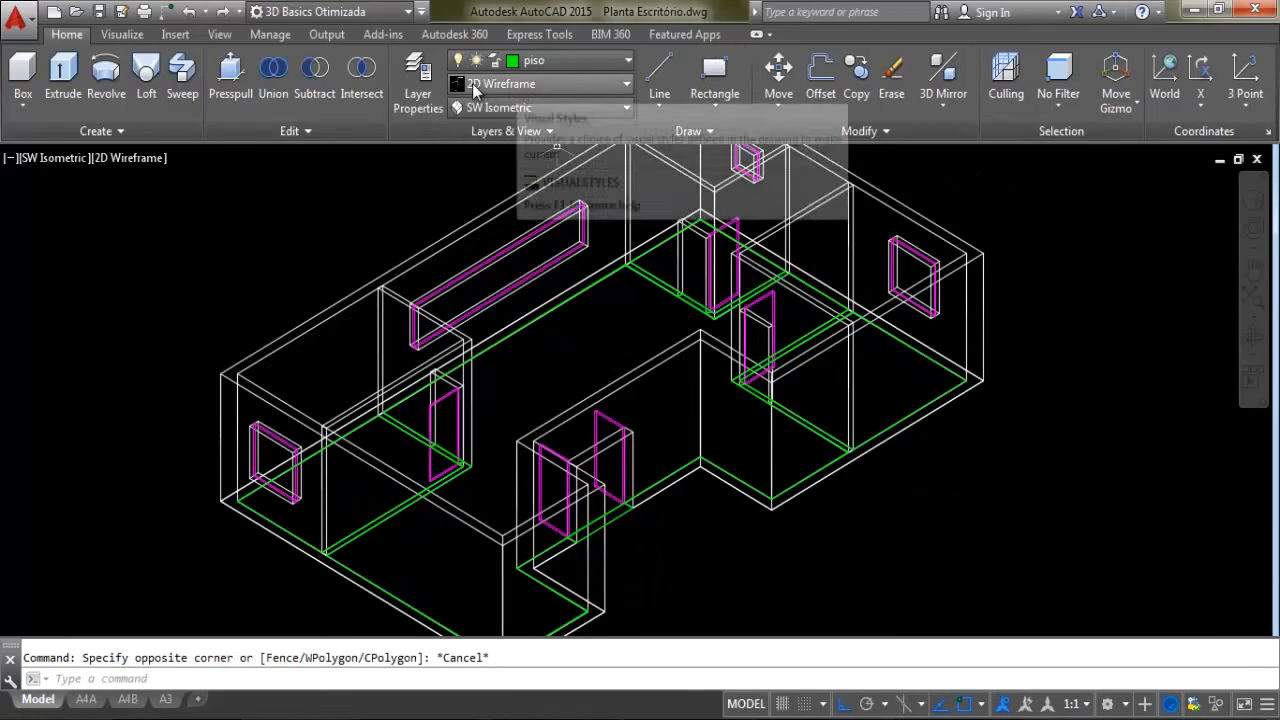
Switch the office model's visual style to Realistic
left_click(539, 86)
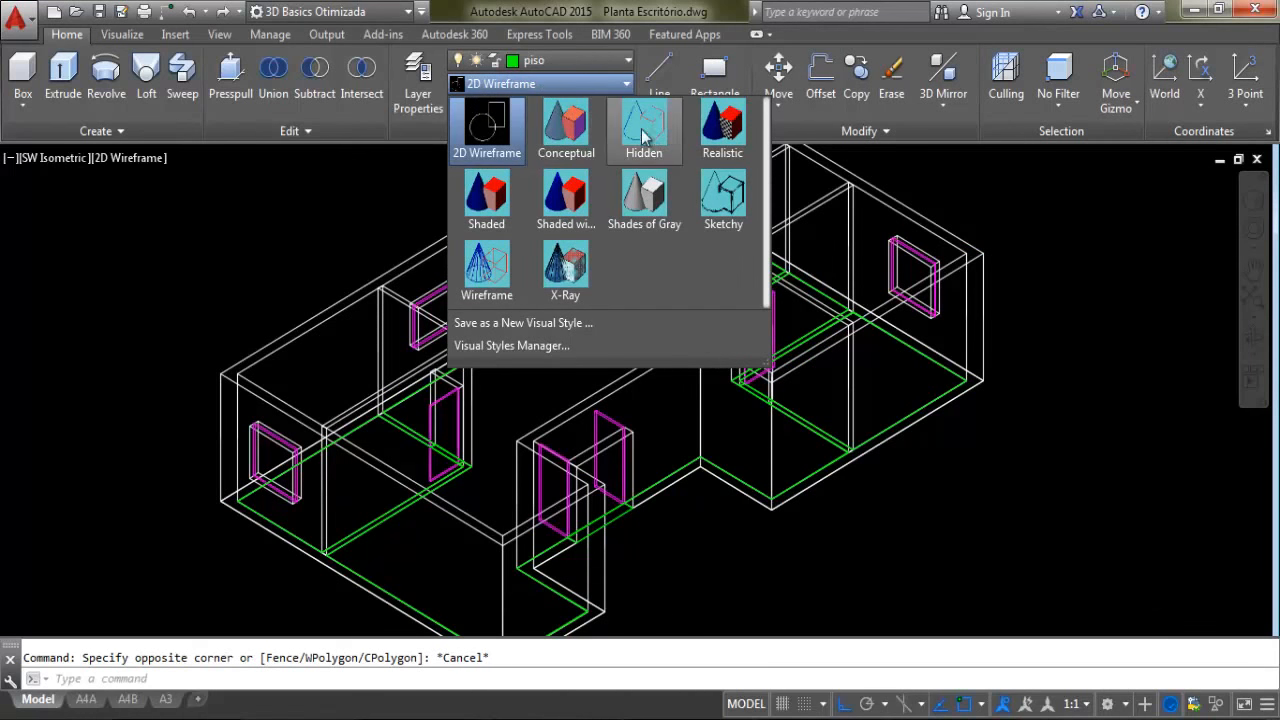
left_click(727, 133)
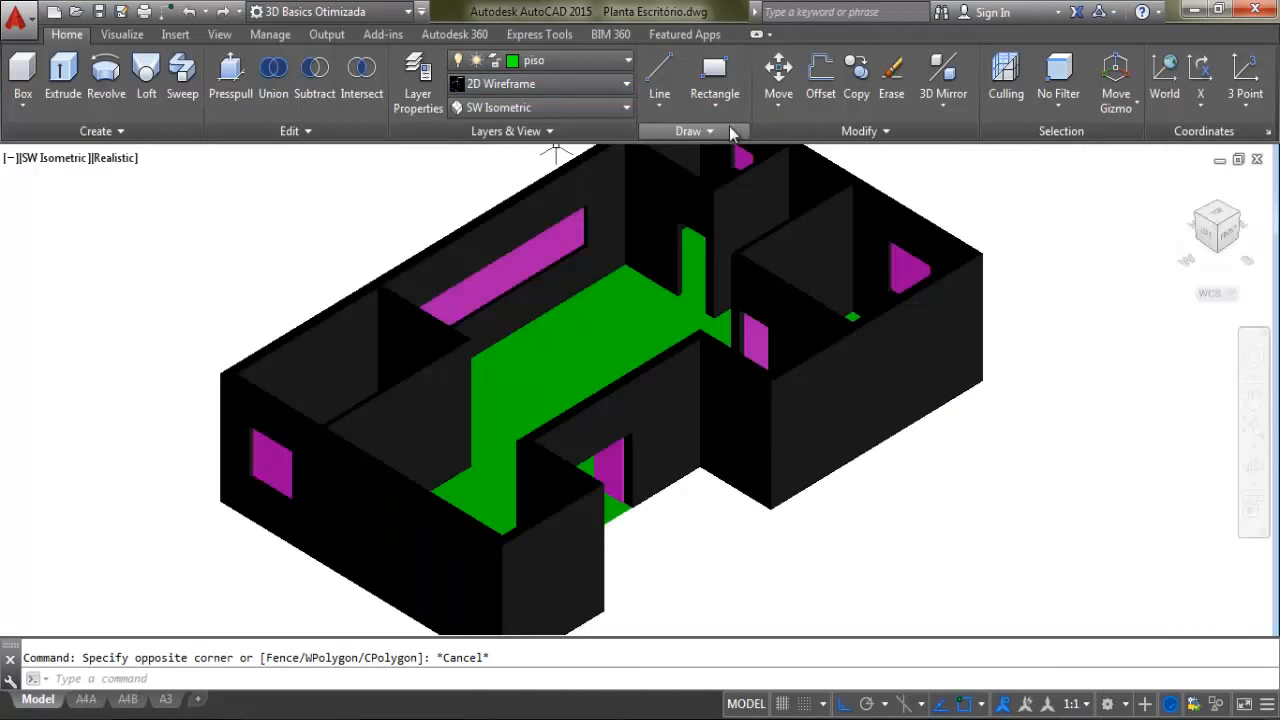
mouse_move(668, 413)
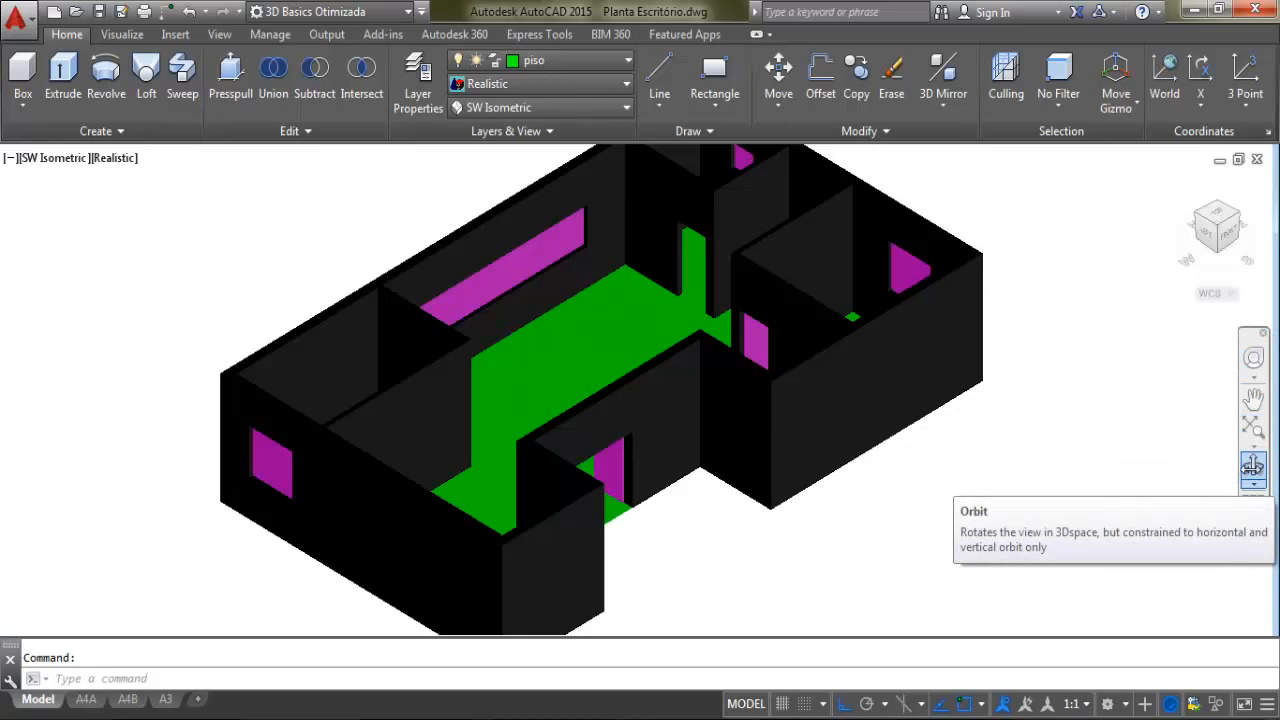
Orbit around the shaded office model to examine its walls, floor, doors and windows from several sides
left_click(1254, 467)
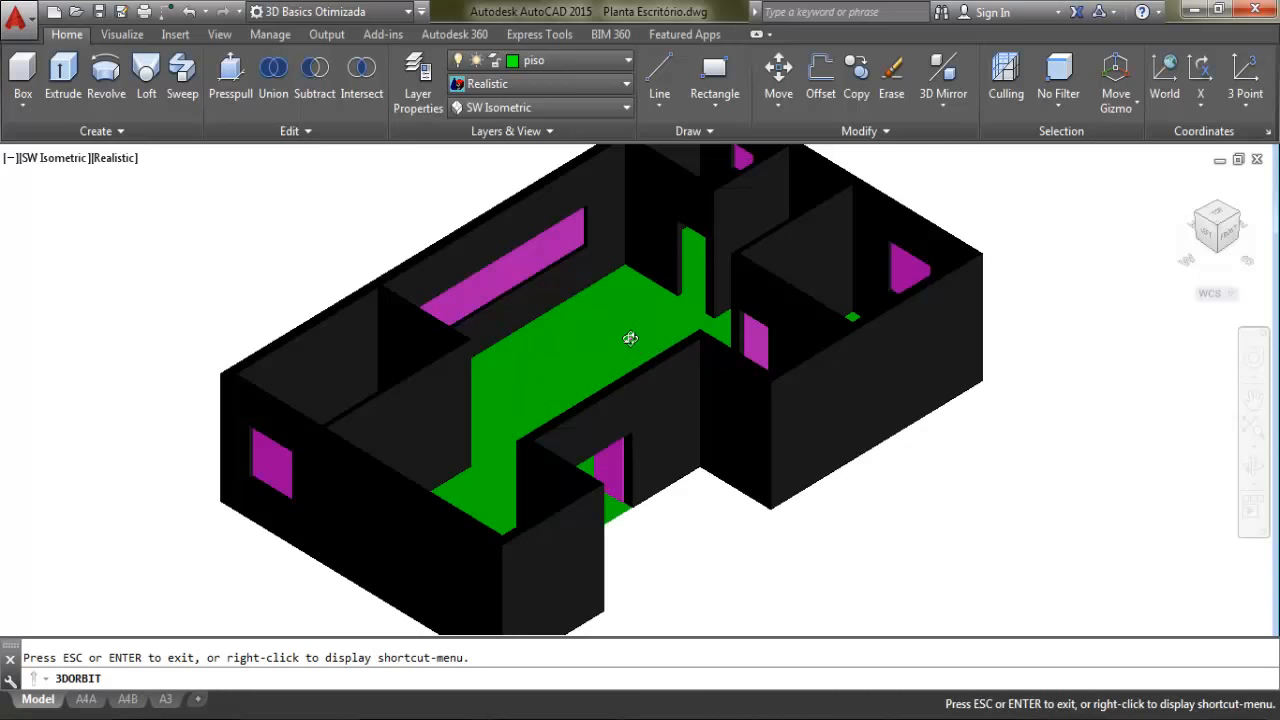
left_click_drag(630, 338, 1149, 318)
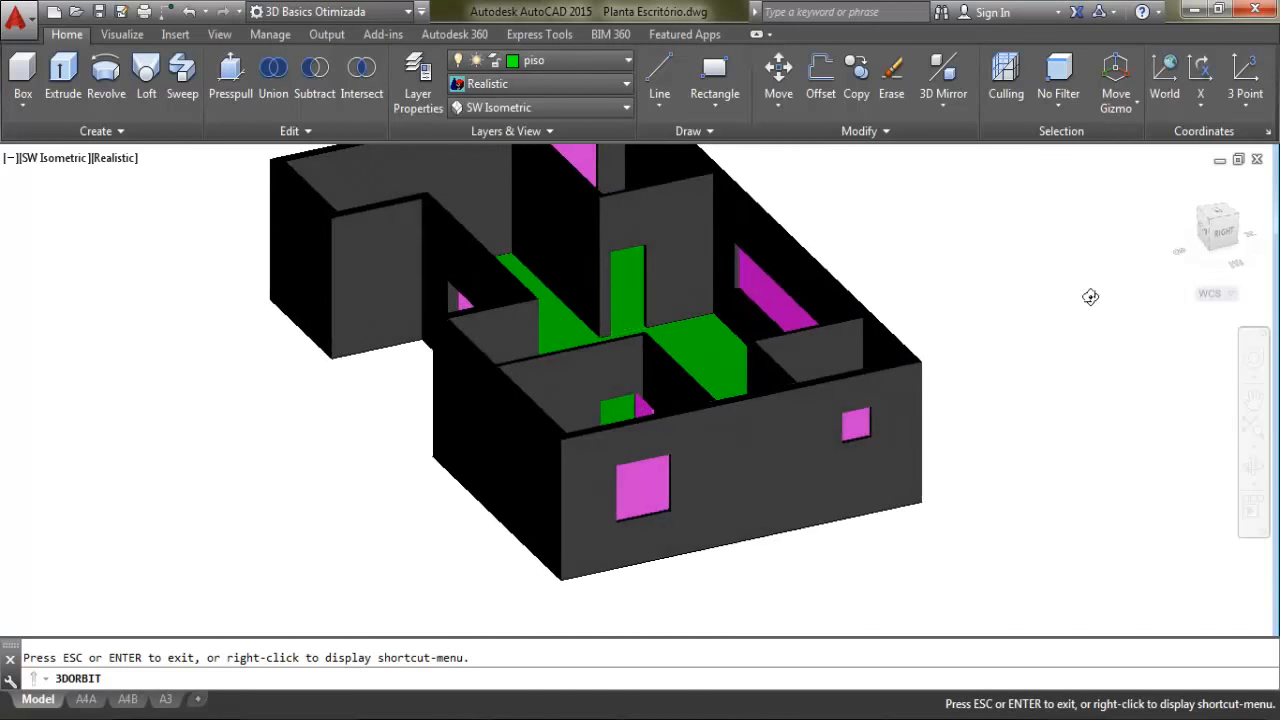
left_click_drag(568, 310, 400, 343)
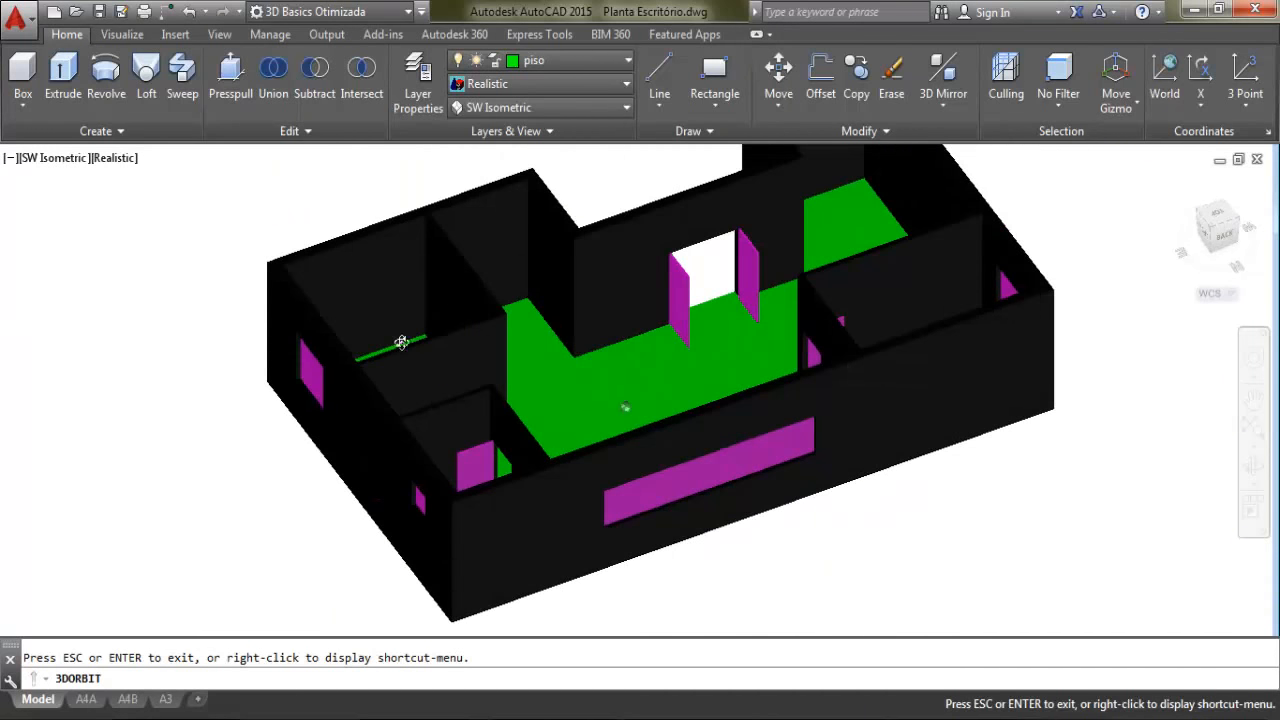
left_click_drag(789, 366, 529, 420)
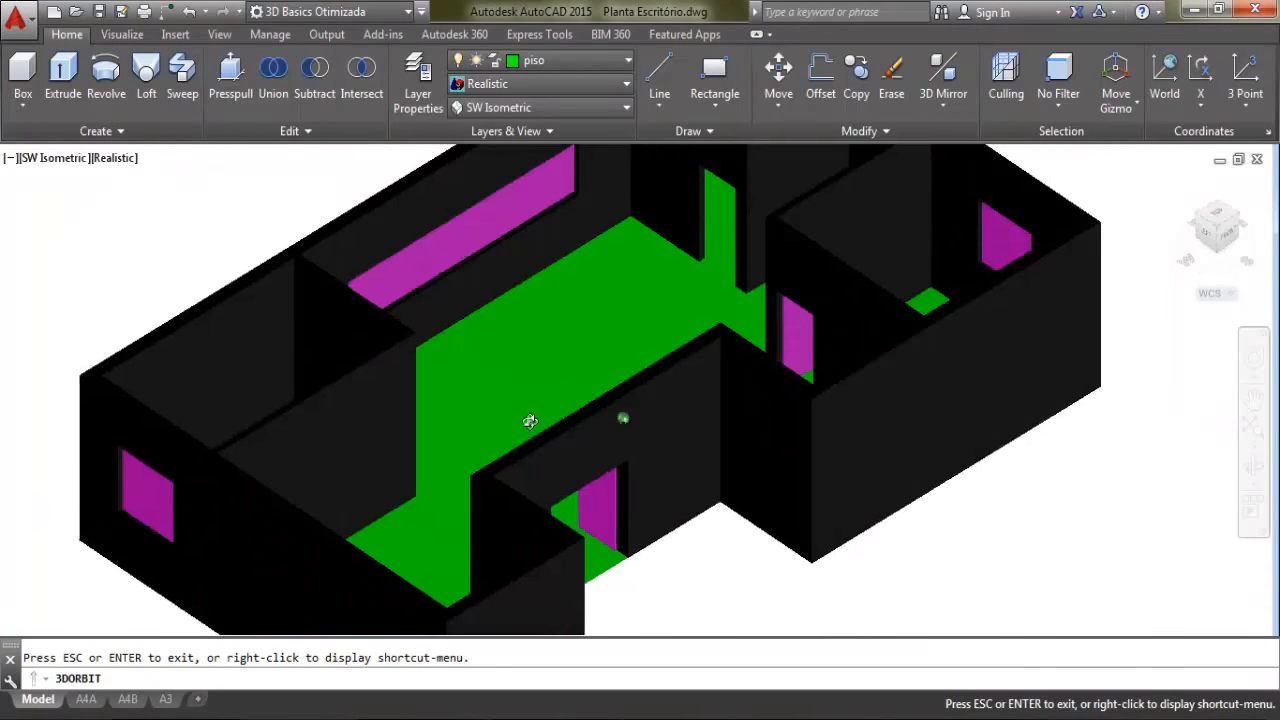
left_click_drag(699, 260, 800, 262)
key("Escape")
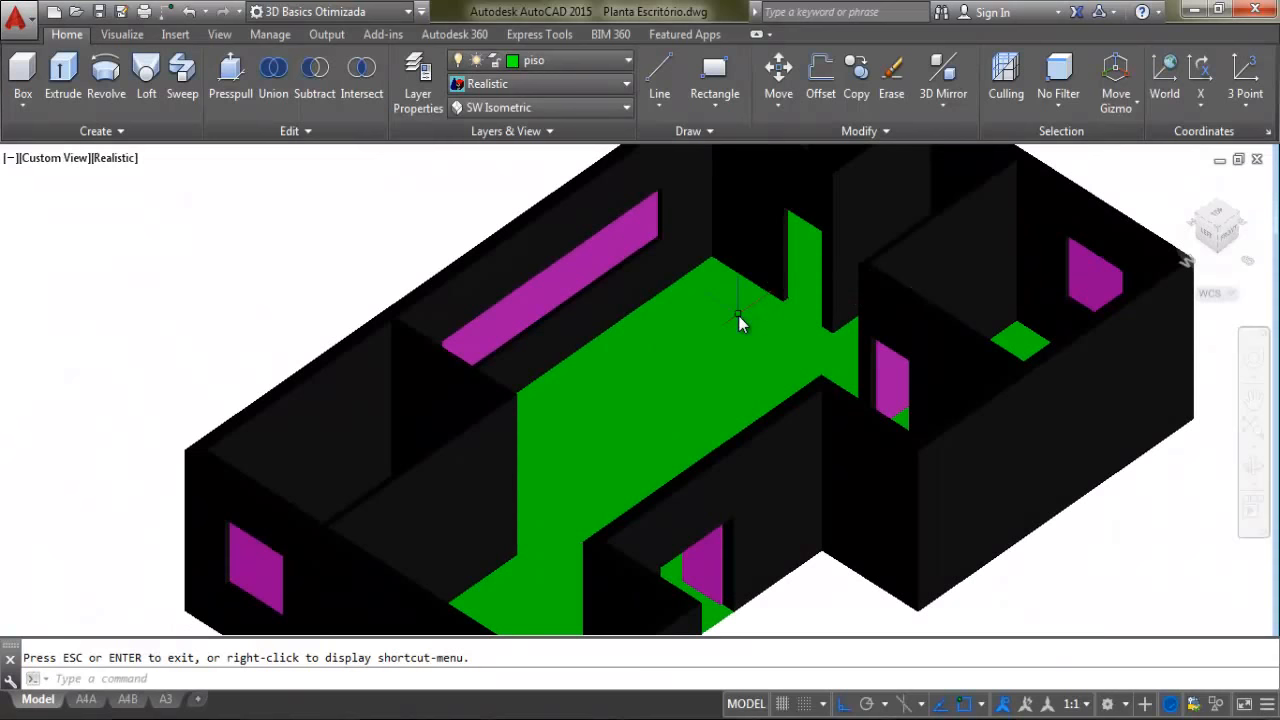
Undo the orbit and bring the model back to the SW Isometric view in the Realistic visual style
key("ctrl+z")
key("ctrl+z")
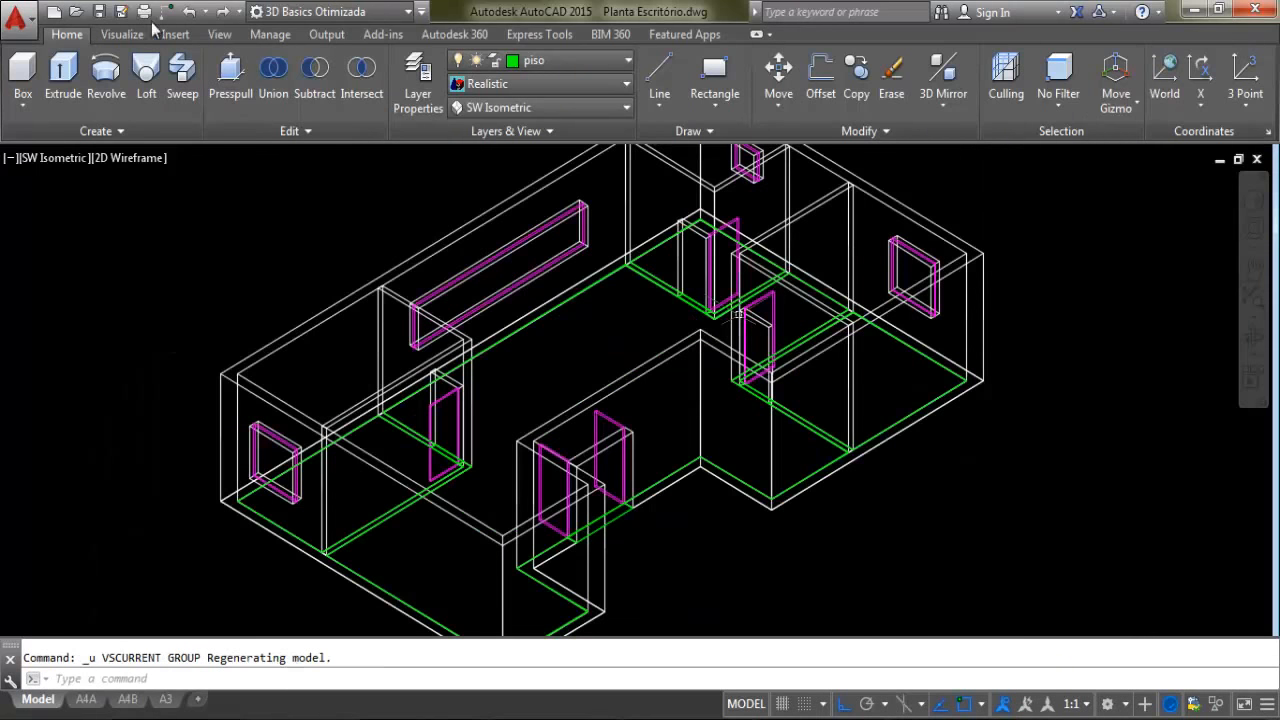
left_click(223, 11)
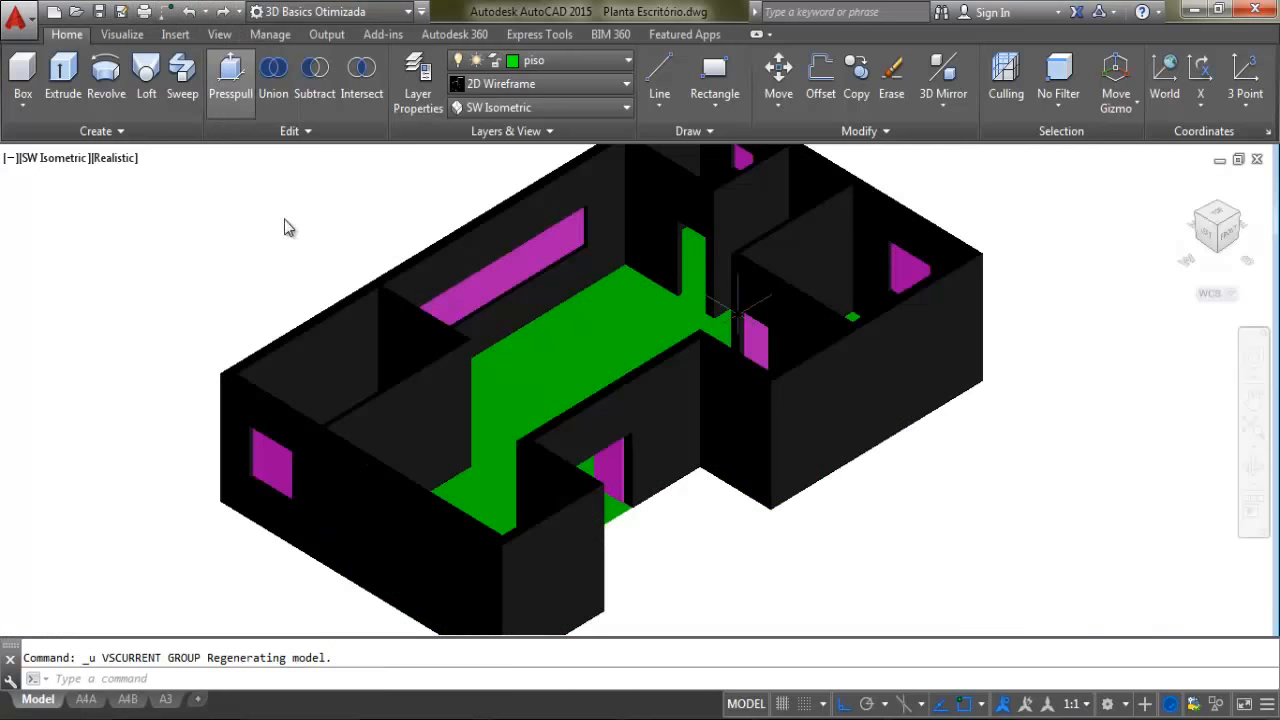
left_click(535, 108)
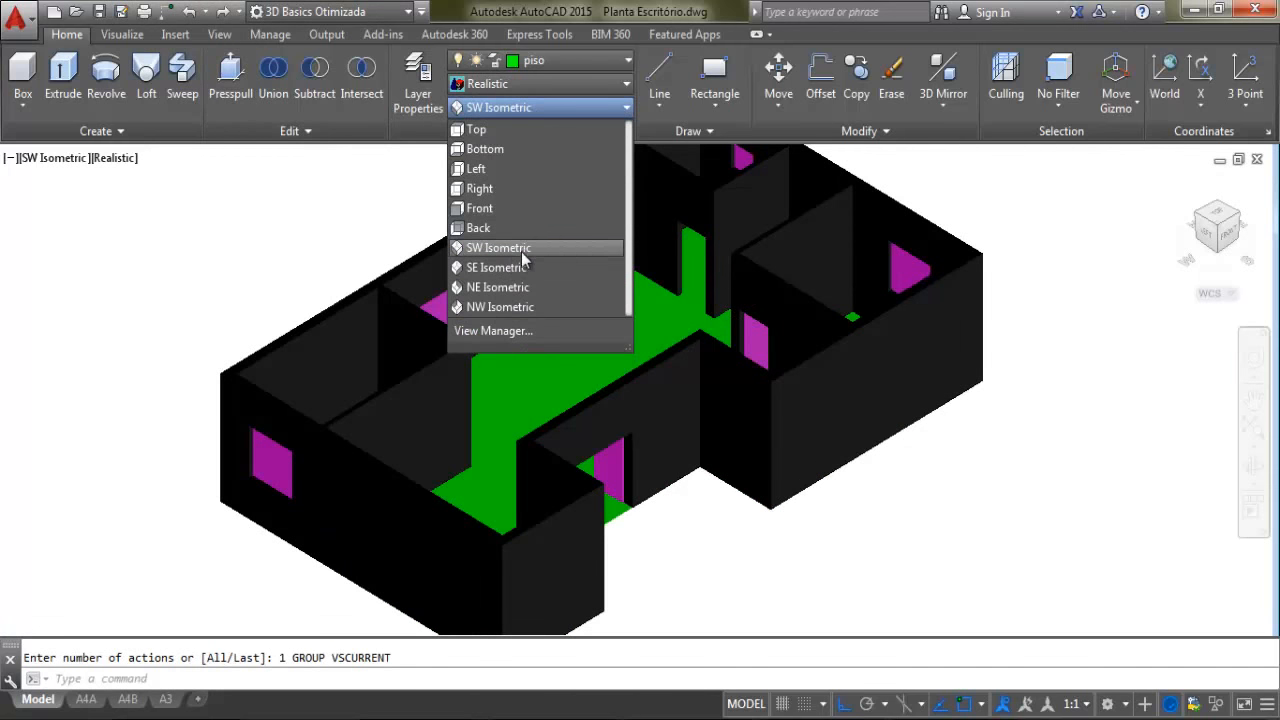
left_click(567, 256)
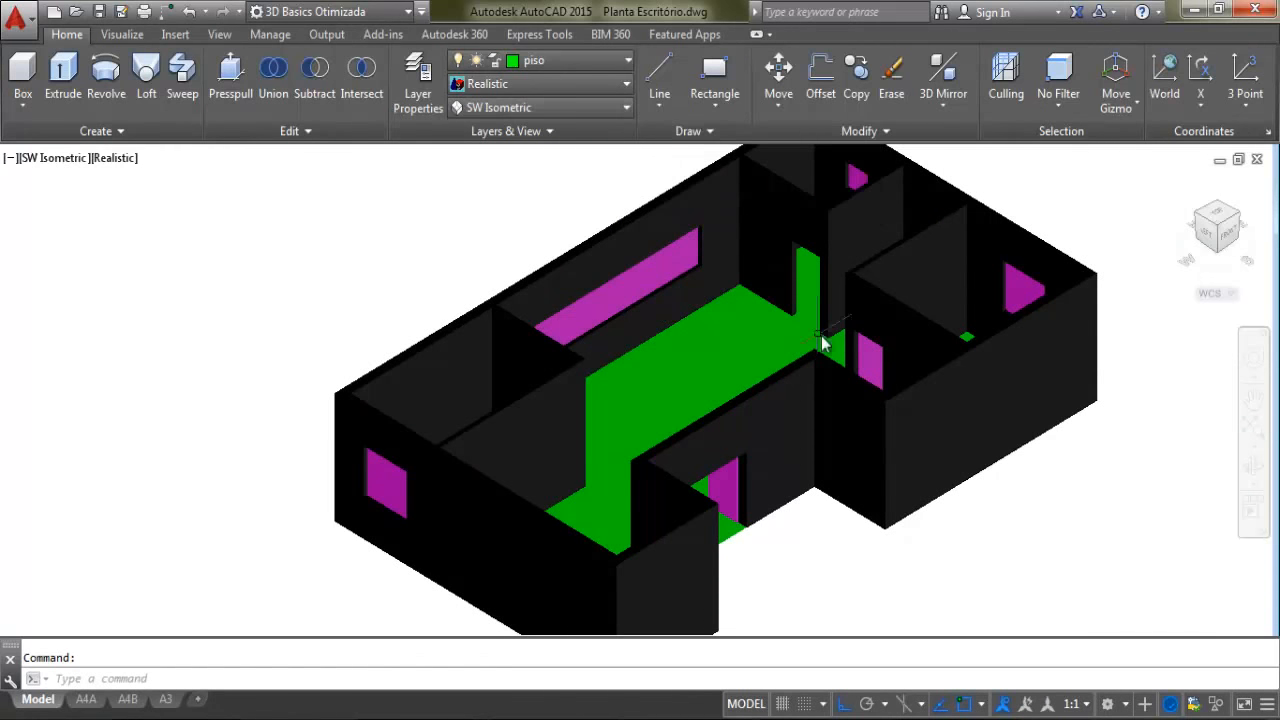
Open the Materials Browser beside the office model
middle_click_drag(806, 354, 789, 354)
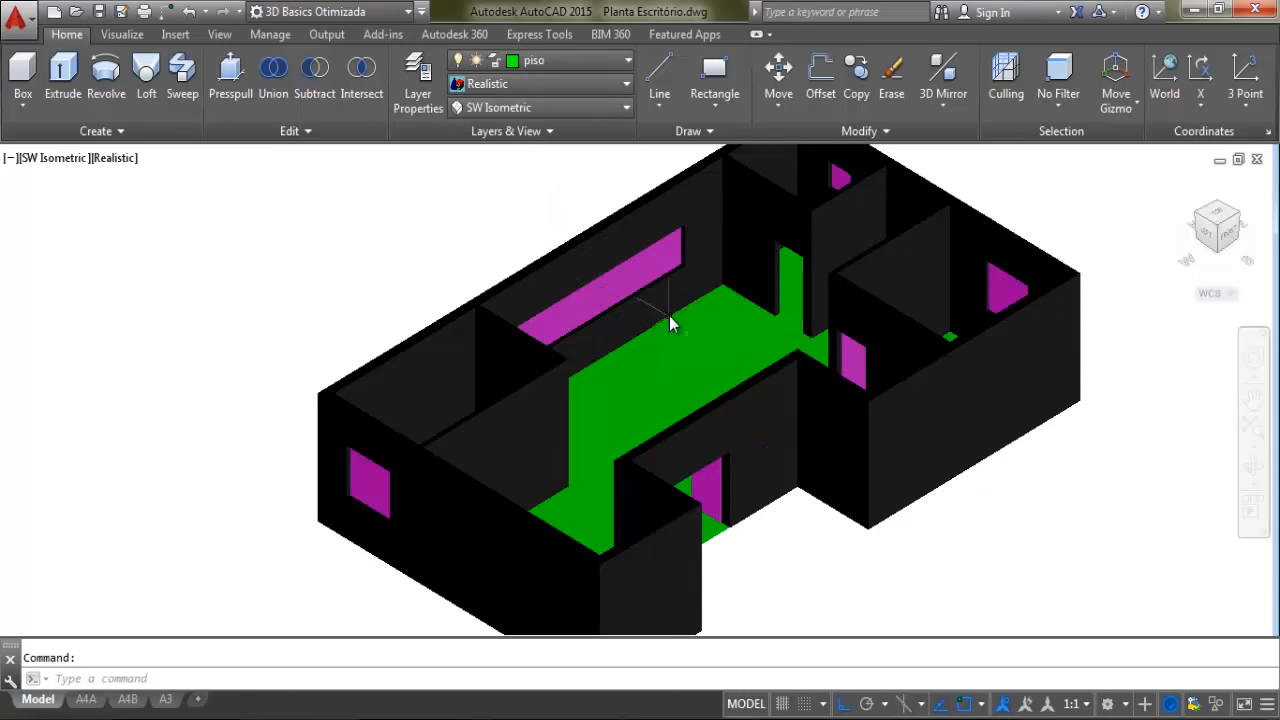
mouse_move(634, 375)
left_click(112, 36)
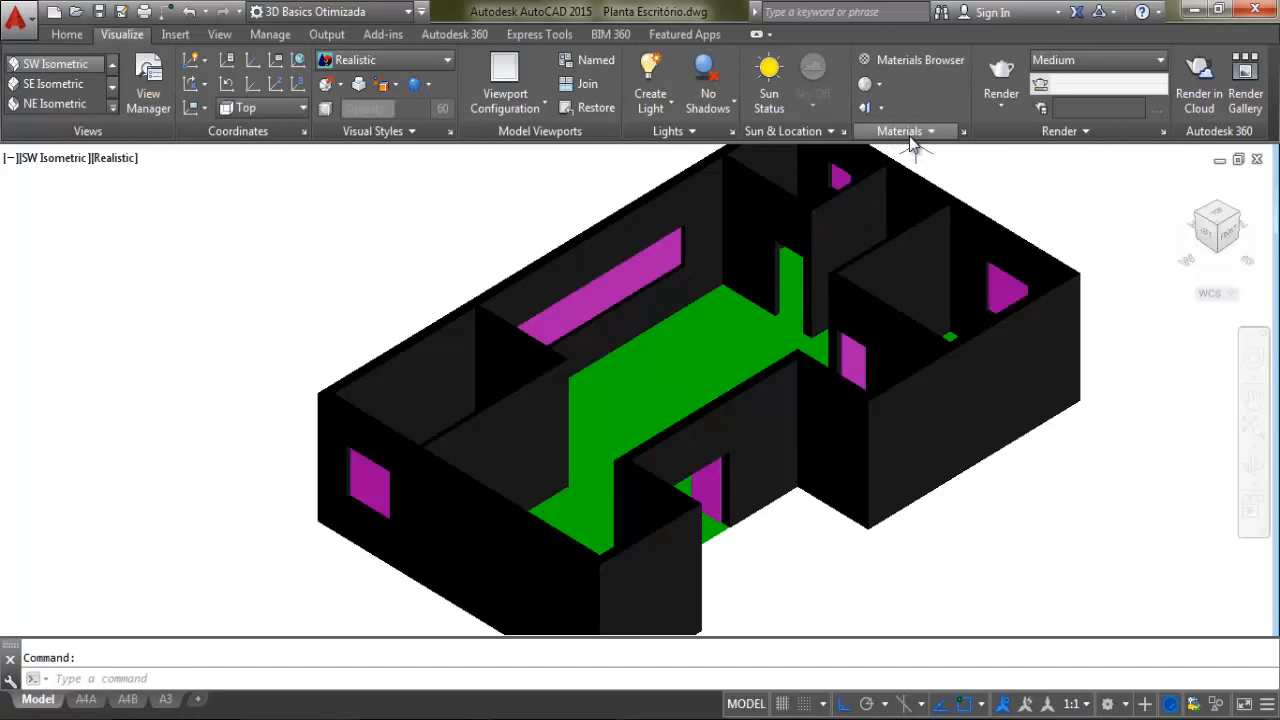
left_click(925, 68)
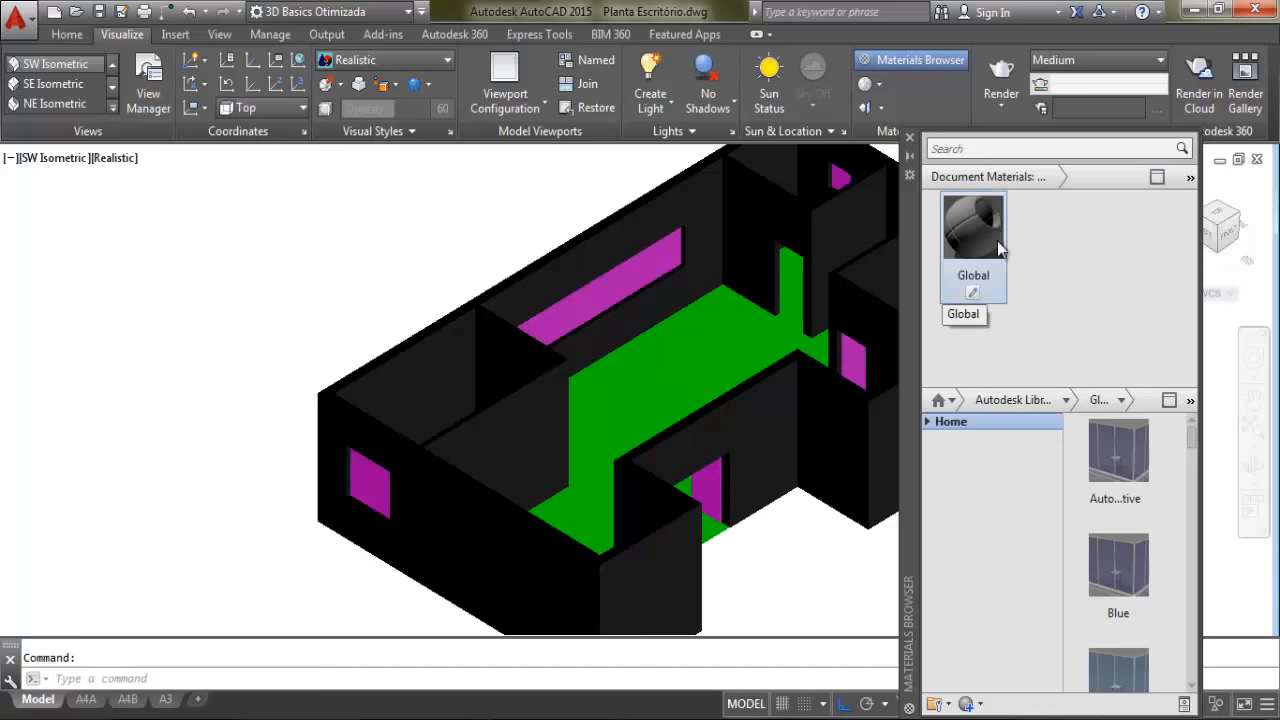
Check the filter, view type, sorting and thumbnail size options for the document materials and the Autodesk Library
left_click(1145, 457)
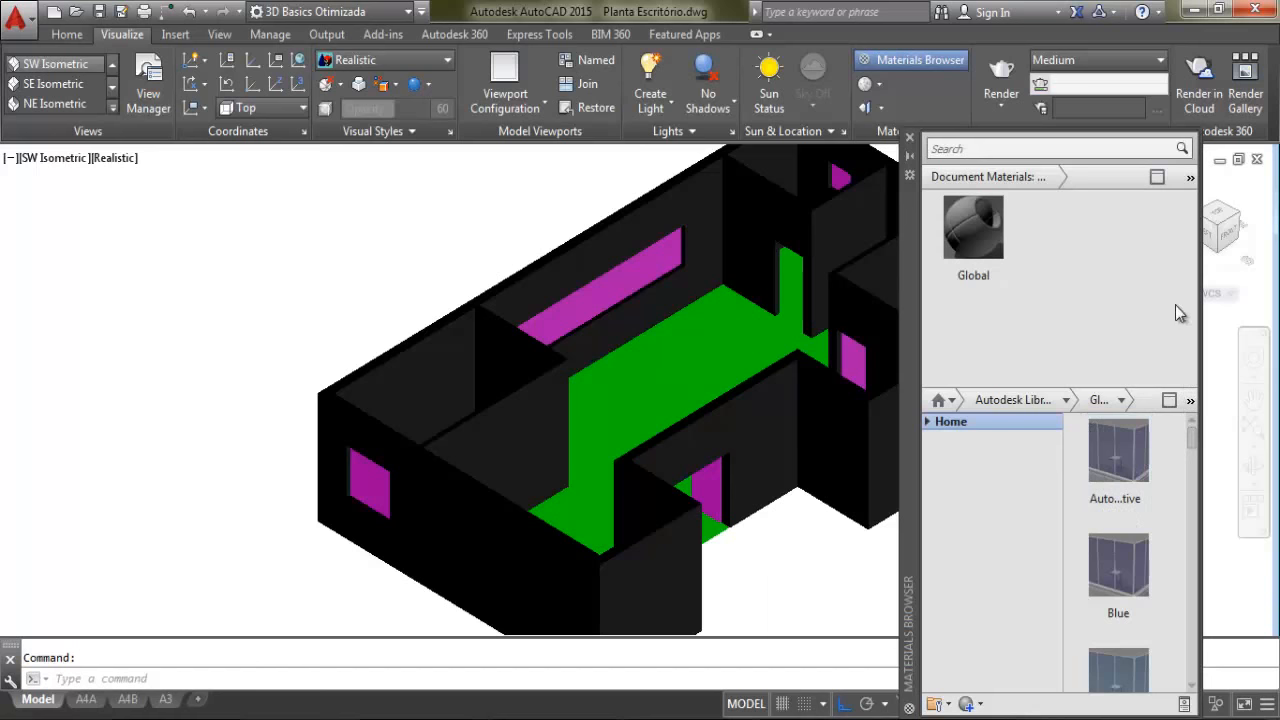
left_click(1190, 180)
left_click(1206, 202)
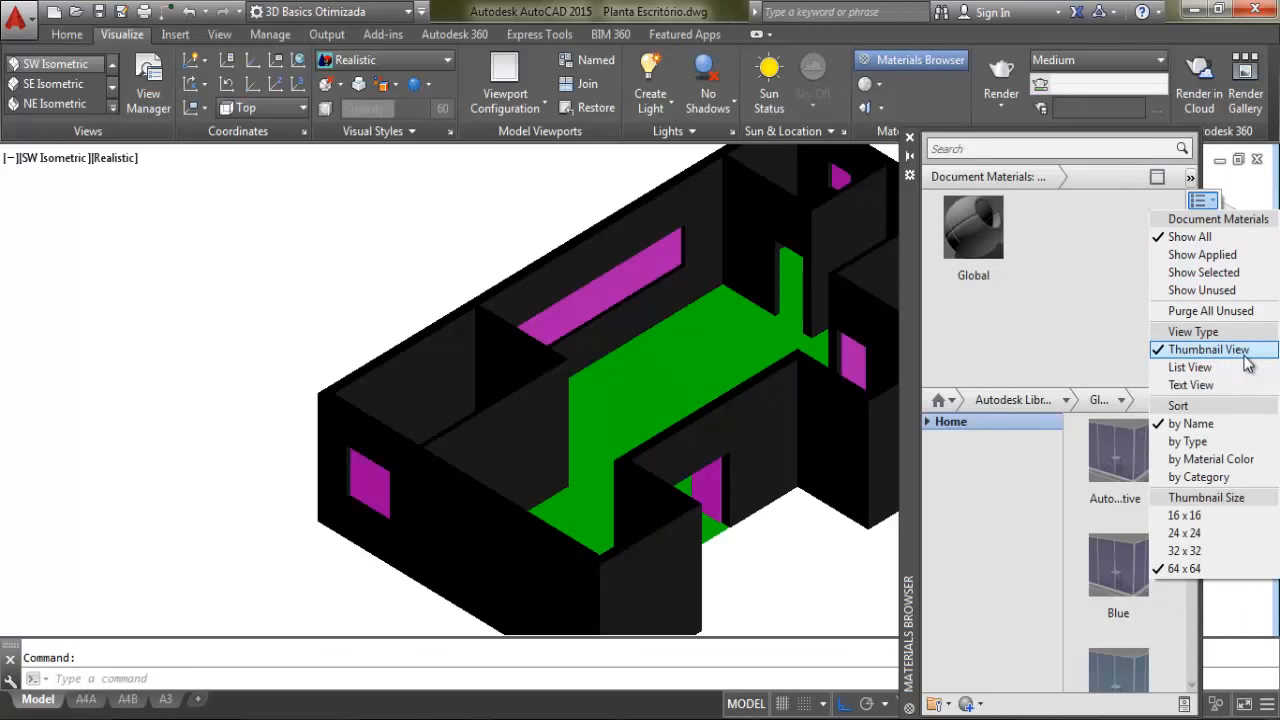
left_click(1113, 238)
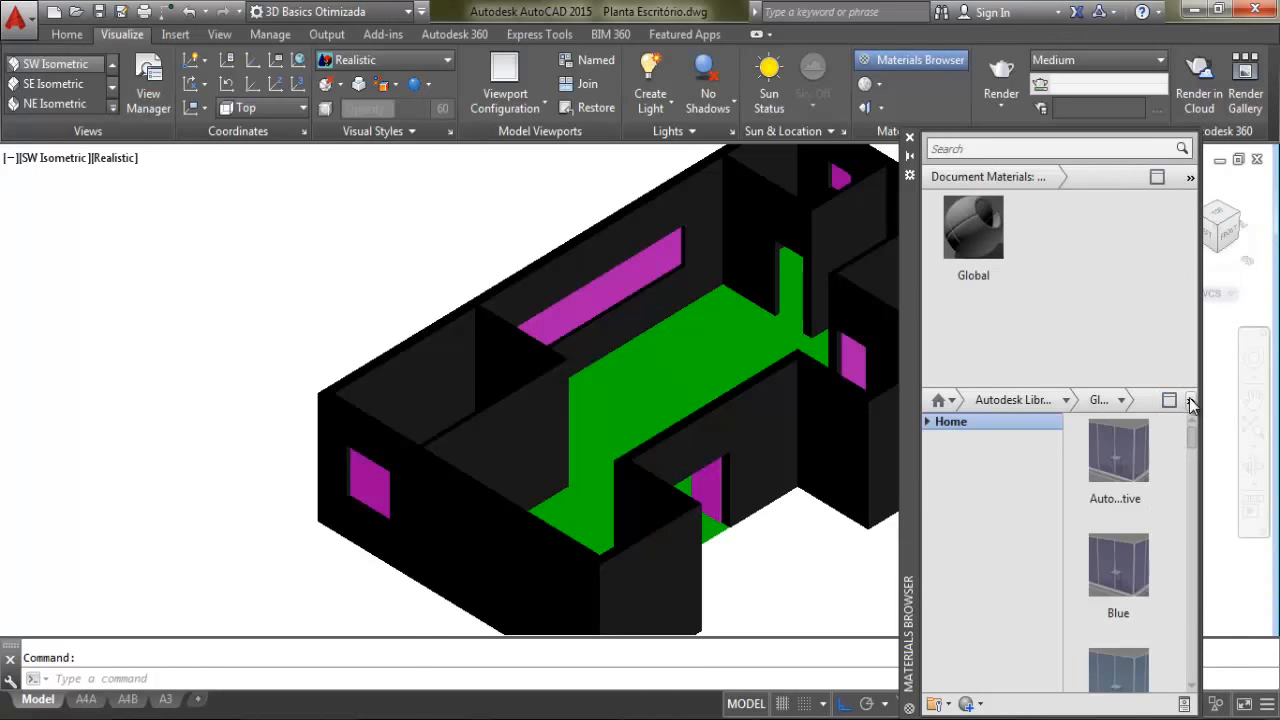
mouse_move(1192, 404)
left_click(1214, 426)
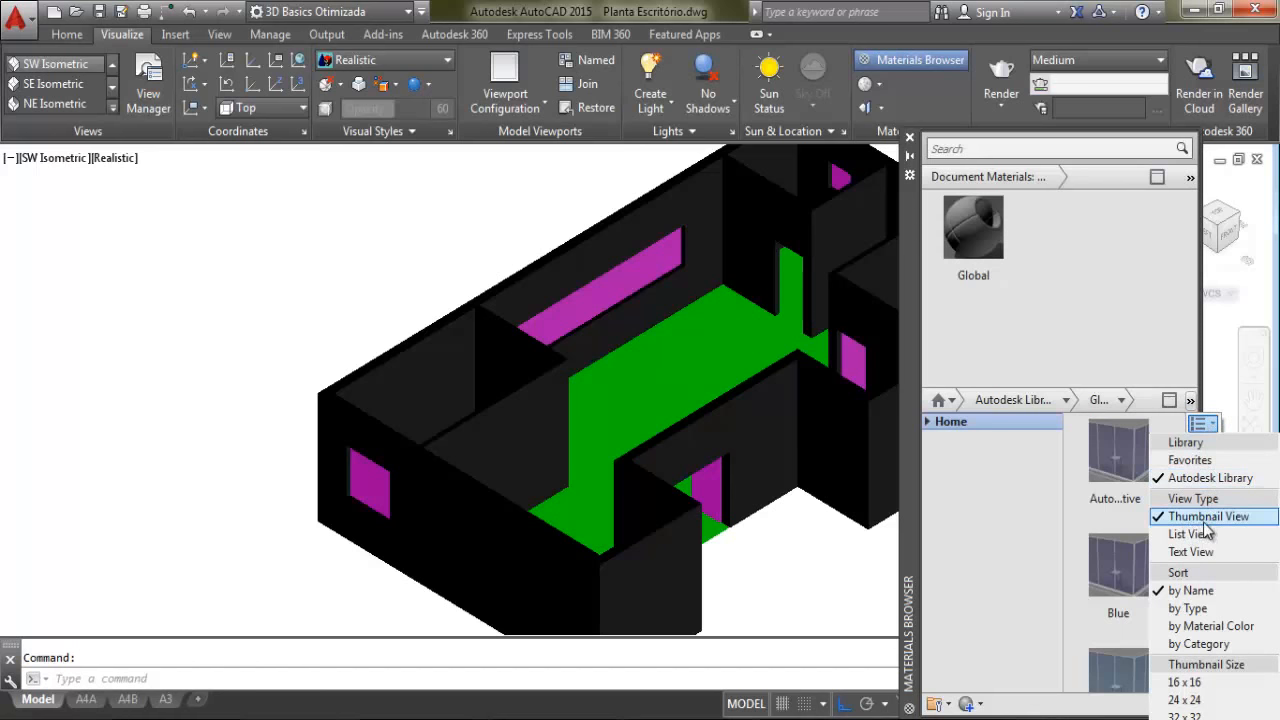
left_click(1190, 399)
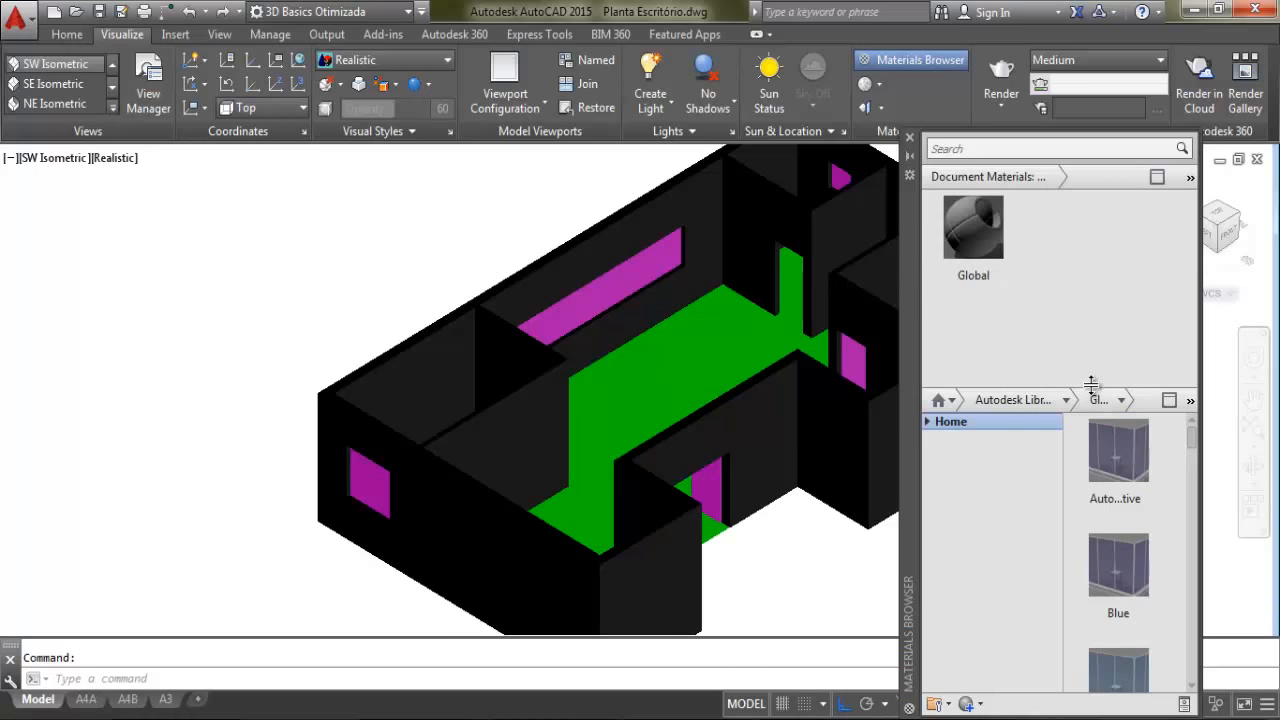
Enlarge the document materials area slightly and look through the material categories of the Autodesk Library
left_click_drag(1091, 385, 1062, 402)
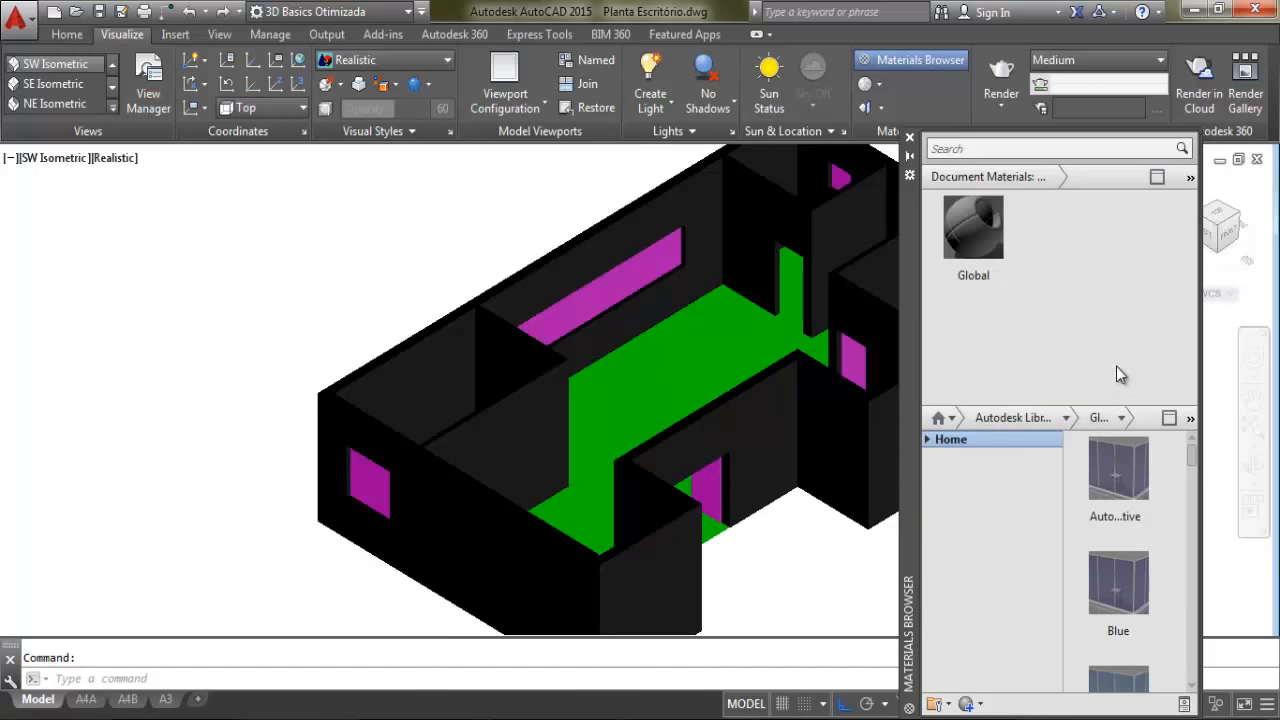
mouse_move(1088, 455)
left_click(1067, 418)
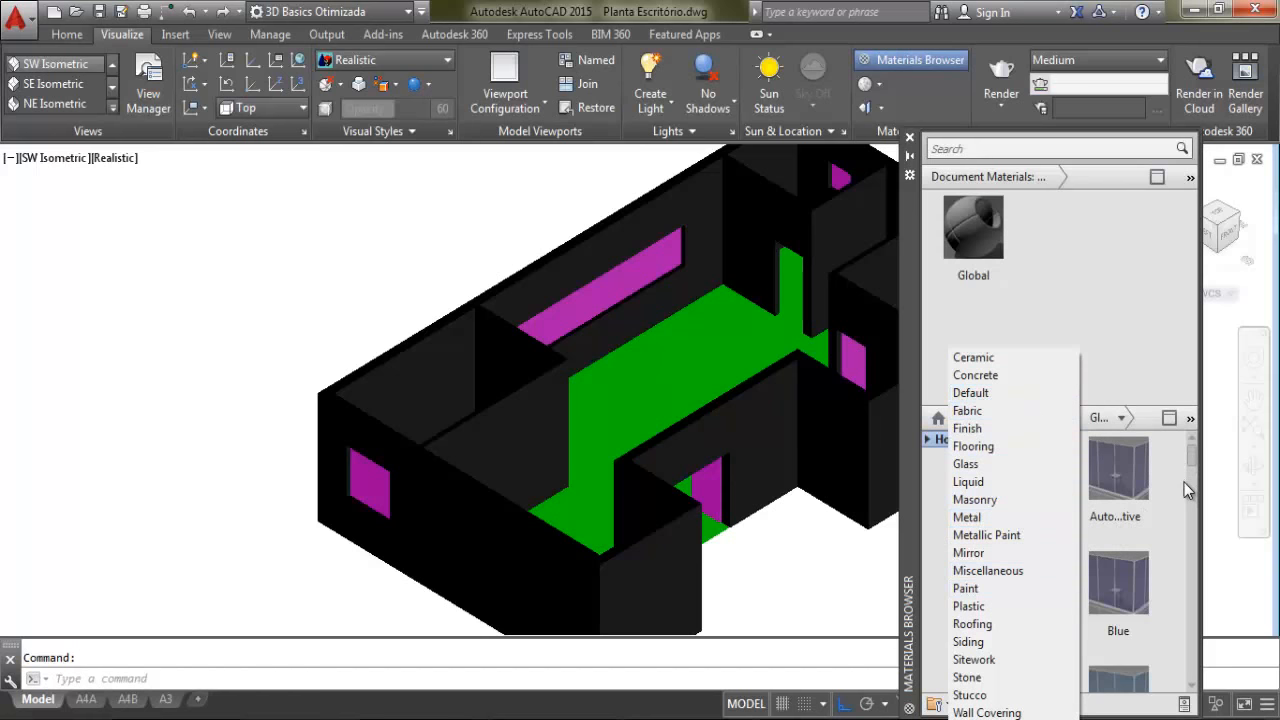
left_click(1131, 345)
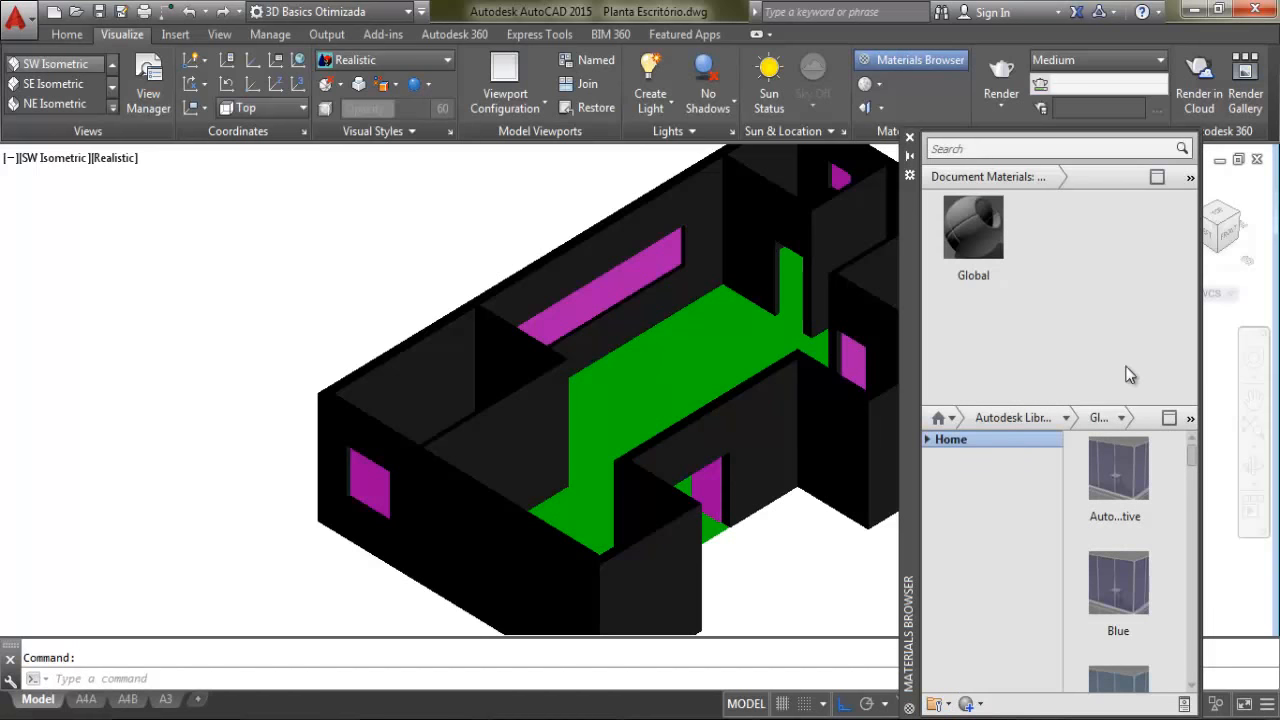
middle_click_drag(820, 400, 732, 409)
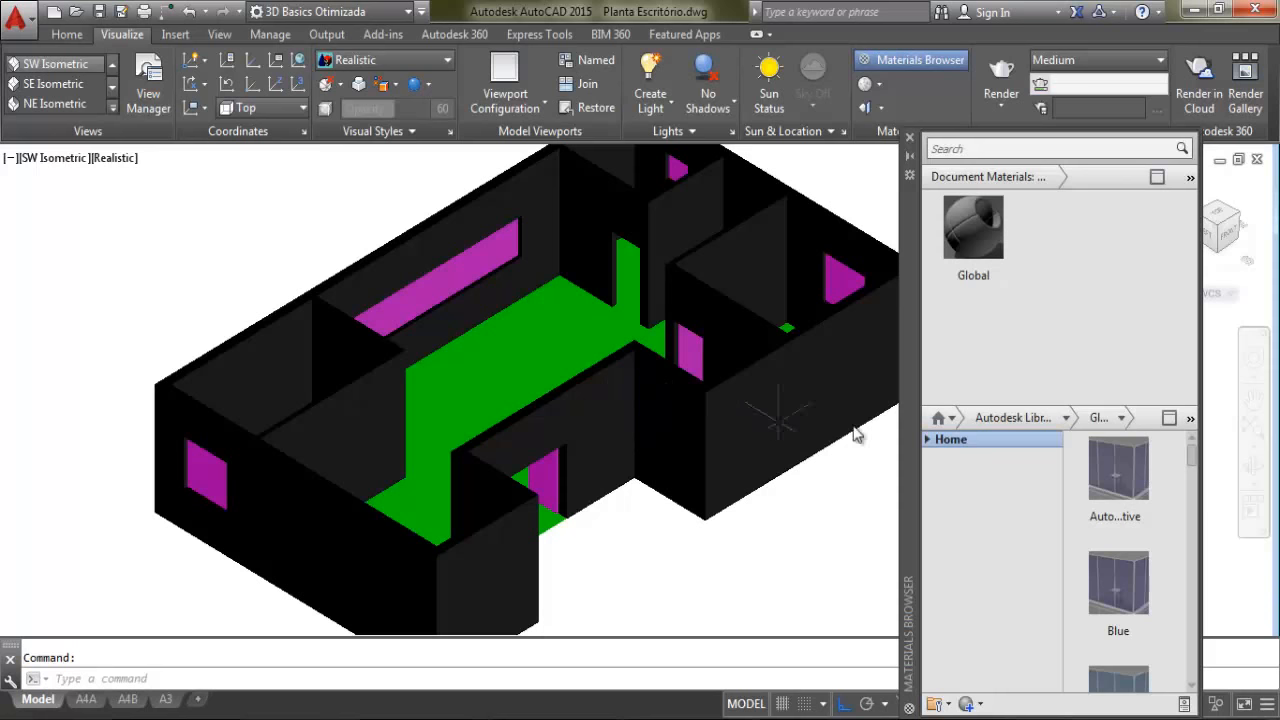
left_click(1066, 418)
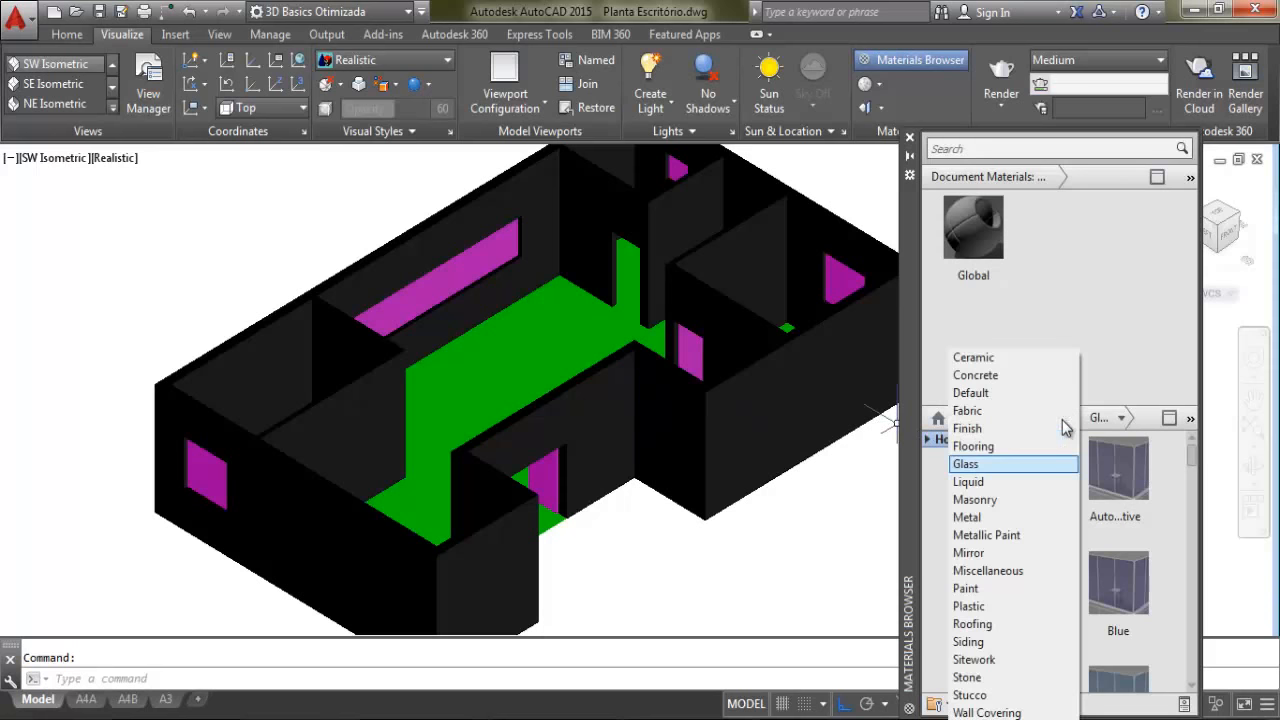
left_click(1068, 420)
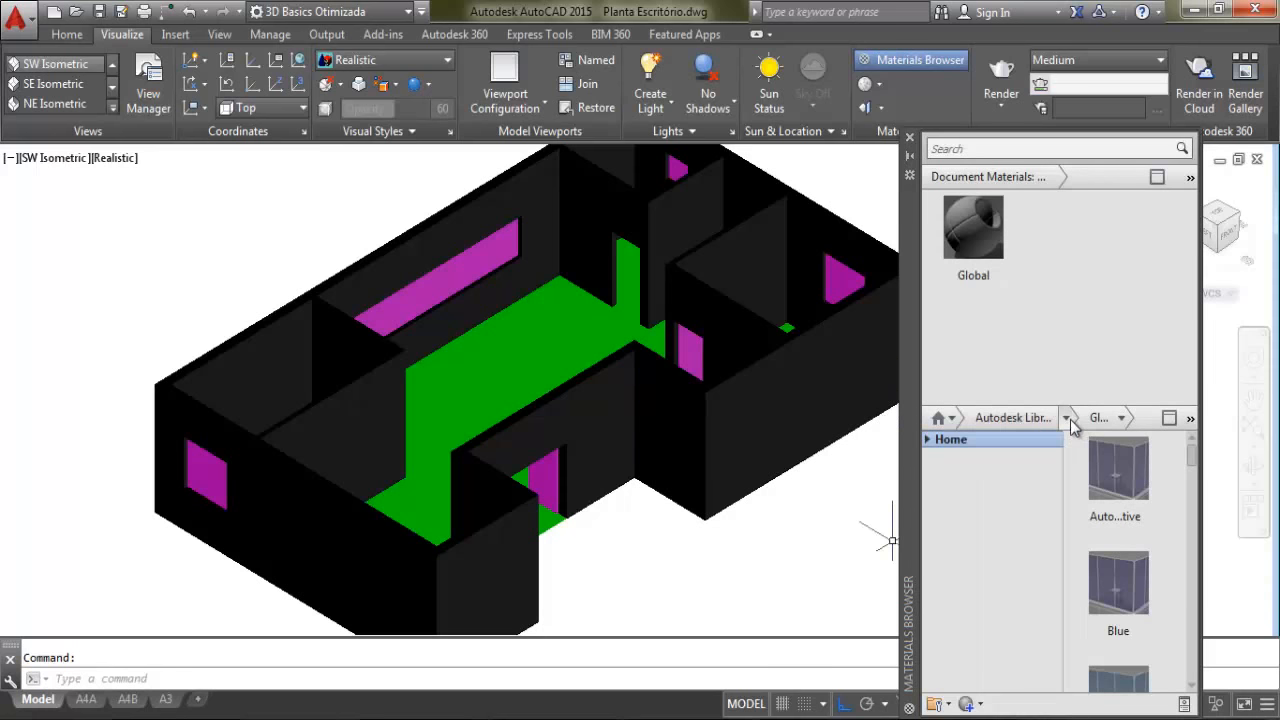
Show the Autodesk Library's Wall Paint materials and assign Canary to the office's outer walls
left_click(1067, 419)
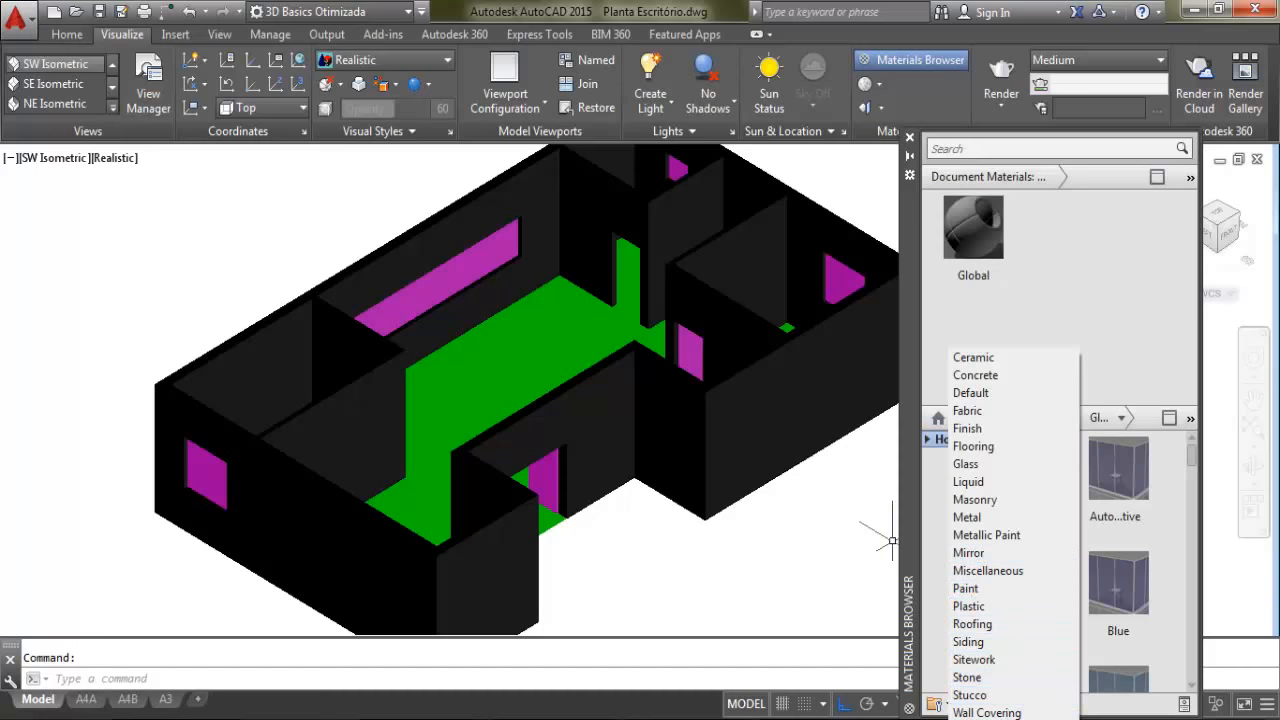
left_click(984, 719)
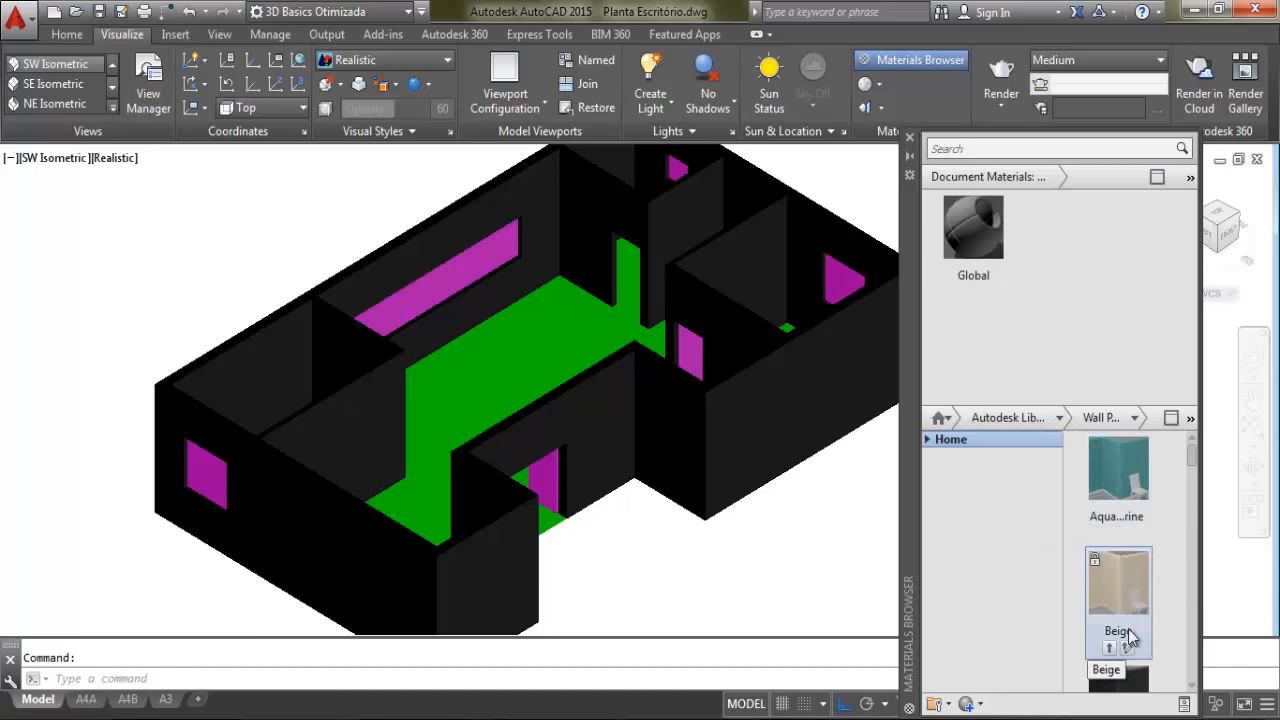
mouse_move(1190, 465)
left_mouse_down()
mouse_move(1192, 516)
mouse_move(1194, 467)
left_mouse_up()
scroll(1138, 568, "up", 1)
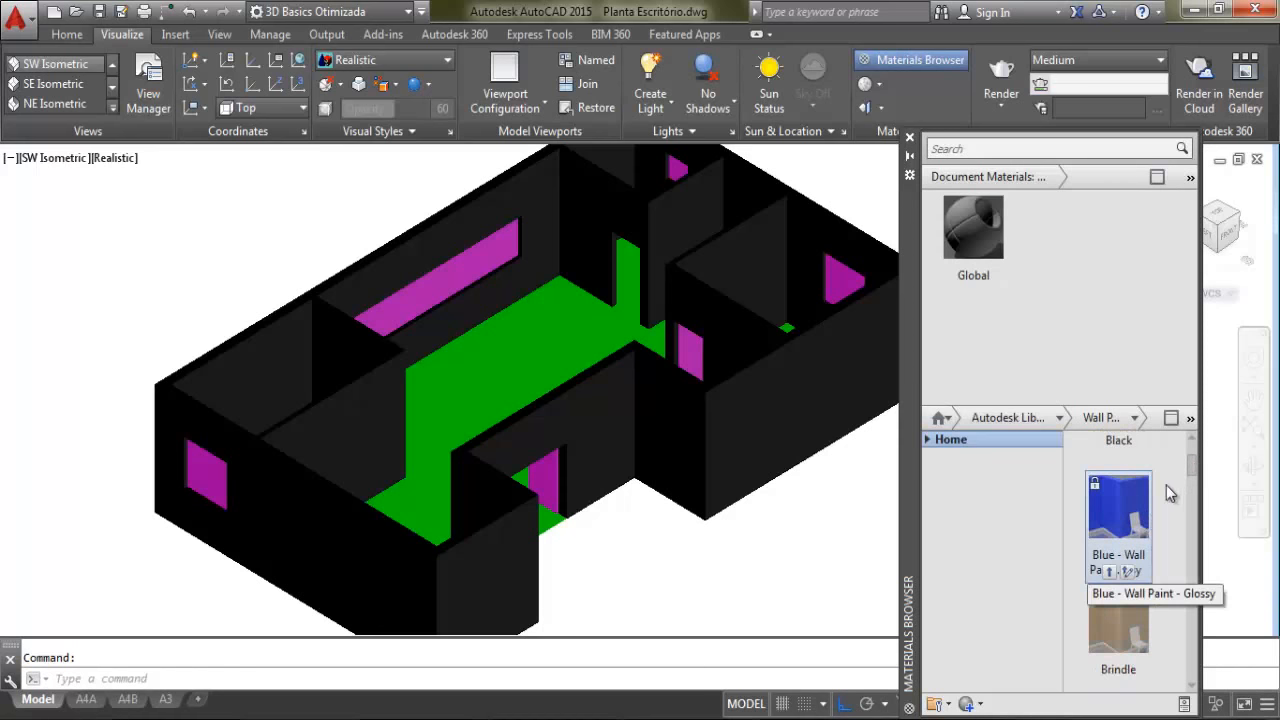
scroll(1170, 488, "down", 3)
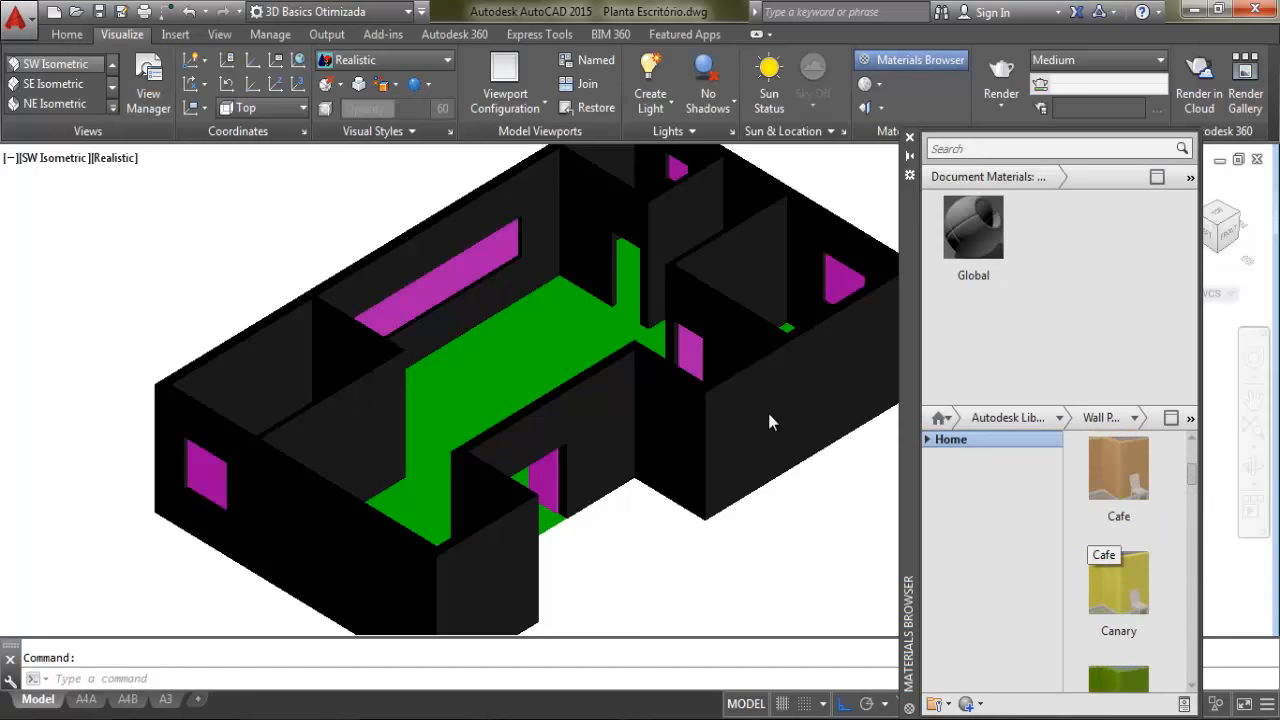
mouse_move(1114, 580)
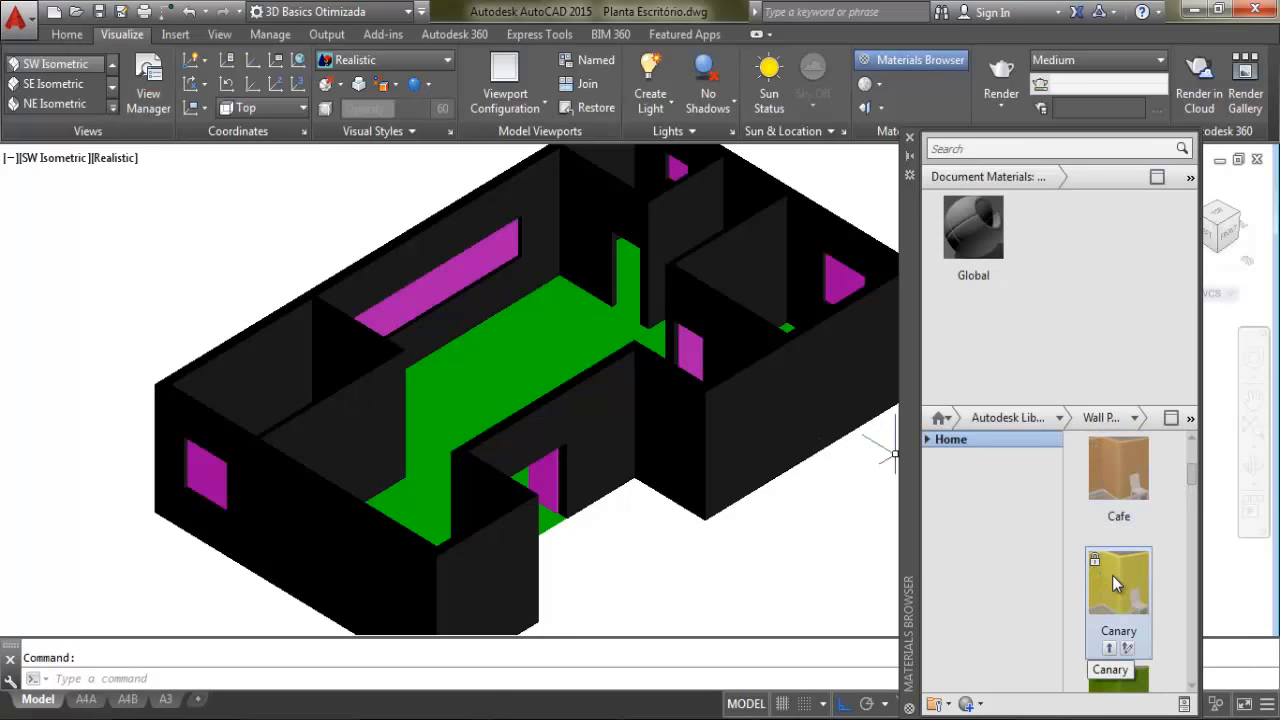
left_click_drag(1112, 575, 750, 418)
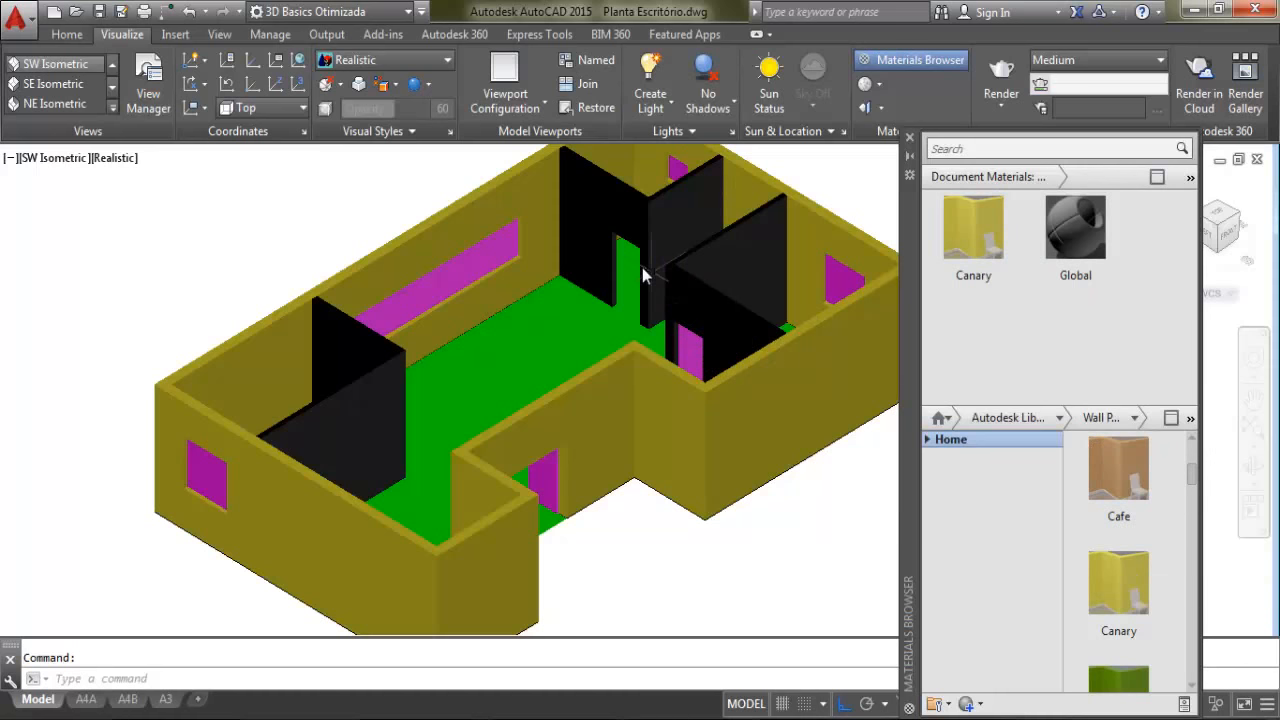
scroll(660, 270, "up", 6)
middle_click_drag(674, 415, 674, 362)
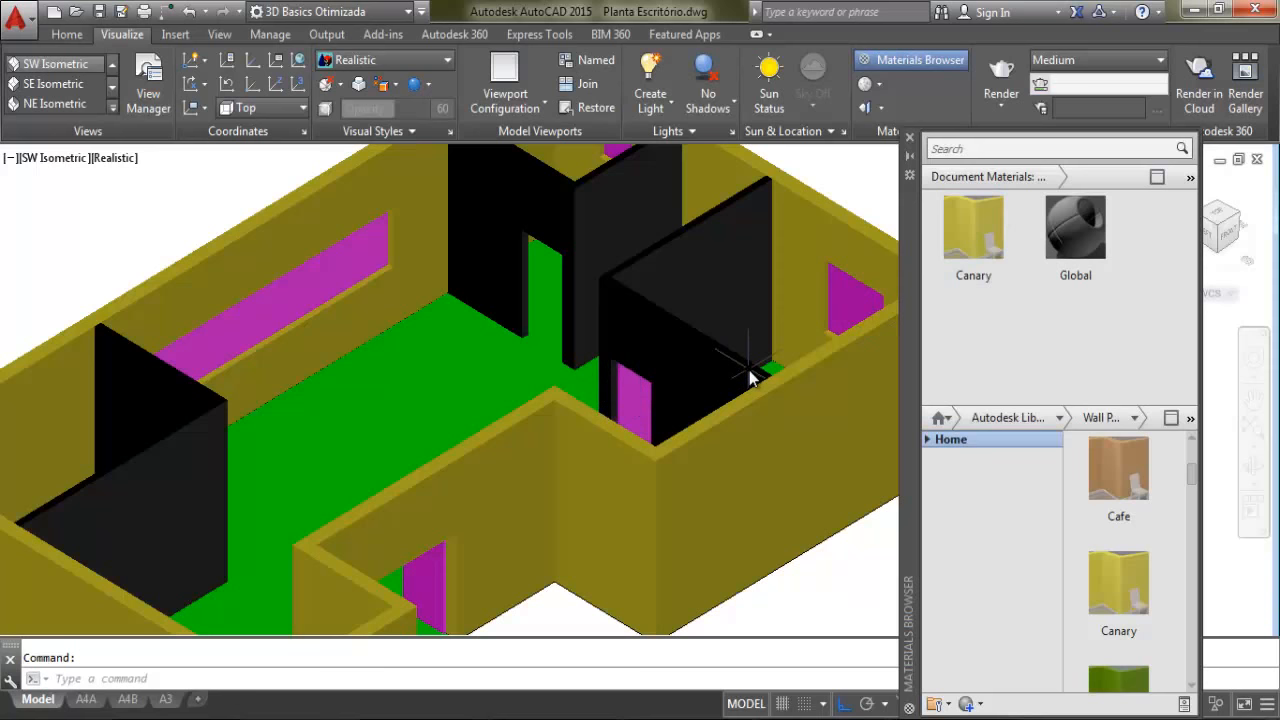
scroll(720, 297, "down", 3)
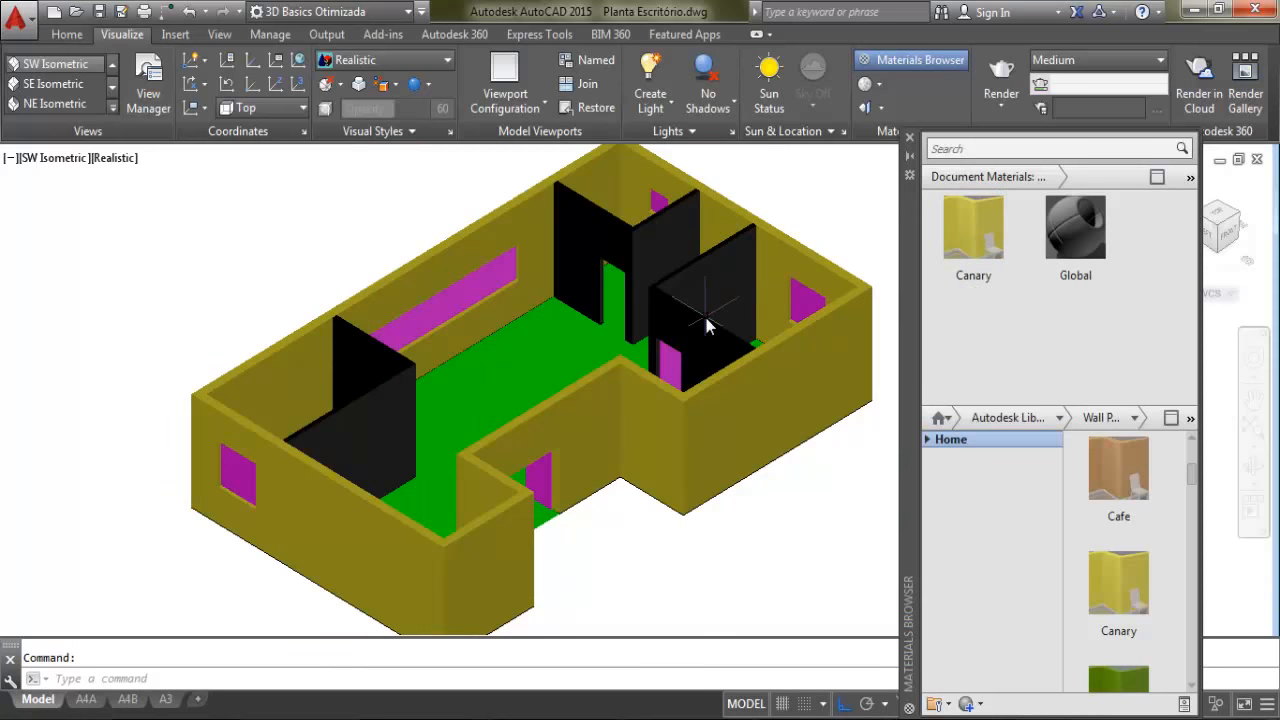
scroll(706, 318, "up", 3)
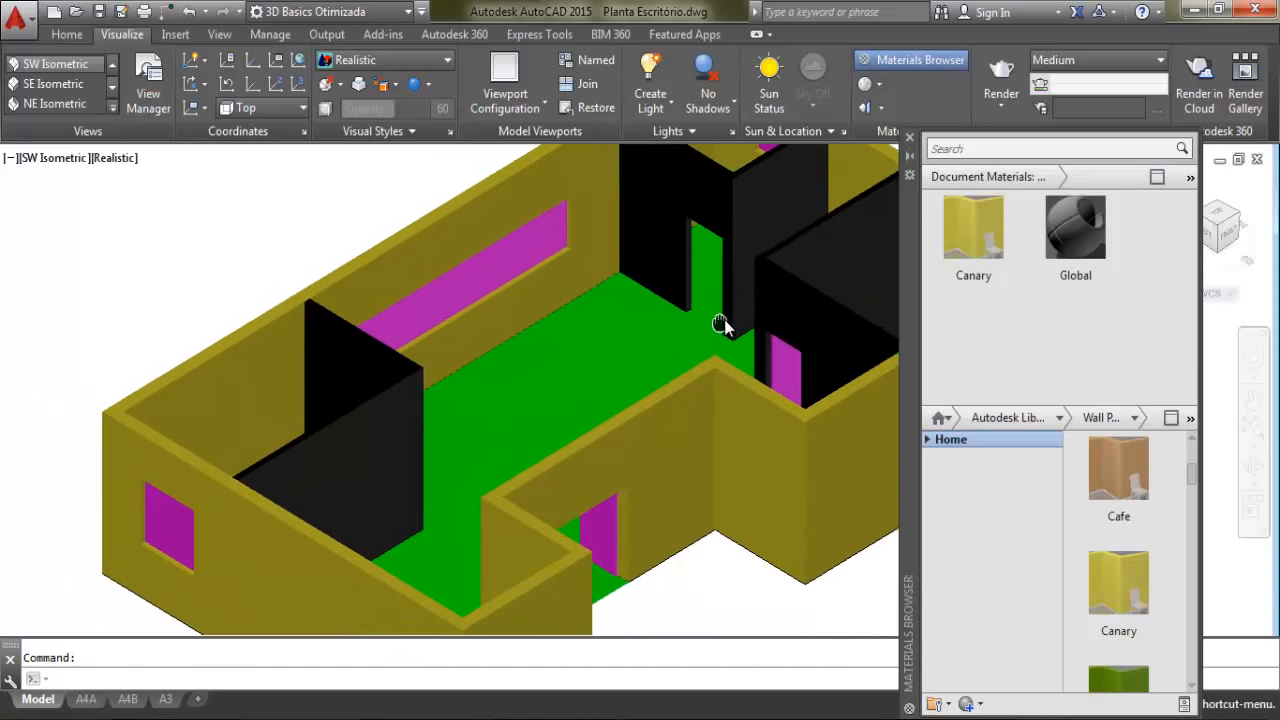
Show the Autodesk Library's Wall Covering materials and assign Vertical Stripes - Multi-colored to the office's outer walls
middle_click_drag(720, 325, 643, 302)
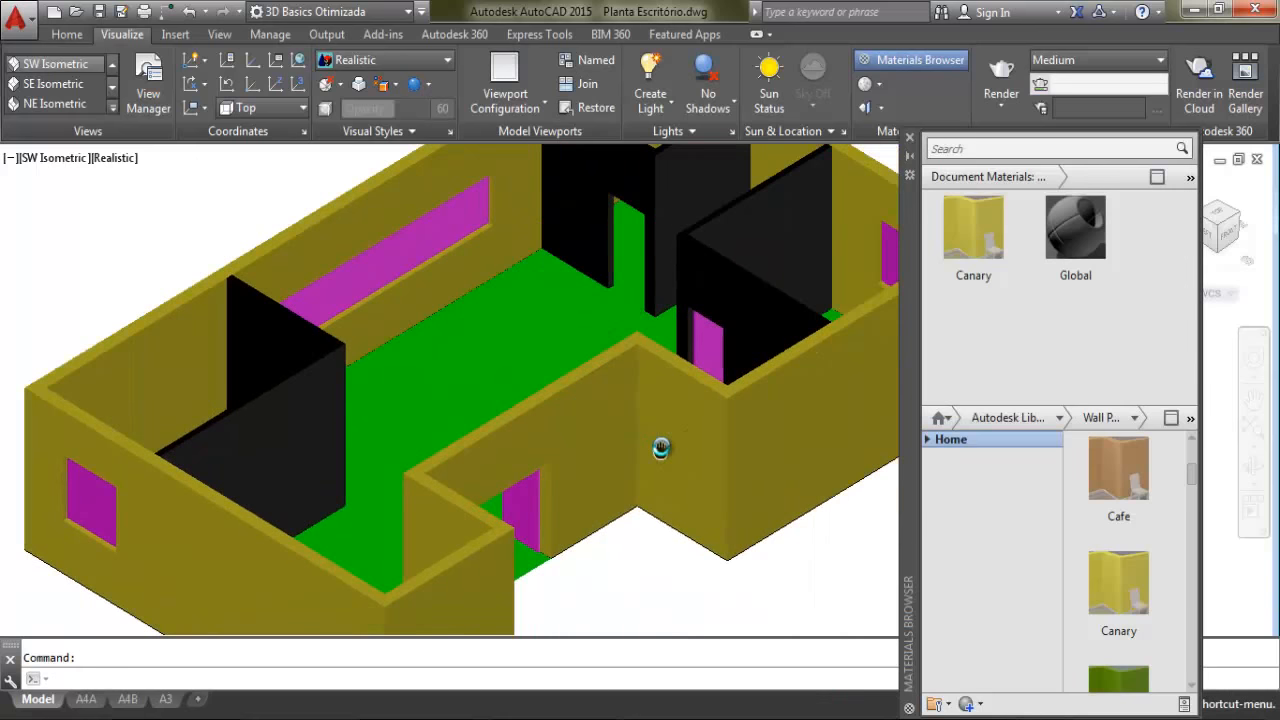
left_click(1064, 423)
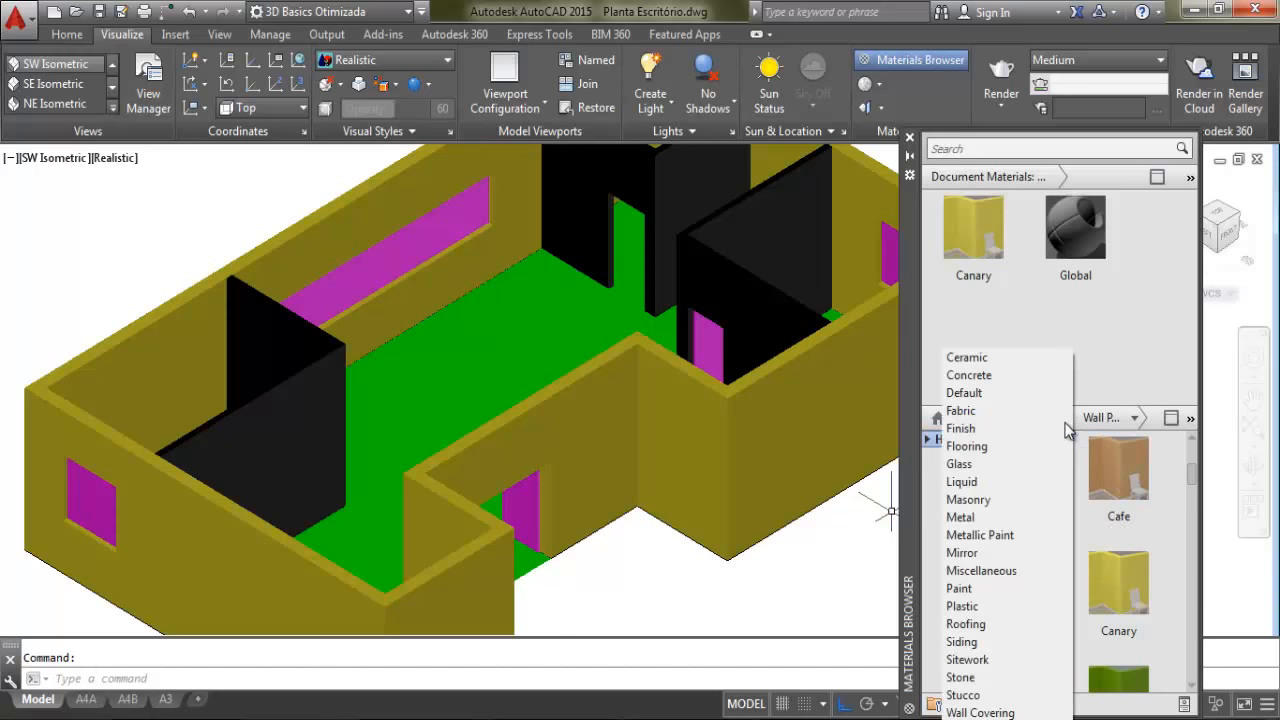
left_click(1000, 713)
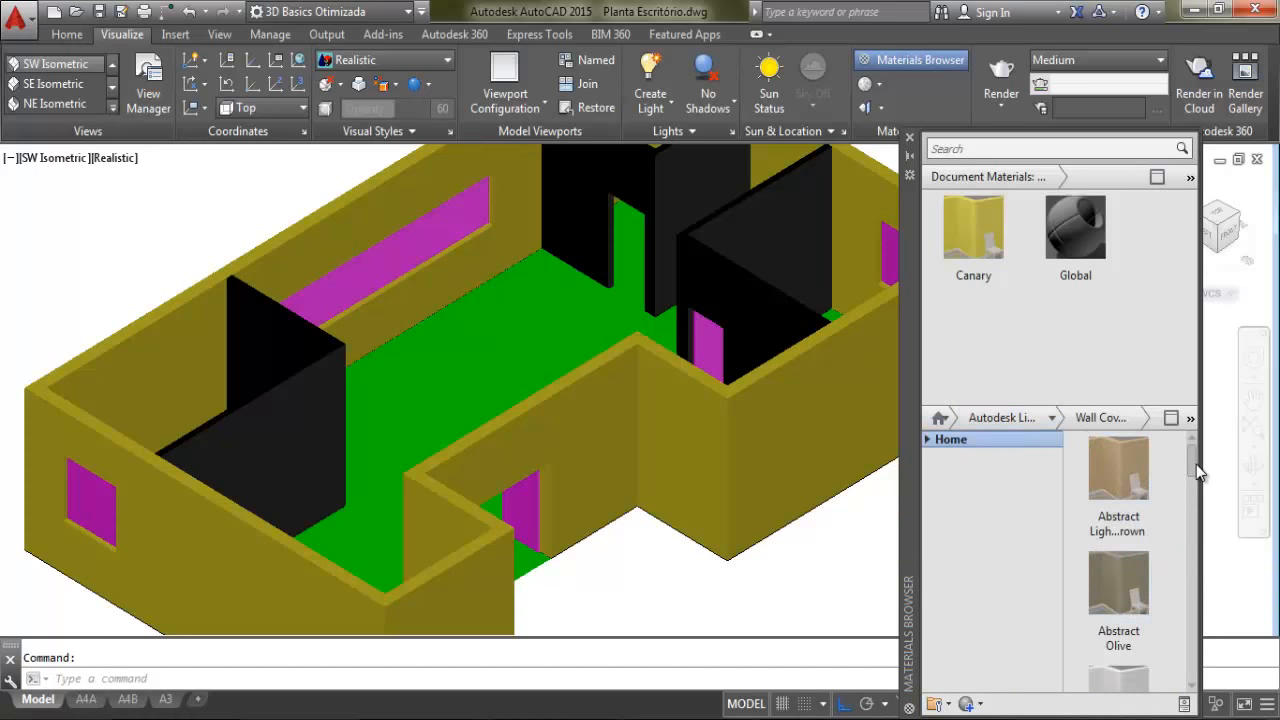
left_click_drag(1196, 463, 1201, 560)
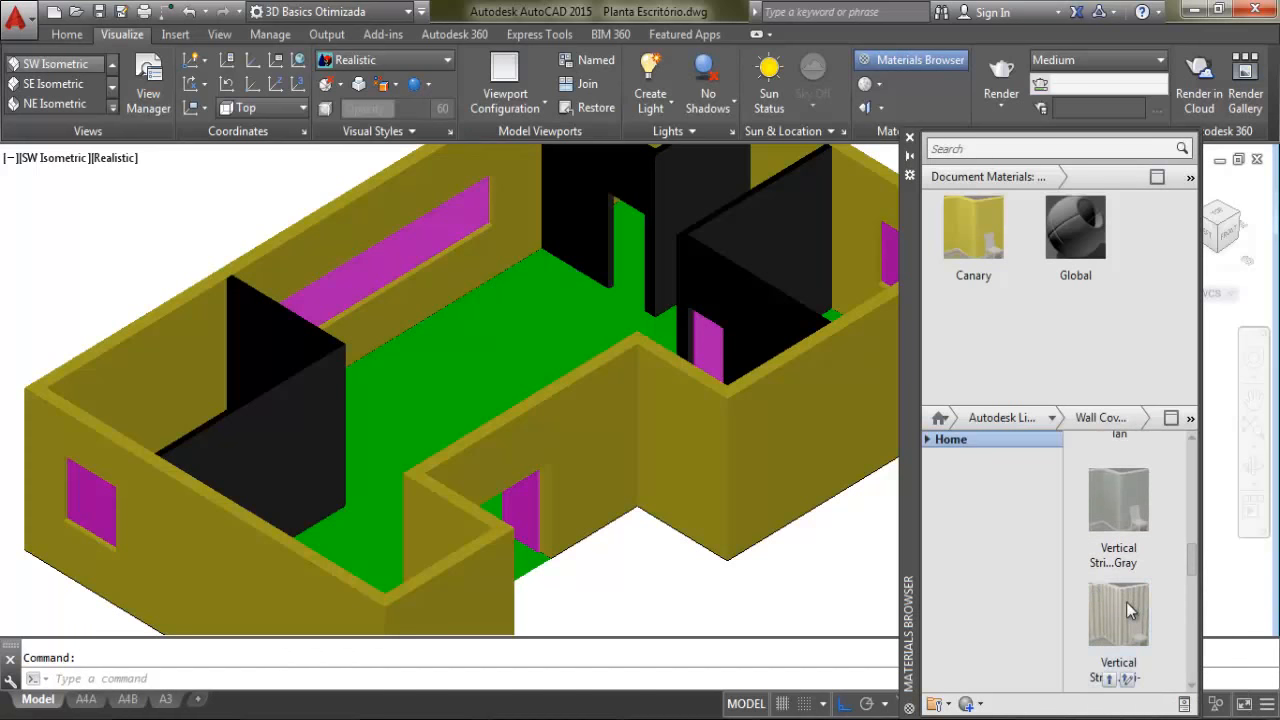
left_click_drag(1127, 603, 814, 447)
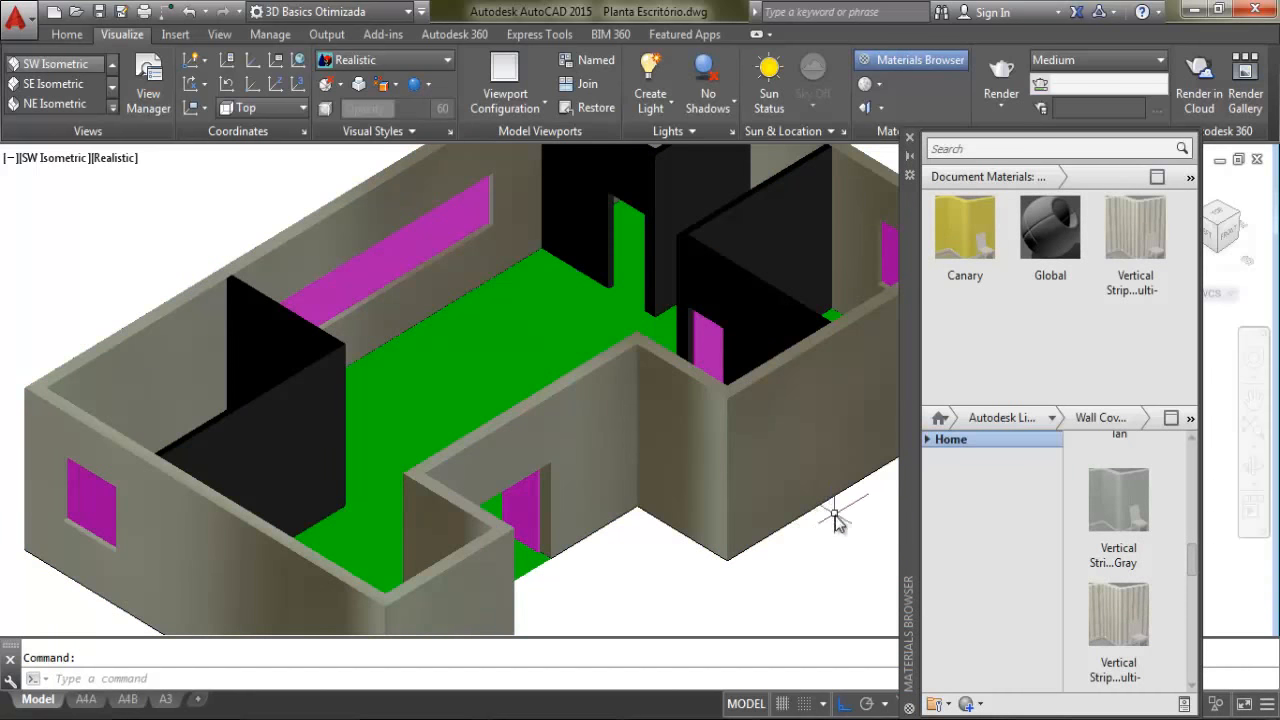
Examine up close how the striped wall covering's pattern is scaled on the outer walls
middle_click_drag(794, 451, 754, 463)
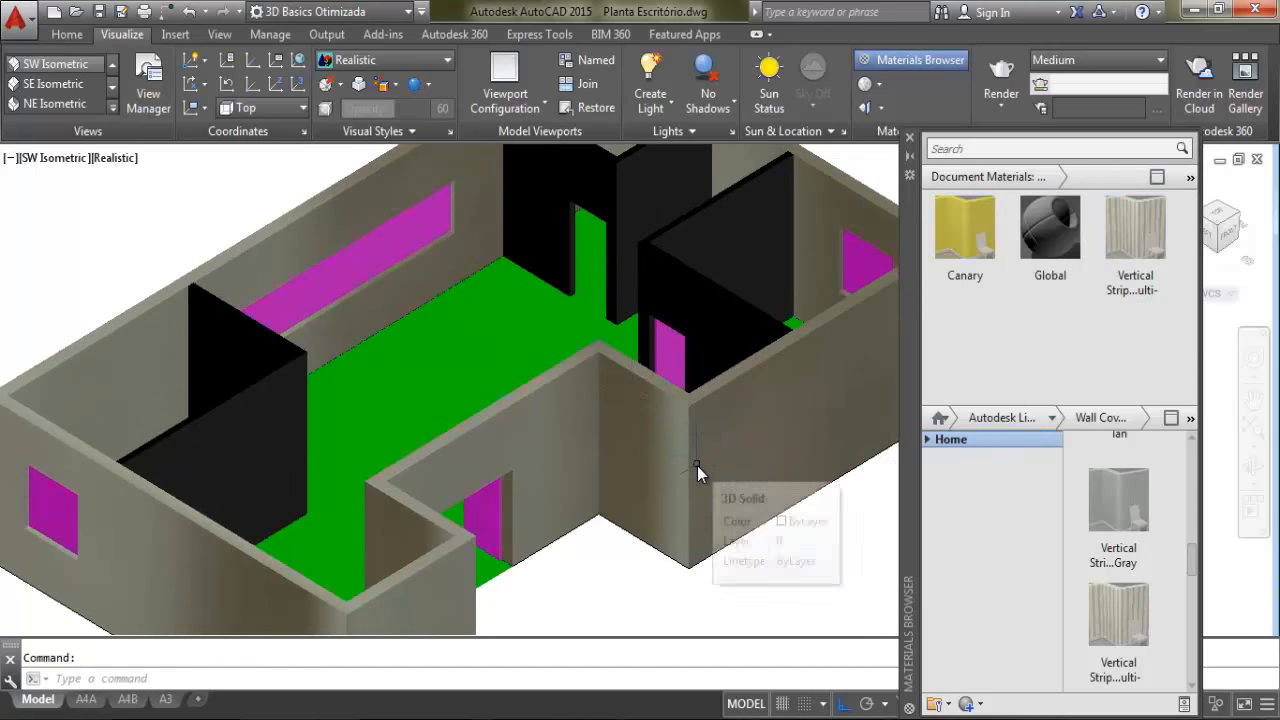
scroll(1045, 466, "up", 1)
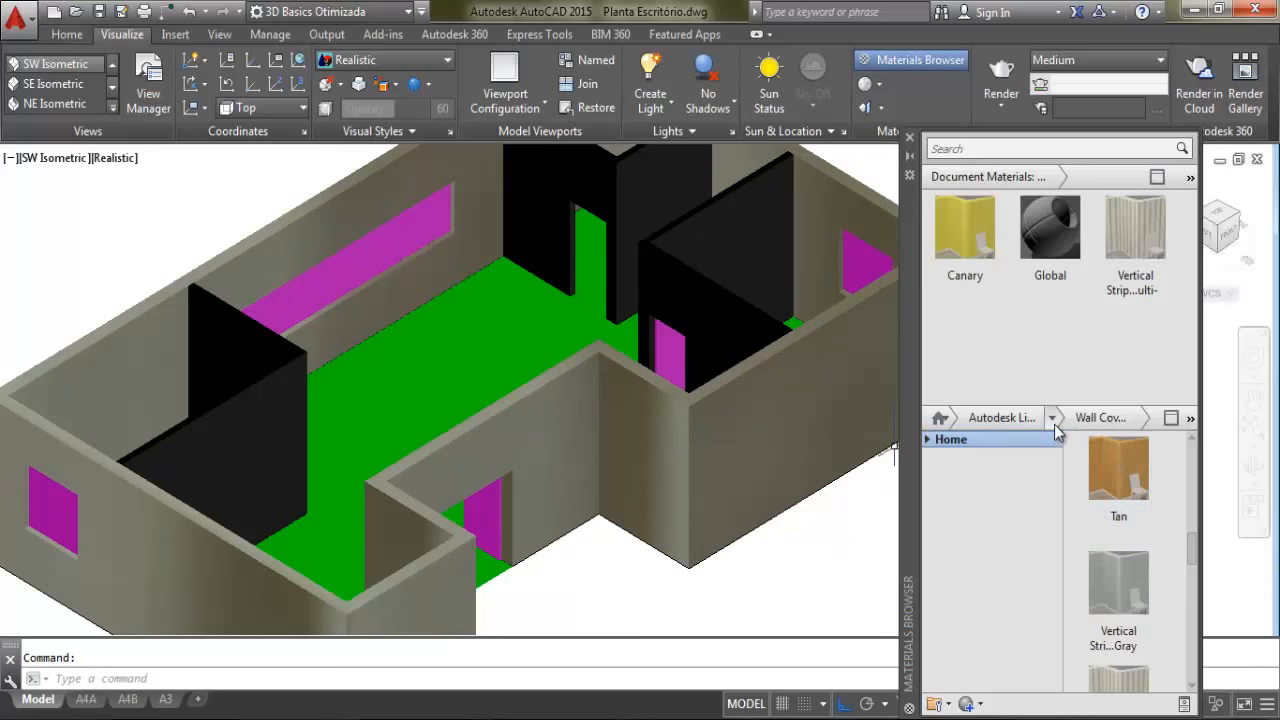
scroll(682, 435, "up", 1)
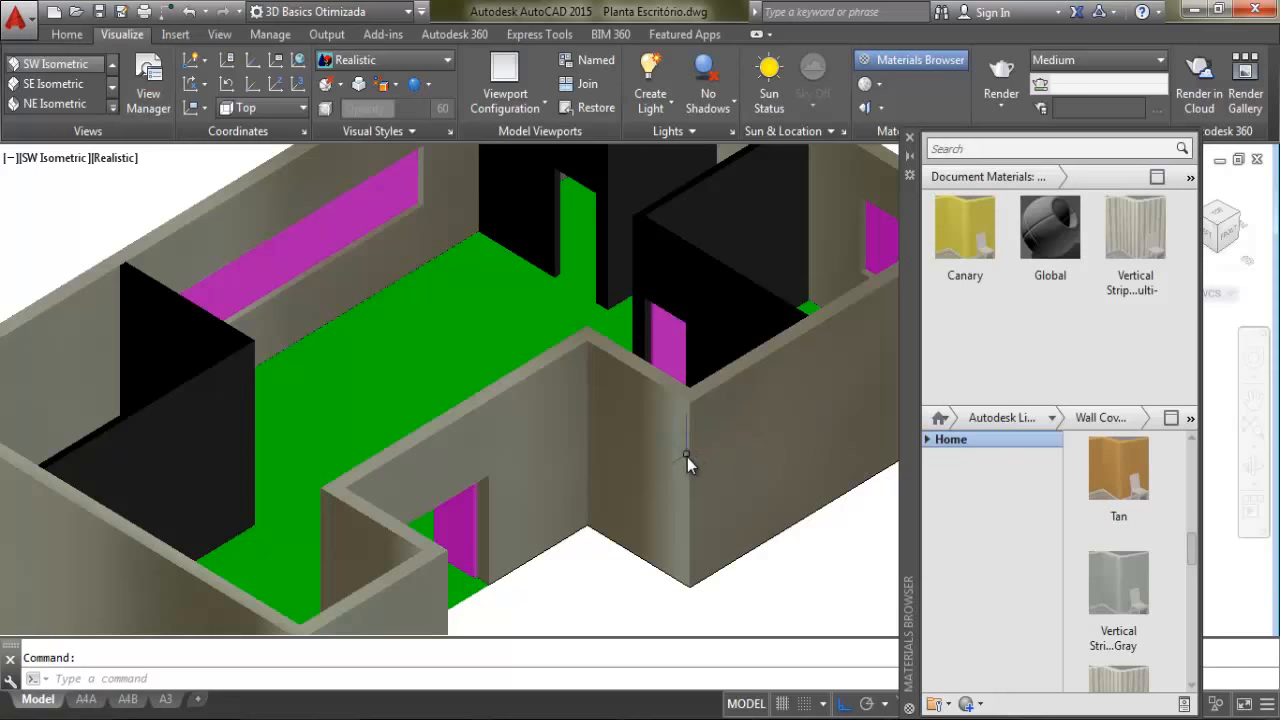
scroll(686, 468, "up", 1)
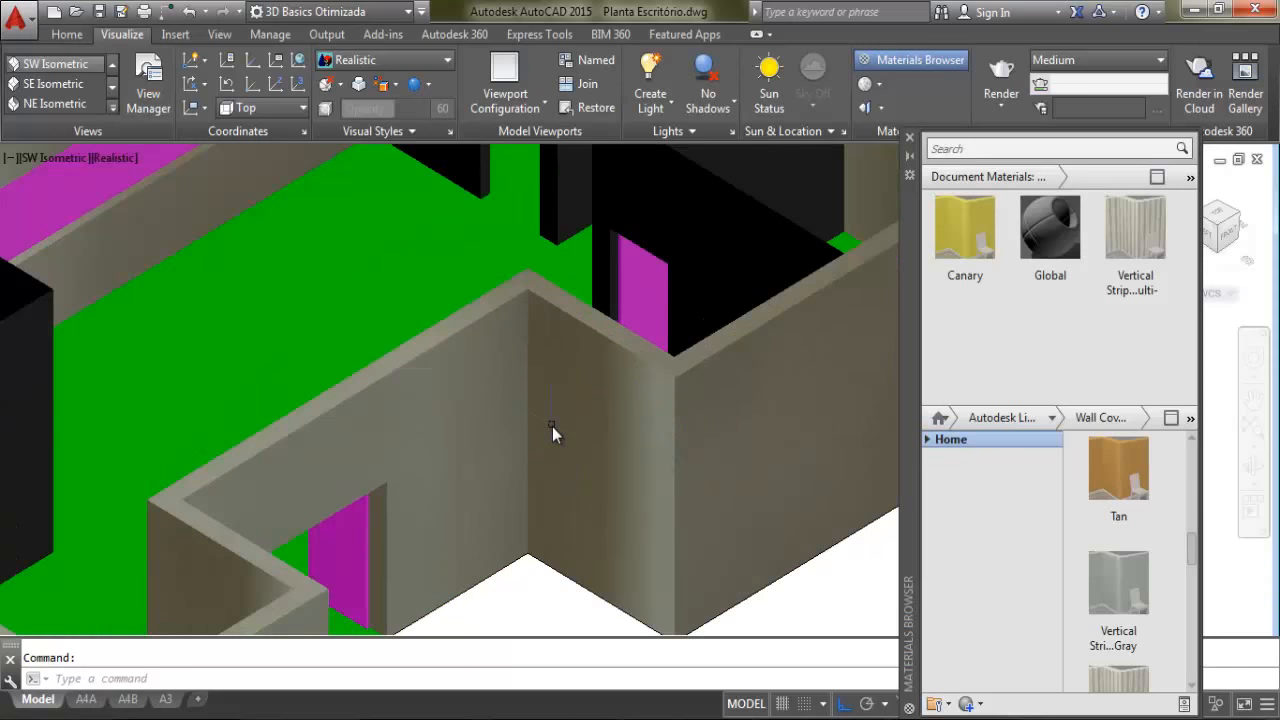
scroll(651, 437, "up", 1)
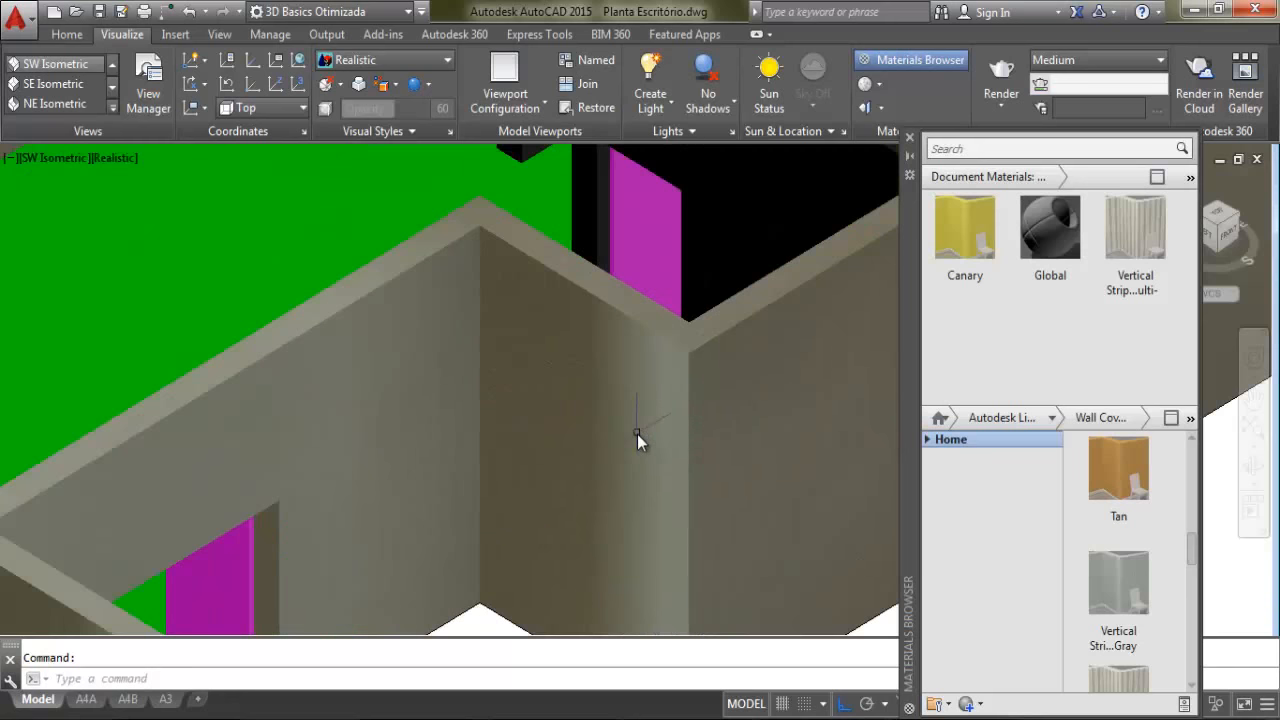
scroll(628, 426, "down", 2)
scroll(618, 456, "up", 3)
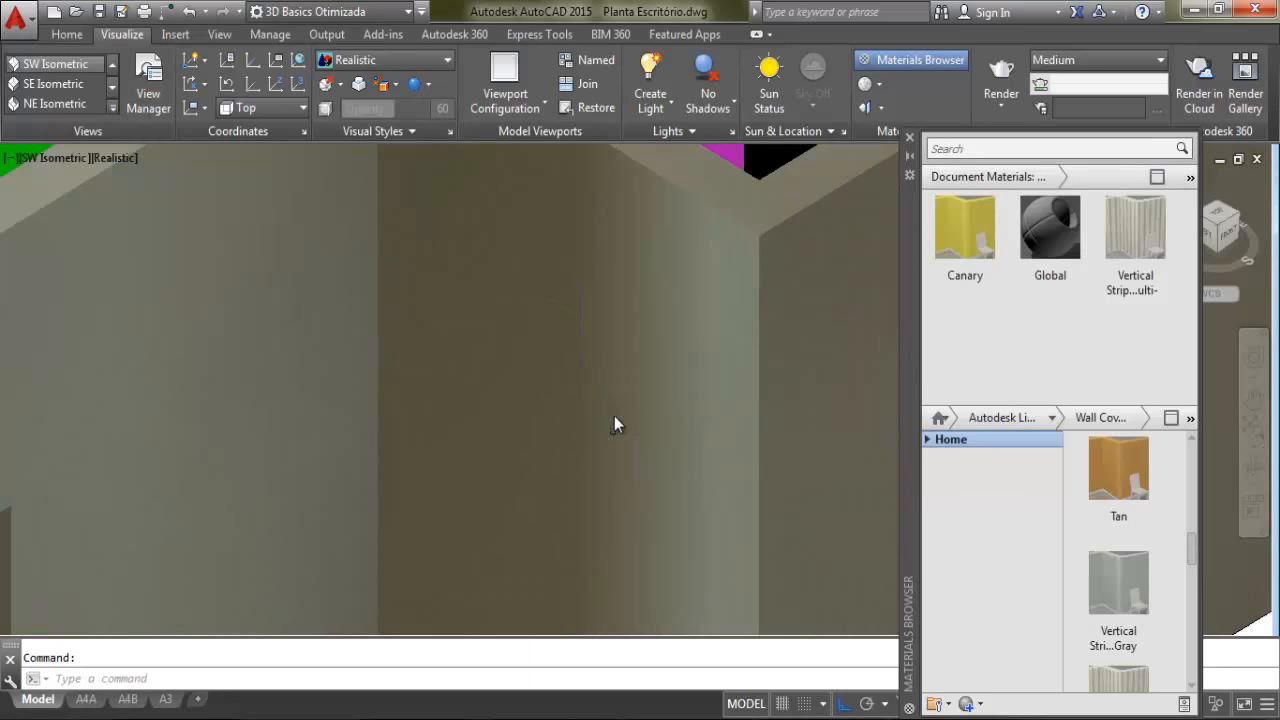
scroll(650, 430, "down", 3)
scroll(614, 426, "up", 4)
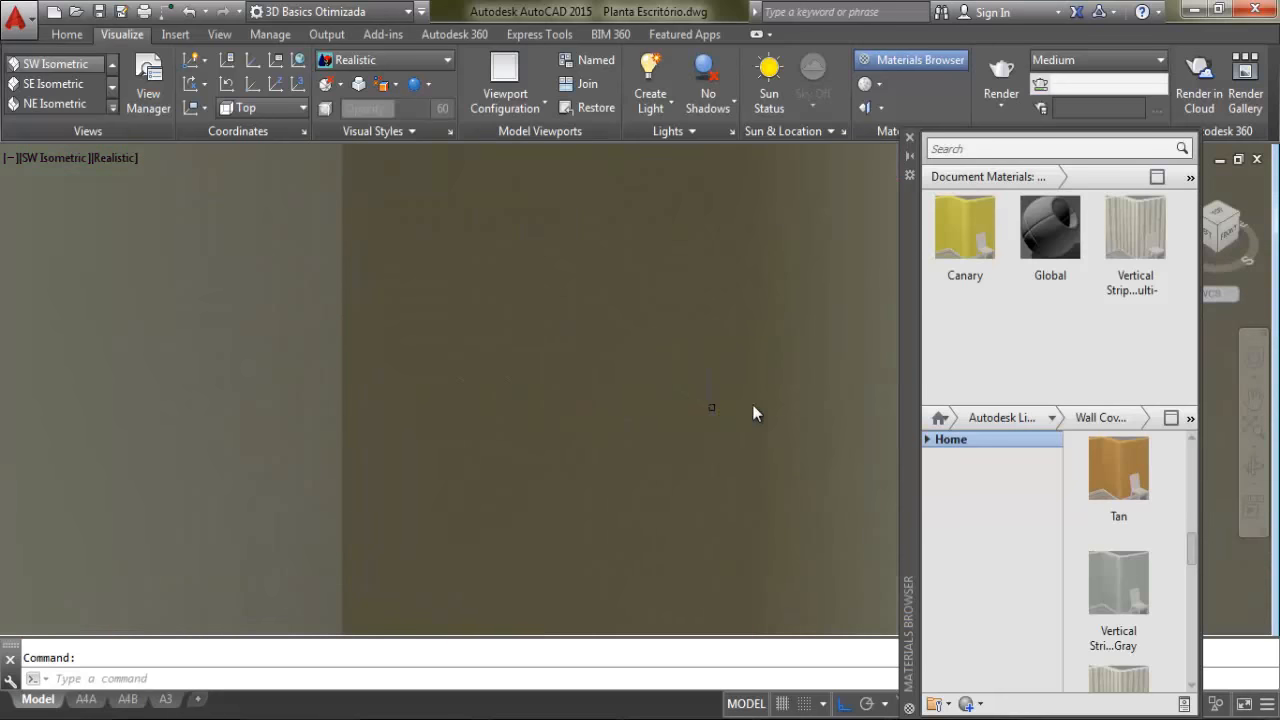
scroll(615, 405, "down", 1)
scroll(630, 400, "down", 3)
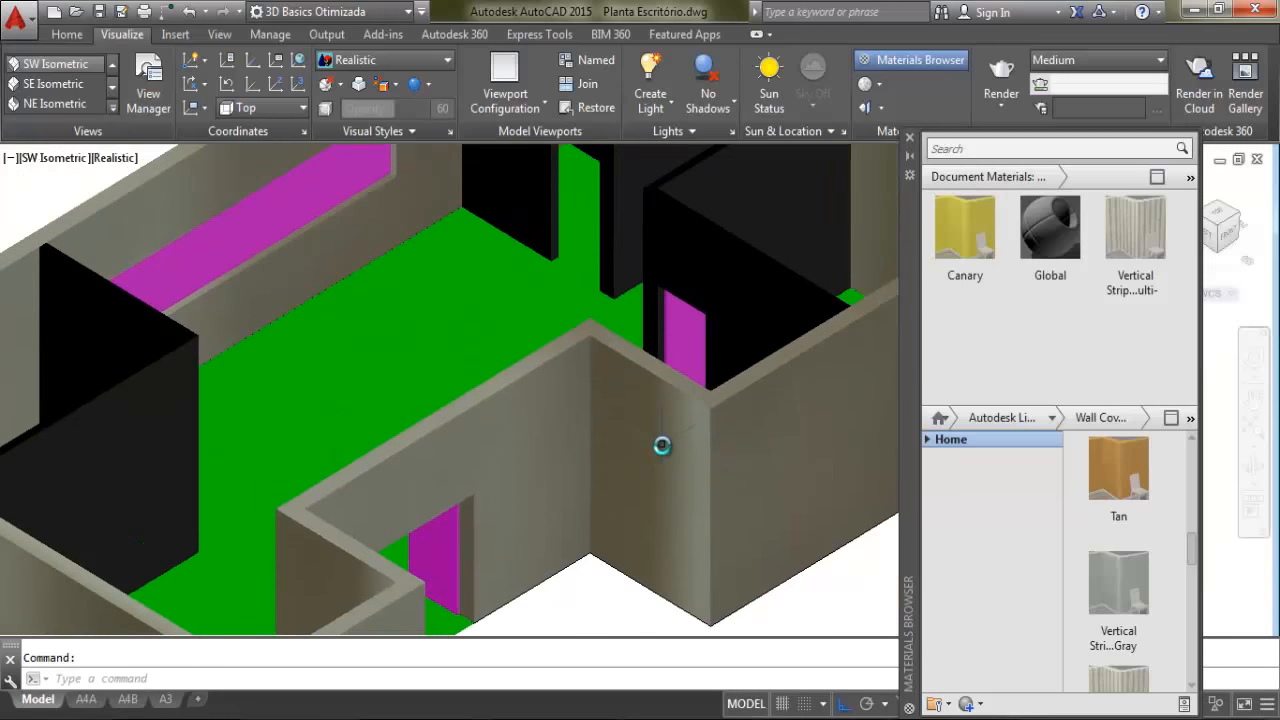
scroll(690, 442, "down", 3)
scroll(677, 442, "up", 3)
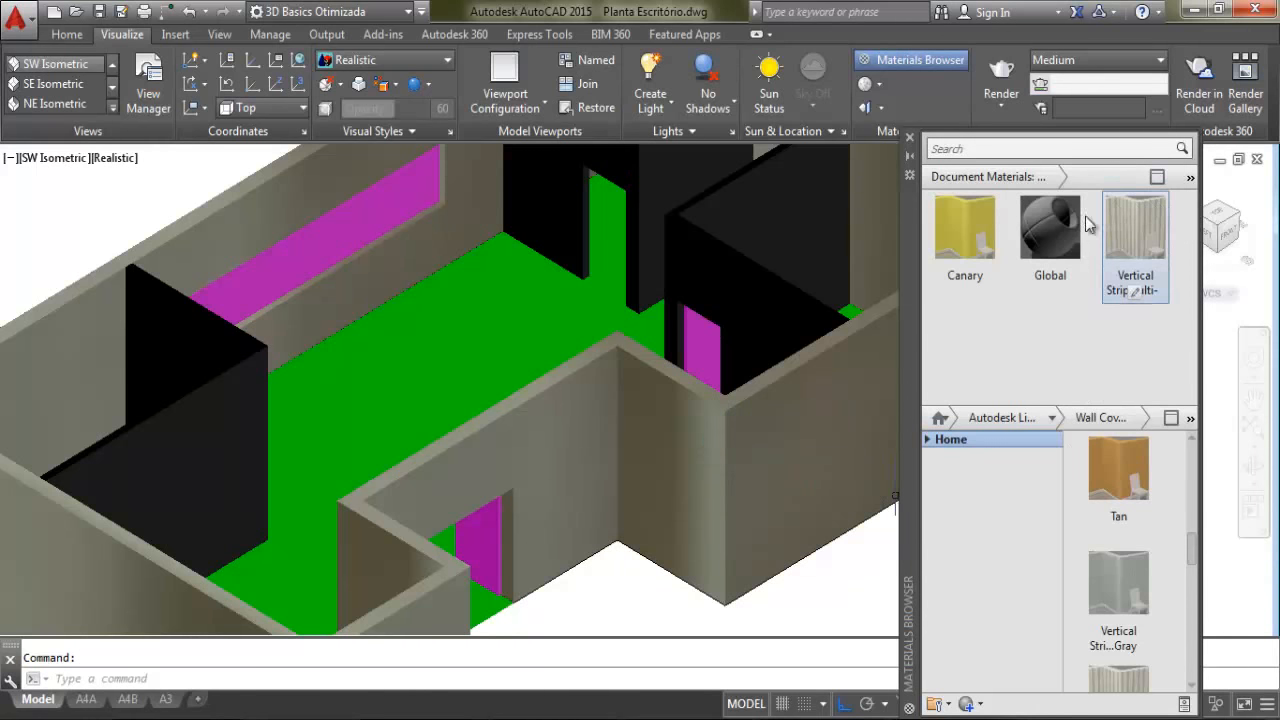
Set the sample size of the Vertical Stripes - Multi-colored image texture to 1 in width and height, and close the texture's settings
double_click(1140, 240)
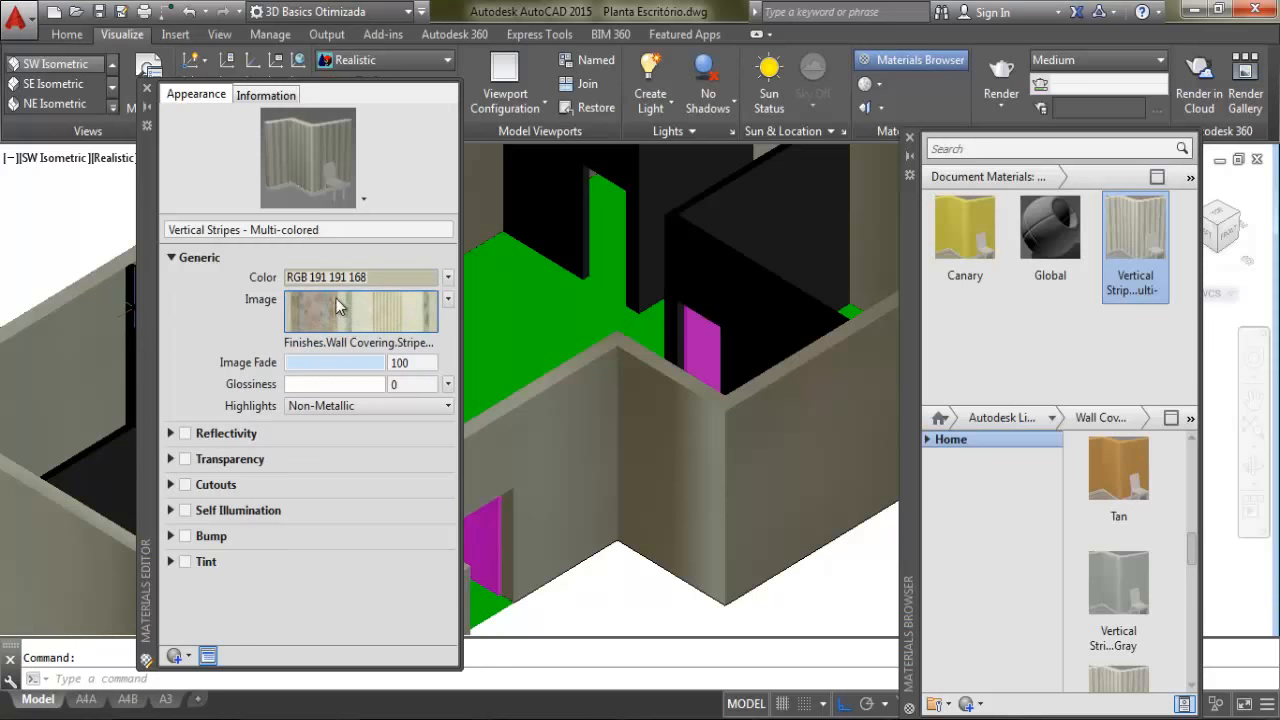
mouse_move(325, 310)
left_click(321, 310)
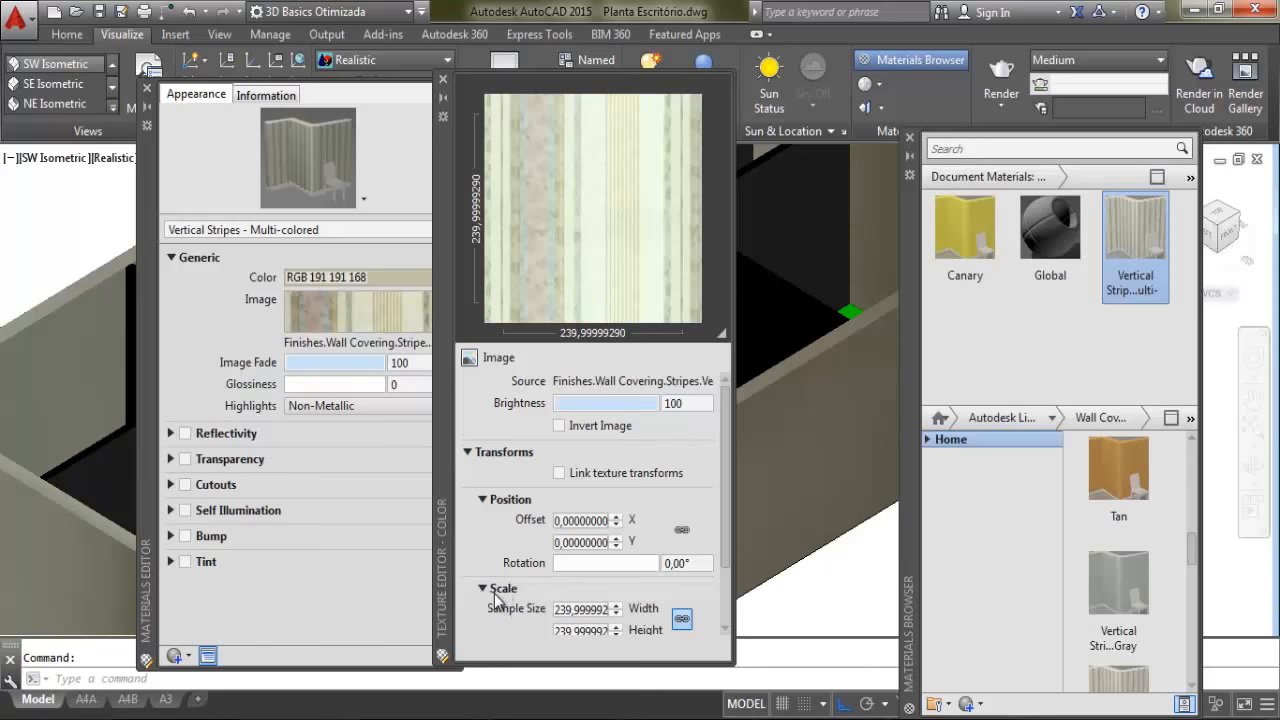
double_click(568, 610)
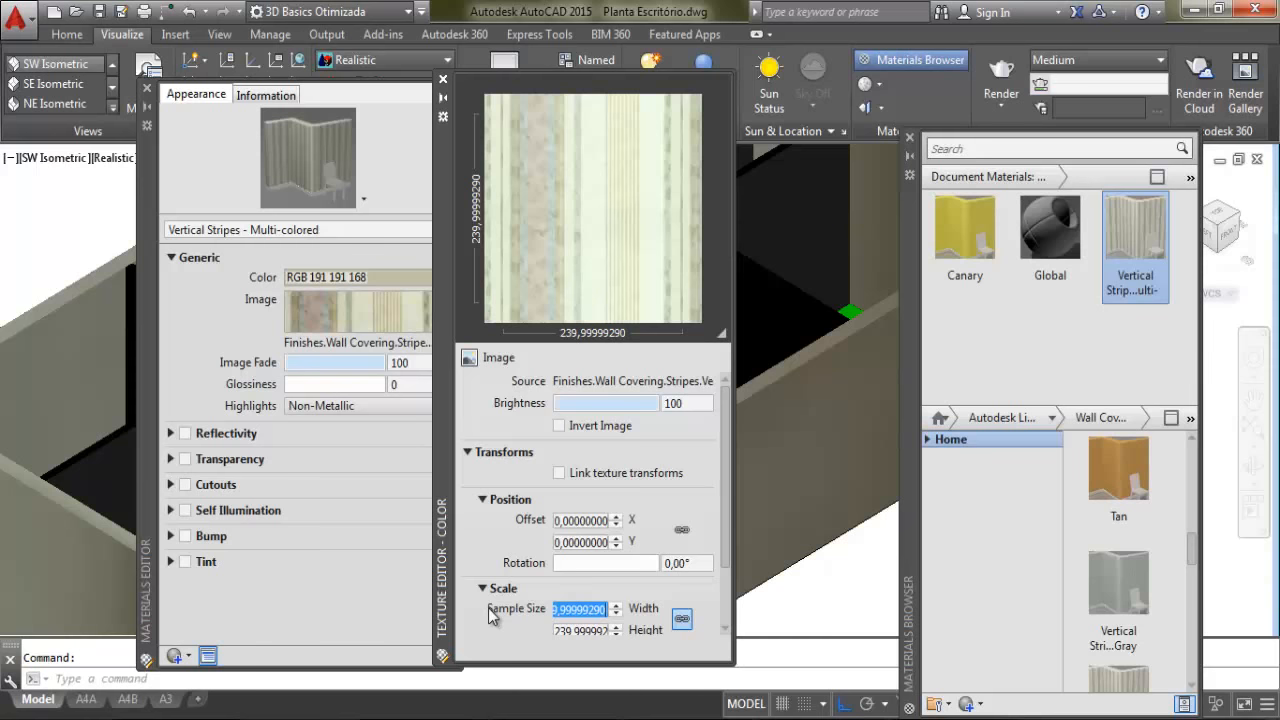
type("1")
key("Return")
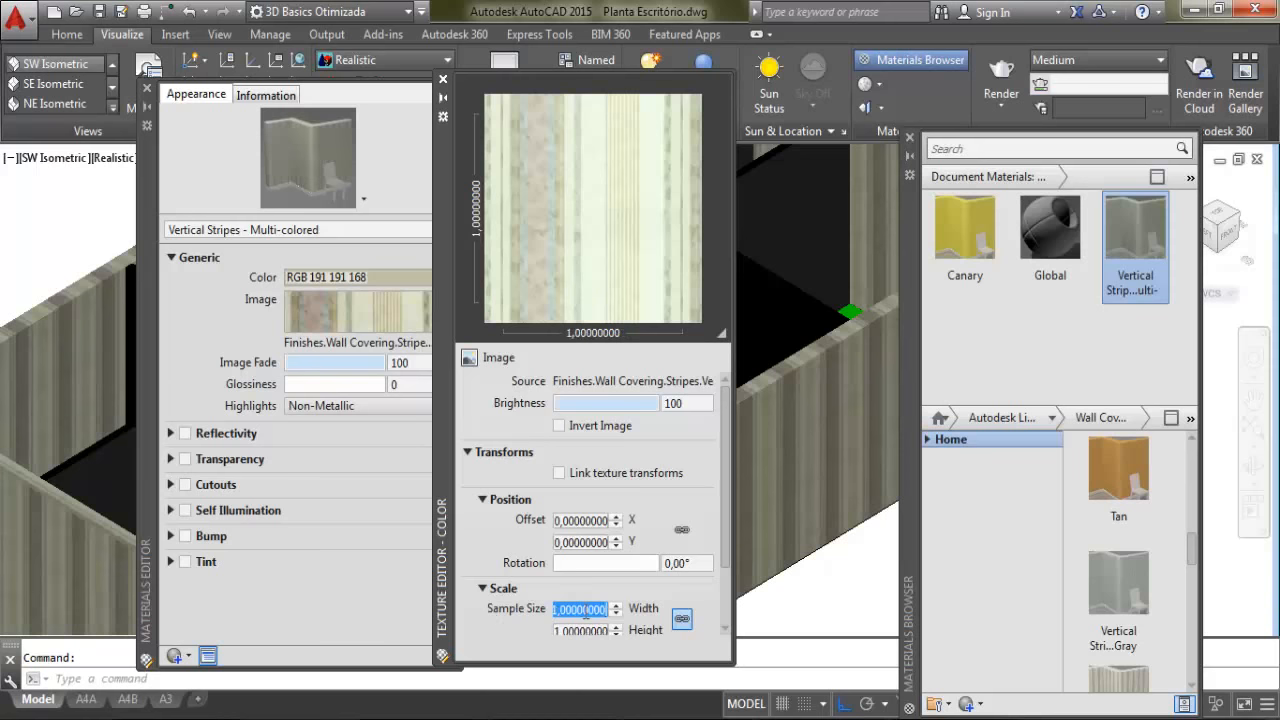
type("1")
key("Tab")
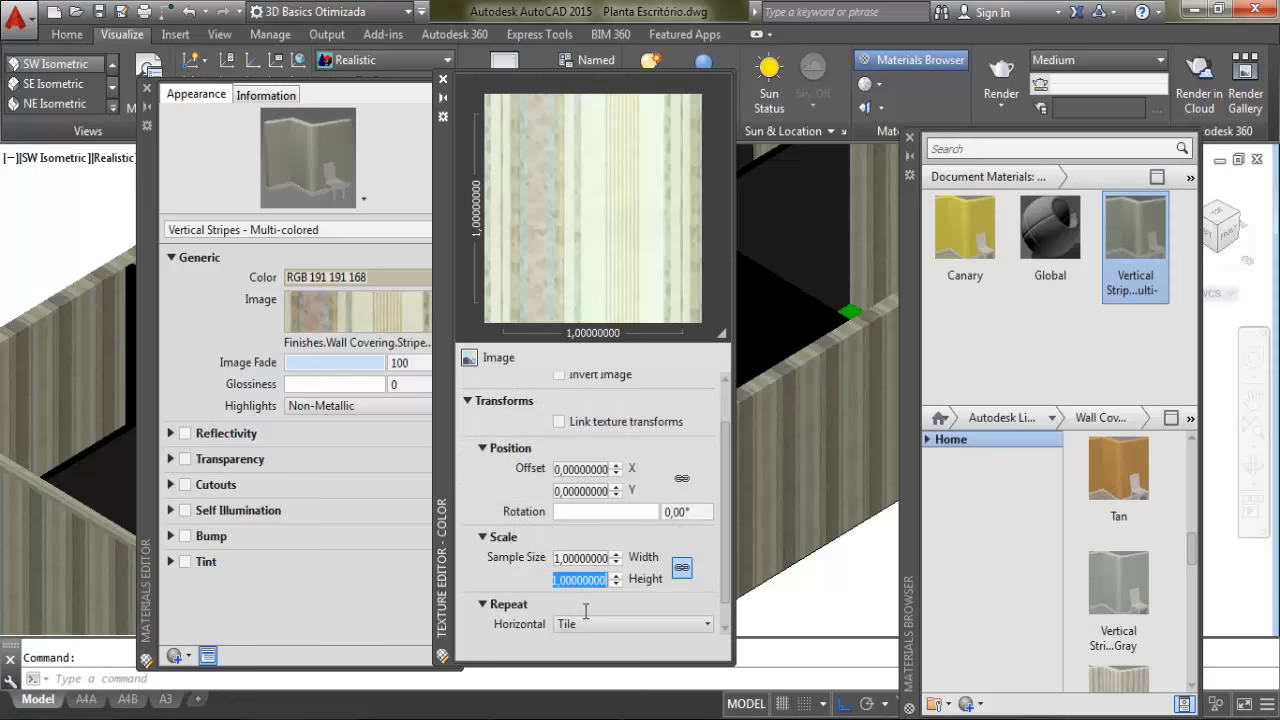
left_click(443, 79)
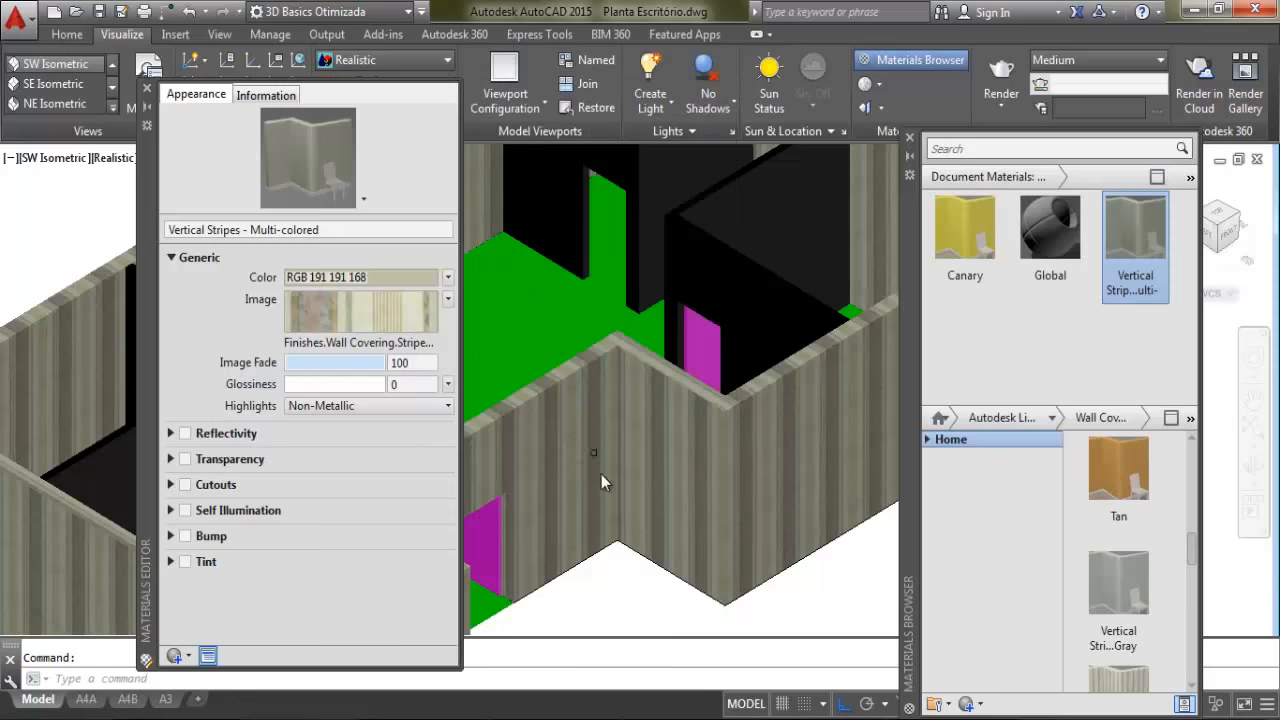
Inspect the rescaled stripe pattern on the outer walls from near and far
scroll(686, 507, "up", 2)
scroll(755, 512, "up", 2)
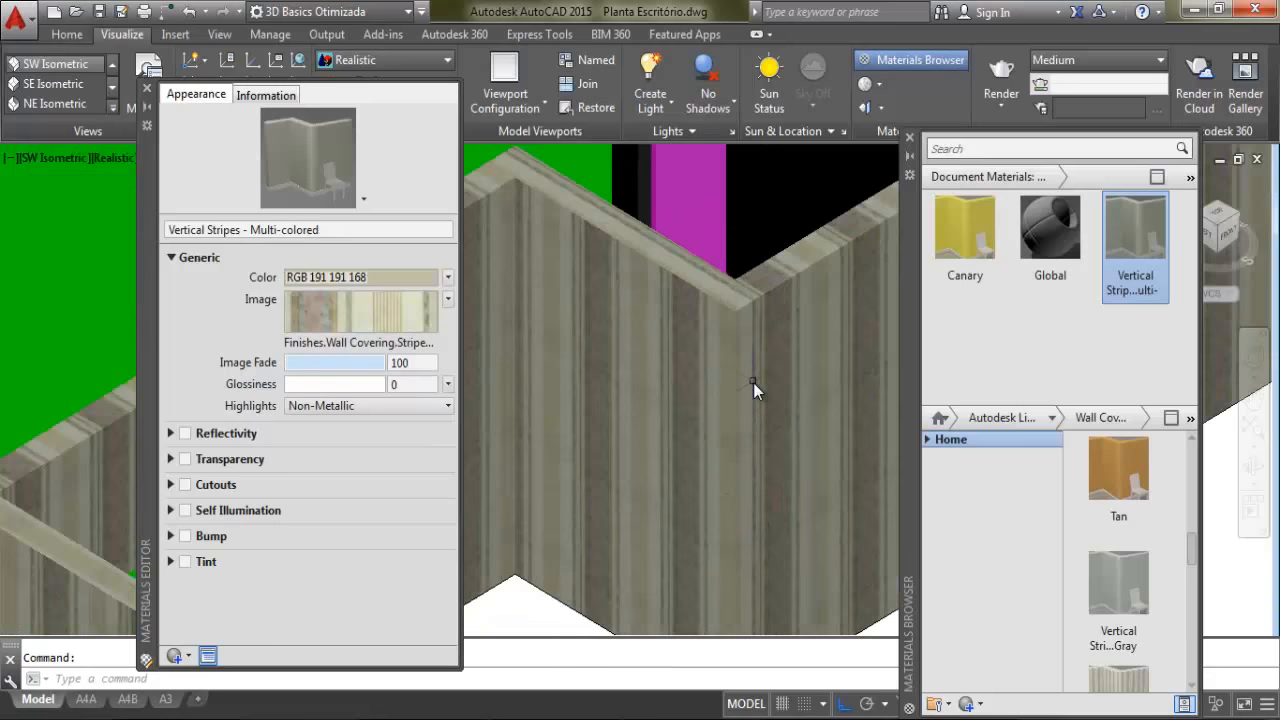
scroll(752, 386, "up", 2)
scroll(763, 355, "down", 4)
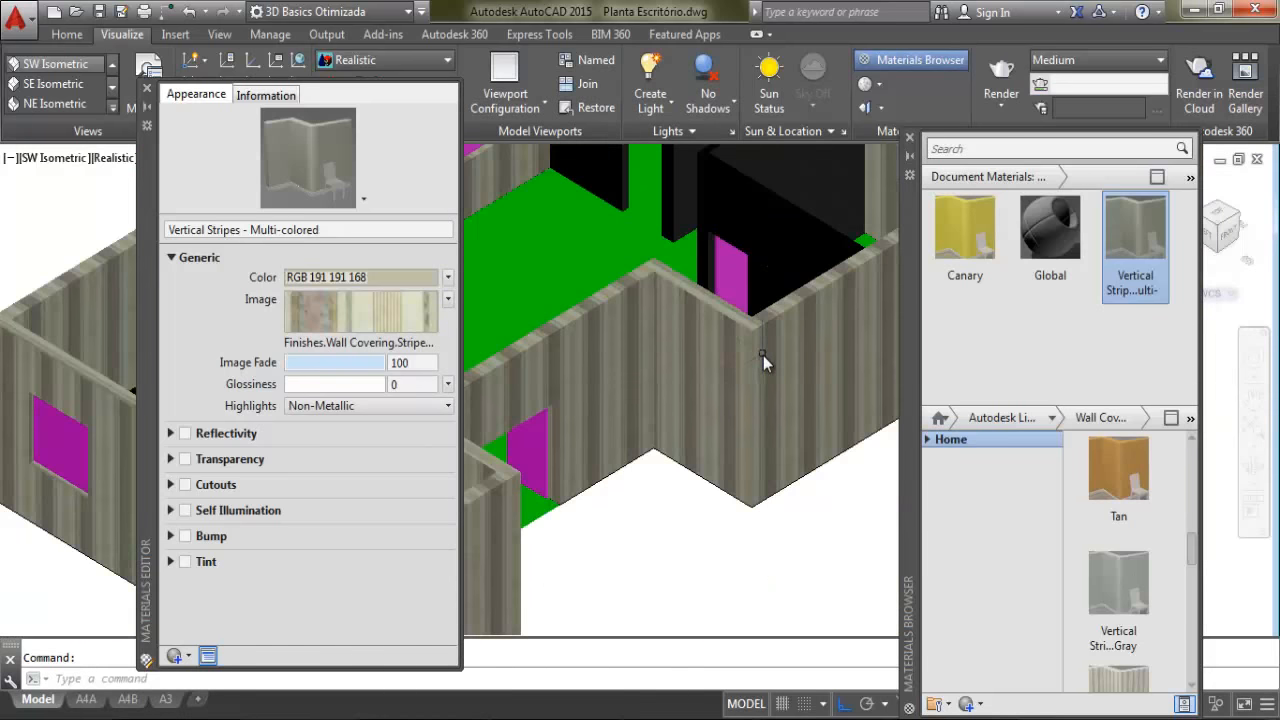
scroll(606, 373, "up", 2)
scroll(606, 380, "up", 2)
scroll(622, 378, "down", 3)
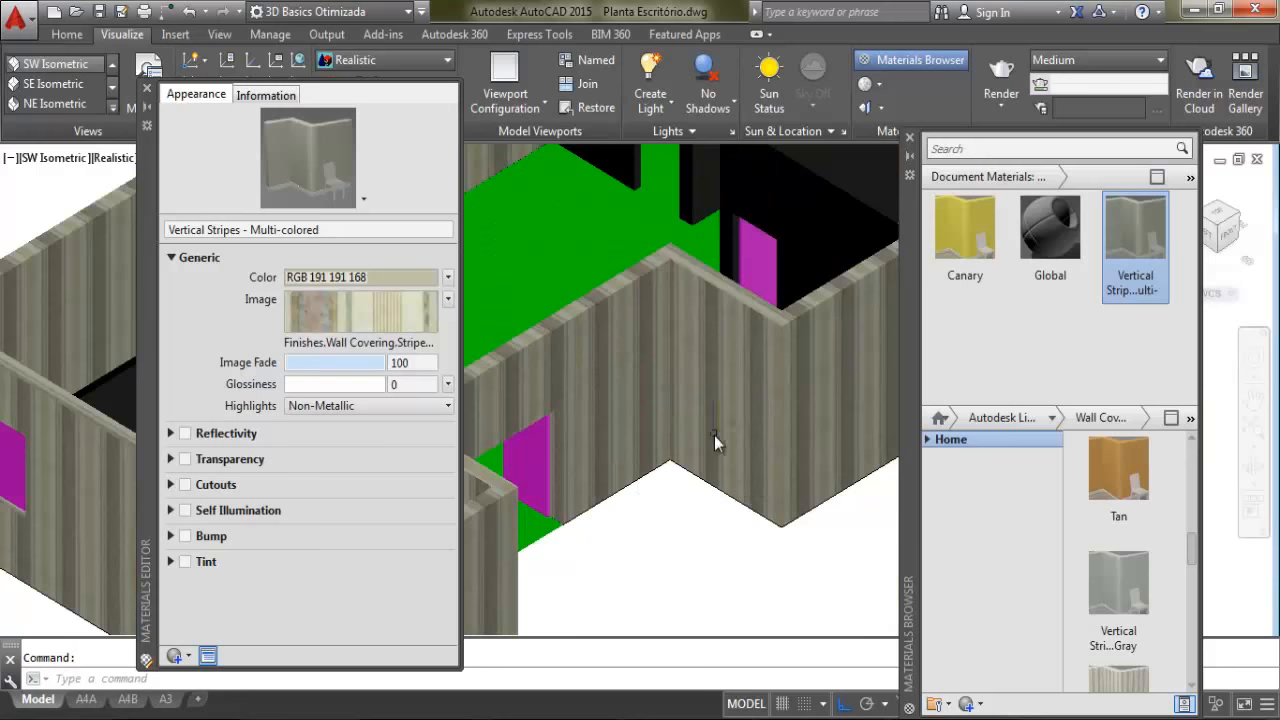
scroll(746, 449, "up", 3)
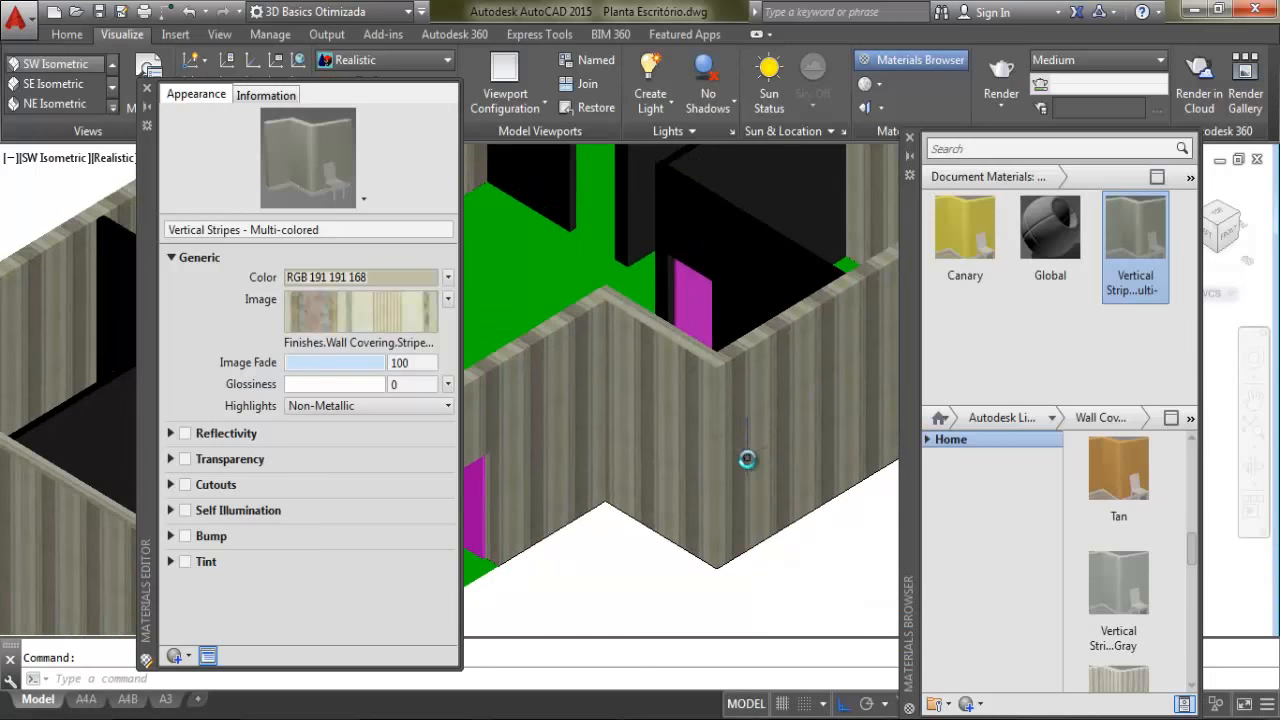
scroll(736, 448, "up", 2)
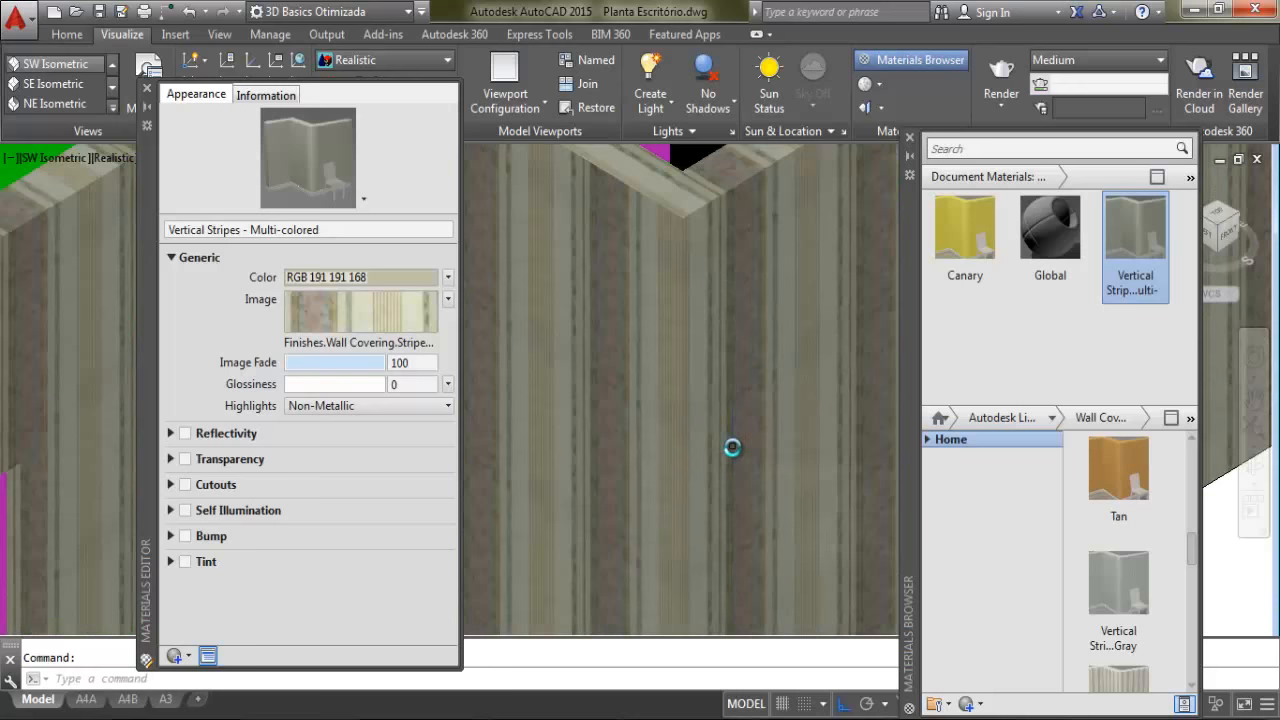
scroll(732, 448, "down", 4)
scroll(740, 410, "up", 3)
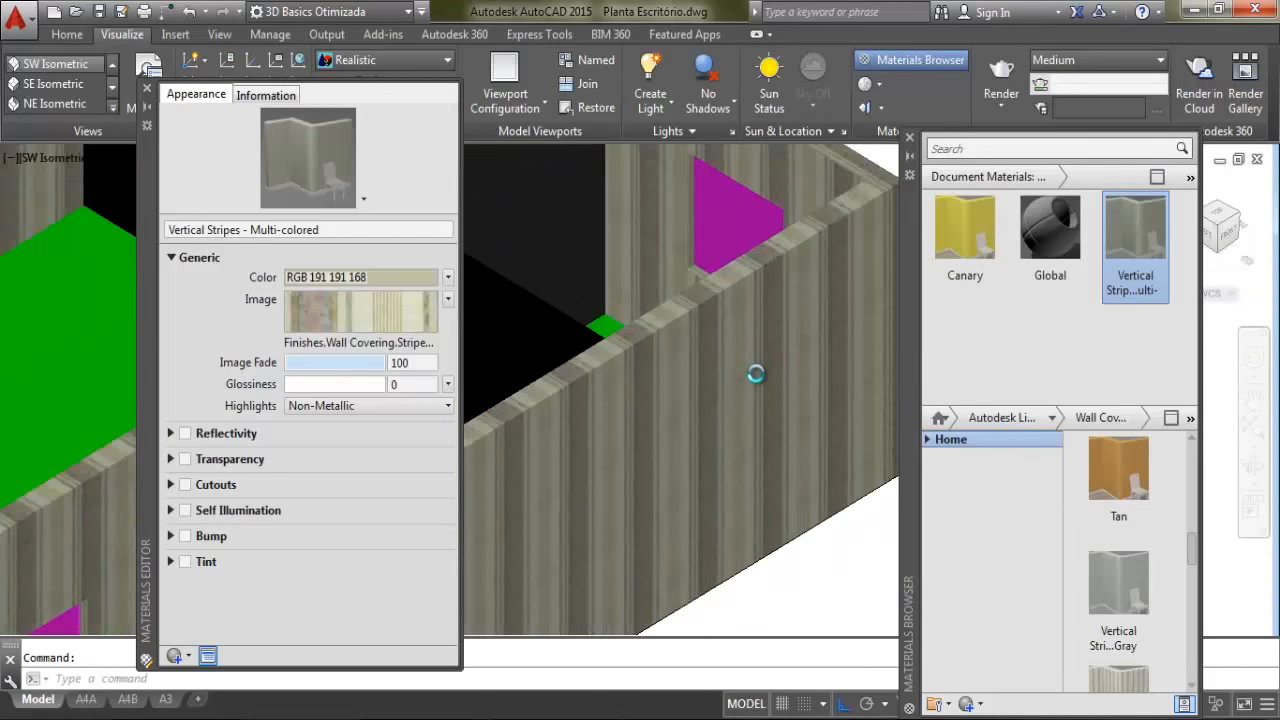
scroll(775, 370, "up", 2)
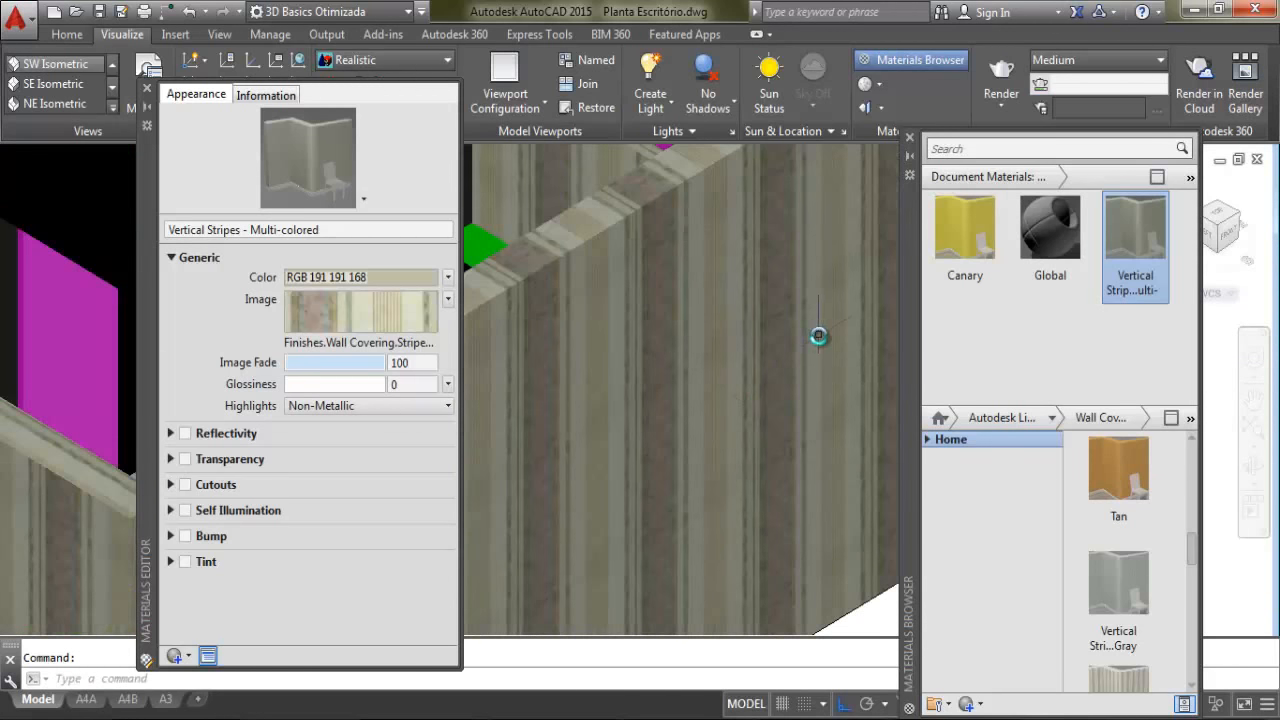
scroll(818, 336, "down", 5)
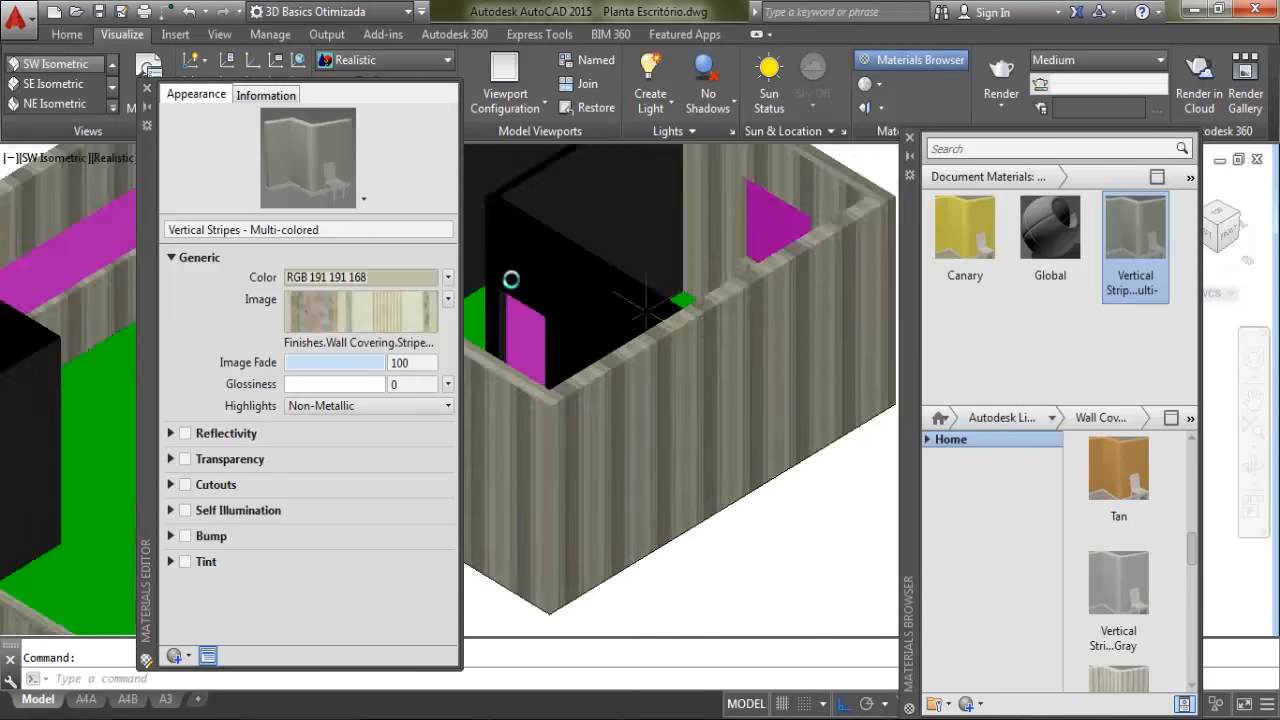
Close the Materials Editor and bring the office model back into full view
left_click(147, 89)
middle_click_drag(618, 342, 777, 307)
scroll(394, 326, "down", 4)
scroll(715, 330, "down", 2)
scroll(715, 330, "up", 5)
middle_click_drag(651, 325, 587, 311)
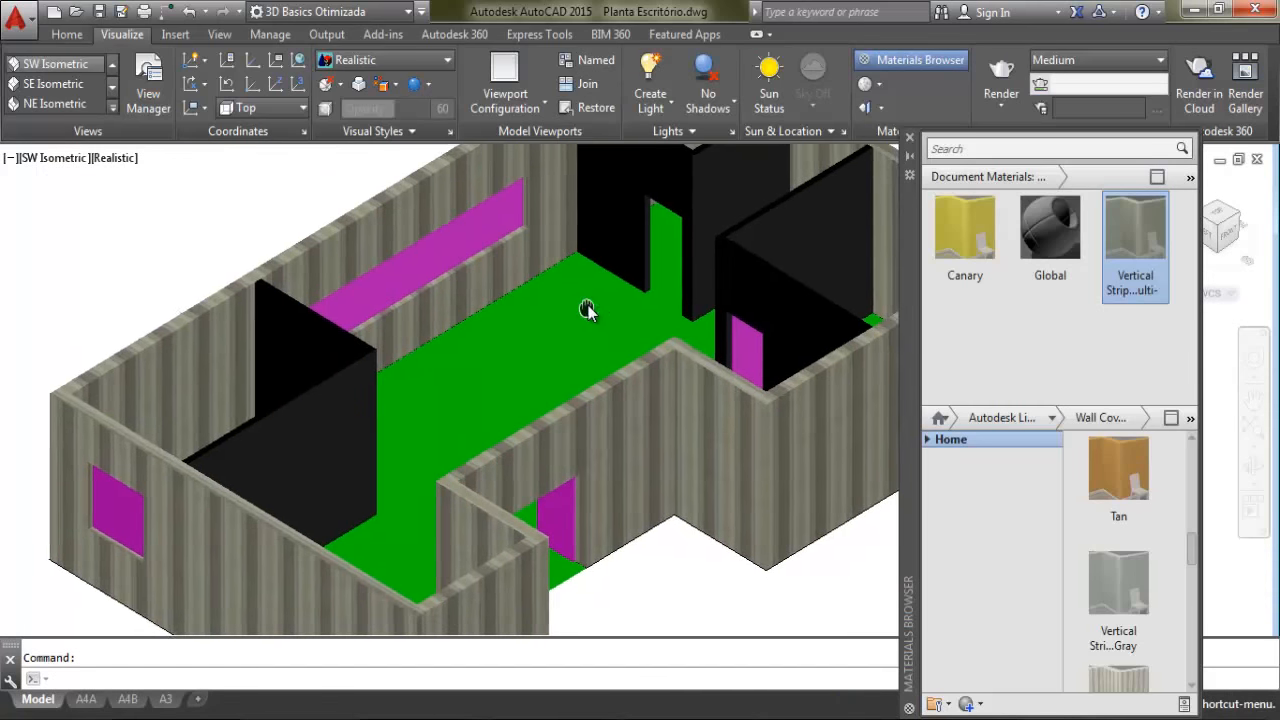
Delete the unused Canary material from the document materials
left_click(995, 366)
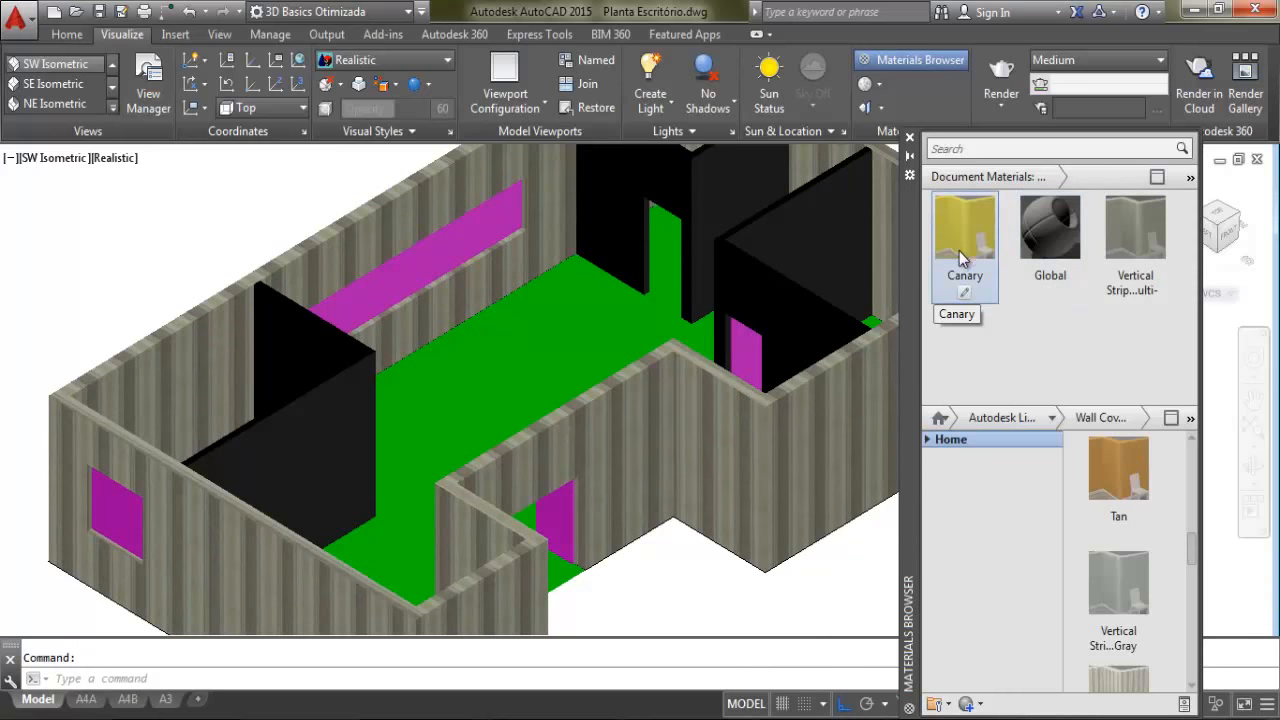
left_click(962, 220)
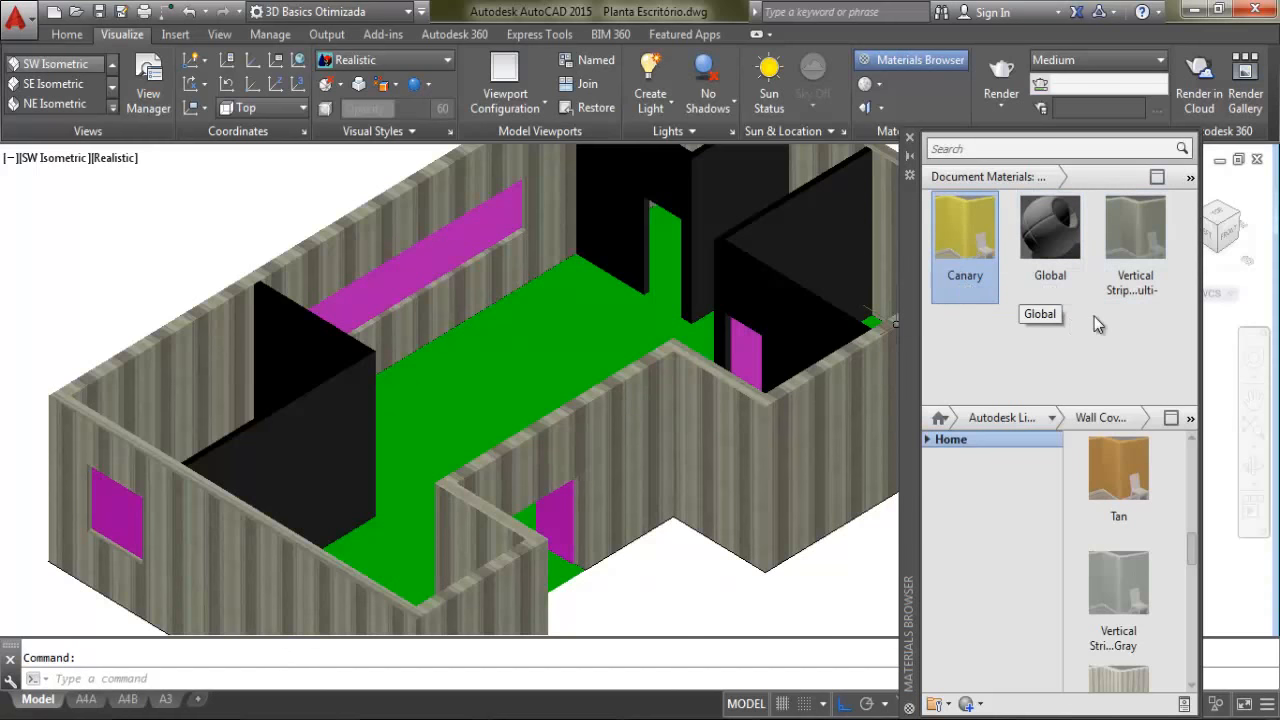
right_click(974, 237)
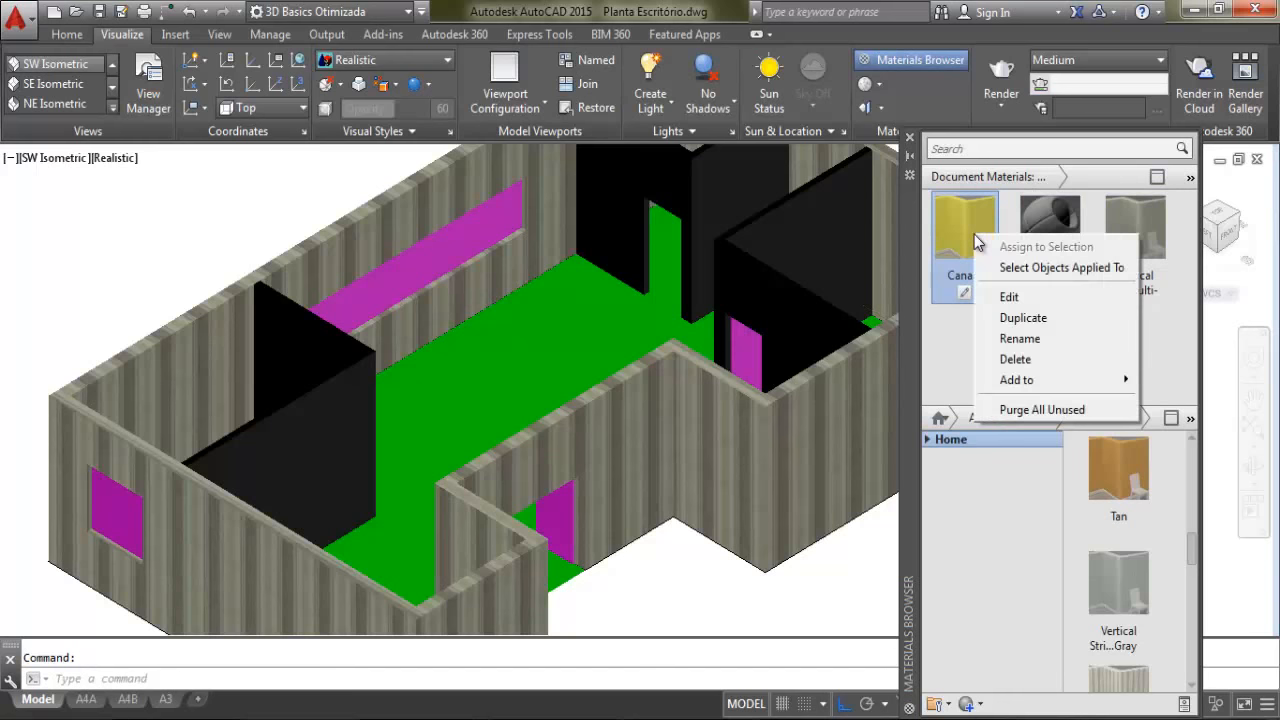
left_click(1044, 356)
middle_click_drag(863, 300, 723, 306)
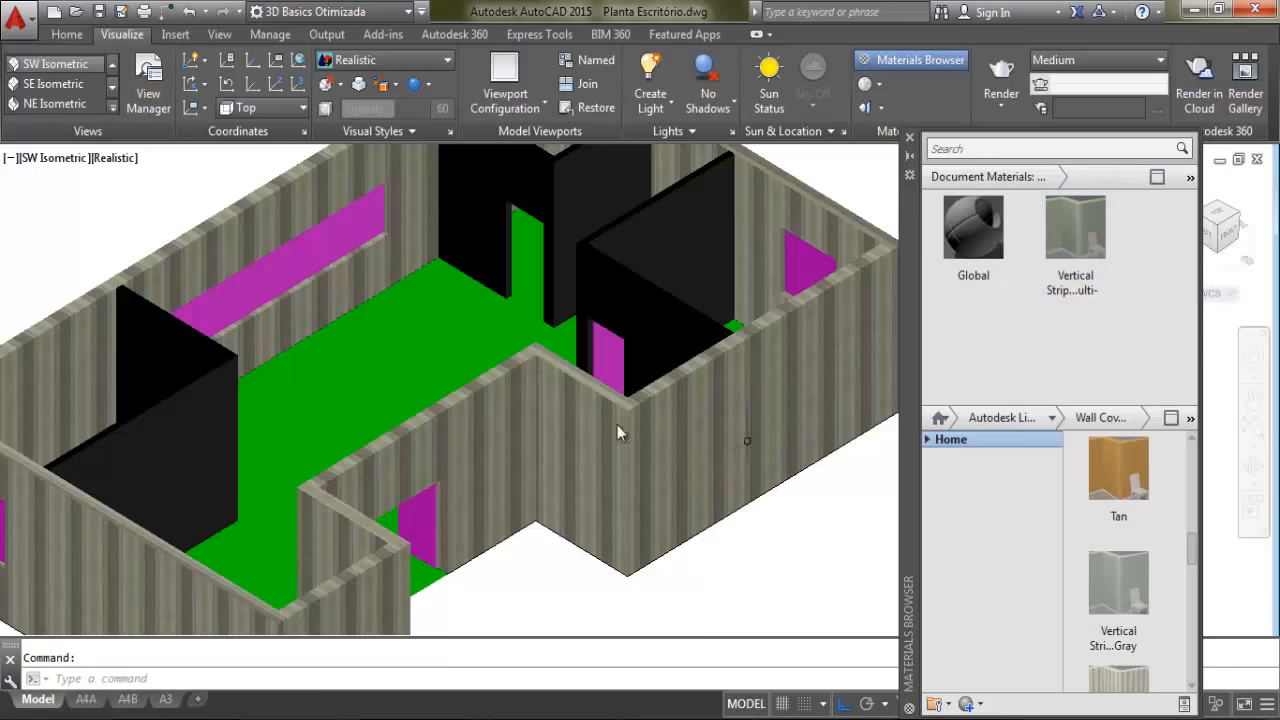
middle_click_drag(480, 383, 634, 401)
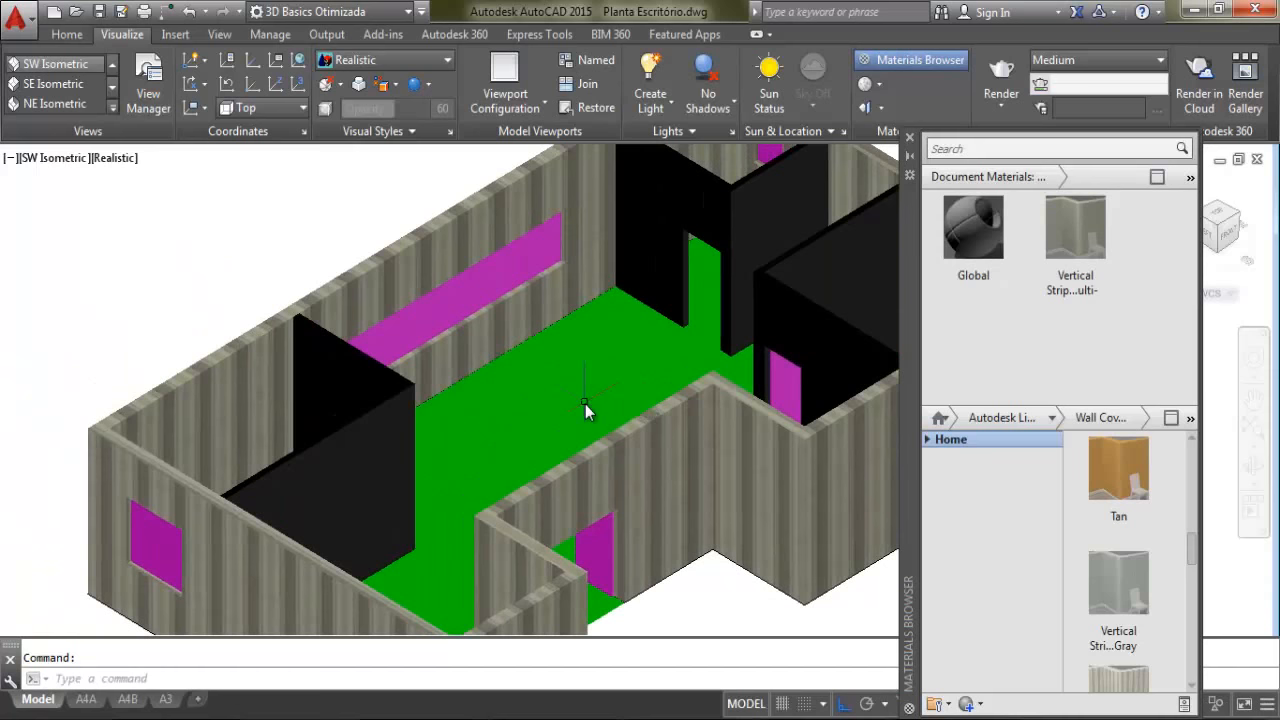
middle_click_drag(626, 330, 560, 334)
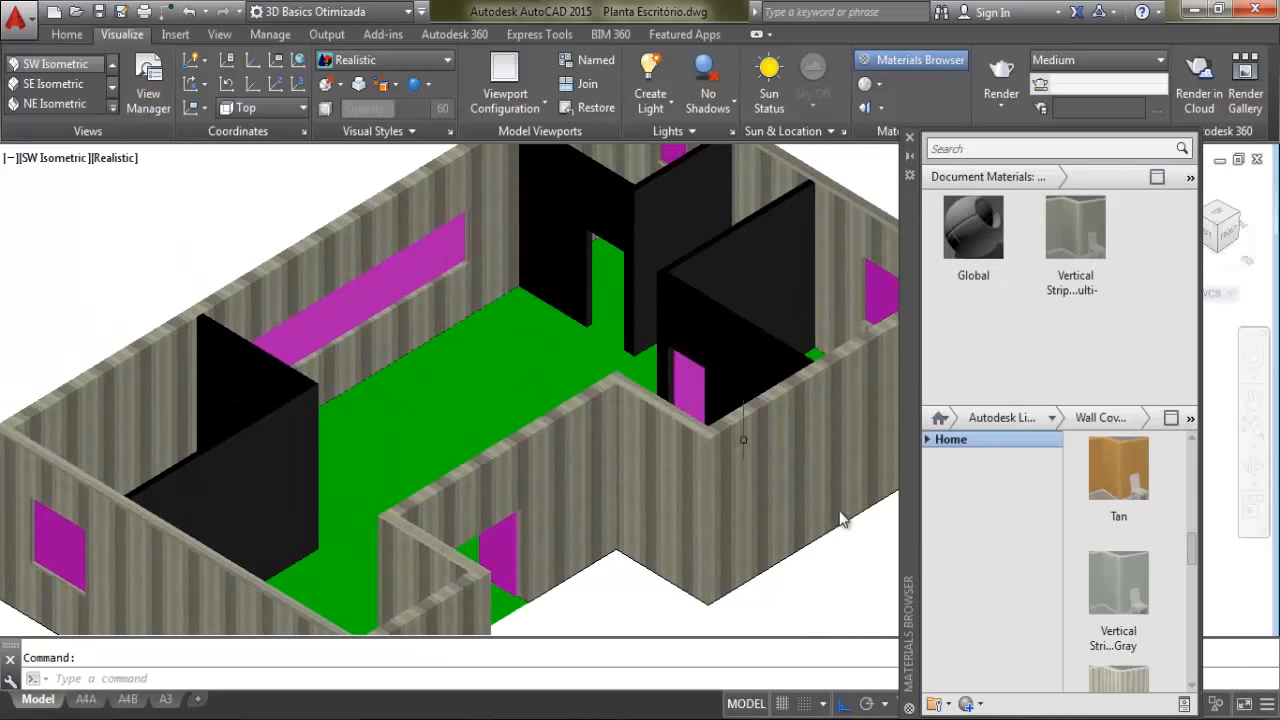
Apply the Tan wall covering from the Autodesk Library to the L-shaped inner partition behind the front outer wall's corner
middle_click_drag(494, 264, 657, 280)
middle_click_drag(729, 350, 637, 354)
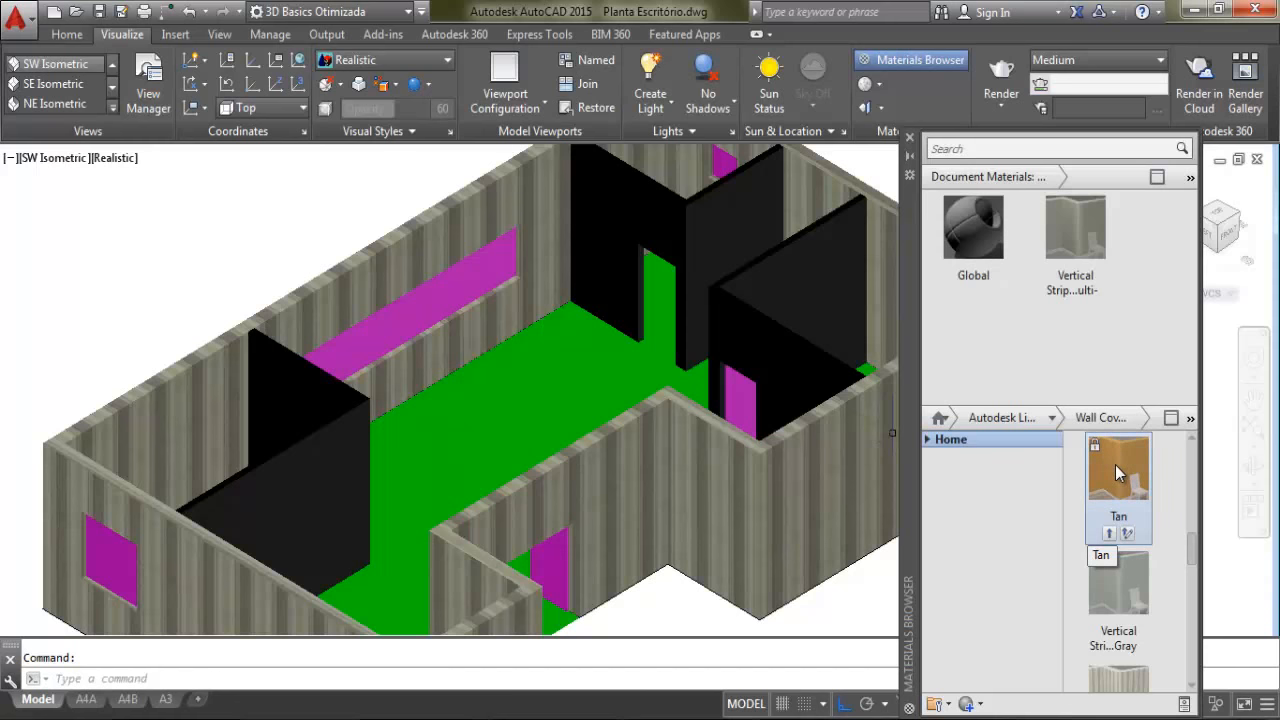
left_click_drag(1115, 464, 770, 294)
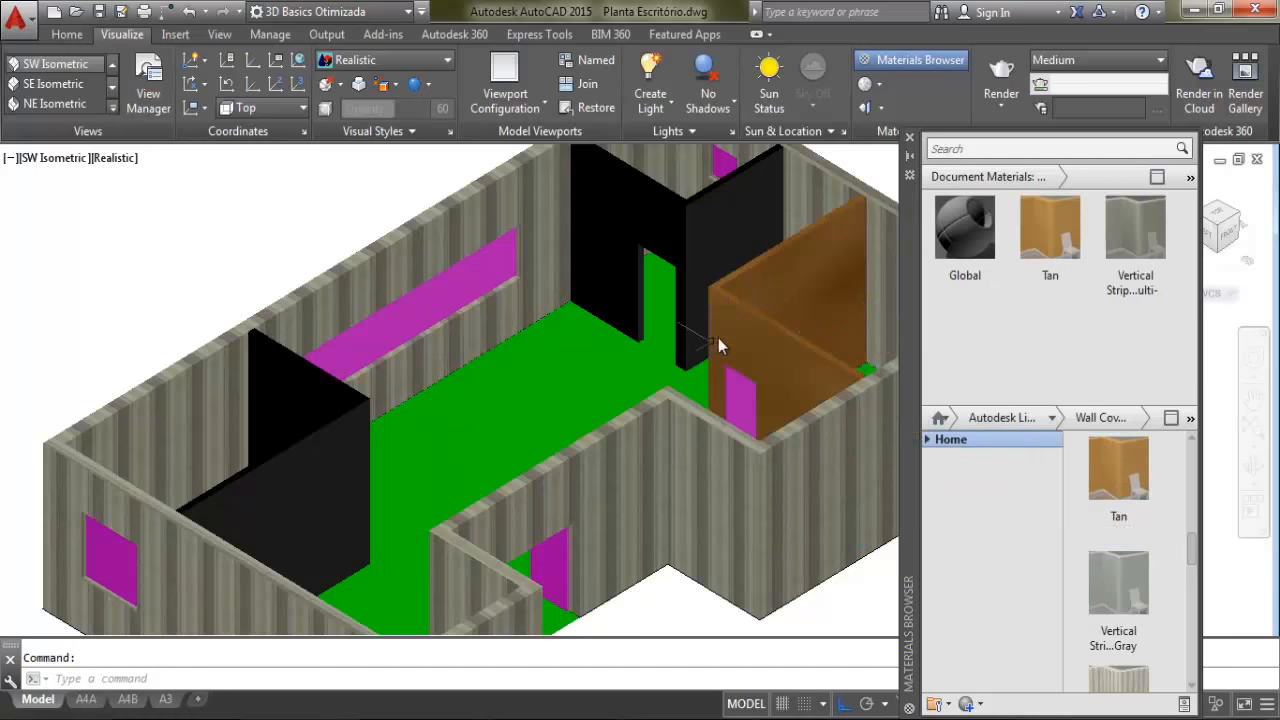
Set the sample size of the Tan material's image texture to 1 in width and height, and close the texture and material editors
middle_click_drag(760, 320, 598, 325)
scroll(598, 325, "up", 2)
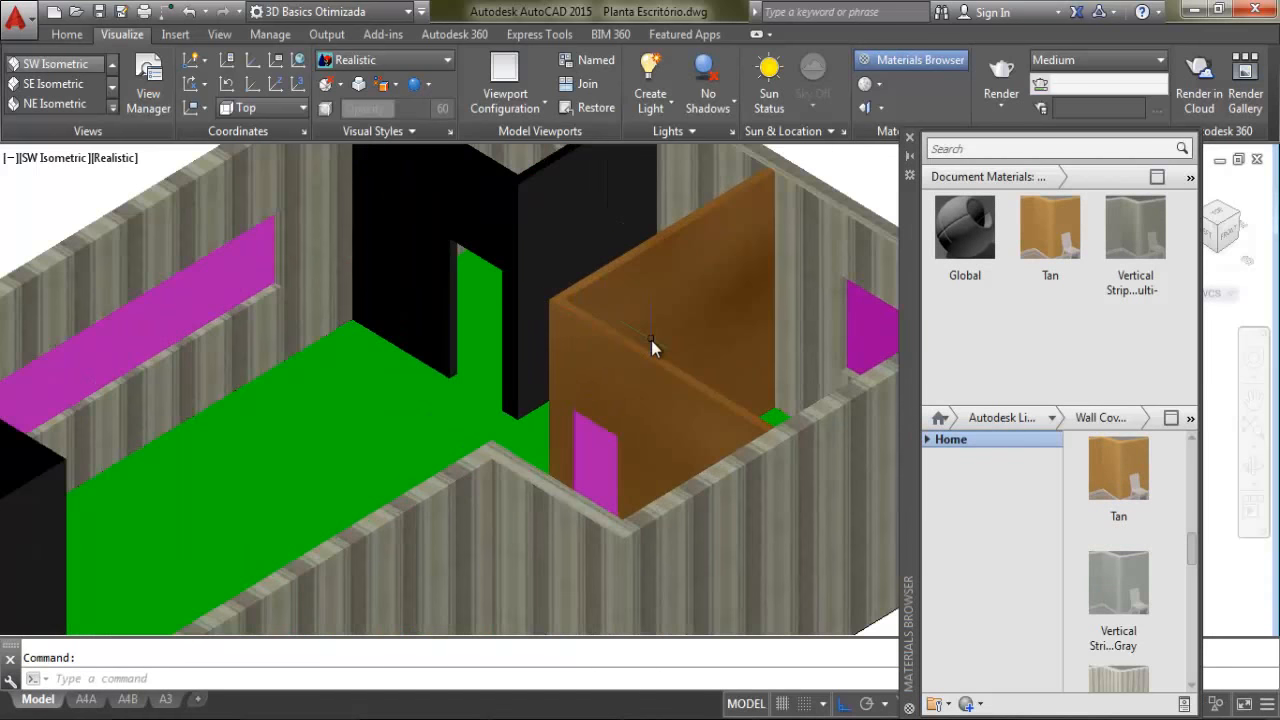
scroll(641, 306, "up", 4)
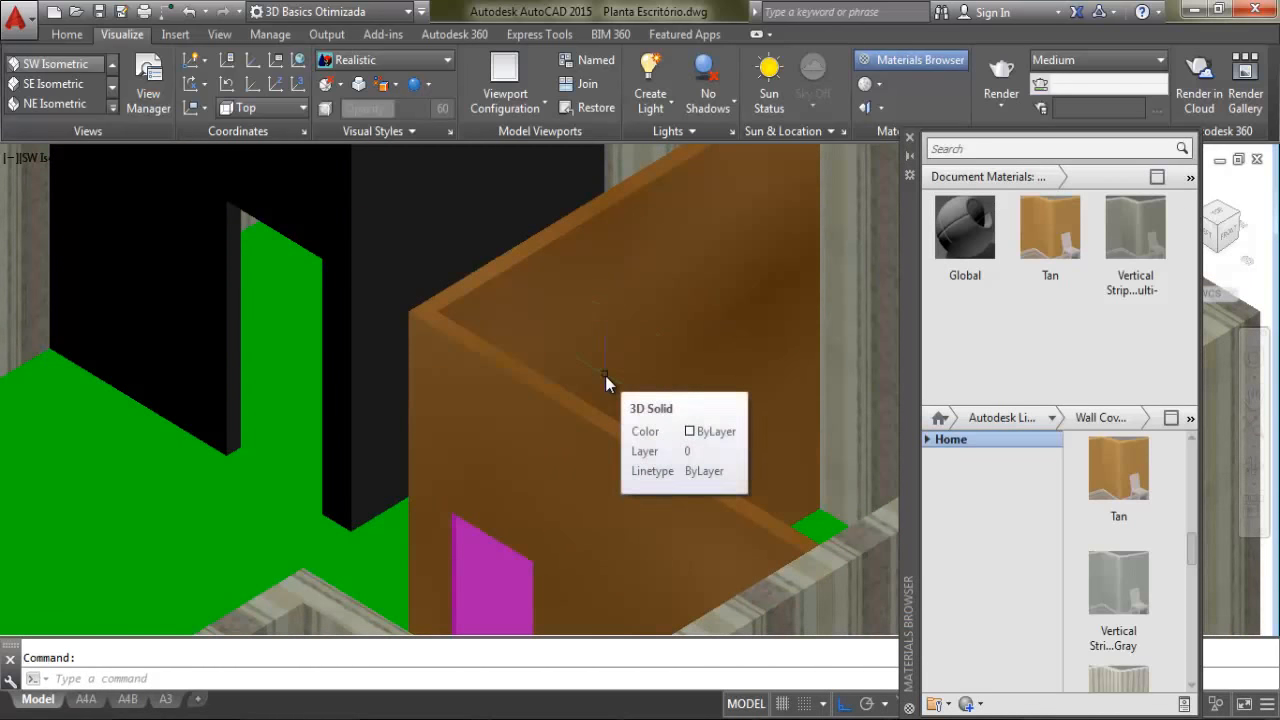
middle_click_drag(704, 308, 686, 303, "shift")
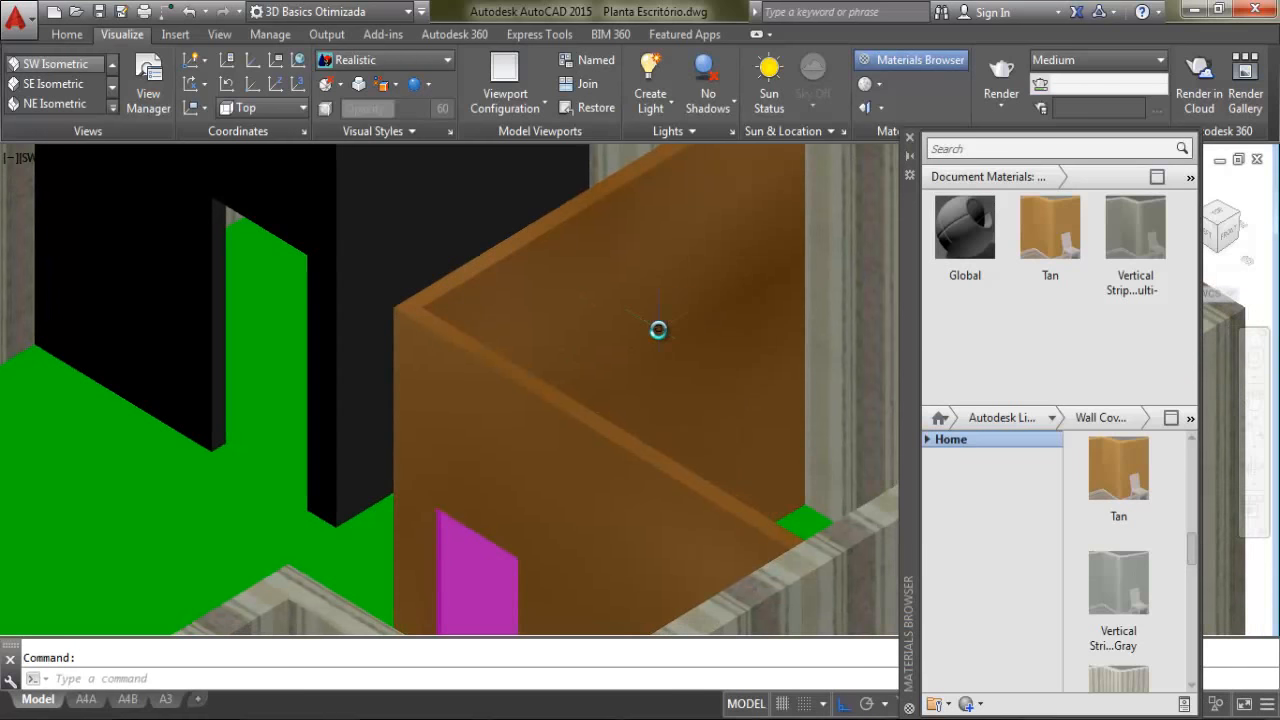
double_click(1051, 222)
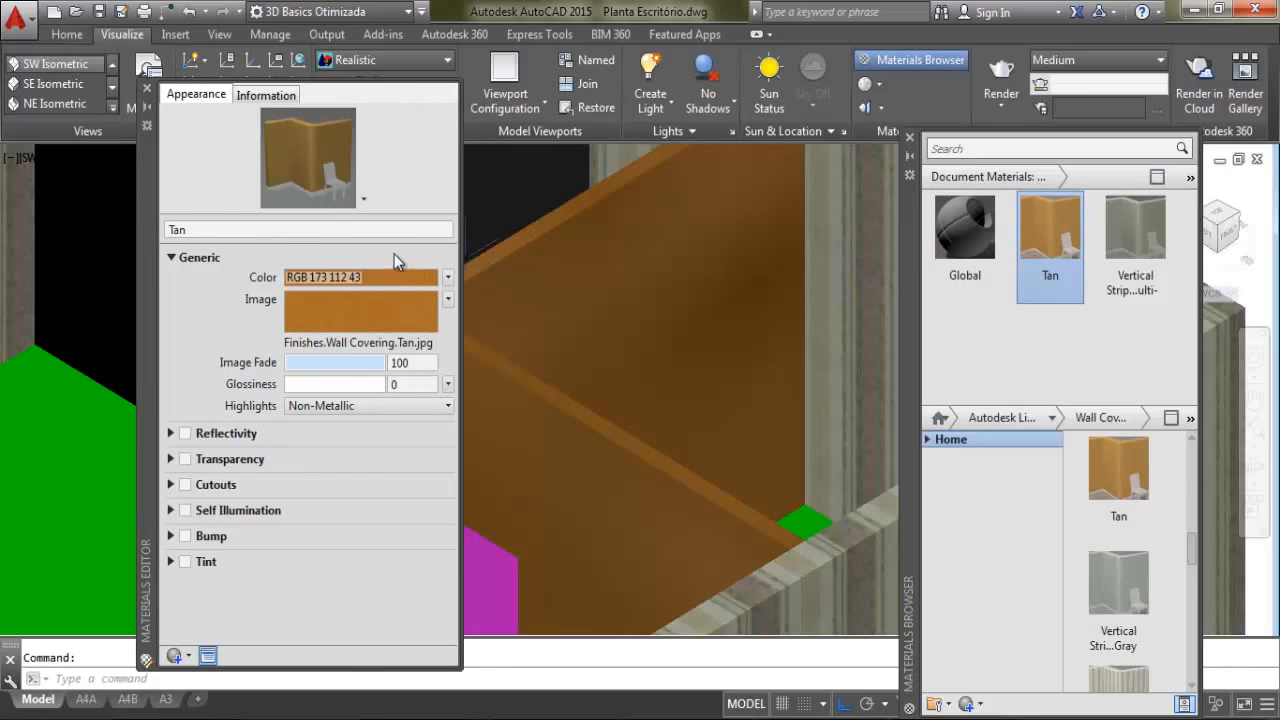
left_click(323, 306)
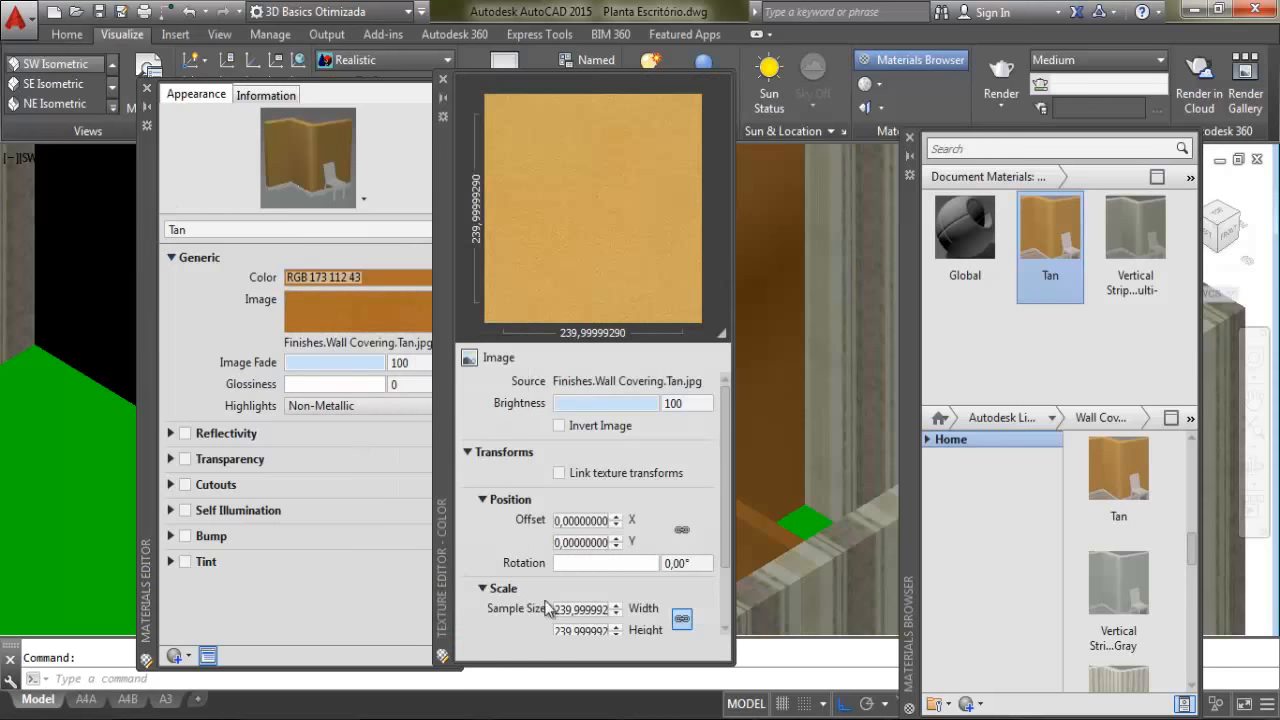
double_click(597, 610)
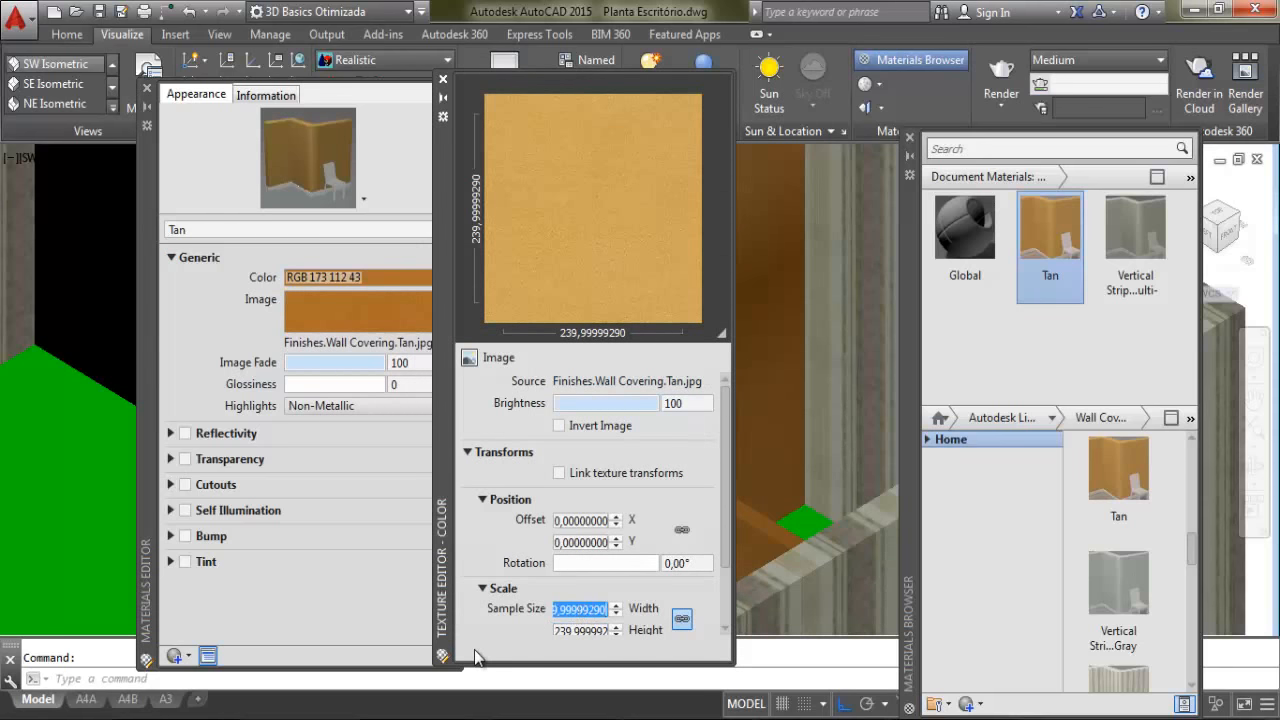
type("1")
key("Tab")
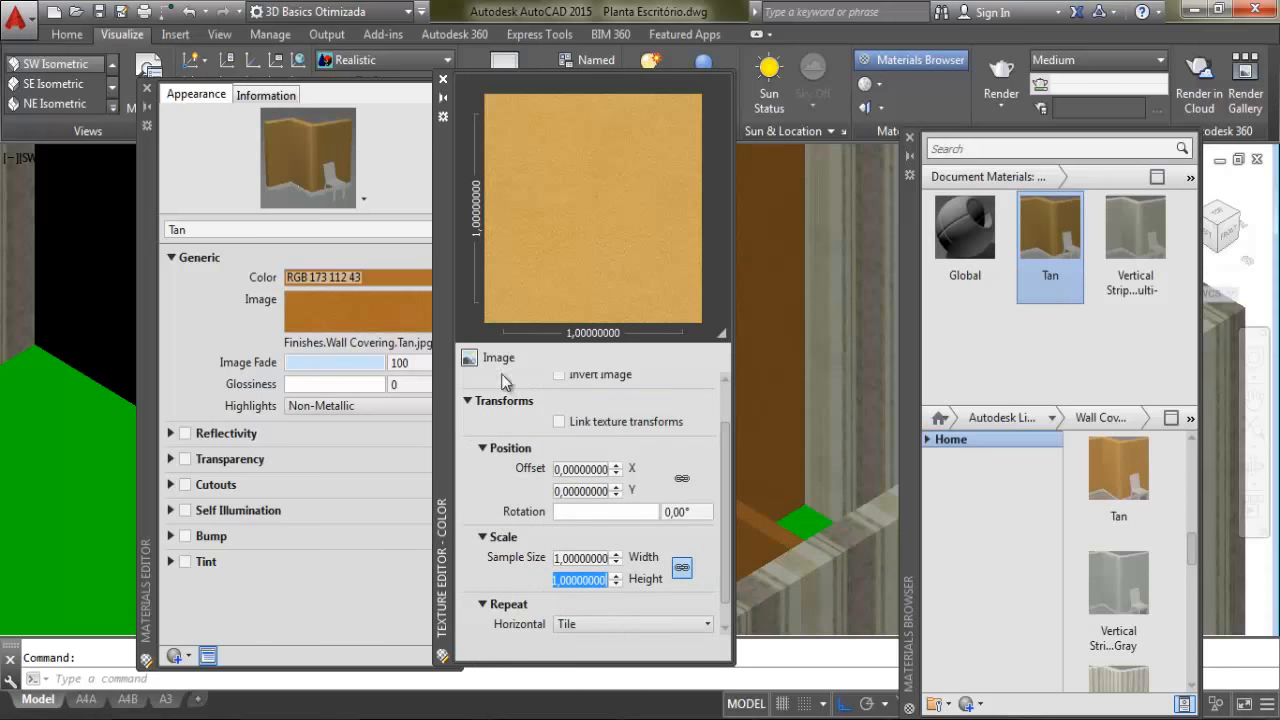
left_click(445, 81)
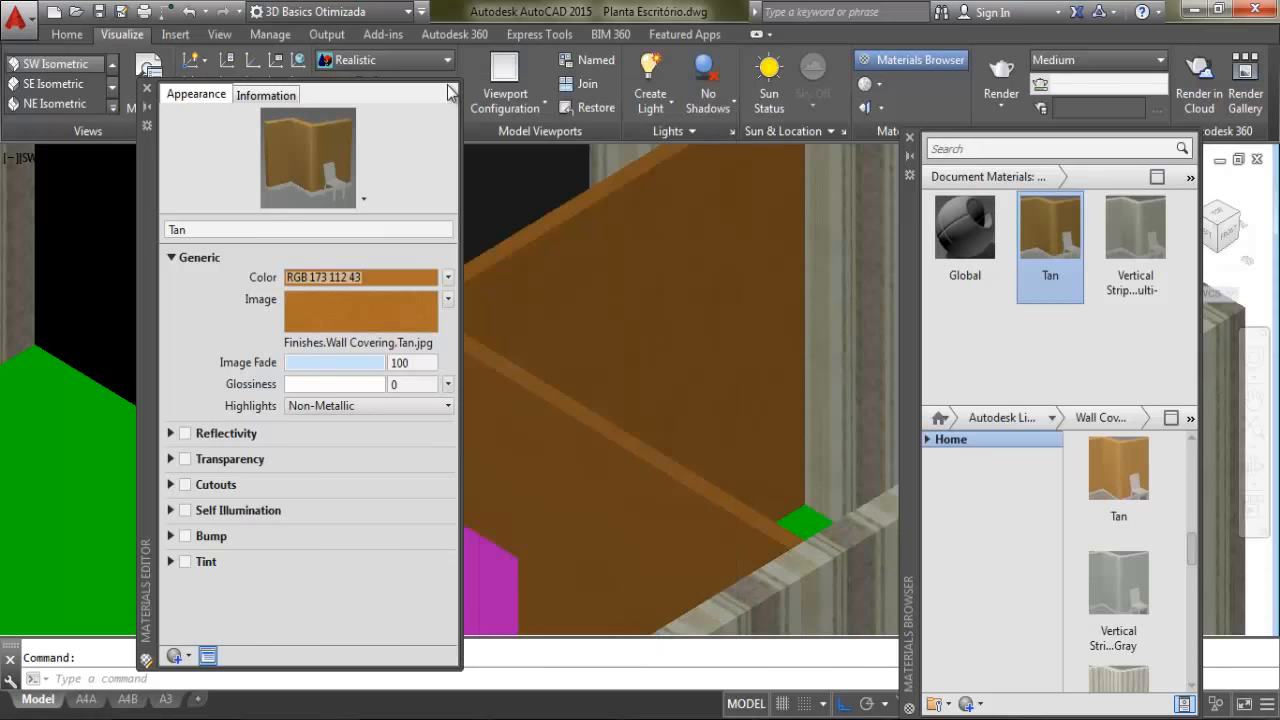
left_click(147, 88)
Examine the rescaled Tan texture on the partition wall from near and far
scroll(514, 463, "up", 3)
scroll(514, 463, "up", 2)
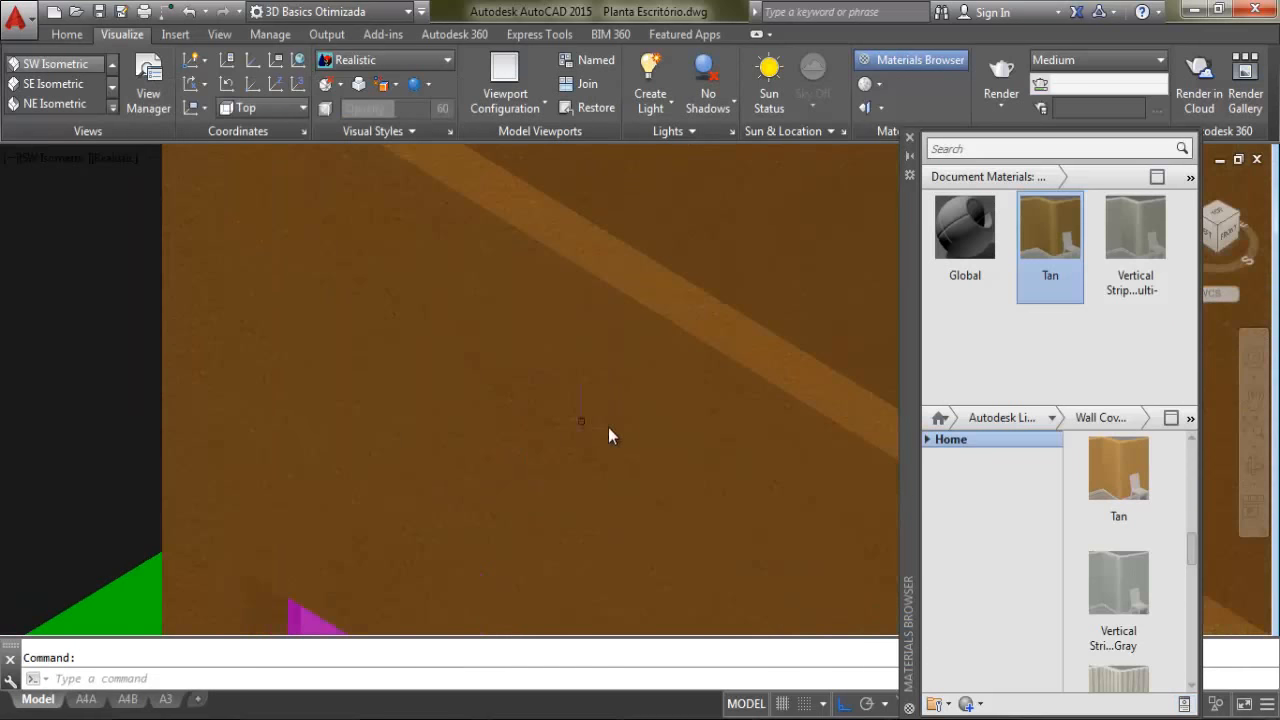
scroll(622, 415, "up", 3)
scroll(676, 400, "down", 4)
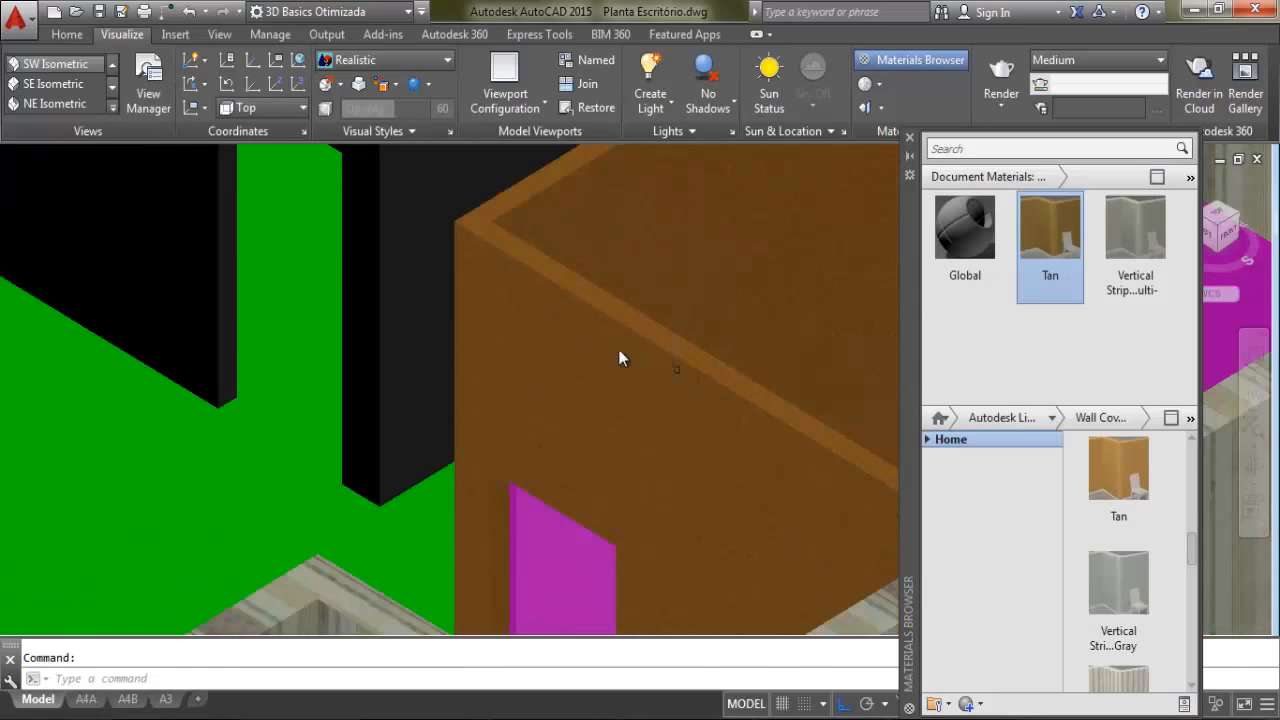
scroll(571, 341, "up", 2)
scroll(630, 325, "down", 3)
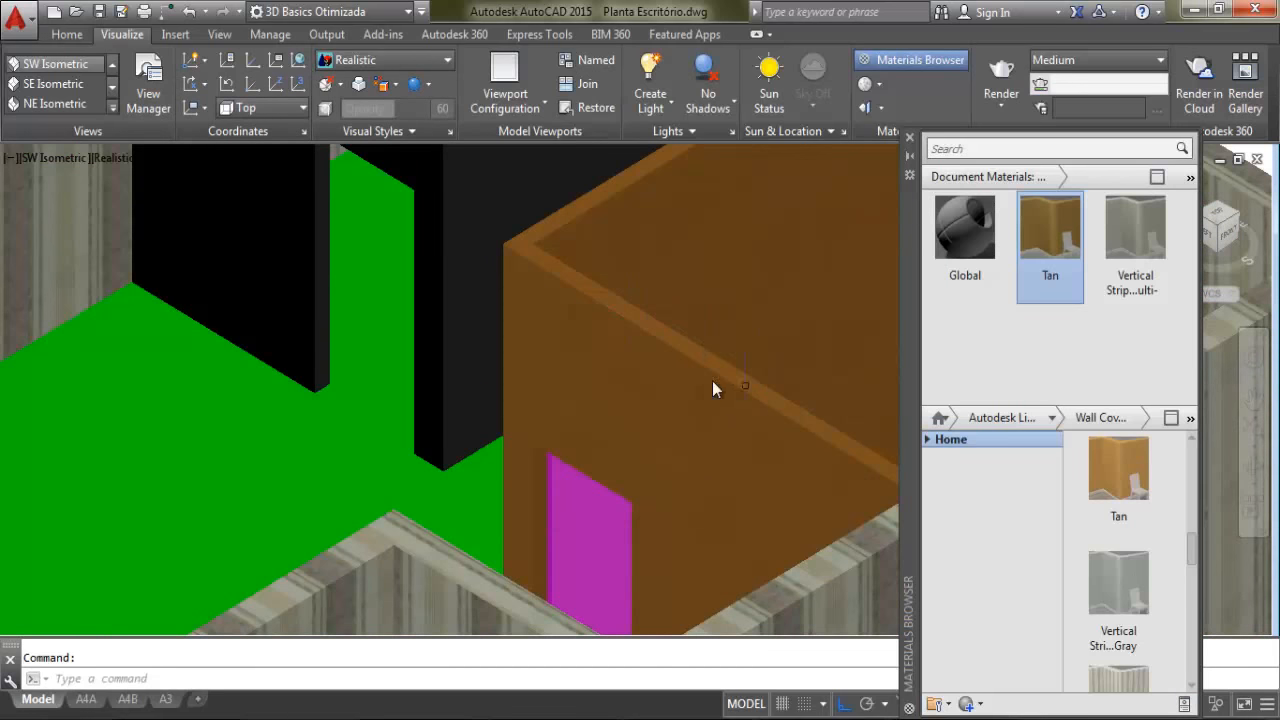
scroll(719, 425, "down", 1)
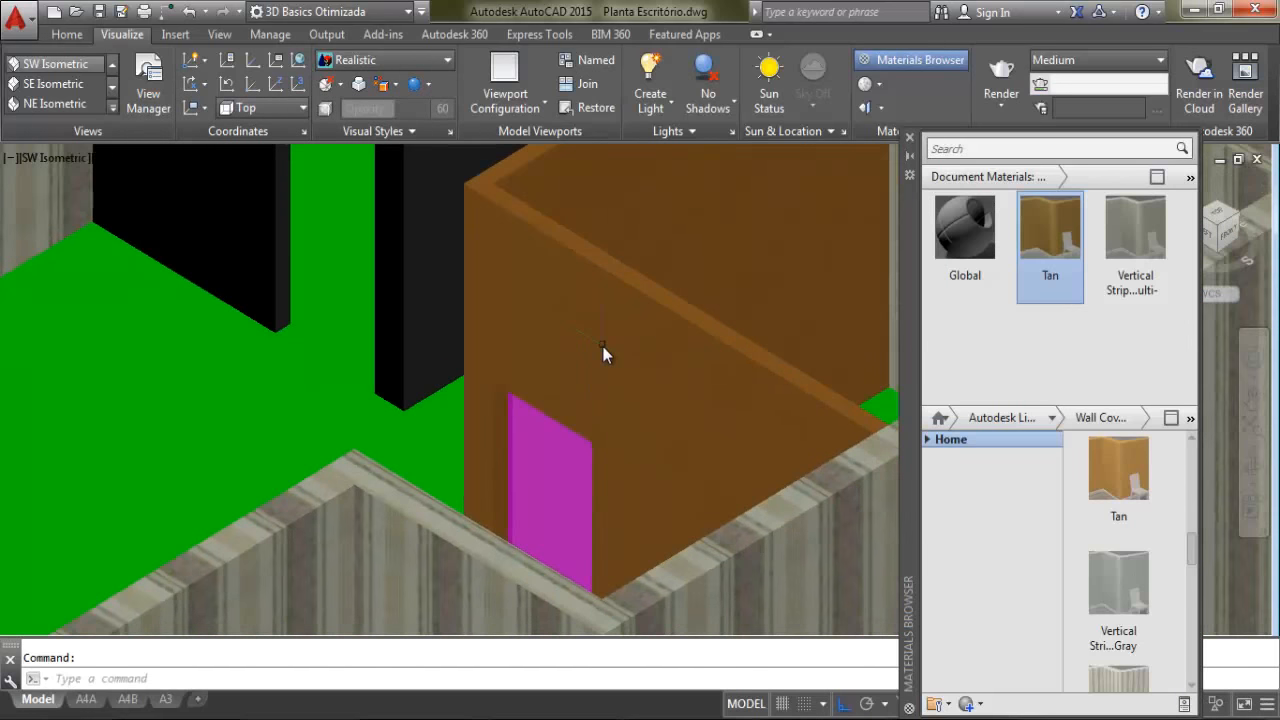
scroll(1193, 564, "down", 1)
Apply the document's Tan material to the two remaining black inner partitions at opposite ends of the office
left_click_drag(1192, 557, 1201, 447)
scroll(516, 315, "down", 2)
middle_click_drag(456, 230, 637, 420)
middle_click_drag(764, 336, 655, 332)
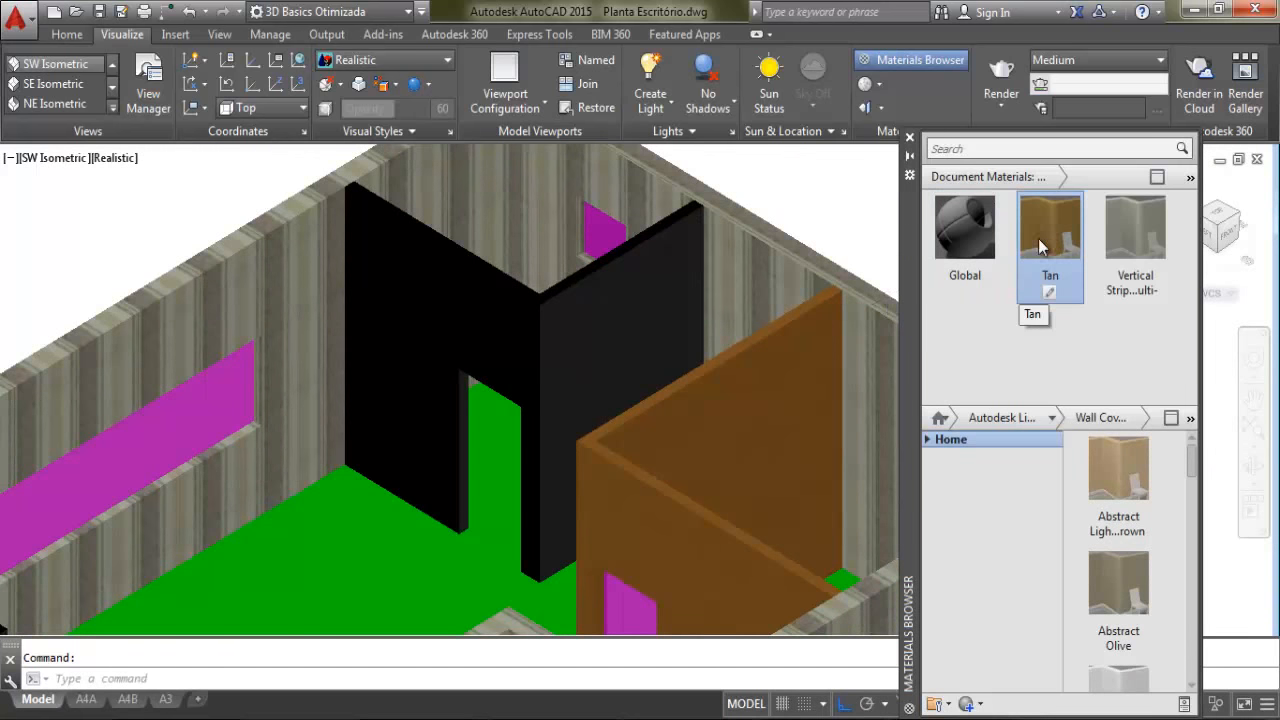
left_click_drag(1046, 230, 636, 292)
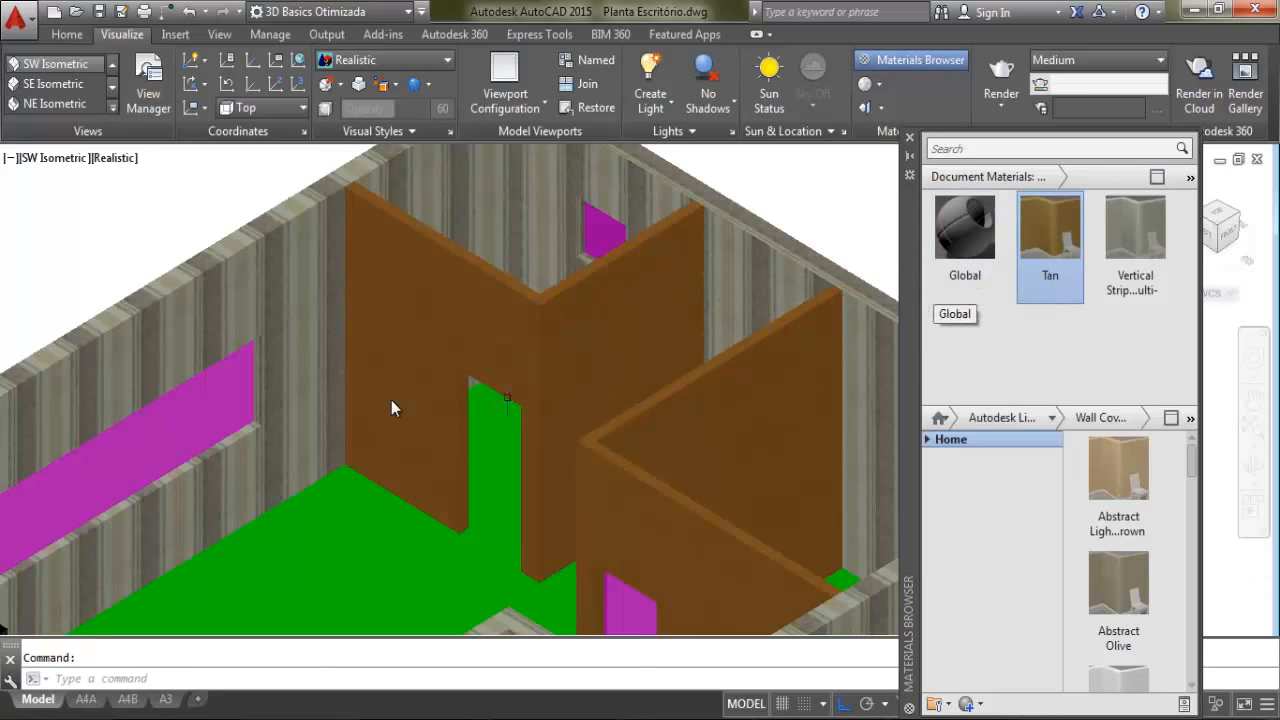
middle_click_drag(397, 406, 620, 273)
left_click_drag(1049, 223, 208, 548)
middle_click_drag(456, 496, 708, 355)
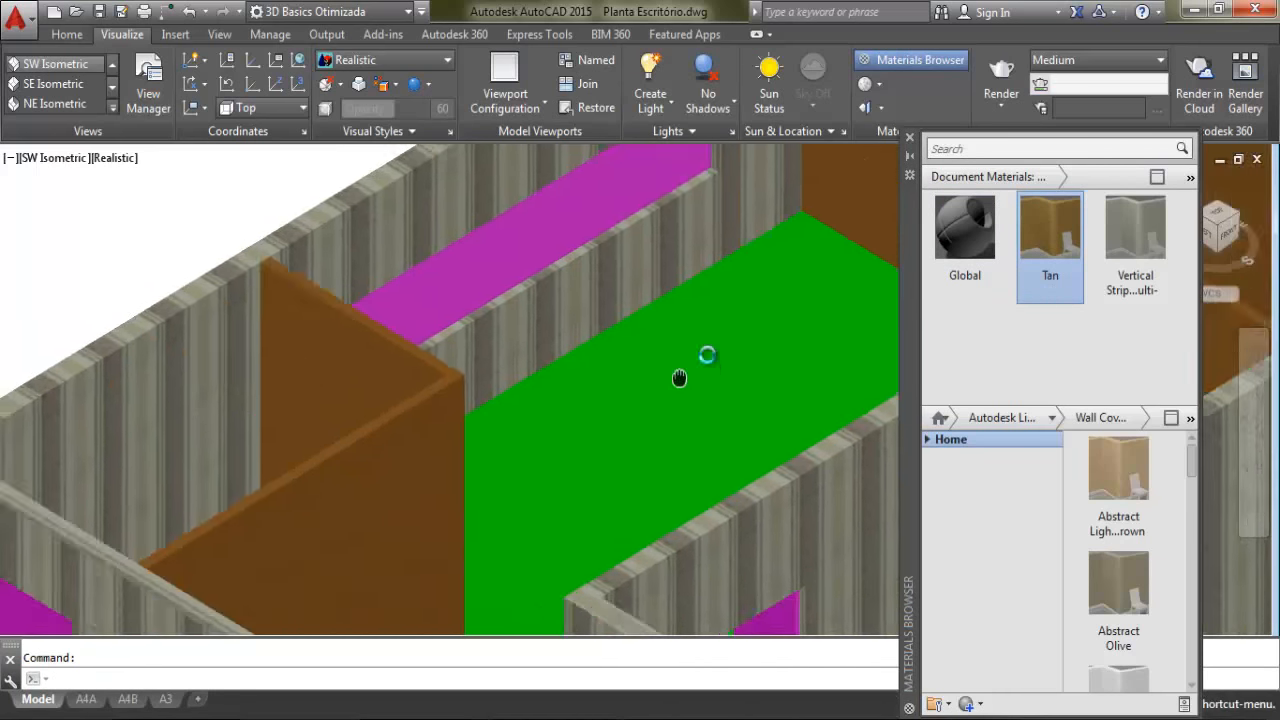
Examine the Tan finish on the last partition up close and in view of the whole office model
scroll(397, 445, "up", 6)
scroll(444, 348, "up", 3)
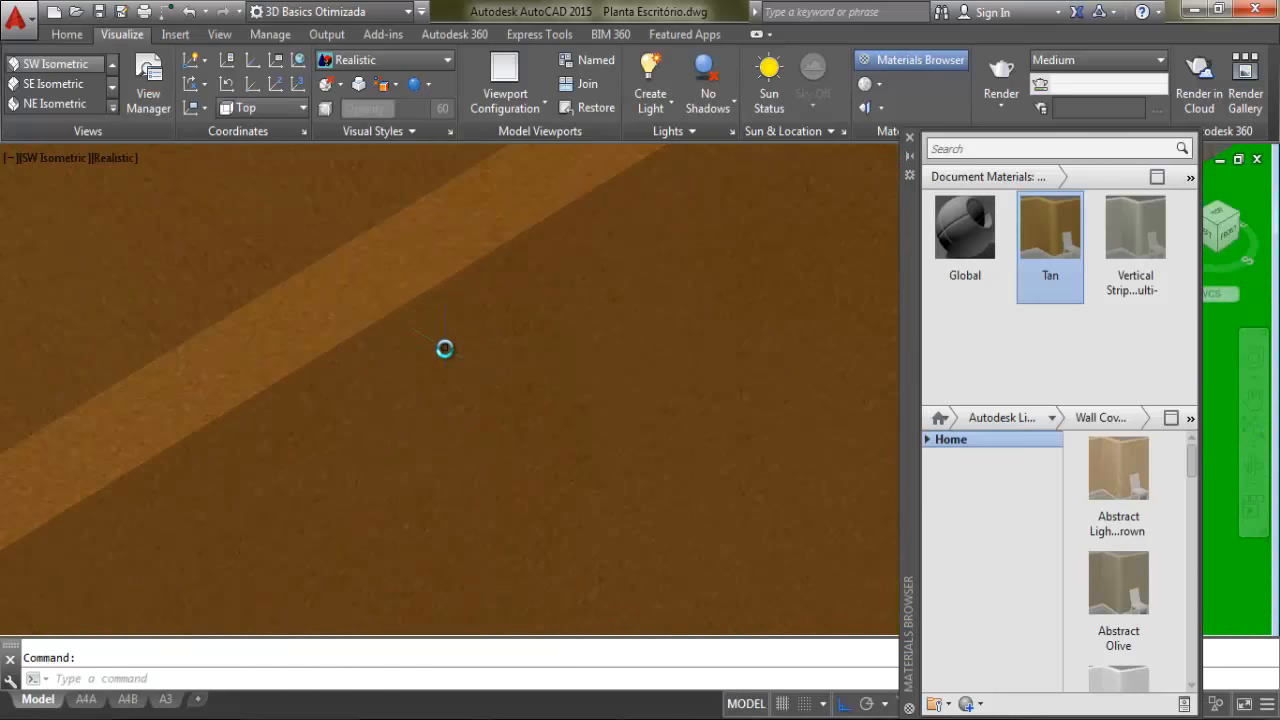
scroll(444, 348, "down", 6)
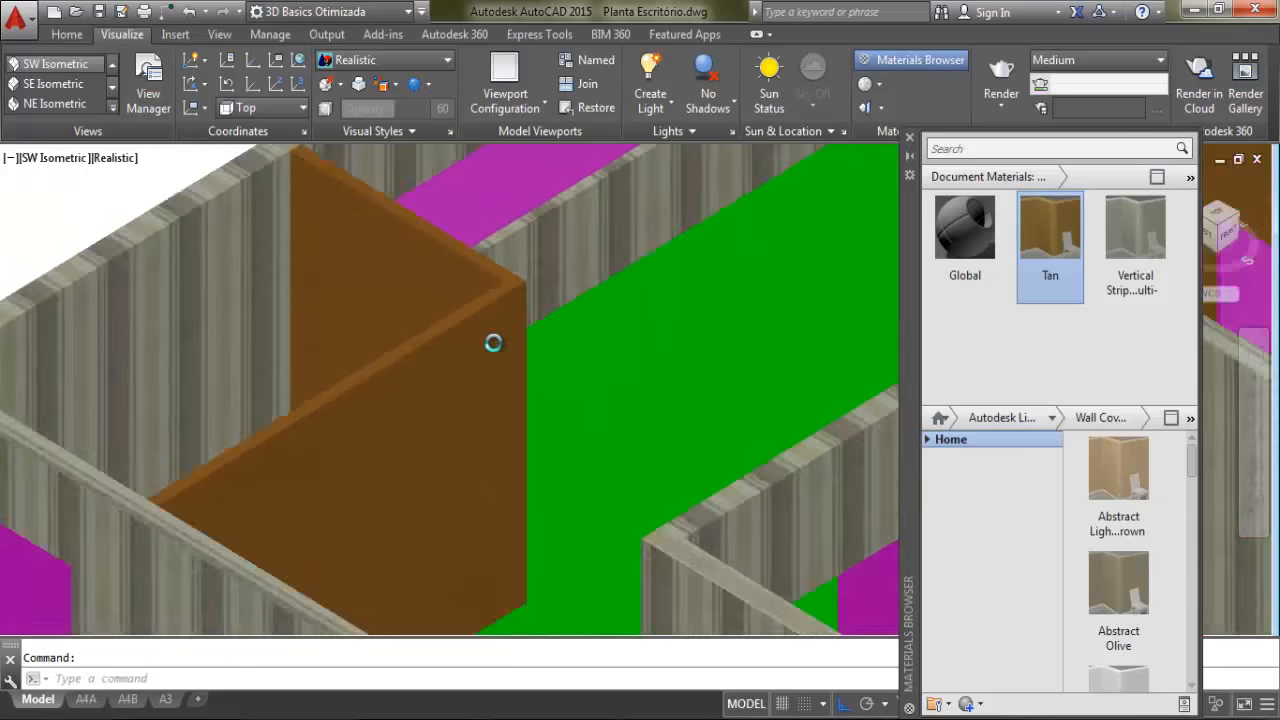
scroll(493, 342, "down", 4)
middle_click_drag(661, 345, 526, 376)
scroll(521, 378, "down", 5)
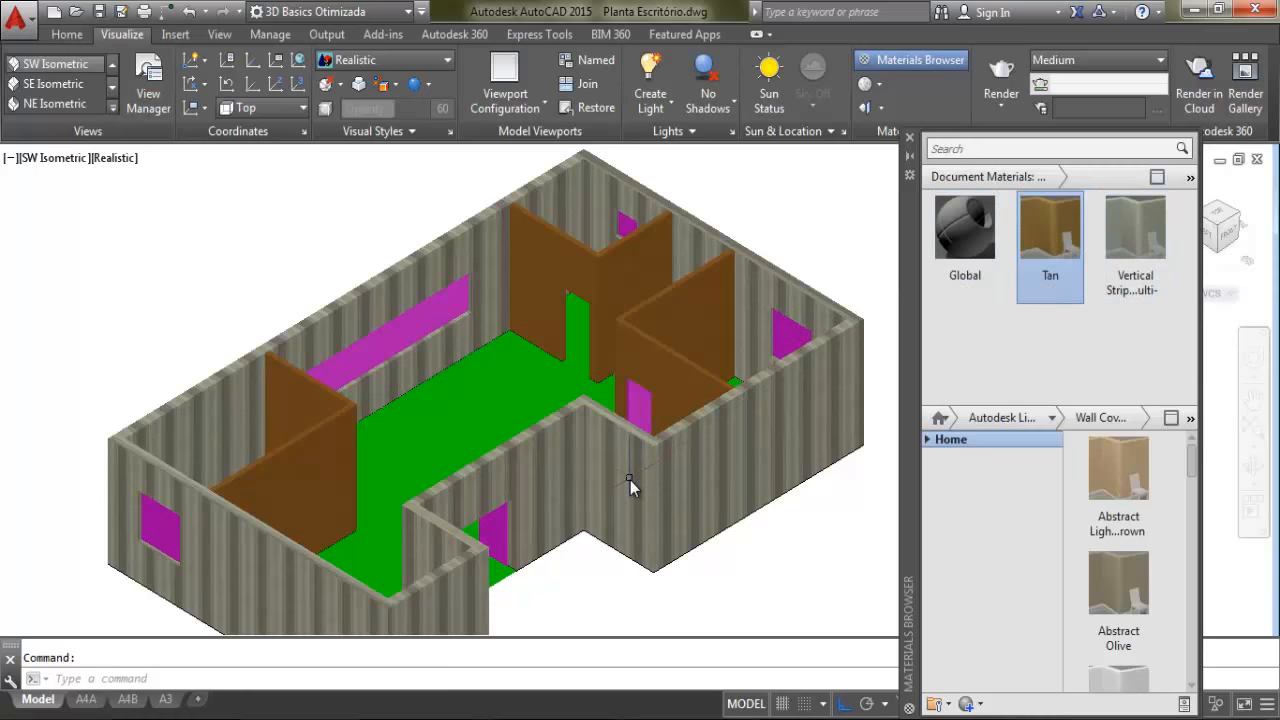
scroll(654, 388, "up", 4)
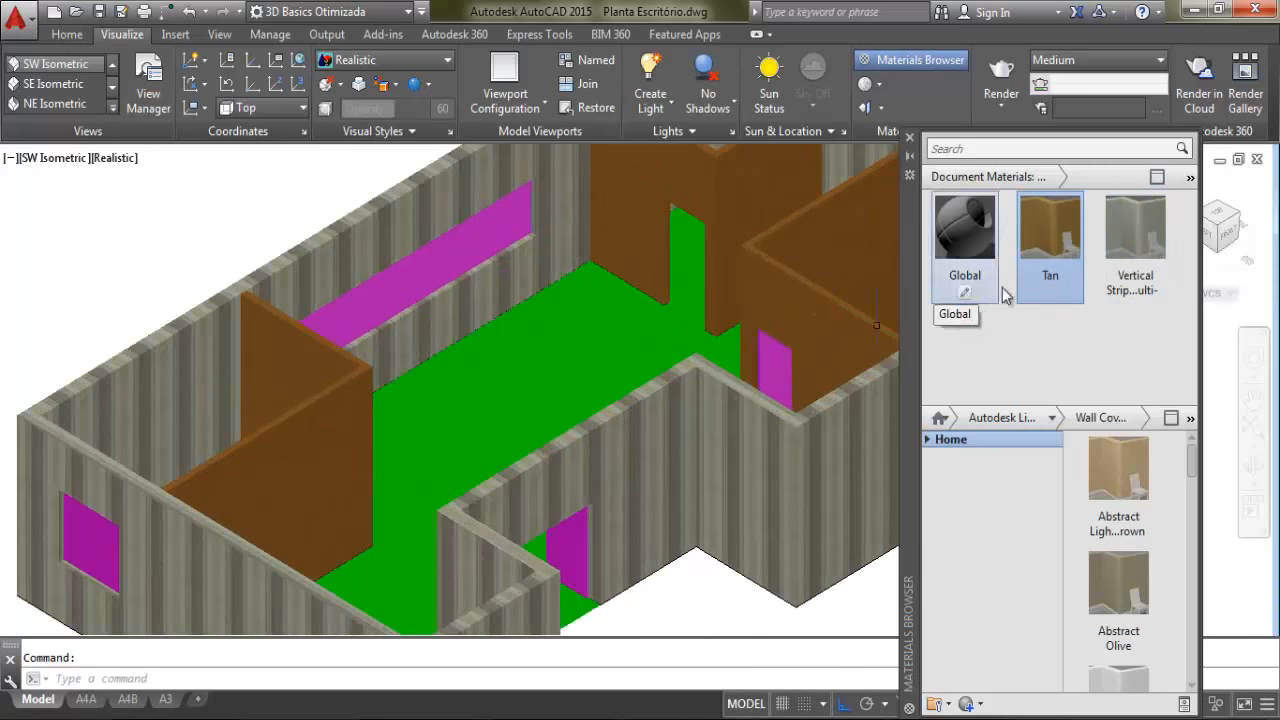
middle_click_drag(742, 219, 722, 293)
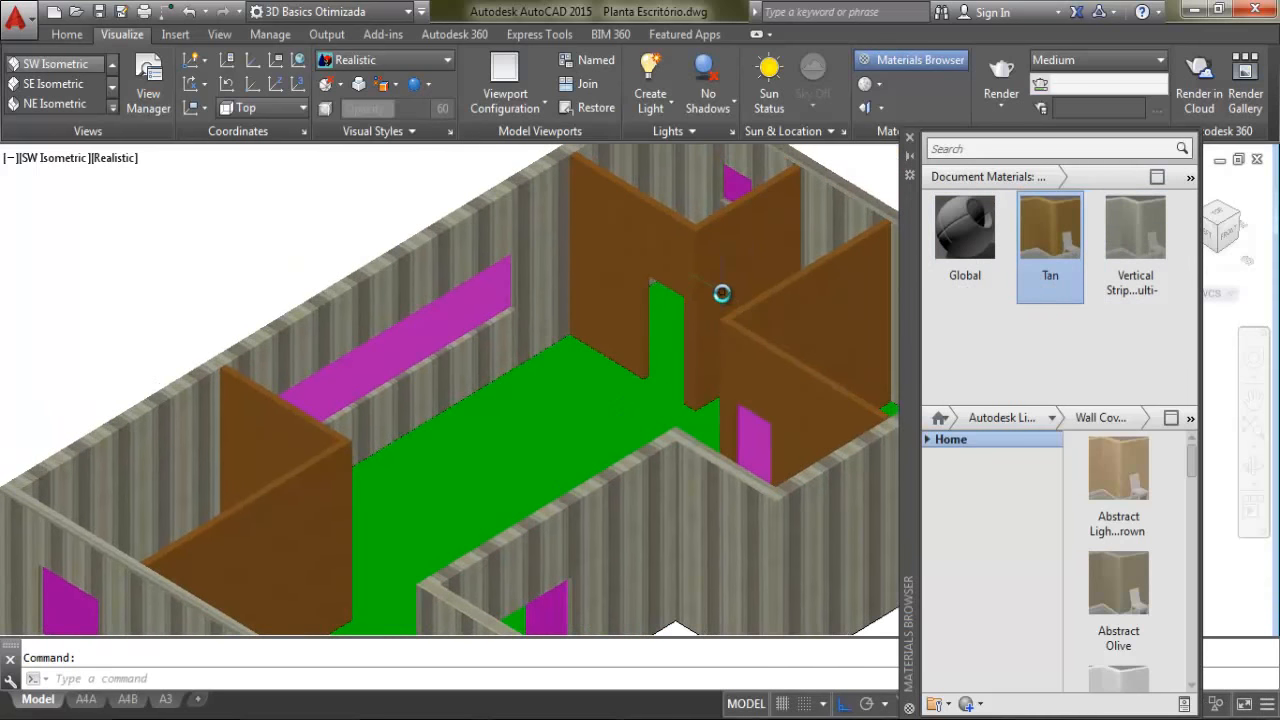
middle_click_drag(560, 277, 597, 259)
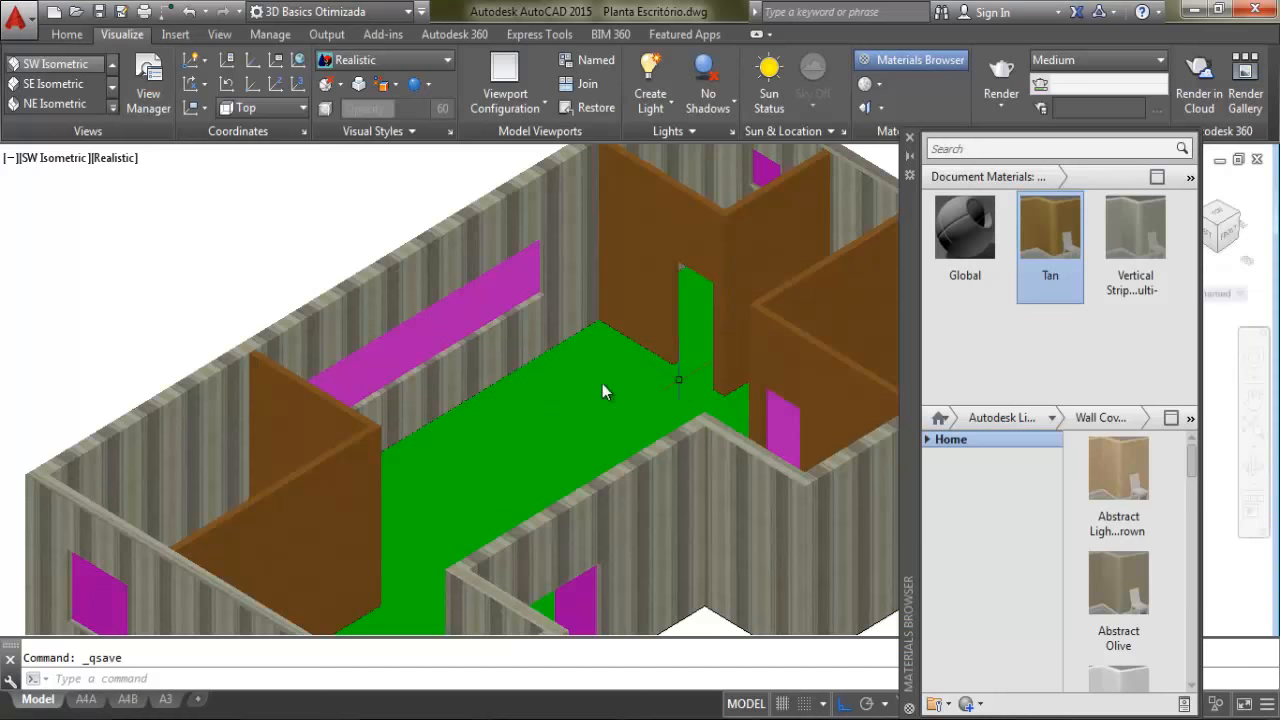
middle_click_drag(828, 317, 542, 311)
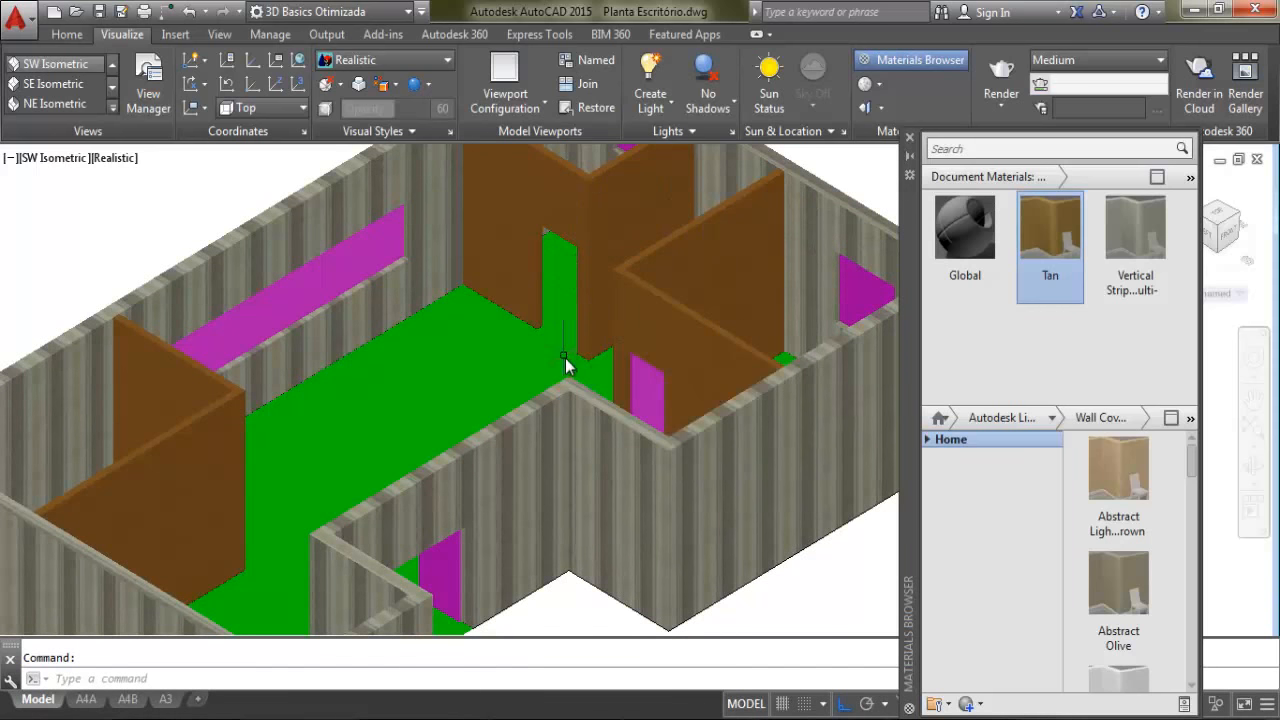
scroll(480, 390, "down", 4)
scroll(424, 401, "up", 2)
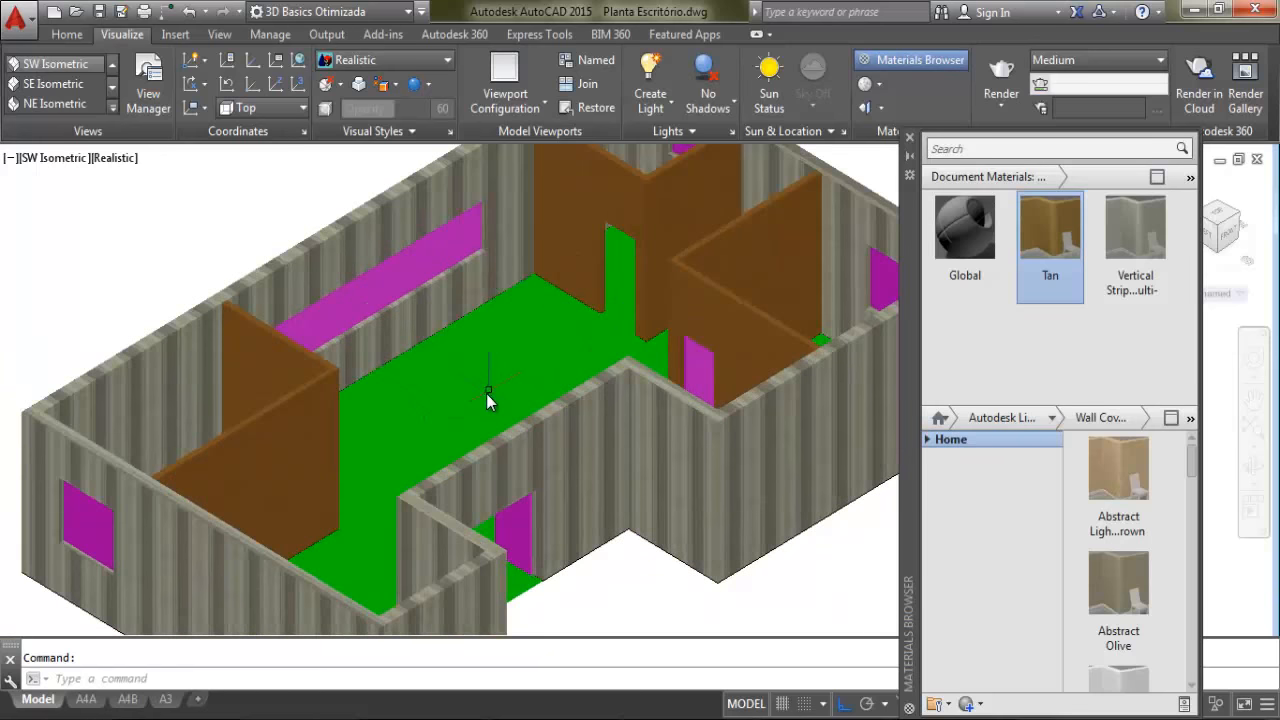
middle_click_drag(693, 369, 752, 361)
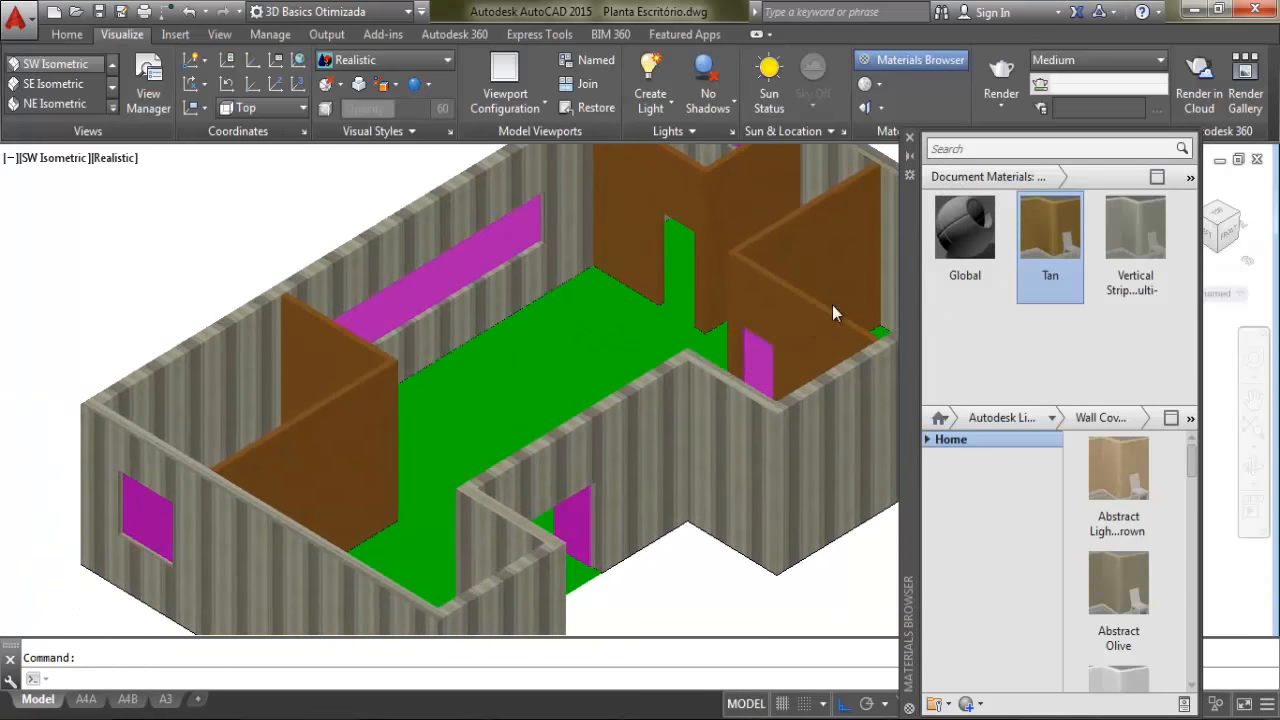
middle_click_drag(715, 294, 551, 306)
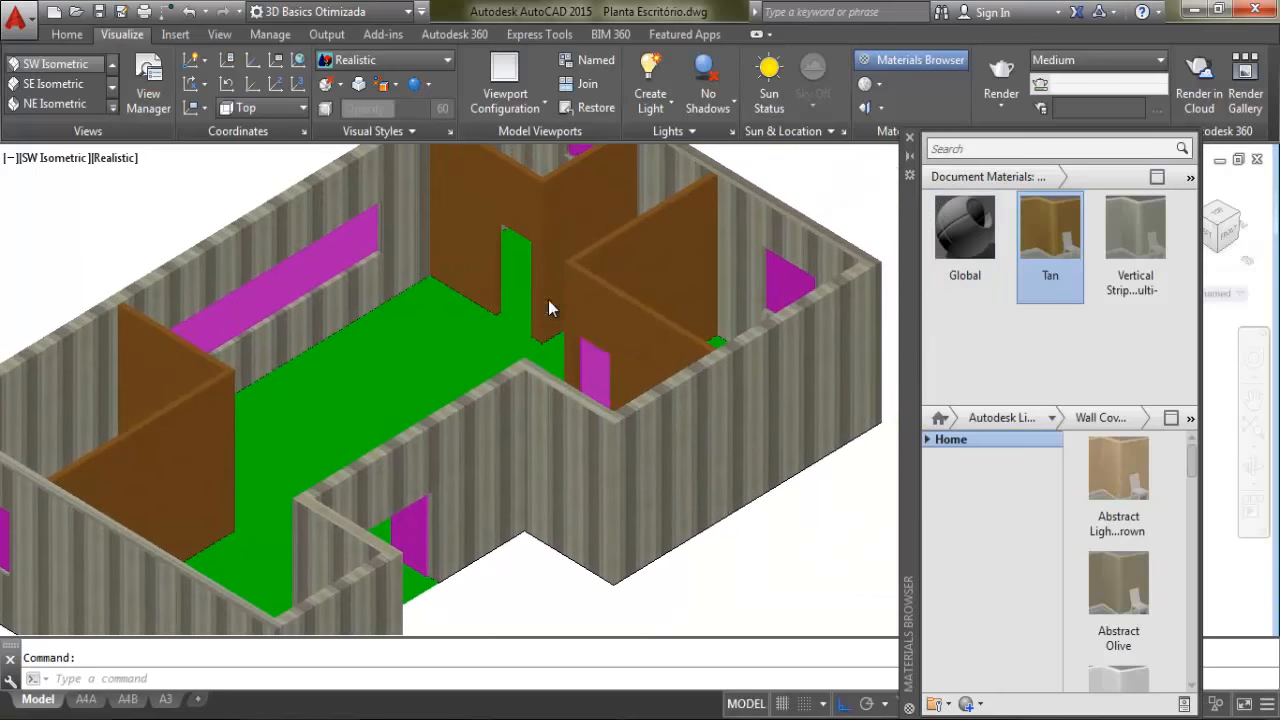
Make the portas e janela layer current
left_click(70, 36)
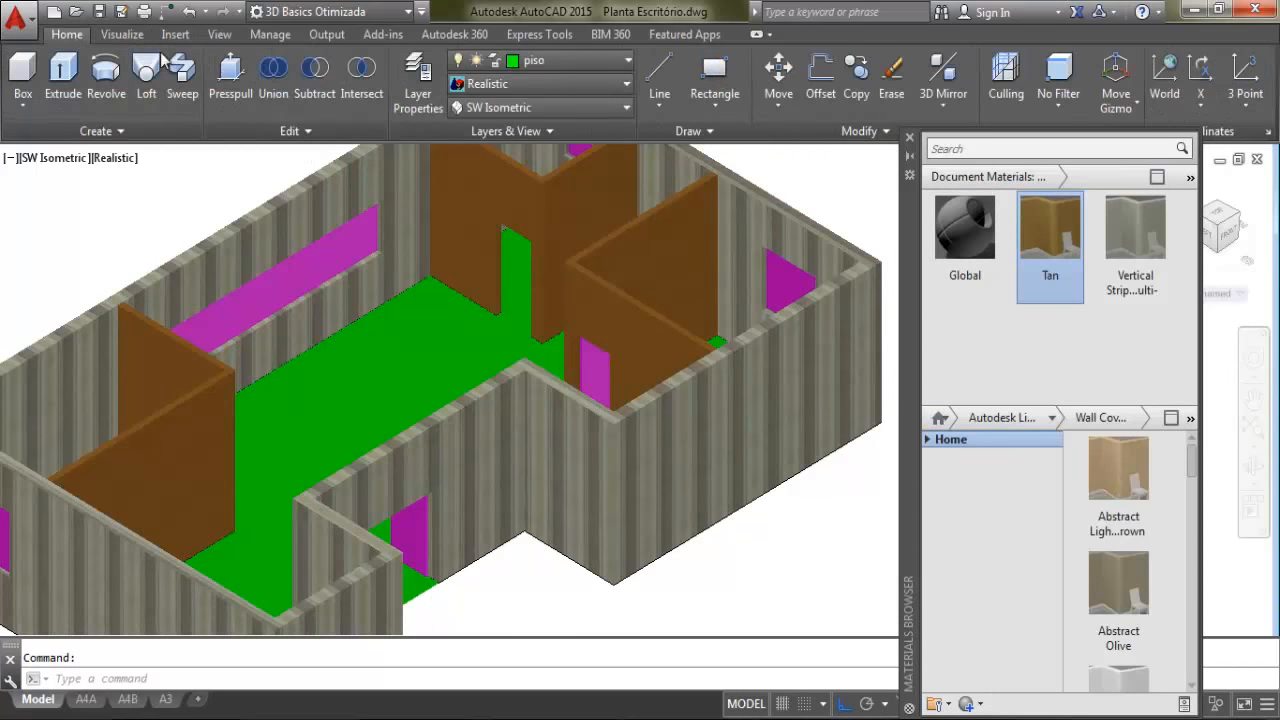
left_click(567, 62)
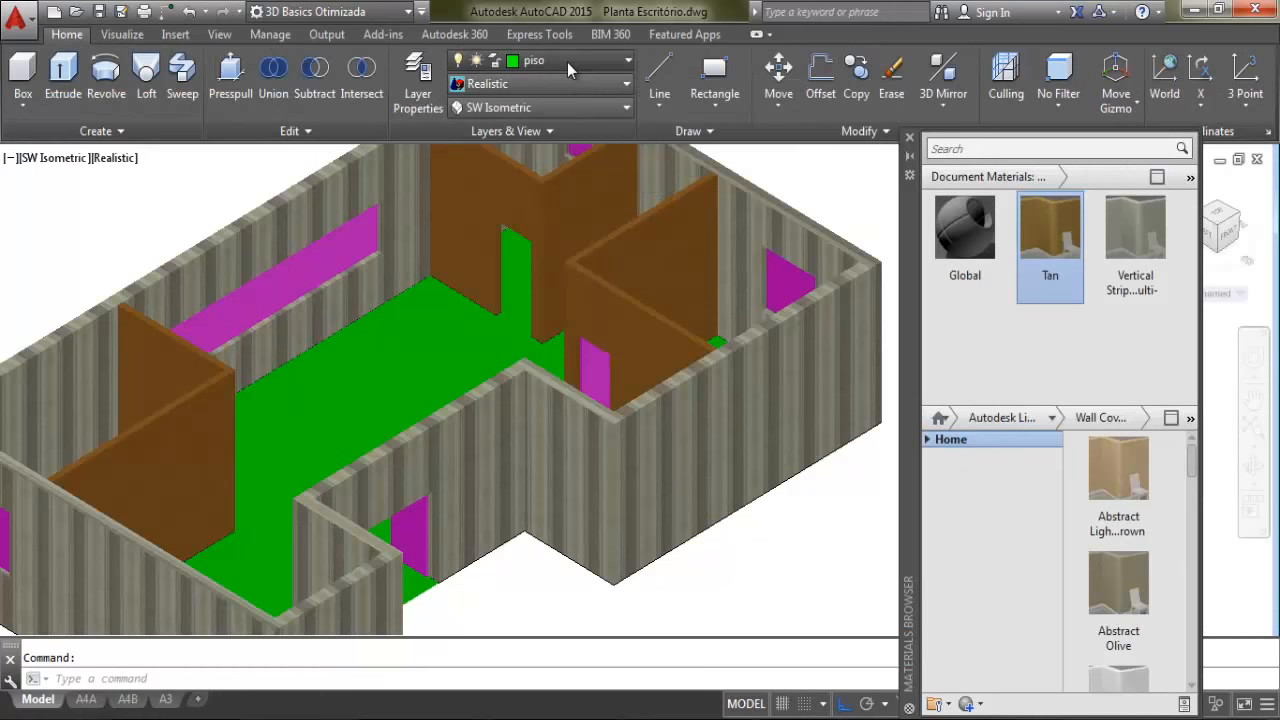
left_click(576, 203)
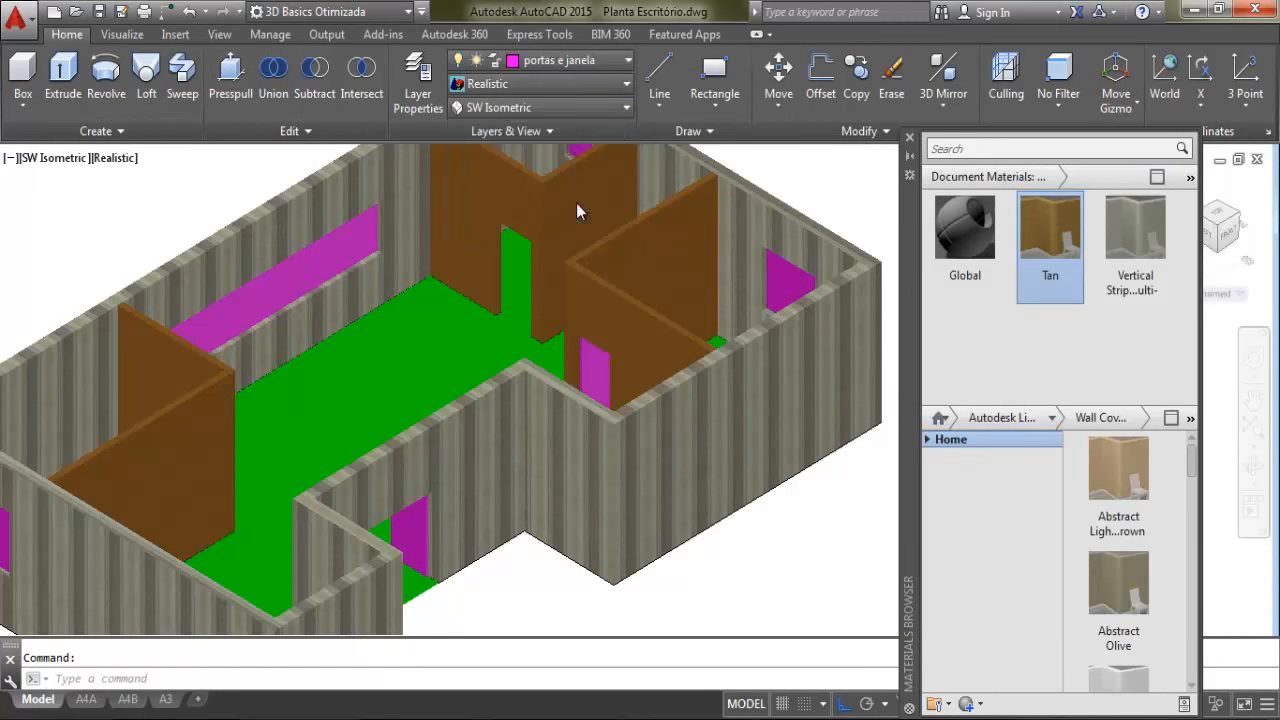
Freeze the layers 0, cotas, Defpoints, impressão, piso and textos so only the doors and windows are displayed
left_click(584, 68)
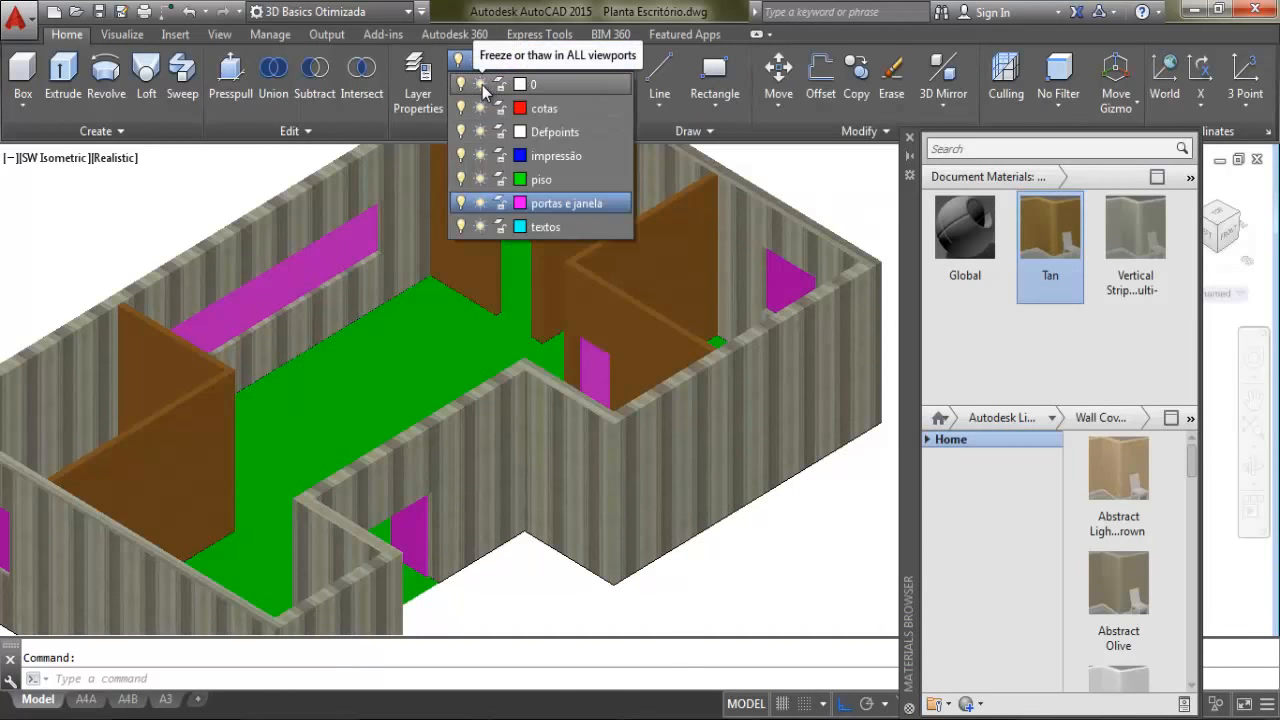
left_click(481, 85)
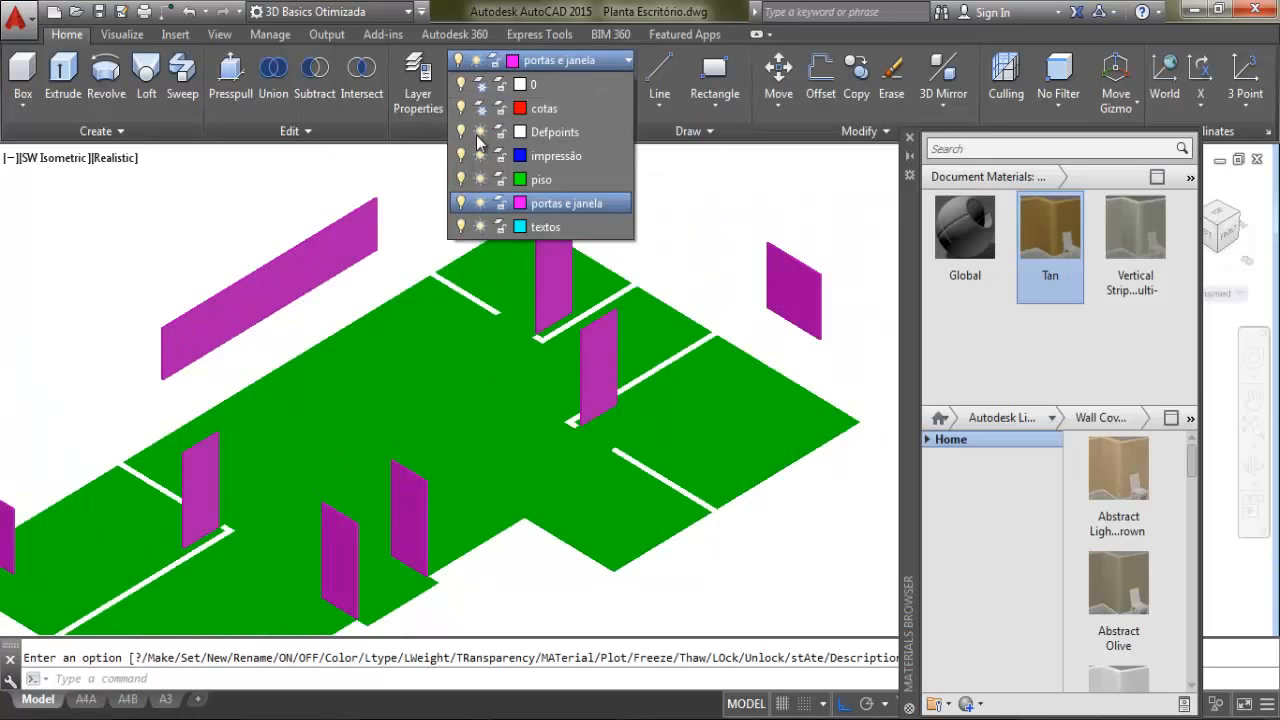
left_click(479, 131)
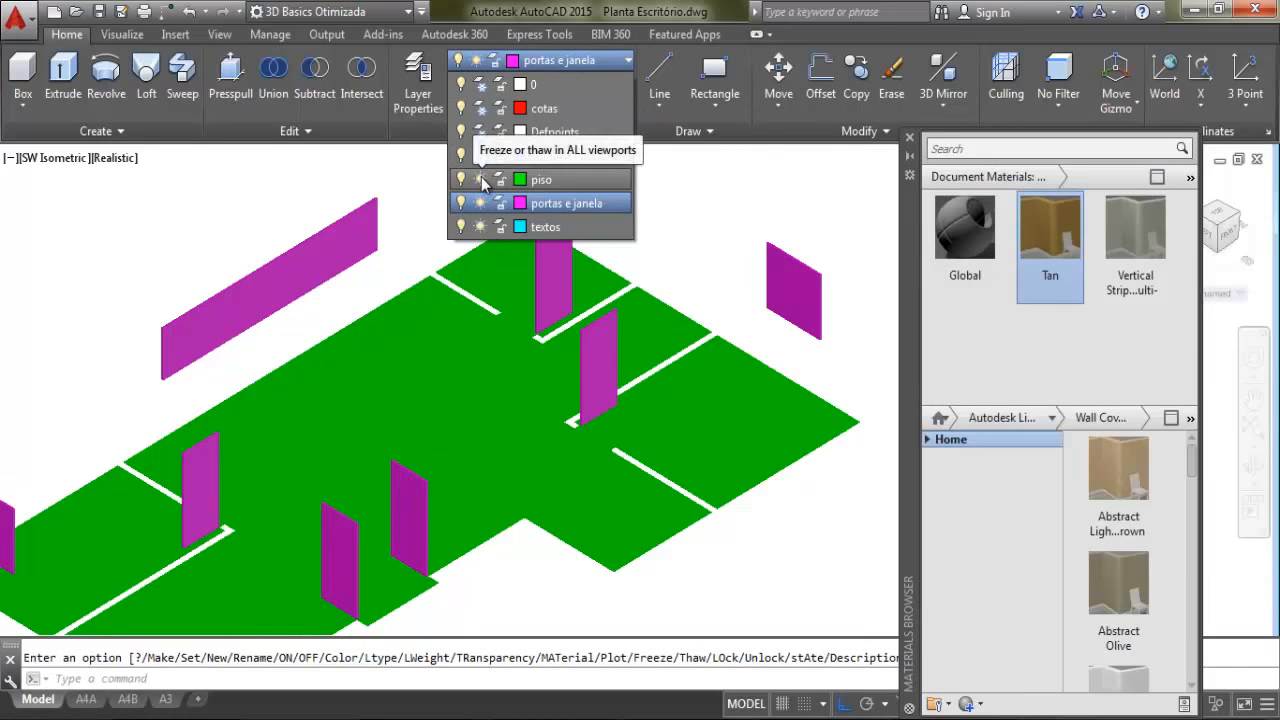
left_click(481, 179)
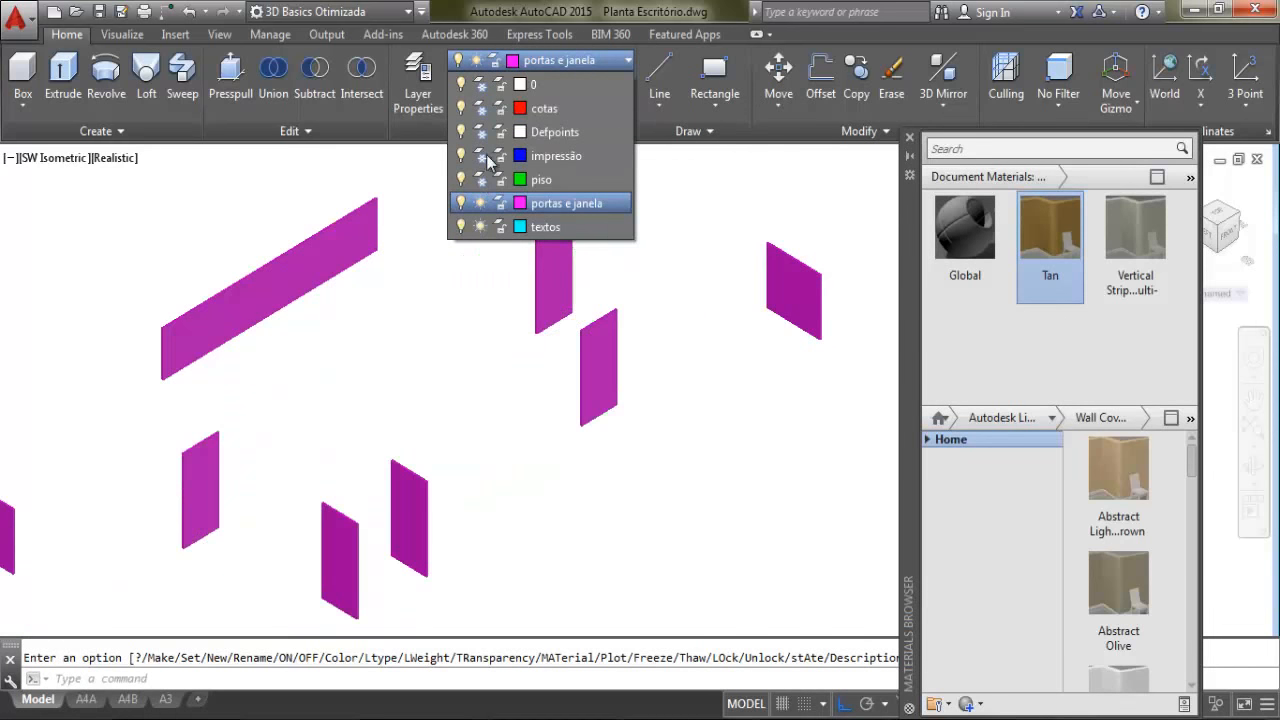
left_click(480, 228)
left_click(466, 313)
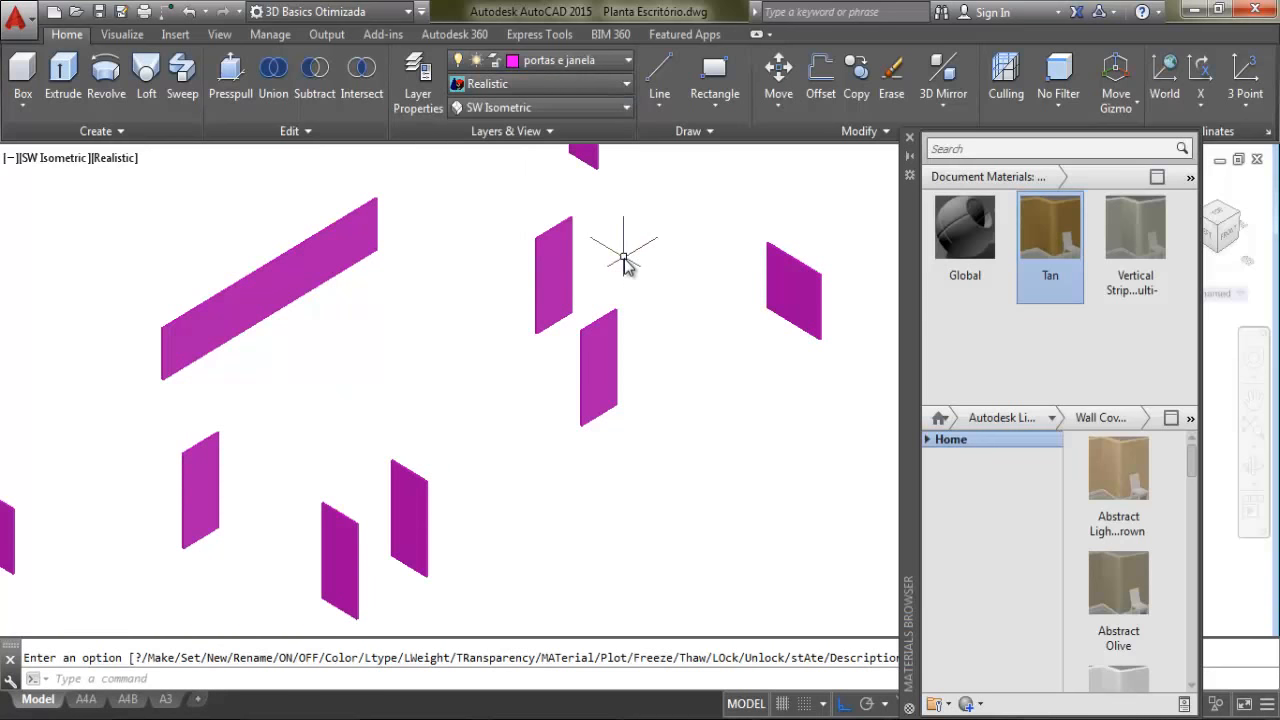
Browse the Wood category of the Autodesk Library for a door material
scroll(642, 316, "down", 4)
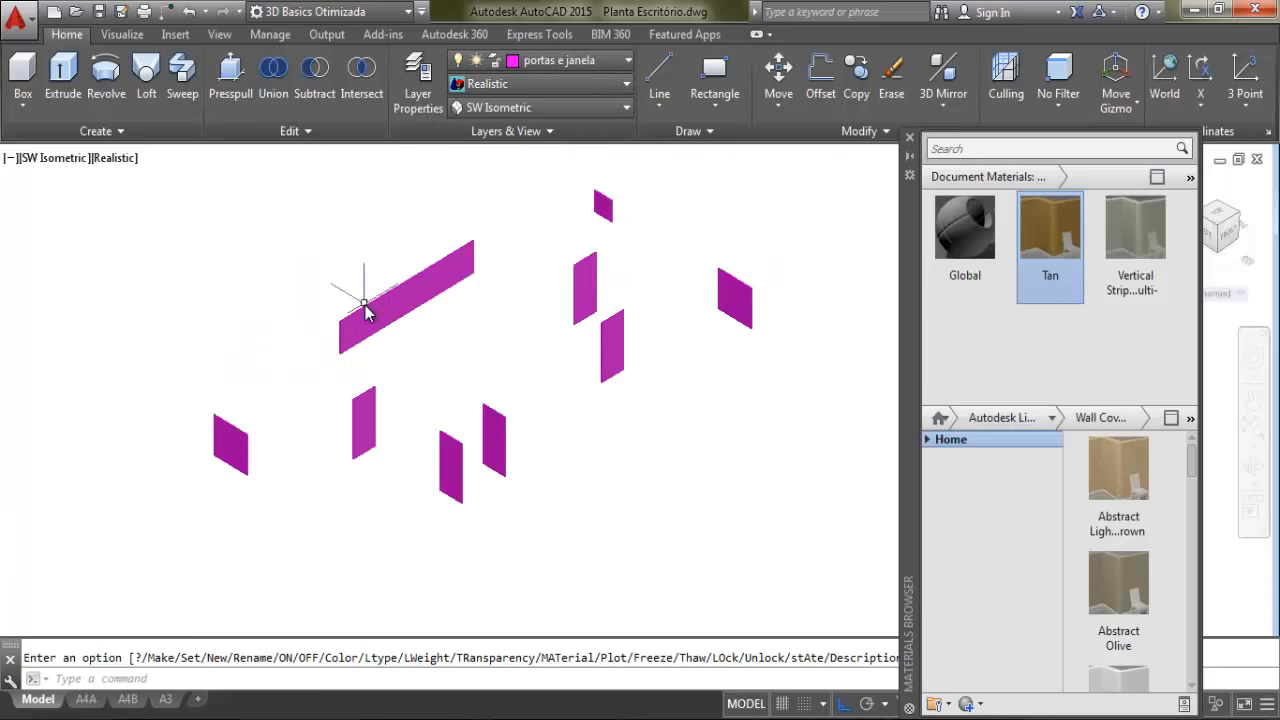
scroll(364, 307, "up", 3)
middle_click_drag(617, 363, 594, 376)
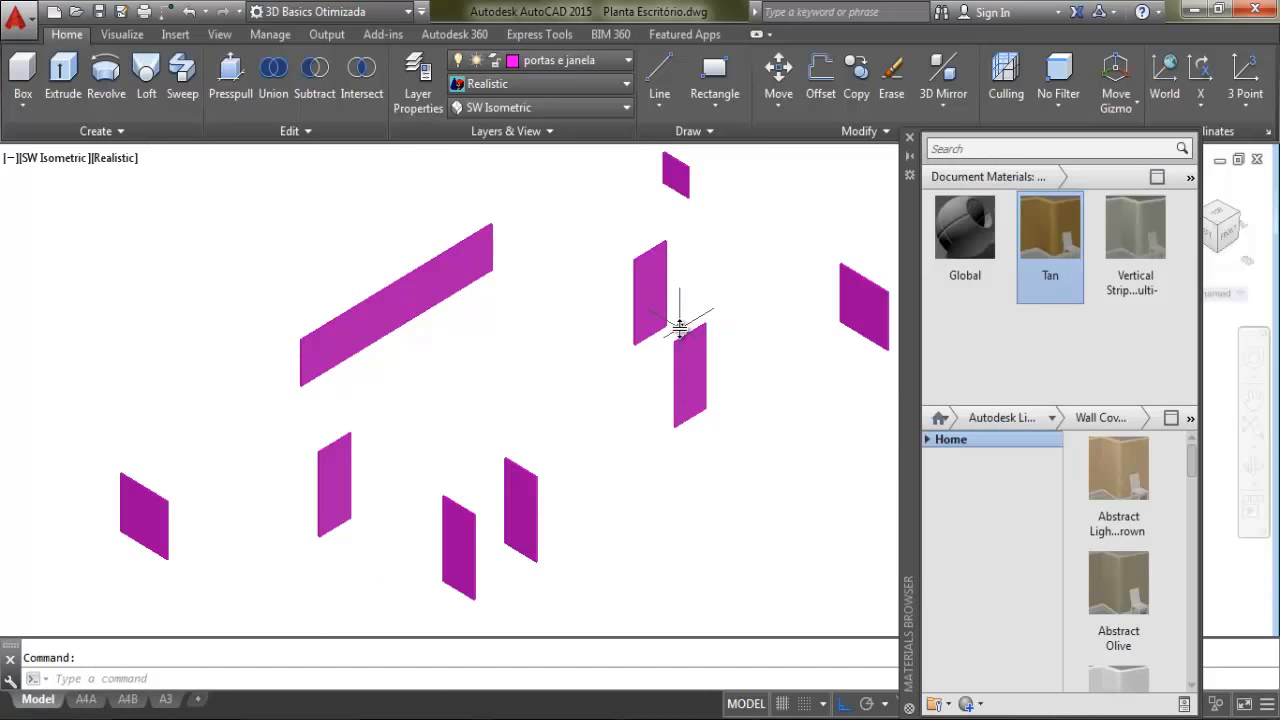
left_click(1053, 418)
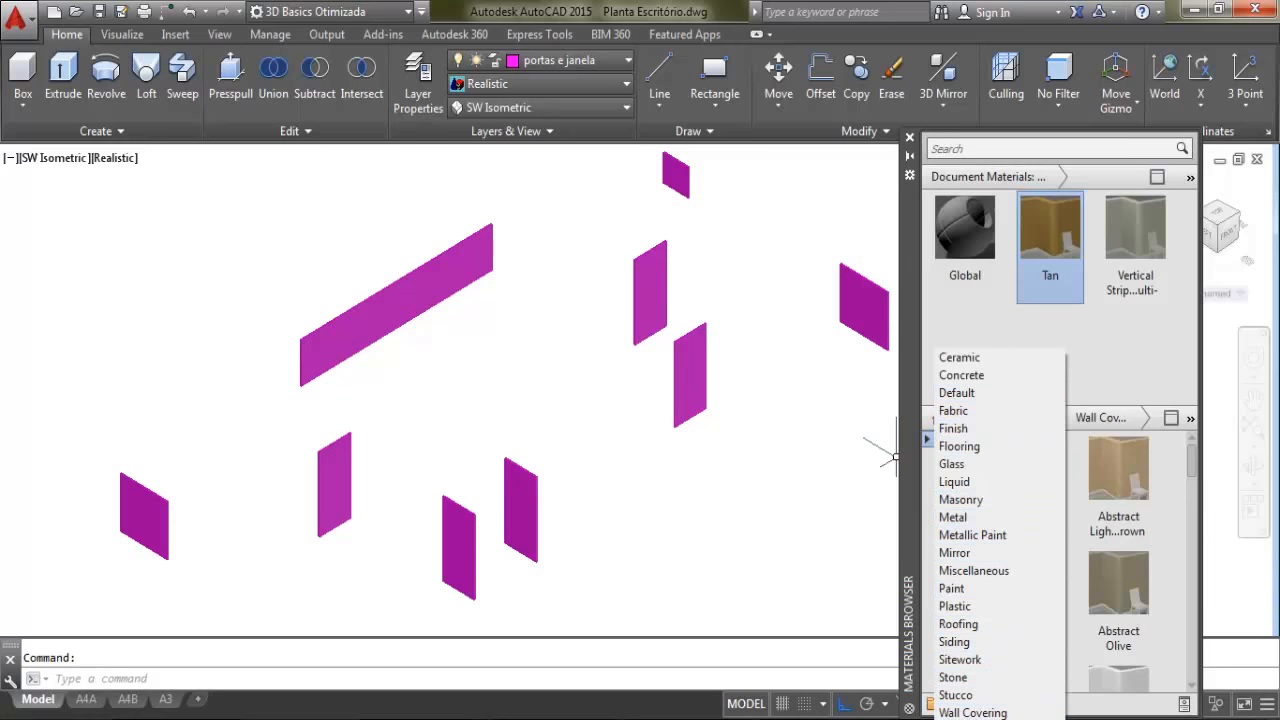
left_click(988, 719)
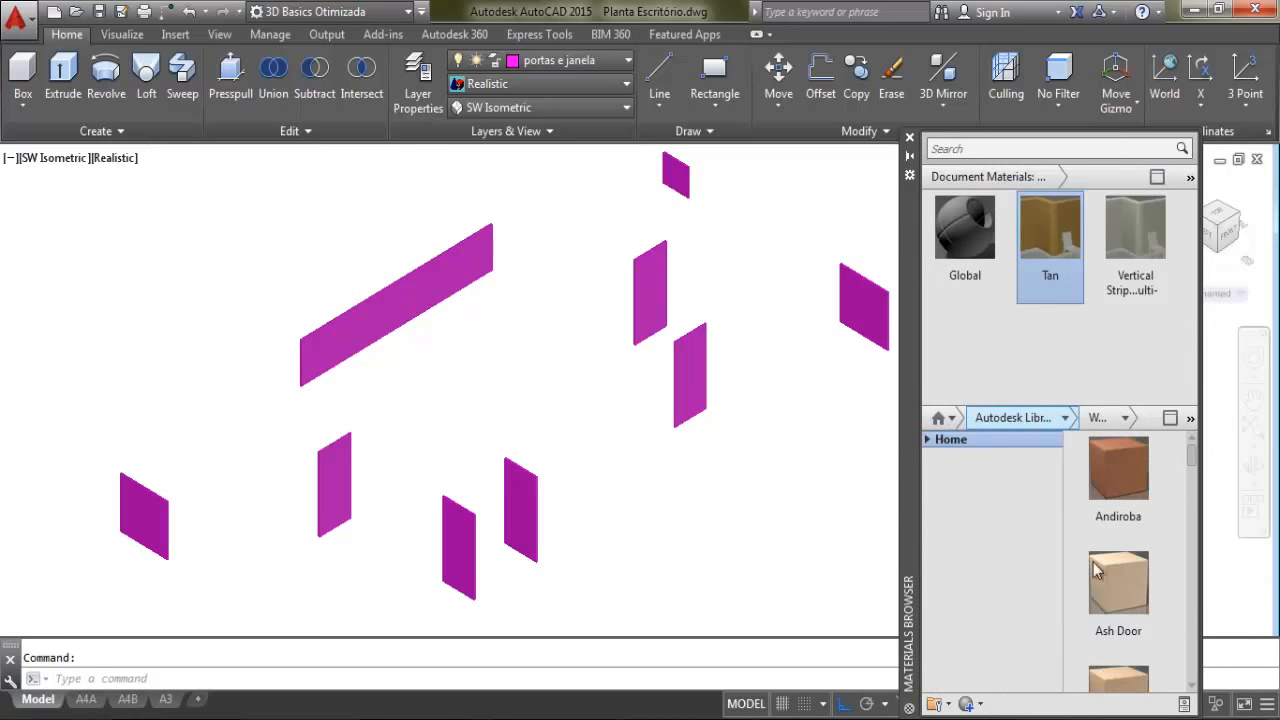
scroll(1194, 459, "down", 3)
scroll(1194, 458, "up", 3)
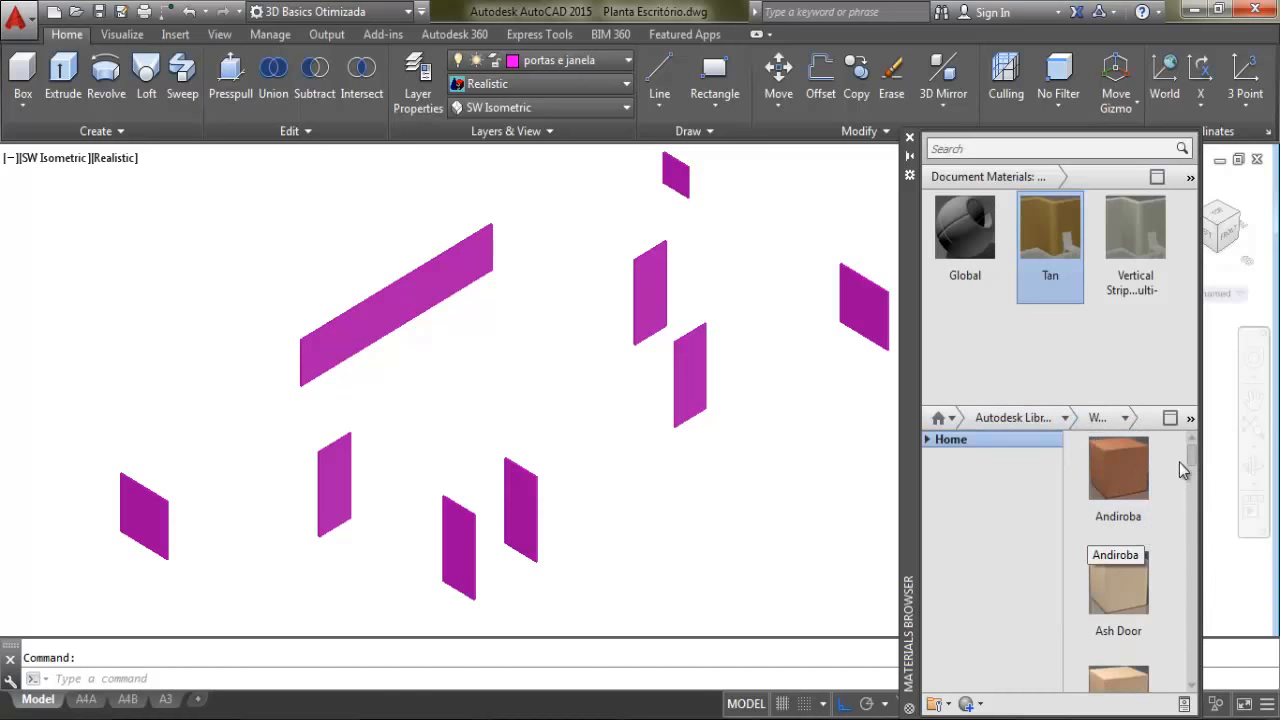
Apply the Andiroba wood to the nearer of the two neighbouring doors beyond the long window strip
left_click_drag(1193, 451, 1194, 457)
scroll(649, 349, "up", 2)
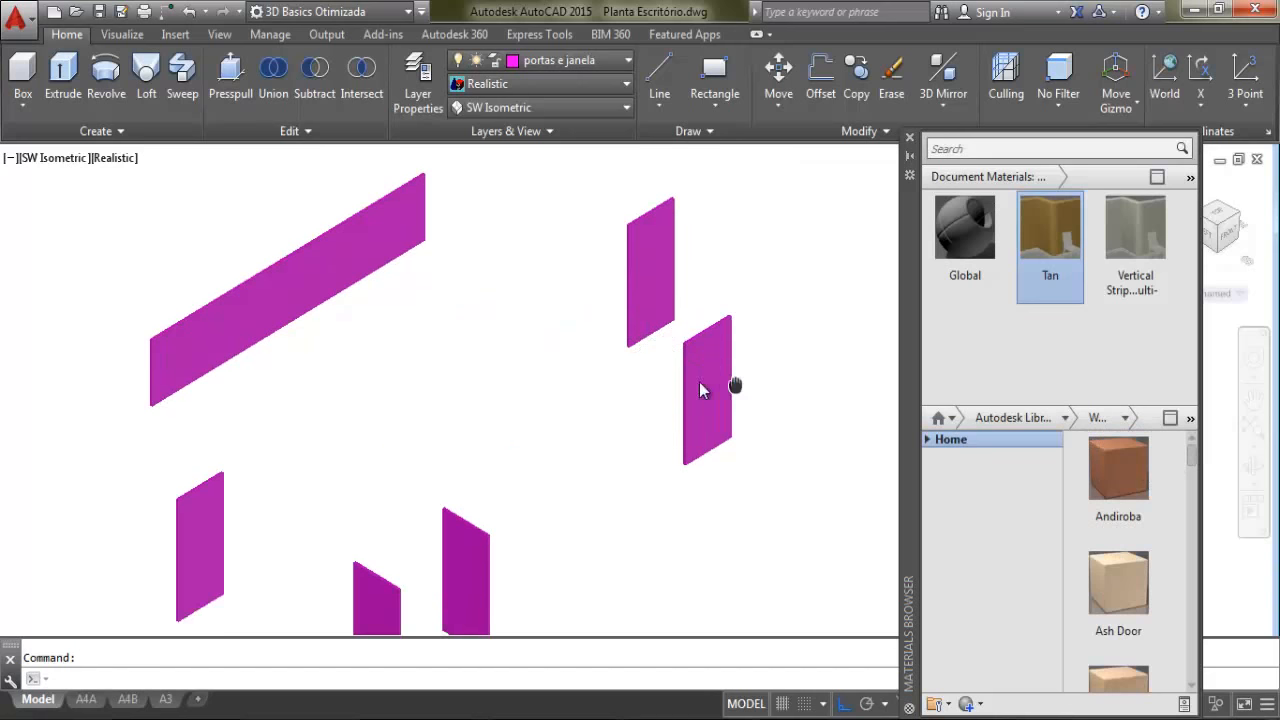
middle_click_drag(699, 387, 635, 383)
mouse_move(1119, 469)
left_mouse_down()
mouse_move(943, 469)
mouse_move(652, 396)
left_mouse_up()
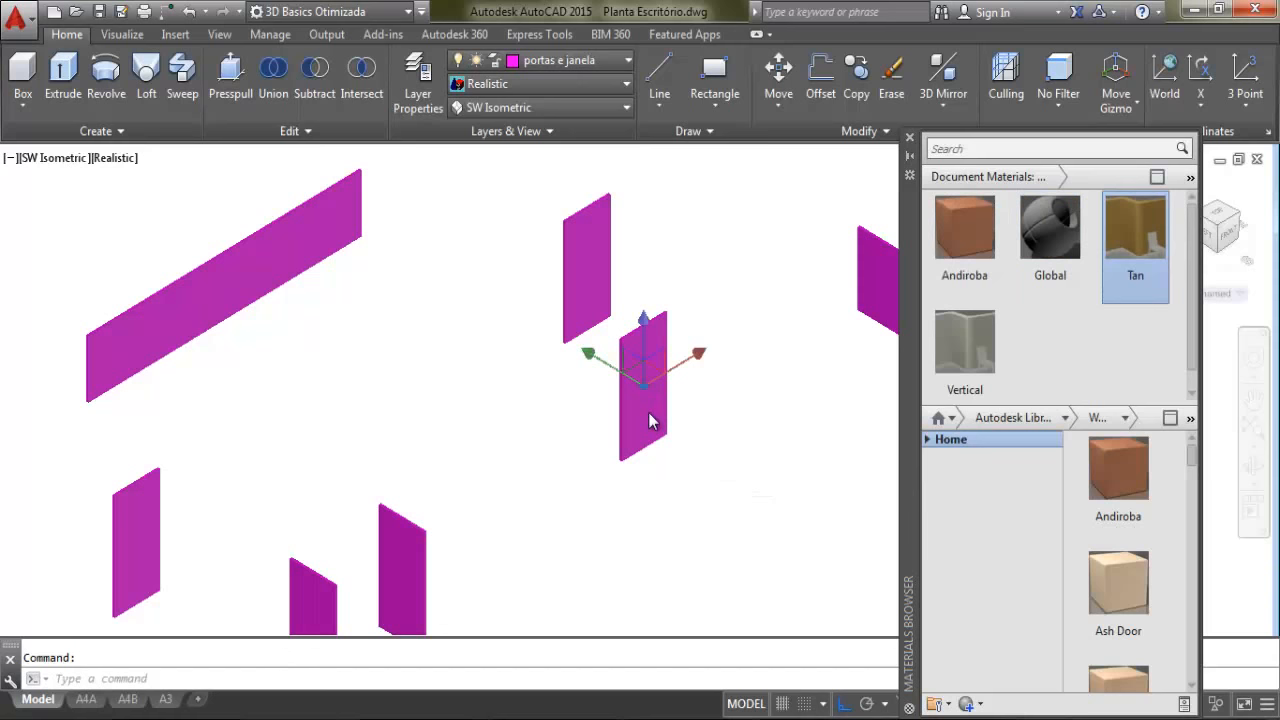
Examine the Andiroba finish on the door up close and as a whole
scroll(636, 403, "up", 5)
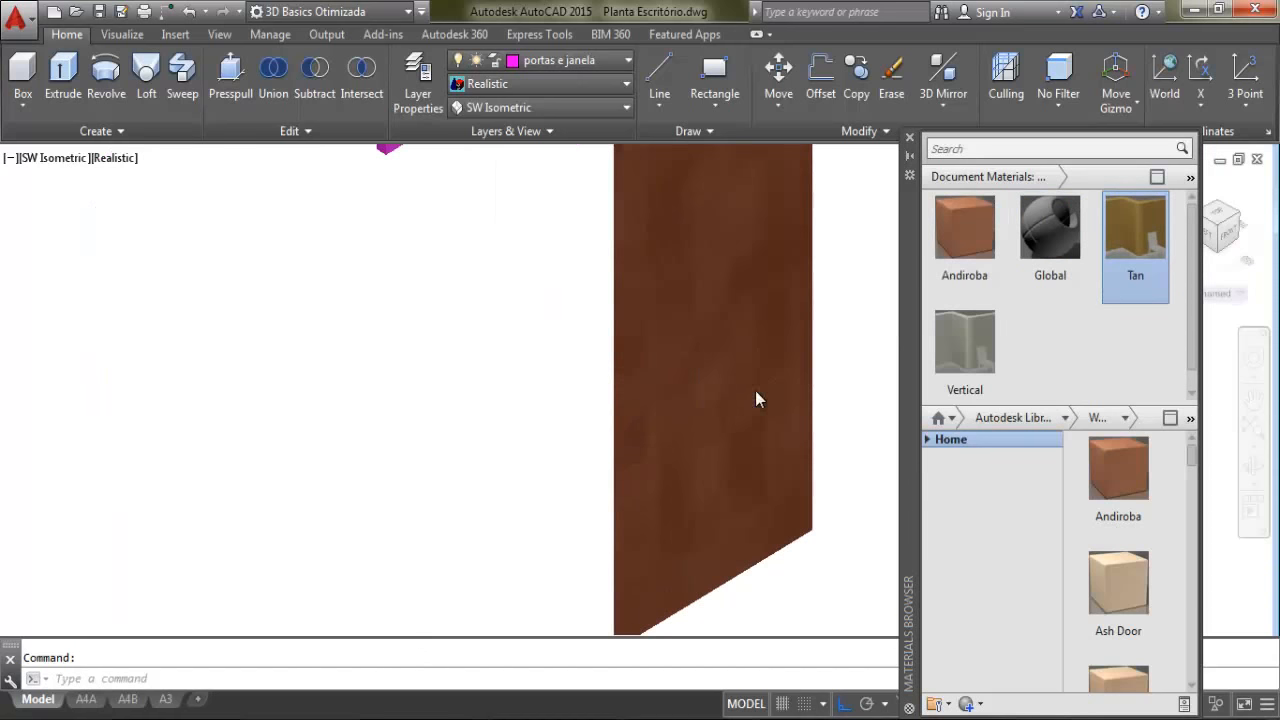
middle_click_drag(755, 398, 609, 403)
scroll(612, 400, "down", 4)
scroll(587, 352, "up", 2)
scroll(665, 392, "down", 2)
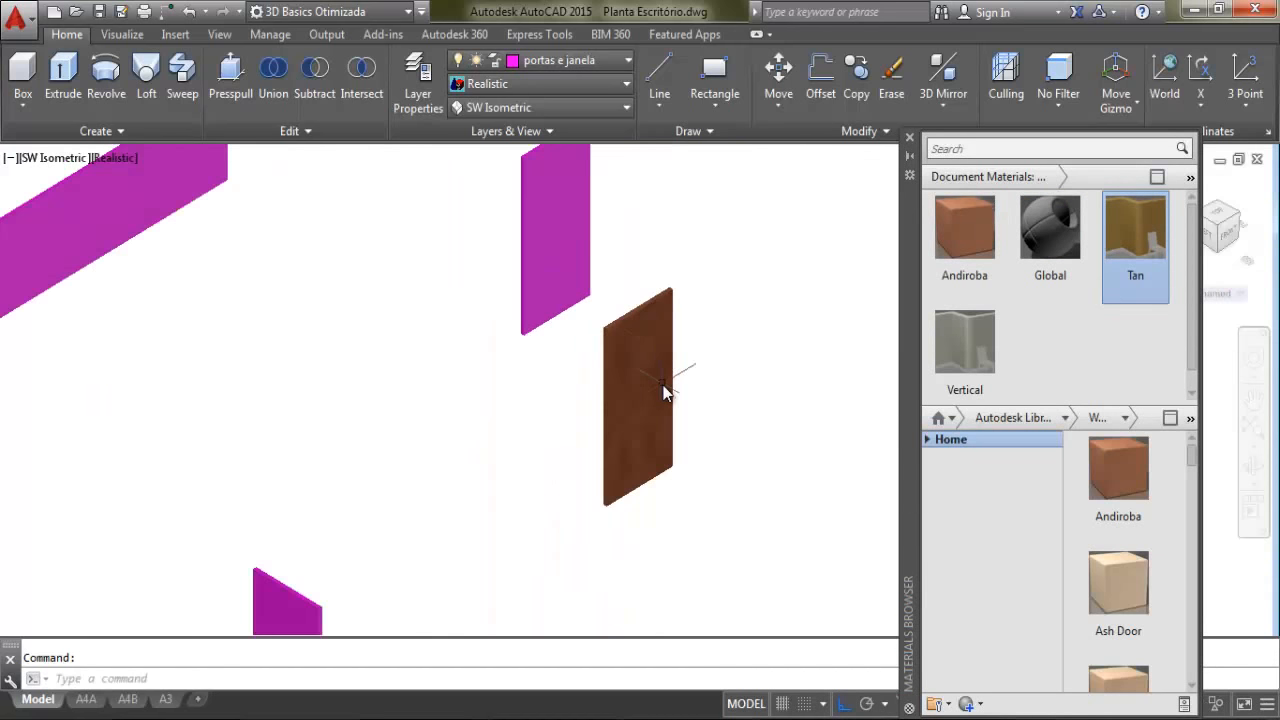
scroll(617, 340, "up", 3)
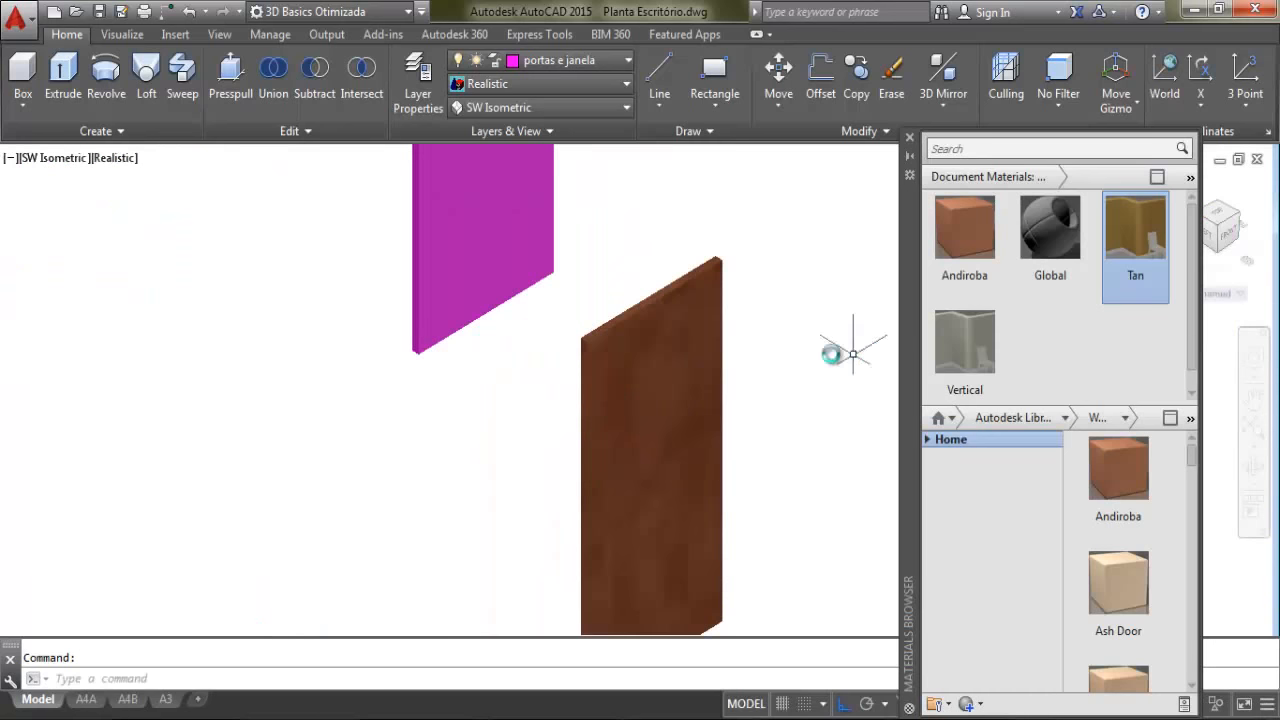
middle_click_drag(746, 423, 751, 363)
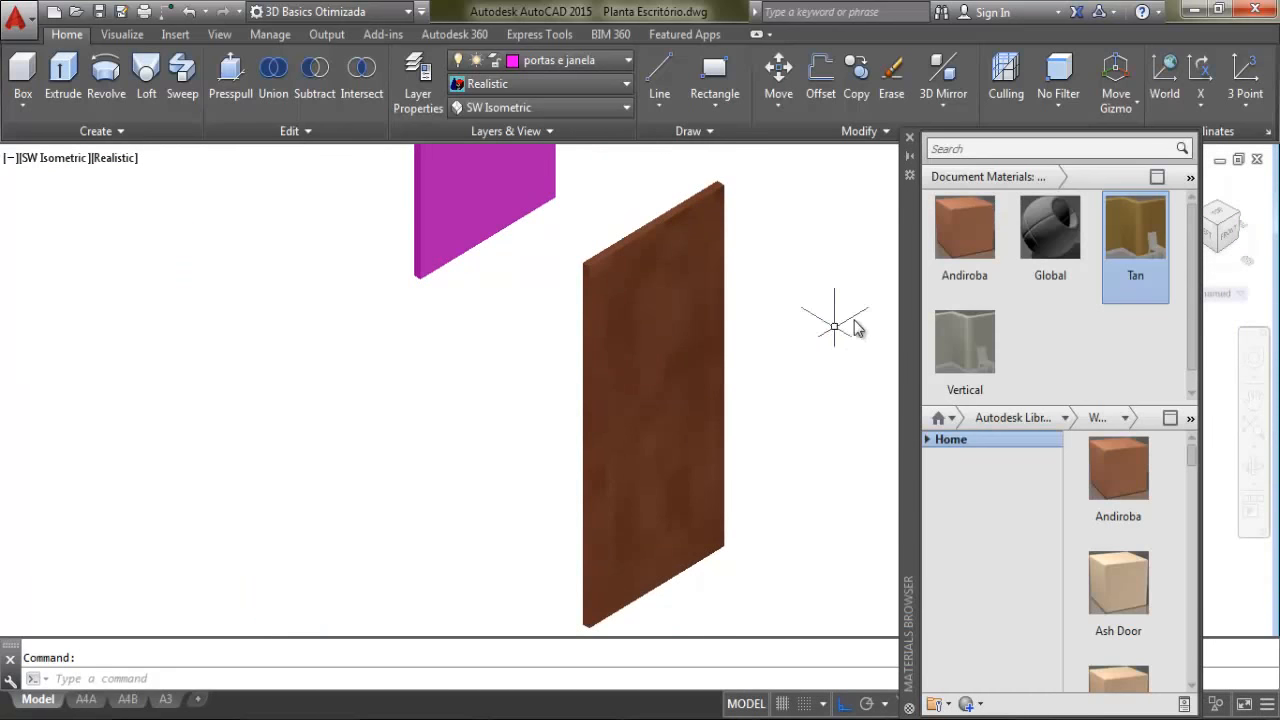
Set the Andiroba material's noise texture size to 1,00 and check the grain on the door
left_click(955, 222)
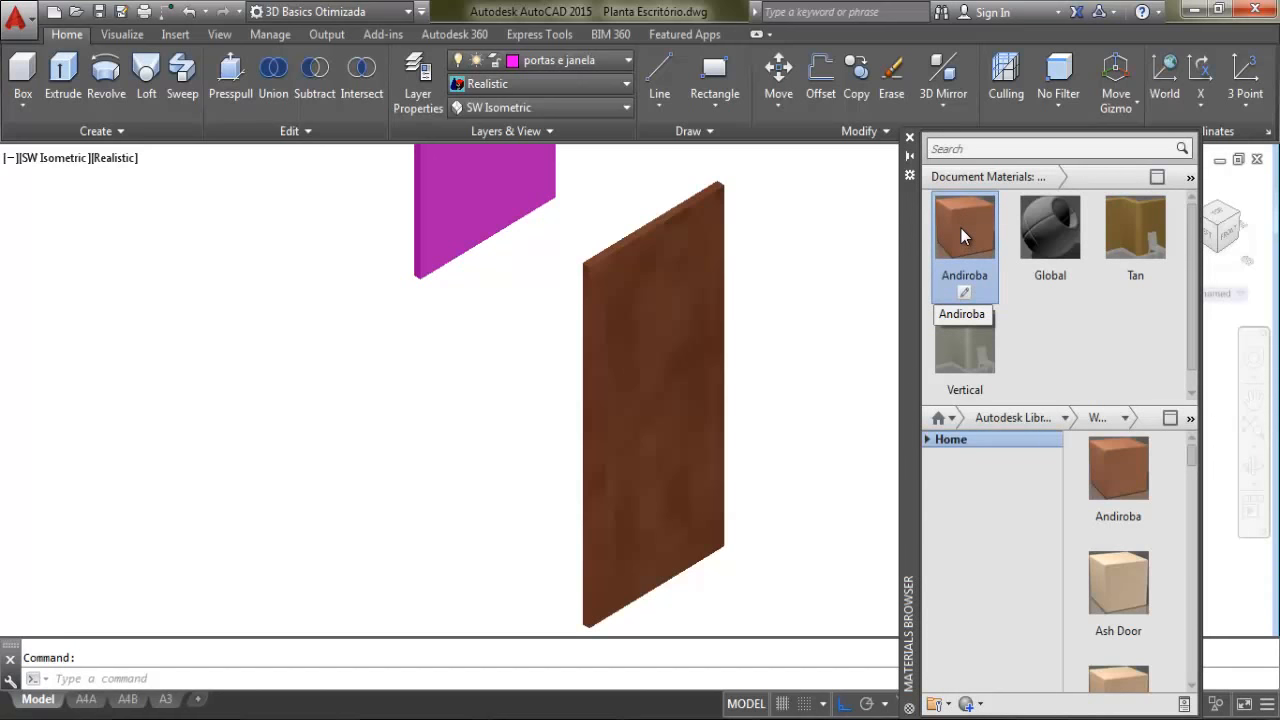
double_click(961, 229)
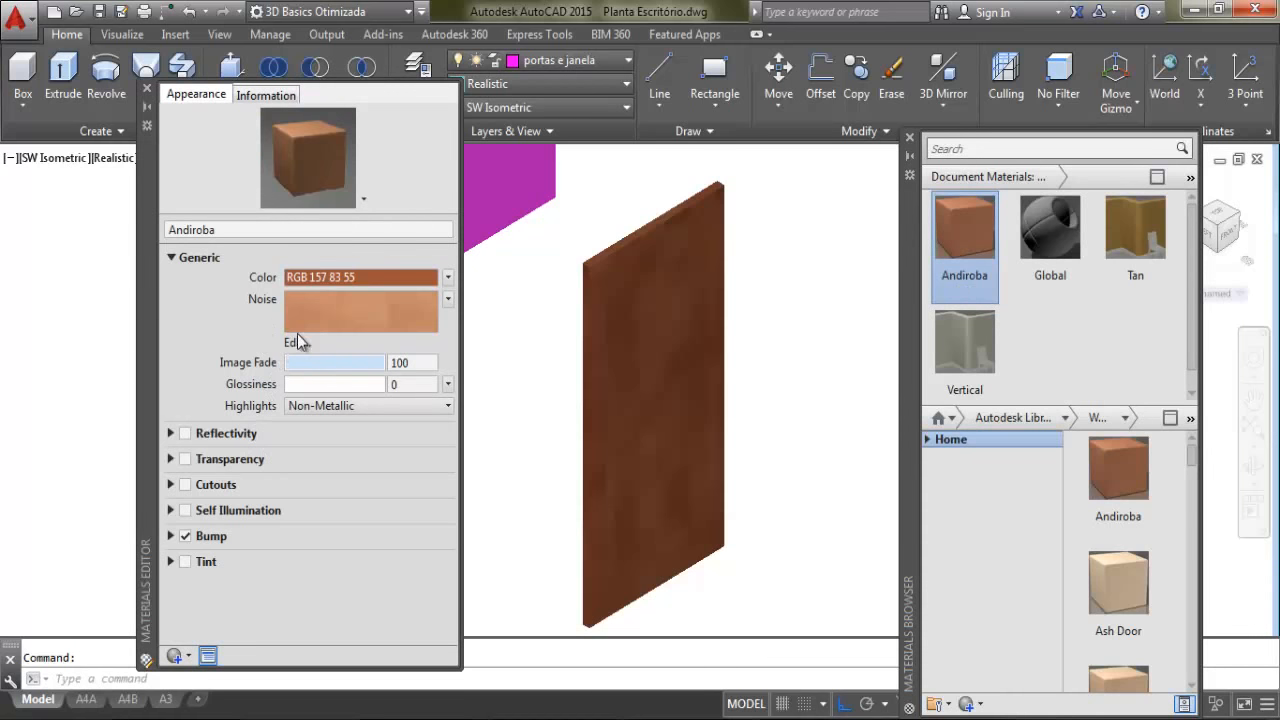
left_click(320, 314)
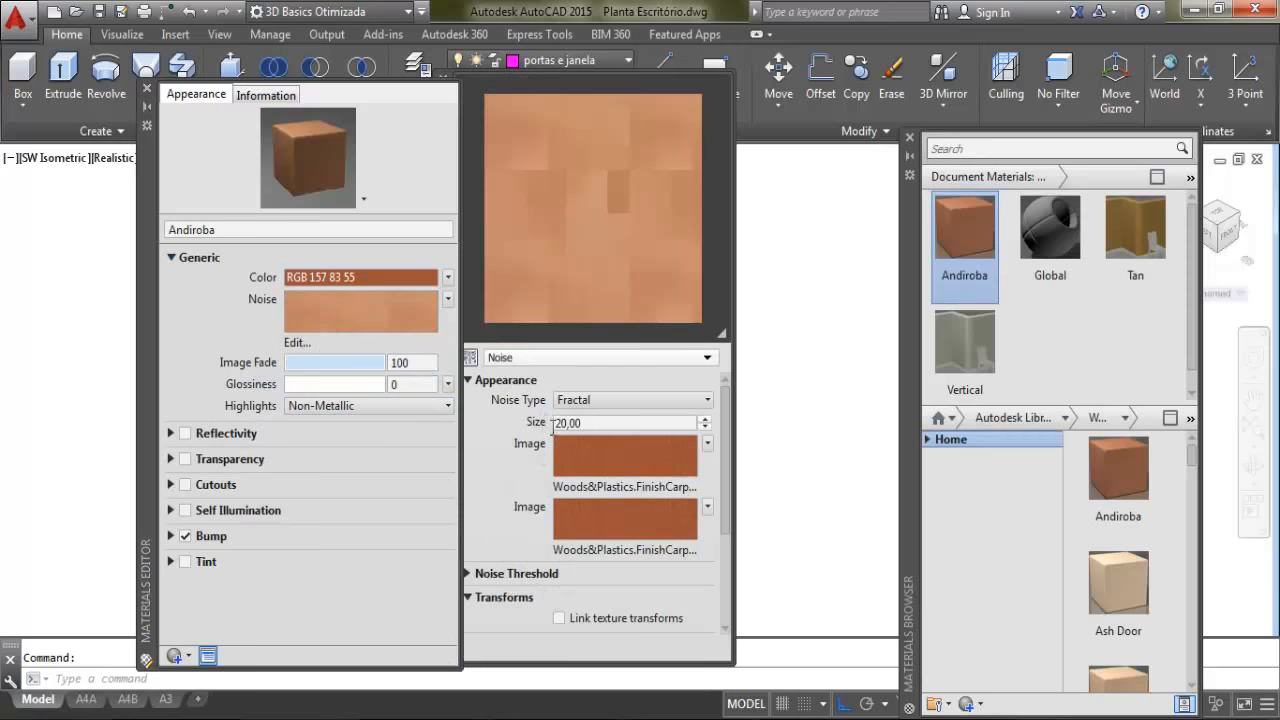
left_click_drag(724, 452, 730, 427)
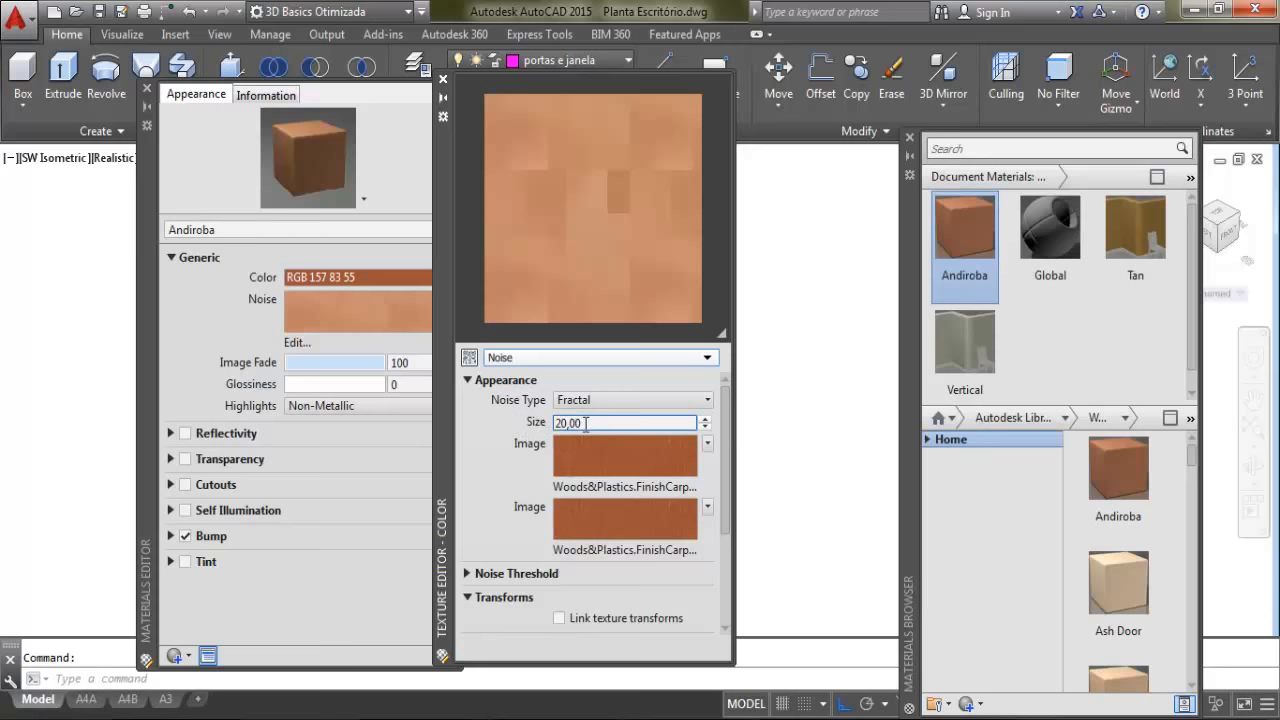
double_click(619, 423)
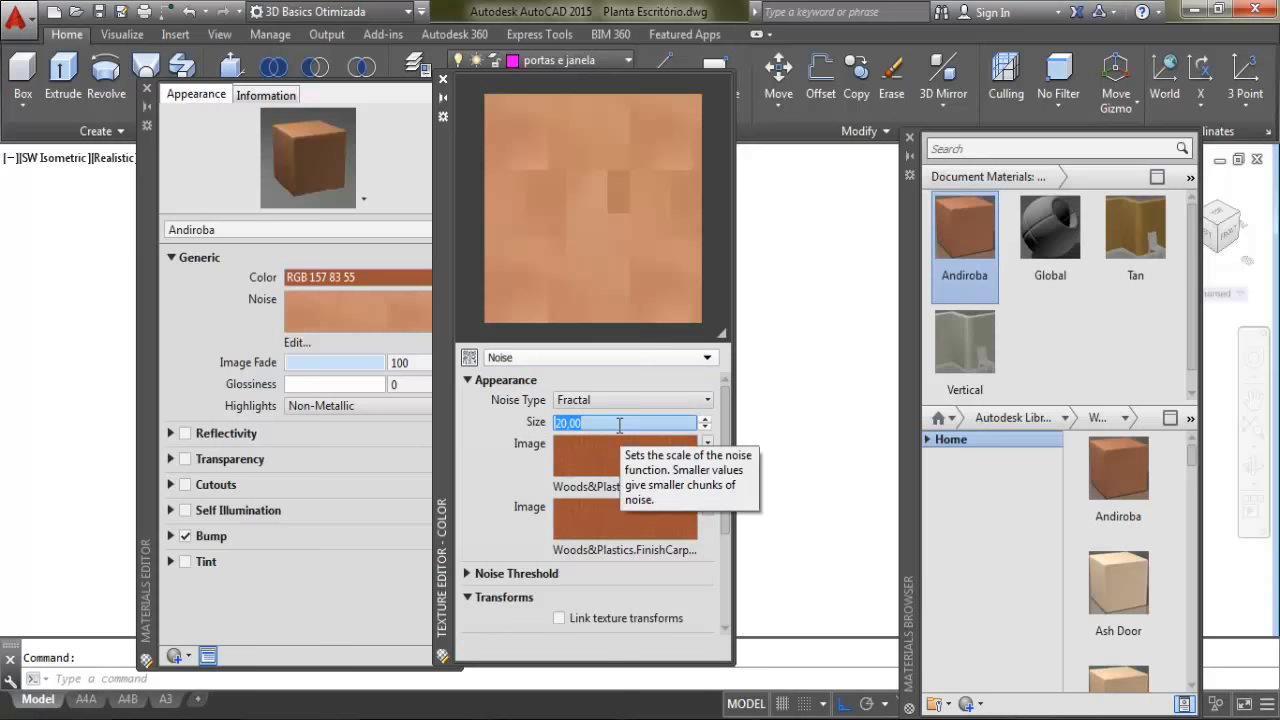
key("Return")
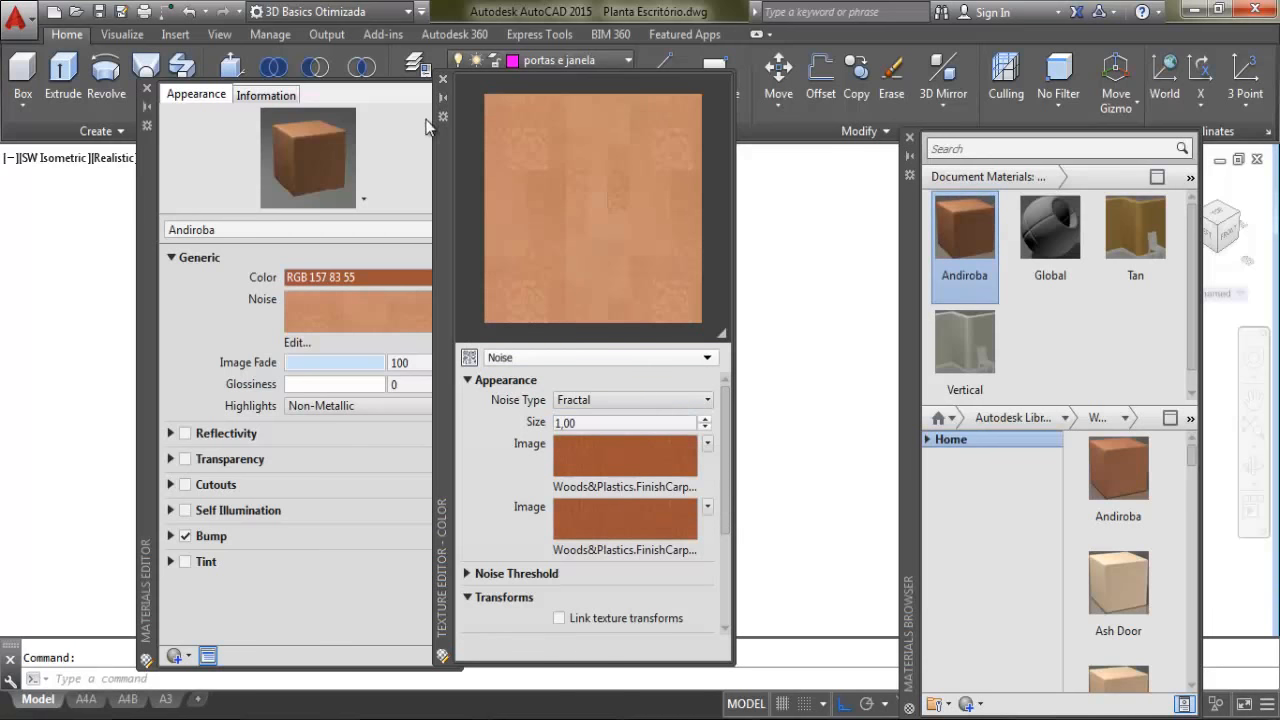
left_click(443, 79)
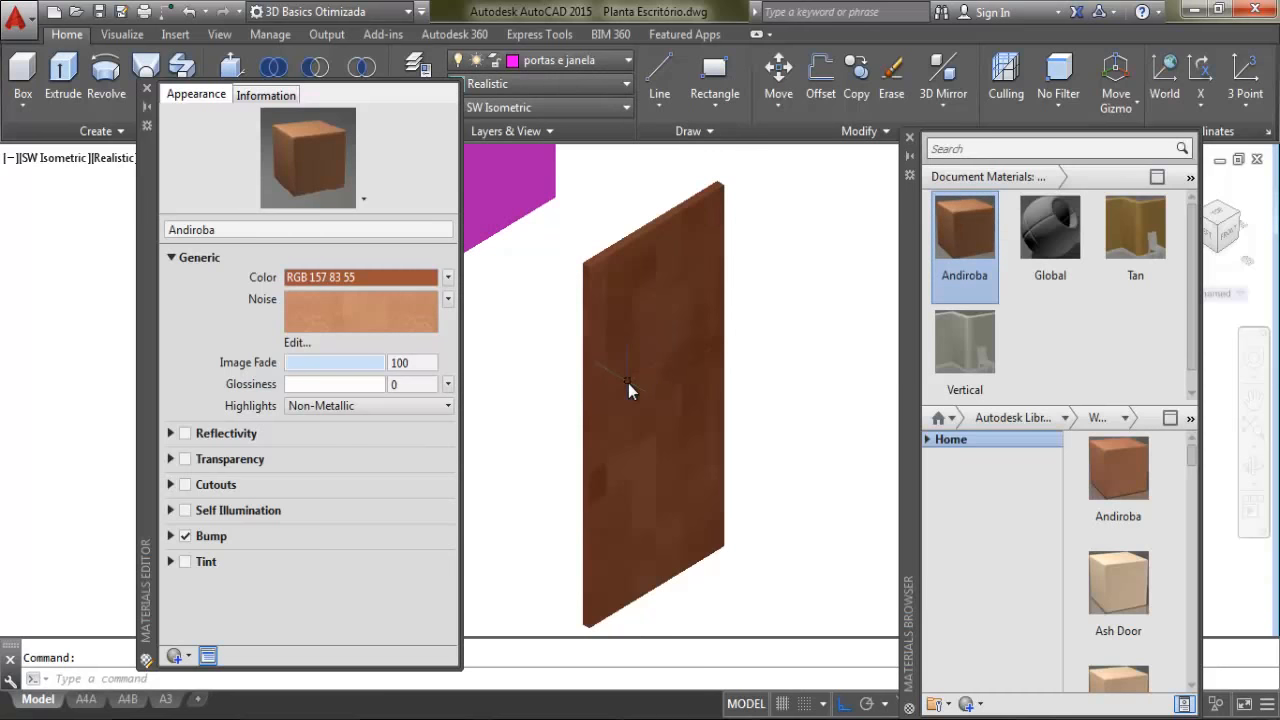
scroll(650, 372, "up", 4)
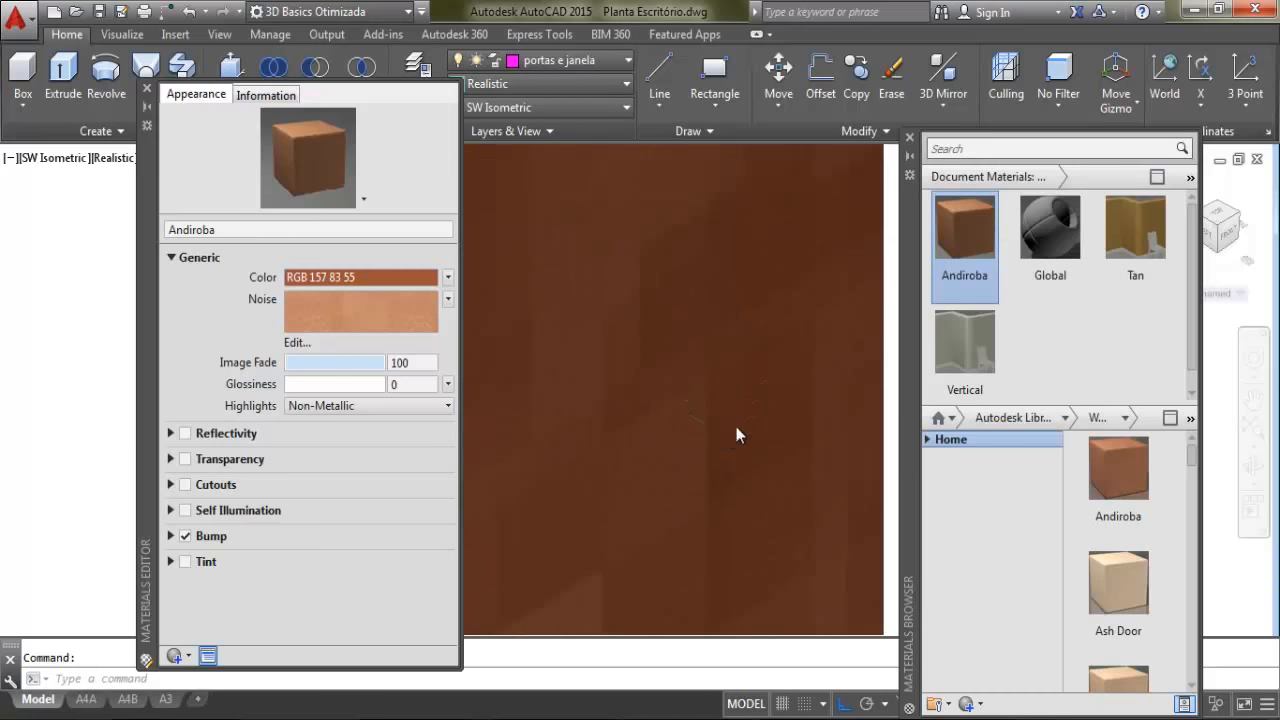
scroll(737, 434, "down", 4)
middle_click_drag(836, 399, 819, 366)
Apply the library's Birch - Solid Stained Dark No Gloss material to the Andiroba-covered door
left_click_drag(1193, 455, 1193, 470)
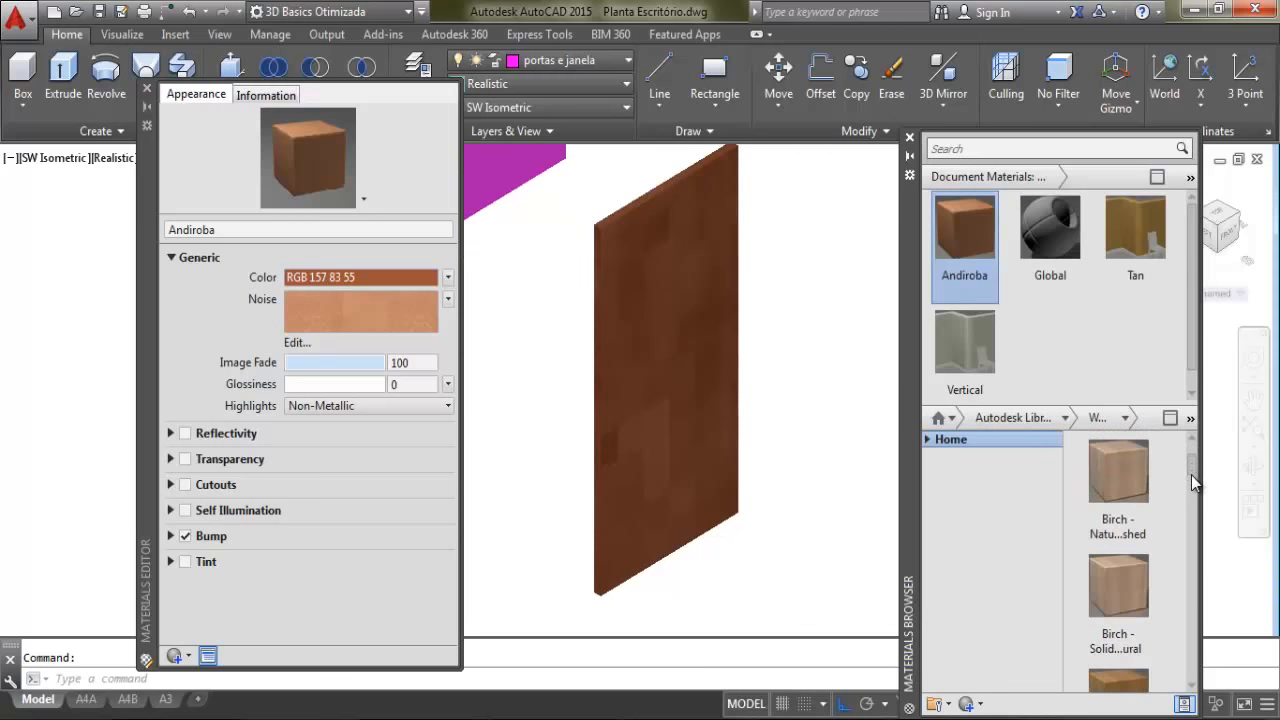
scroll(1195, 479, "down", 3)
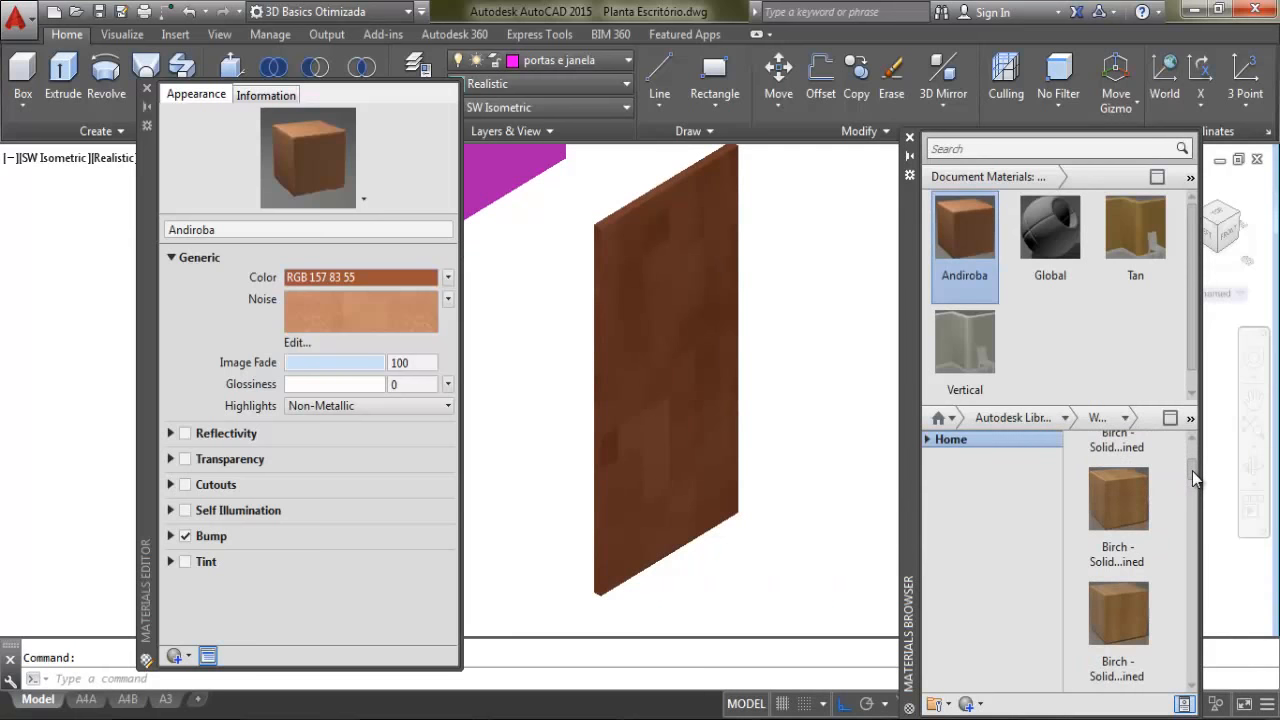
left_click_drag(1133, 510, 680, 397)
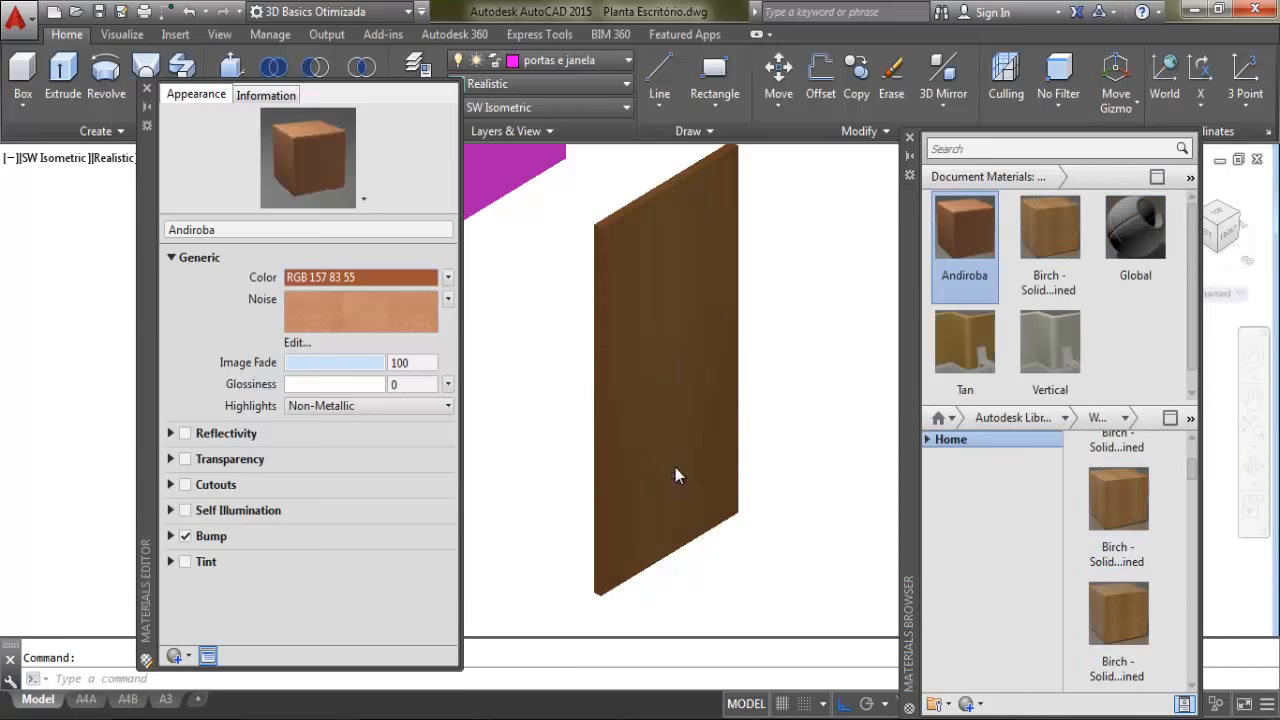
Set the Birch - Solid Stained Dark No Gloss texture's sample size to 1 in width and height, and inspect the door's grain
double_click(1050, 236)
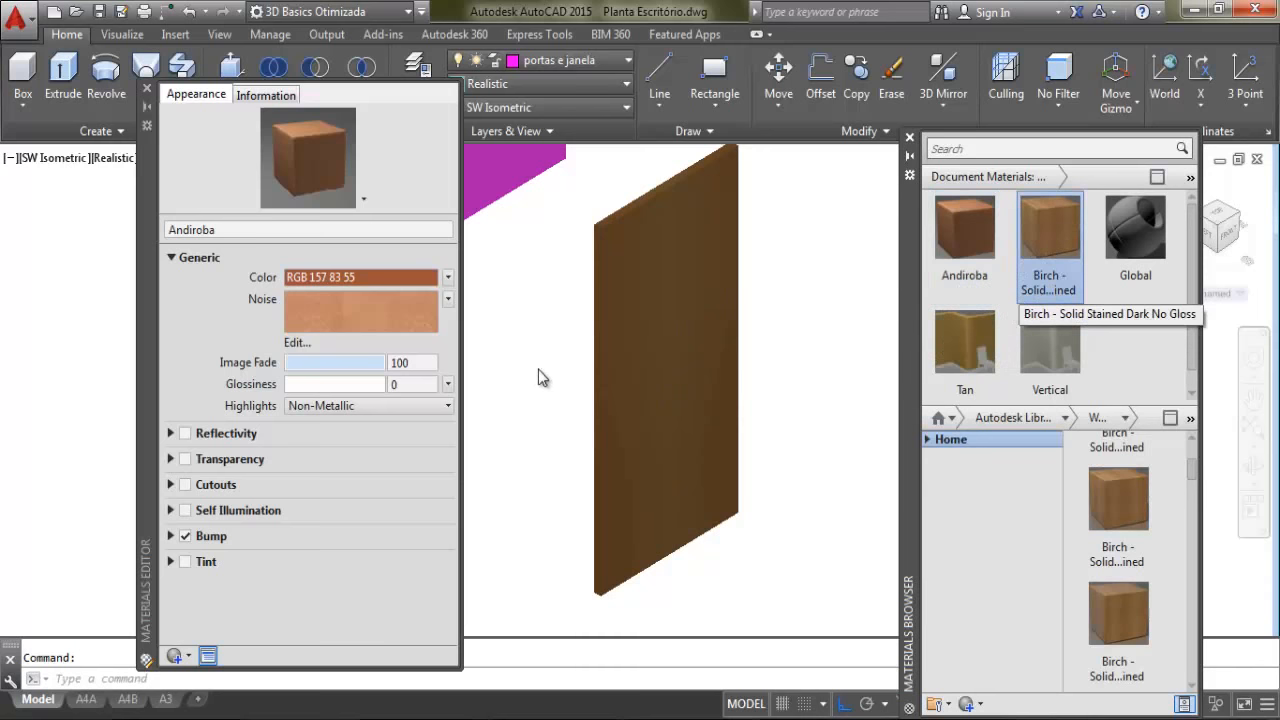
left_click(309, 291)
double_click(583, 609)
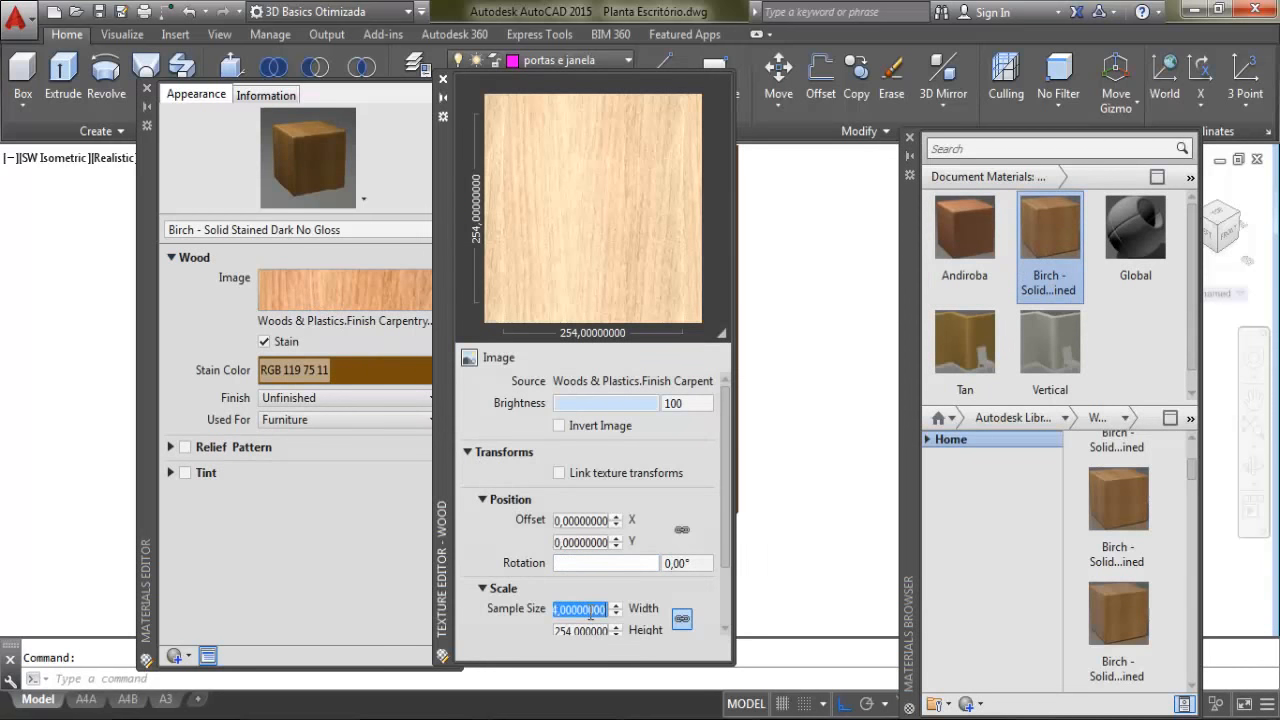
type("1")
key("Tab")
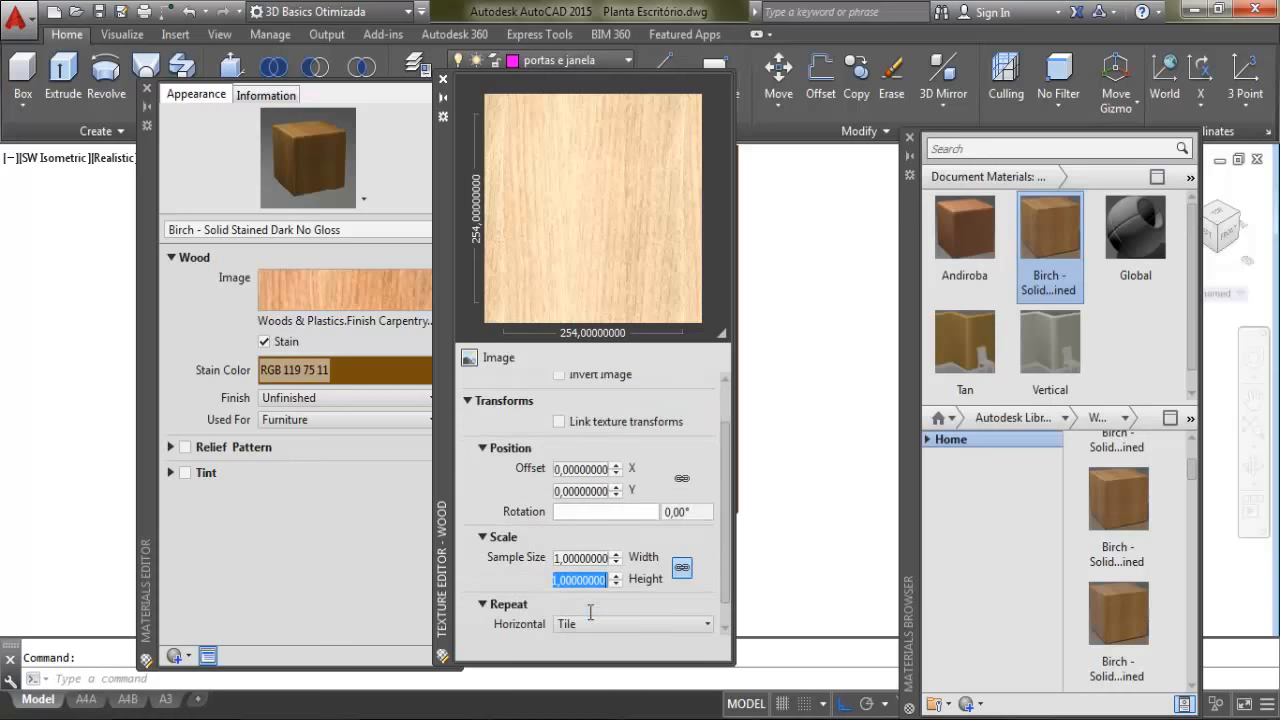
left_click(443, 80)
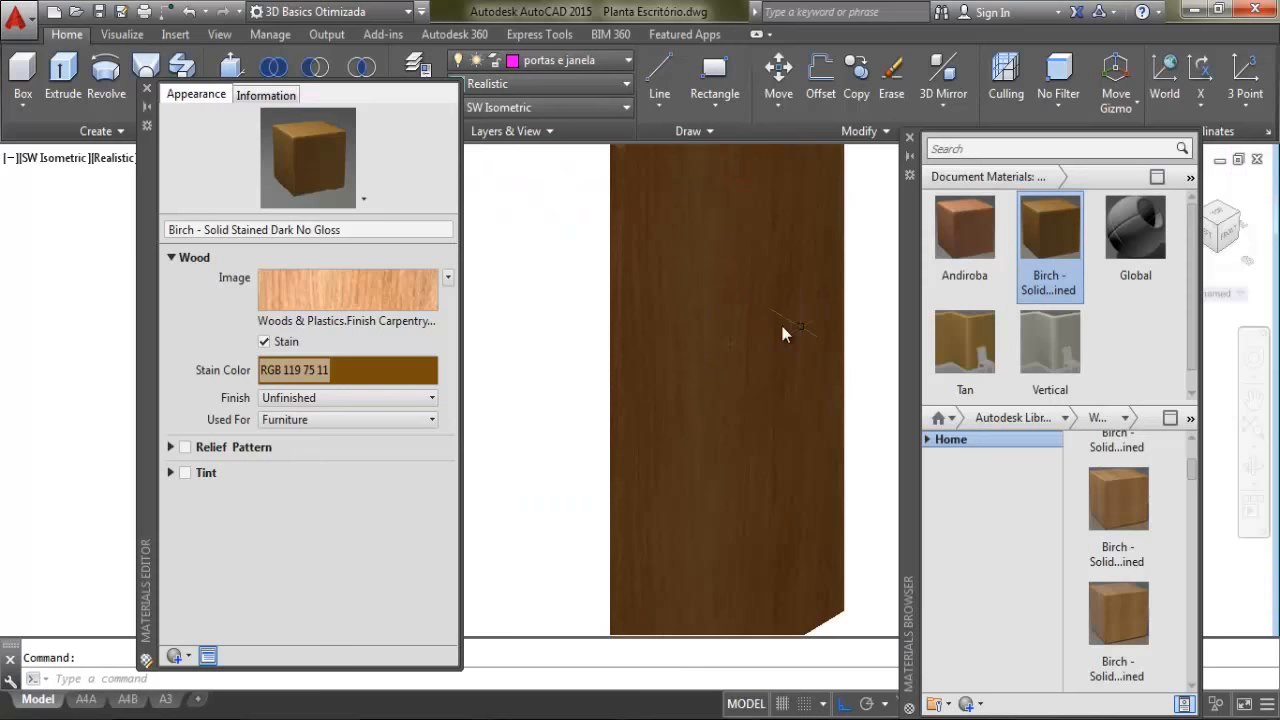
left_click(146, 88)
middle_click_drag(722, 290, 514, 391)
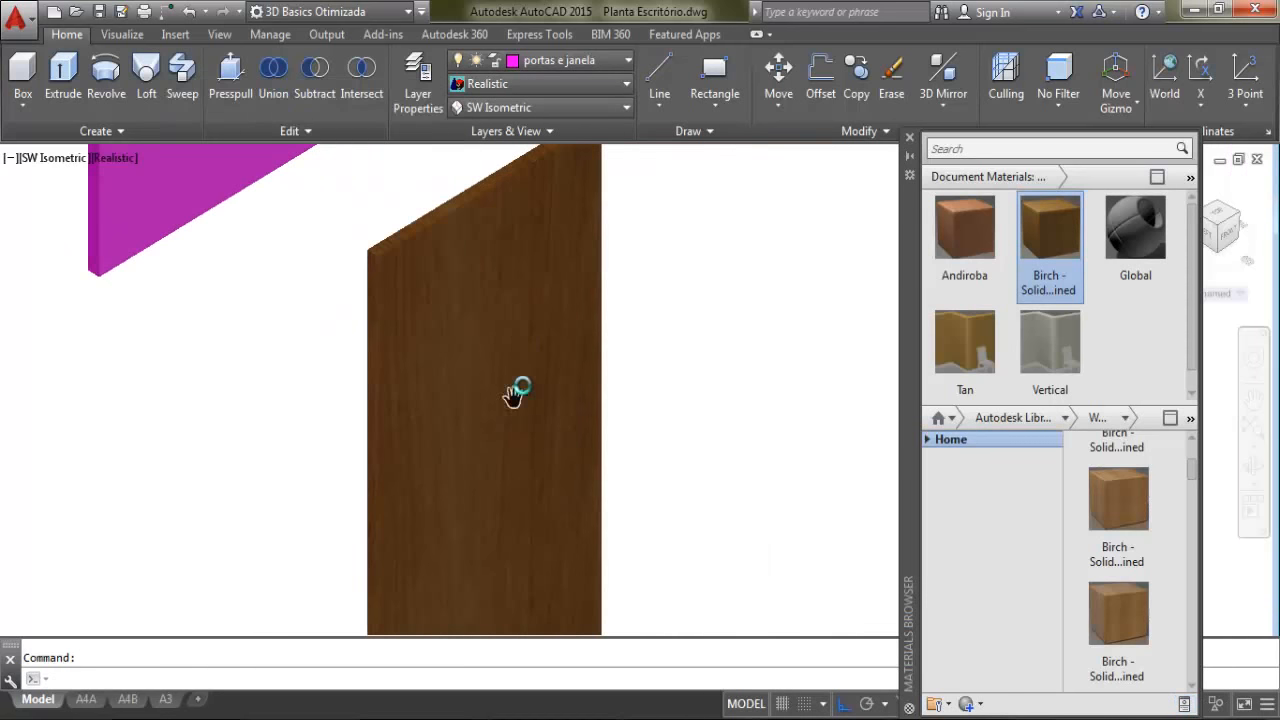
Delete the Andiroba material from the document materials
left_click(976, 230)
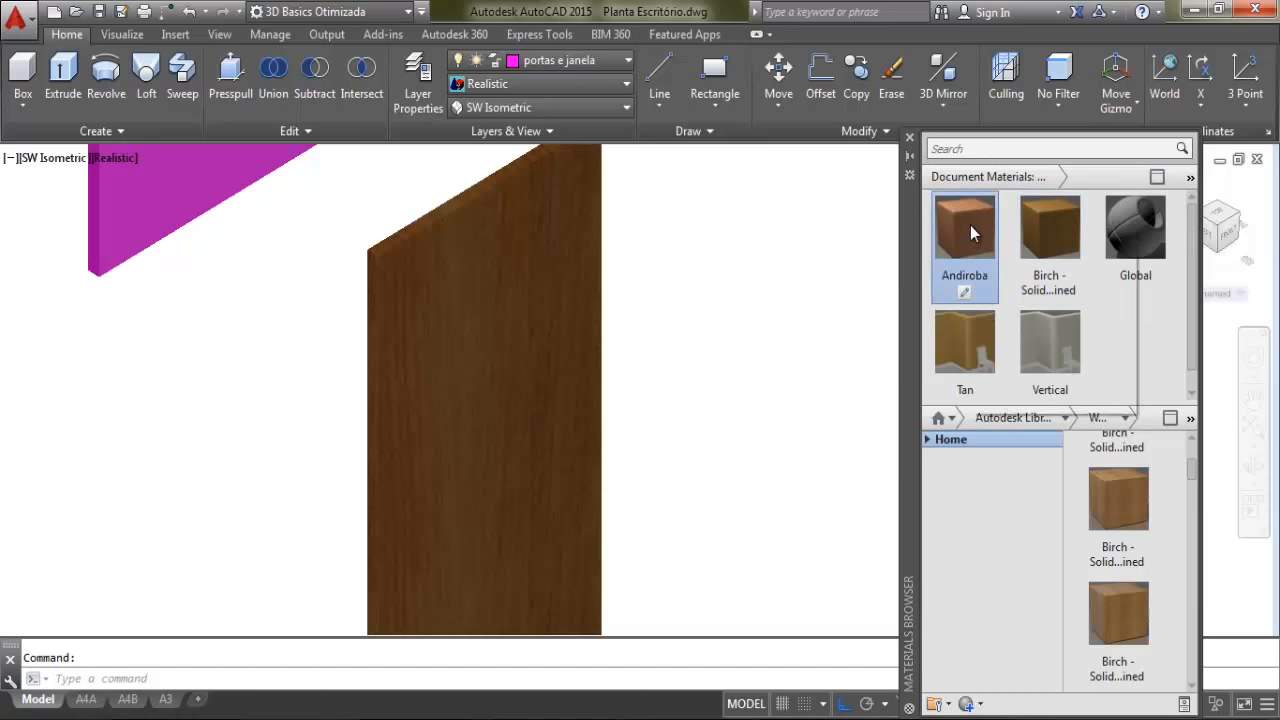
right_click(970, 225)
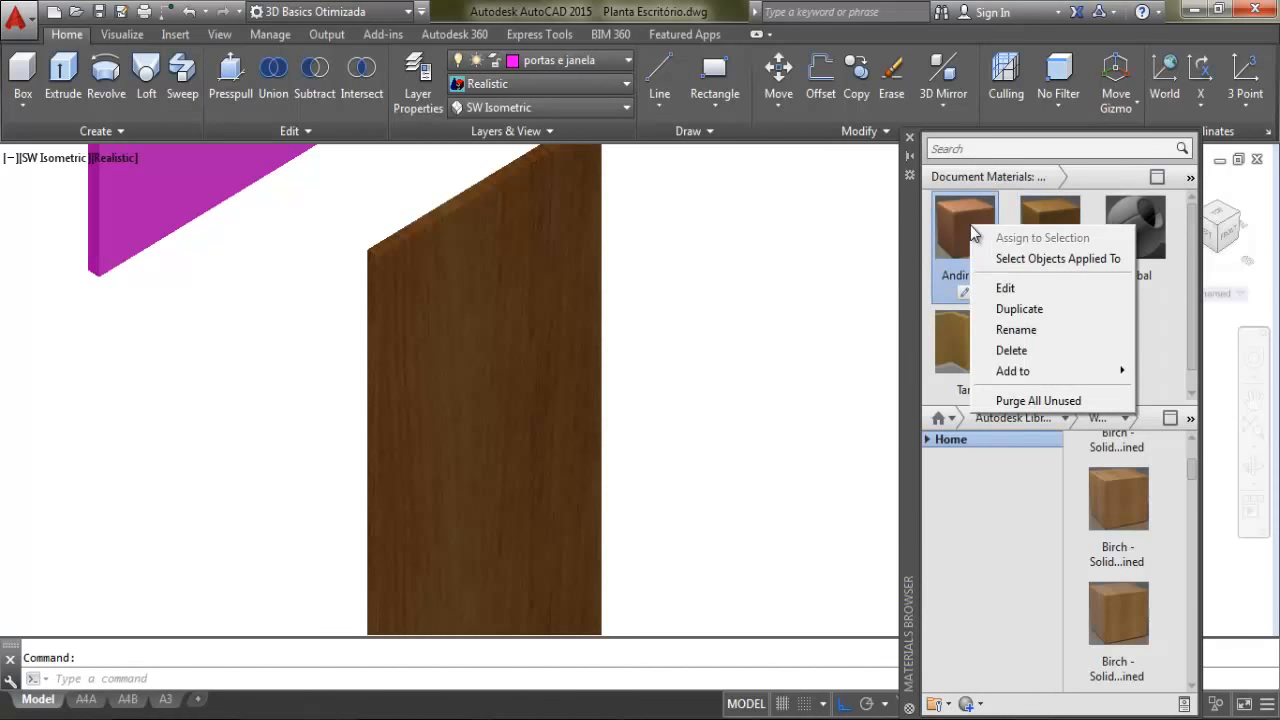
left_click(1045, 351)
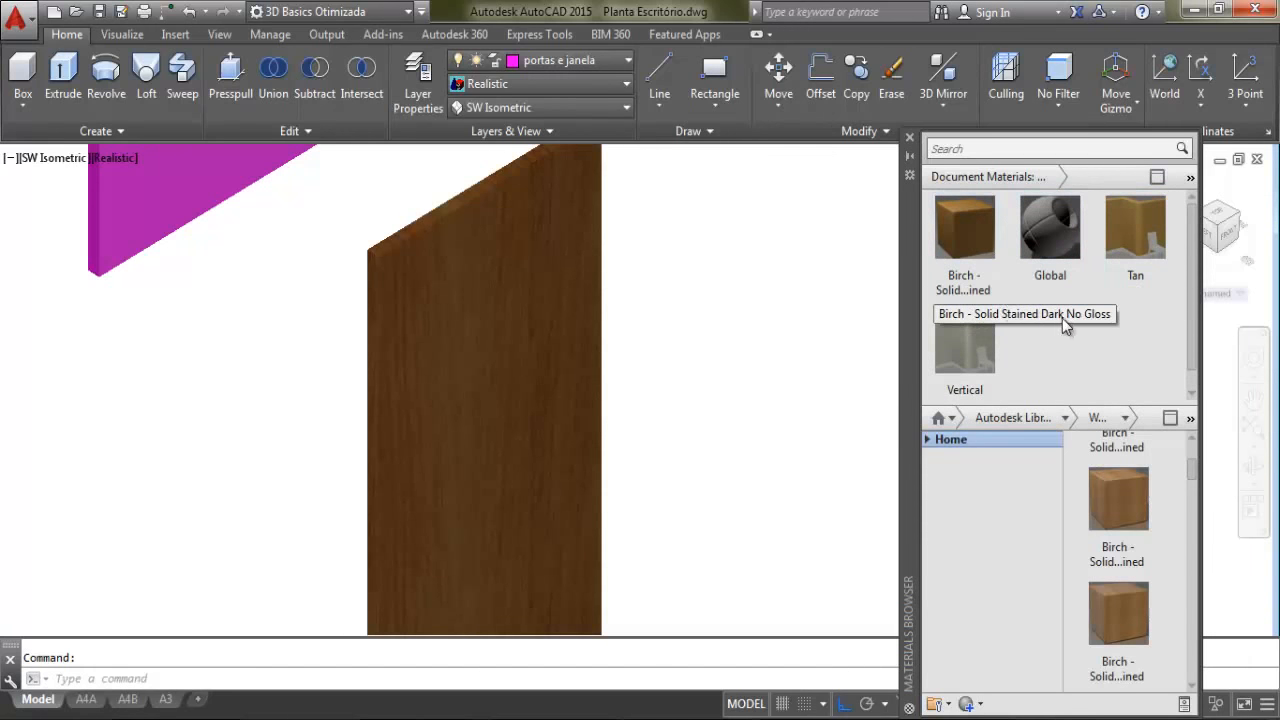
Apply the document's Birch - Solid Stained Dark No Gloss material to the magenta door directly behind the finished one
scroll(1070, 320, "down", 1)
scroll(694, 343, "down", 2)
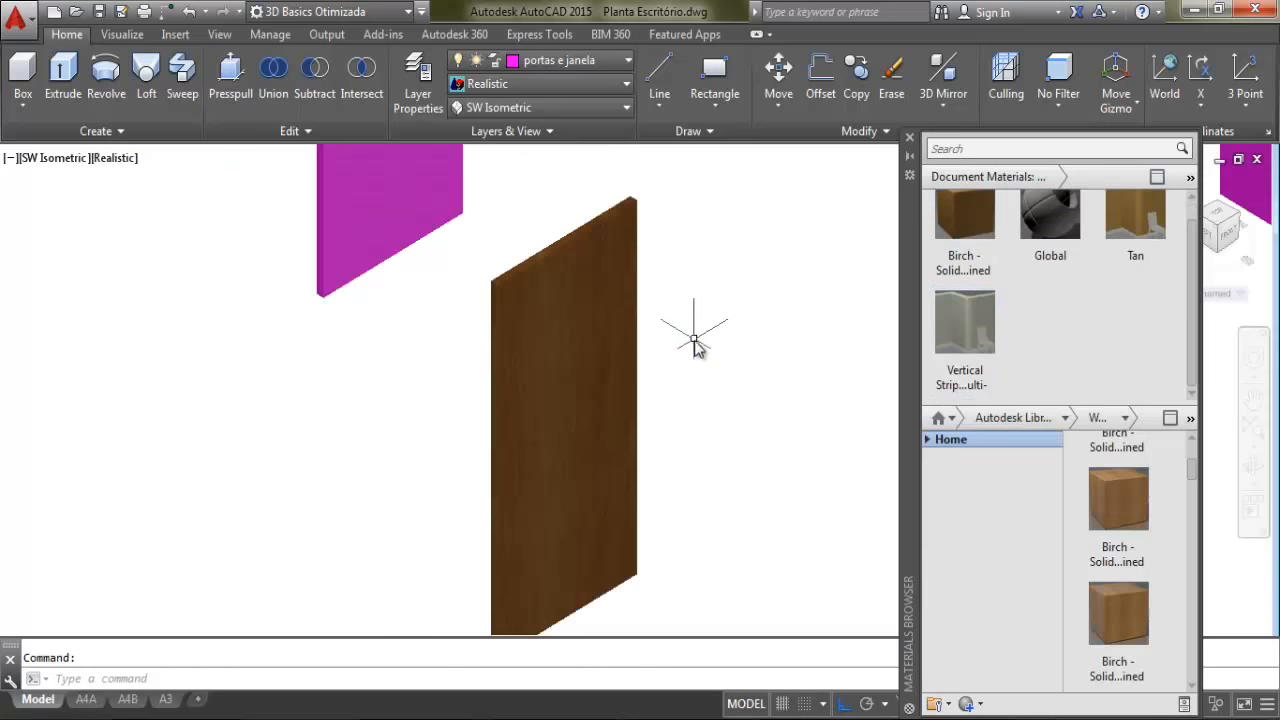
scroll(578, 388, "down", 1)
scroll(578, 386, "up", 1)
middle_click_drag(609, 420, 575, 398)
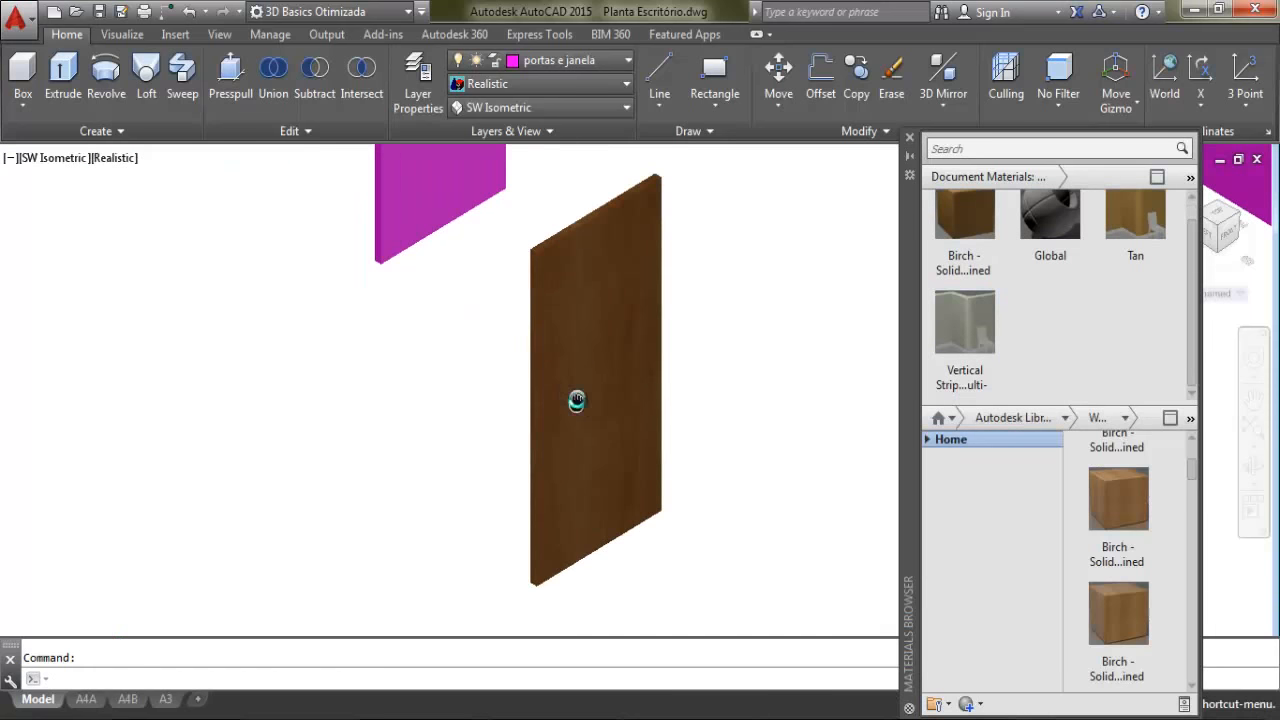
middle_click_drag(669, 357, 636, 377, "shift")
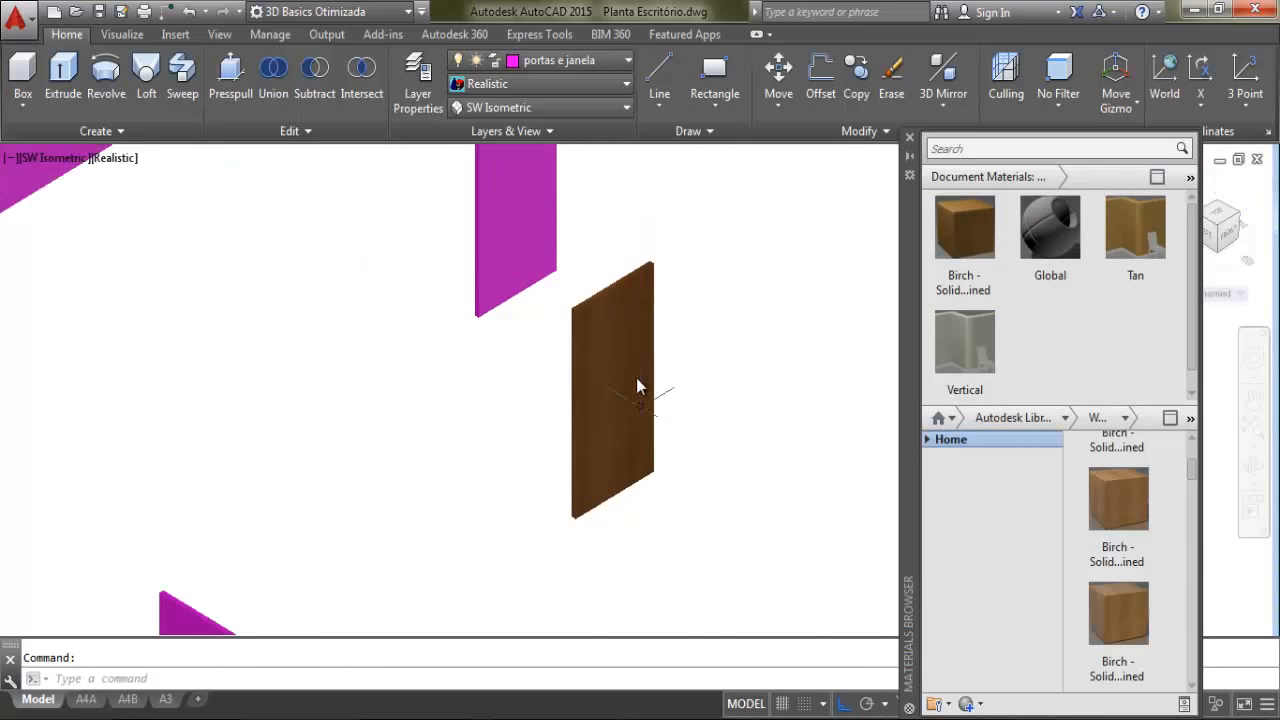
scroll(537, 280, "down", 2)
middle_click_drag(537, 280, 603, 357)
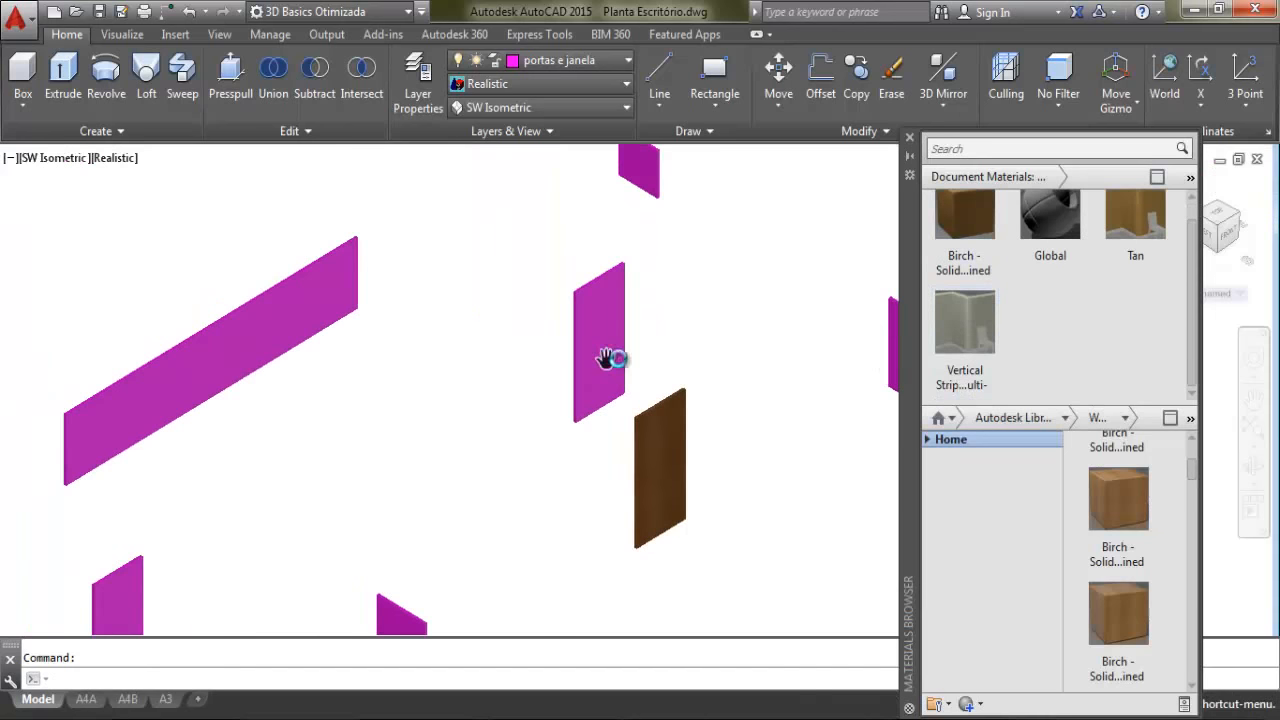
left_click_drag(965, 240, 603, 338)
Apply the document's Birch - Solid Stained Dark No Gloss material to the two parallel neighbouring doors at the front of the model
scroll(701, 325, "down", 2)
left_click_drag(979, 249, 521, 545)
left_click_drag(965, 240, 443, 570)
scroll(657, 449, "up", 2)
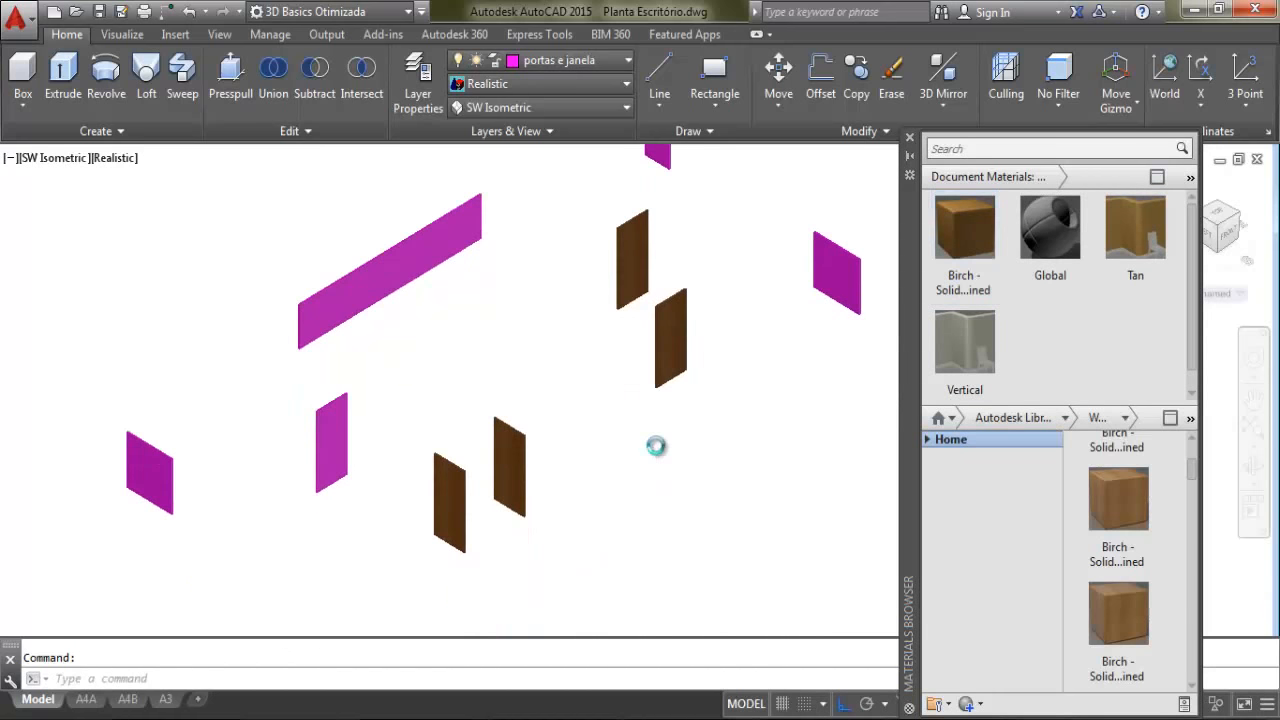
Examine the birch wood grain on the two parallel front doors and locate the door still without wood
scroll(456, 451, "up", 2)
scroll(385, 532, "up", 2)
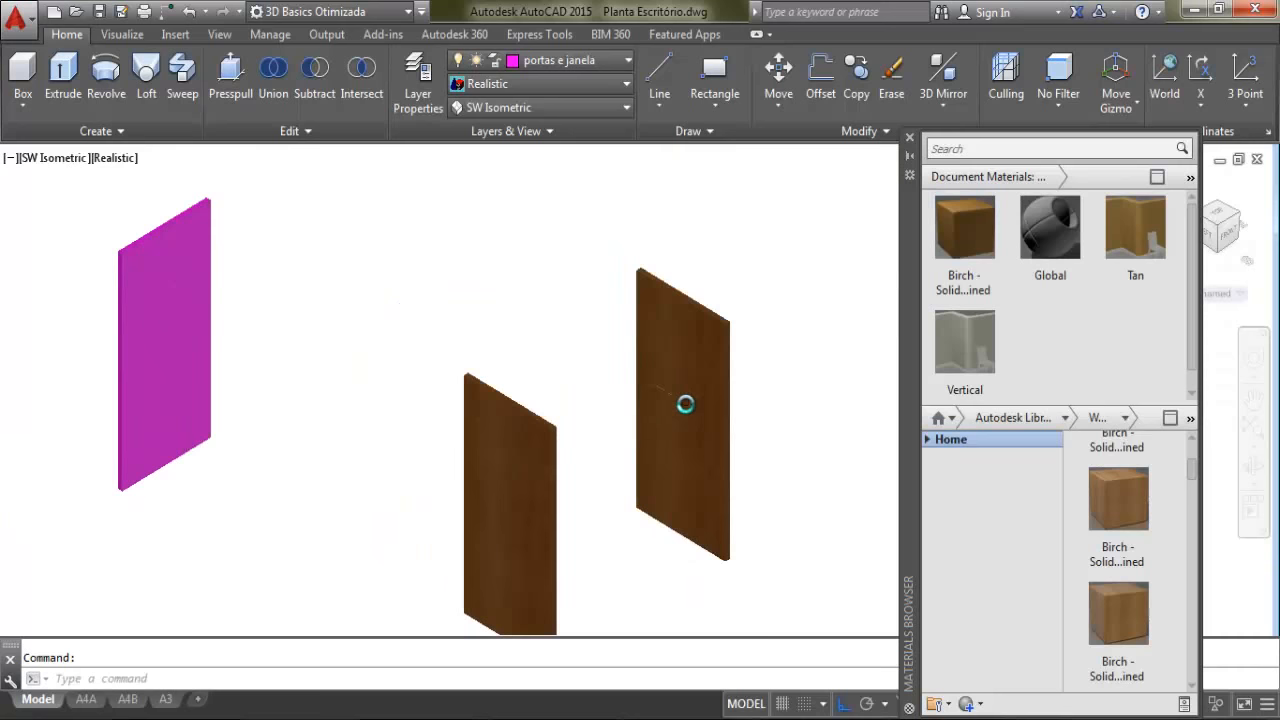
scroll(581, 532, "down", 4)
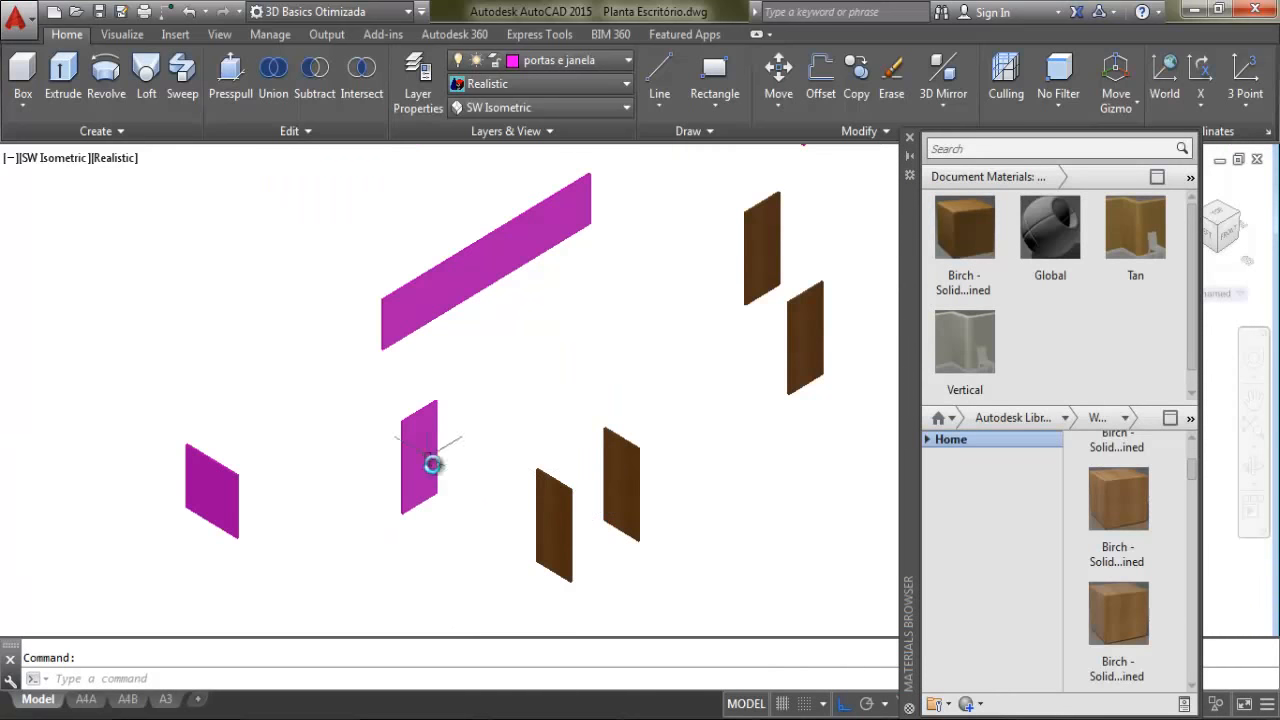
scroll(549, 503, "up", 2)
middle_click_drag(591, 517, 659, 405)
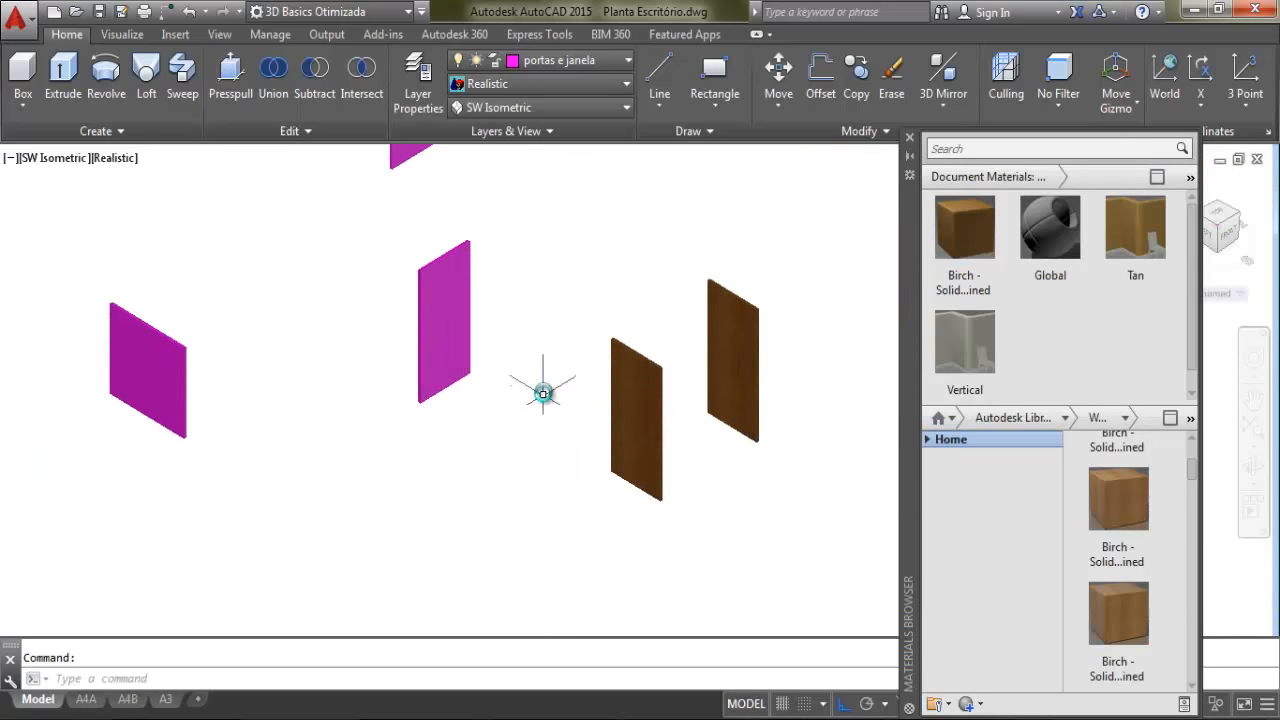
scroll(543, 380, "up", 2)
middle_click_drag(609, 366, 548, 400)
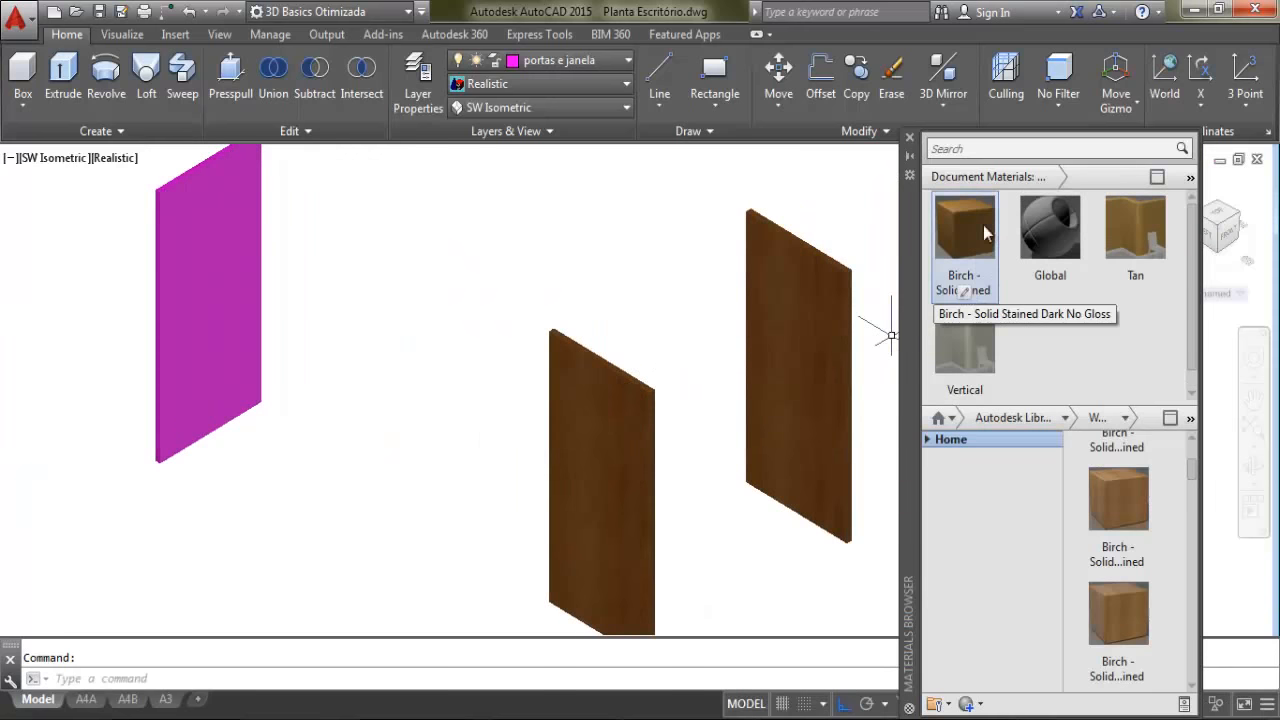
middle_click_drag(593, 327, 600, 277)
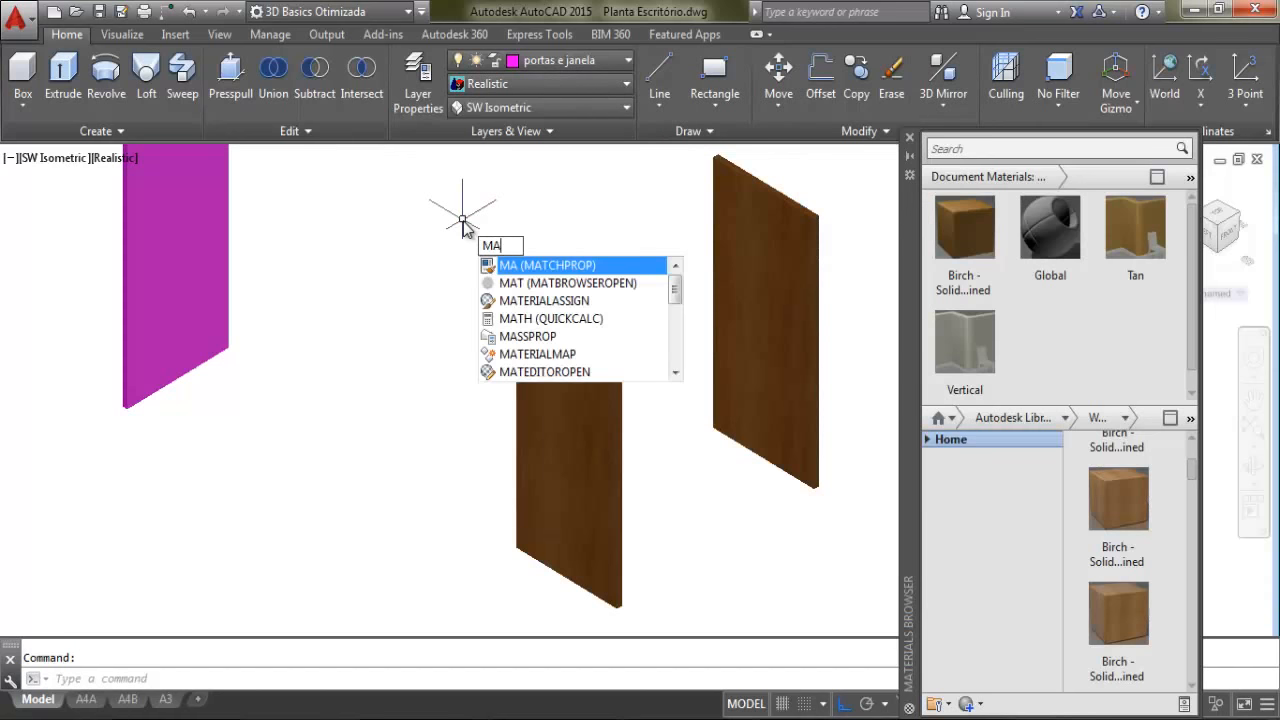
Match the properties of the nearest birch-finished front door onto the remaining magenta door with MATCHPROP
key("Return")
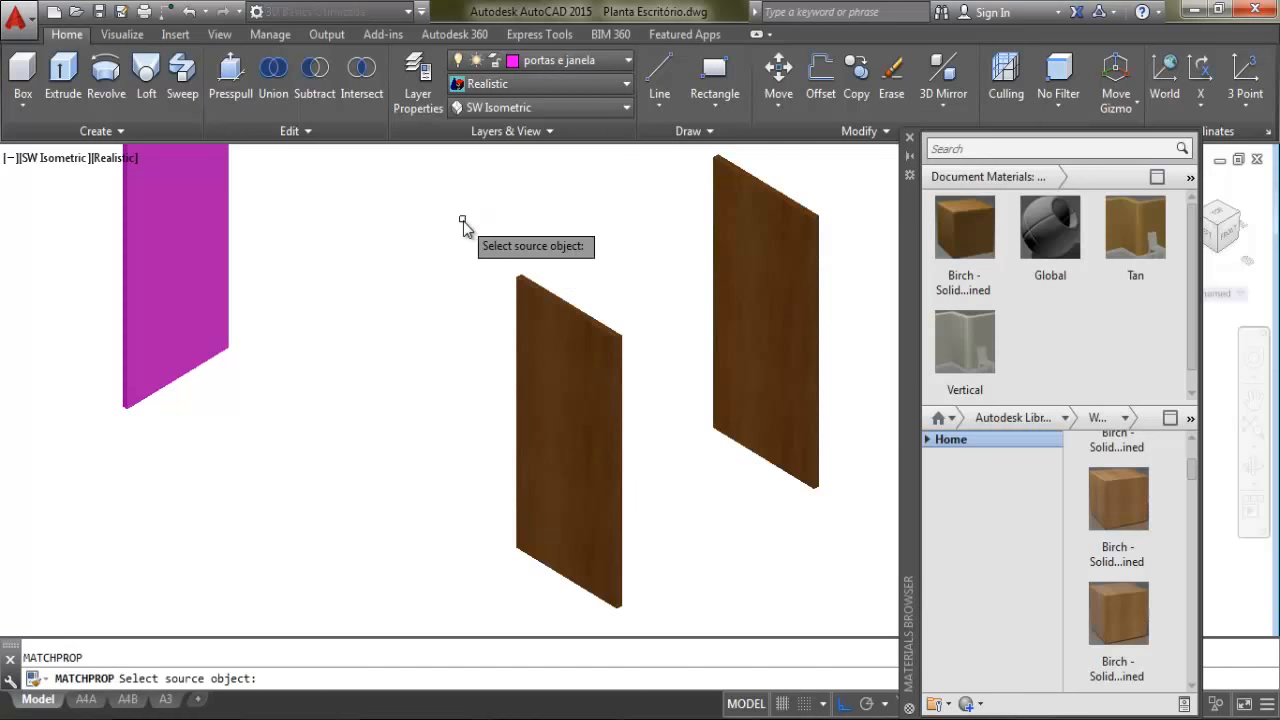
scroll(569, 371, "down", 2)
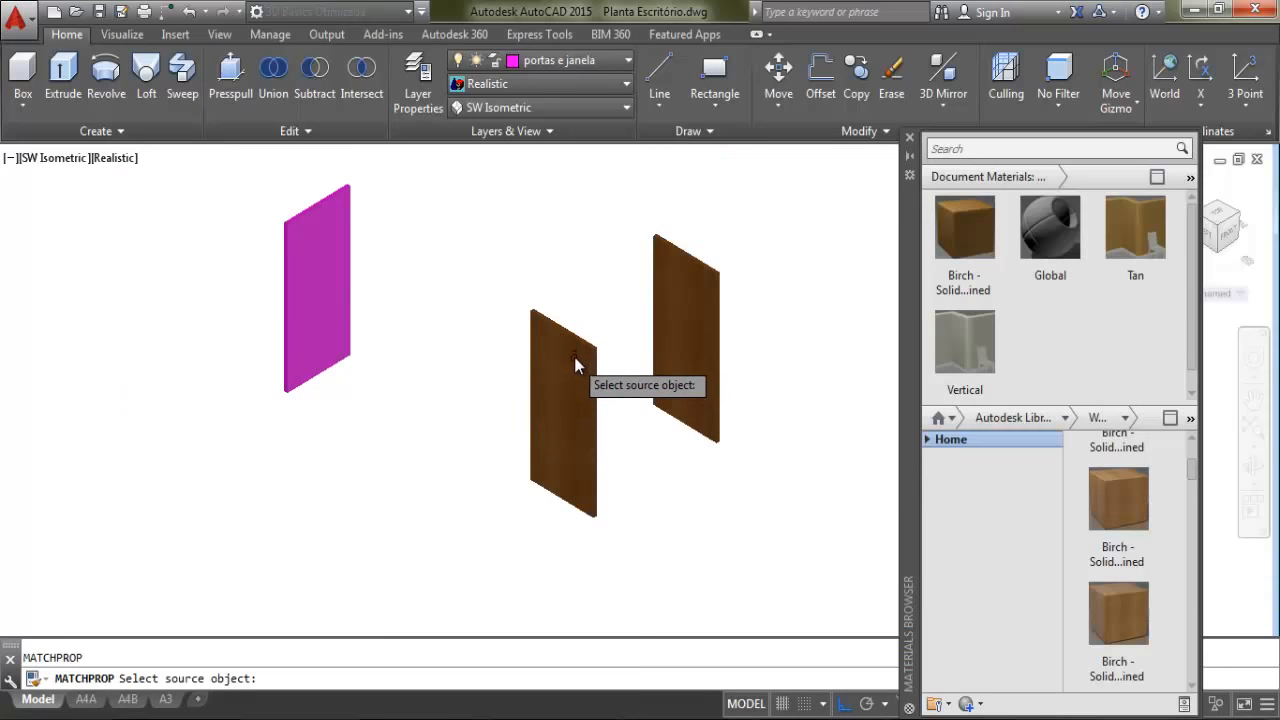
left_click(574, 353)
middle_click_drag(528, 286, 546, 320)
left_click(350, 279)
scroll(529, 365, "down", 2)
middle_click_drag(539, 384, 460, 489)
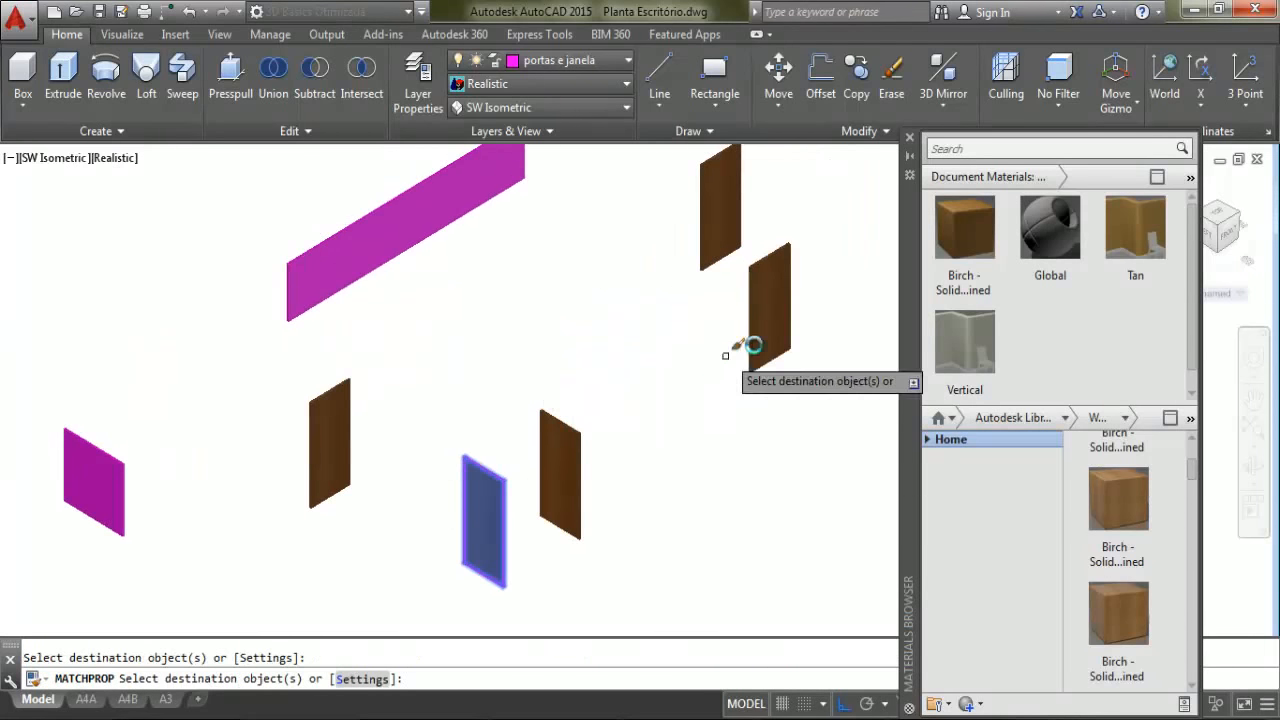
key("Escape")
Examine the birch finish on the three front doors, then review the whole set of isolated doors and windows
scroll(470, 549, "up", 3)
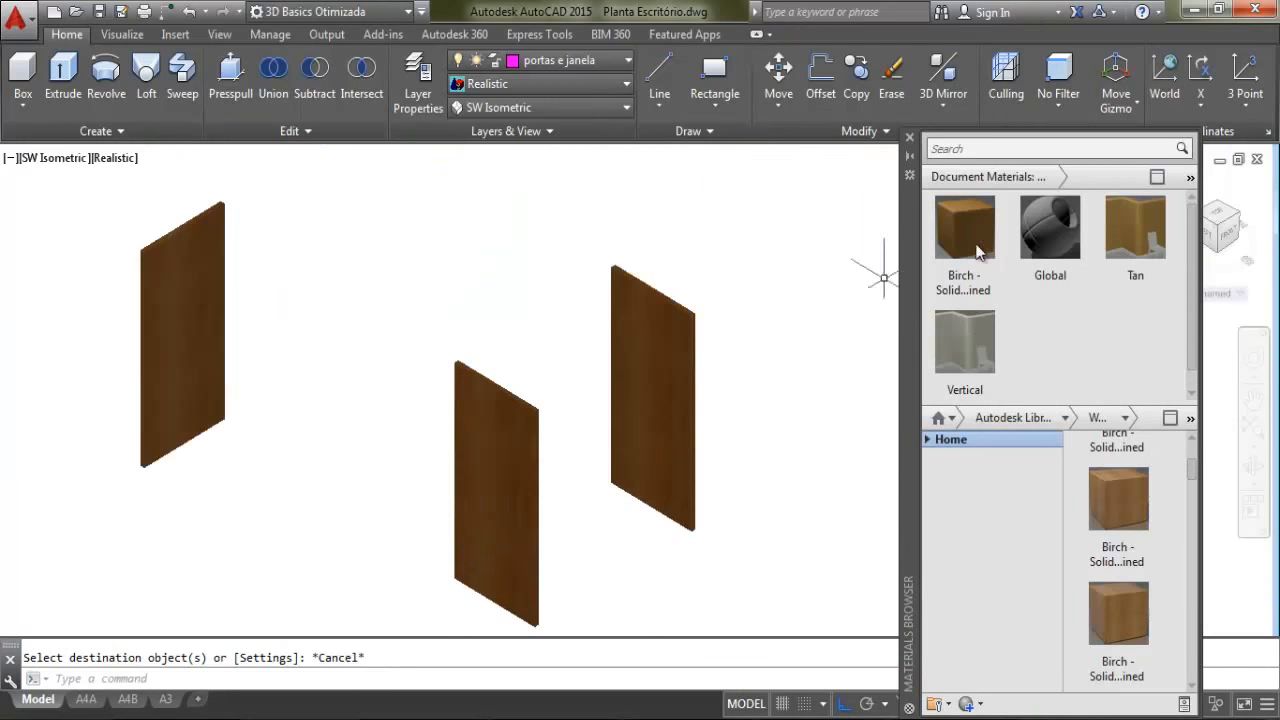
scroll(543, 557, "up", 2)
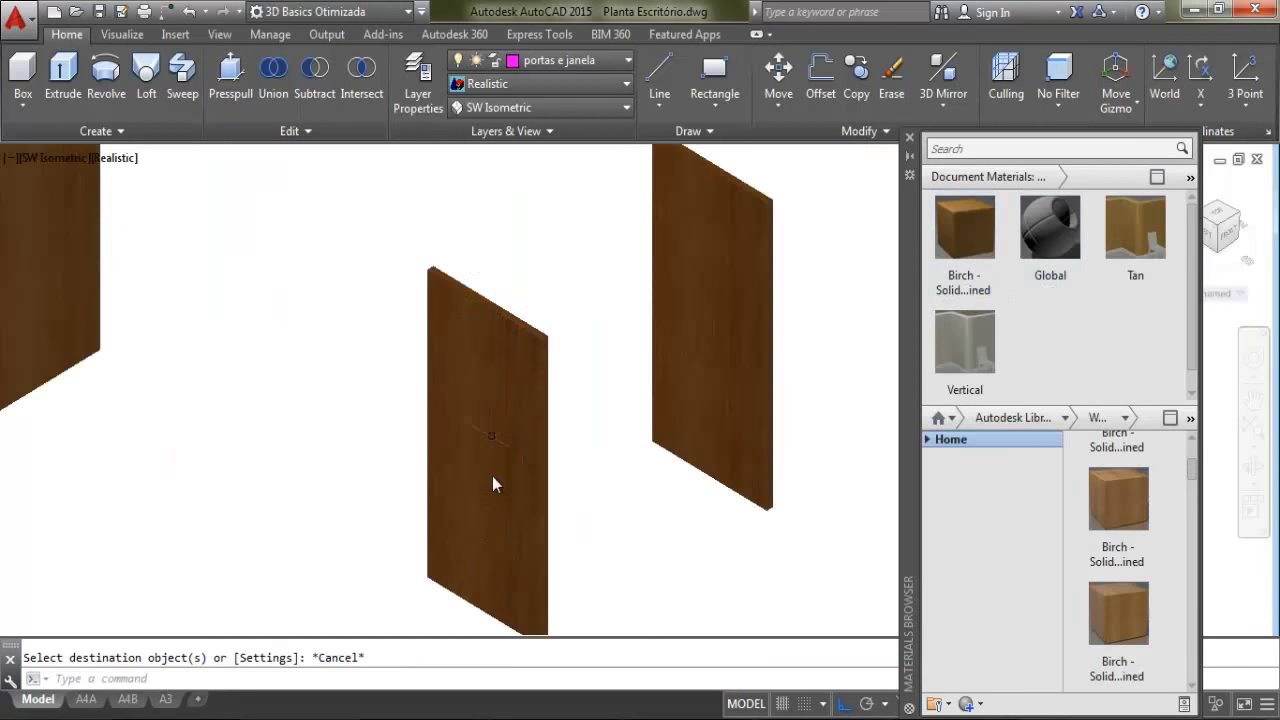
middle_click_drag(491, 549, 517, 463)
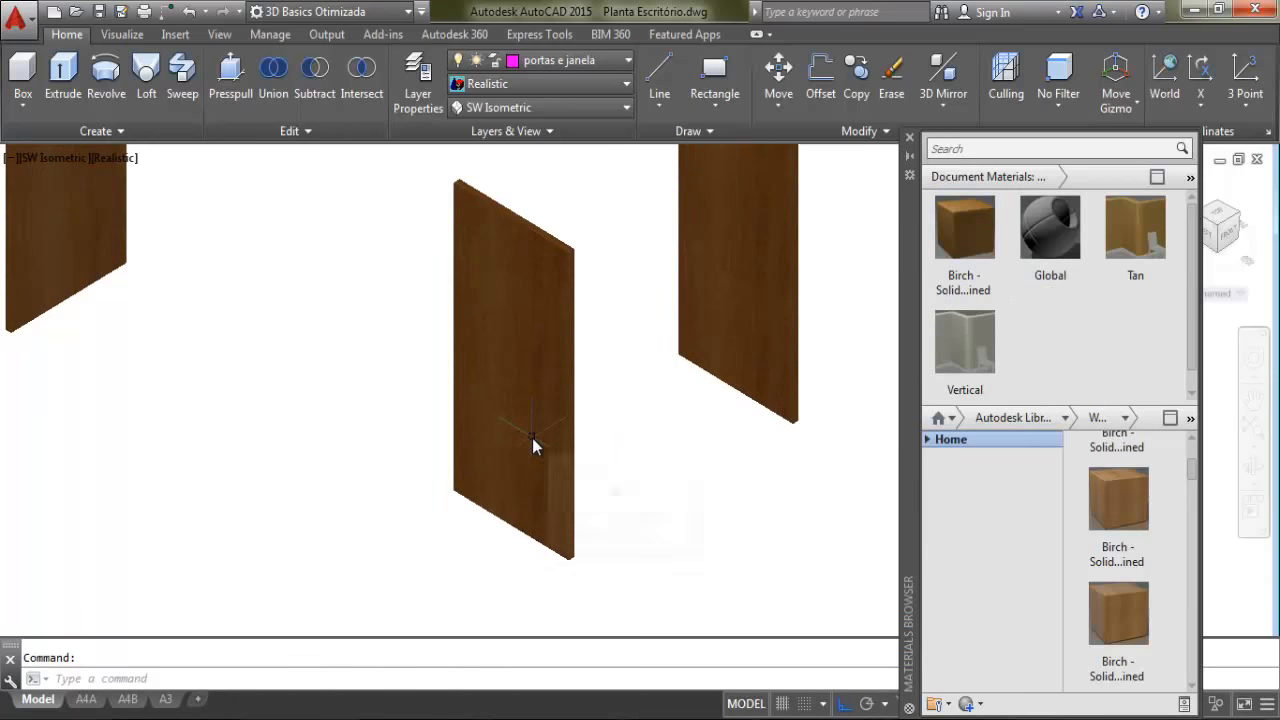
scroll(532, 438, "down", 2)
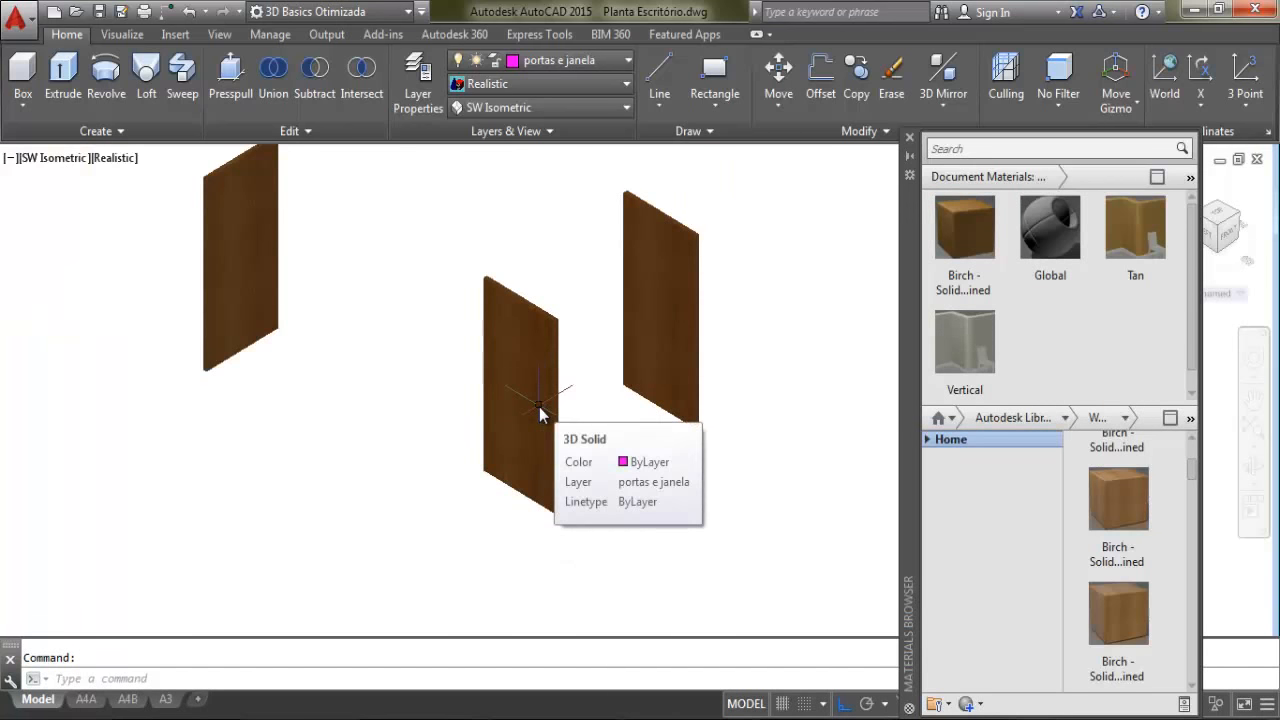
scroll(601, 466, "down", 3)
middle_click_drag(535, 307, 491, 402)
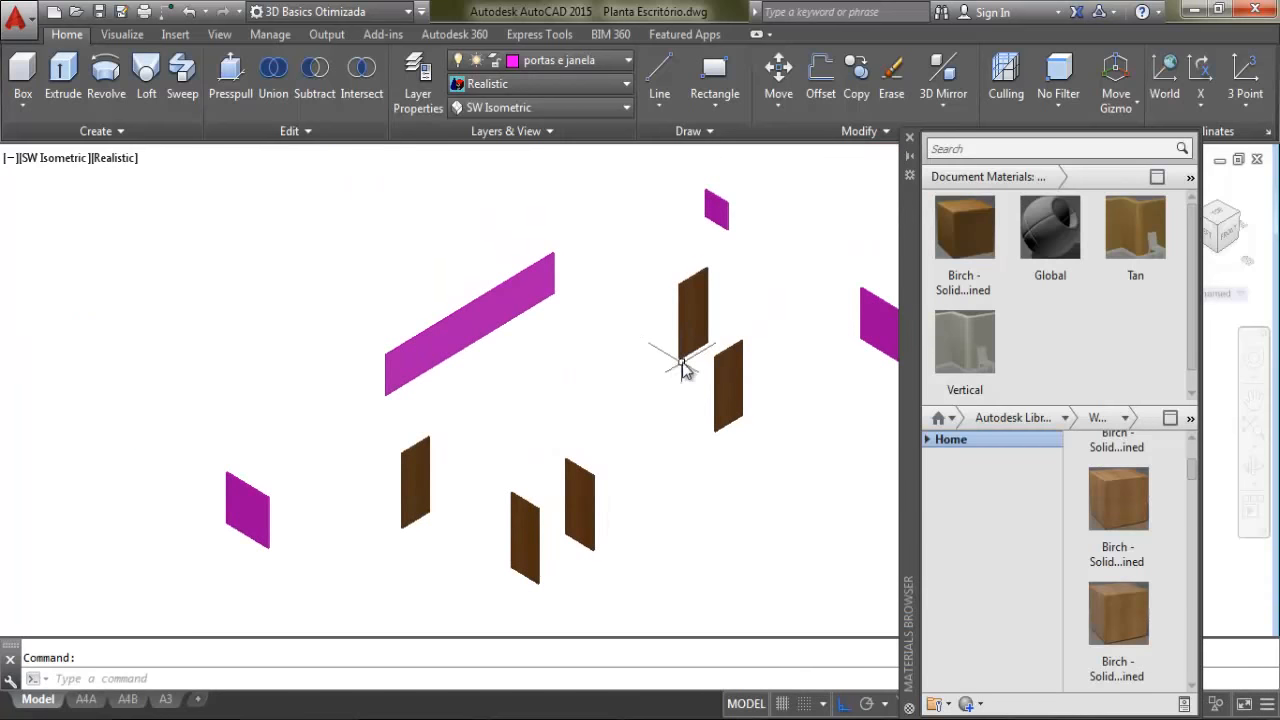
middle_click_drag(682, 366, 567, 387)
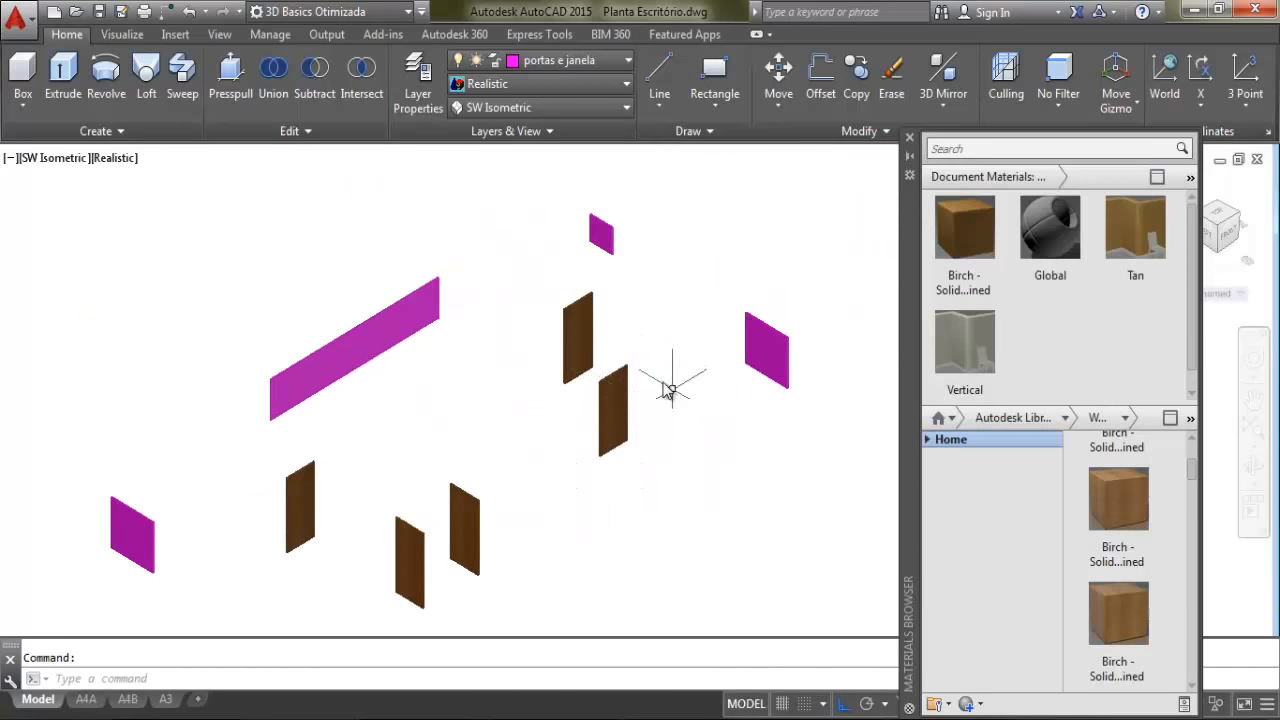
middle_click_drag(671, 388, 632, 348)
scroll(1106, 296, "down", 1)
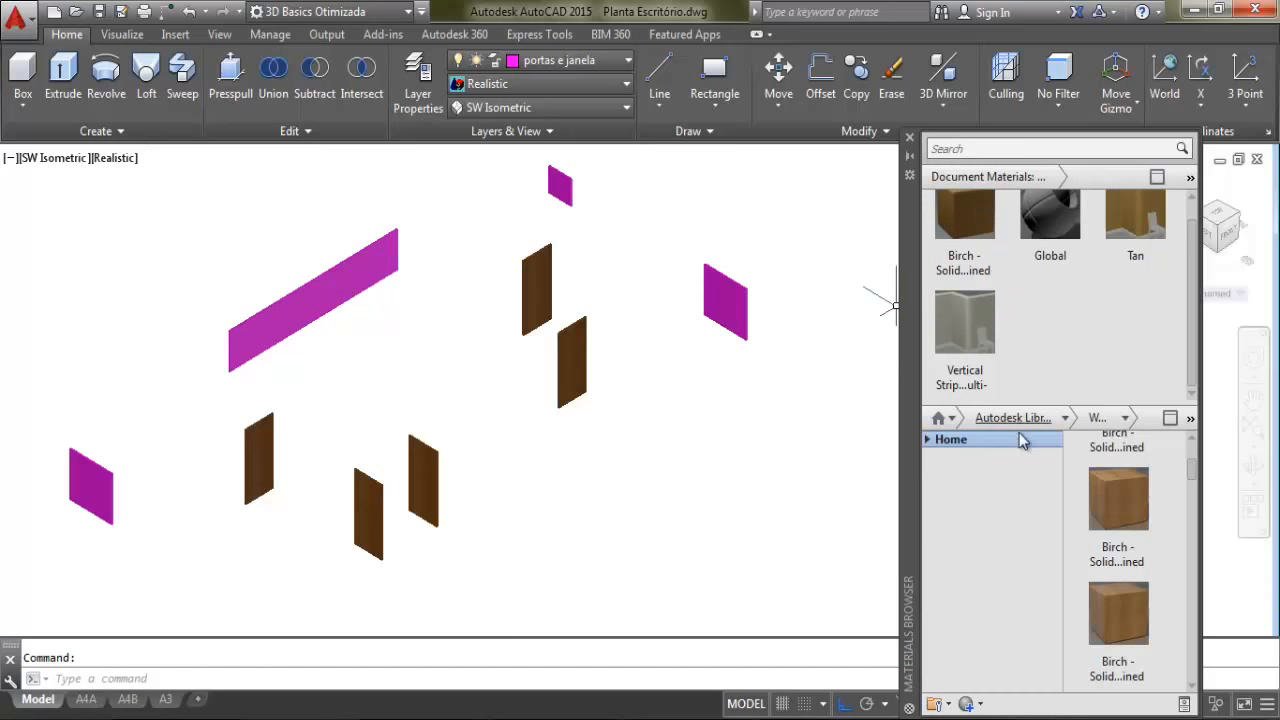
Show the Glass category of the Autodesk Library in the materials browser
left_click(1066, 418)
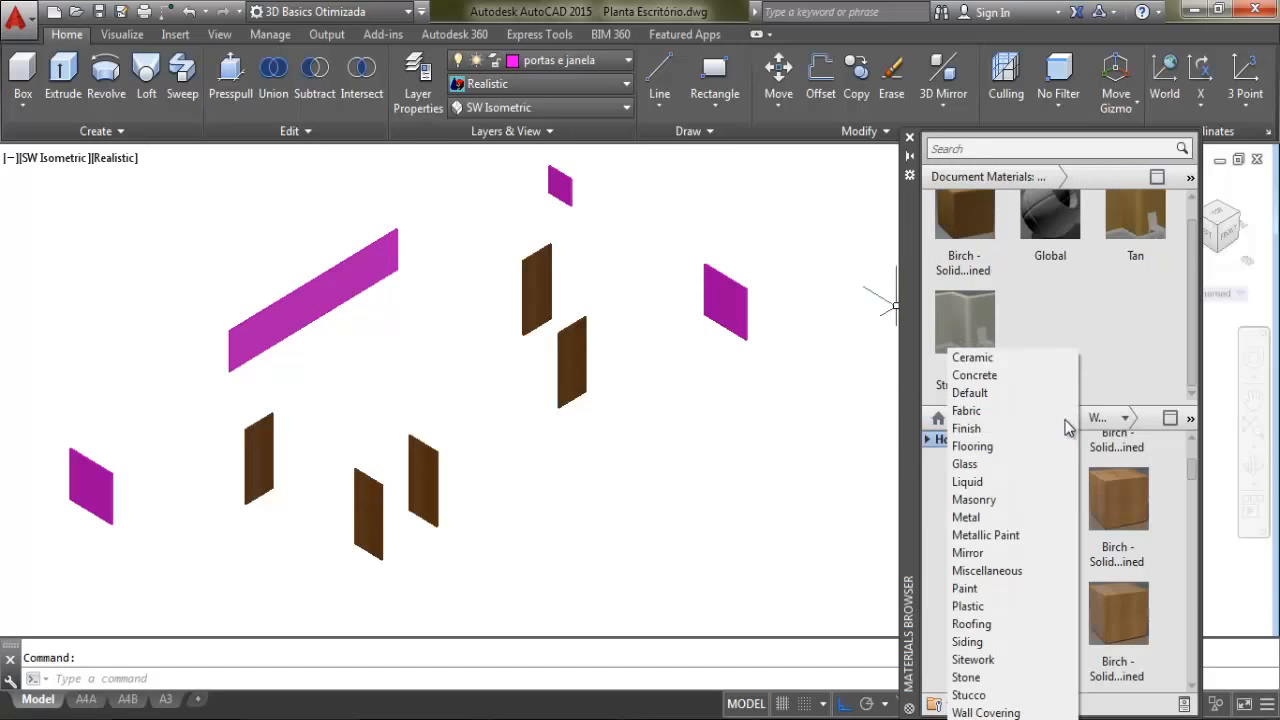
left_click(982, 466)
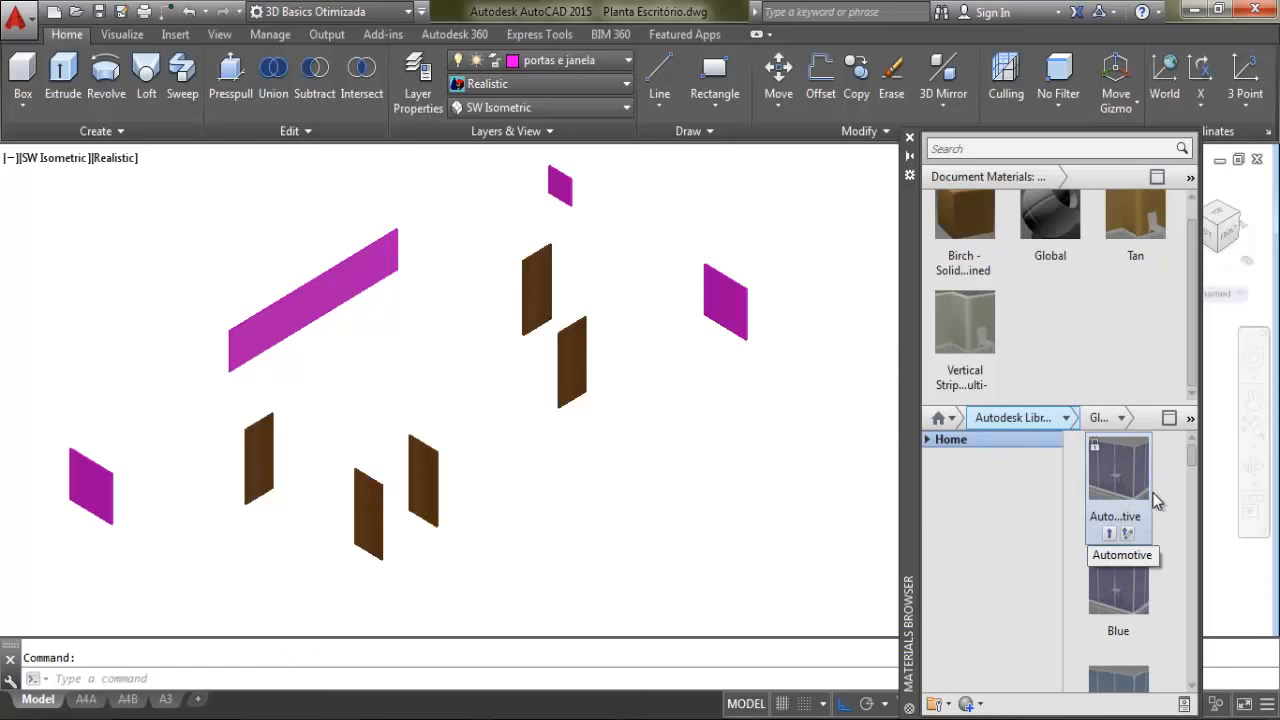
mouse_move(1192, 462)
left_mouse_down()
mouse_move(1196, 505)
mouse_move(1200, 462)
left_mouse_up()
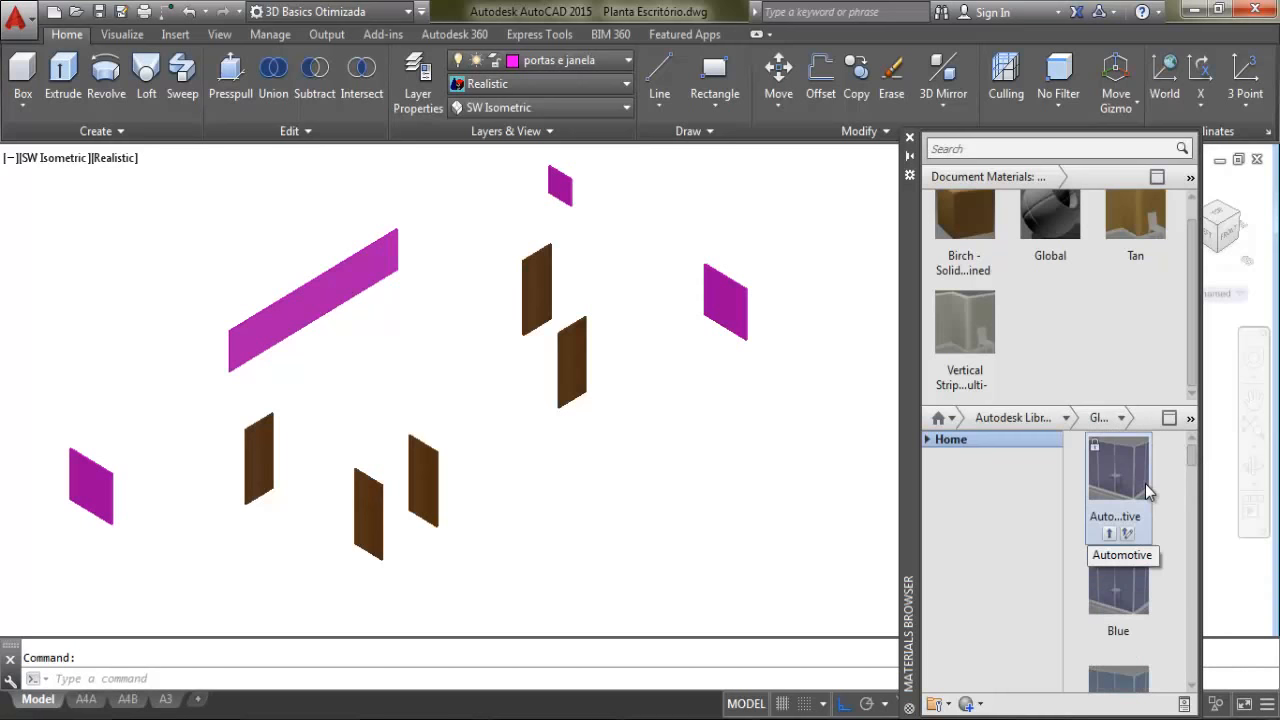
Apply the library's Automotive glass material to the magenta window beyond the two rear doors and inspect its color
mouse_move(1140, 473)
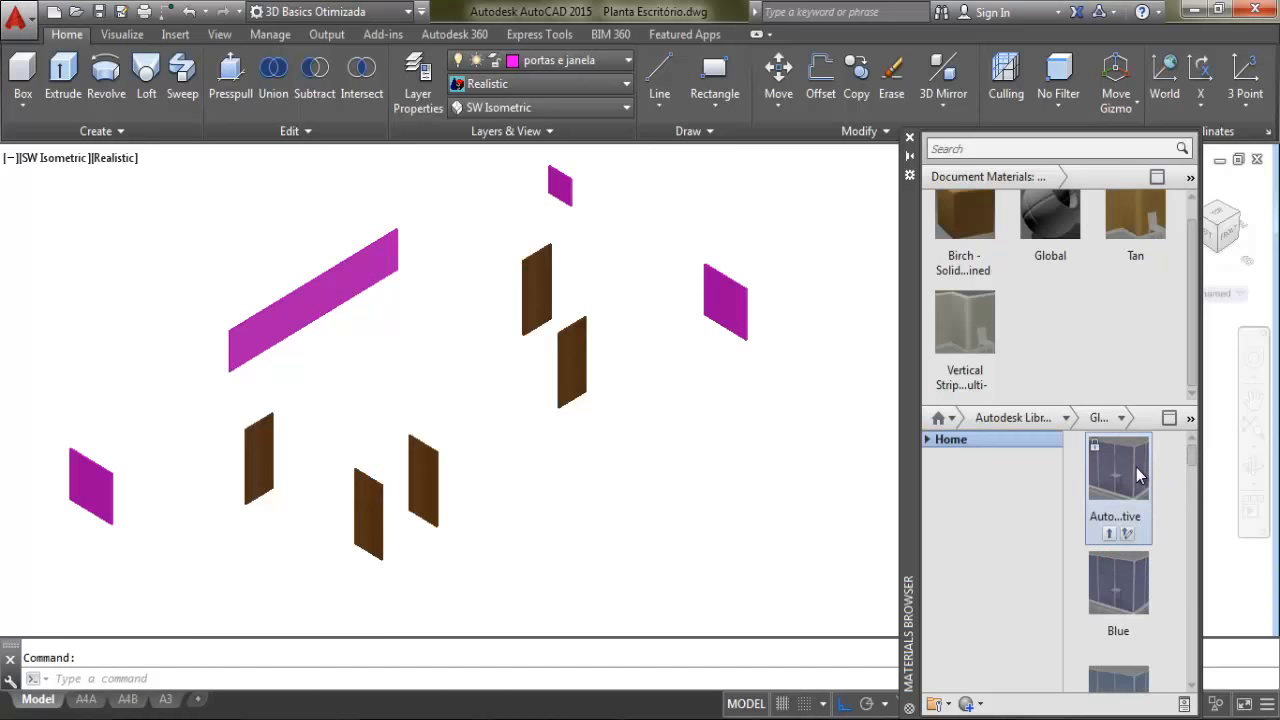
scroll(749, 306, "up", 3)
middle_click_drag(749, 306, 730, 443)
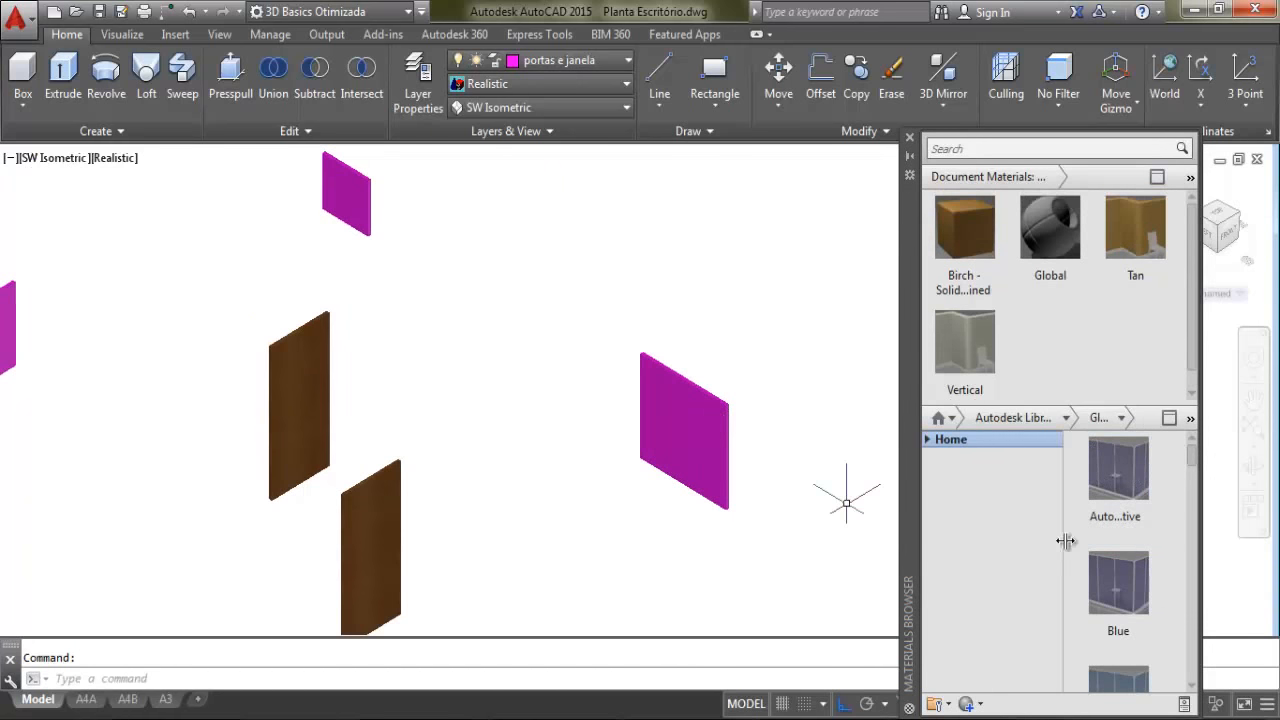
mouse_move(1134, 478)
left_click_drag(1134, 478, 692, 409)
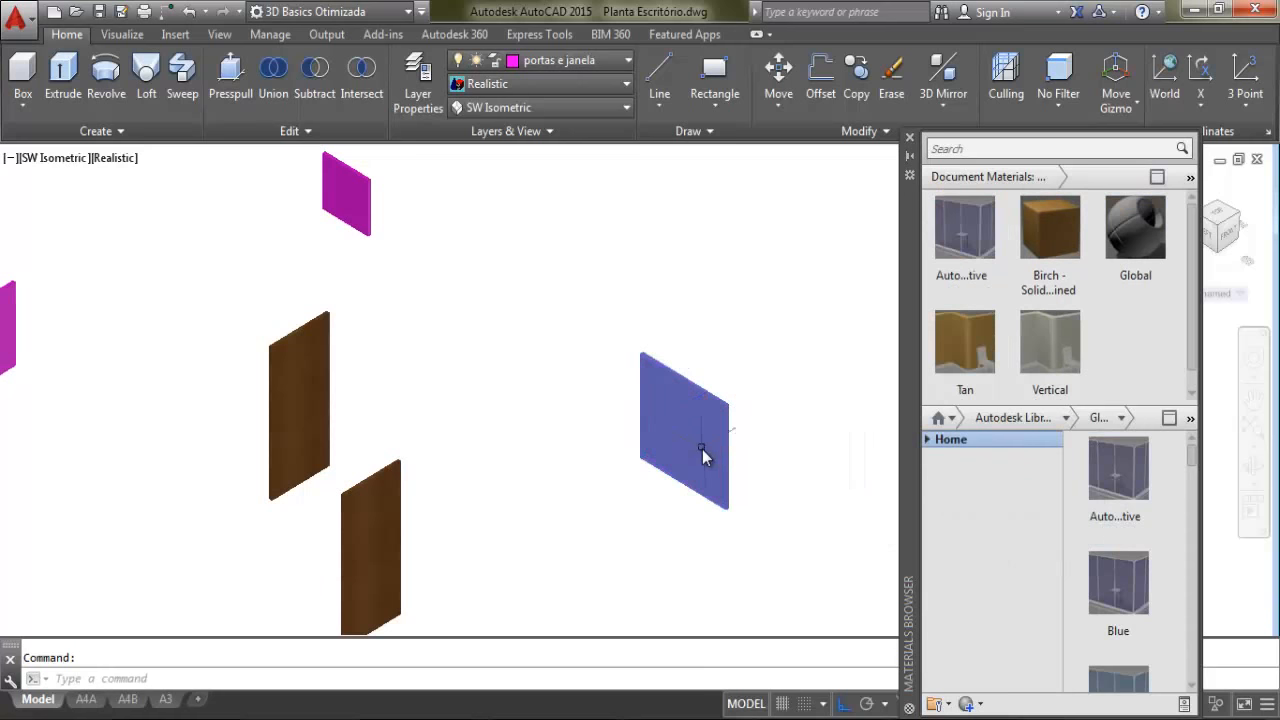
scroll(710, 446, "up", 4)
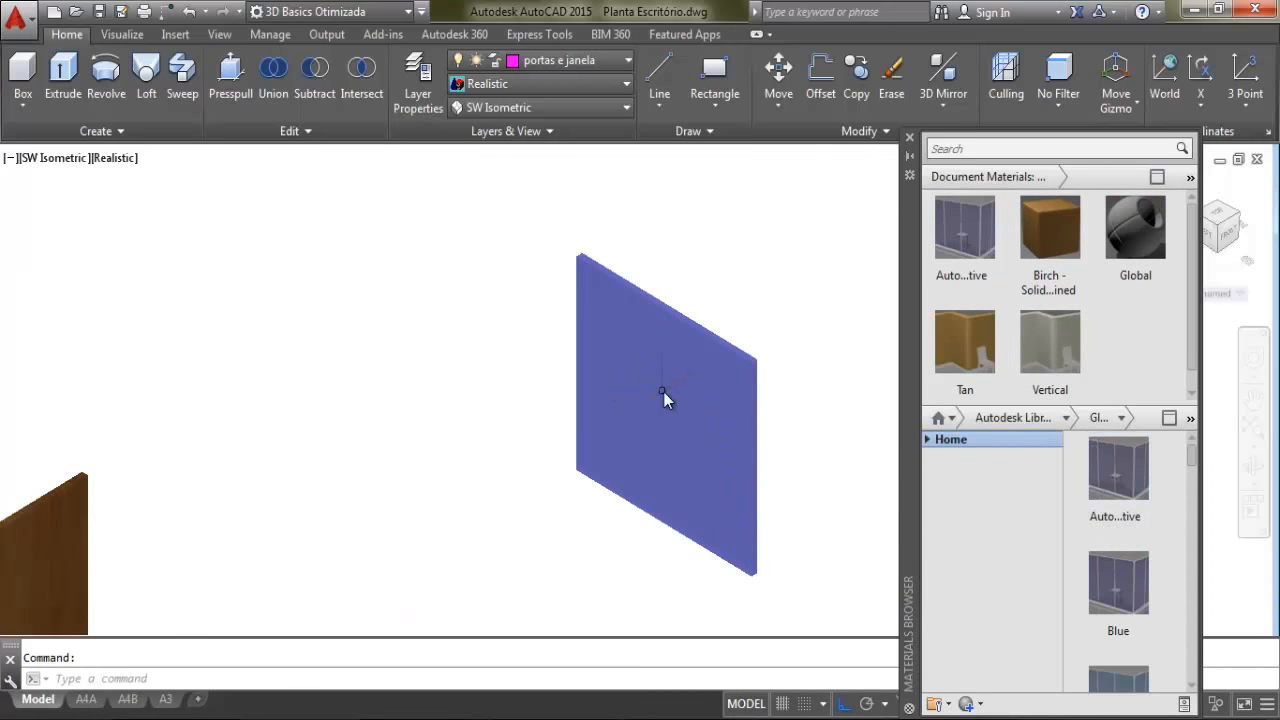
scroll(648, 391, "up", 2)
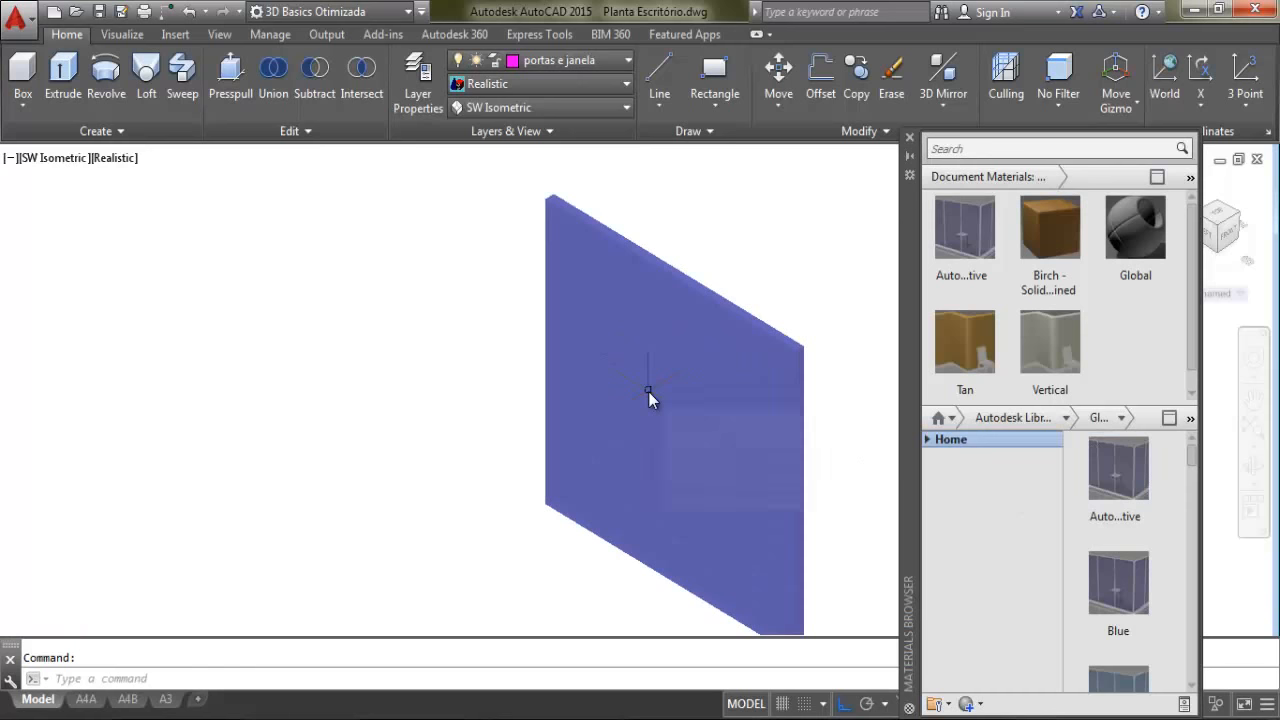
scroll(702, 393, "down", 2)
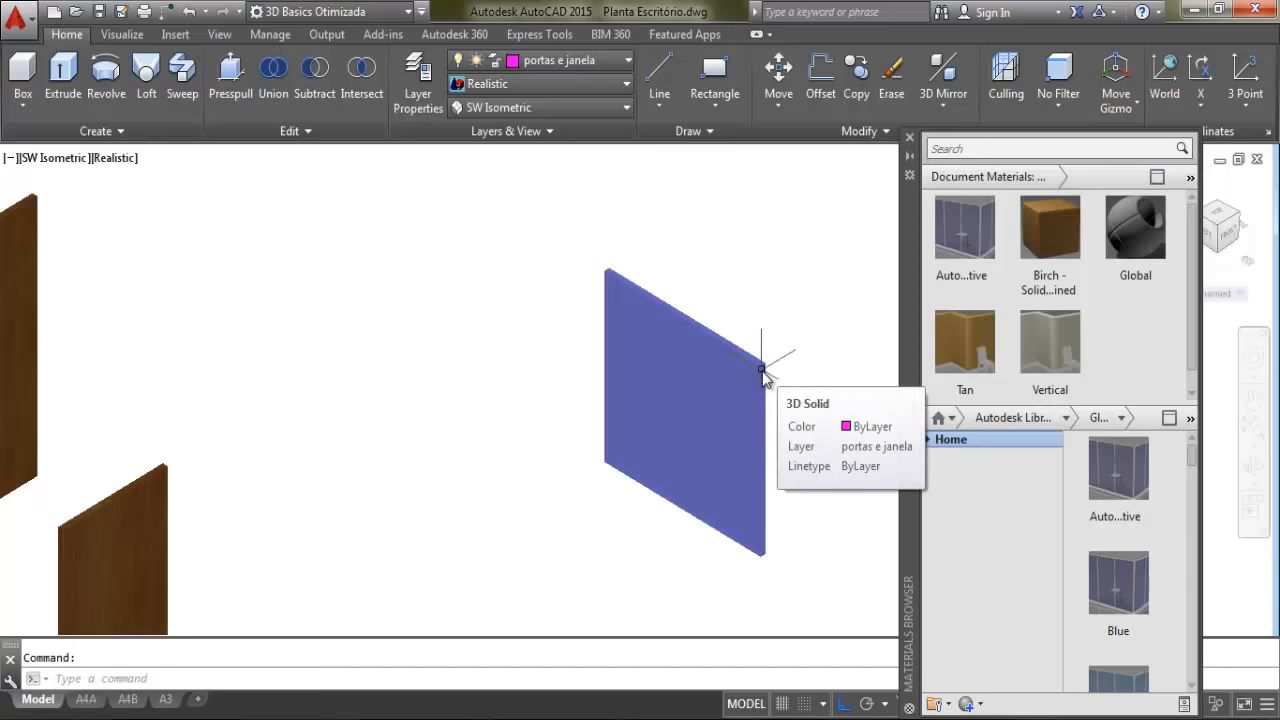
scroll(696, 338, "up", 2)
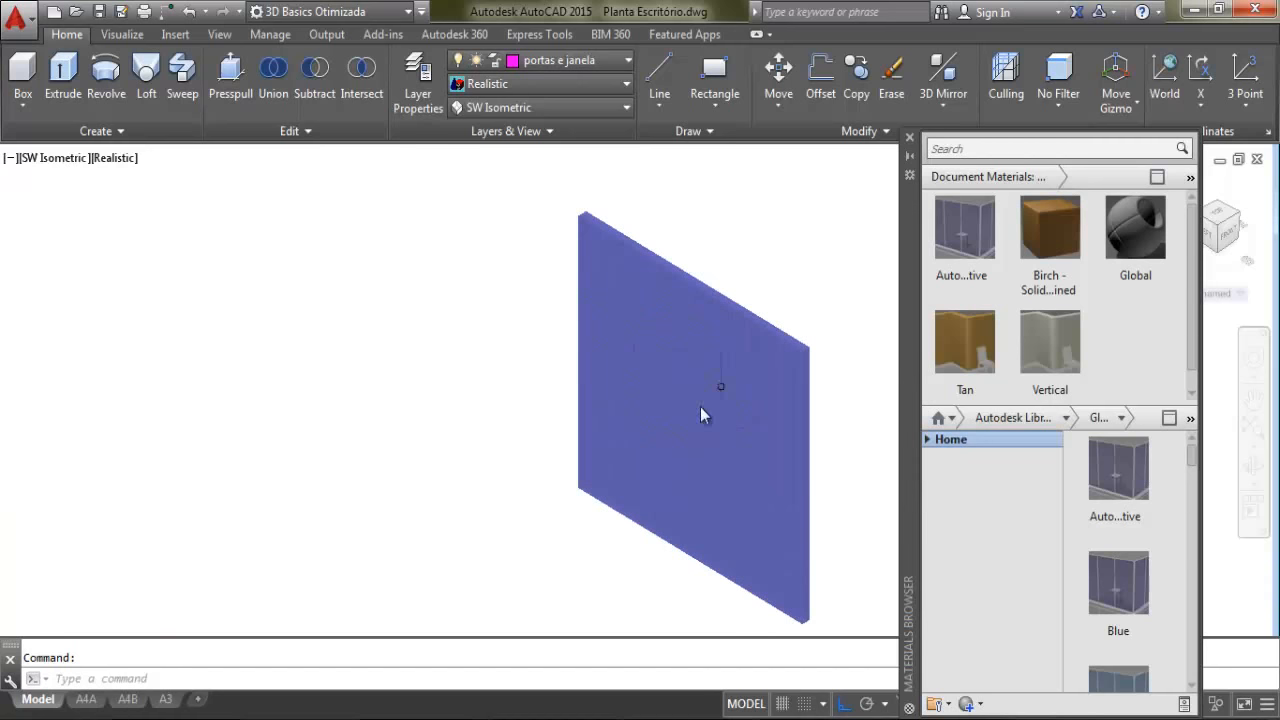
middle_click_drag(705, 428, 668, 394)
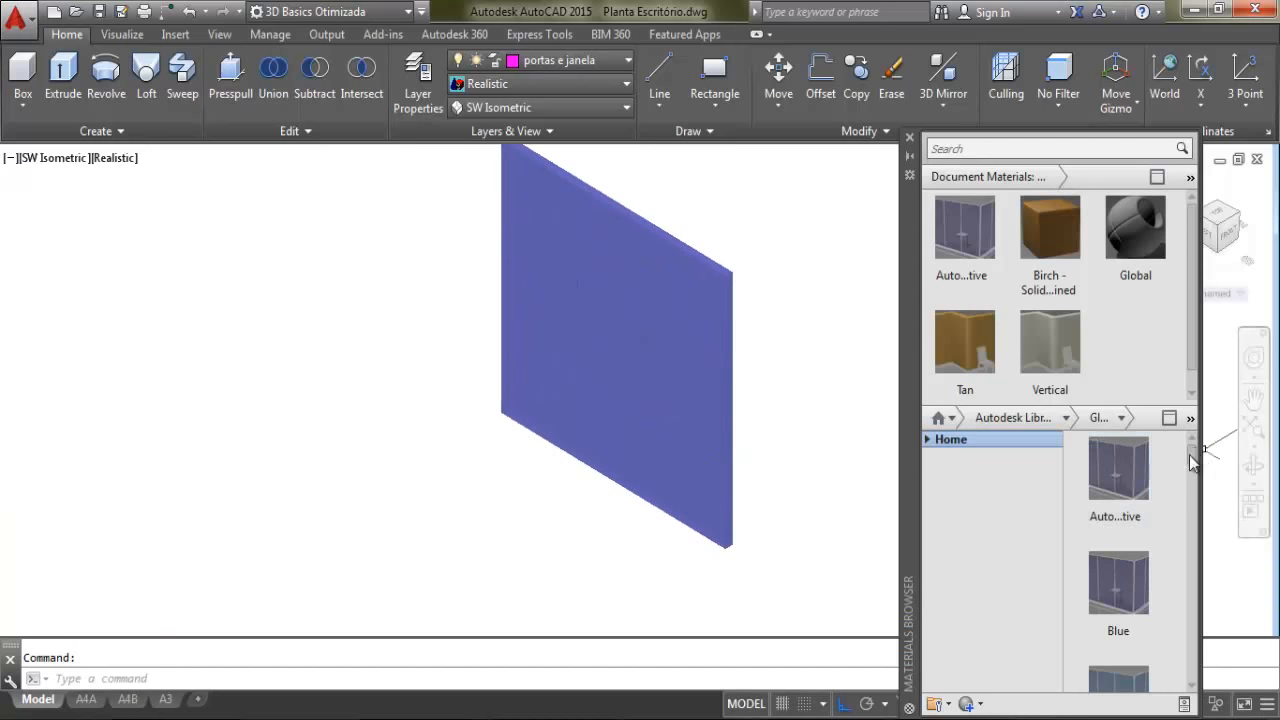
Replace the Automotive glass on that window with the library's Blue-Green glass material
left_click_drag(1193, 465, 1194, 480)
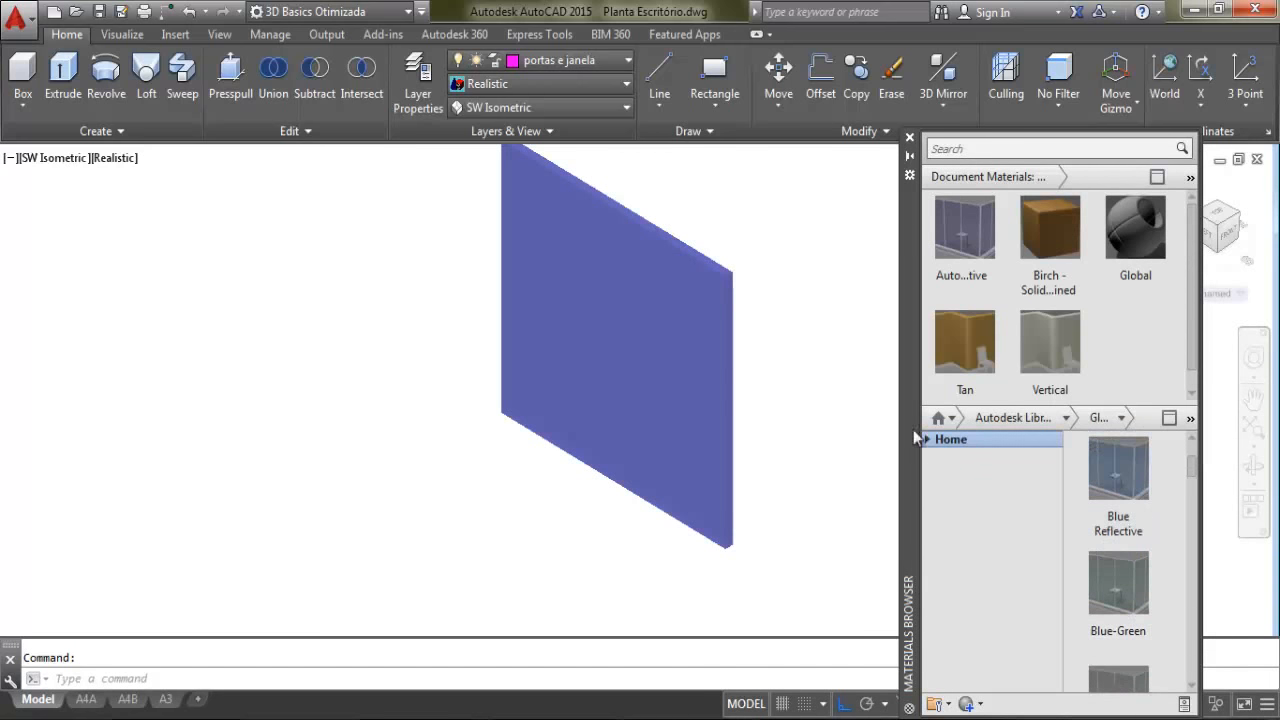
left_click_drag(1128, 580, 680, 368)
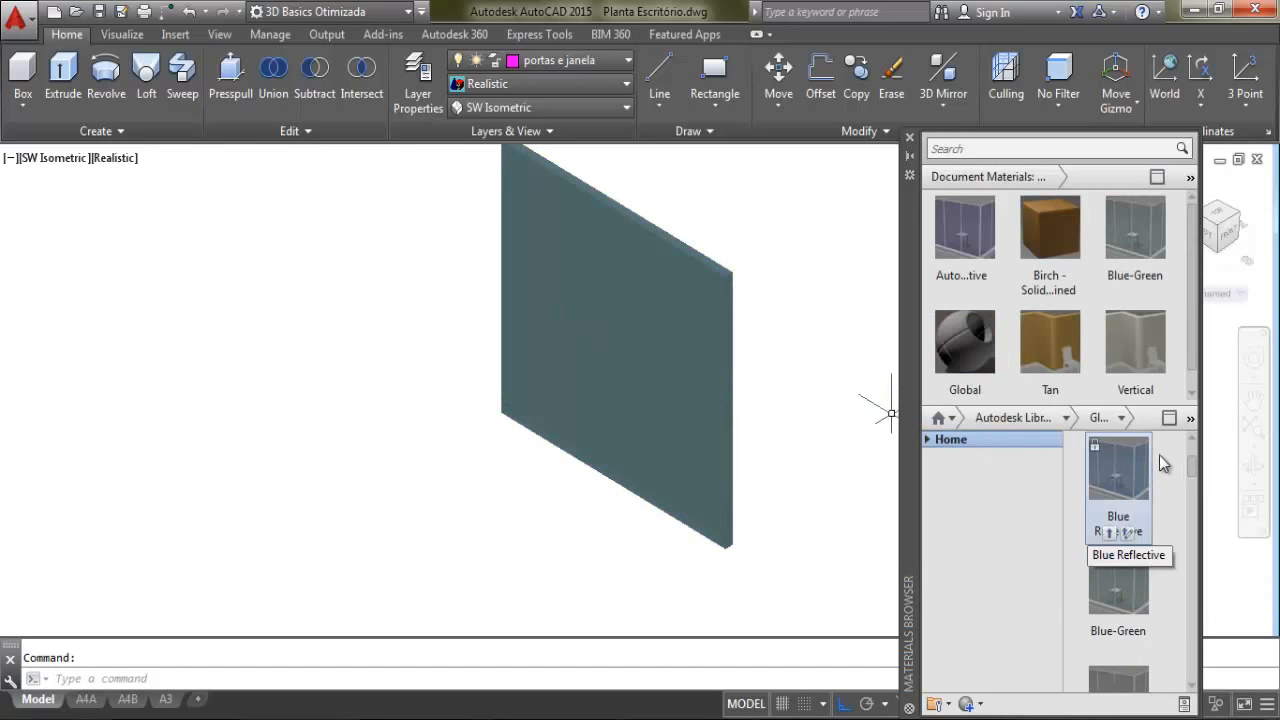
mouse_move(1194, 466)
left_mouse_down()
mouse_move(1191, 482)
mouse_move(1191, 452)
left_mouse_up()
Delete the Automotive glass material from the document materials
scroll(754, 374, "down", 5)
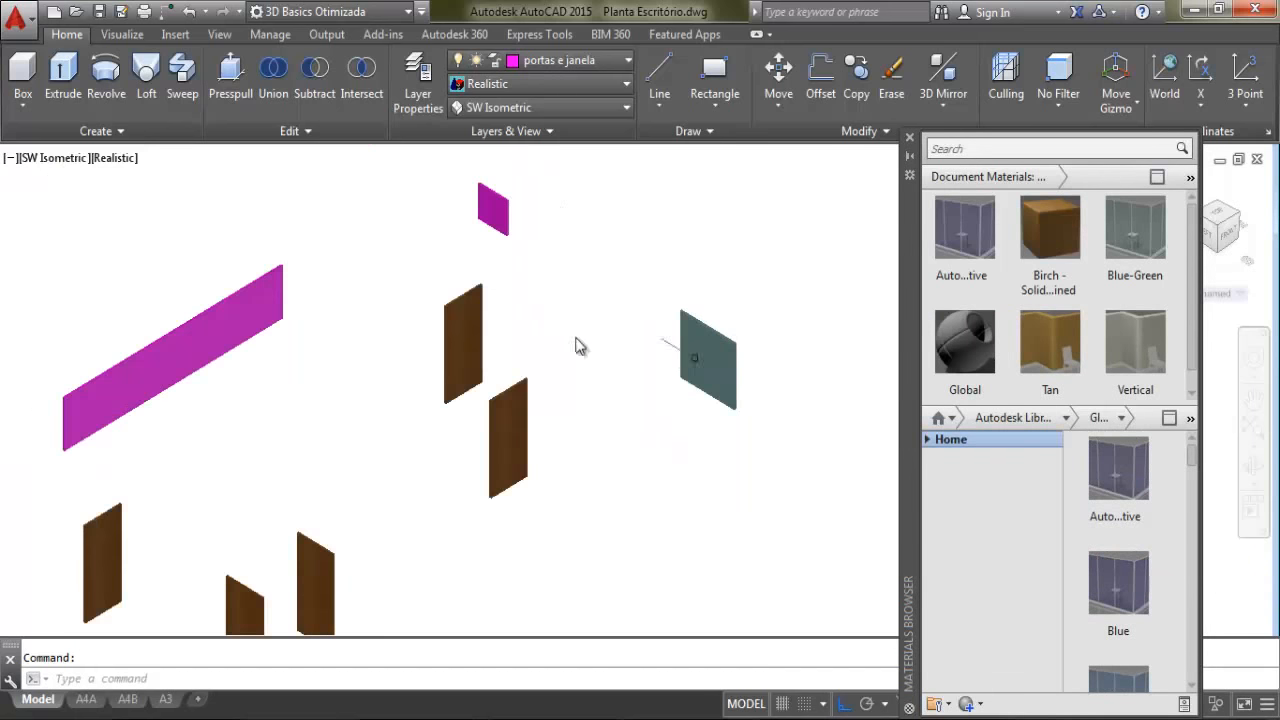
middle_click_drag(417, 249, 525, 313)
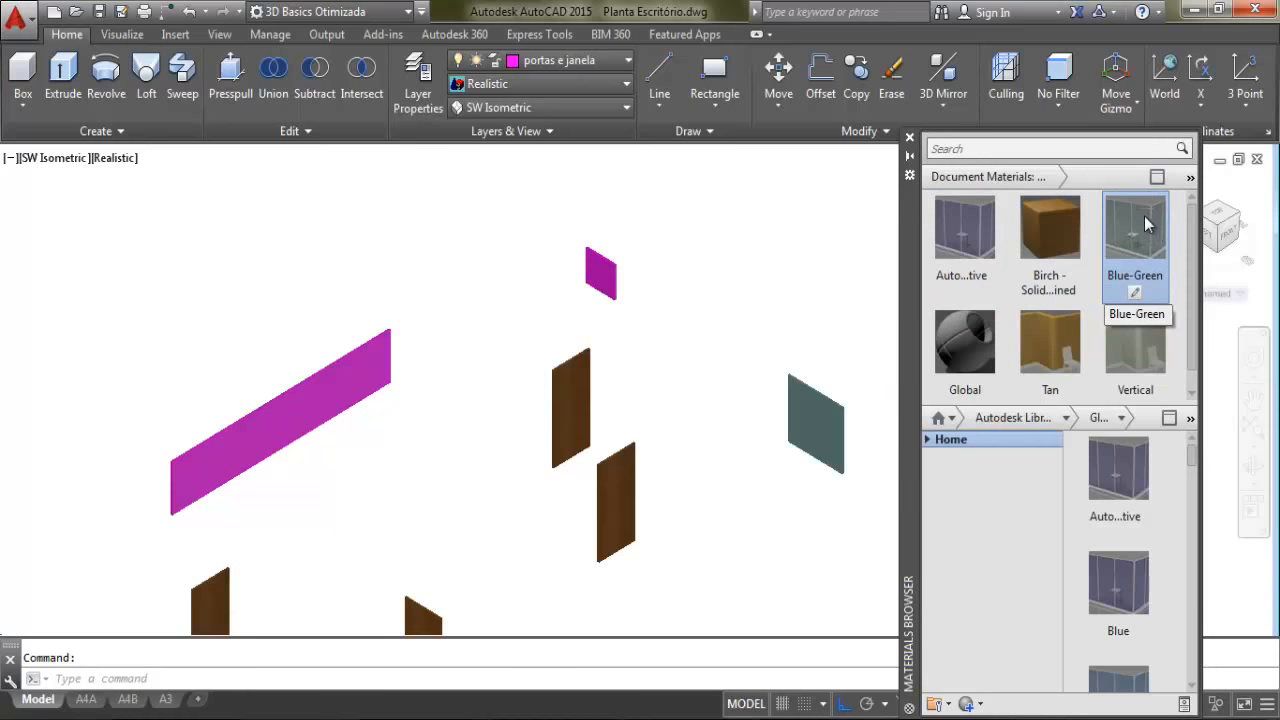
right_click(965, 232)
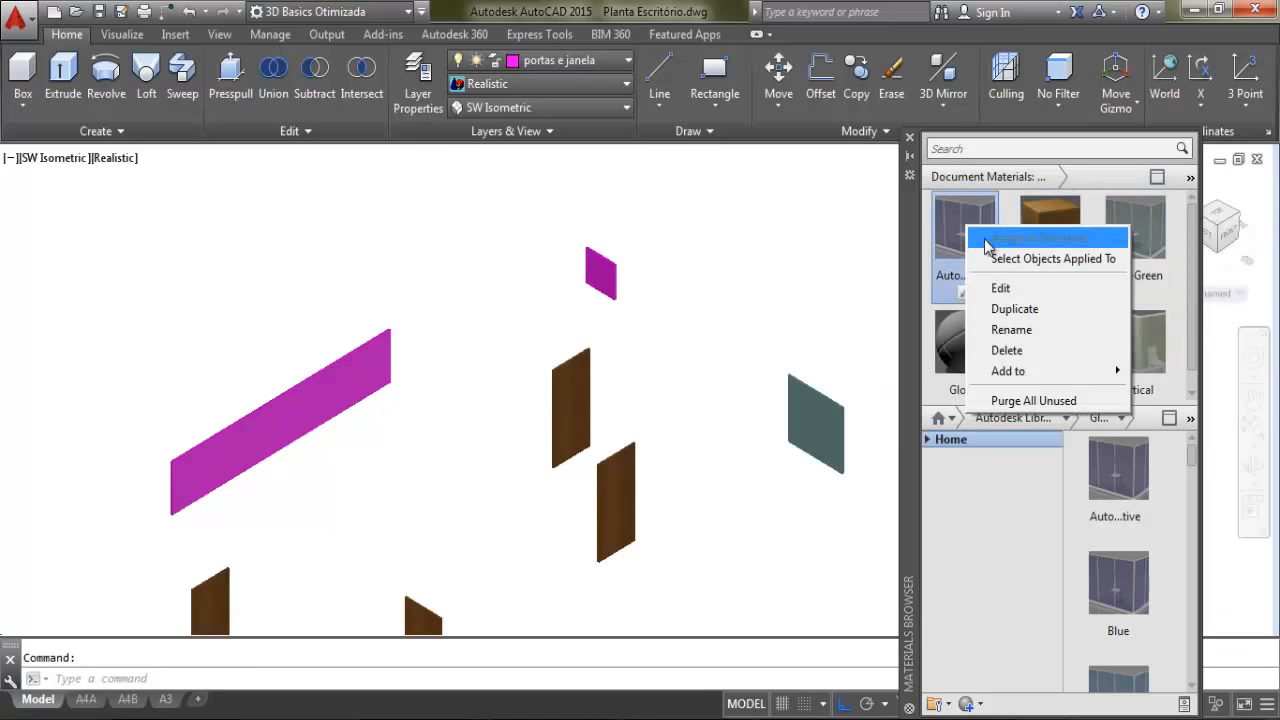
left_click(1026, 350)
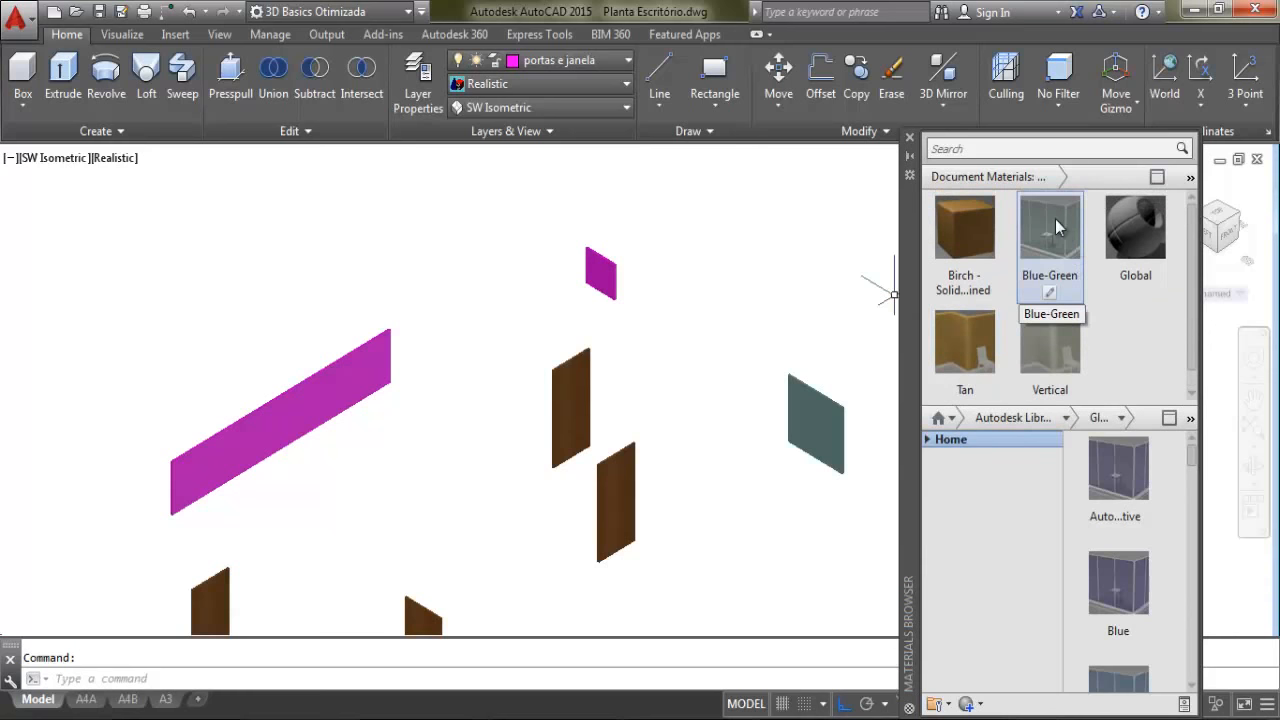
Apply the document's Blue-Green glass to the small rear window and the square magenta window at the model's front end
left_click_drag(1057, 237, 600, 268)
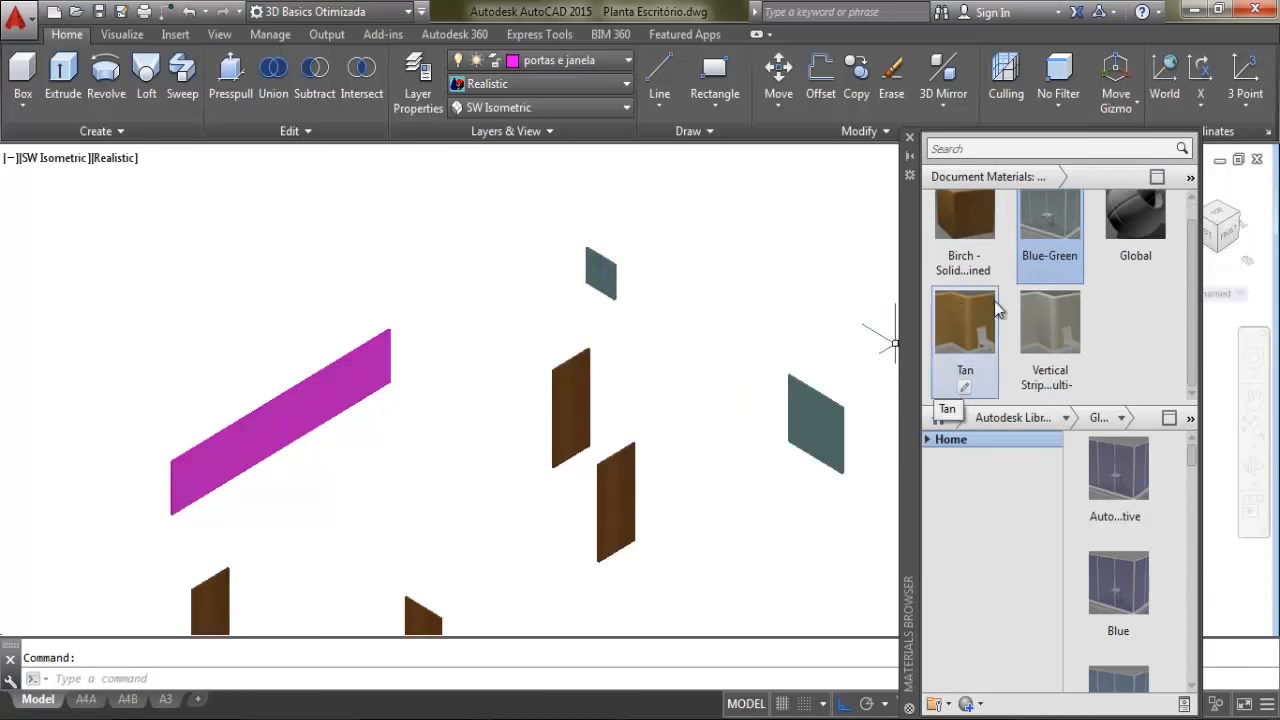
scroll(807, 347, "down", 2)
middle_click_drag(523, 435, 597, 346)
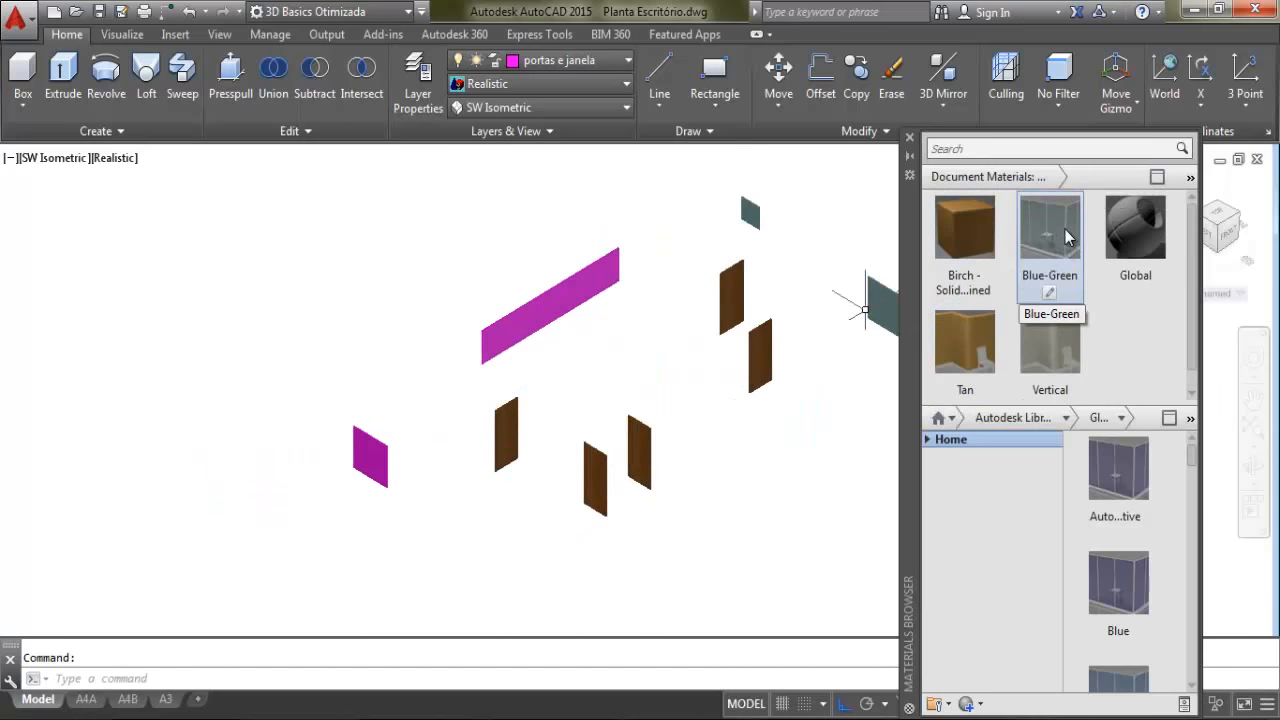
left_click_drag(1065, 236, 365, 452)
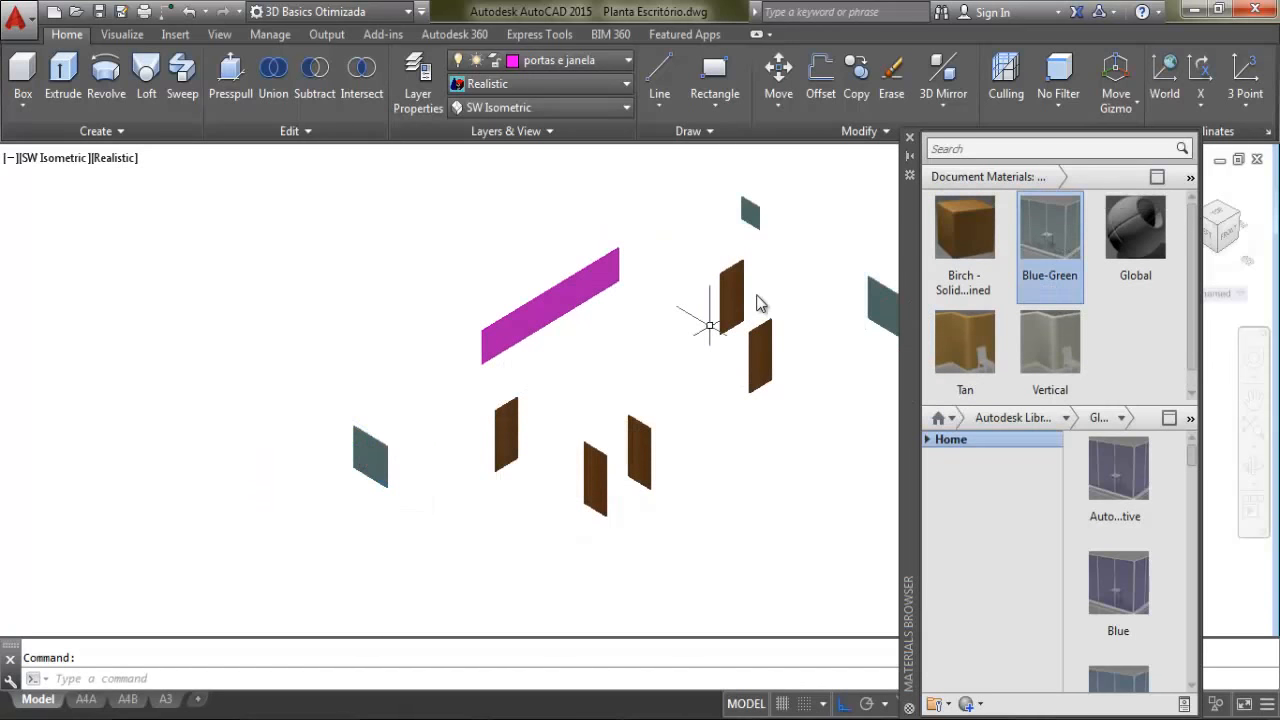
Apply the library's Dark Bronze glass material to the long magenta window and close the Materials Browser
scroll(710, 322, "up", 2)
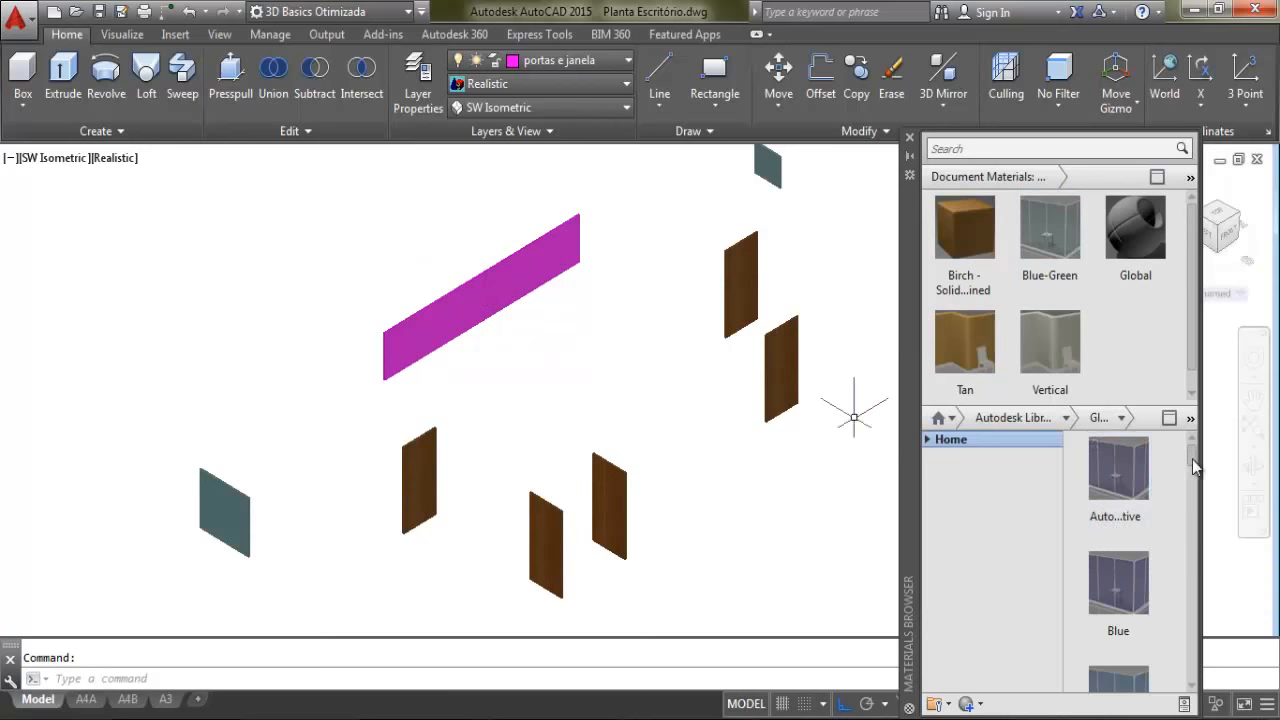
left_click_drag(1193, 459, 1193, 515)
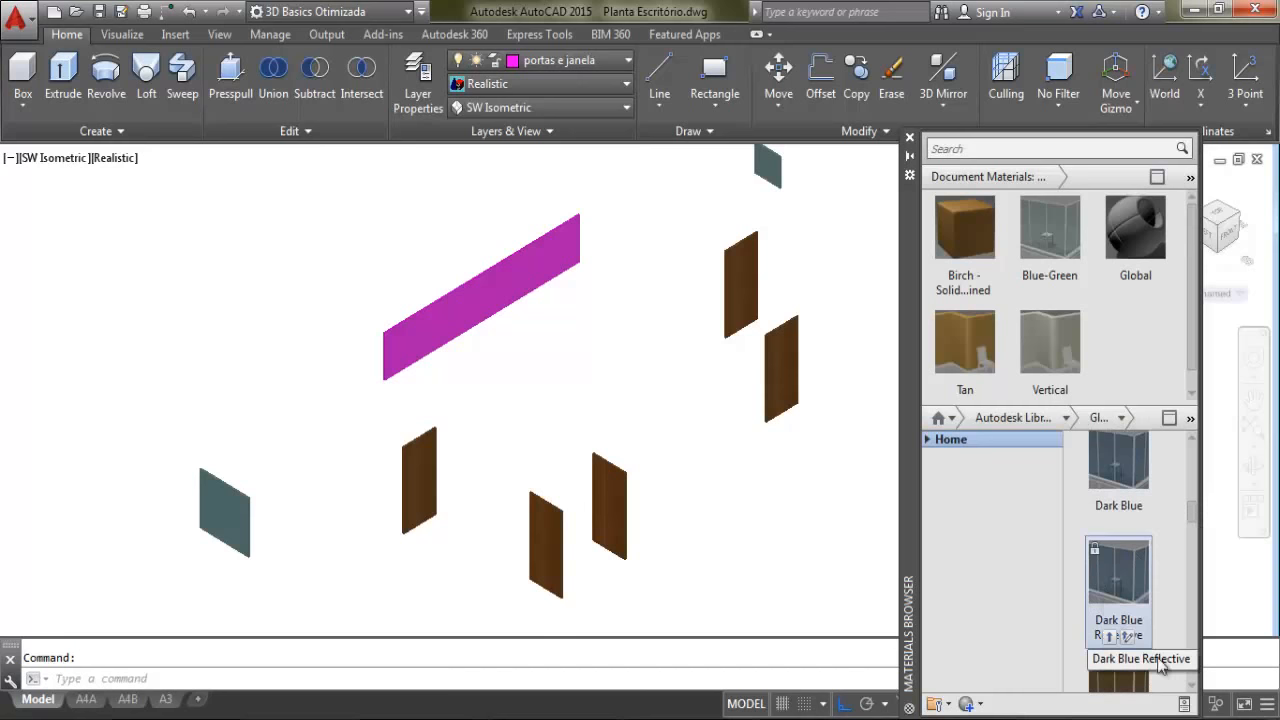
scroll(1130, 625, "down", 2)
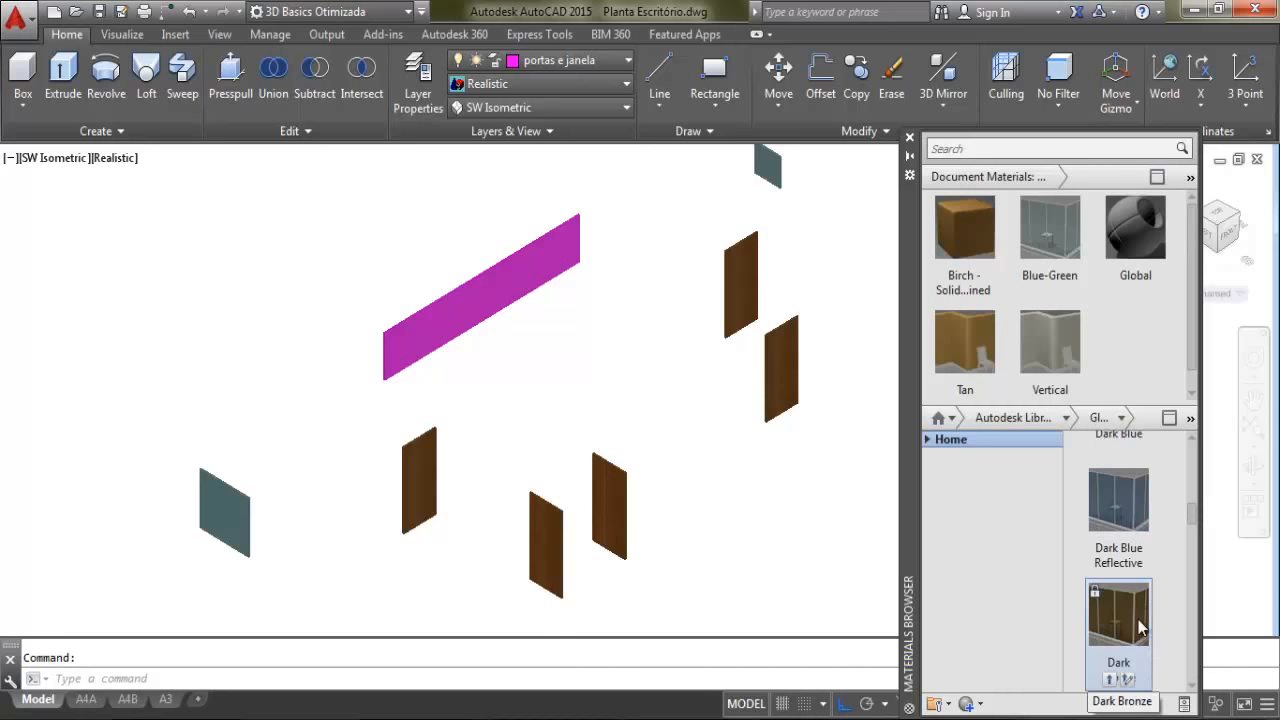
double_click(1133, 620)
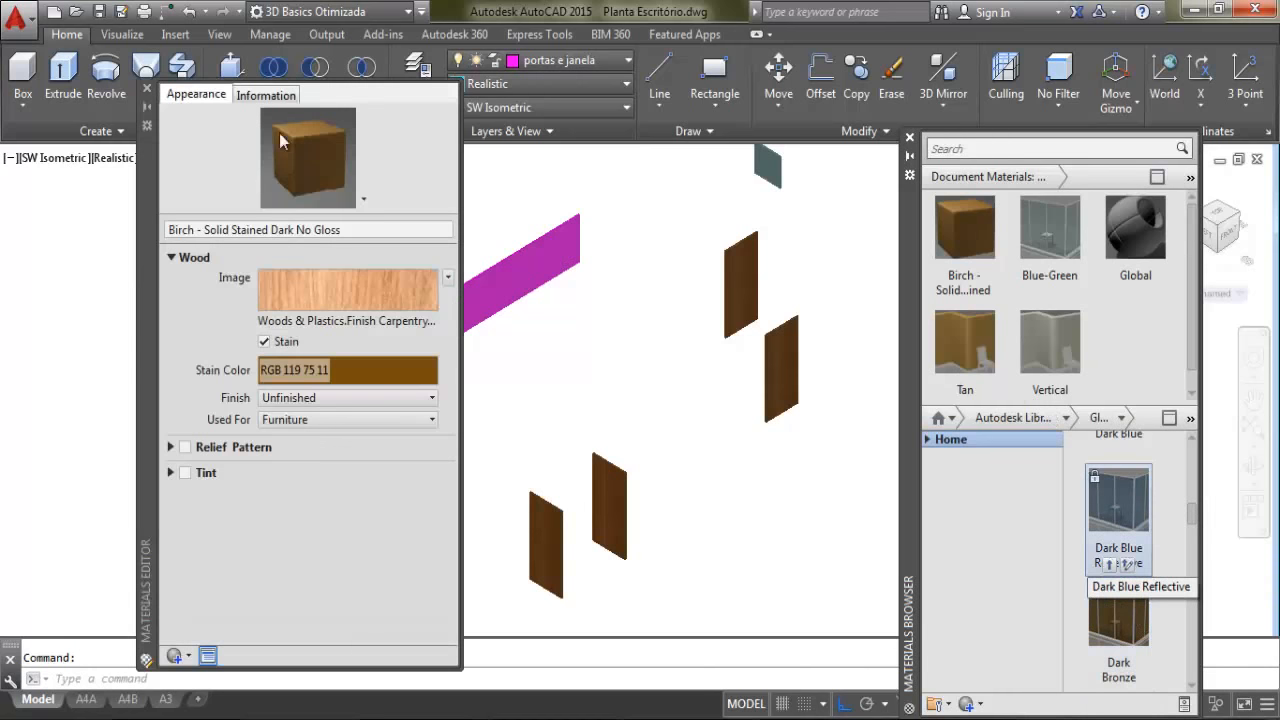
left_click(148, 89)
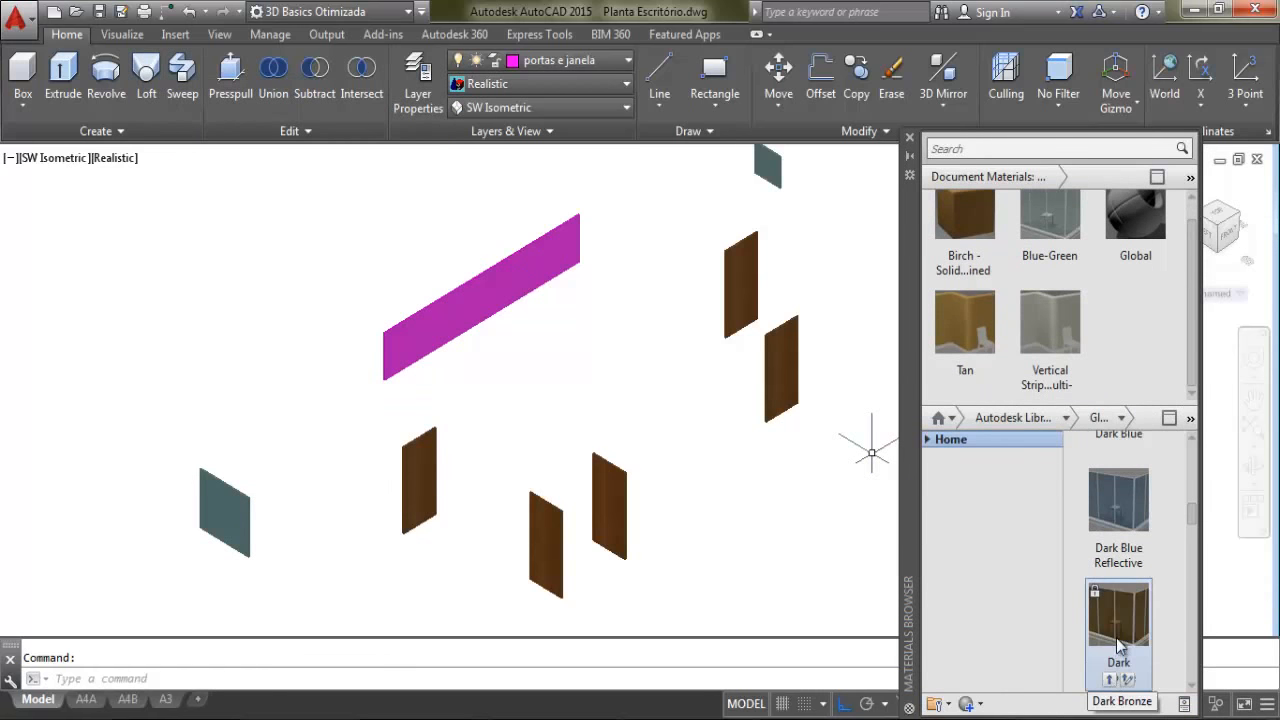
mouse_move(1118, 626)
left_mouse_down()
mouse_move(827, 481)
mouse_move(509, 297)
left_mouse_up()
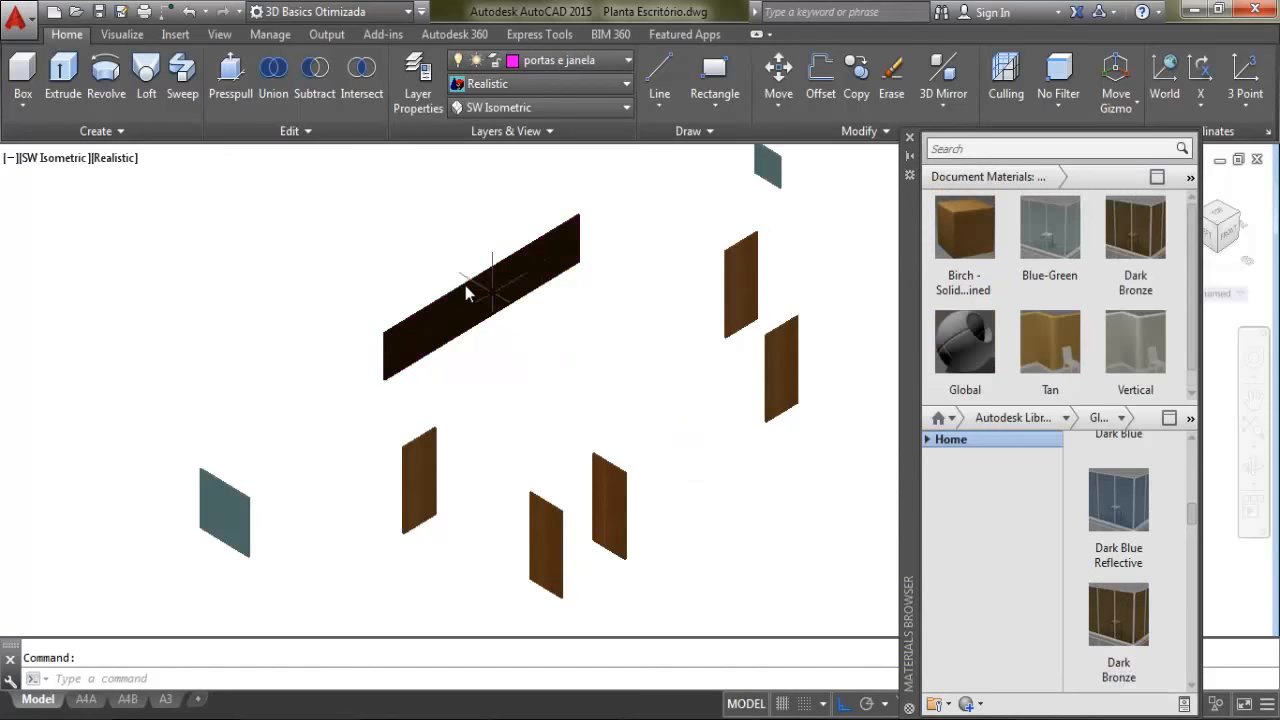
scroll(461, 285, "up", 2)
scroll(461, 285, "up", 2)
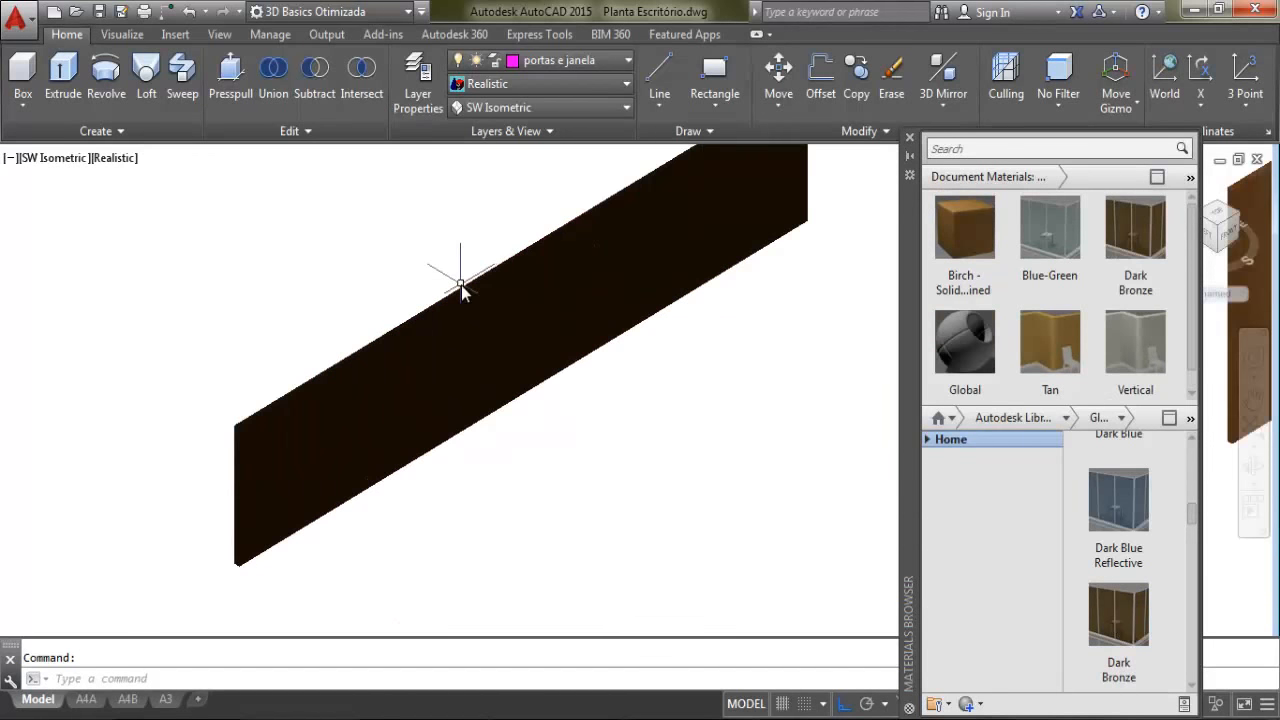
left_click(909, 137)
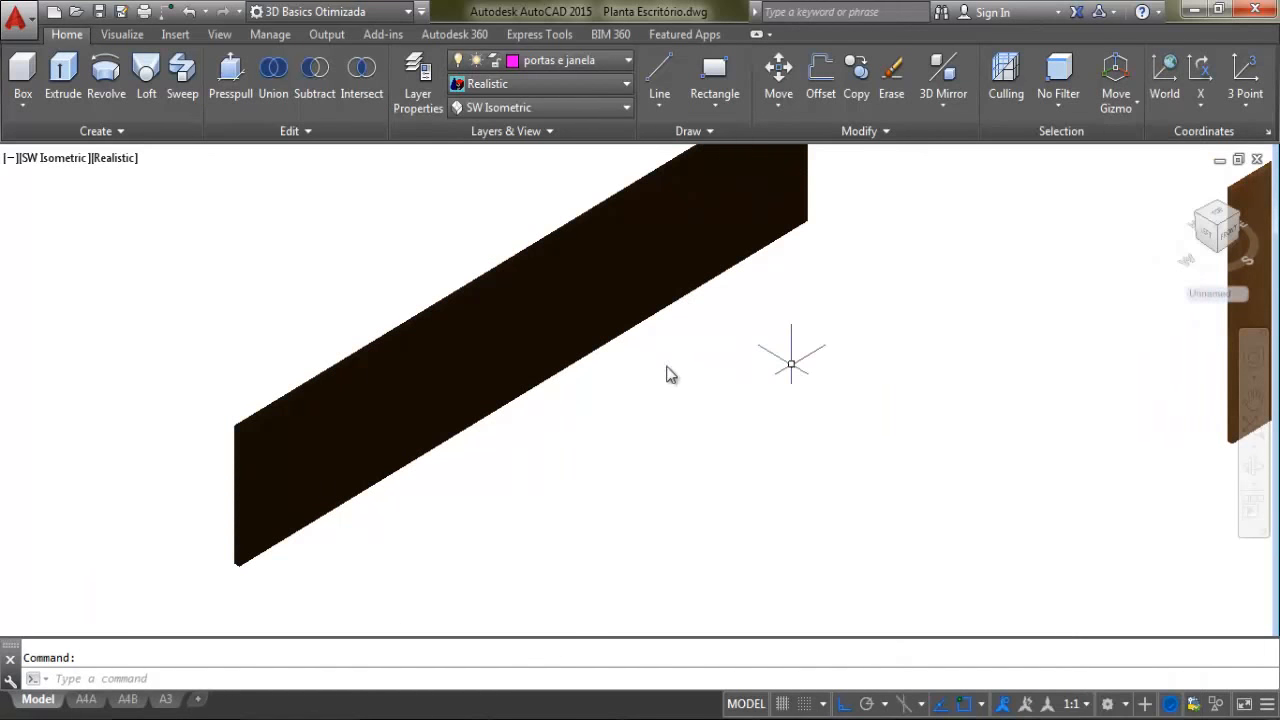
Thaw the layers 0, cotas, Defpoints, impressão, piso and textos to bring back the whole office model
scroll(640, 376, "down", 5)
middle_click_drag(557, 434, 475, 398)
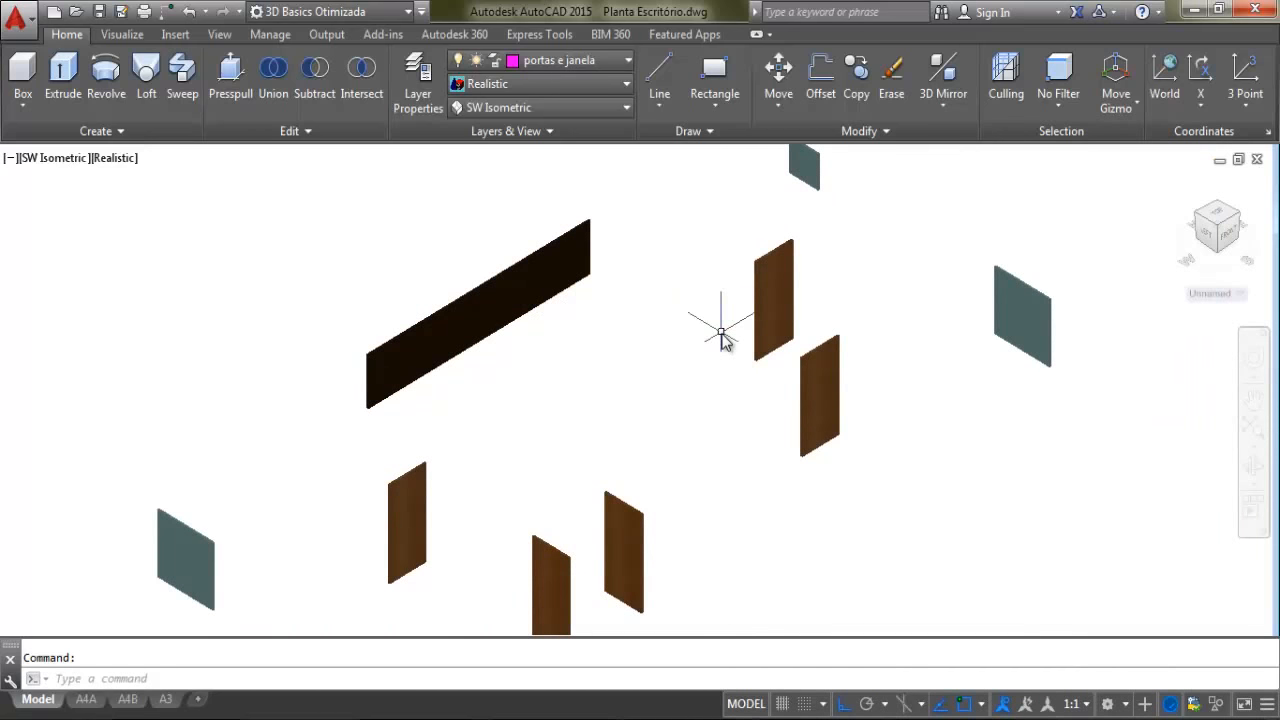
scroll(677, 377, "down", 2)
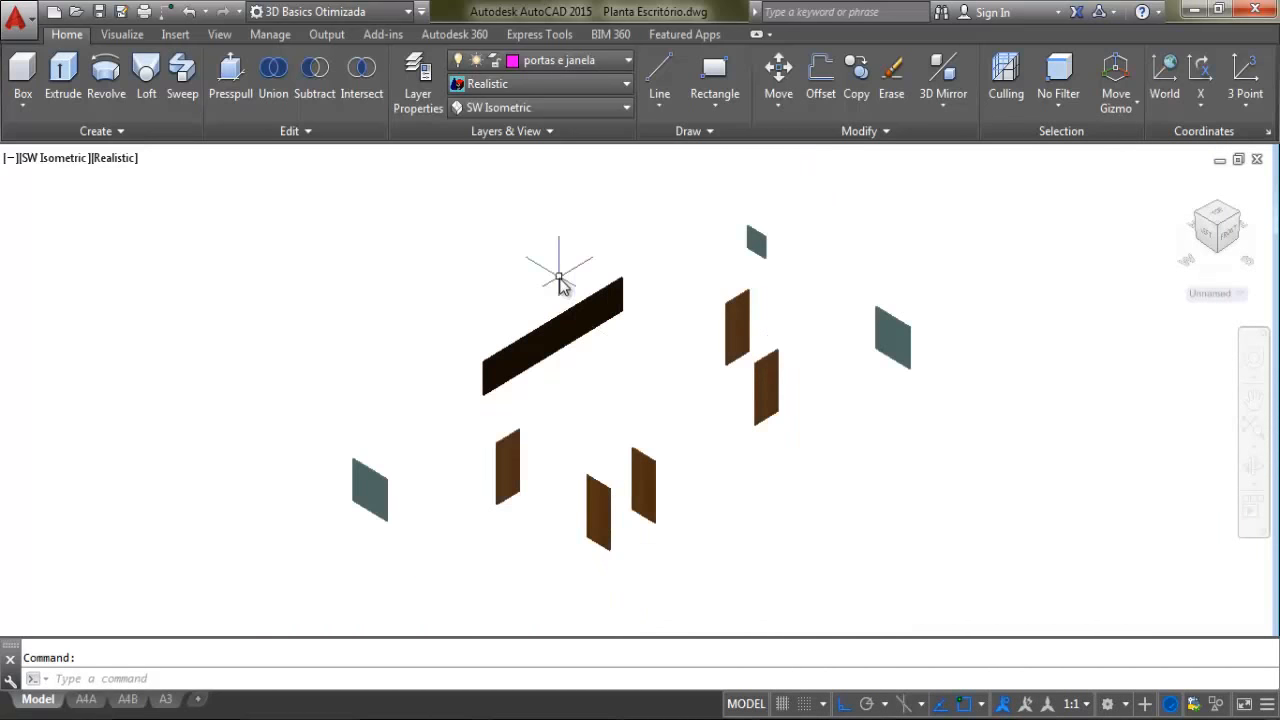
scroll(560, 277, "up", 2)
middle_click_drag(902, 352, 855, 297)
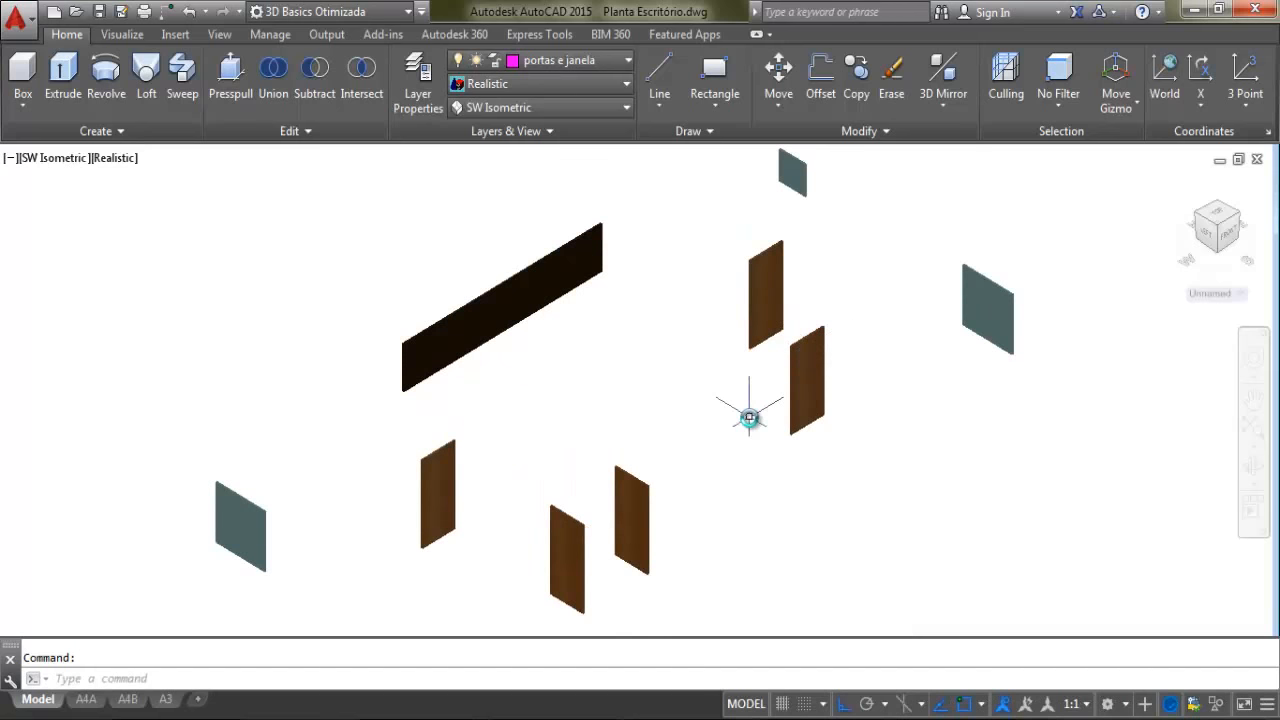
left_click(589, 61)
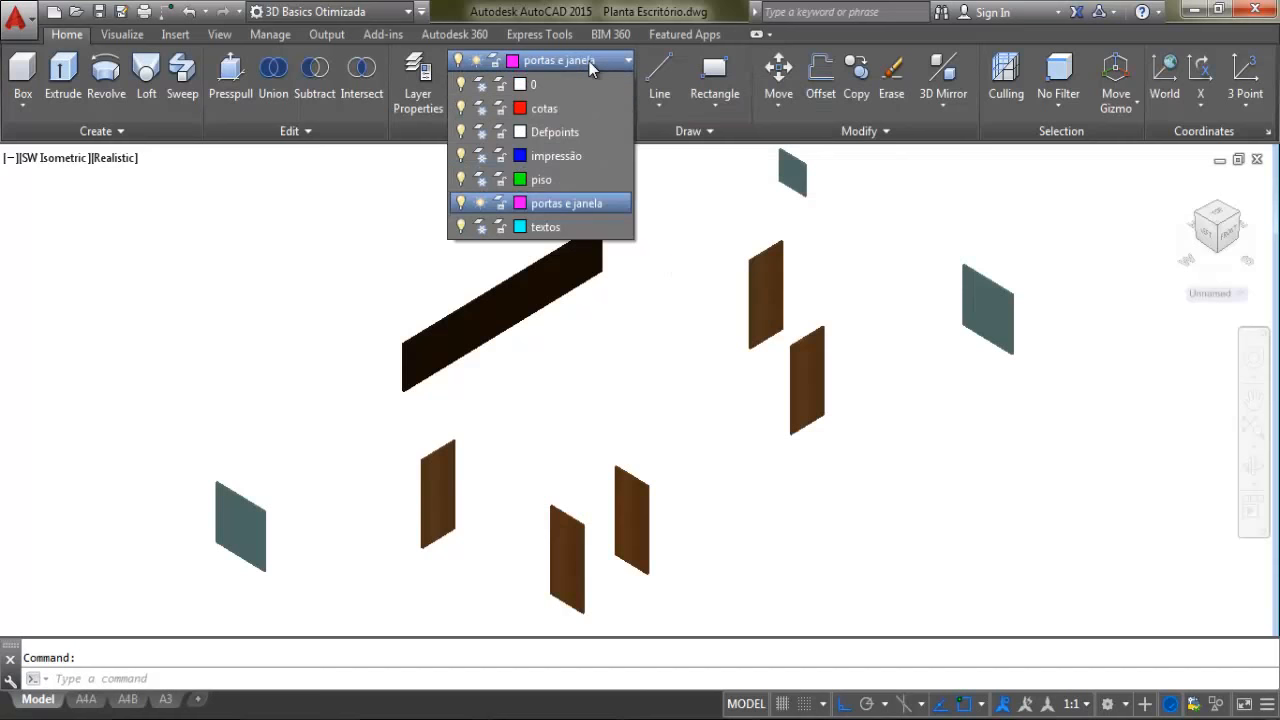
left_click(479, 84)
left_click(482, 108)
left_click(481, 132)
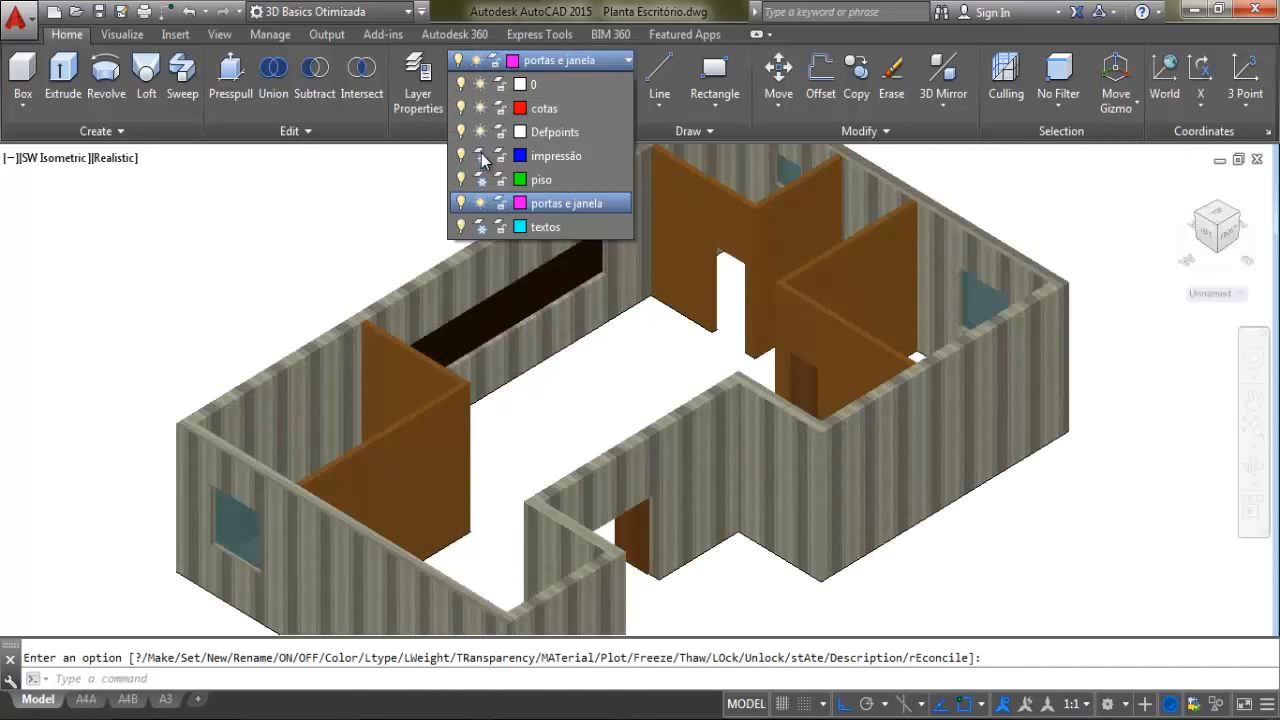
left_click(481, 156)
left_click(481, 179)
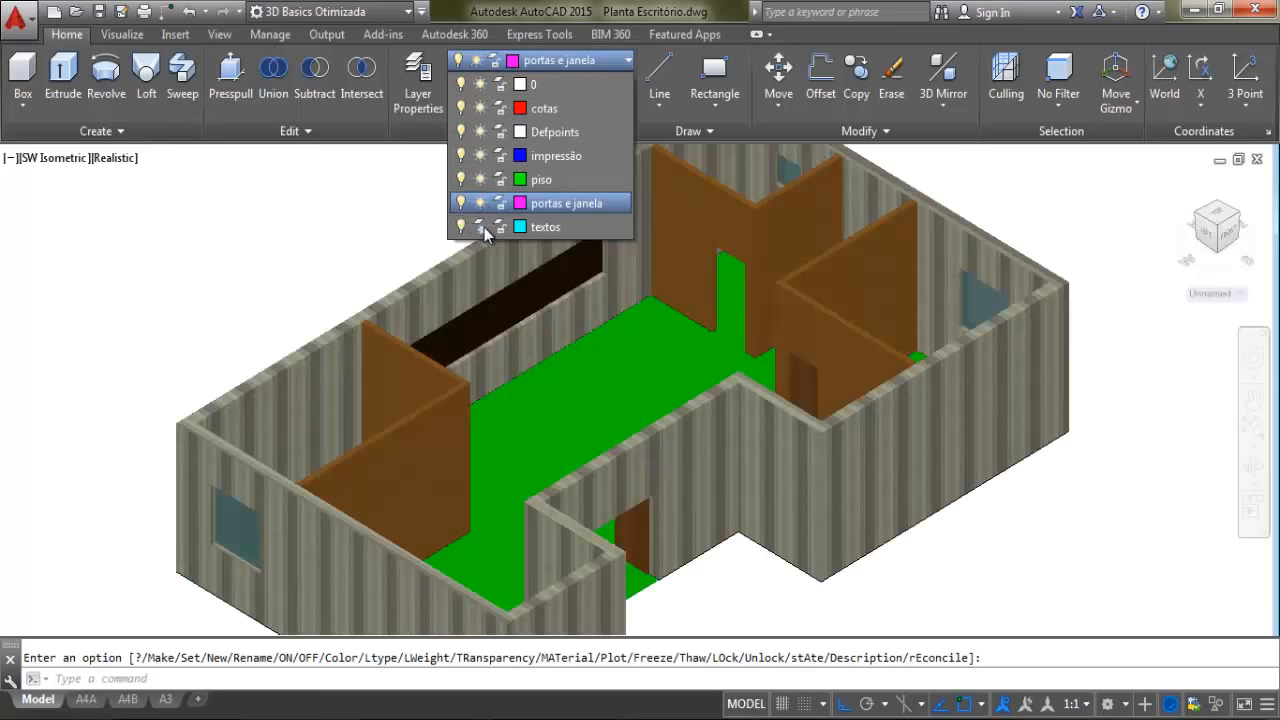
left_click(416, 200)
Examine the glass windows, walls and partitions of the complete office model up close and from a distance
scroll(977, 242, "down", 2)
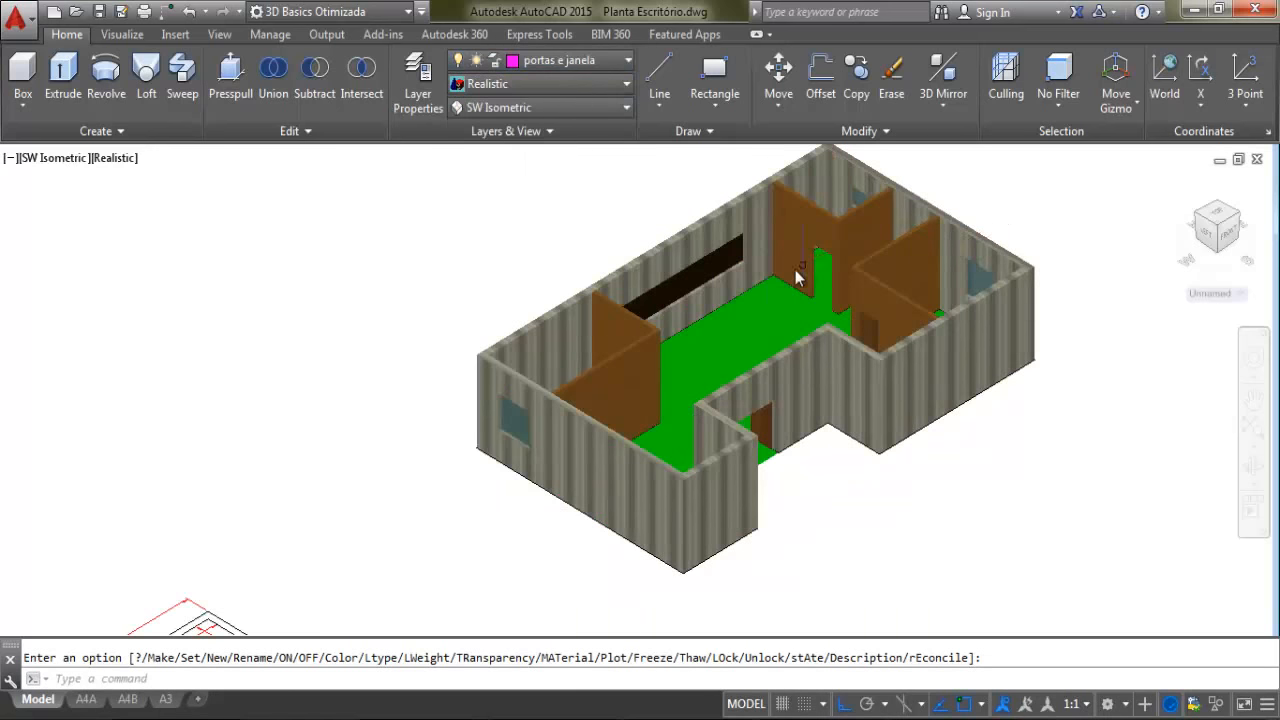
scroll(981, 249, "up", 4)
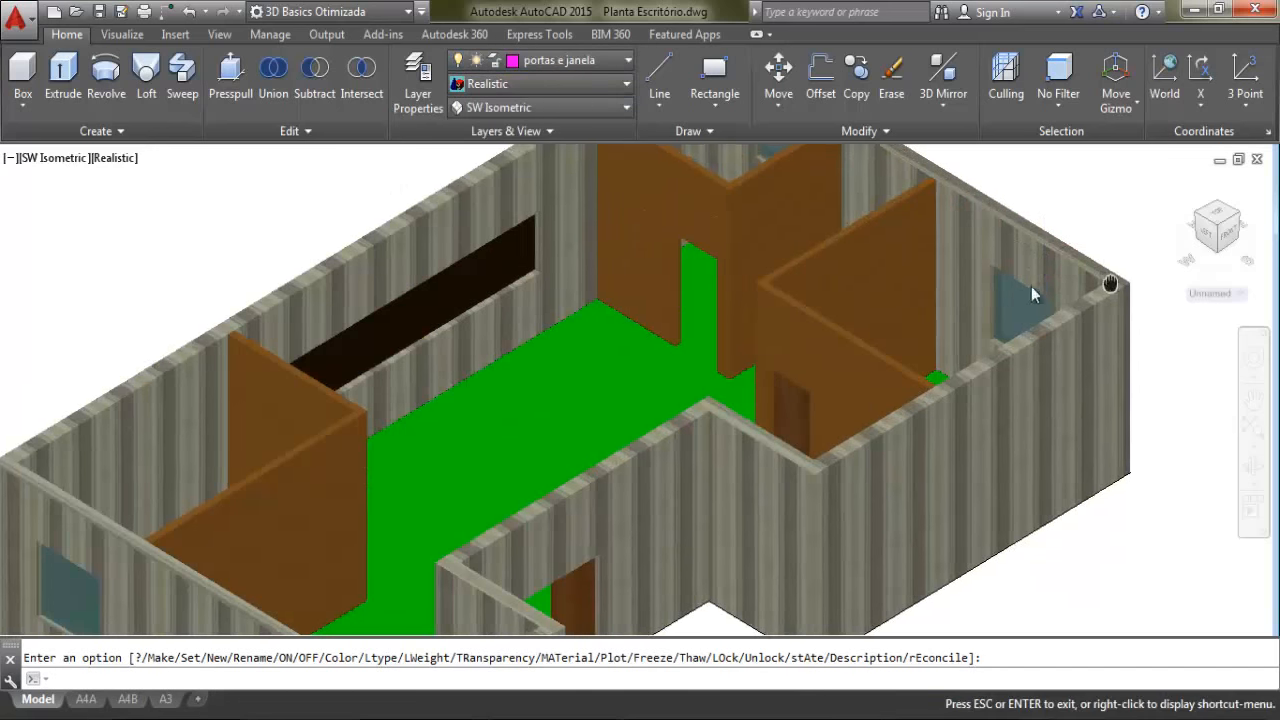
scroll(857, 289, "up", 8)
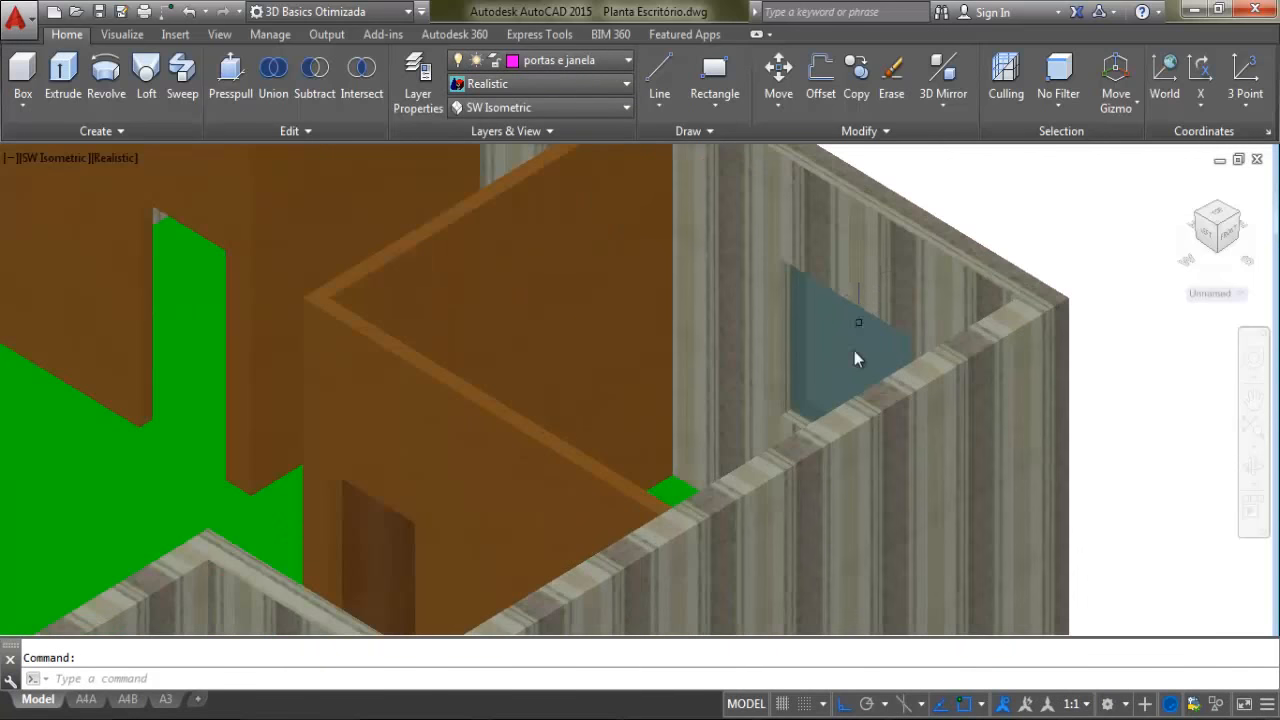
scroll(765, 358, "up", 2)
scroll(800, 400, "up", 2)
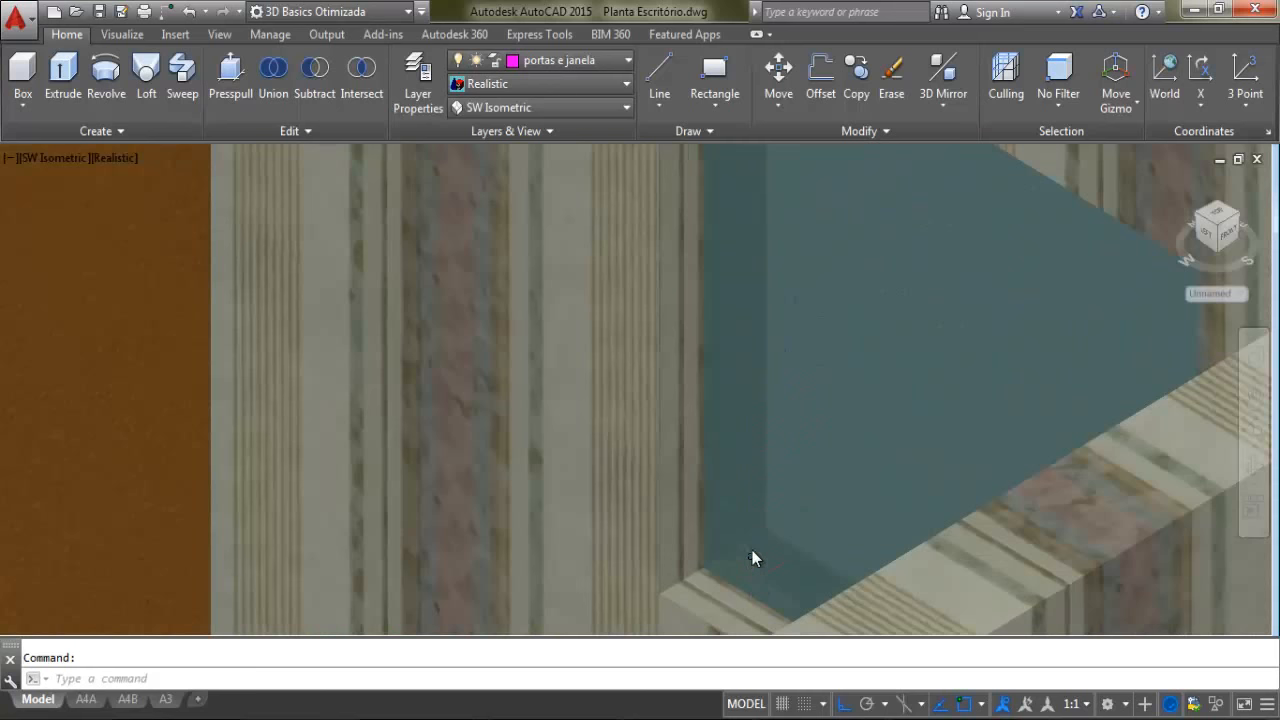
scroll(762, 345, "down", 6)
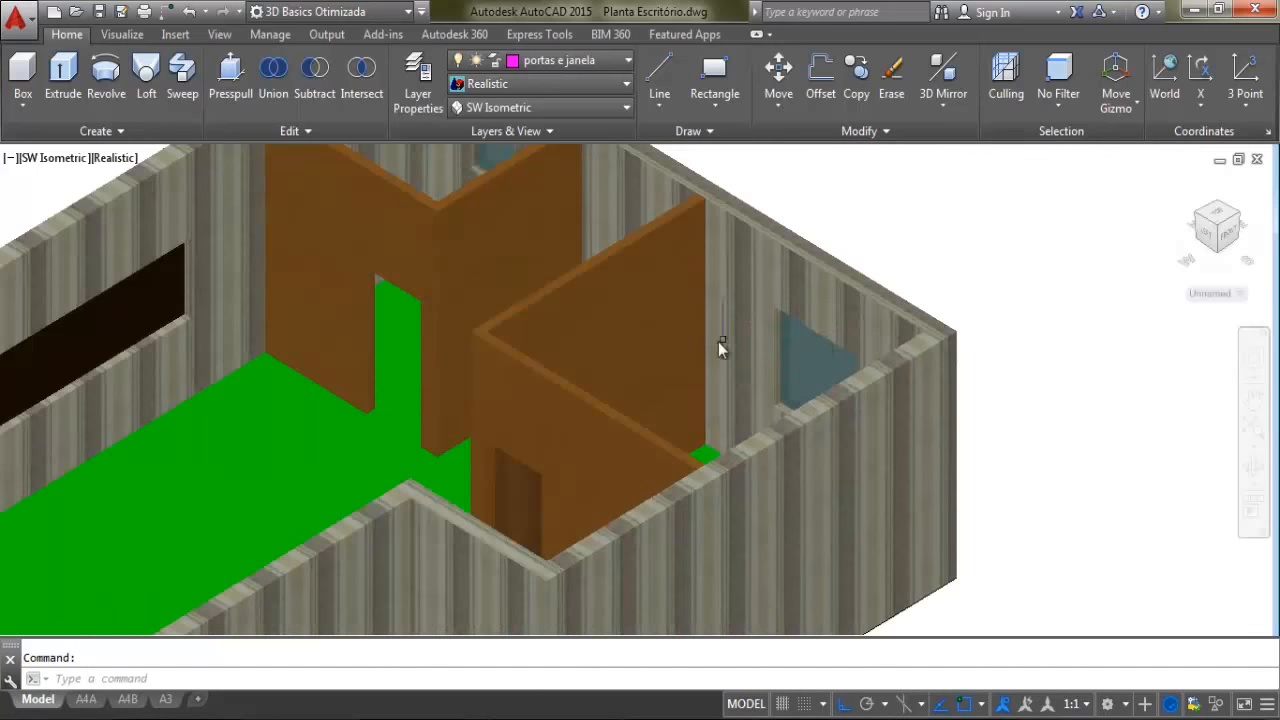
middle_click_drag(718, 349, 826, 338)
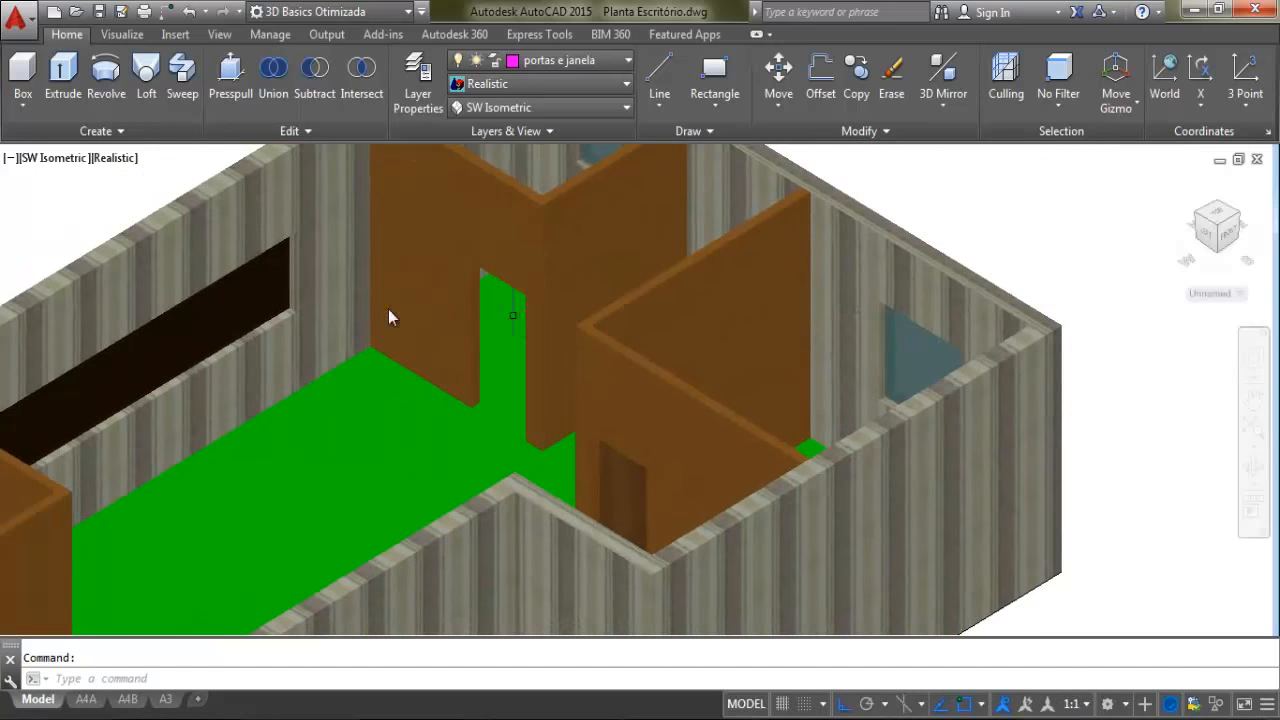
scroll(391, 317, "up", 5)
scroll(800, 295, "down", 5)
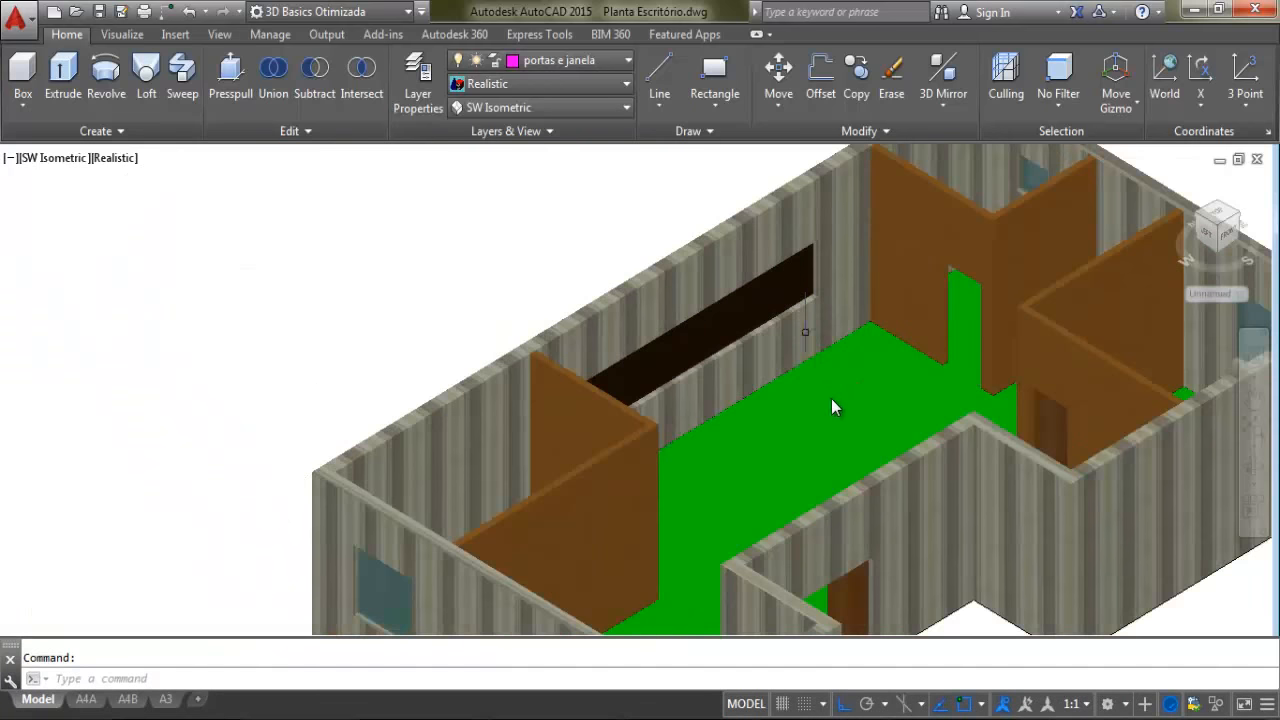
middle_click_drag(818, 362, 796, 340)
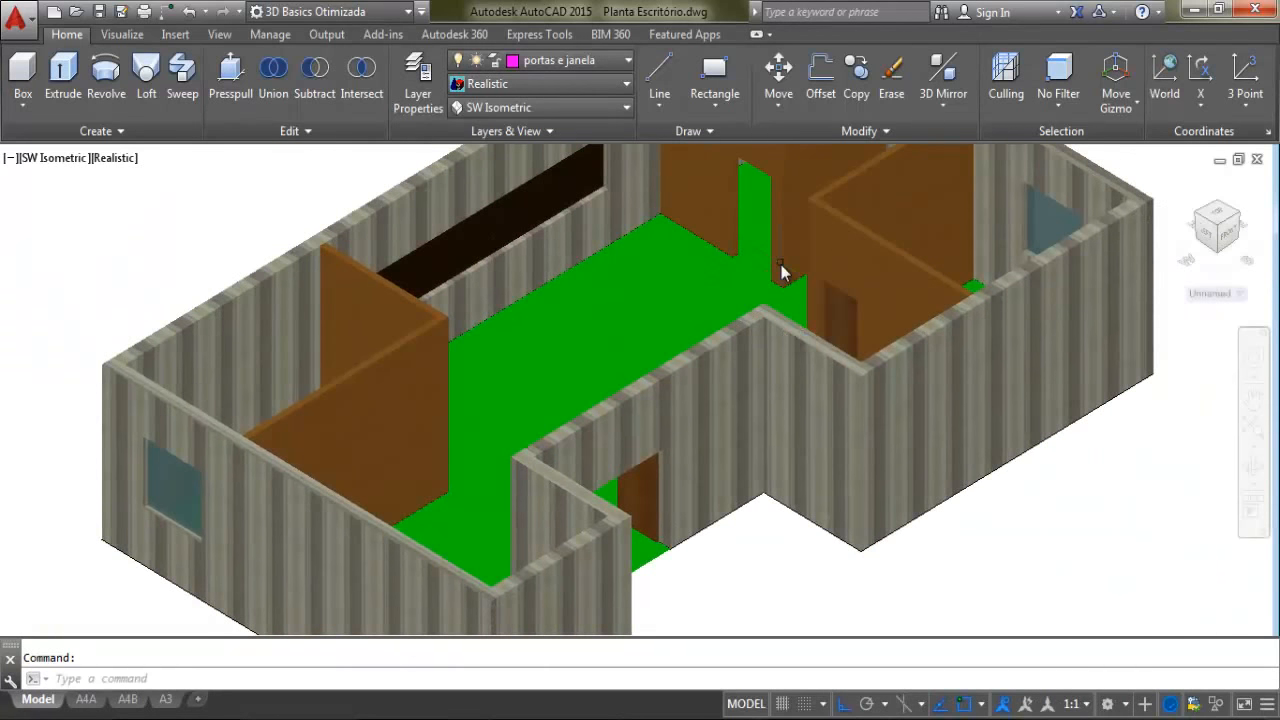
scroll(703, 329, "down", 1)
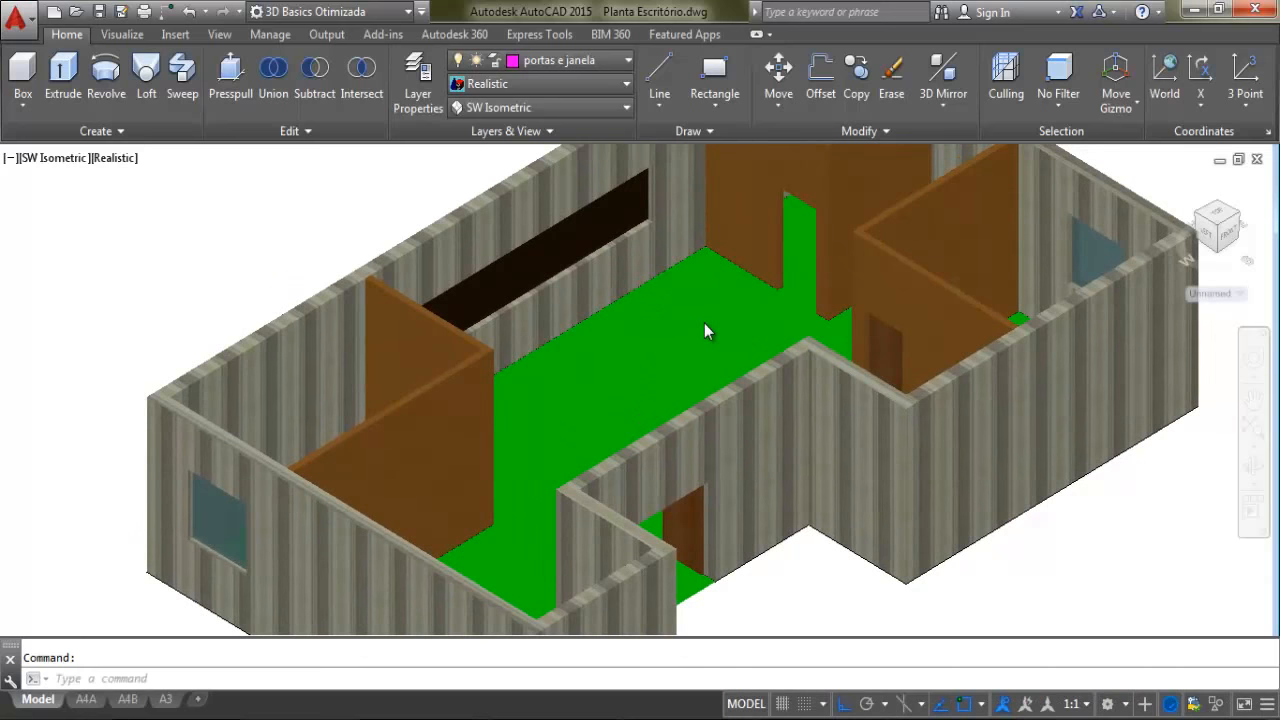
scroll(797, 337, "down", 2)
scroll(669, 215, "up", 2)
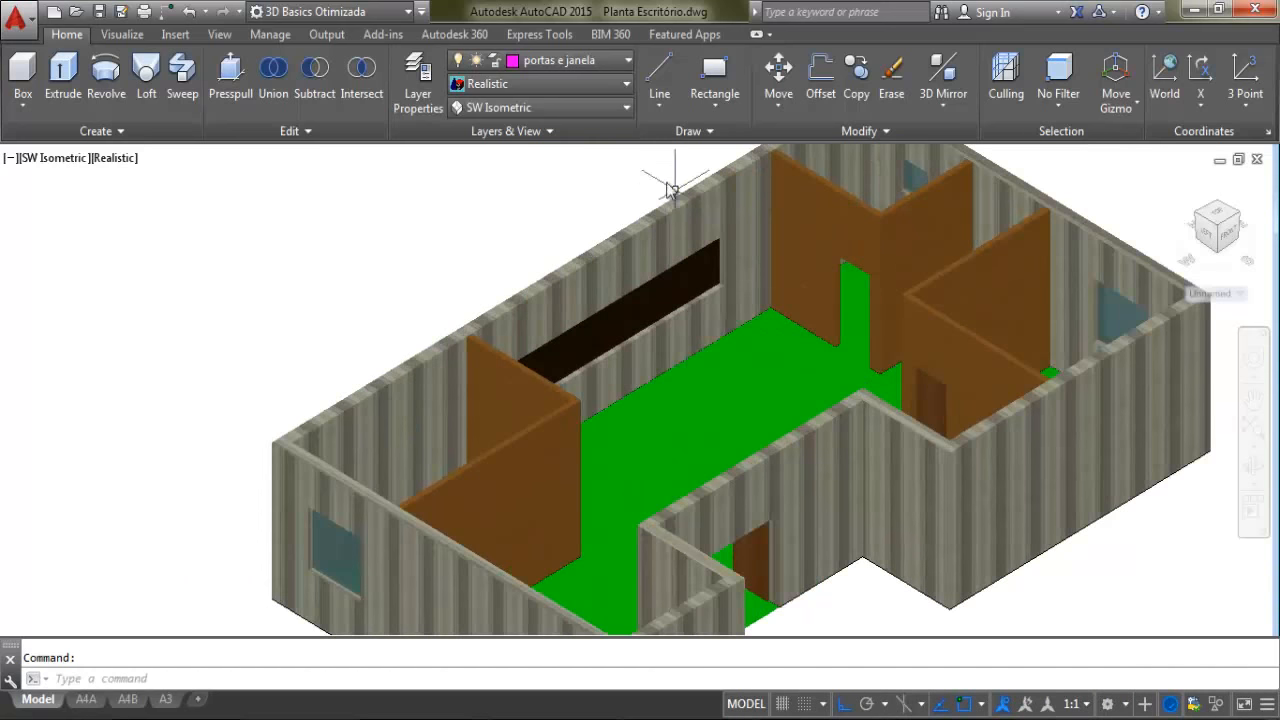
Make piso the current layer and freeze all other layers to isolate the green floor
left_click(601, 66)
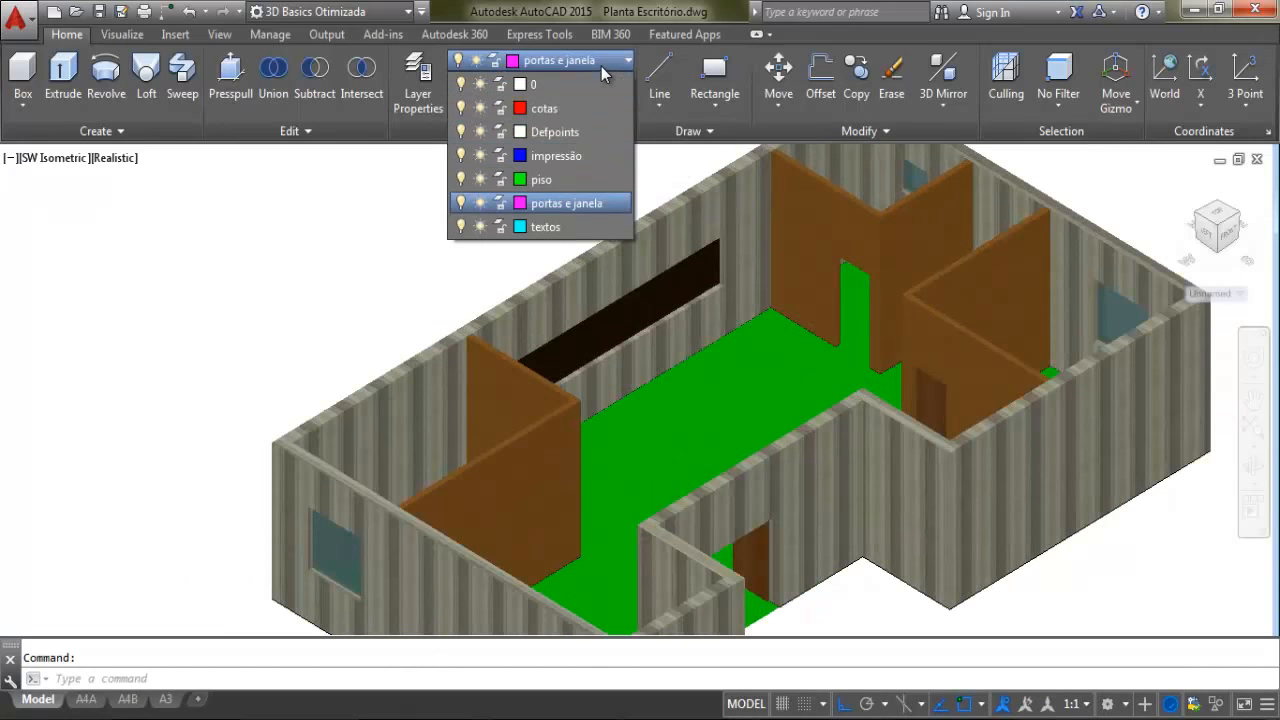
left_click(555, 181)
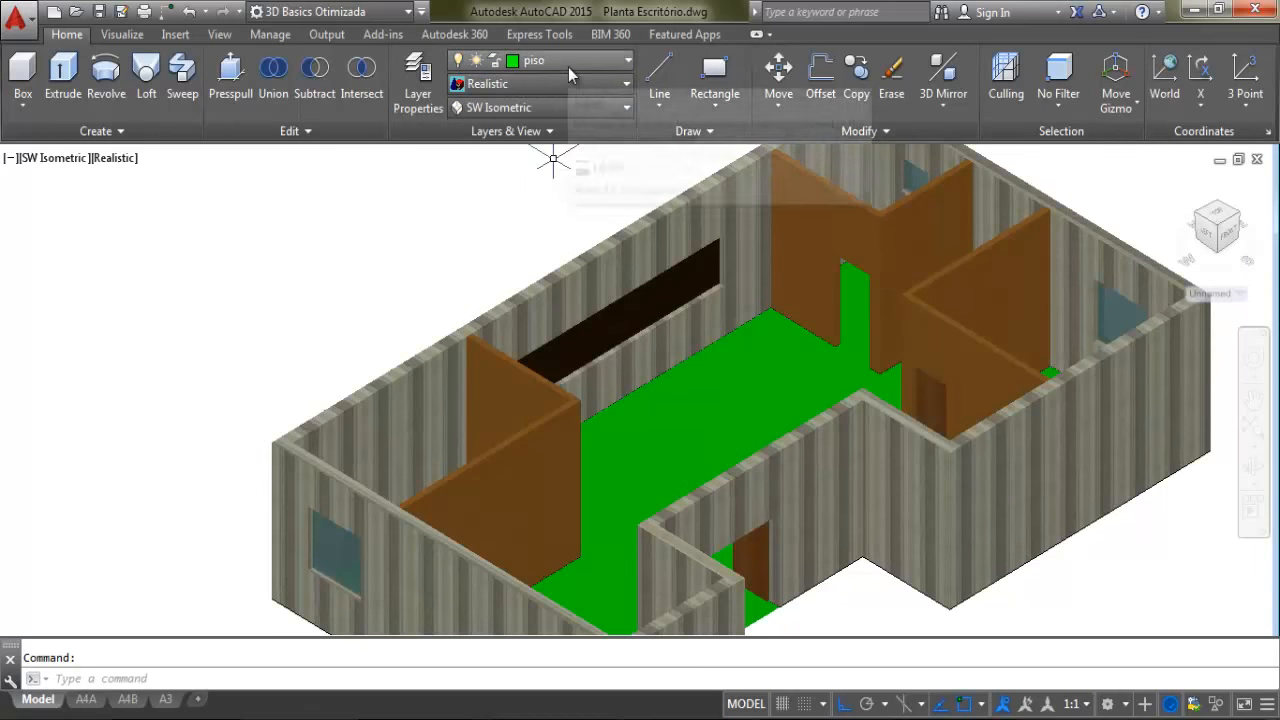
left_click(570, 62)
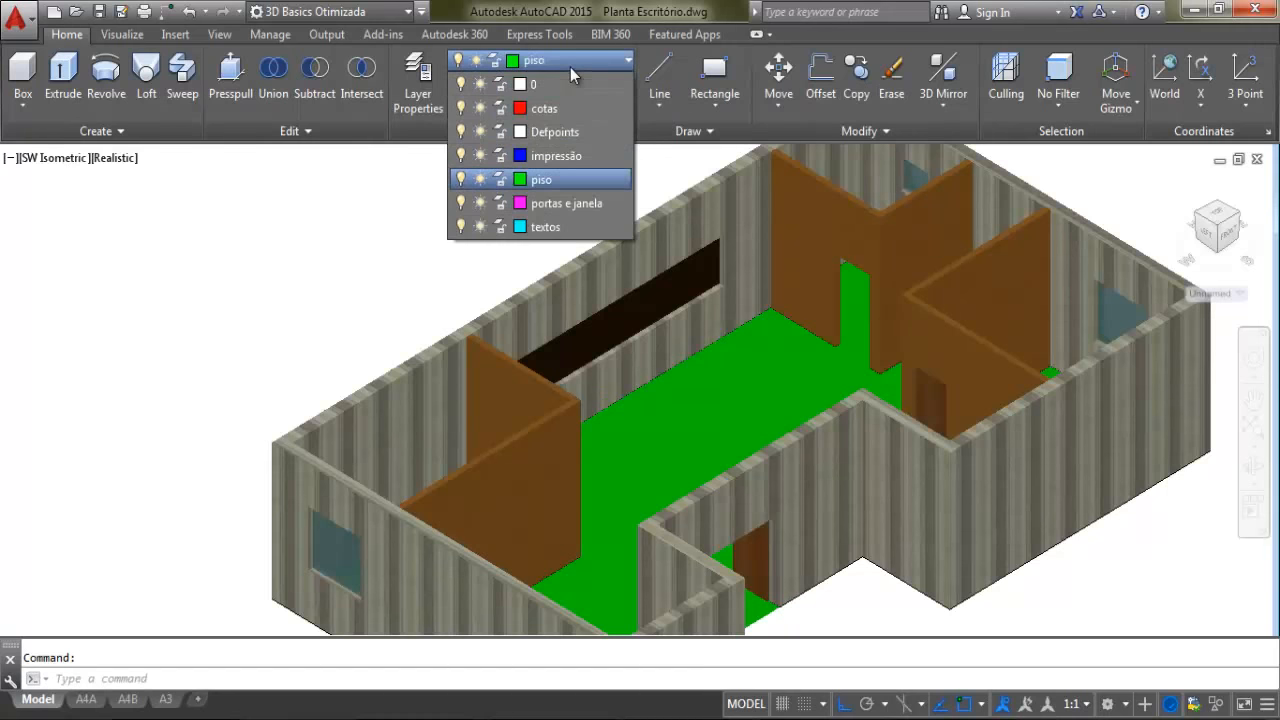
left_click(481, 84)
left_click(481, 108)
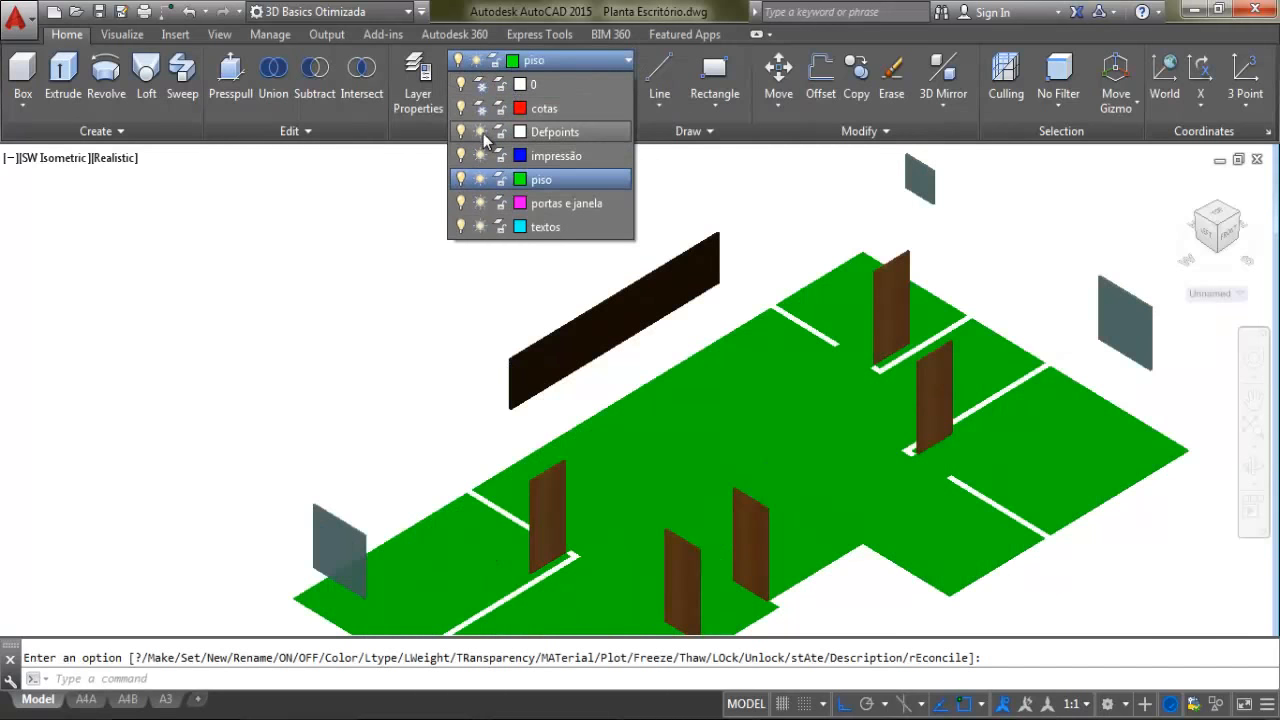
left_click(482, 133)
left_click(481, 156)
left_click(482, 204)
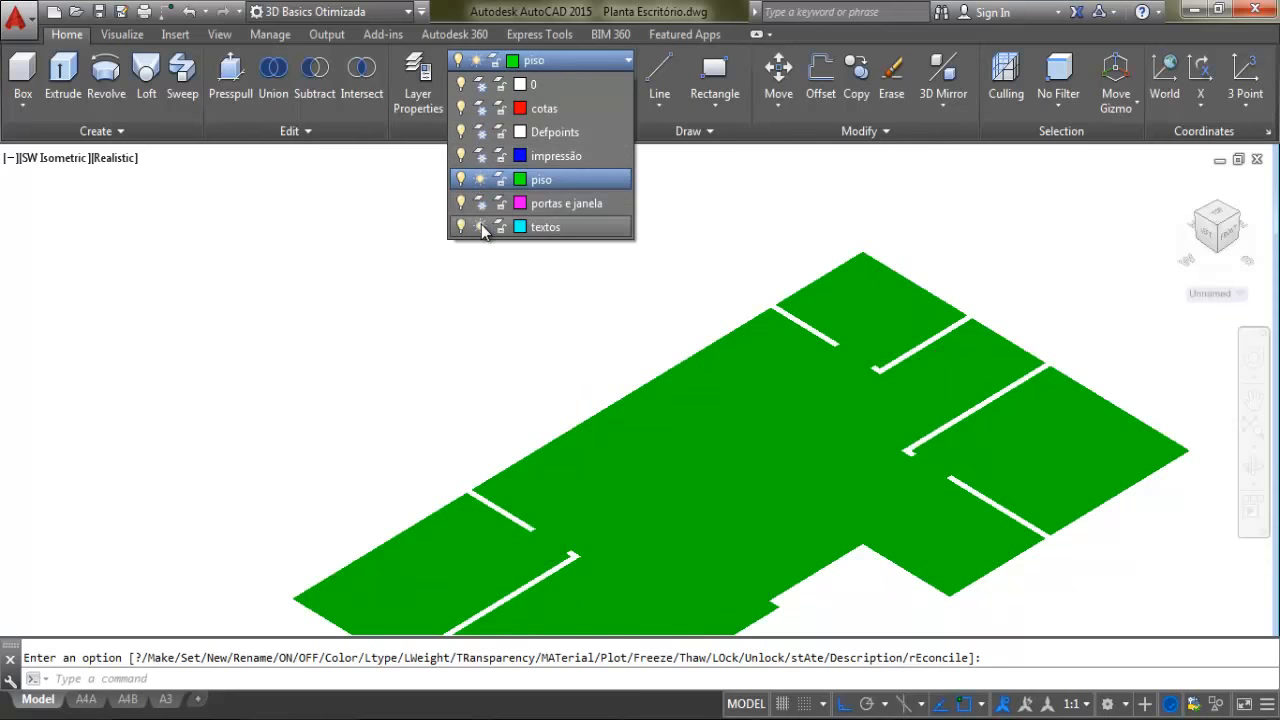
left_click(371, 243)
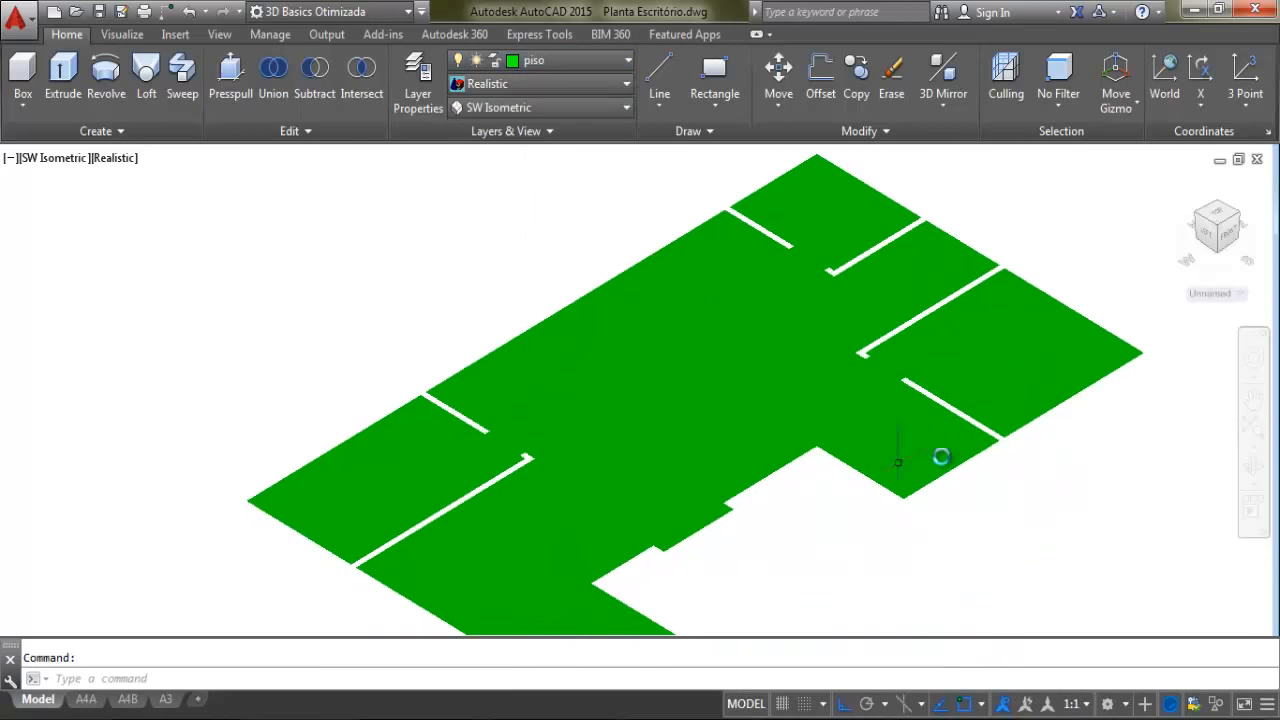
Open the Materials Browser and list the Autodesk Library's material categories
middle_click_drag(943, 459, 903, 403)
middle_click_drag(981, 383, 934, 369)
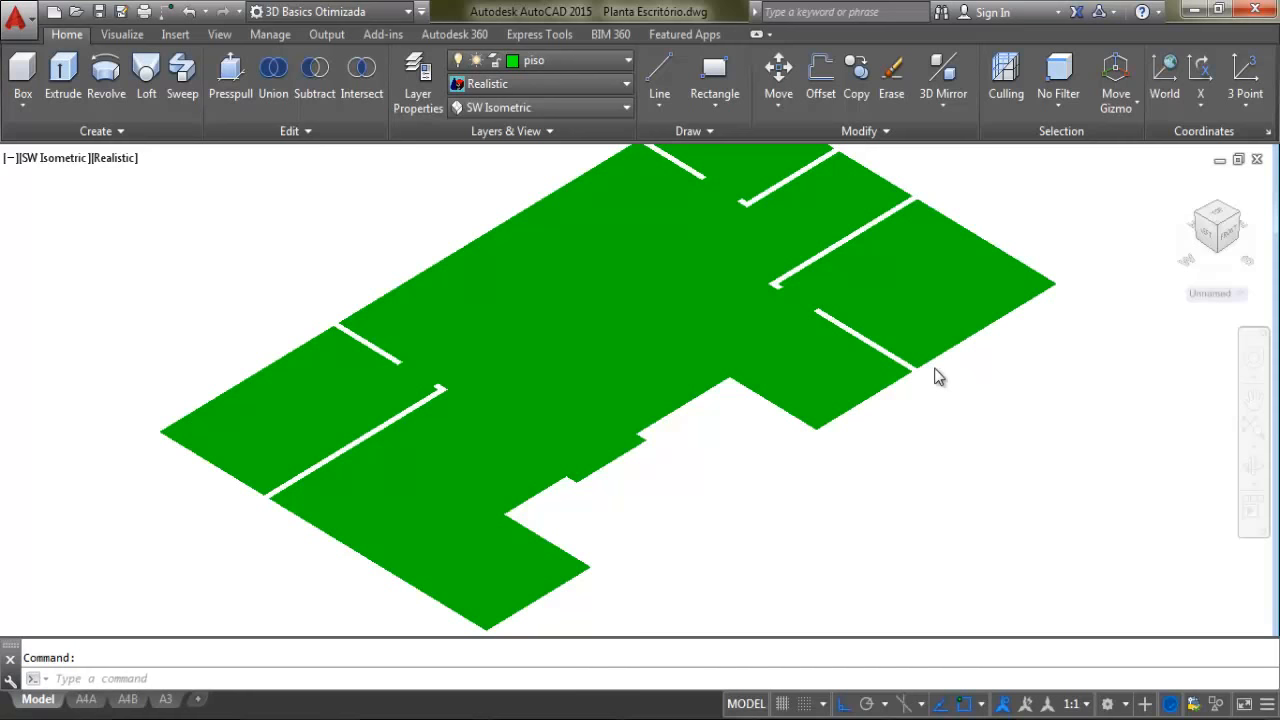
middle_click_drag(750, 392, 746, 429)
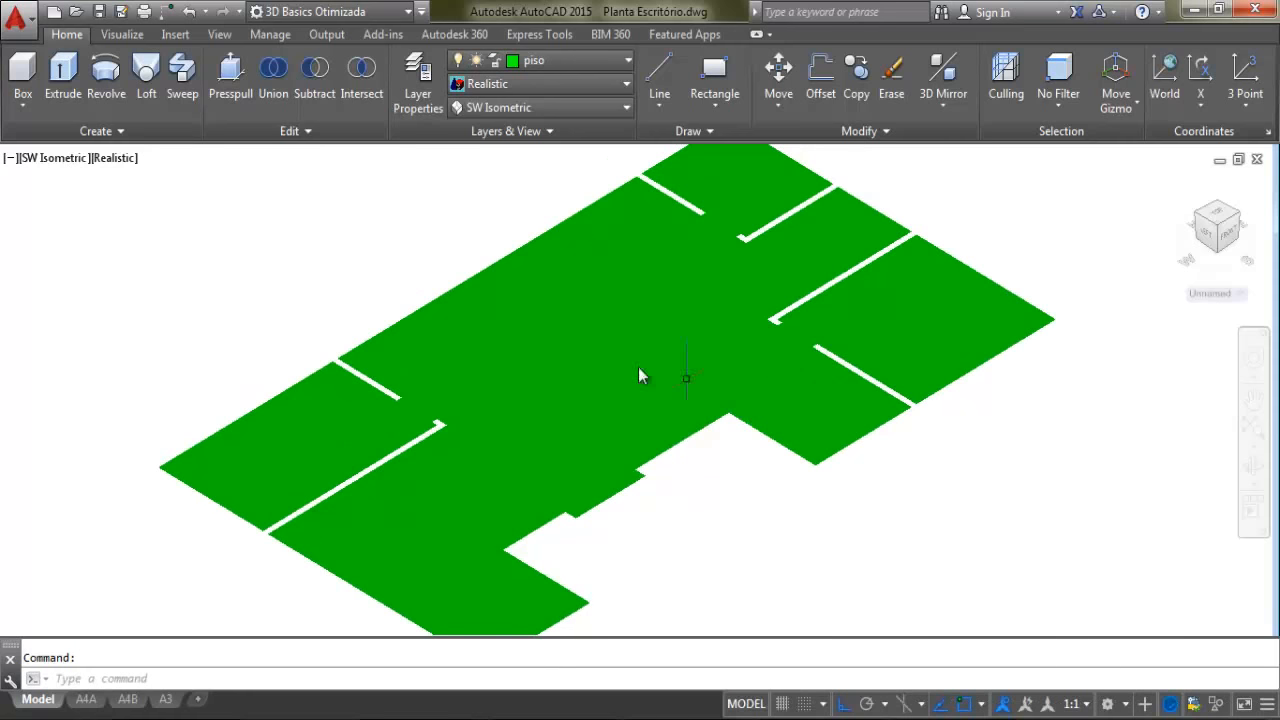
left_click(122, 36)
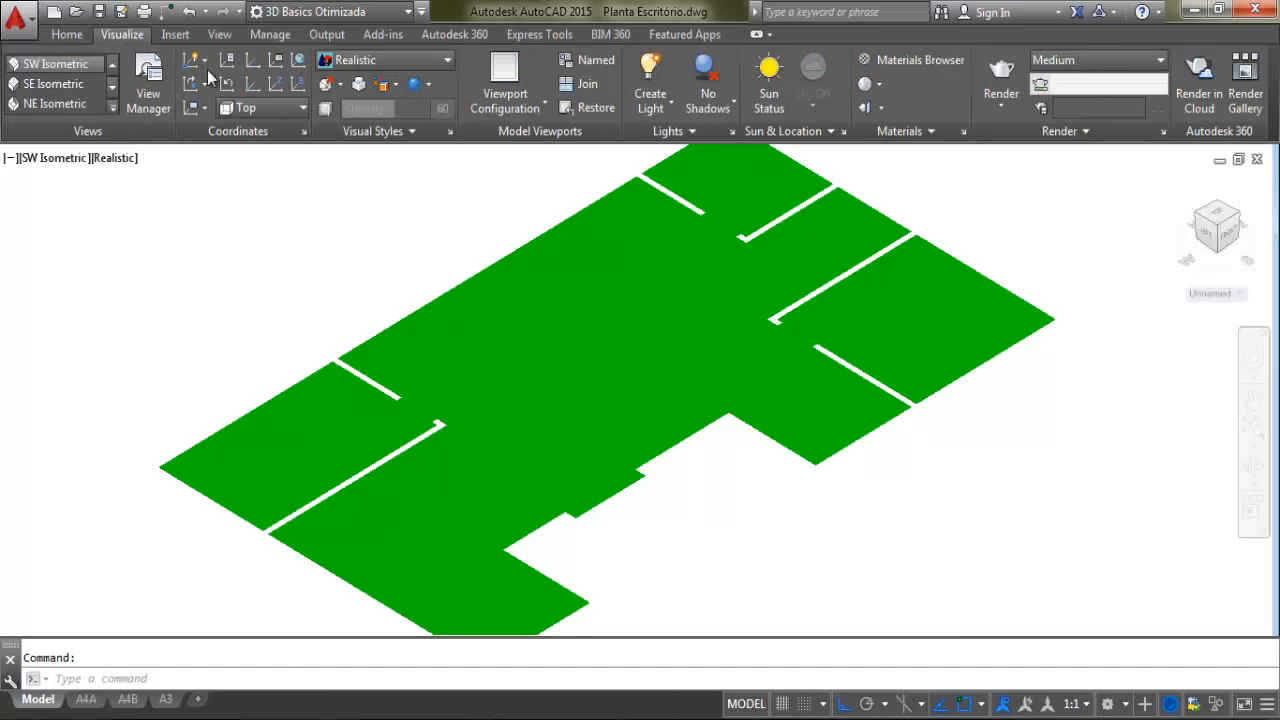
left_click(913, 63)
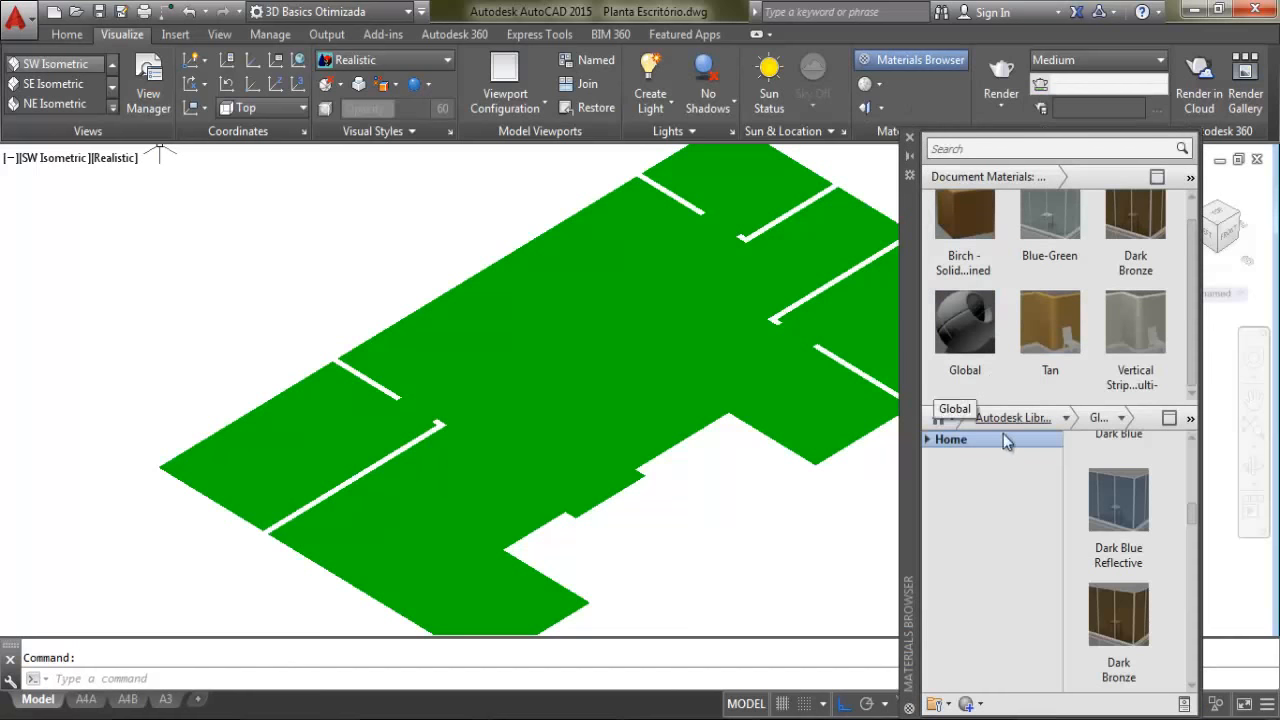
left_click(1066, 419)
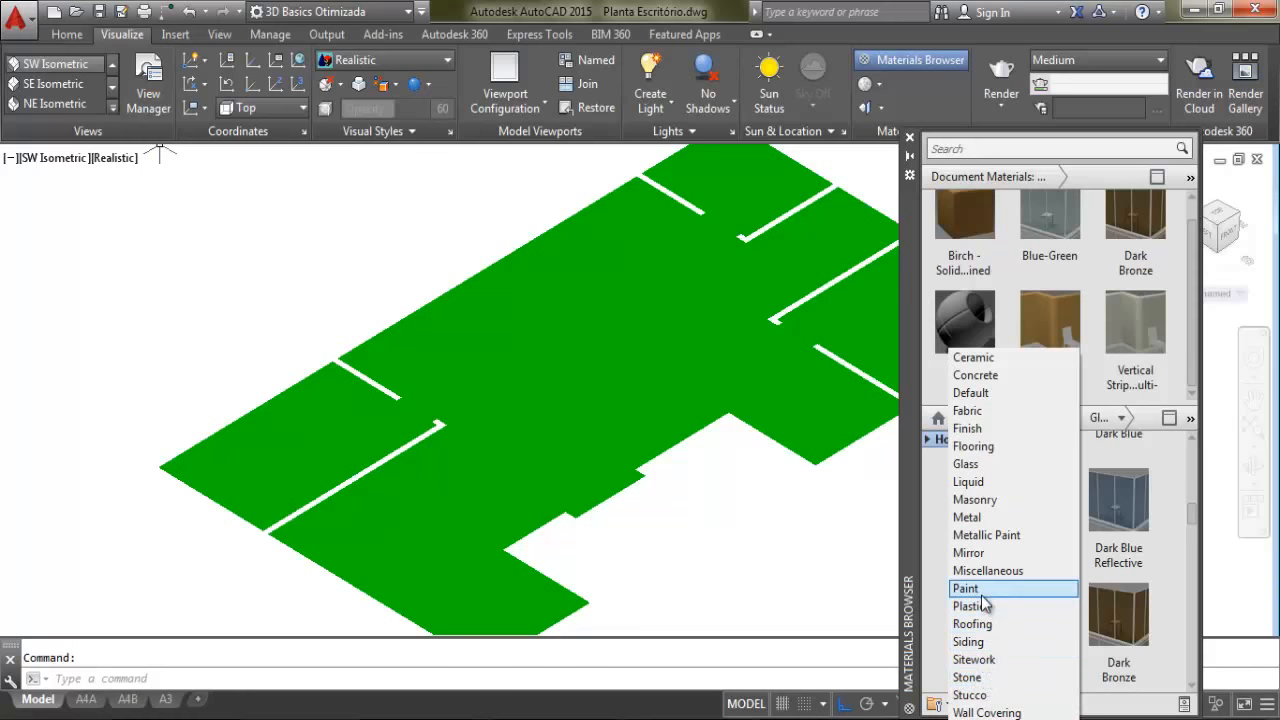
Browse the library's Flooring materials and apply American Cherry to the large central floor
left_click(995, 450)
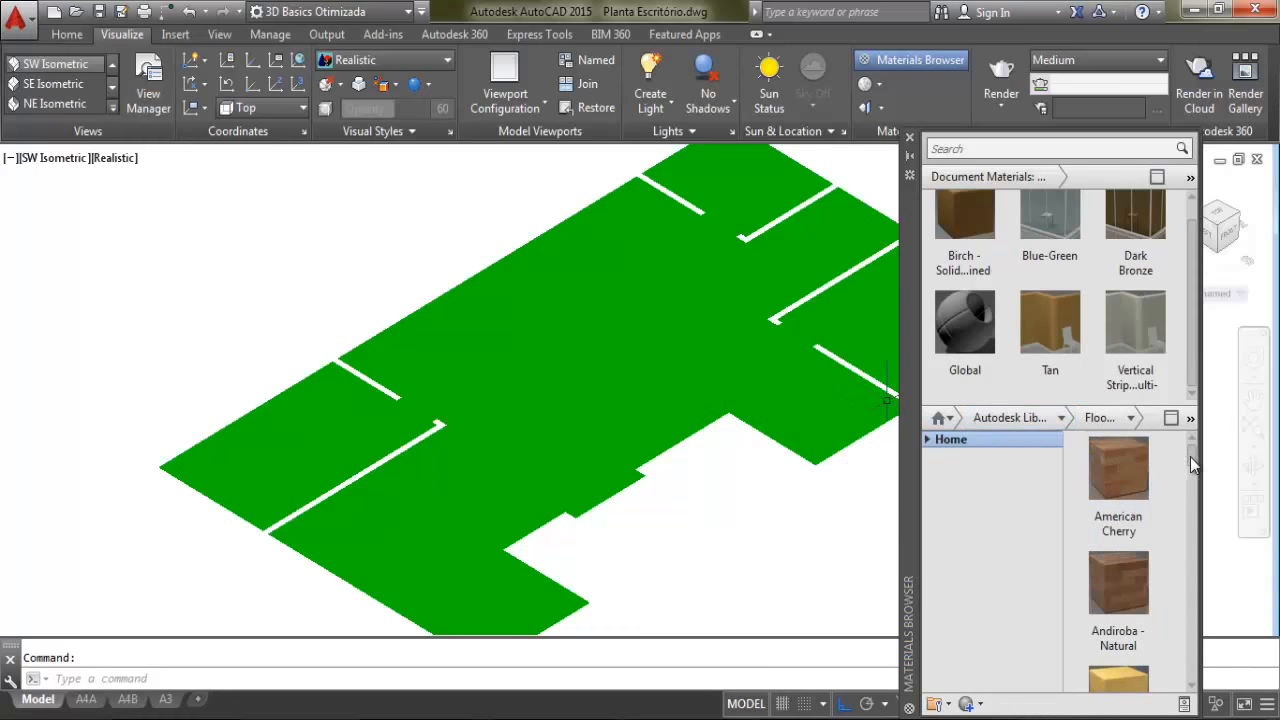
scroll(1191, 457, "down", 1)
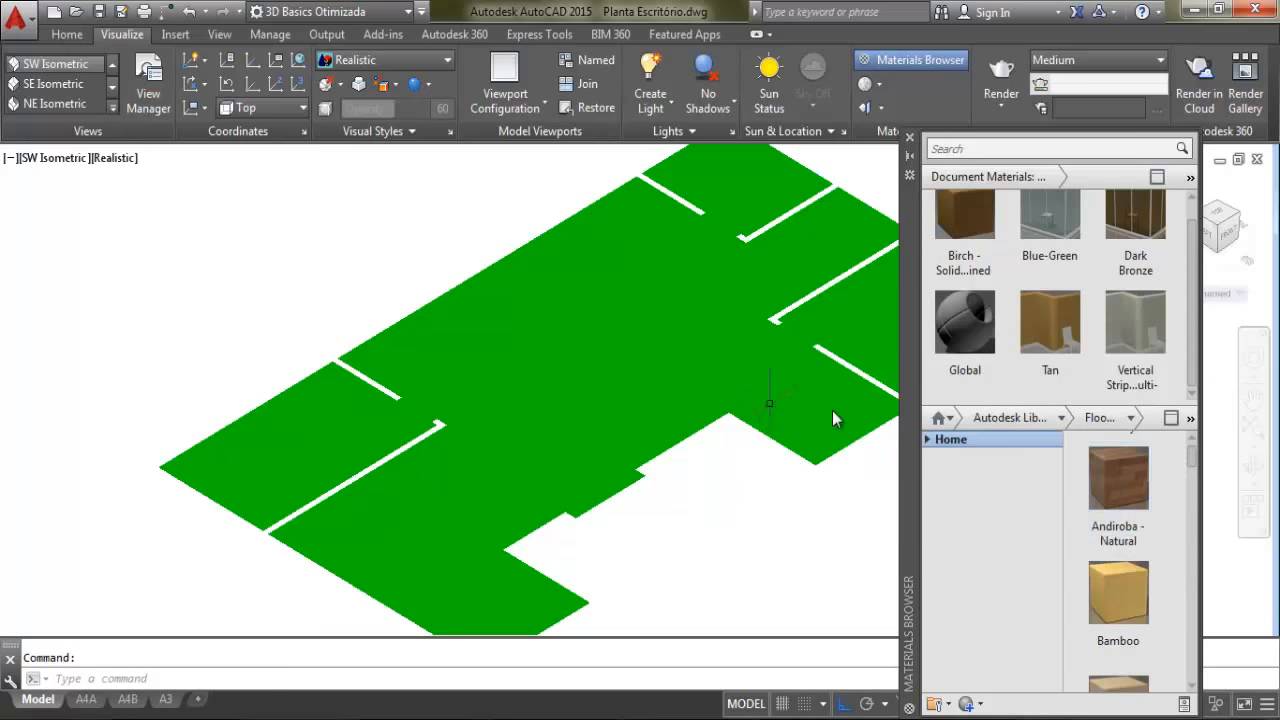
scroll(894, 432, "up", 2)
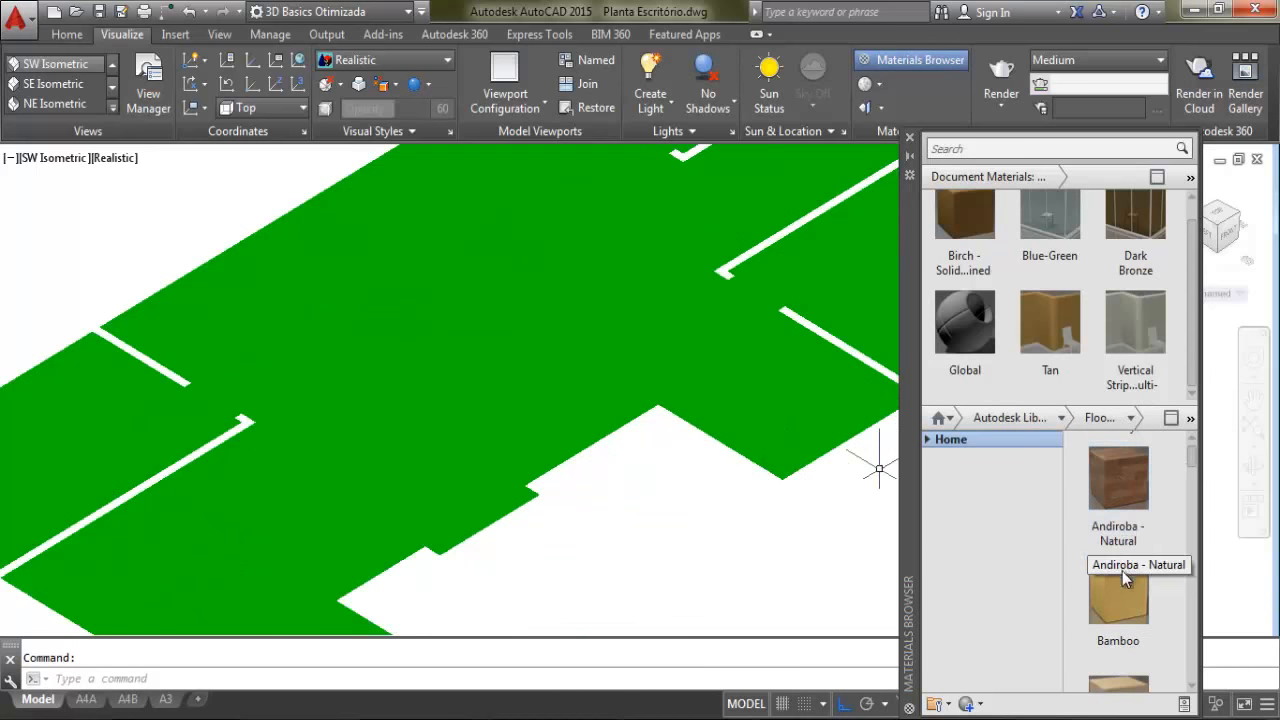
left_click(1190, 688)
left_click(1190, 688)
left_click(1190, 688)
left_click(1191, 689)
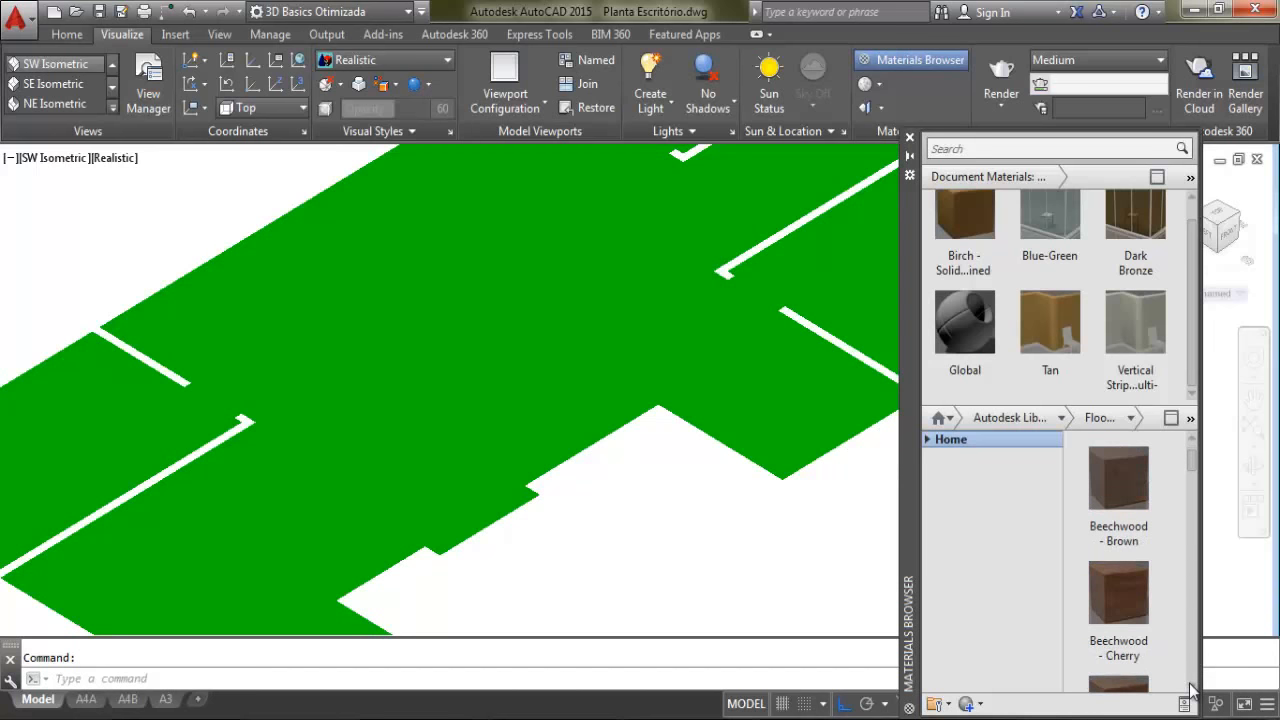
left_click(1190, 688)
left_click_drag(1194, 463, 1194, 482)
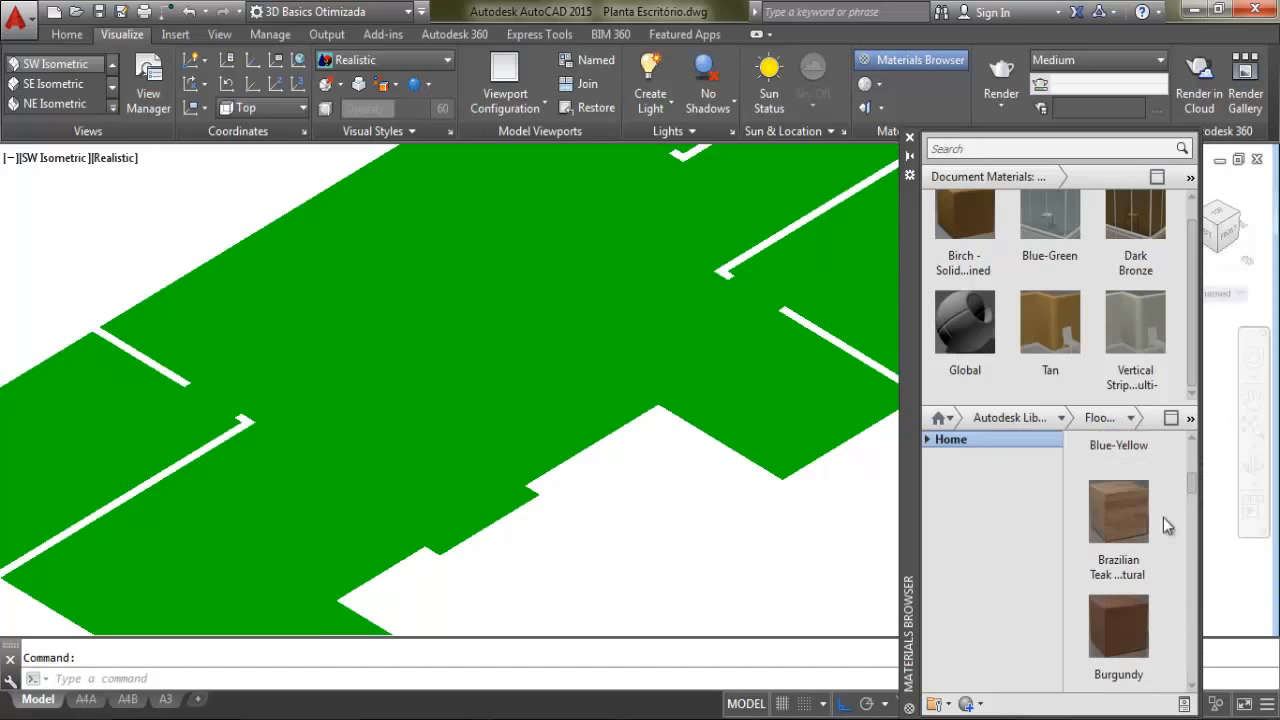
scroll(1196, 500, "down", 3)
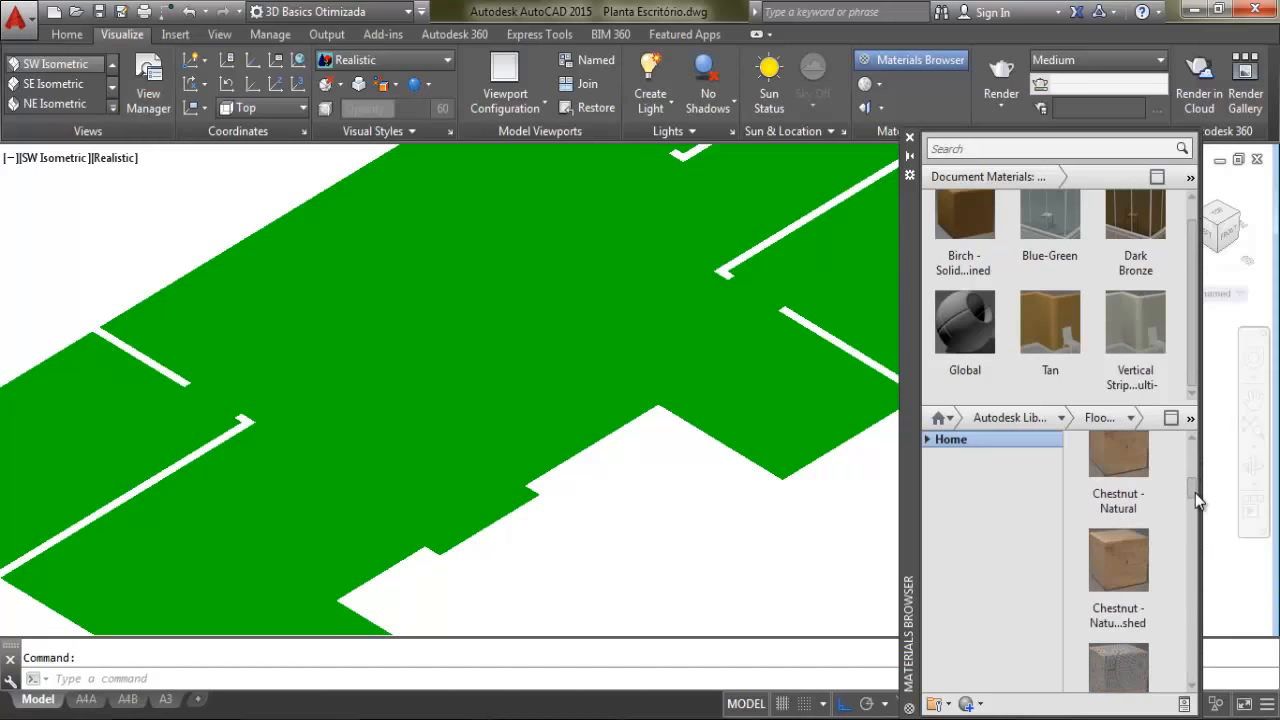
left_click_drag(1196, 492, 1196, 452)
left_click_drag(1118, 467, 513, 440)
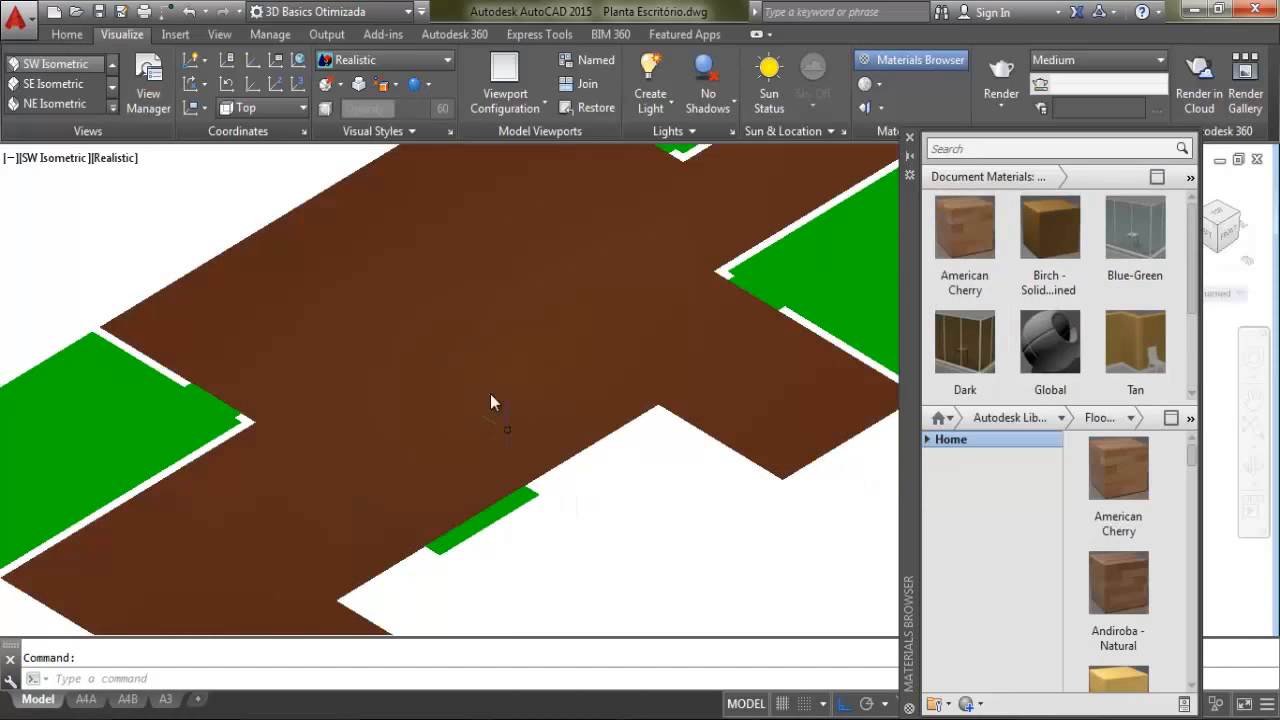
Set the American Cherry wood texture's sample size to 1 in width and height
scroll(580, 300, "up", 3)
scroll(615, 300, "down", 2)
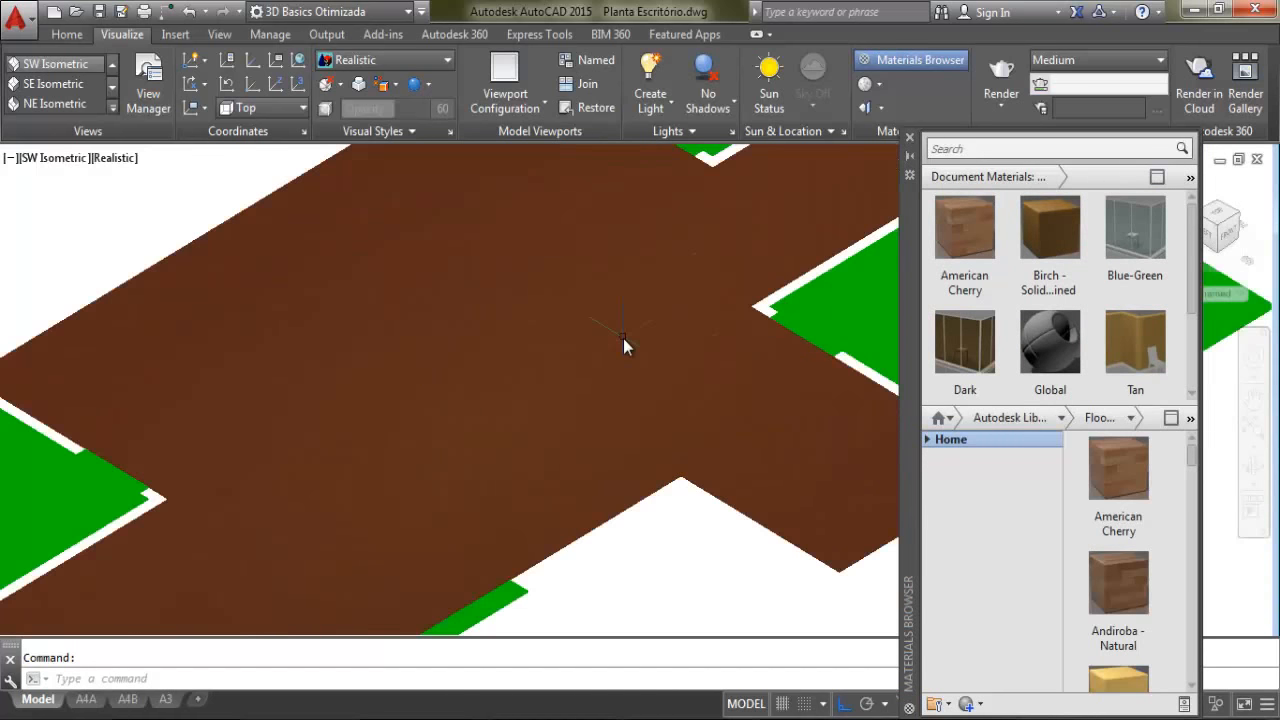
double_click(969, 221)
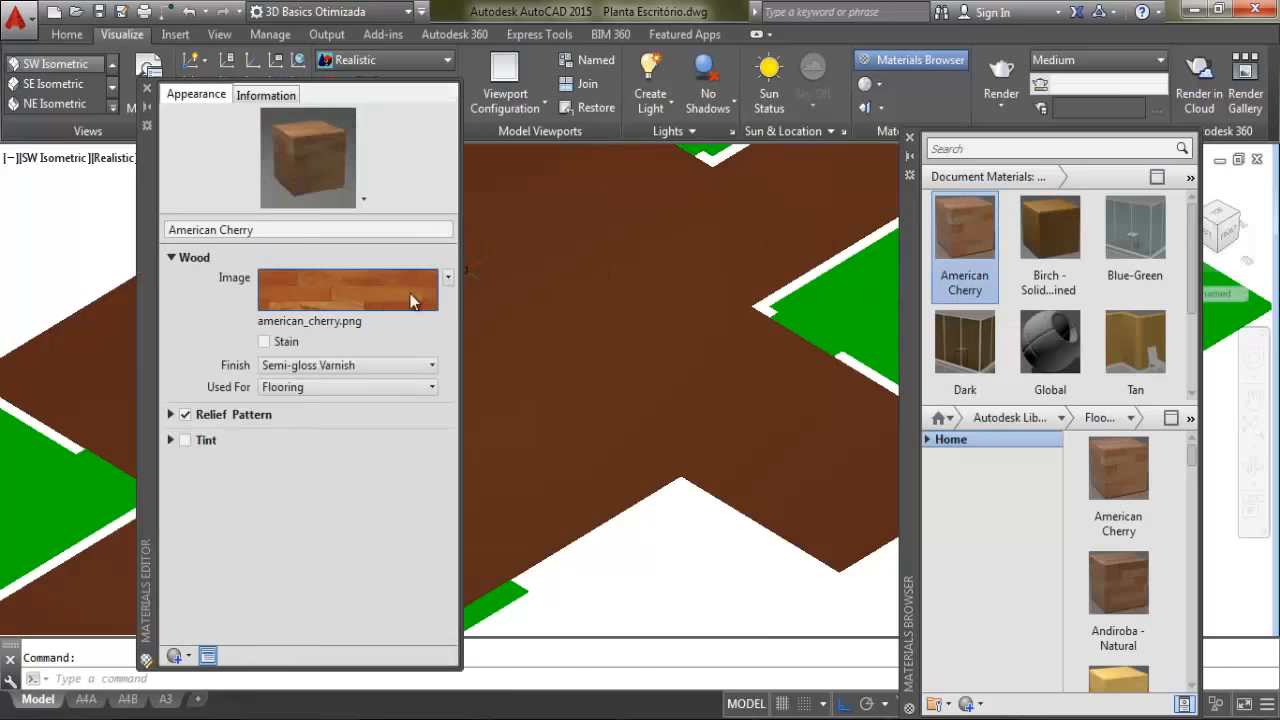
left_click(284, 281)
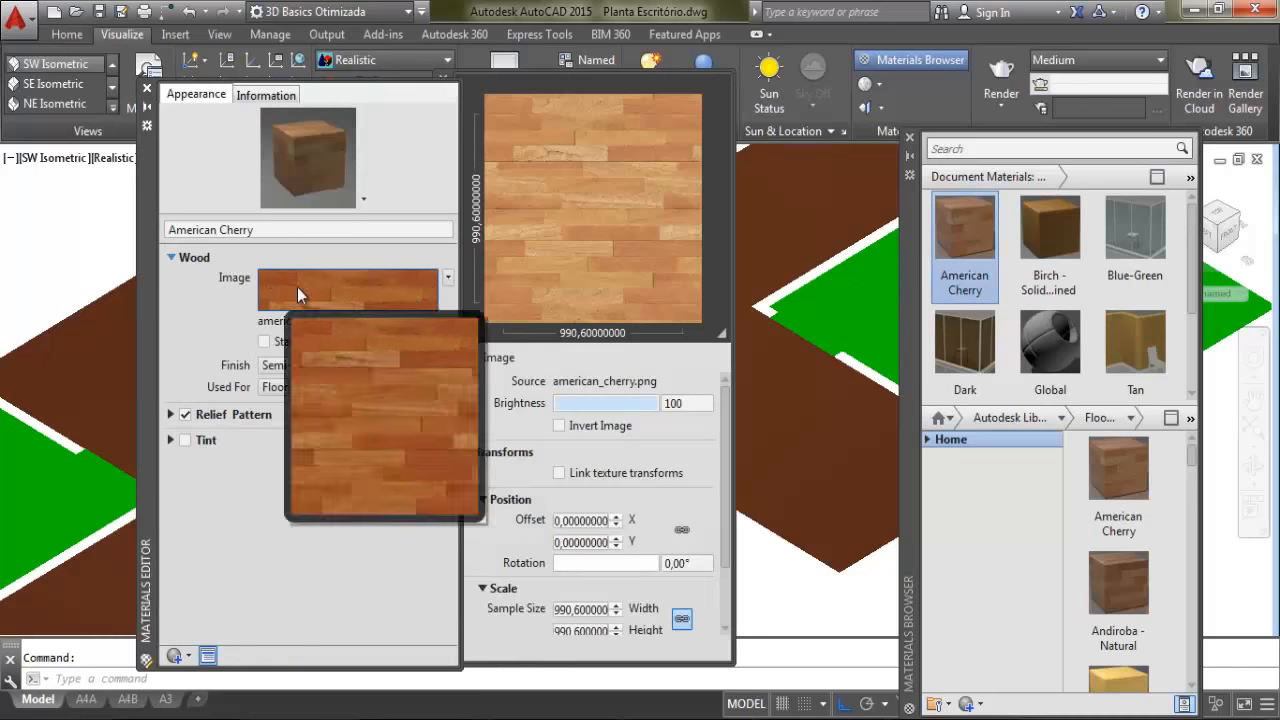
double_click(600, 610)
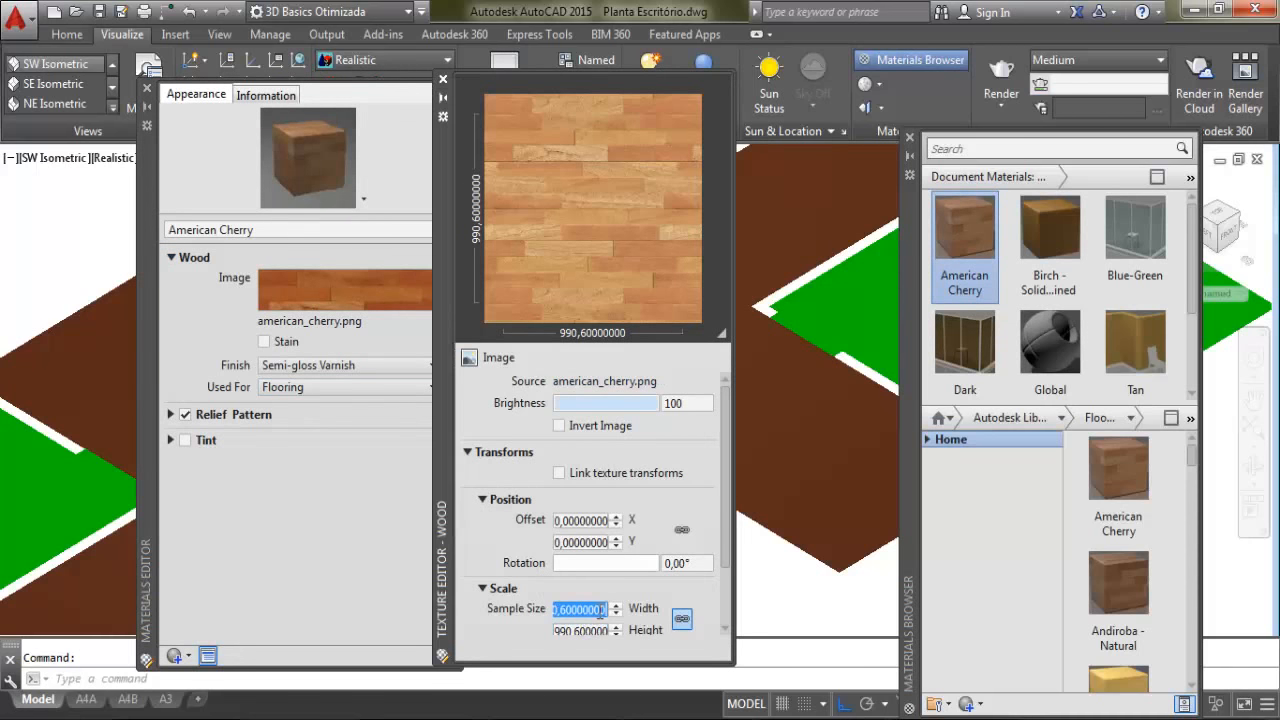
type("1")
key("Return")
left_click(443, 79)
Check the wood floor's scale and rotate the American Cherry texture to about 13.58°
scroll(746, 341, "up", 2)
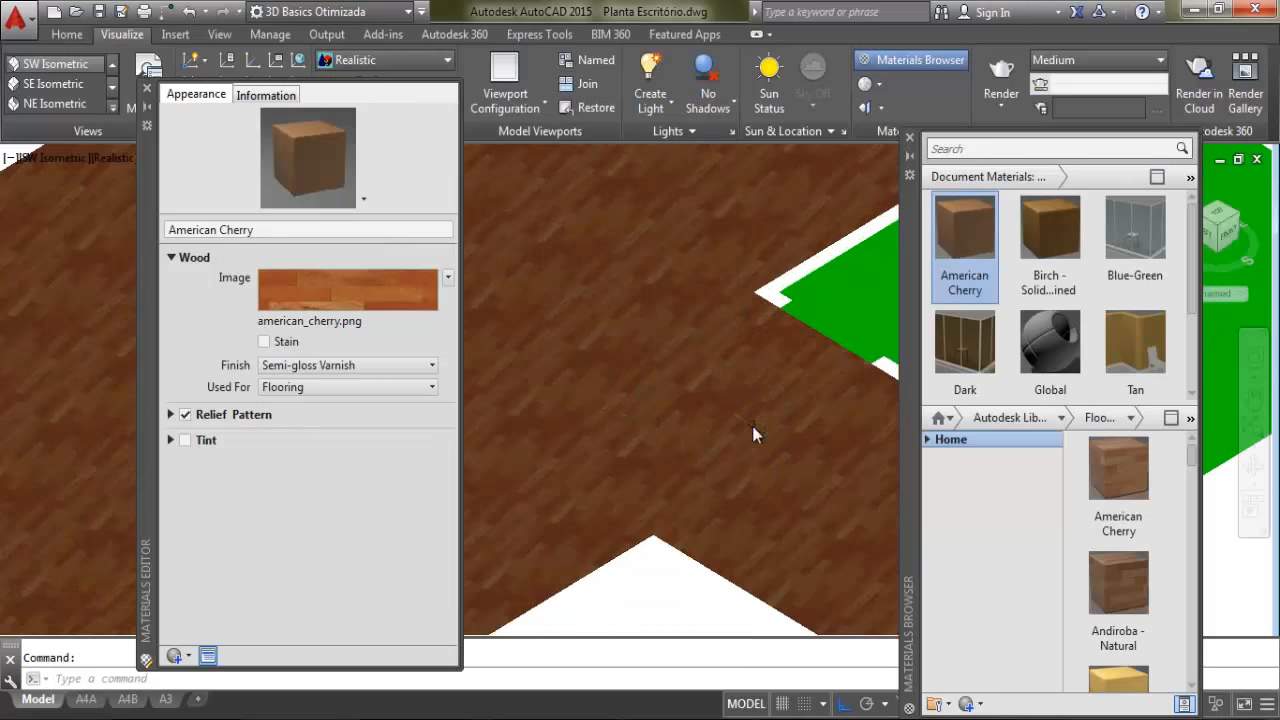
scroll(818, 512, "down", 2)
scroll(820, 515, "up", 1)
scroll(820, 515, "down", 1)
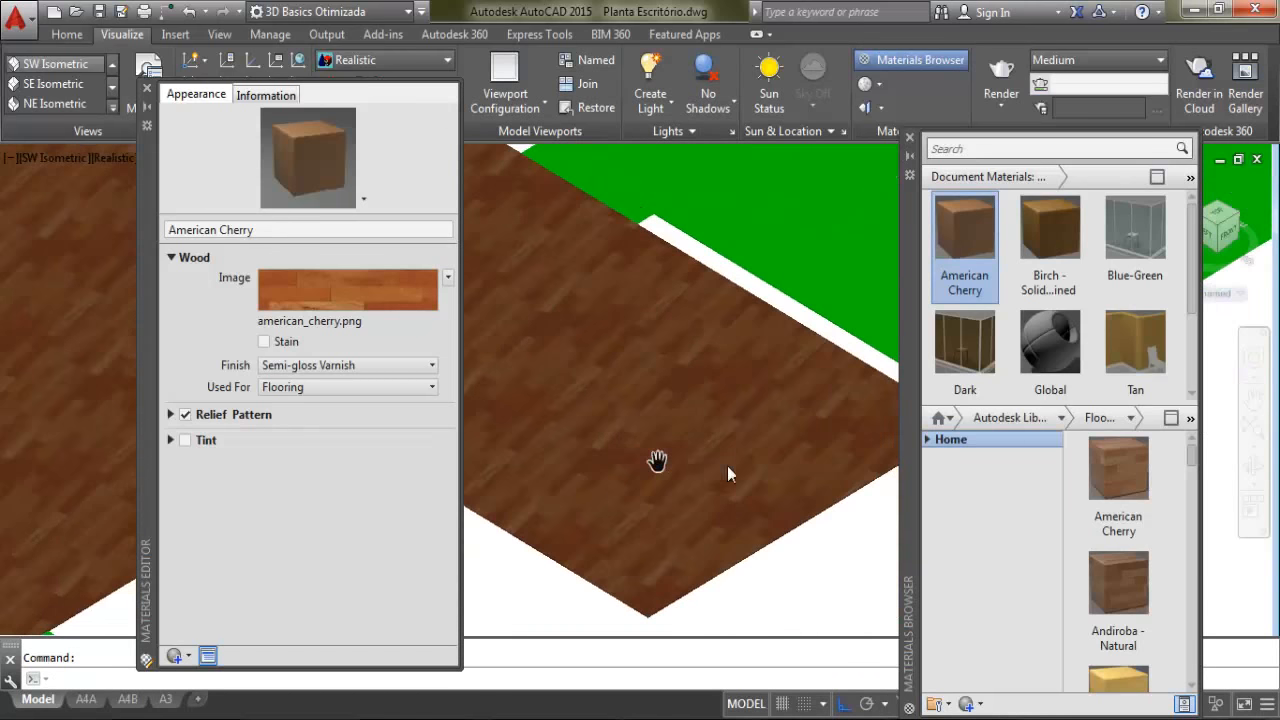
scroll(777, 484, "up", 1)
scroll(779, 485, "down", 1)
scroll(779, 486, "down", 2)
left_click(346, 295)
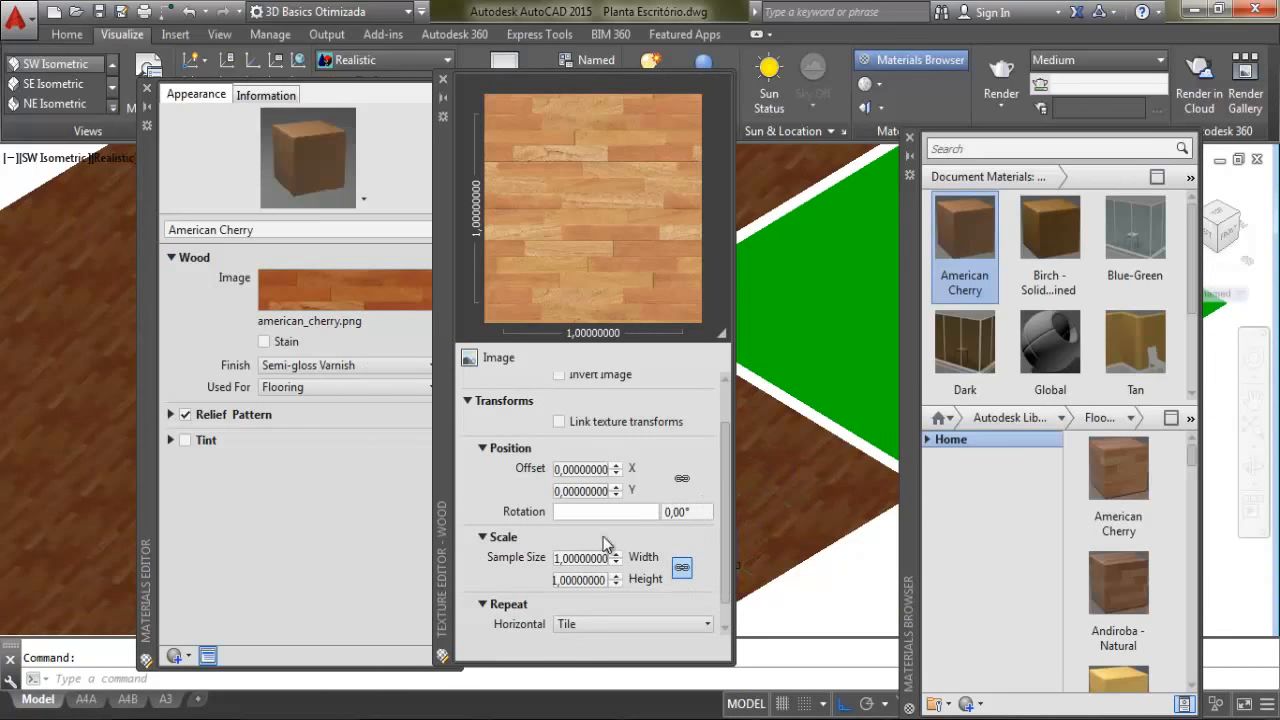
left_click(556, 511)
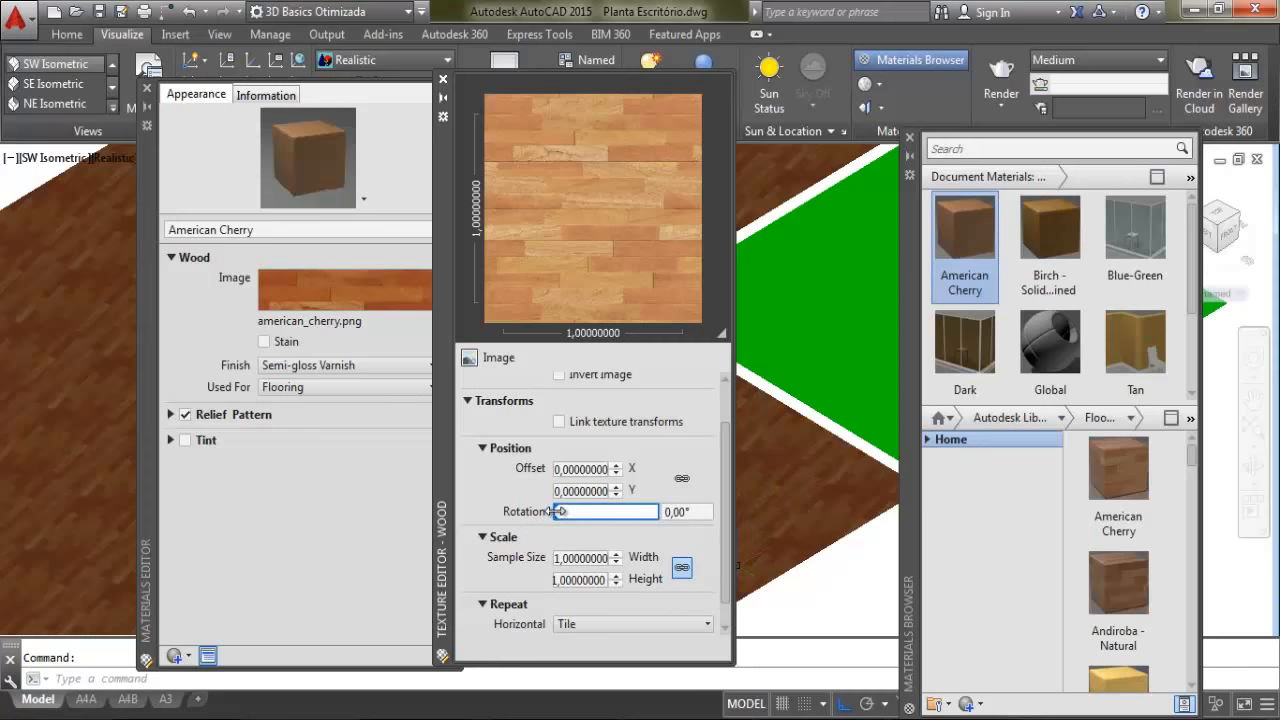
left_click_drag(556, 511, 559, 511)
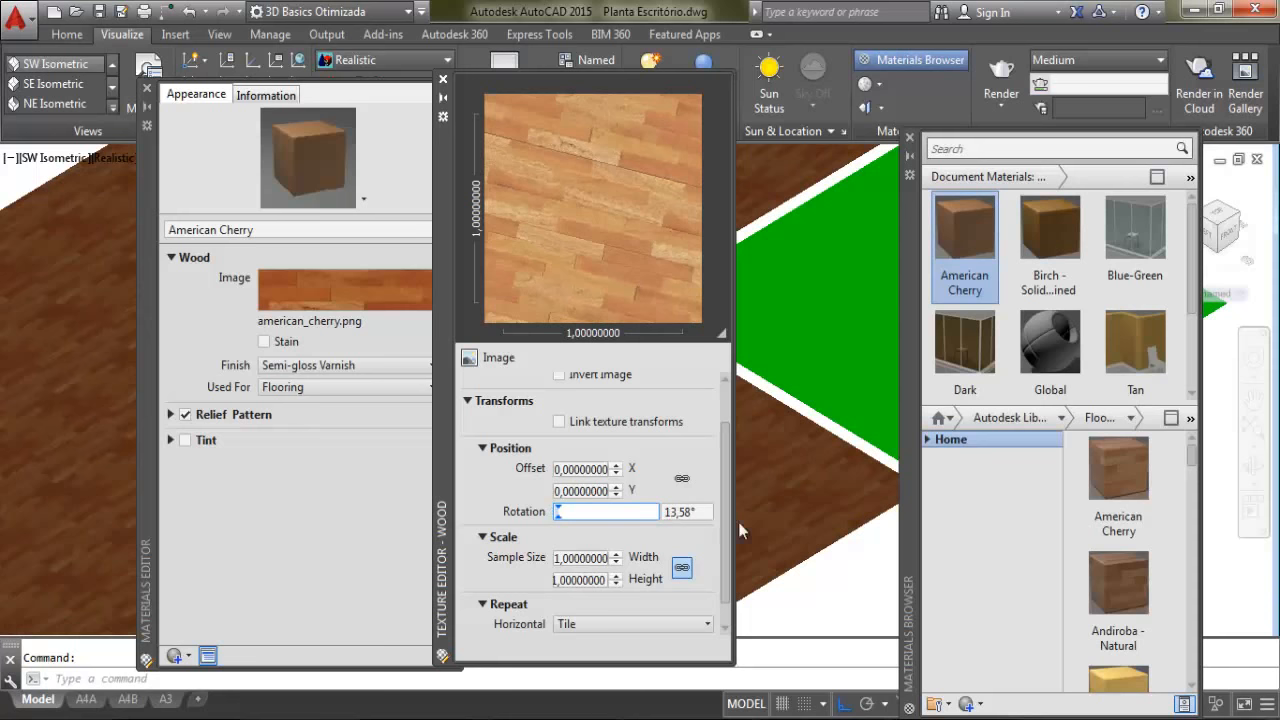
left_click(443, 78)
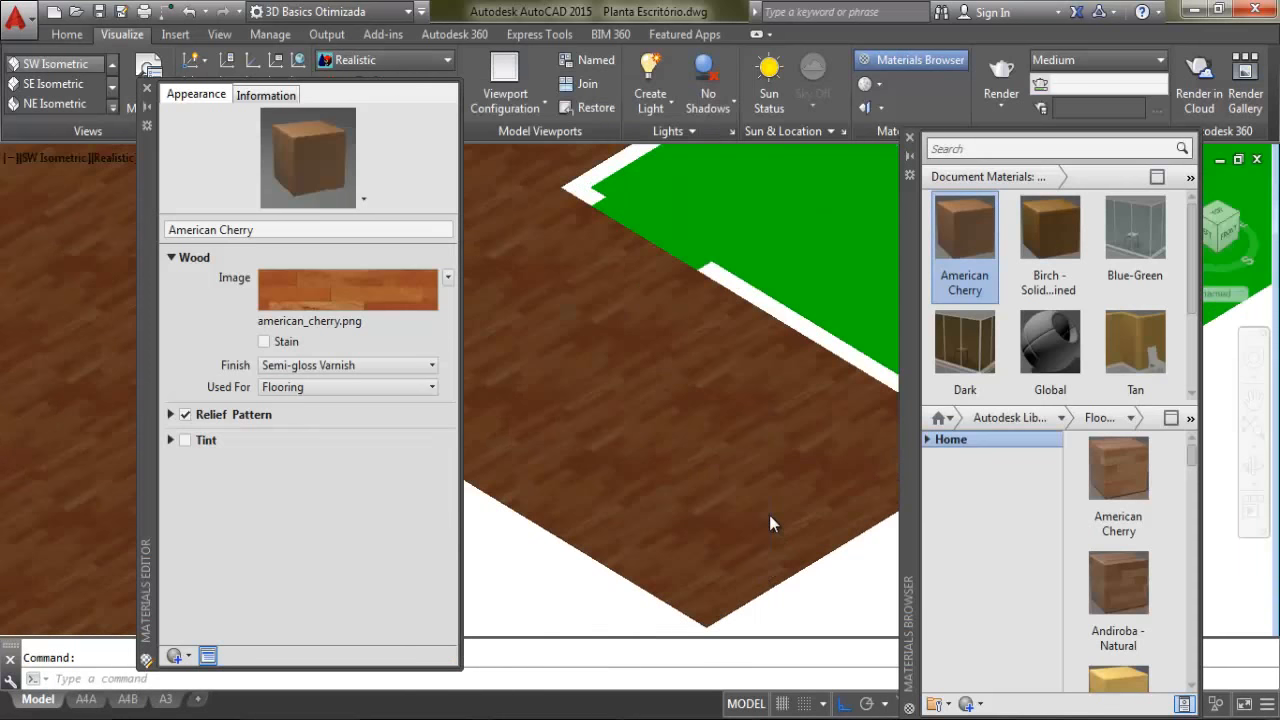
Try American Cherry texture sample sizes of 10 and 20, settle on 2, and close the material's editor
scroll(769, 515, "up", 1)
scroll(958, 395, "down", 1)
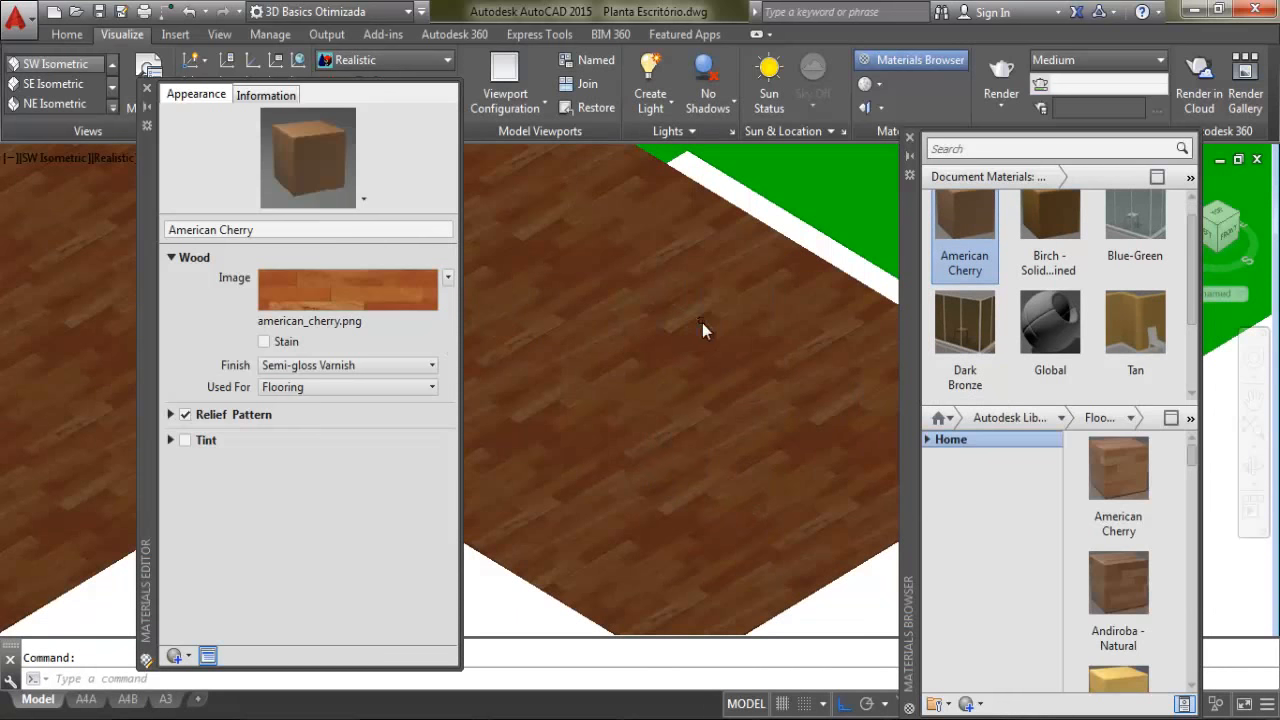
left_click(371, 291)
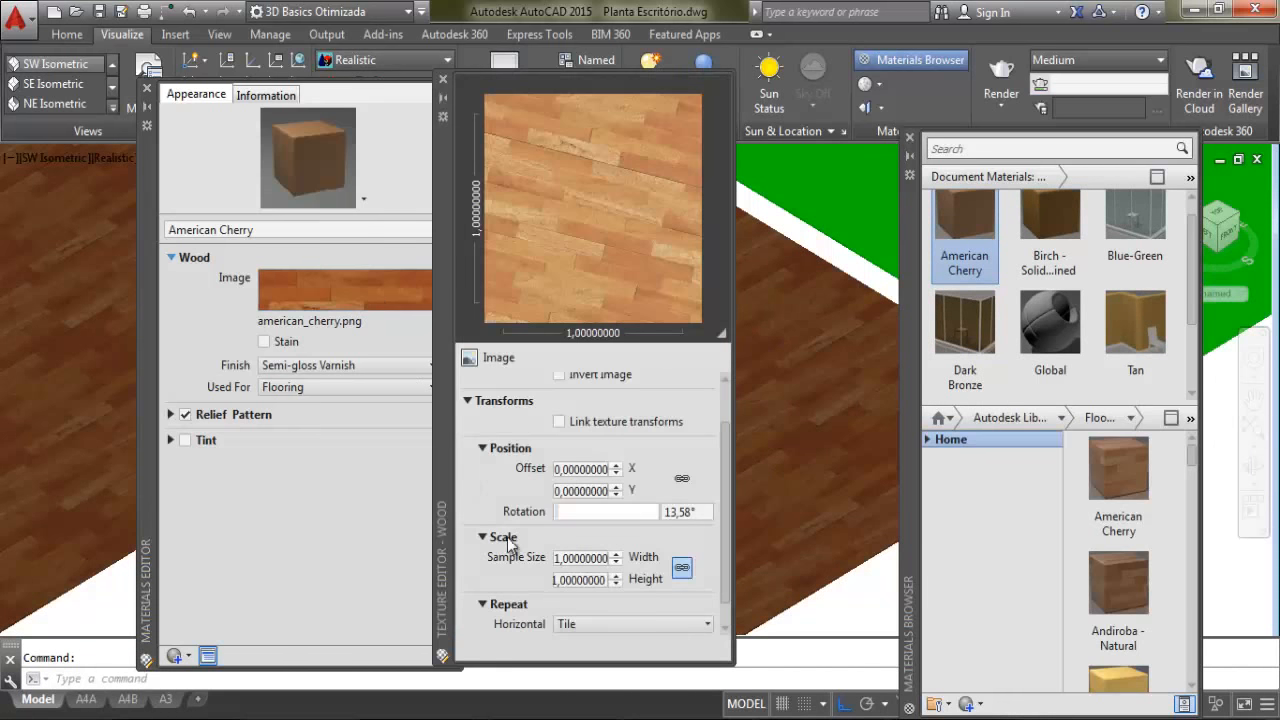
left_click_drag(606, 559, 509, 567)
type("10")
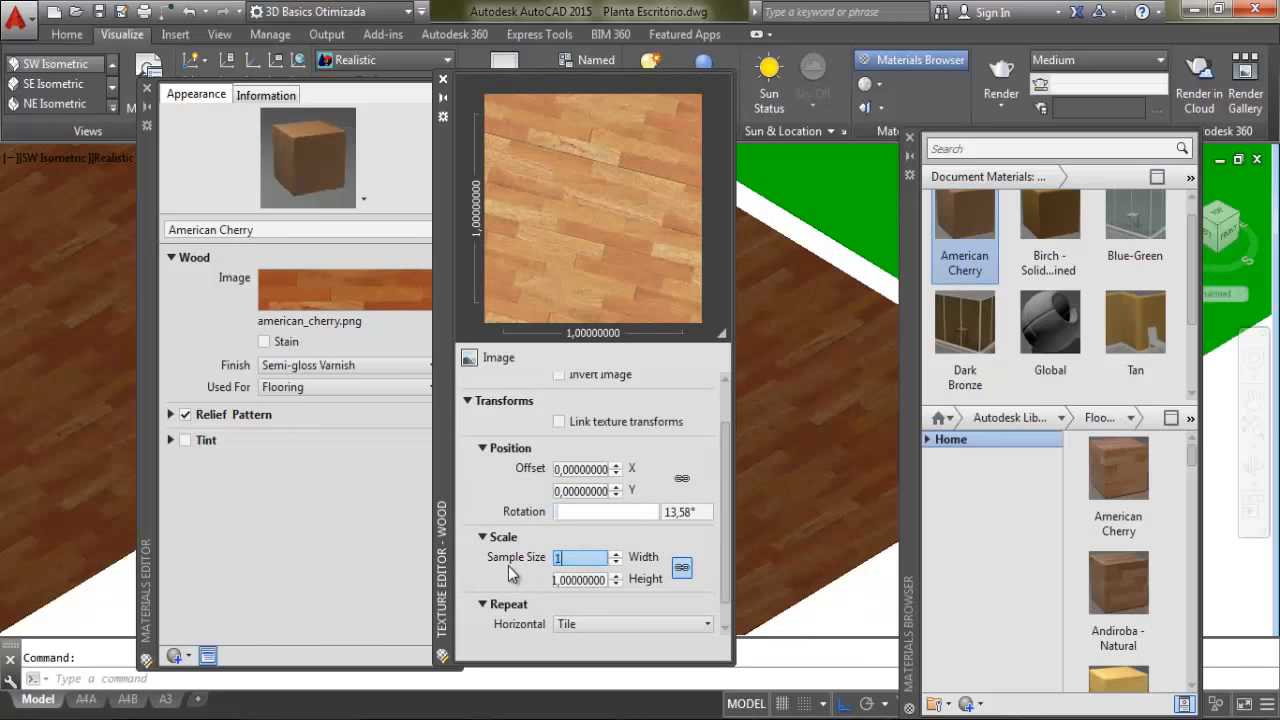
key("Return")
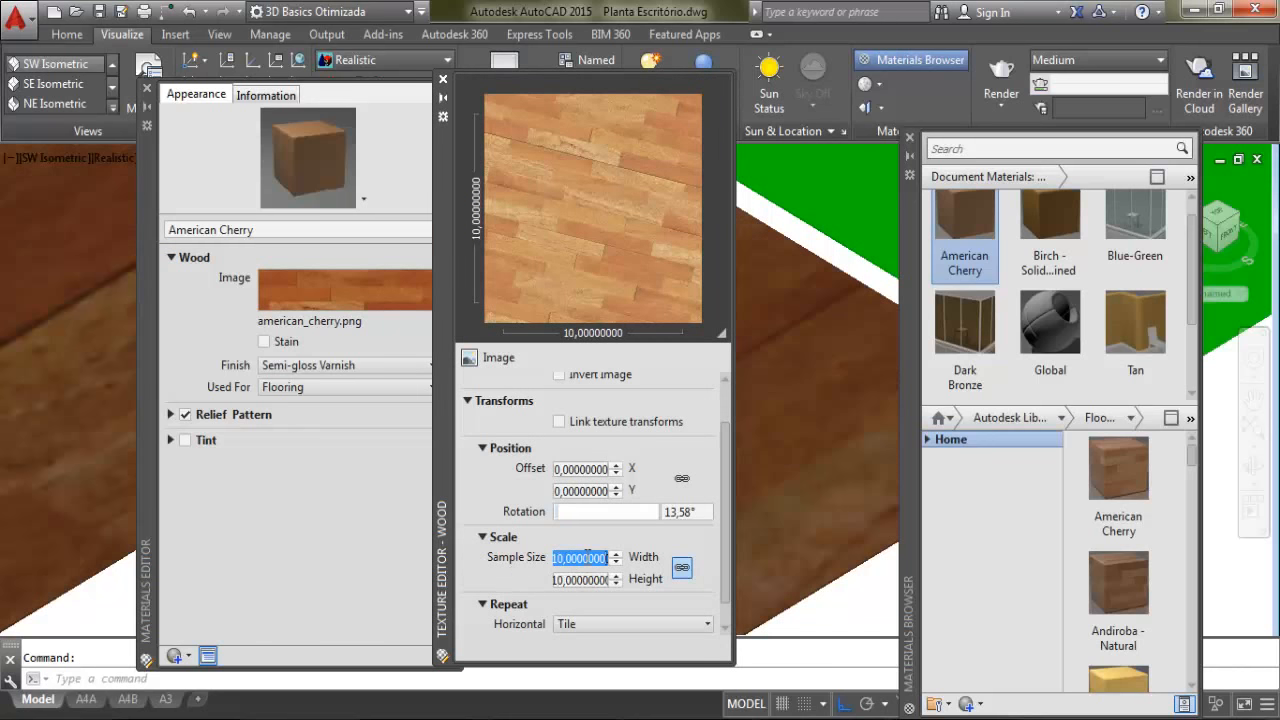
type("20")
key("Return")
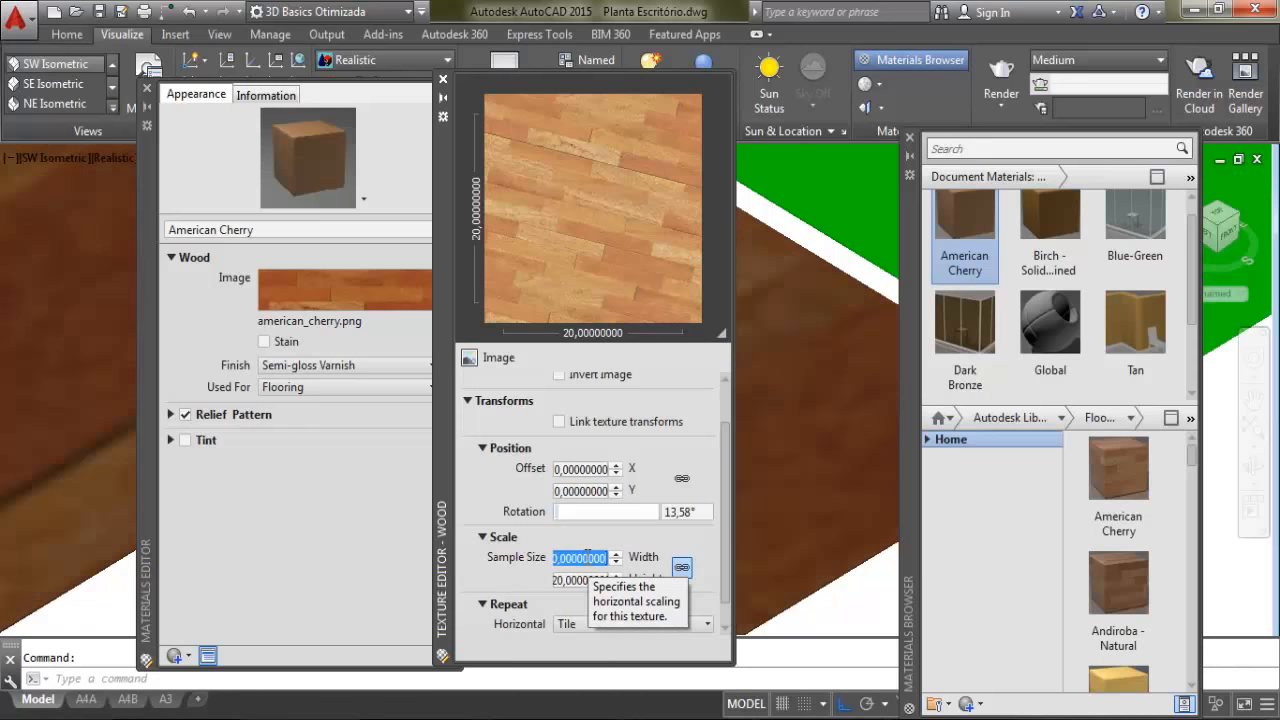
type("2")
key("Return")
left_click(443, 78)
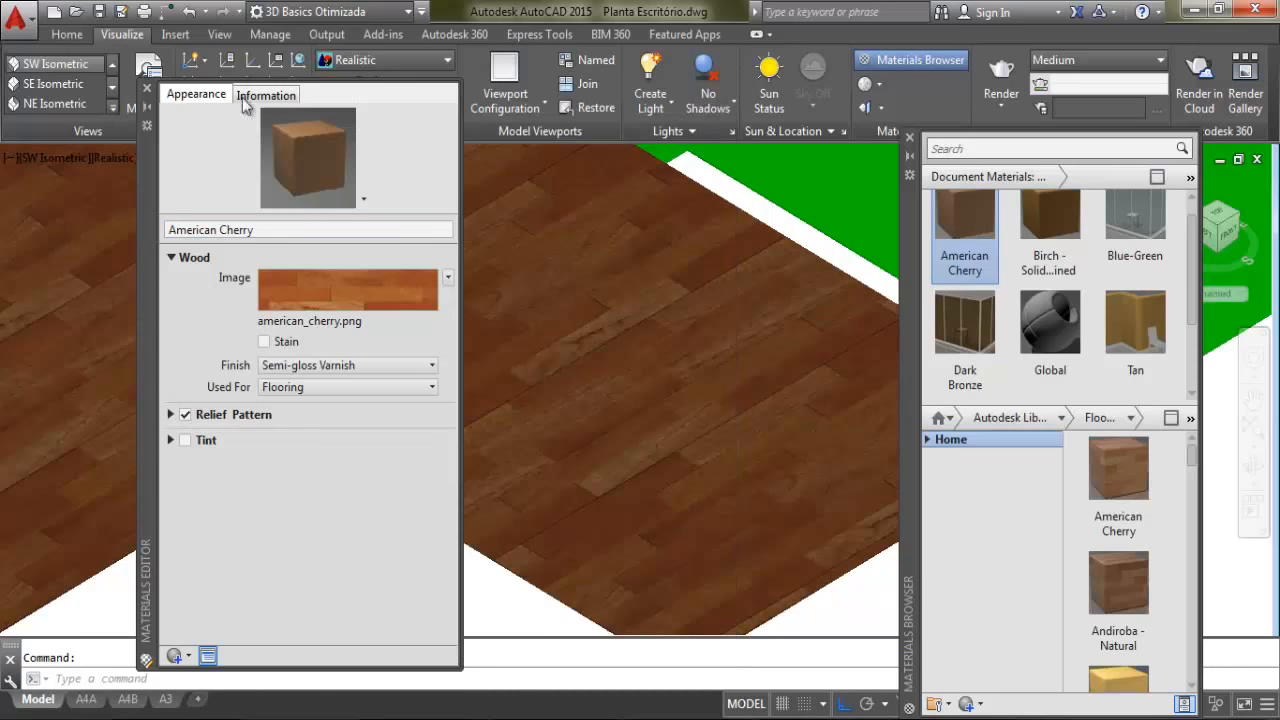
left_click(147, 88)
Apply the Circular Mosaic - Black & White 1 flooring material to the large green room at the plan's right end
scroll(631, 333, "down", 3)
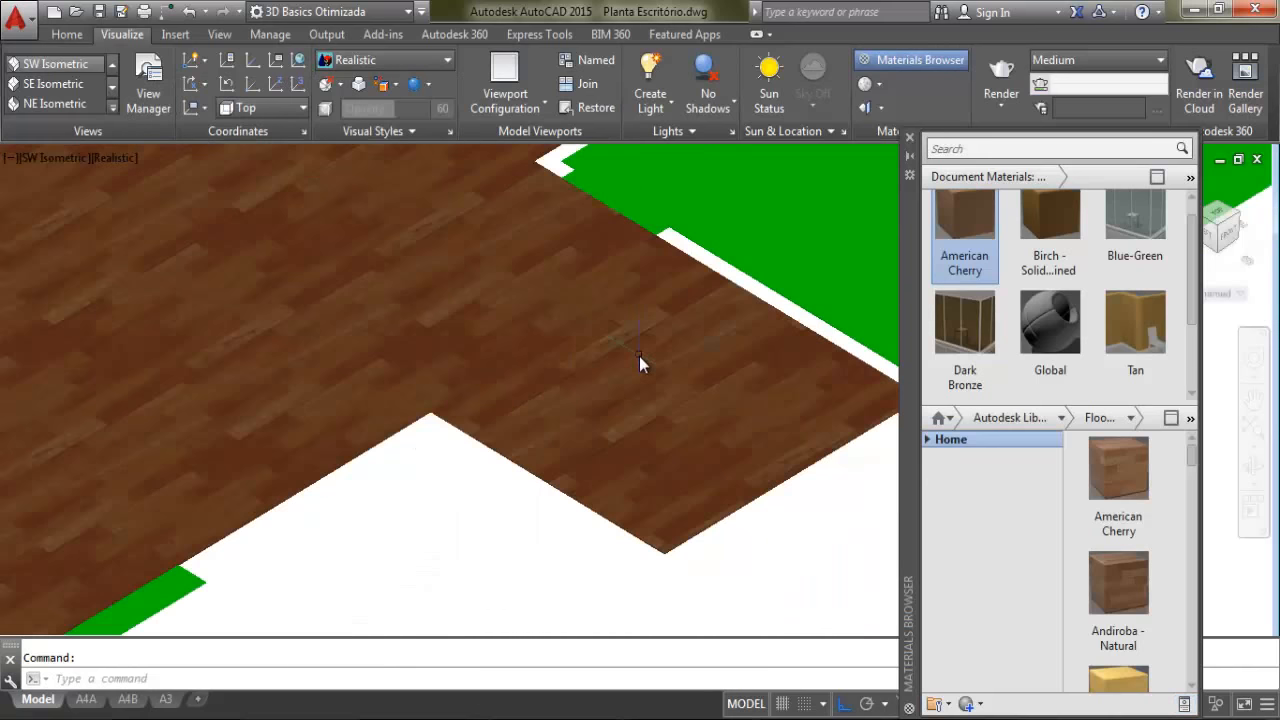
scroll(475, 320, "down", 1)
scroll(349, 404, "up", 4)
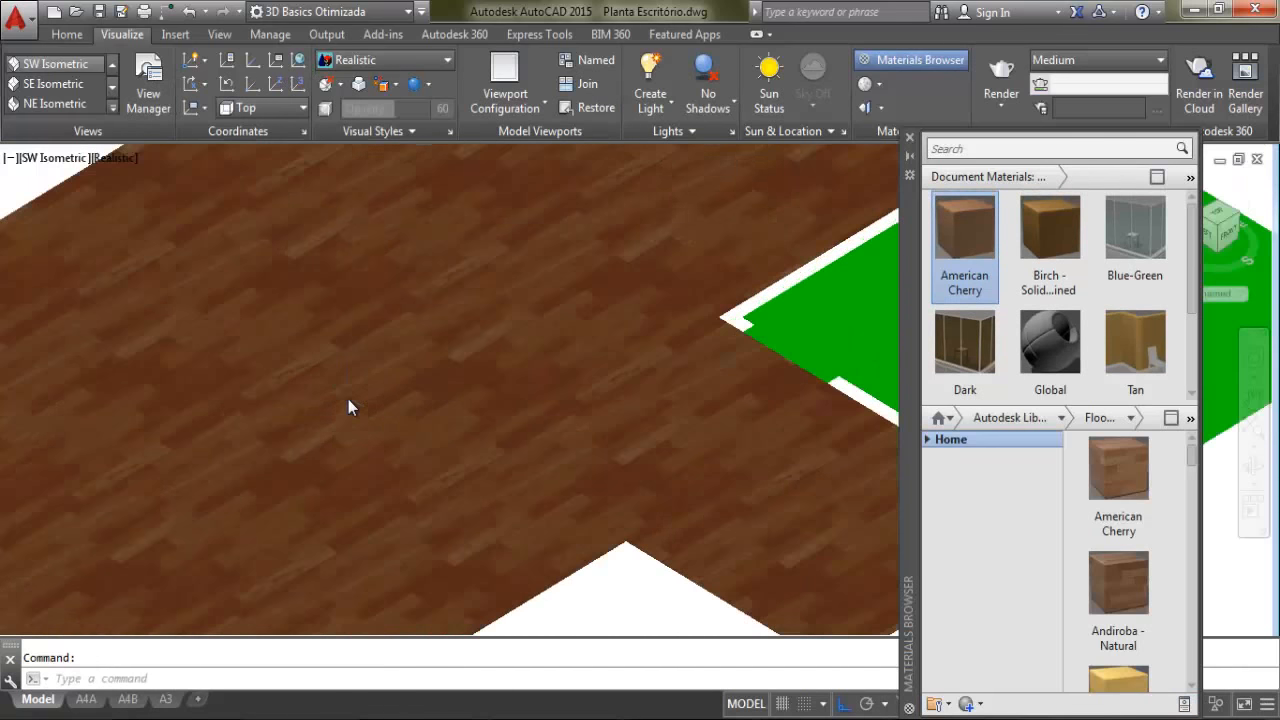
scroll(626, 351, "down", 4)
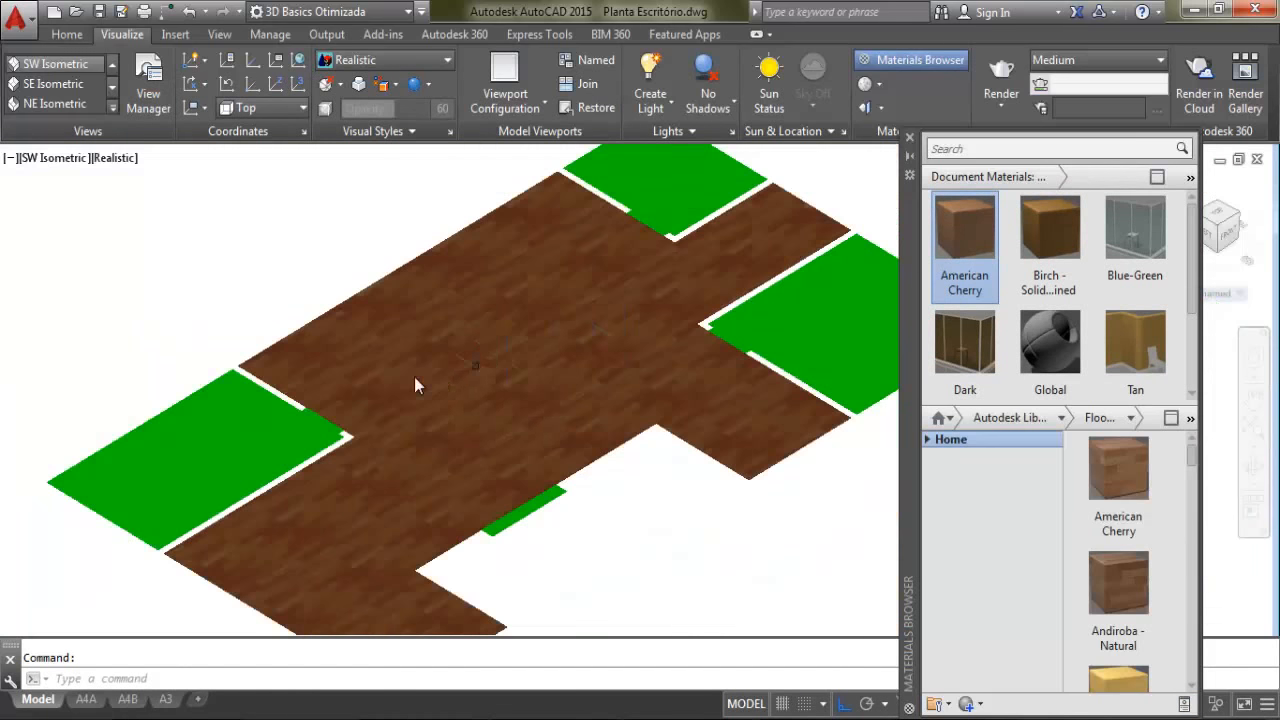
middle_click_drag(528, 409, 421, 466)
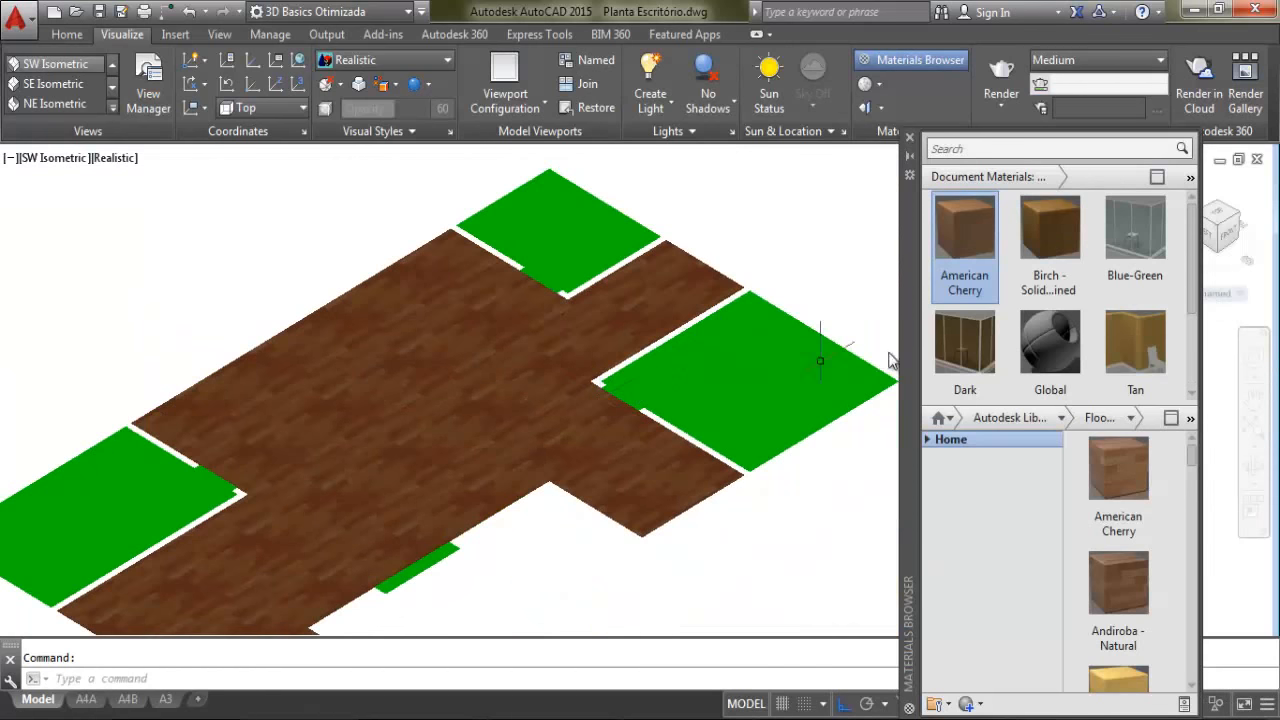
scroll(547, 270, "up", 1)
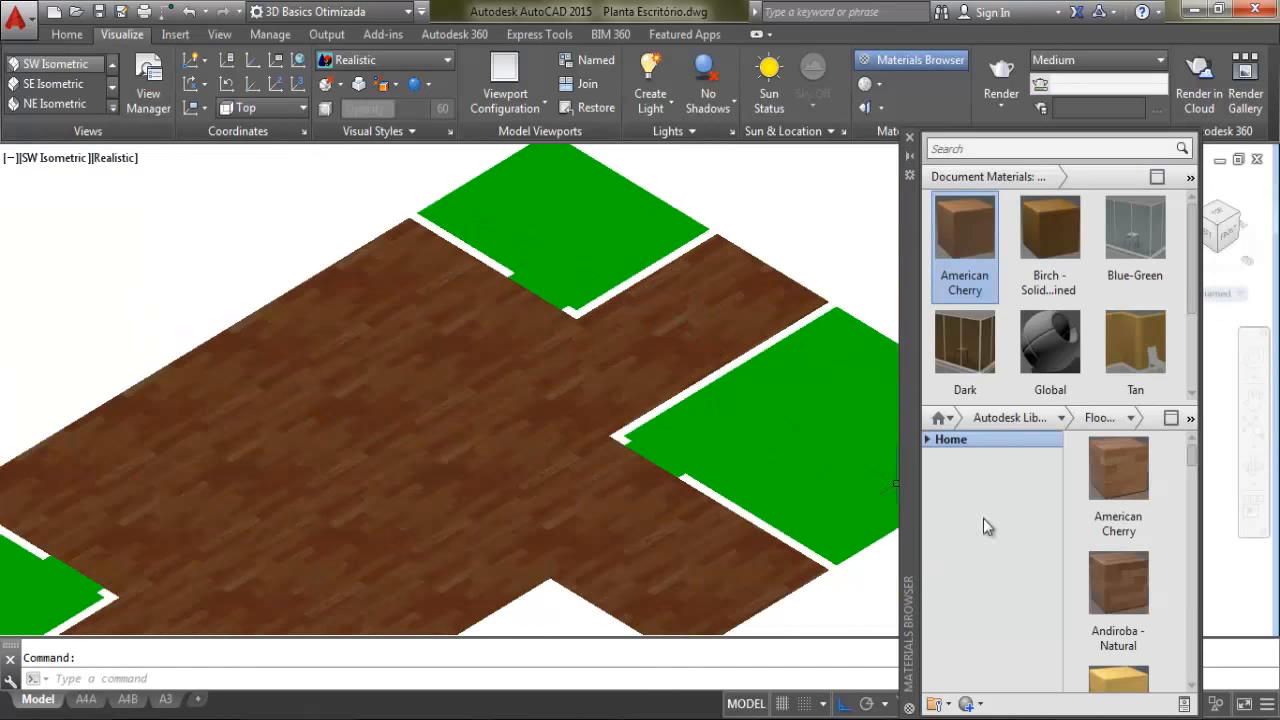
left_click_drag(1193, 453, 1196, 489)
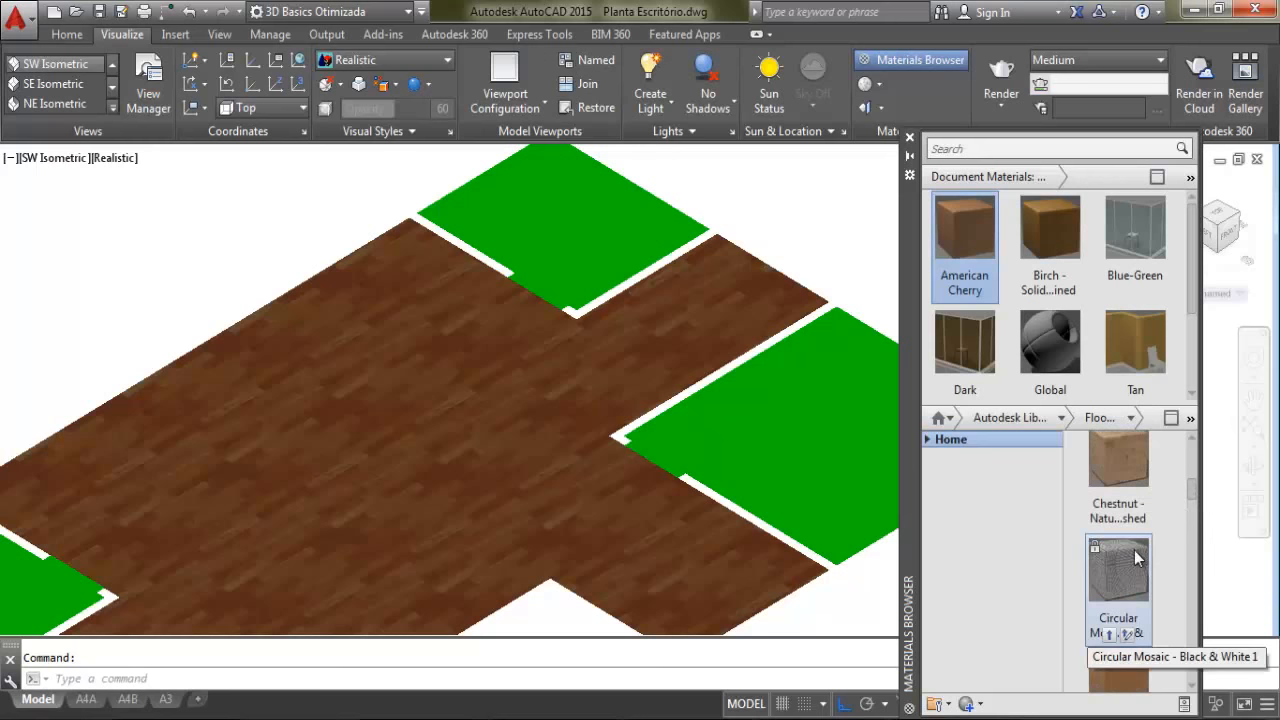
left_click_drag(1132, 556, 760, 476)
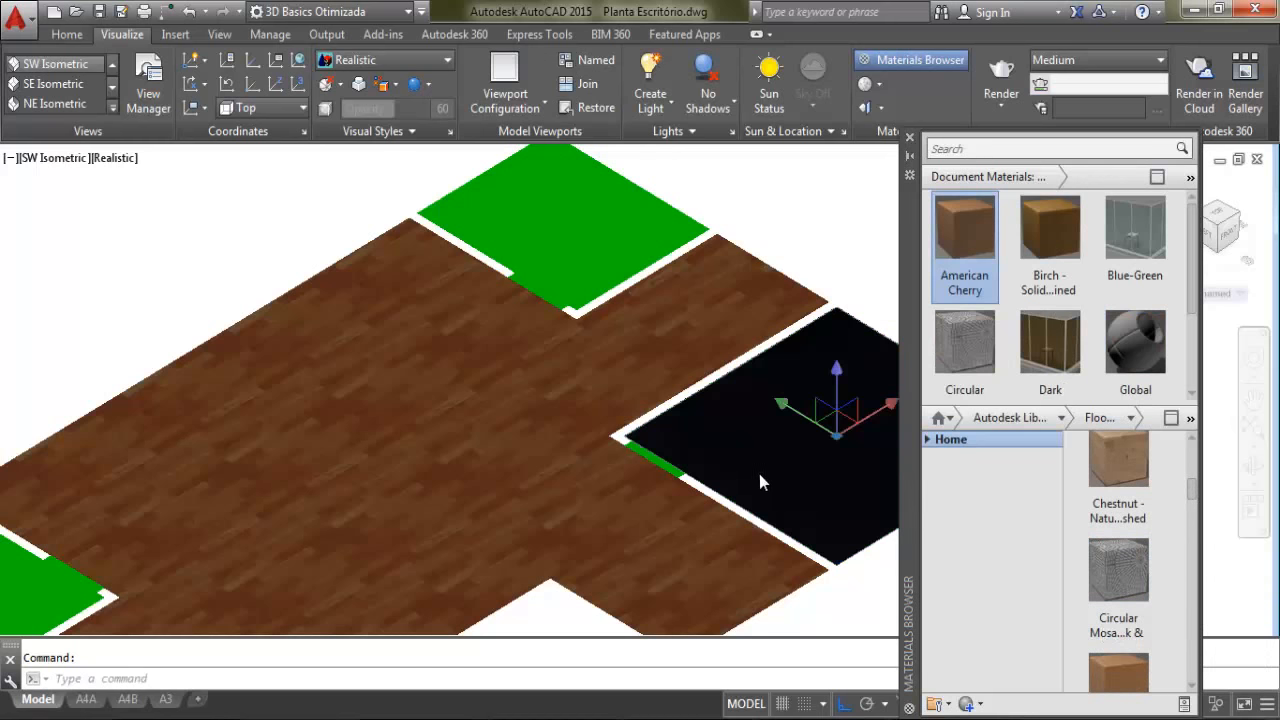
scroll(600, 418, "up", 5)
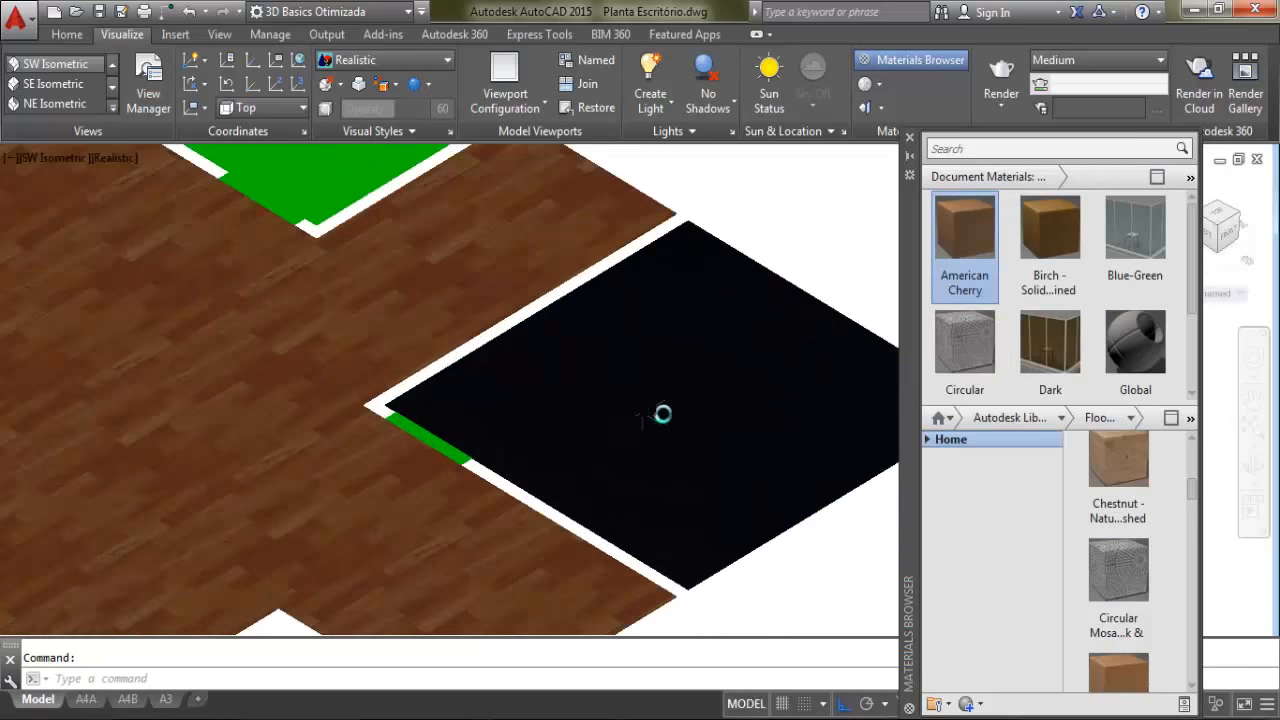
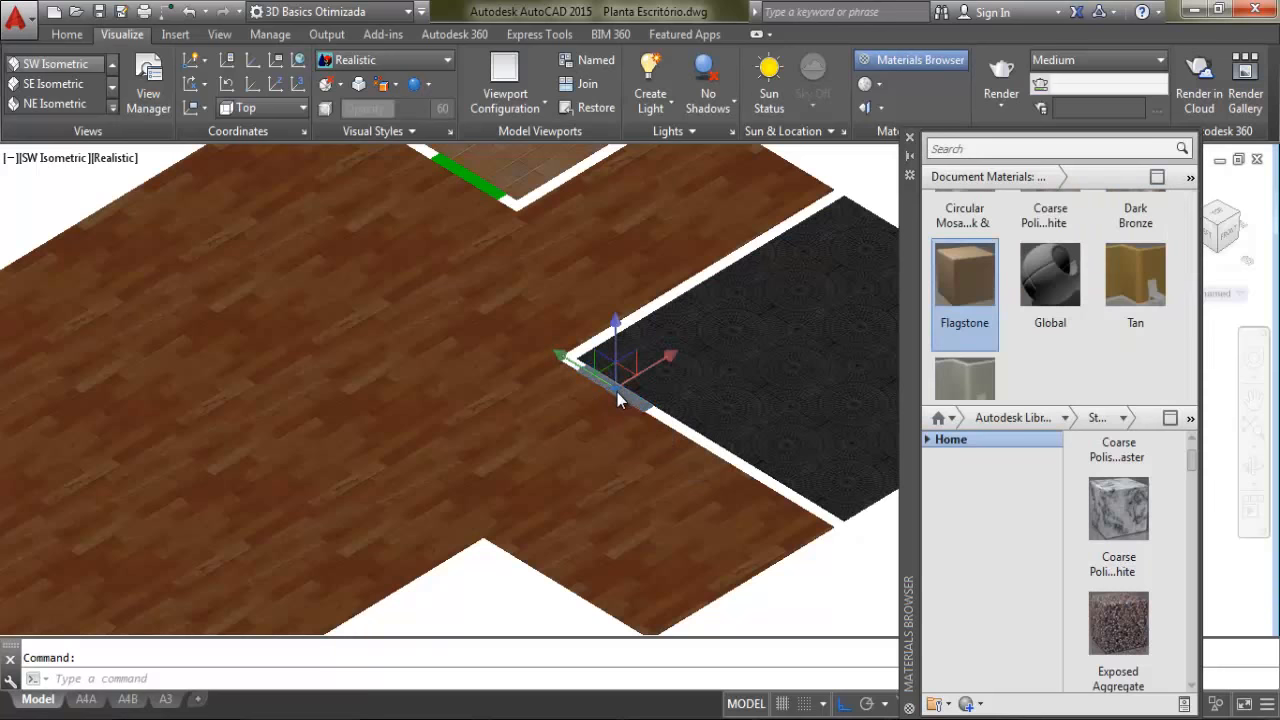
Set the Coarse Polished - White stone texture's sample size to 1 in width and height and check it on the dark room's threshold
key("Escape")
scroll(617, 391, "up", 5)
middle_click_drag(617, 391, 515, 424)
scroll(241, 454, "up", 2)
middle_click_drag(300, 450, 805, 438)
scroll(1154, 472, "up", 1)
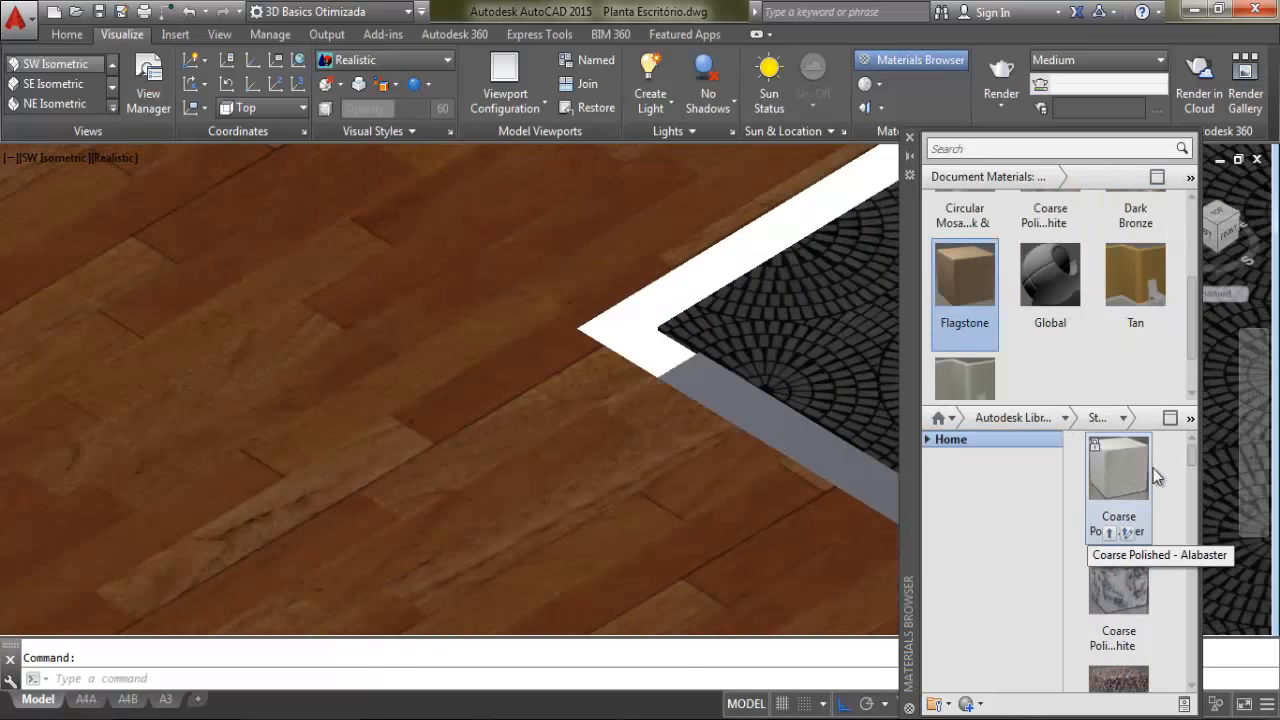
left_click_drag(1194, 321, 1193, 262)
double_click(1050, 290)
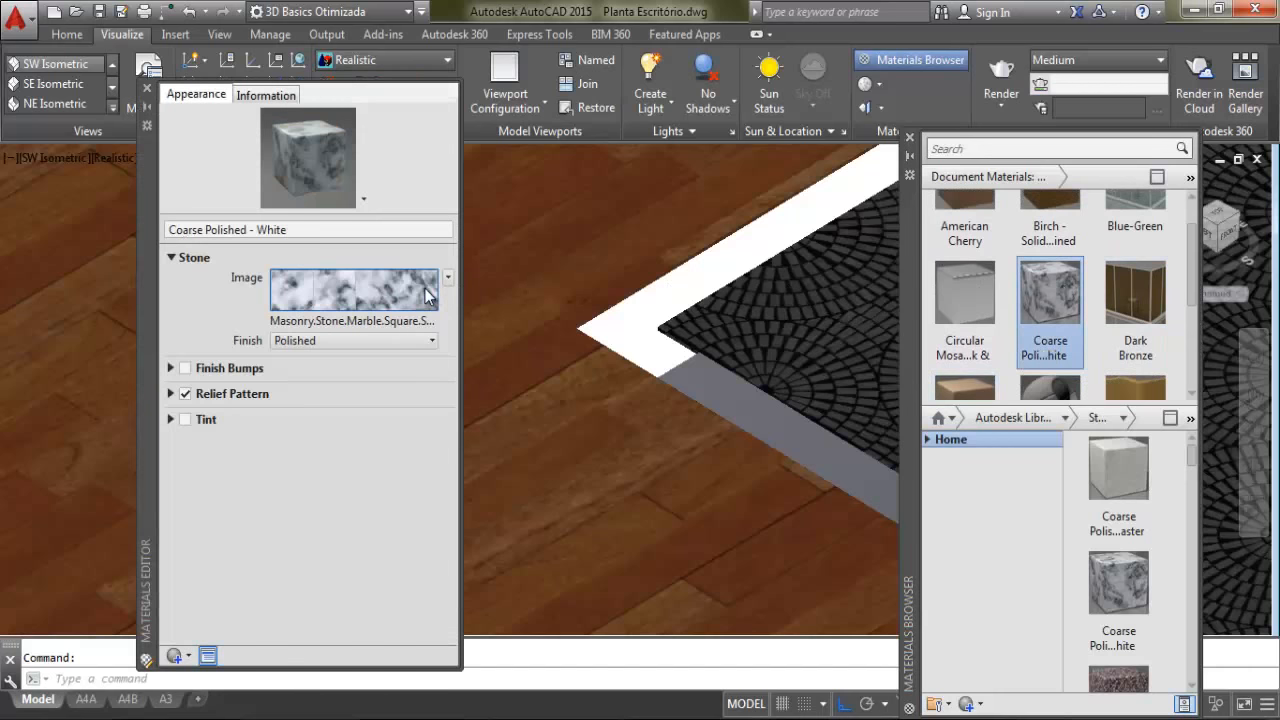
left_click(343, 296)
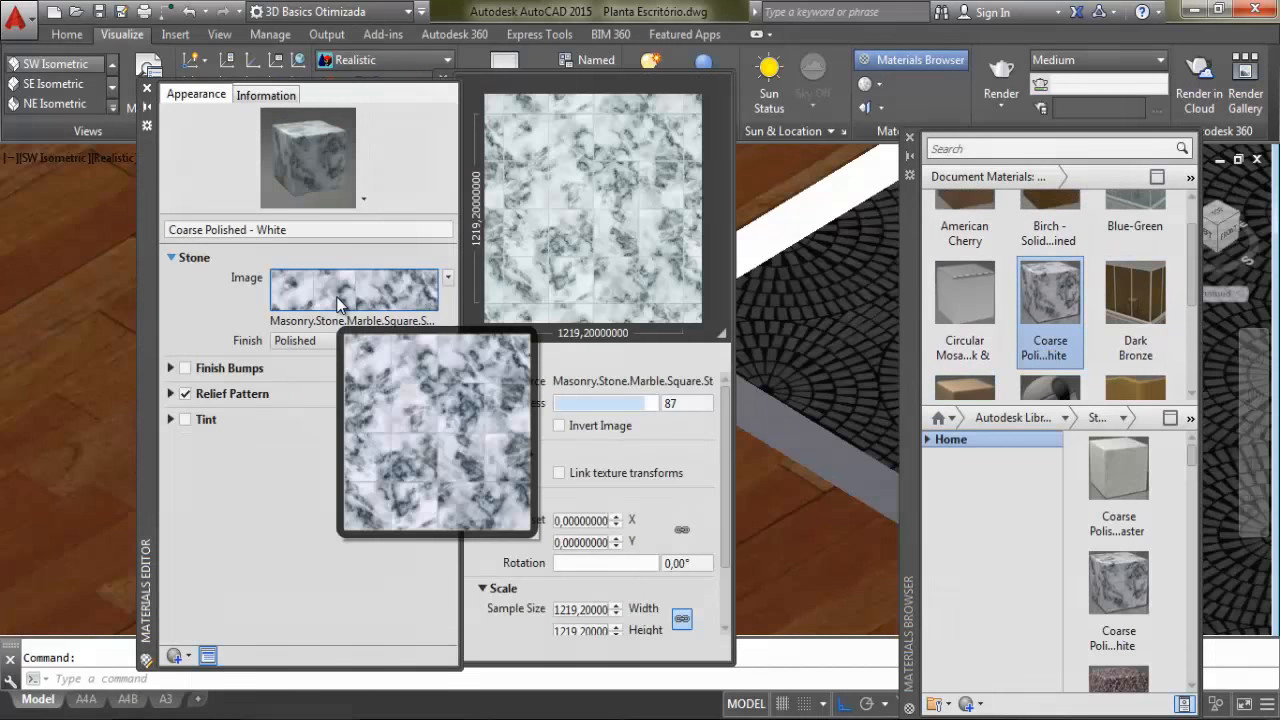
double_click(591, 607)
type("1")
key("Tab")
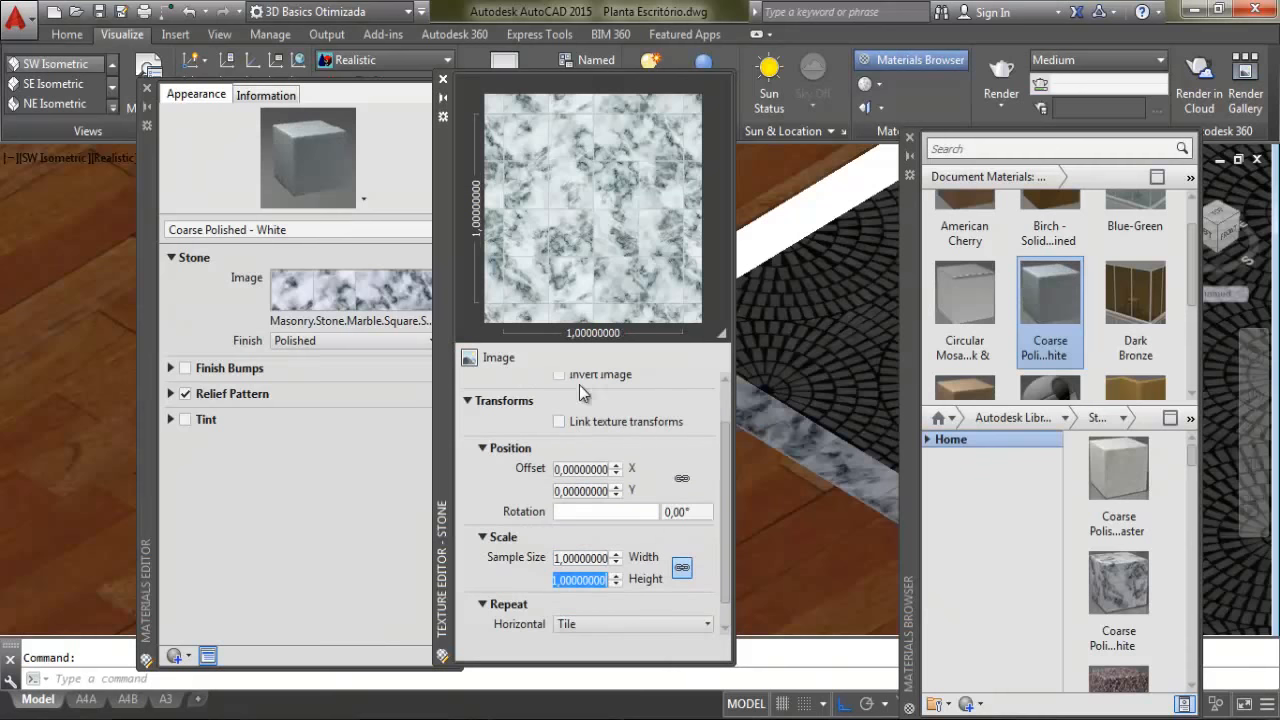
left_click(443, 78)
scroll(695, 436, "up", 6)
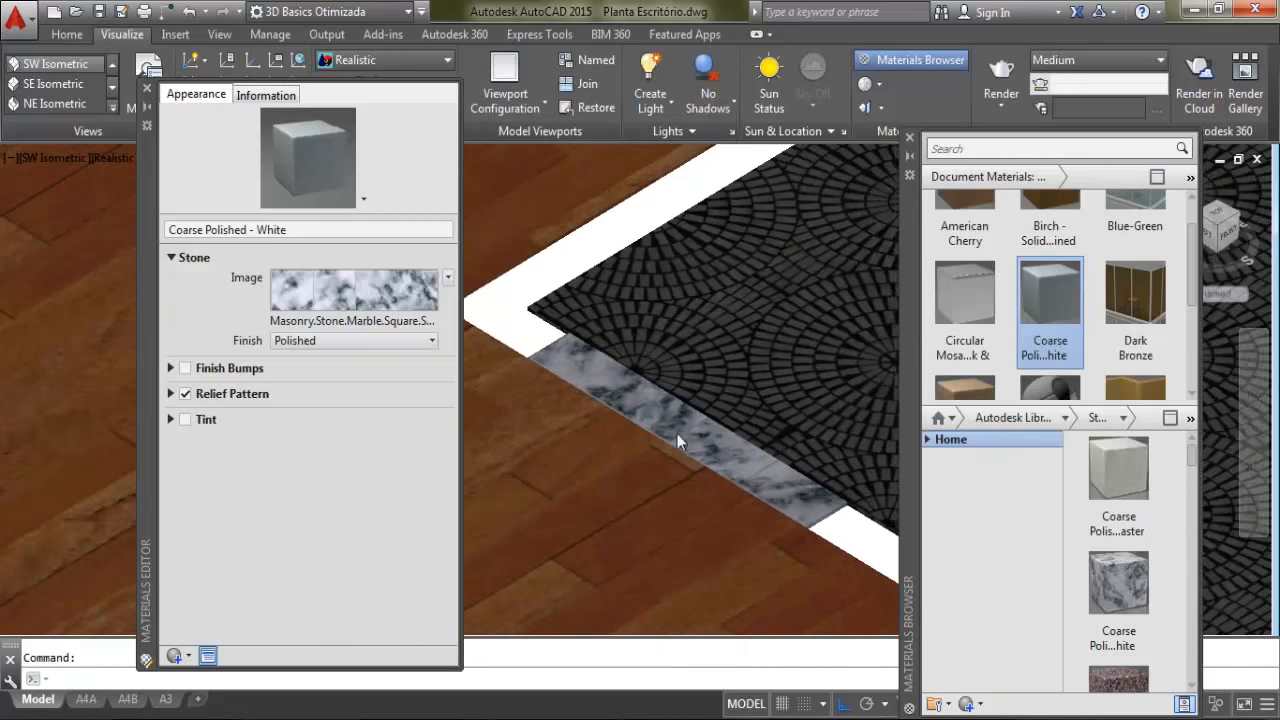
scroll(695, 436, "down", 3)
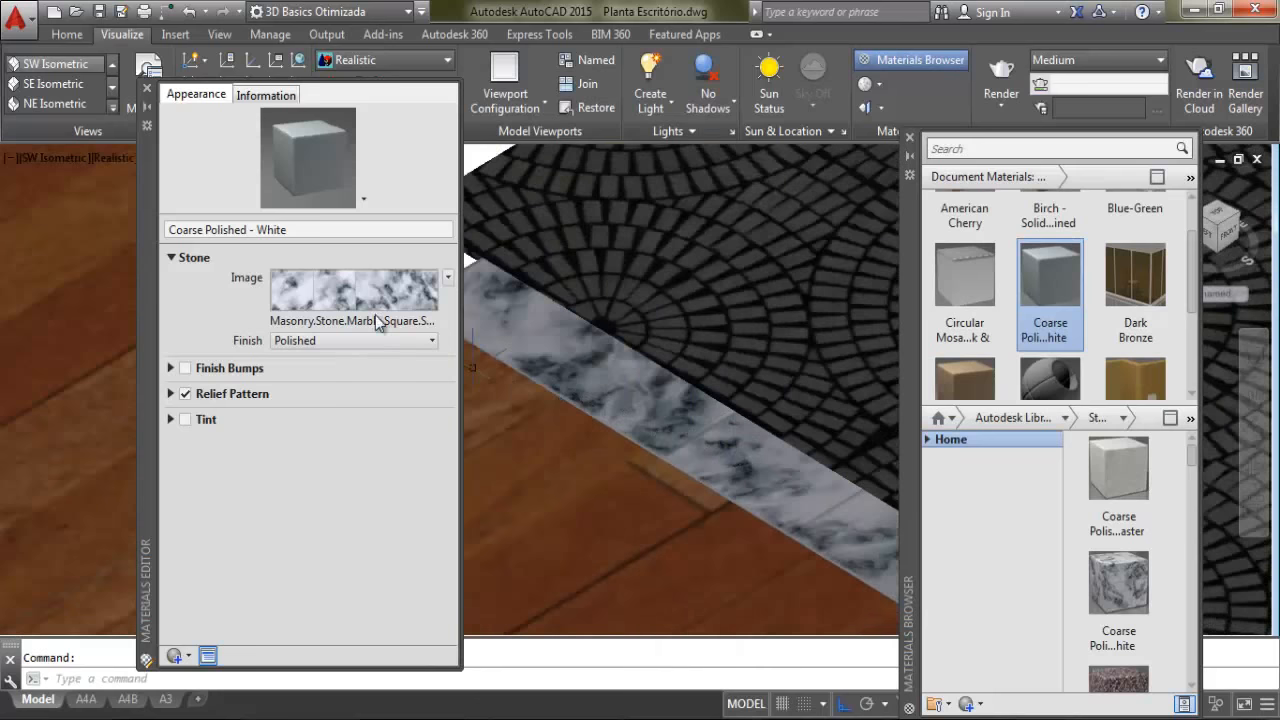
Set the Coarse Polished - White texture's sample size to 0.5, inspect the threshold, and close the material's editor
left_click(410, 290)
double_click(584, 558)
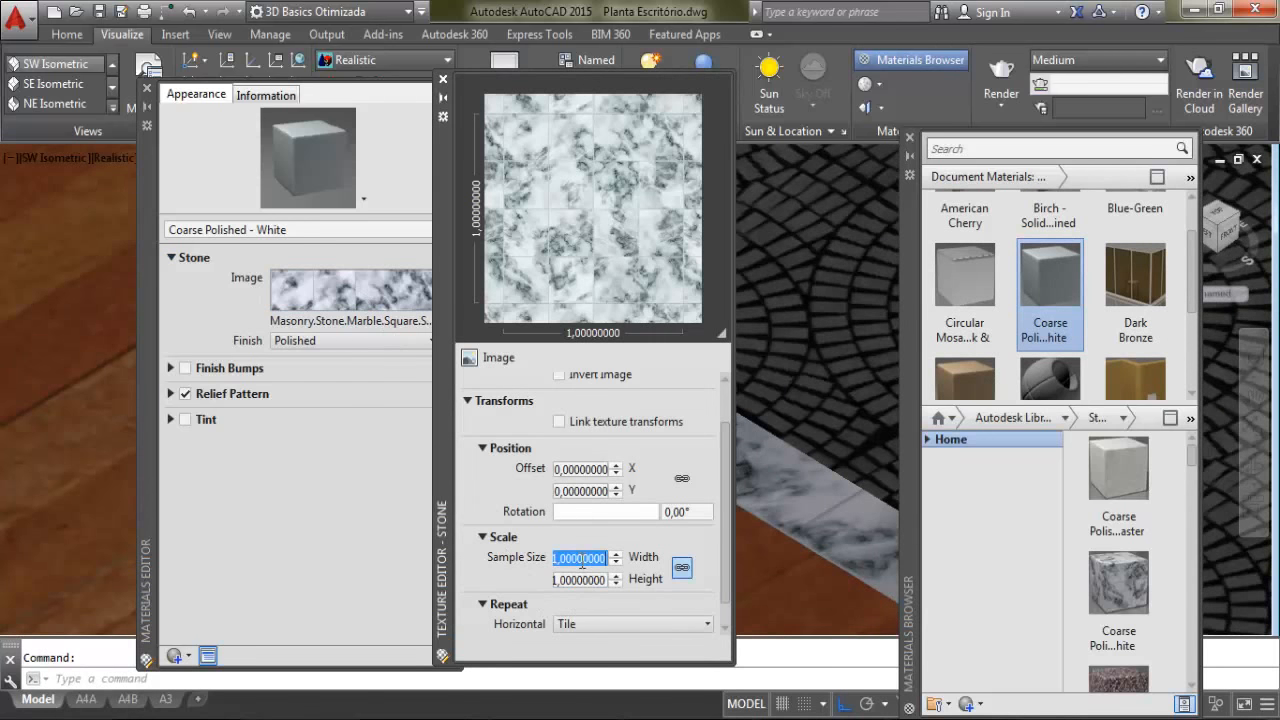
type("0.5")
key("Tab")
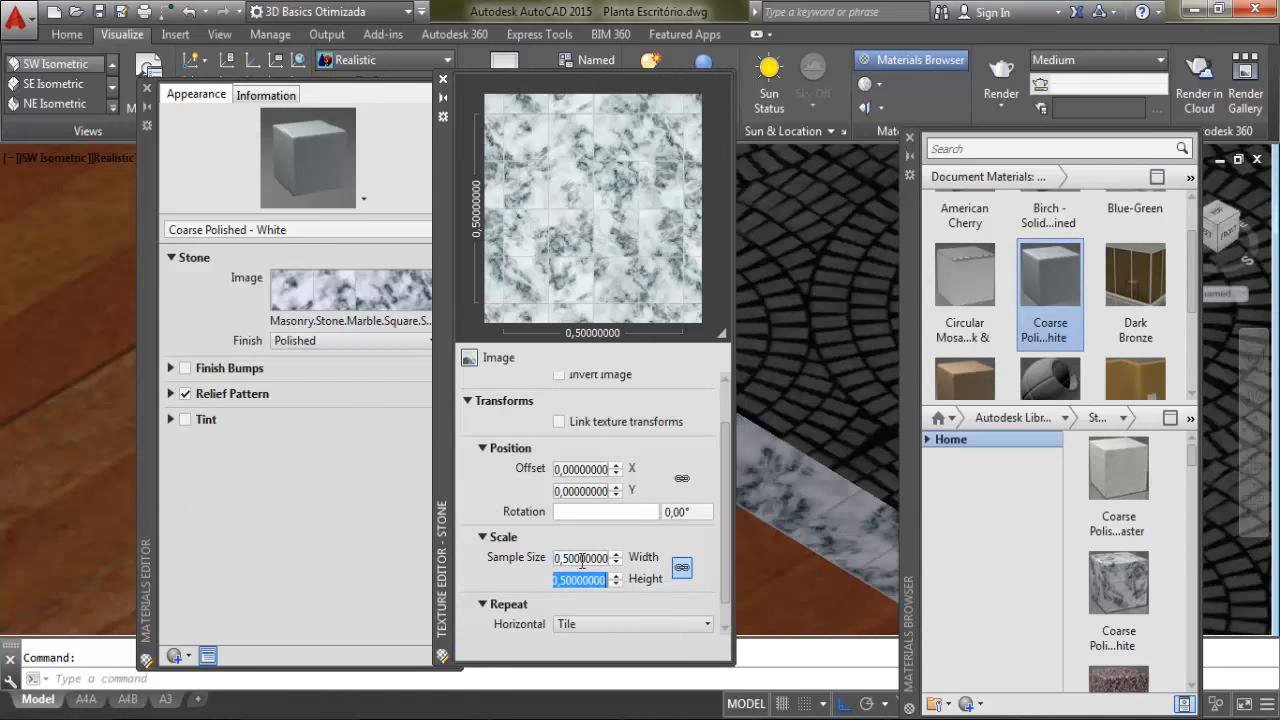
left_click(443, 78)
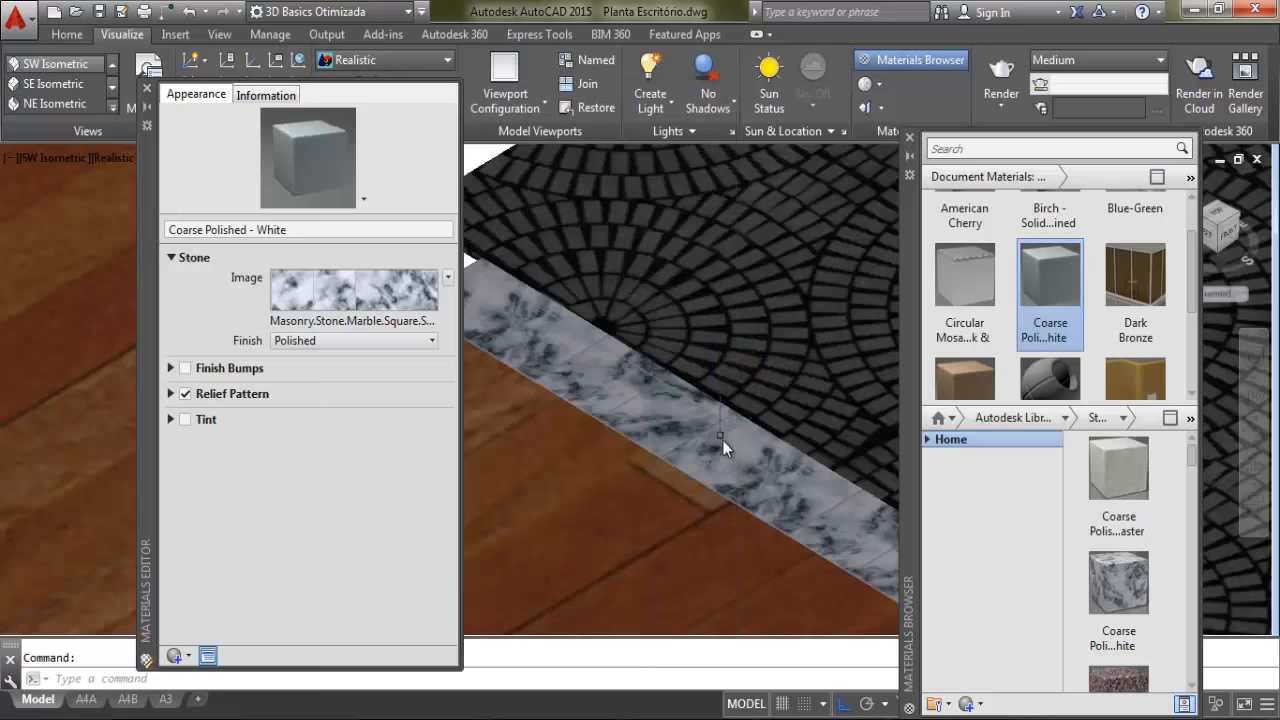
scroll(735, 455, "down", 2)
scroll(709, 443, "up", 3)
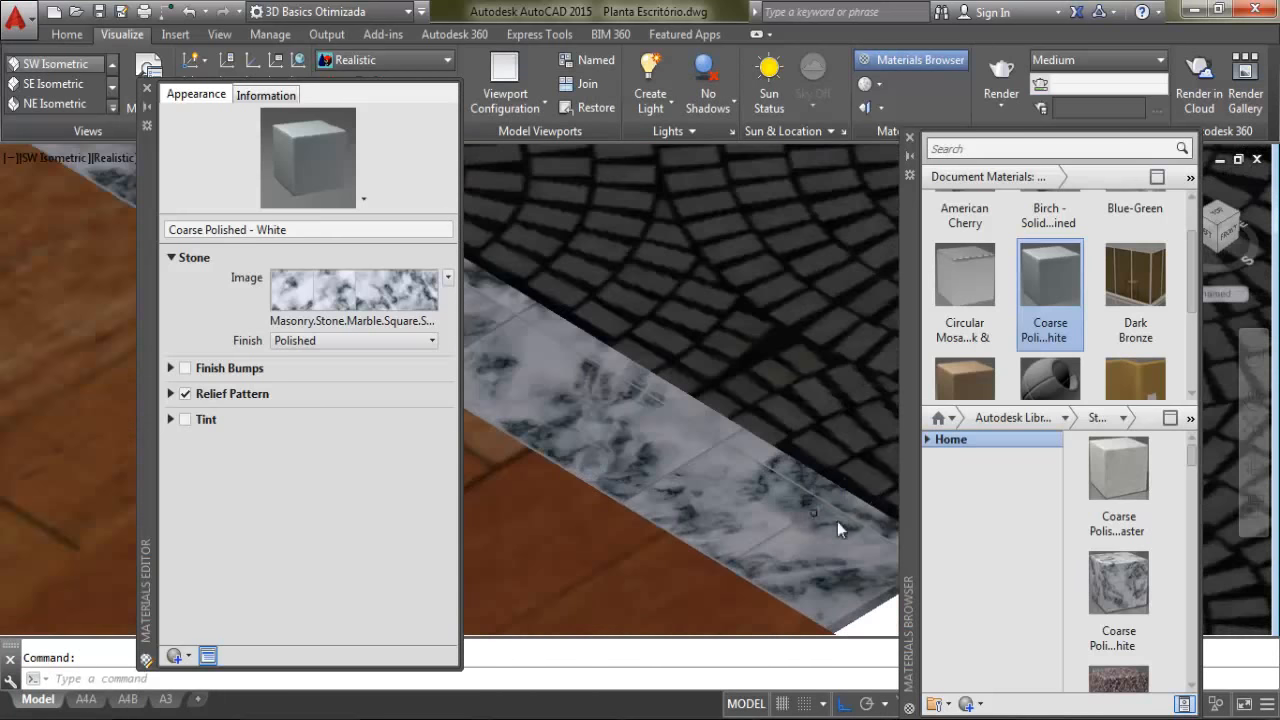
scroll(680, 406, "up", 4)
scroll(744, 440, "down", 4)
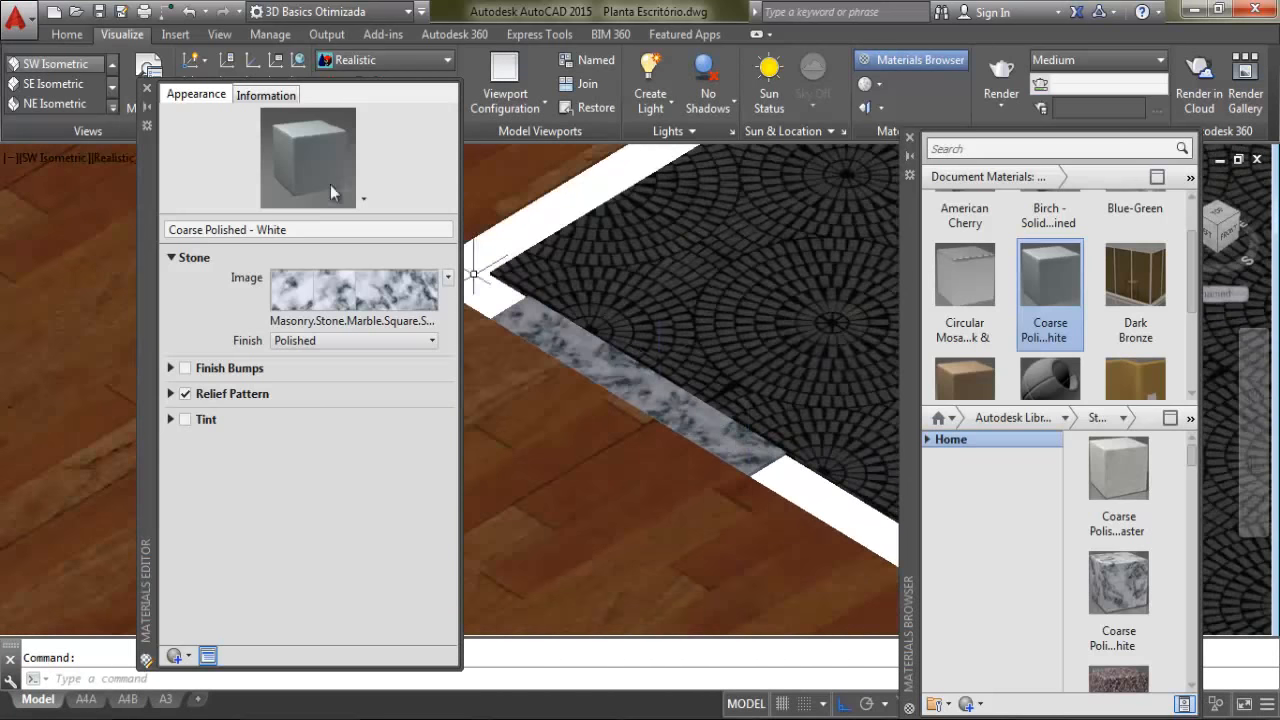
left_click(147, 88)
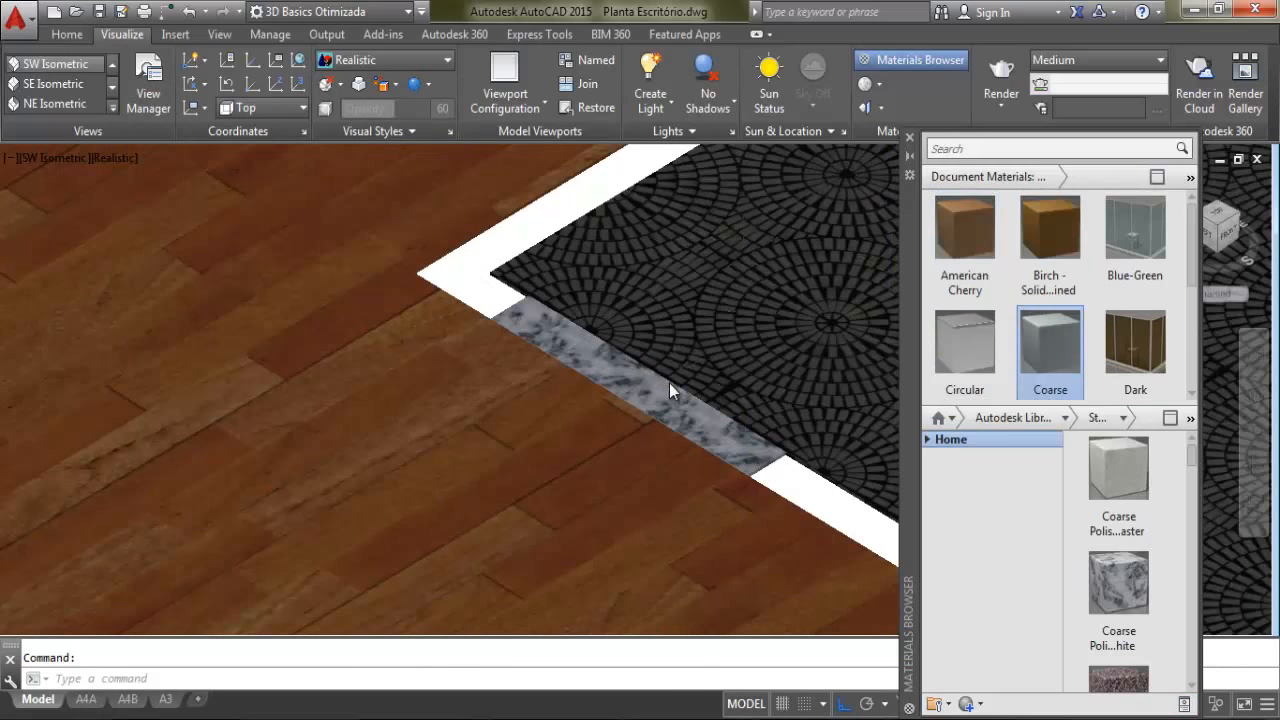
Match the properties of the marble threshold (MATCHPROP) onto the green threshold of the tiled room
scroll(600, 271, "down", 5)
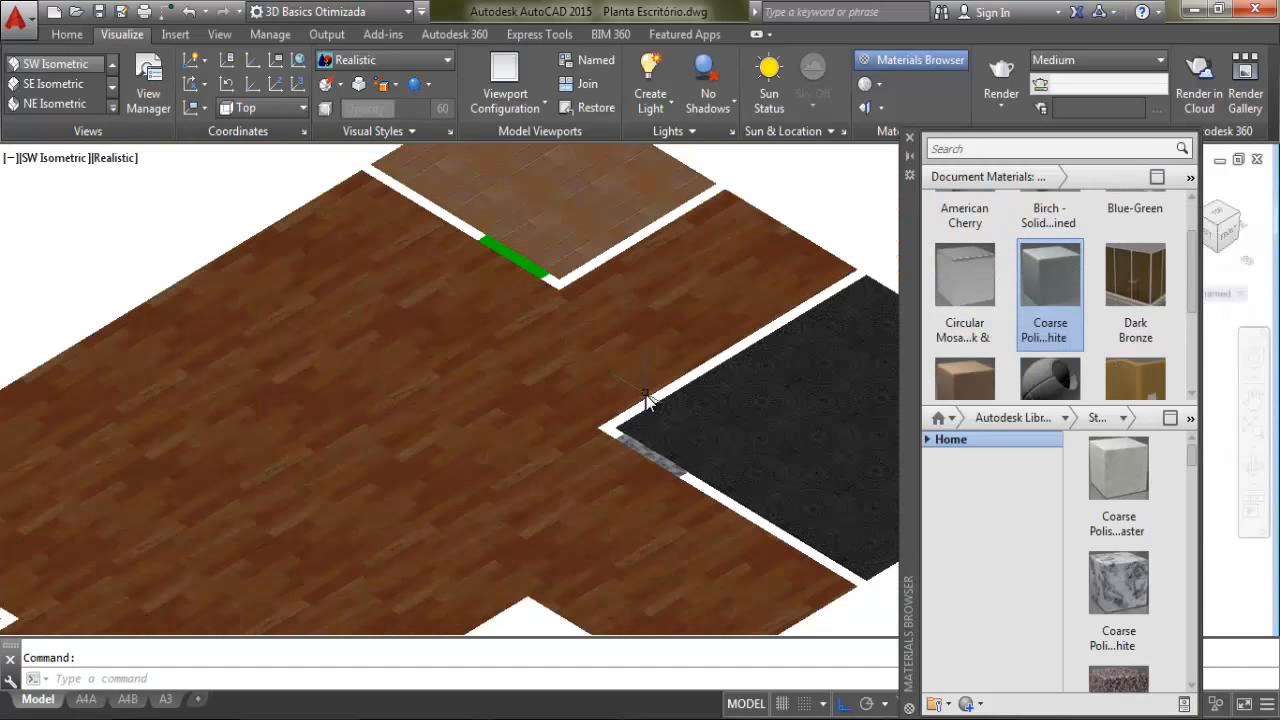
type("ma")
key("Return")
scroll(659, 429, "up", 2)
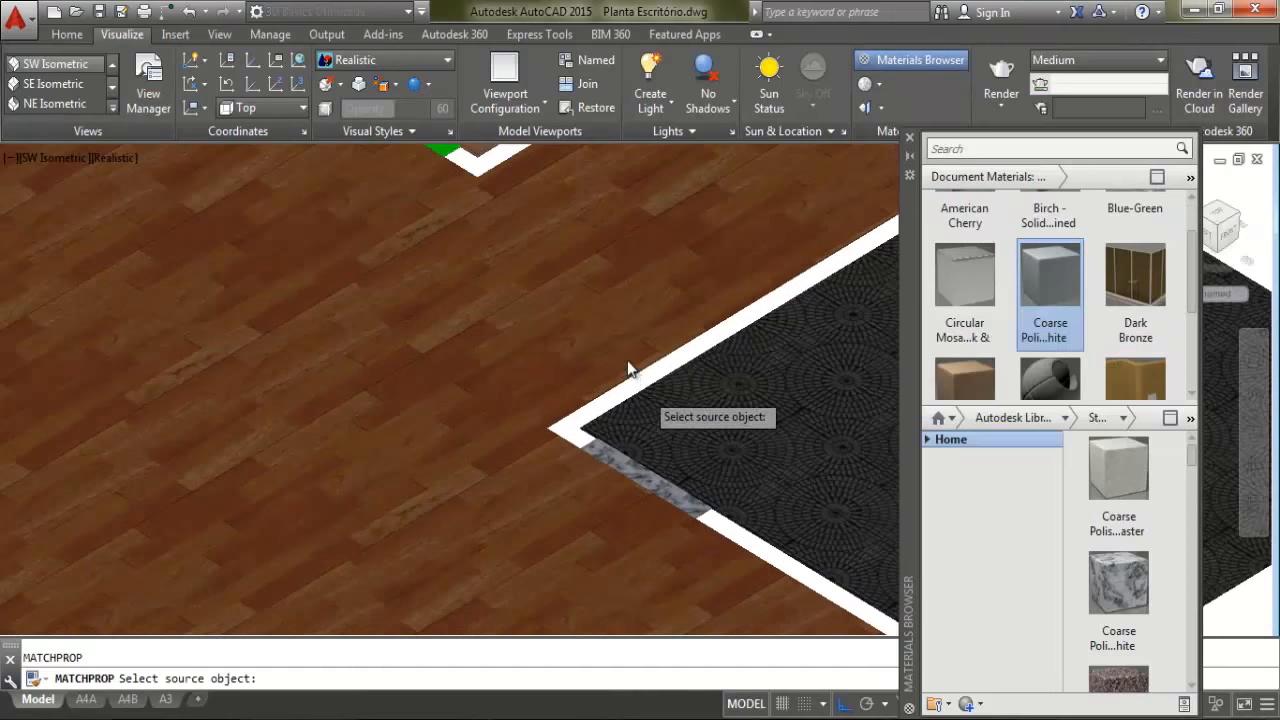
scroll(610, 460, "up", 2)
left_click(673, 465)
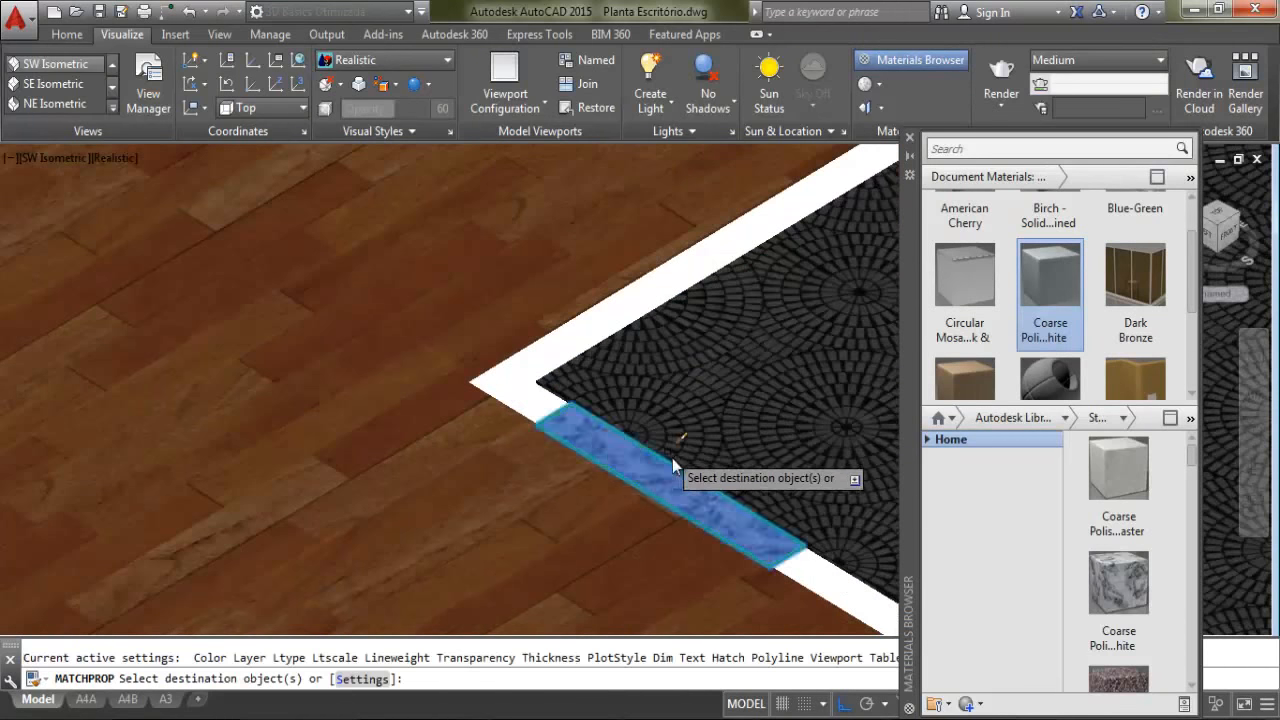
scroll(673, 465, "down", 4)
scroll(560, 300, "up", 6)
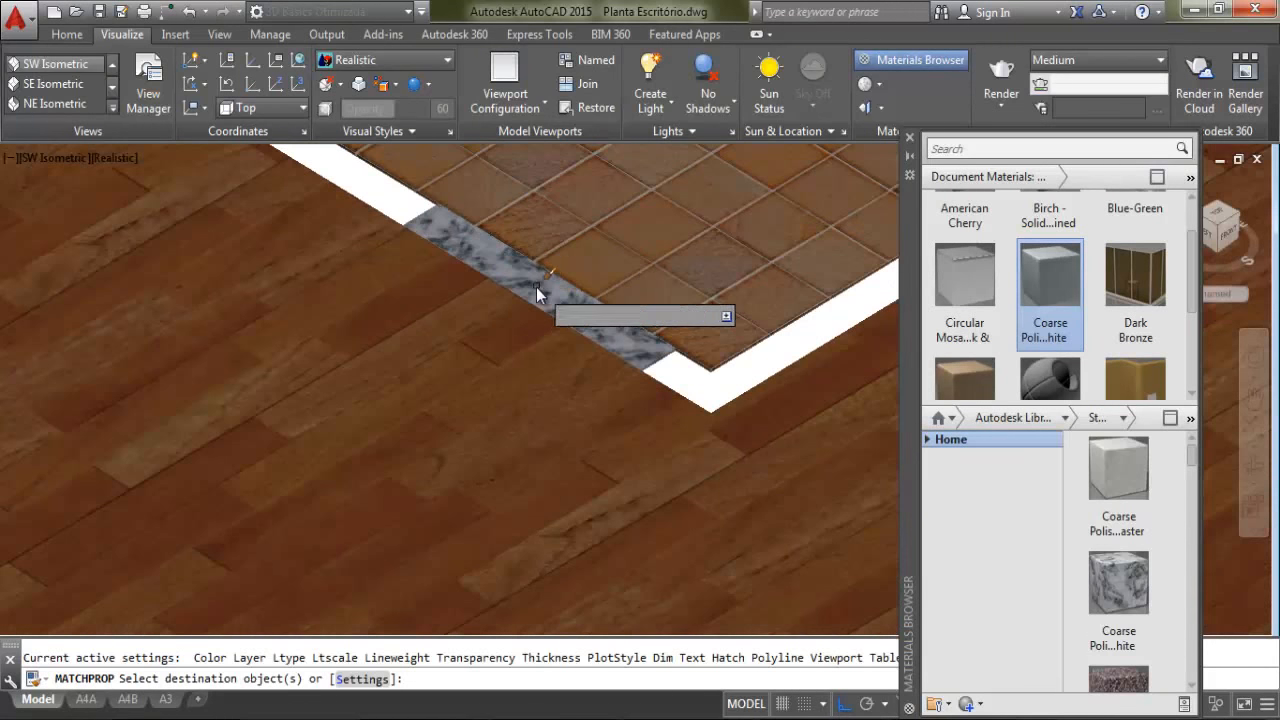
left_click(541, 287)
scroll(541, 288, "down", 6)
middle_click_drag(190, 463, 529, 264)
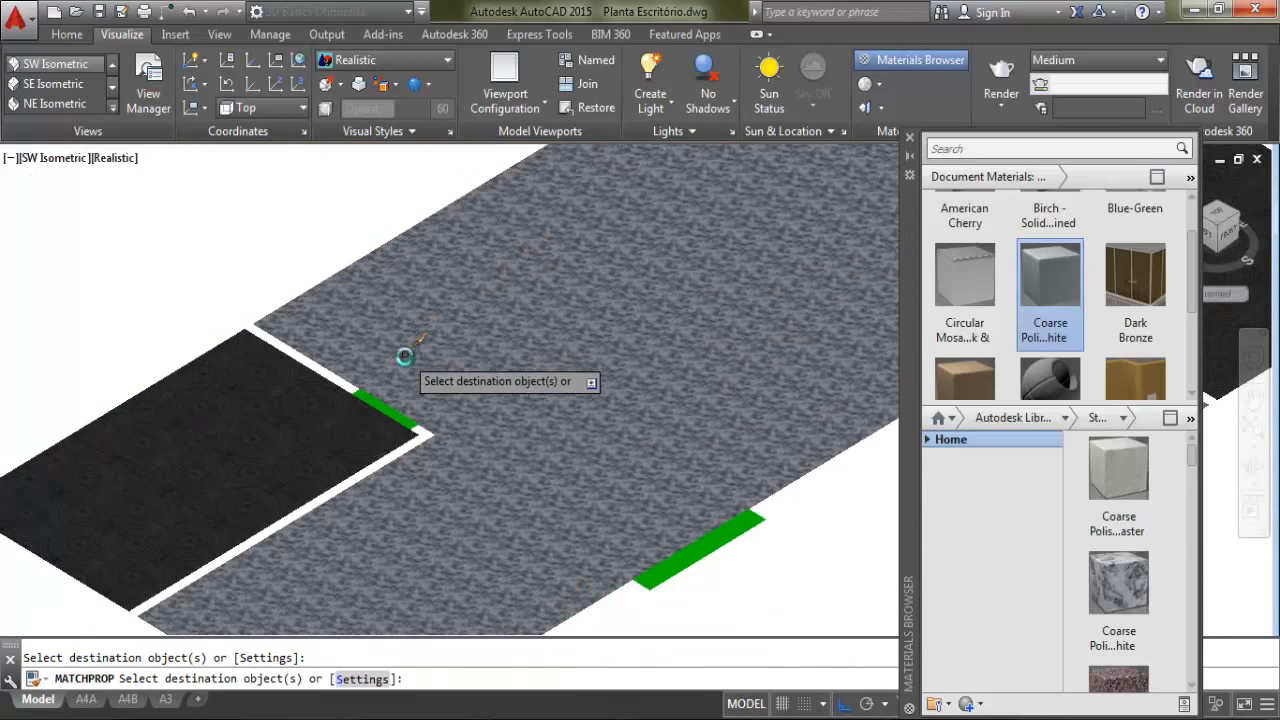
Match the marble threshold's properties onto the other dark room's threshold and the front entrance strip, and close the materials browser
scroll(393, 400, "up", 4)
left_click(340, 415)
scroll(334, 413, "down", 5)
scroll(400, 423, "down", 5)
scroll(449, 429, "up", 8)
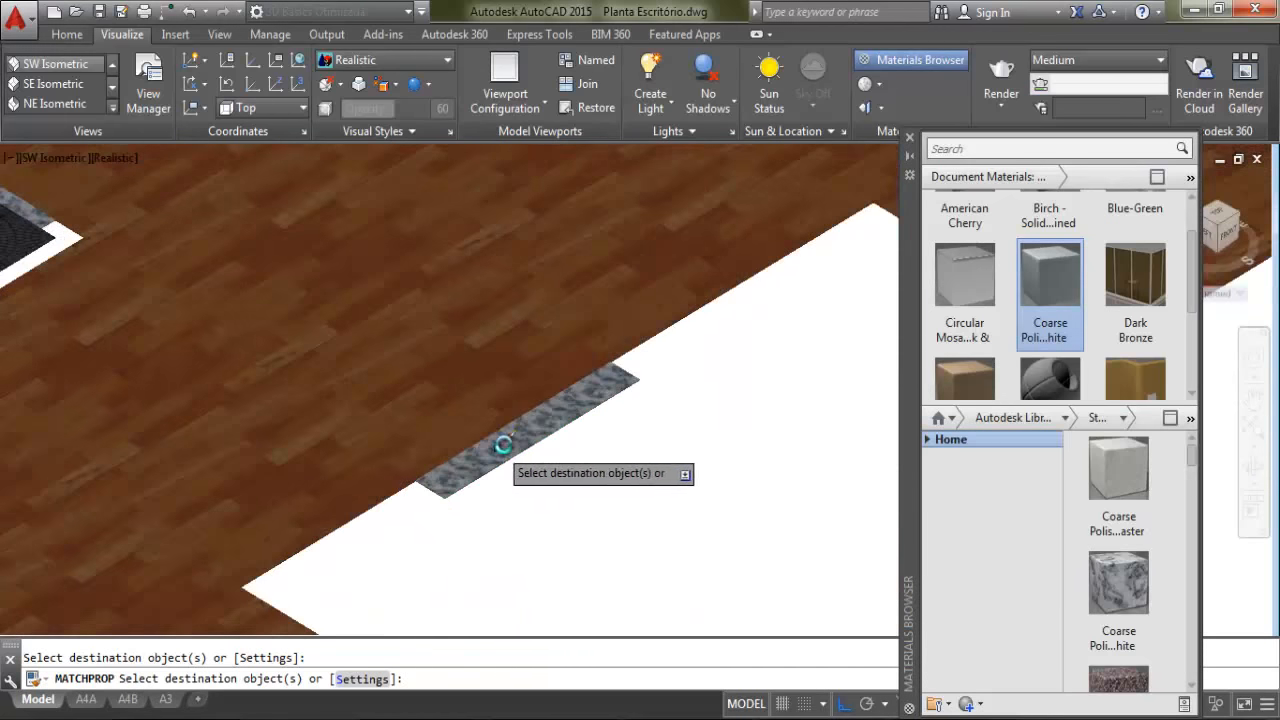
scroll(515, 450, "down", 5)
key("Escape")
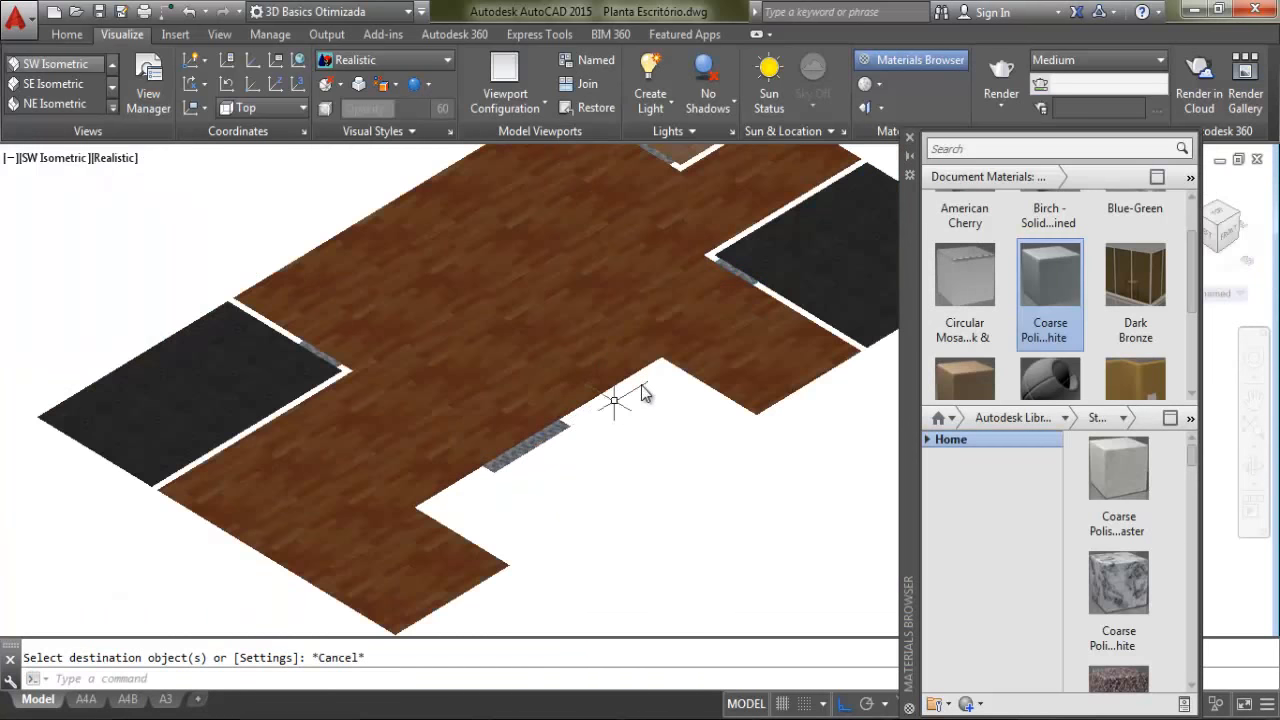
middle_click_drag(650, 258, 751, 289)
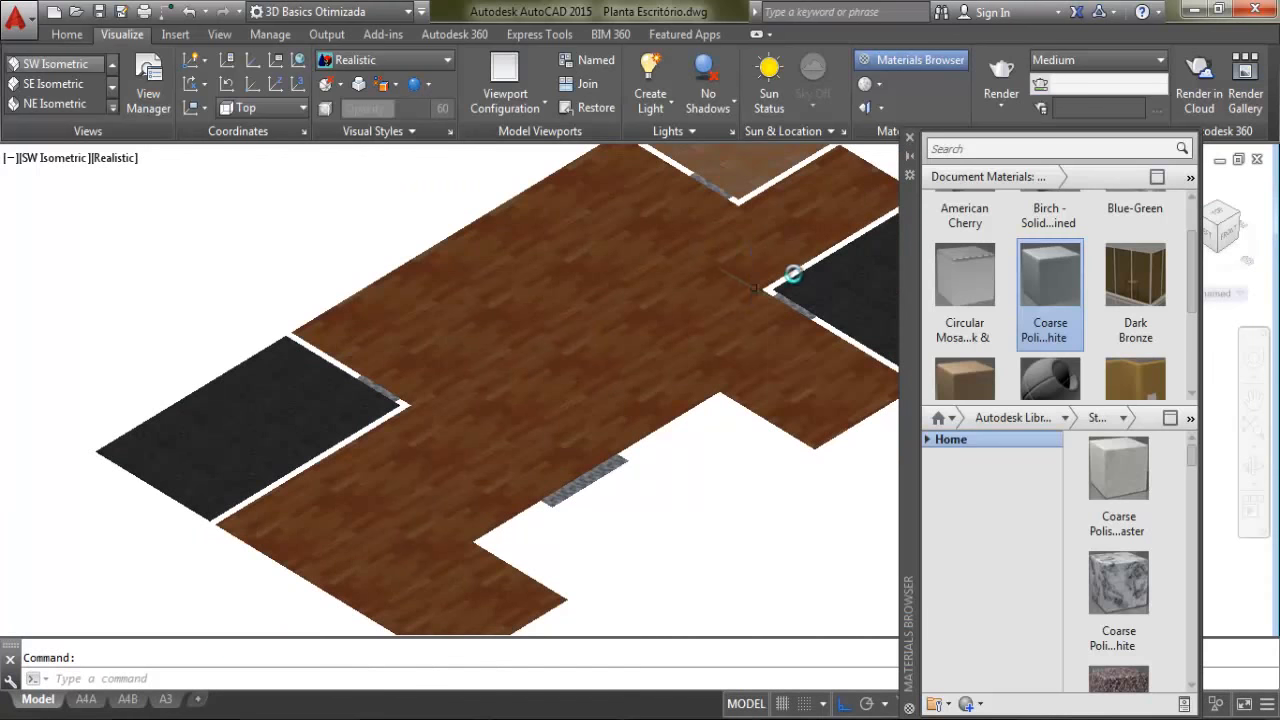
middle_click_drag(864, 212, 803, 297)
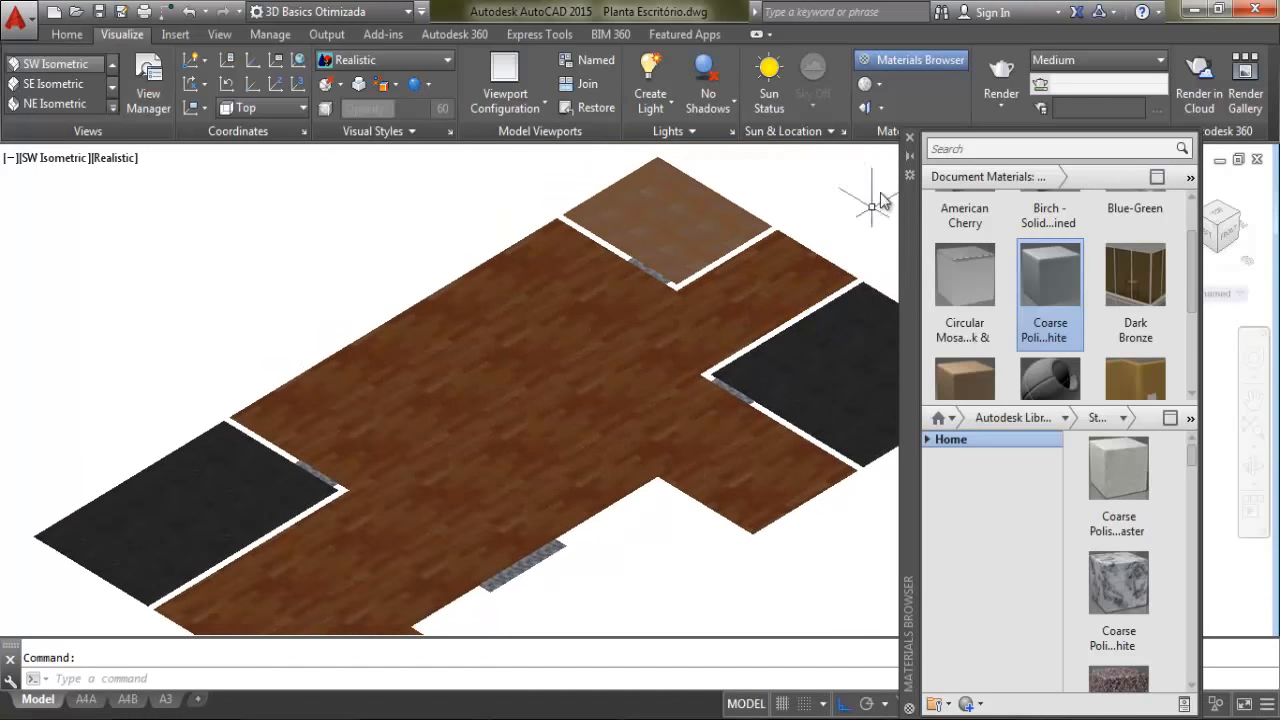
left_click(910, 142)
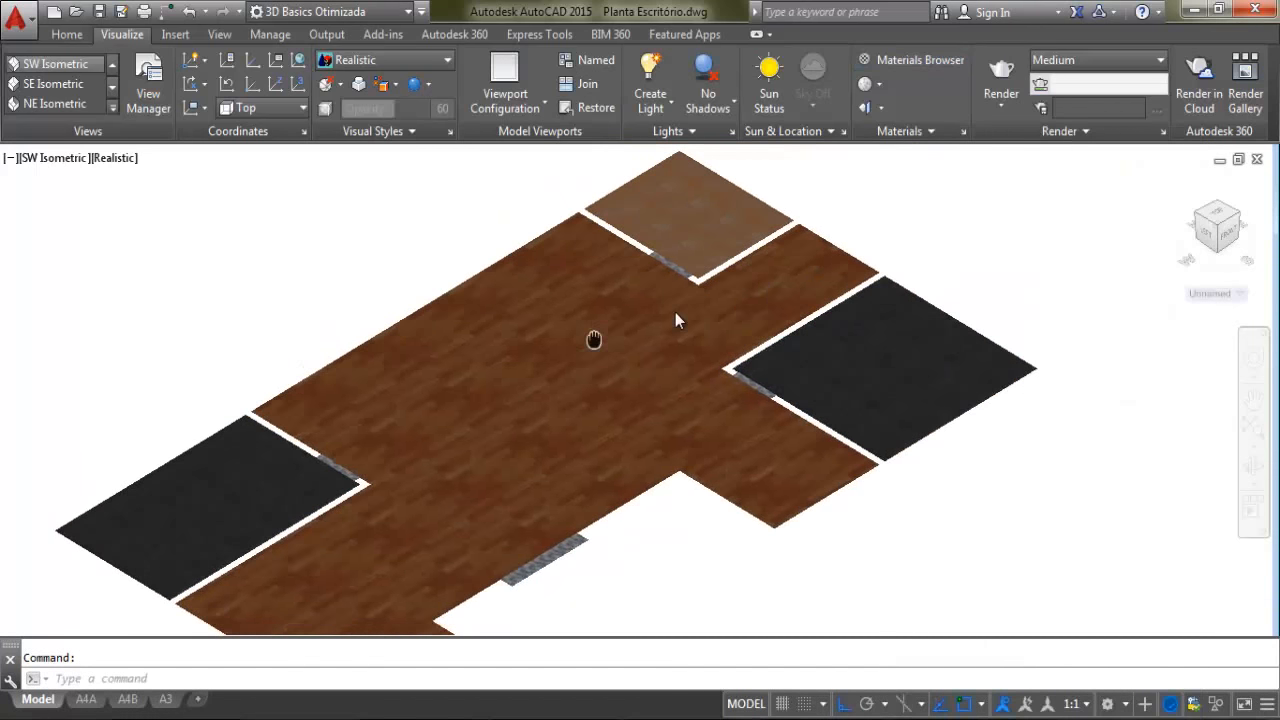
Thaw the layers 0, impressão, portas e janela, and textos
left_click(67, 34)
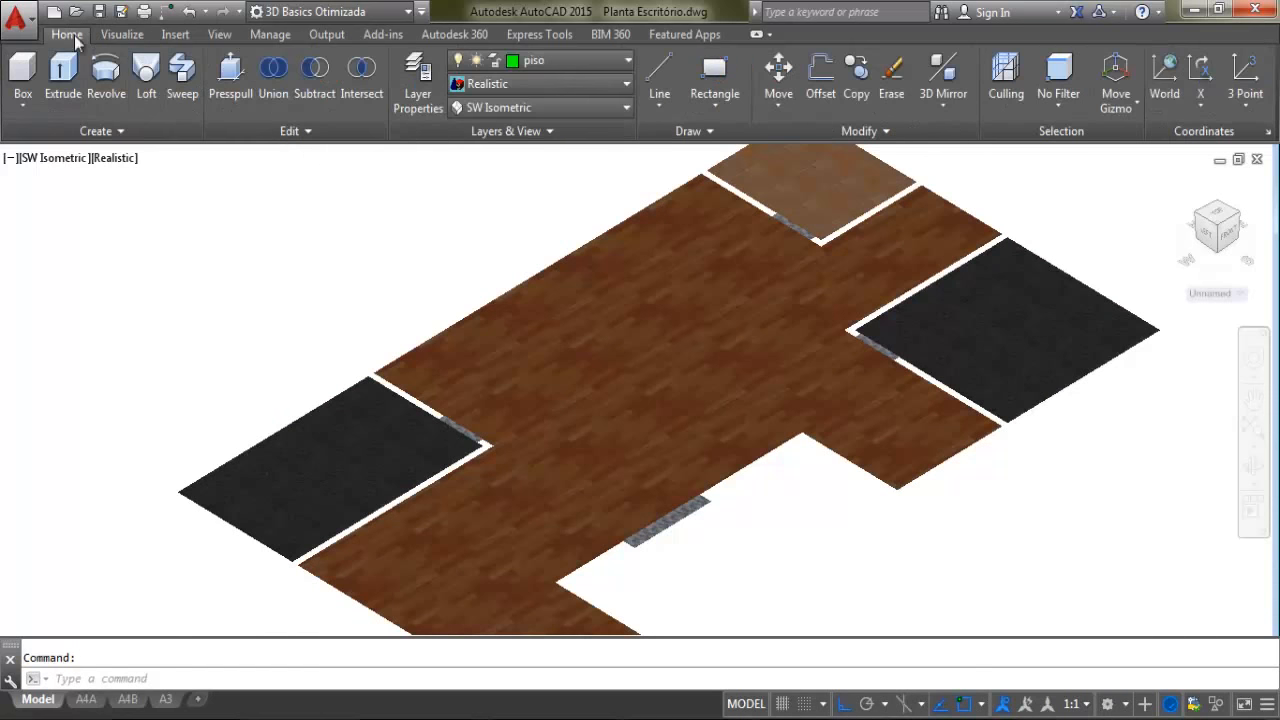
left_click(563, 62)
left_click(481, 85)
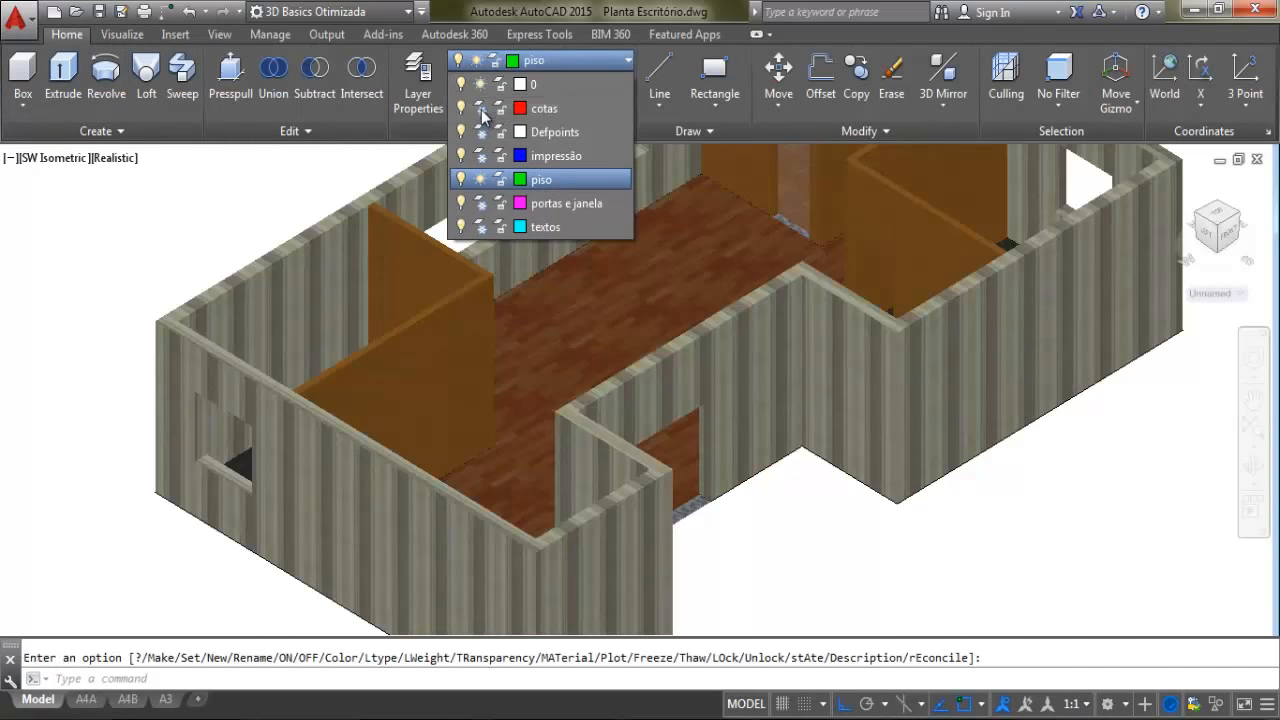
left_click(482, 156)
left_click(482, 203)
left_click(481, 227)
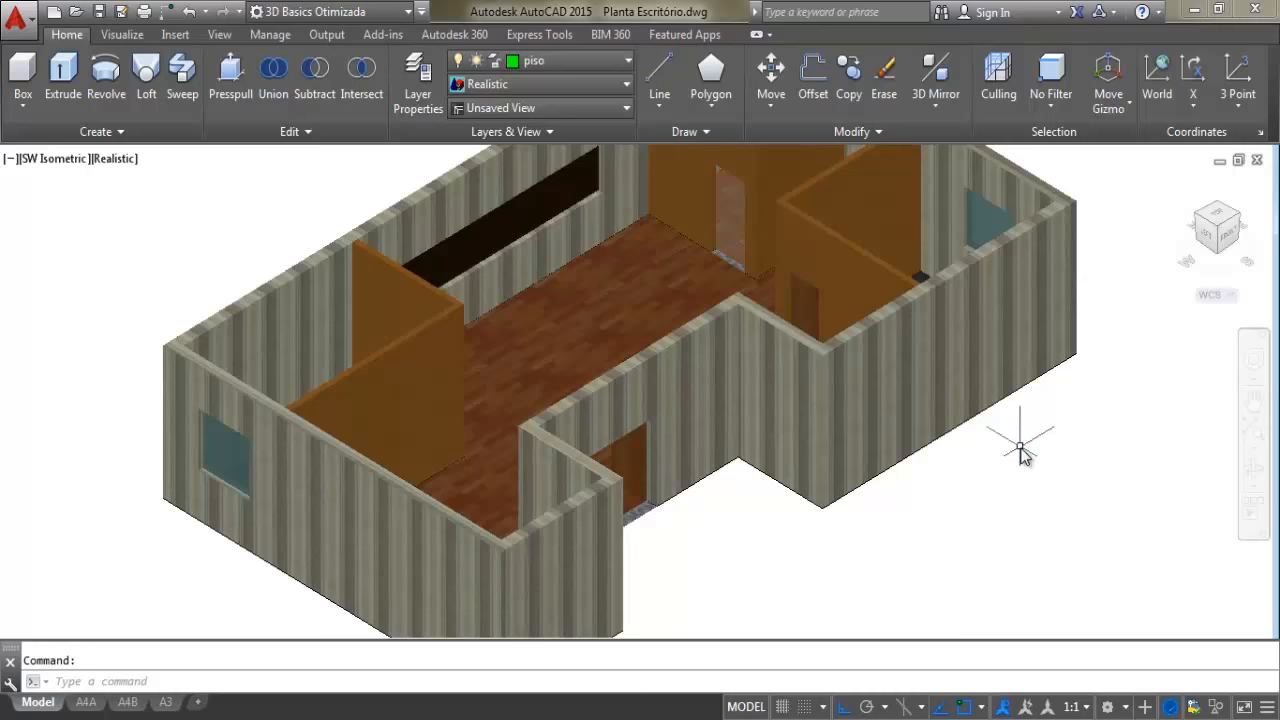
Bring up the materials browser and look over the document materials and the Autodesk Library categories
left_click(121, 36)
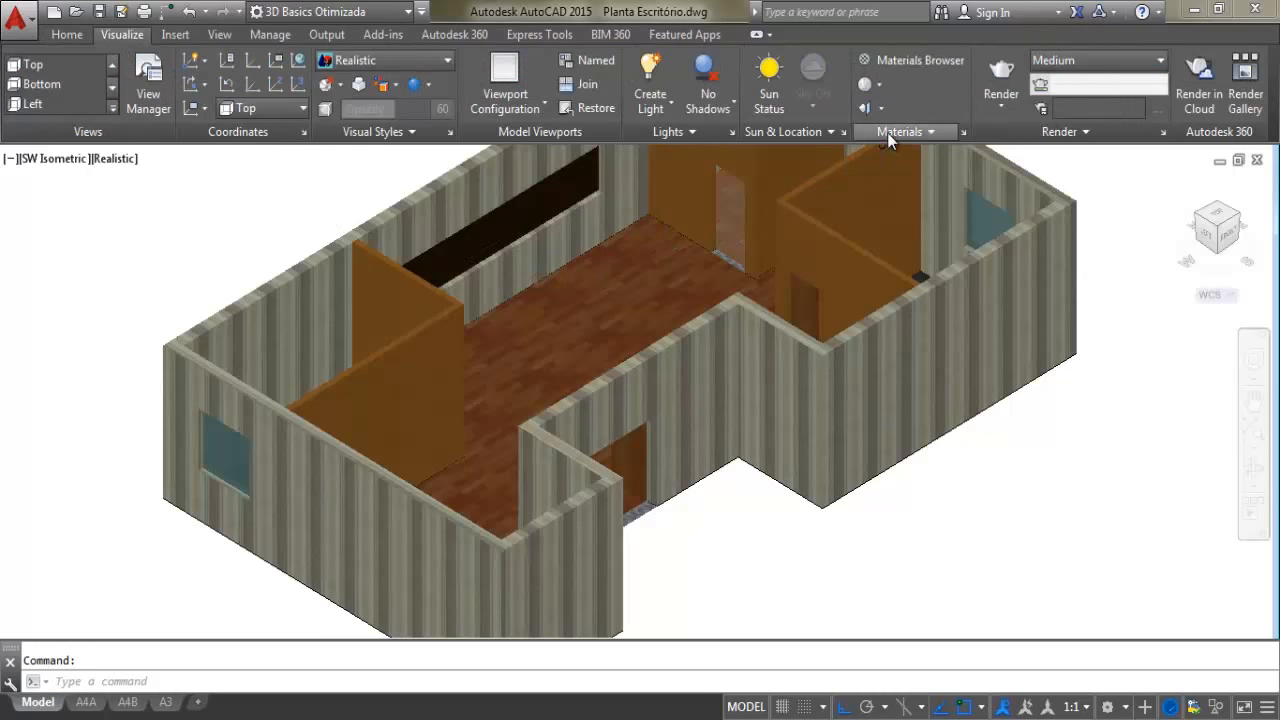
left_click(911, 61)
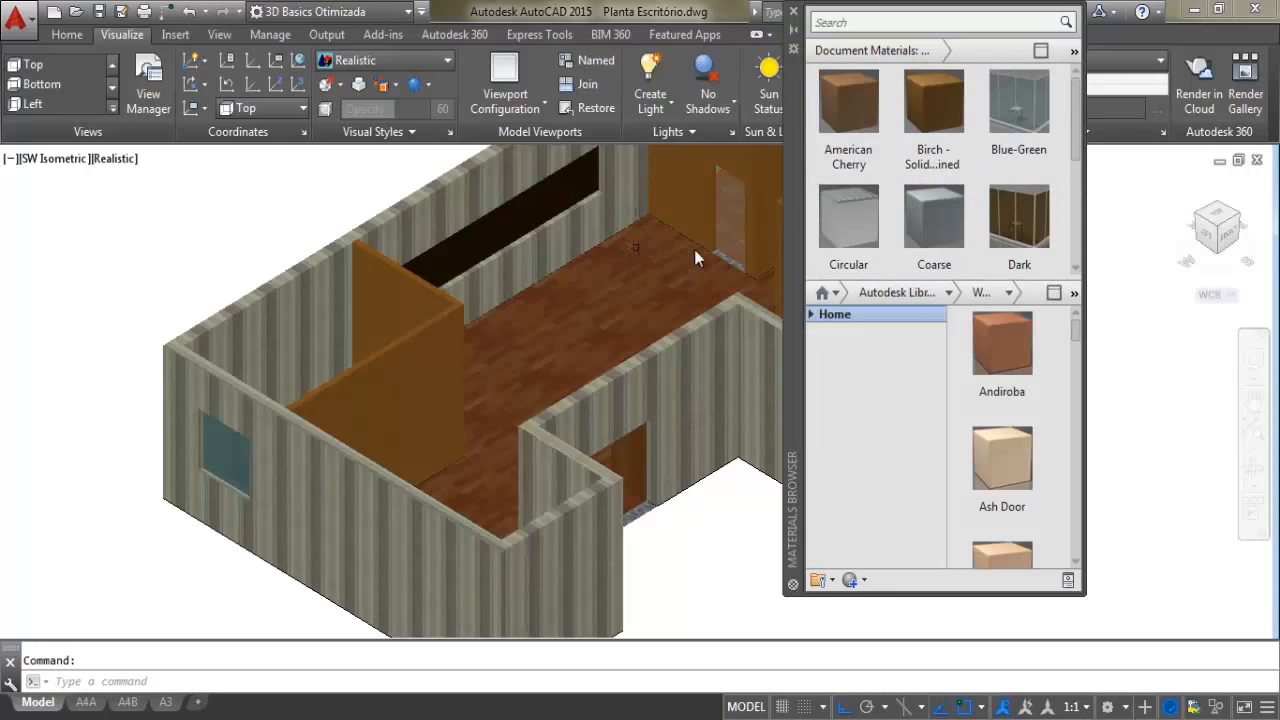
scroll(888, 238, "down", 1)
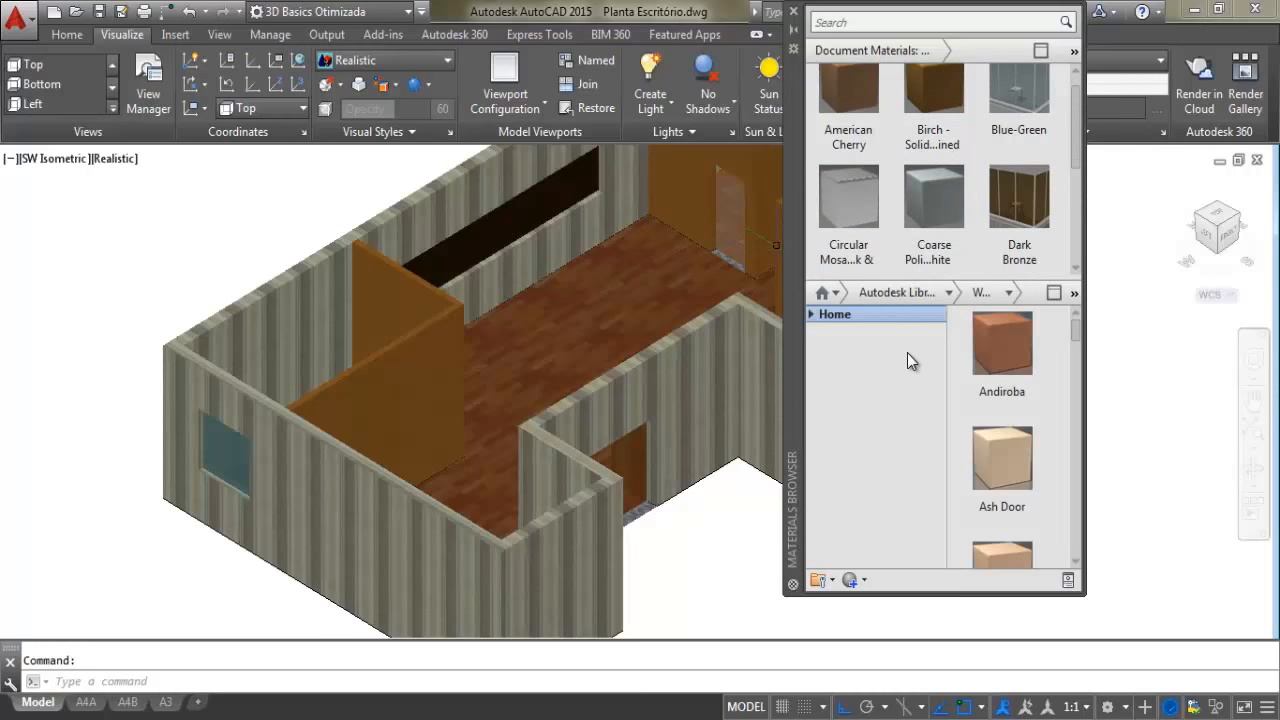
left_click(949, 293)
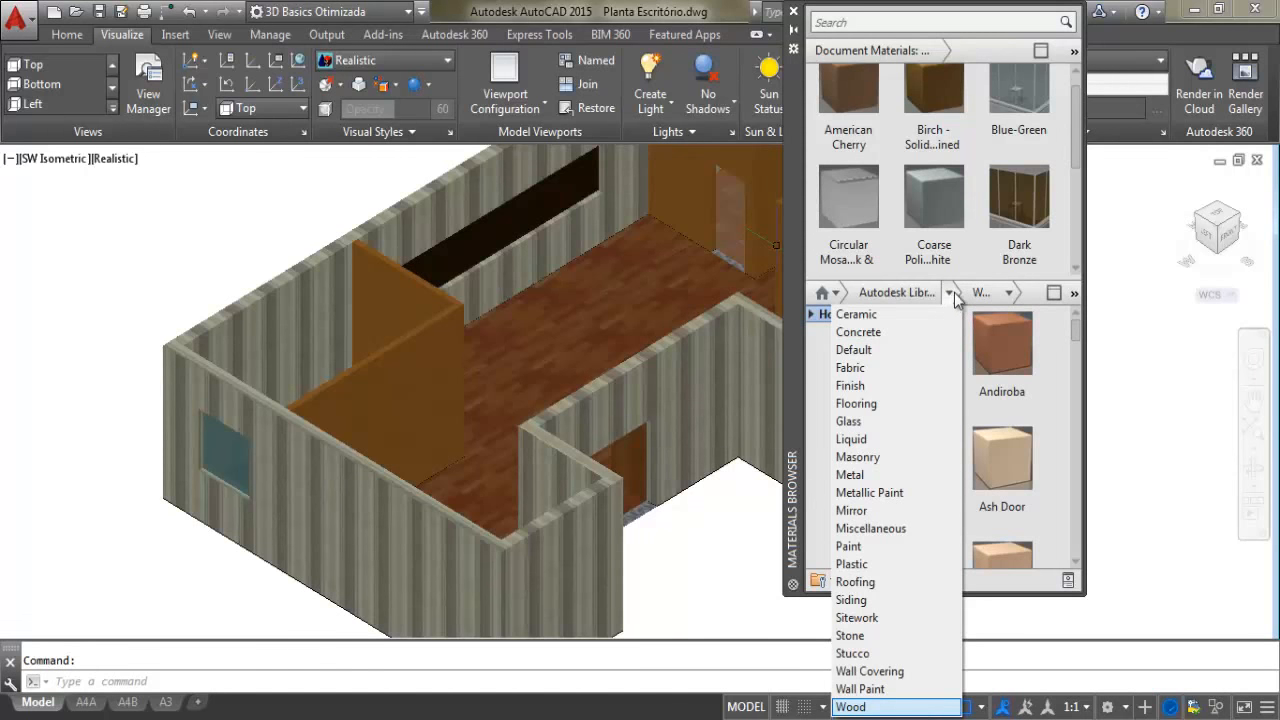
left_click(830, 349)
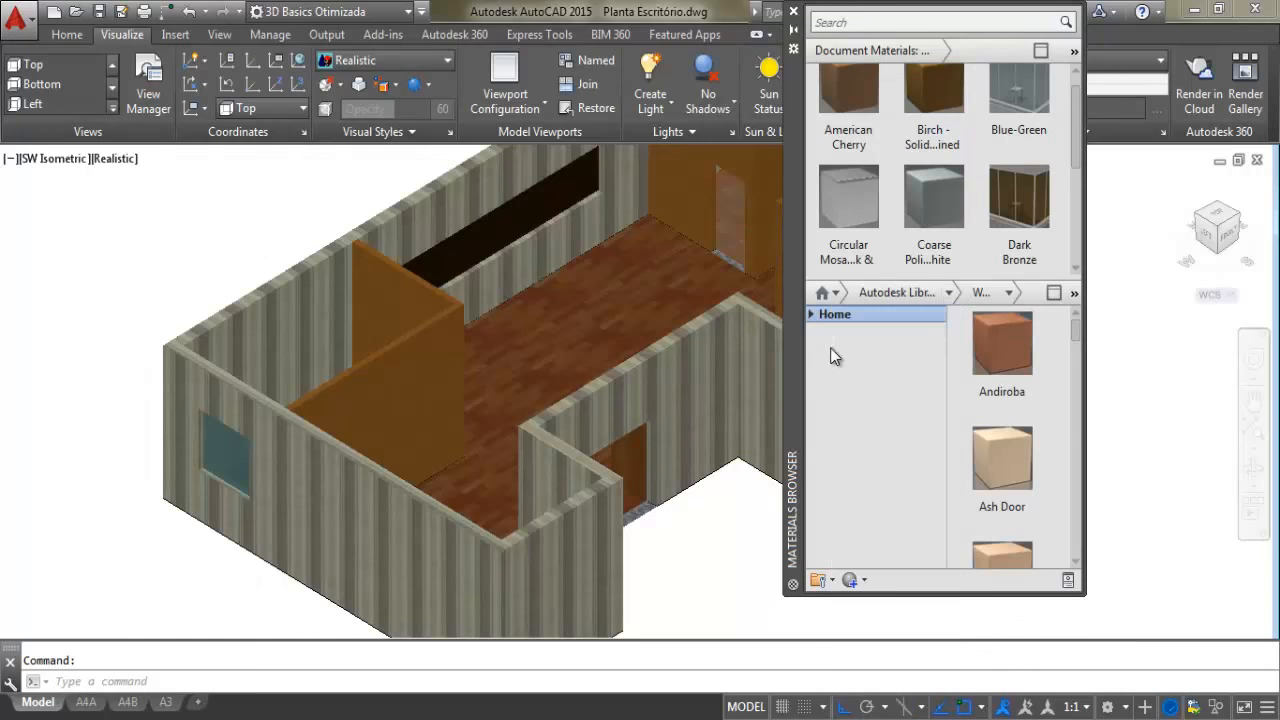
Create a new generic material and name it Paredes
left_click(866, 582)
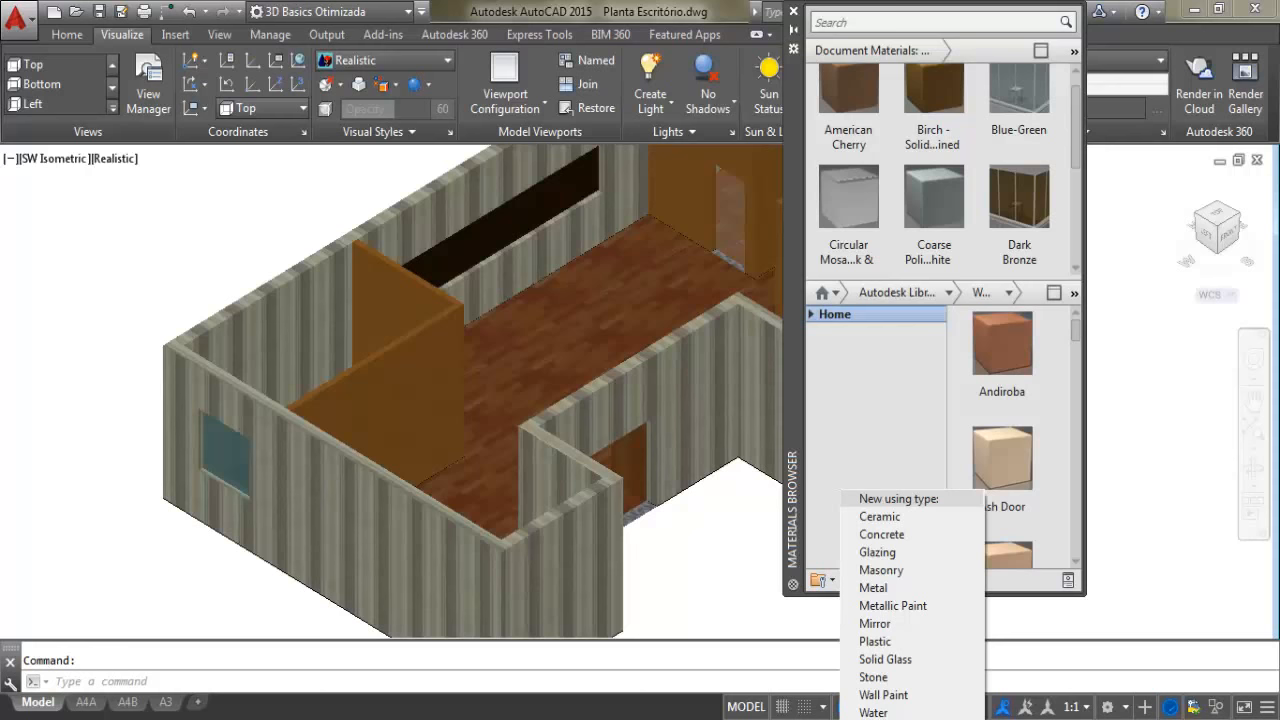
left_click(888, 719)
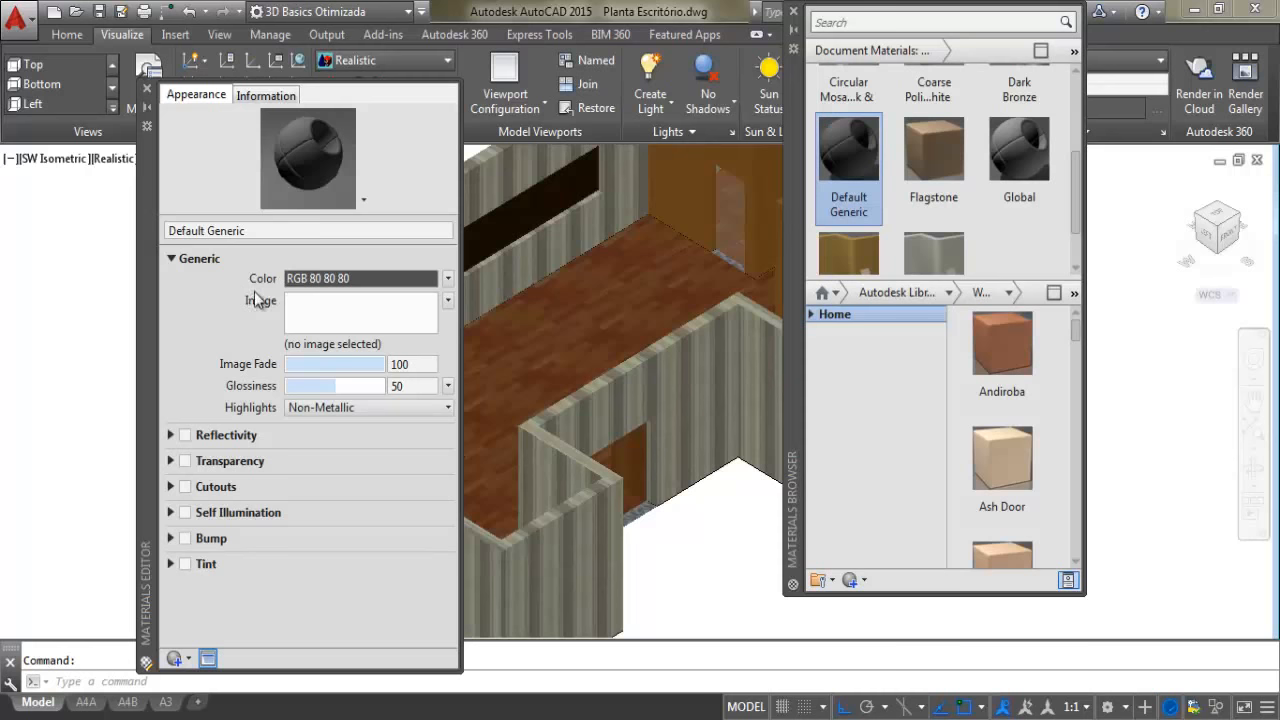
left_click(250, 231)
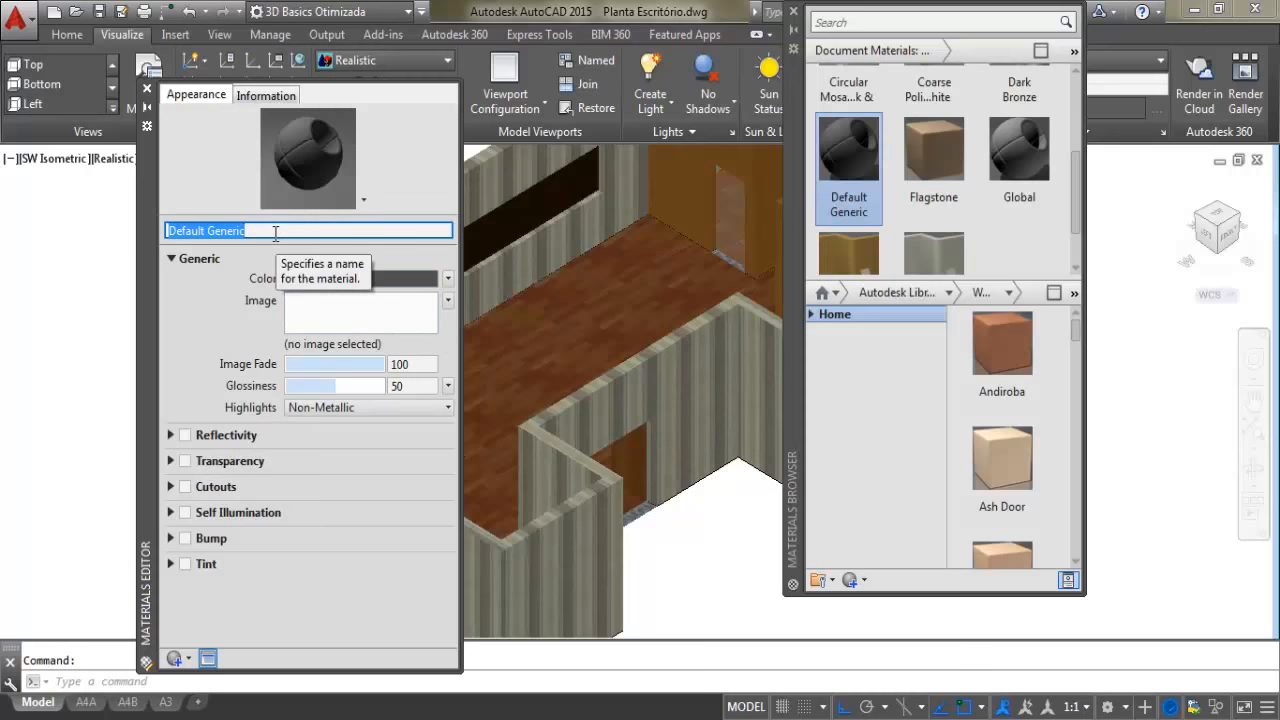
type("Pa")
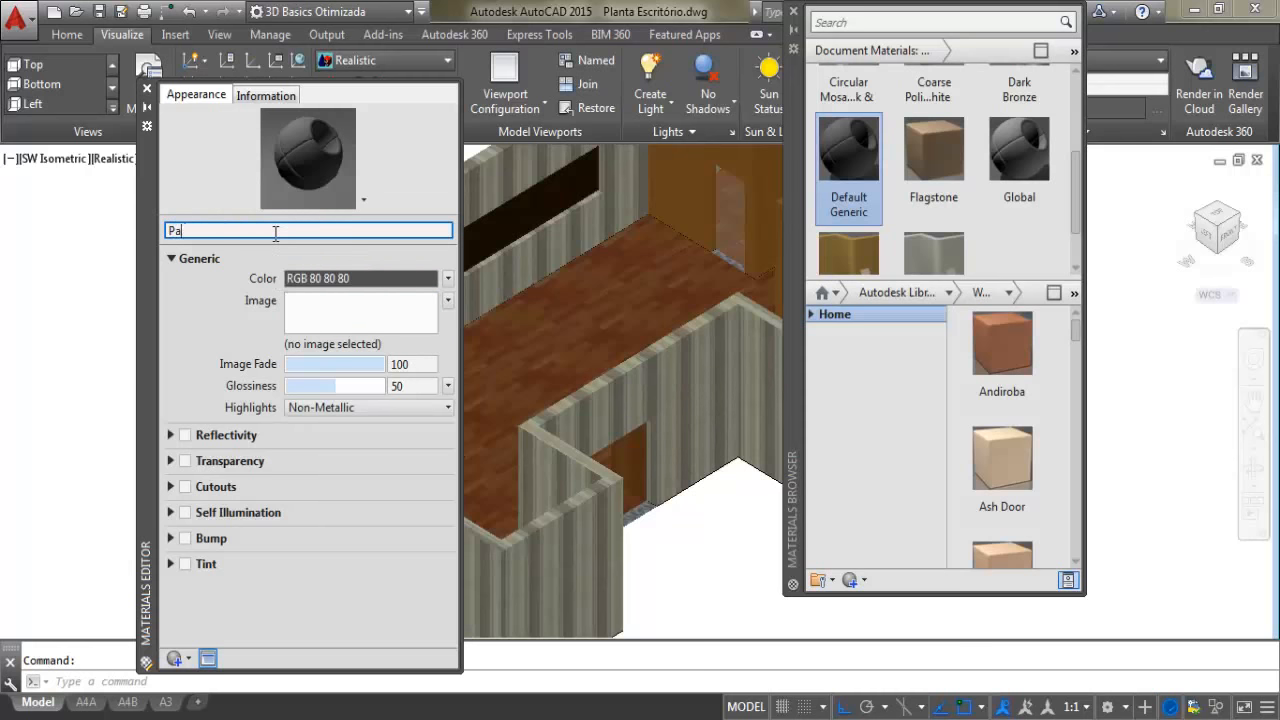
type("redes")
key("Return")
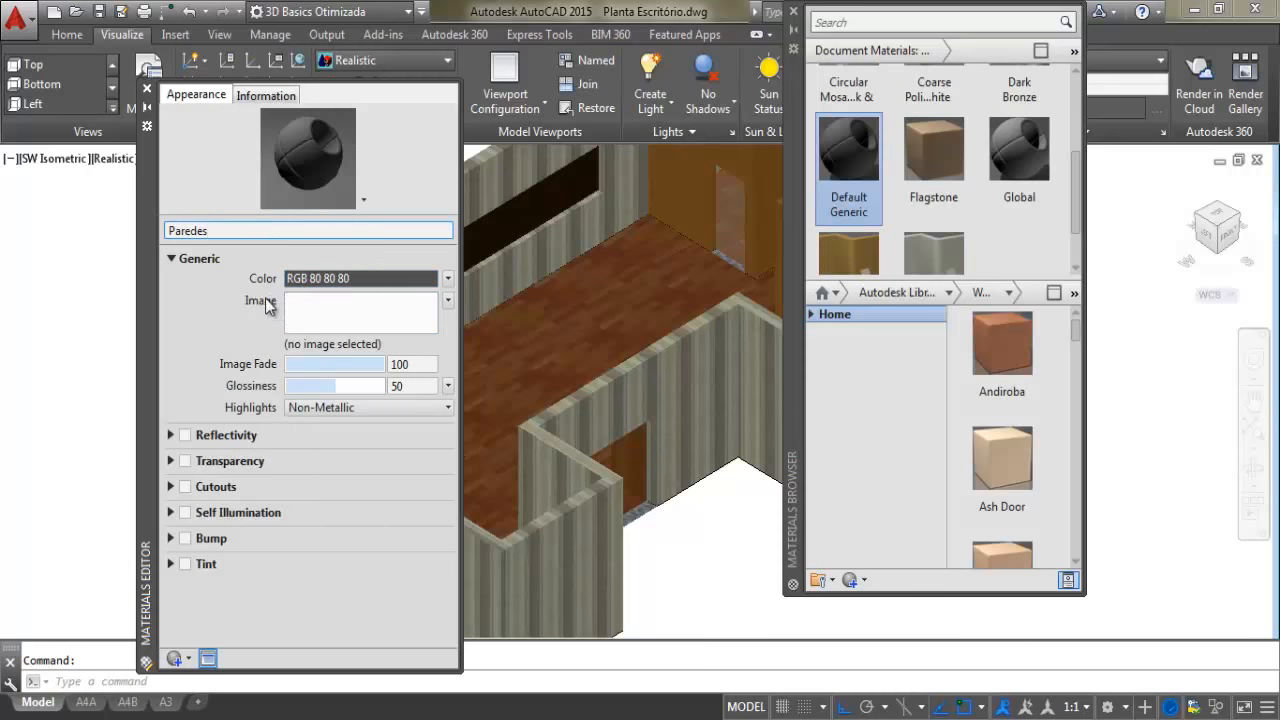
Load the Grafiato Gelo image from the Materiais básicos folder as the Paredes material's texture
key("Return")
left_click(355, 313)
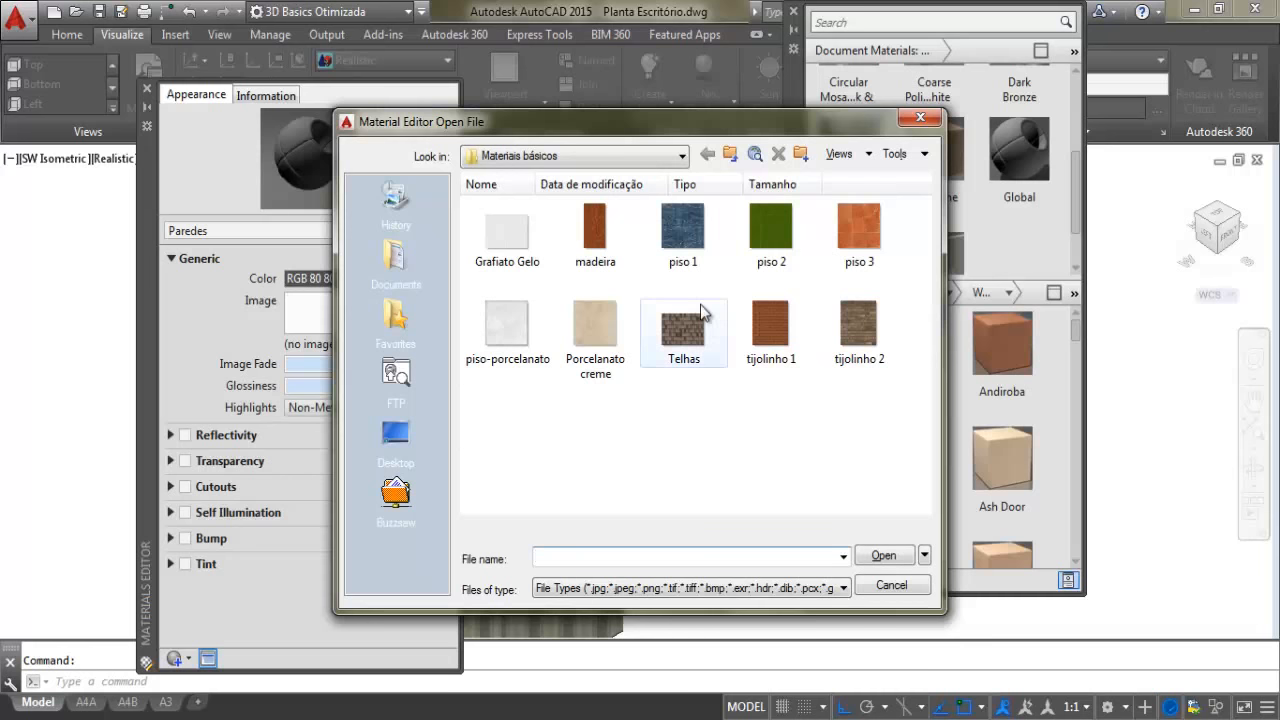
left_click(536, 237)
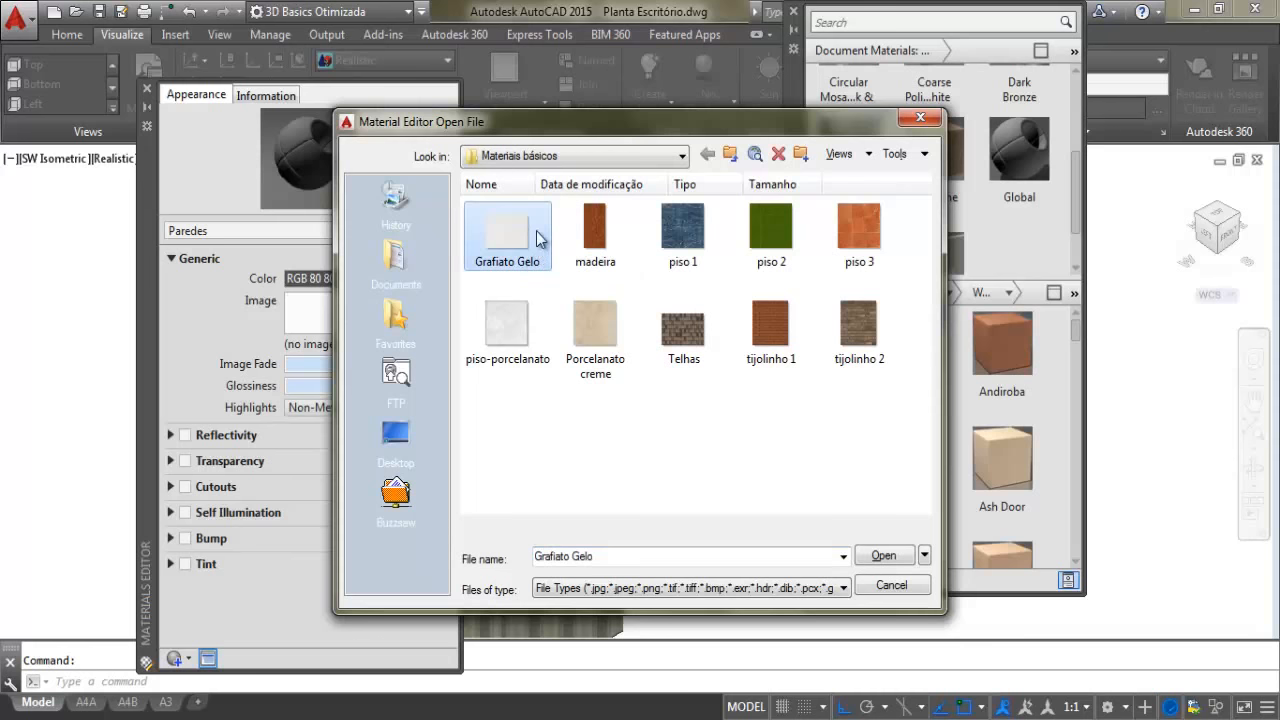
double_click(507, 234)
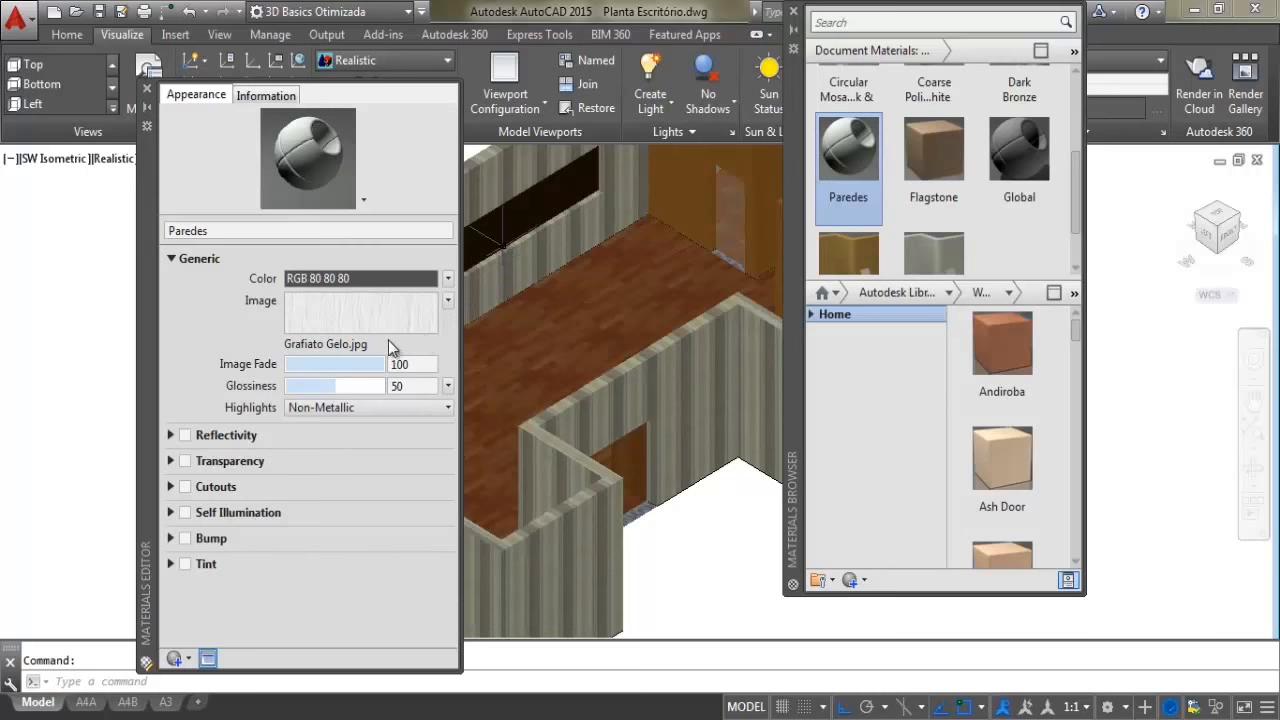
Move the materials editor clear of the model and apply the Paredes material to the outer walls
scroll(850, 190, "down", 1)
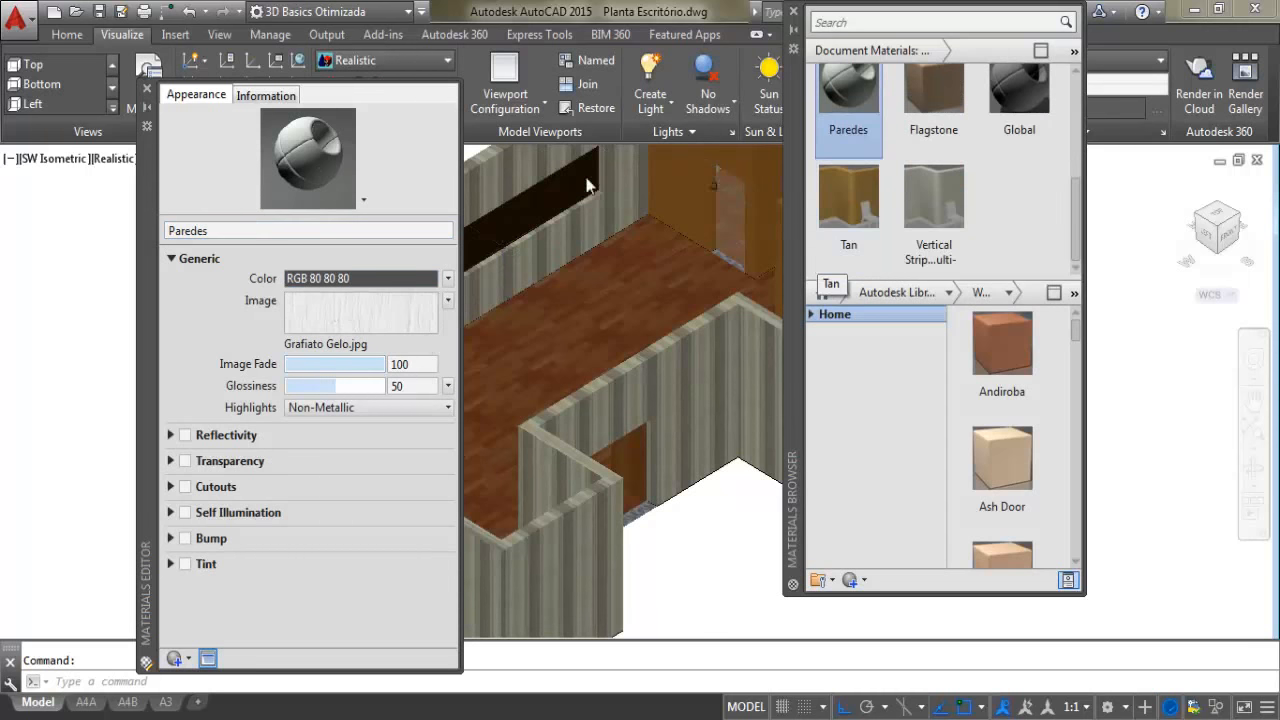
scroll(840, 160, "up", 1)
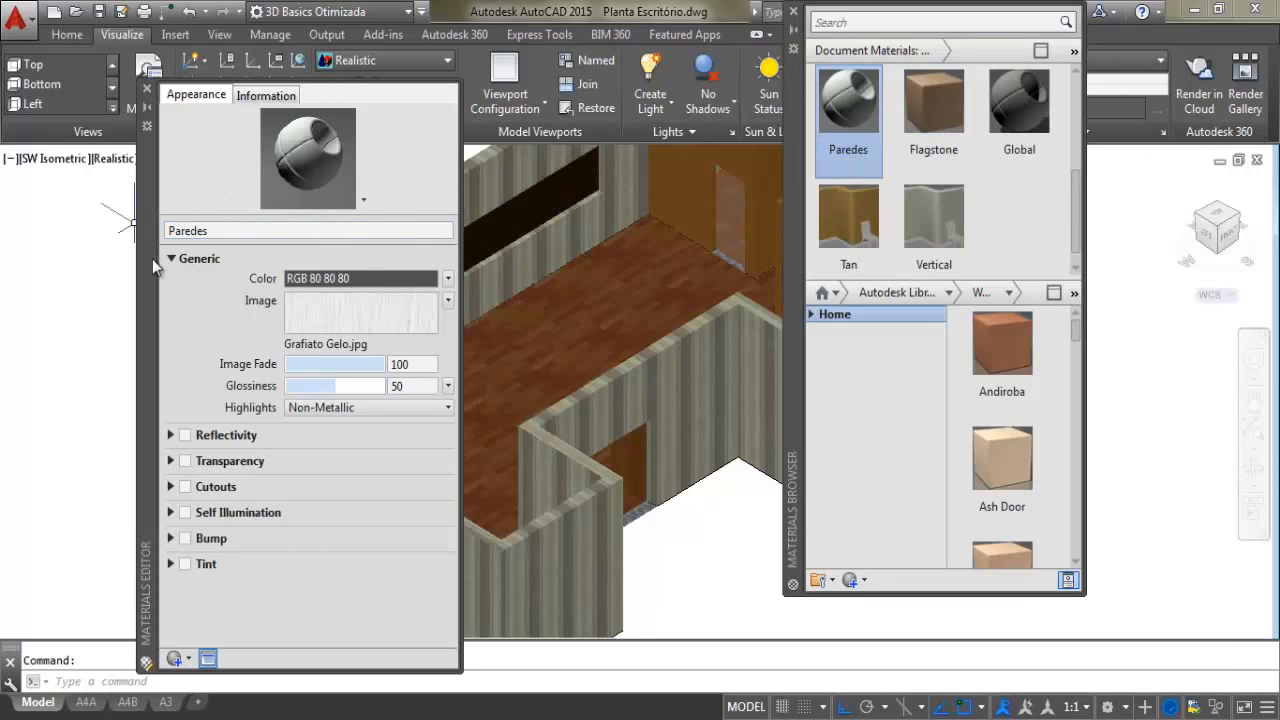
left_click_drag(152, 259, 58, 256)
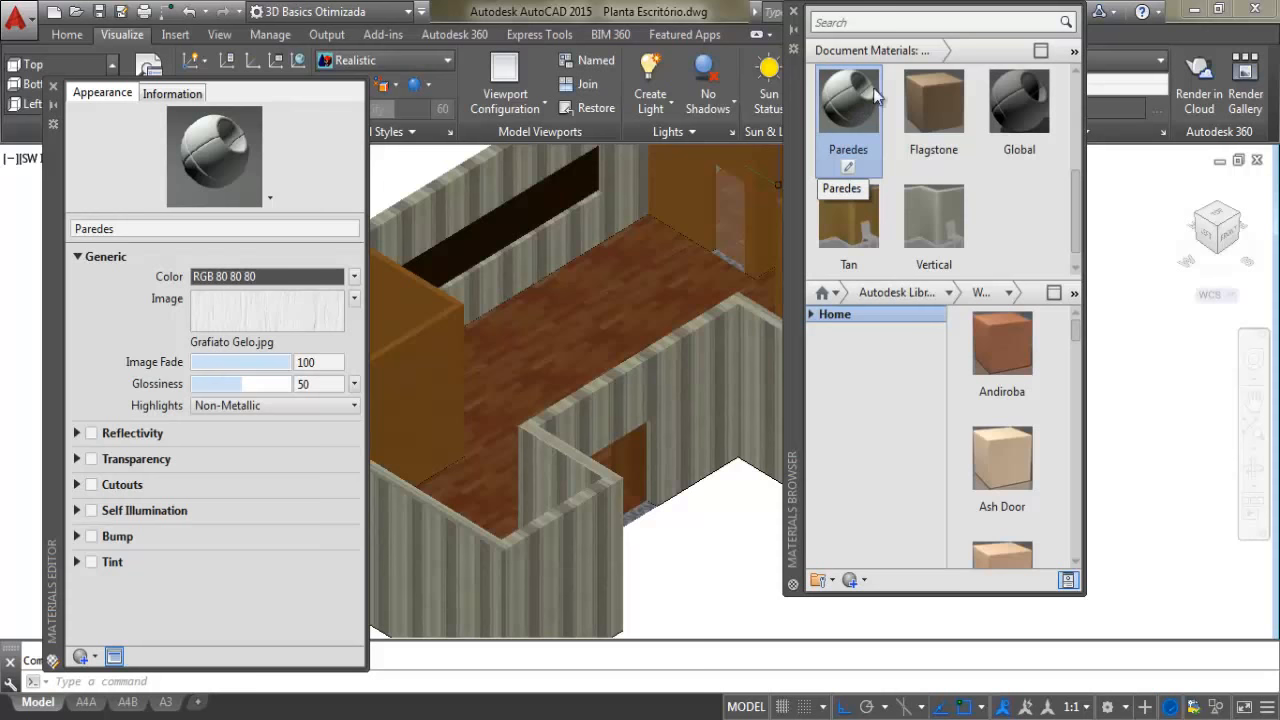
left_click_drag(848, 88, 700, 352)
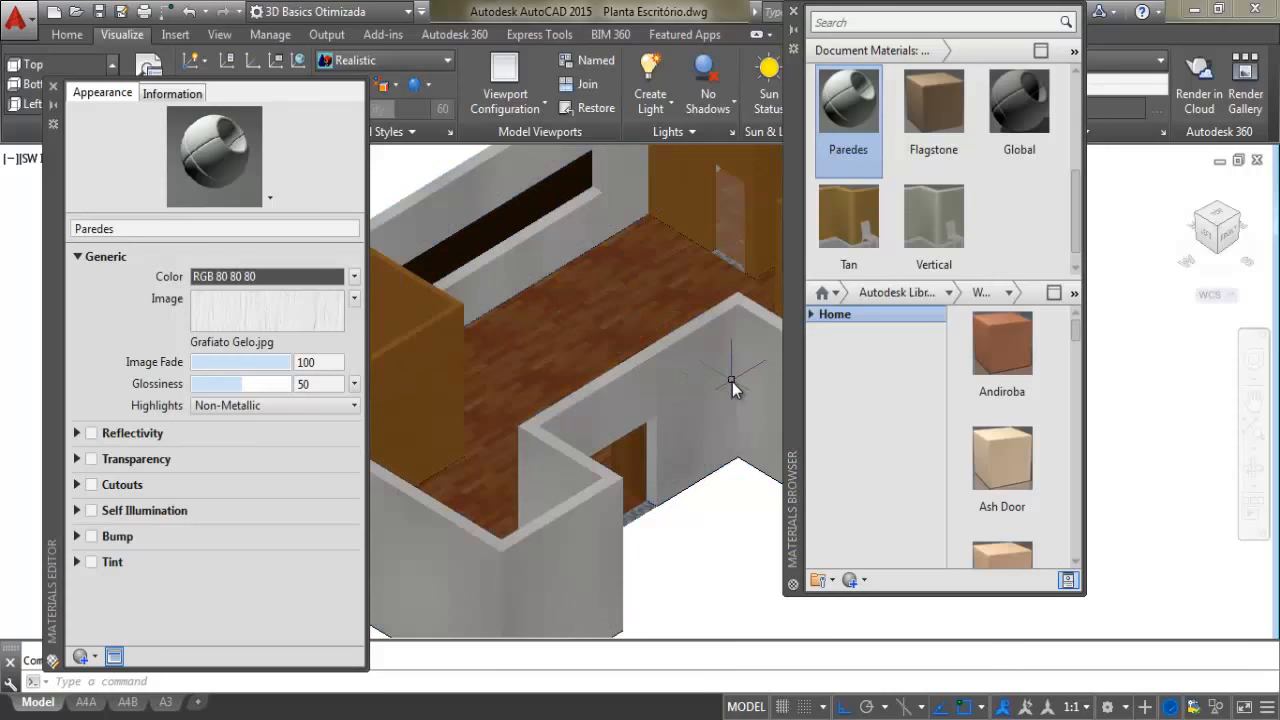
Set the Grafiato Gelo texture's sample size to 1 in width and height, and close the texture editor
scroll(715, 407, "up", 6)
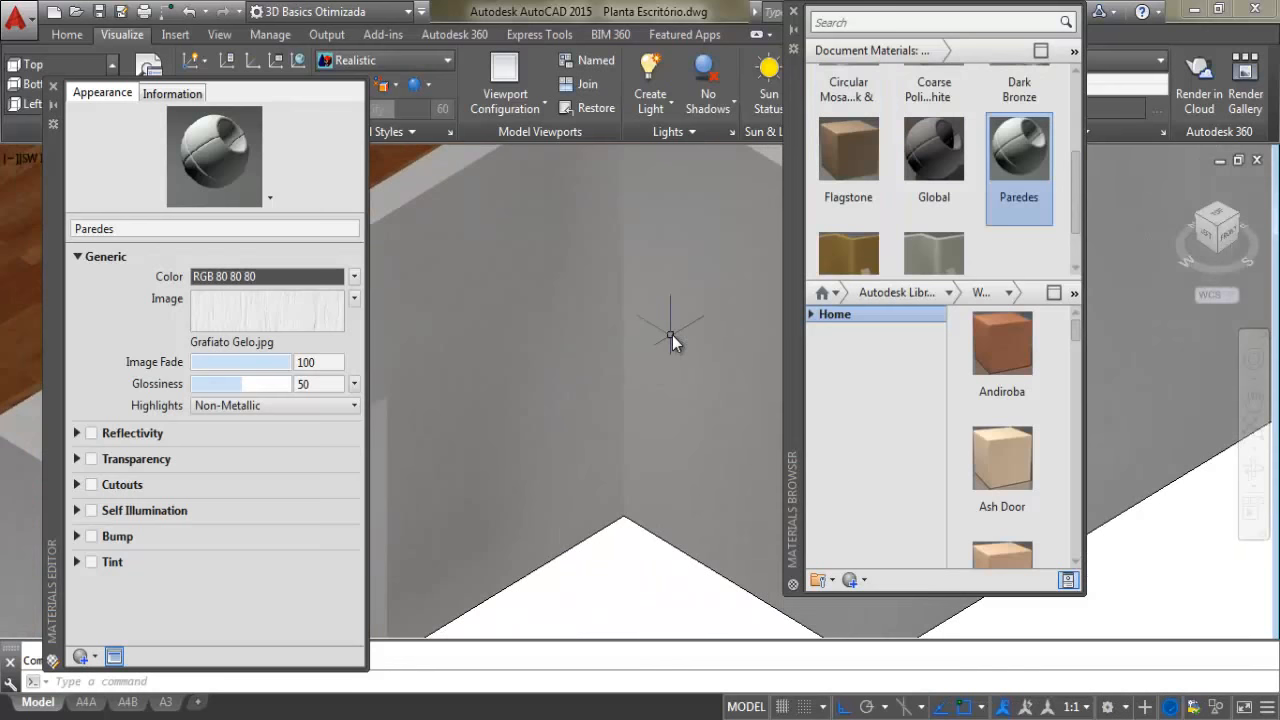
scroll(527, 313, "up", 3)
scroll(680, 320, "down", 5)
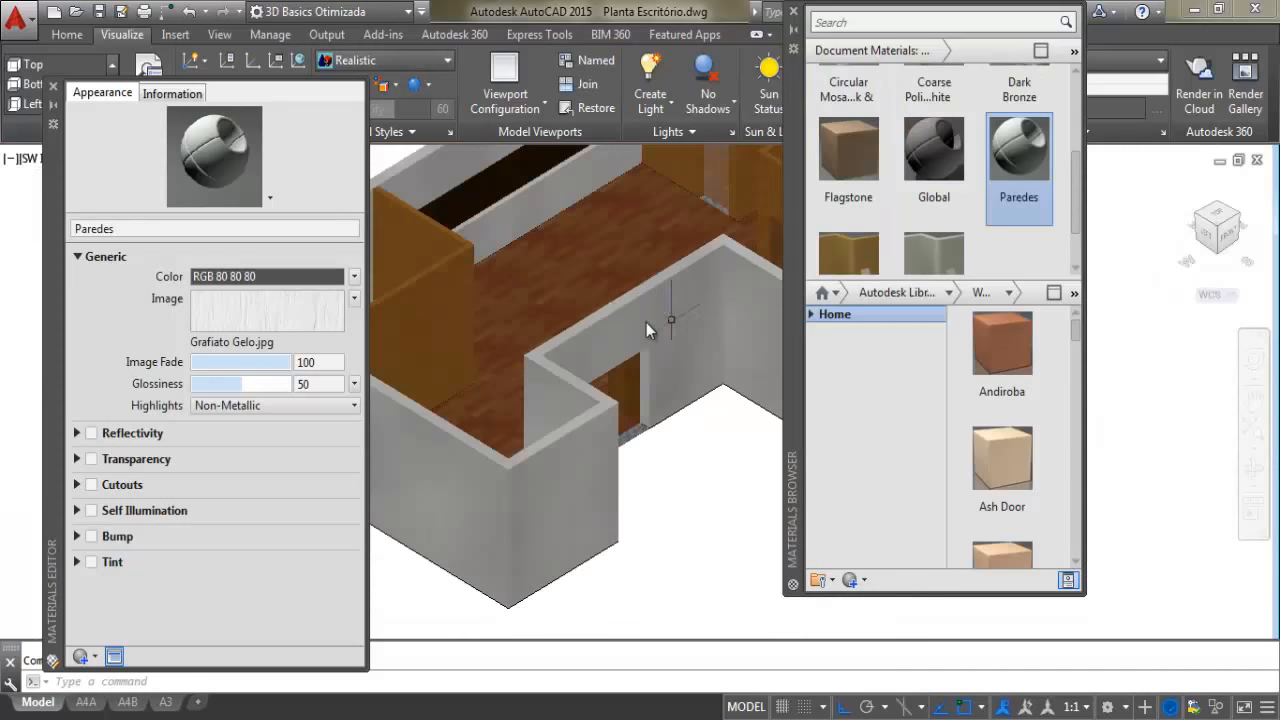
middle_click_drag(646, 322, 618, 353, "shift")
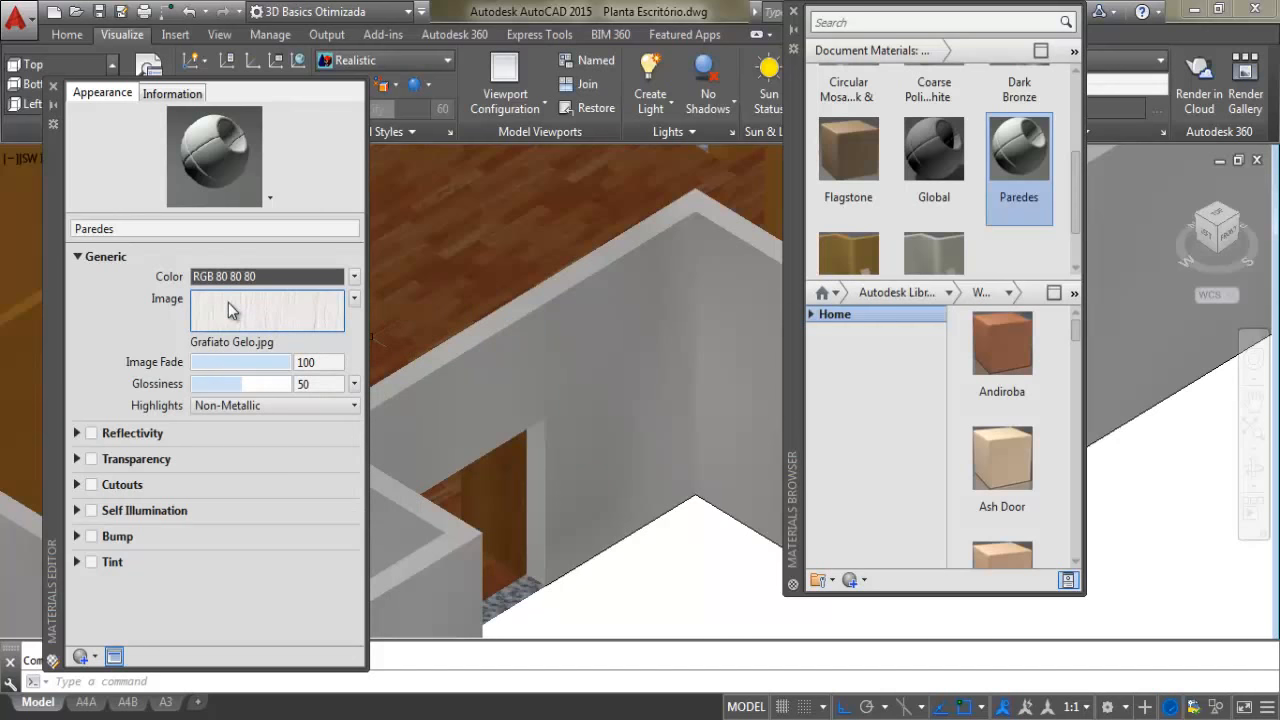
mouse_move(228, 308)
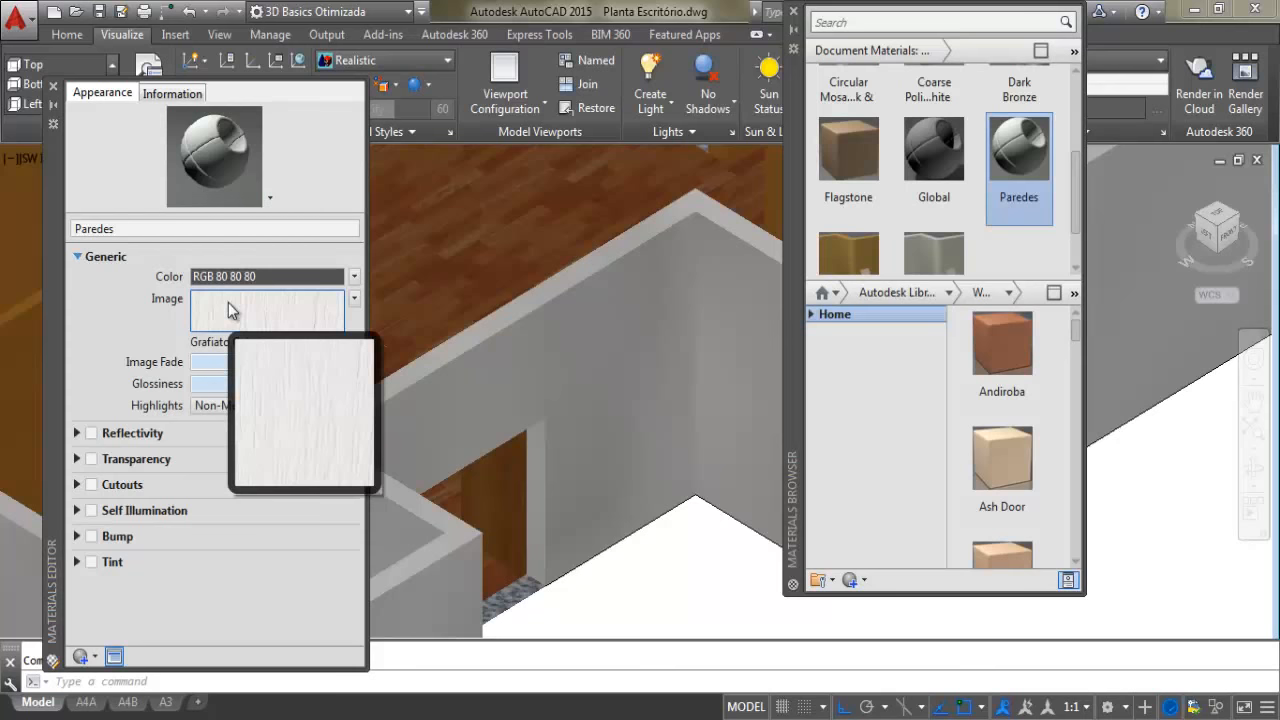
left_click(228, 308)
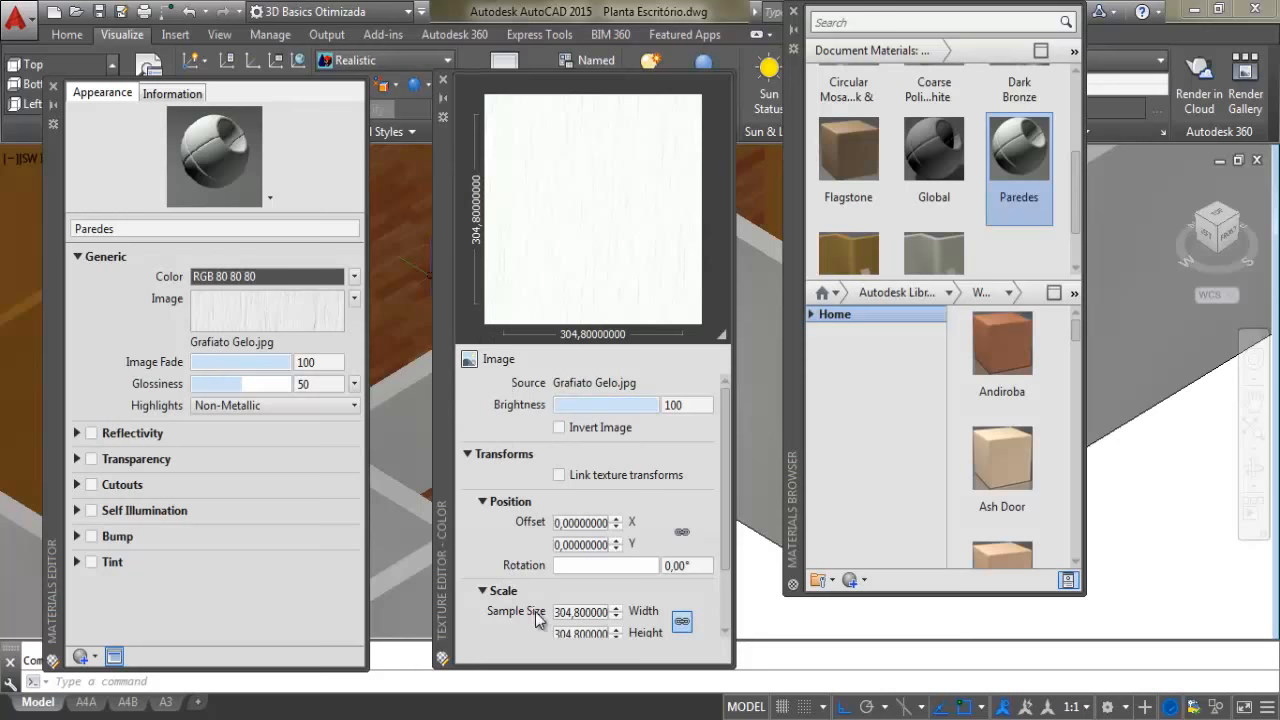
left_click(574, 612)
double_click(581, 613)
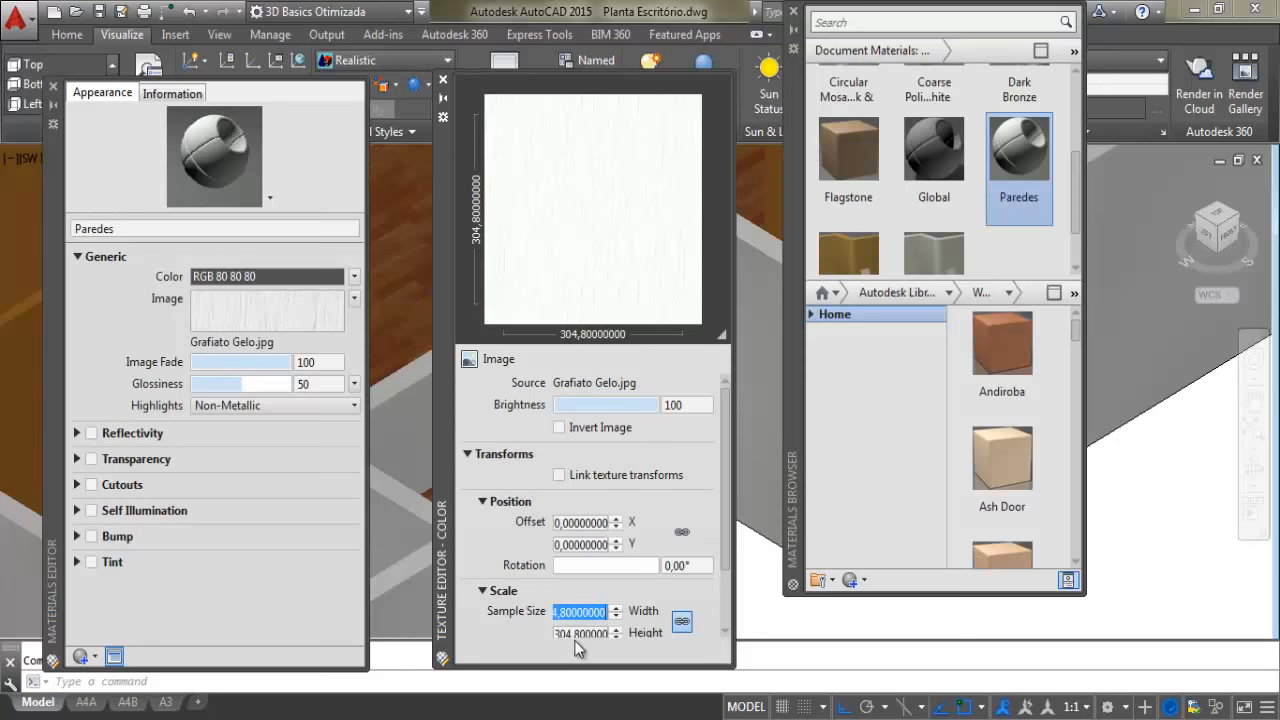
type("1")
key("Tab")
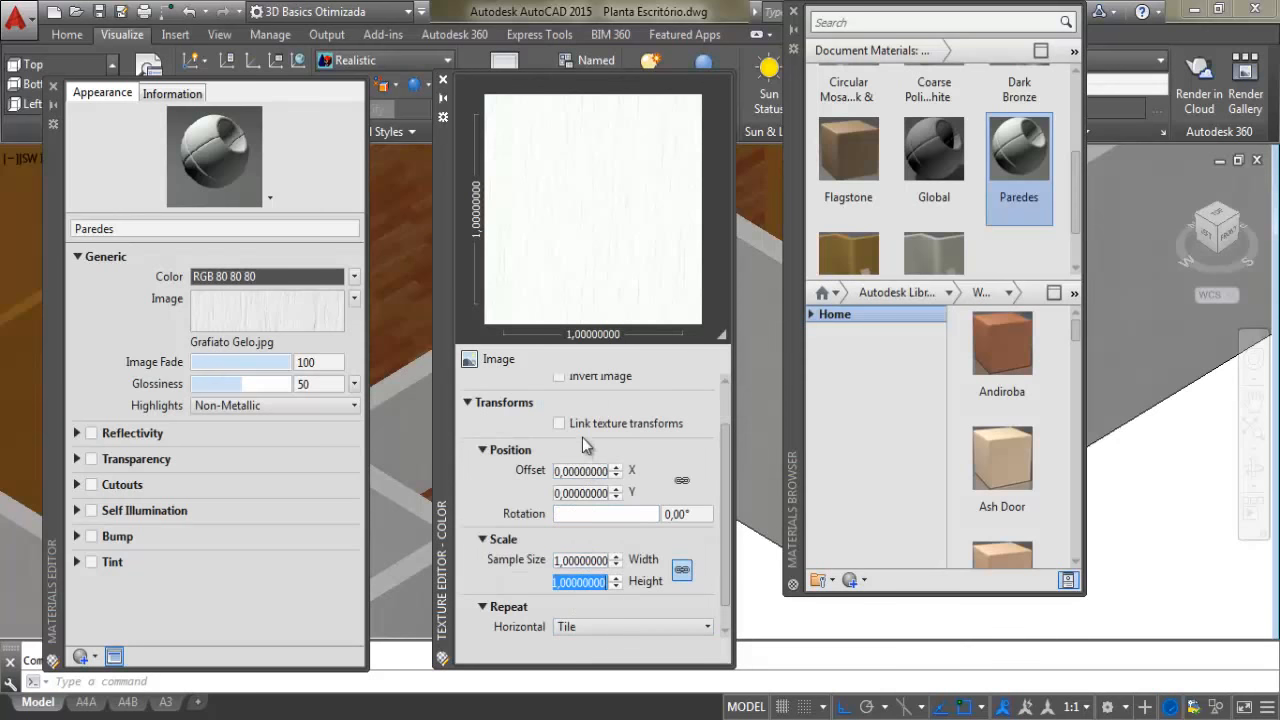
left_click(445, 82)
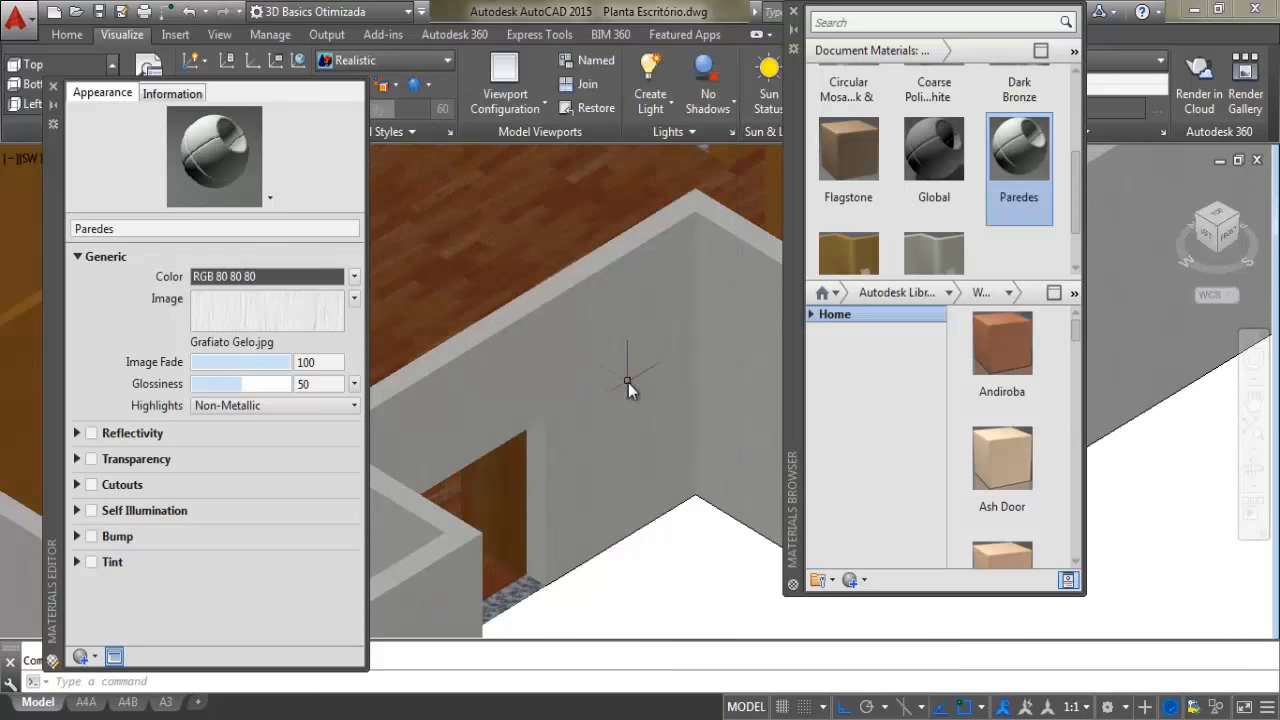
Examine the scaled Grafiato Gelo texture up close on the outer walls around the front entrance
scroll(628, 382, "up", 4)
middle_click_drag(635, 368, 614, 314)
scroll(619, 446, "up", 2)
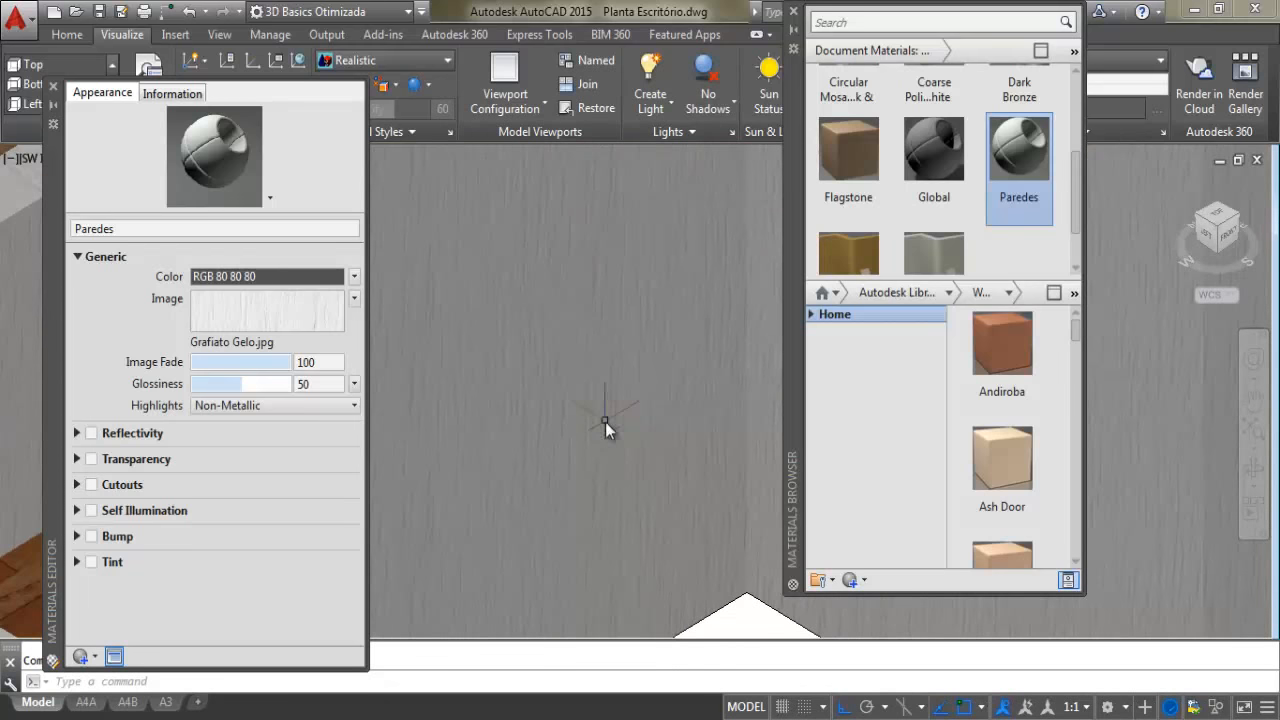
scroll(654, 422, "down", 5)
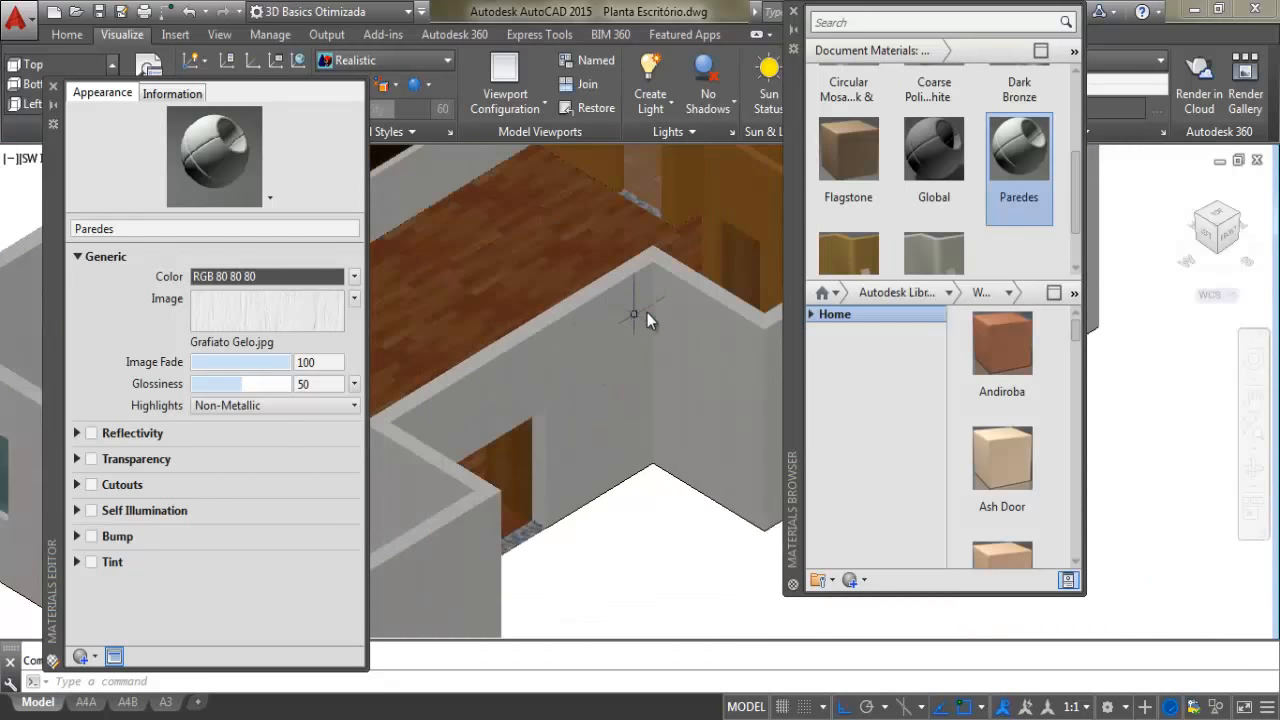
scroll(645, 315, "up", 2)
scroll(566, 367, "down", 2)
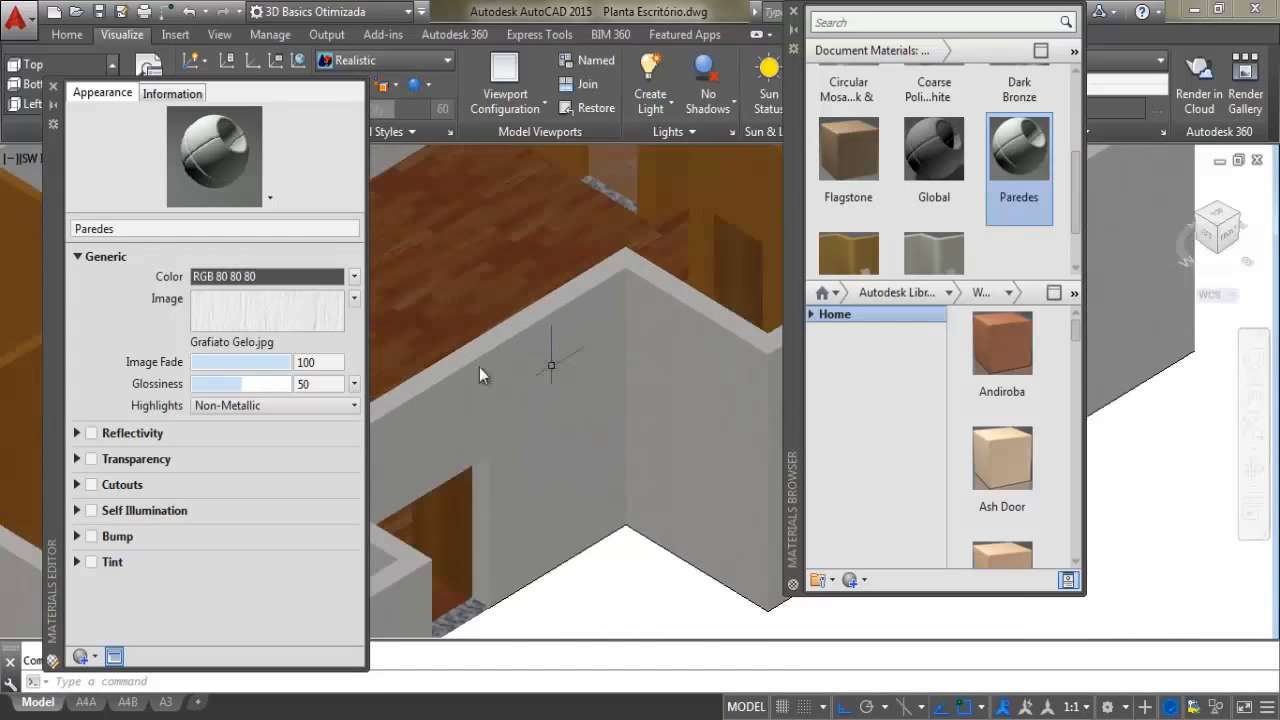
middle_click_drag(602, 415, 515, 420)
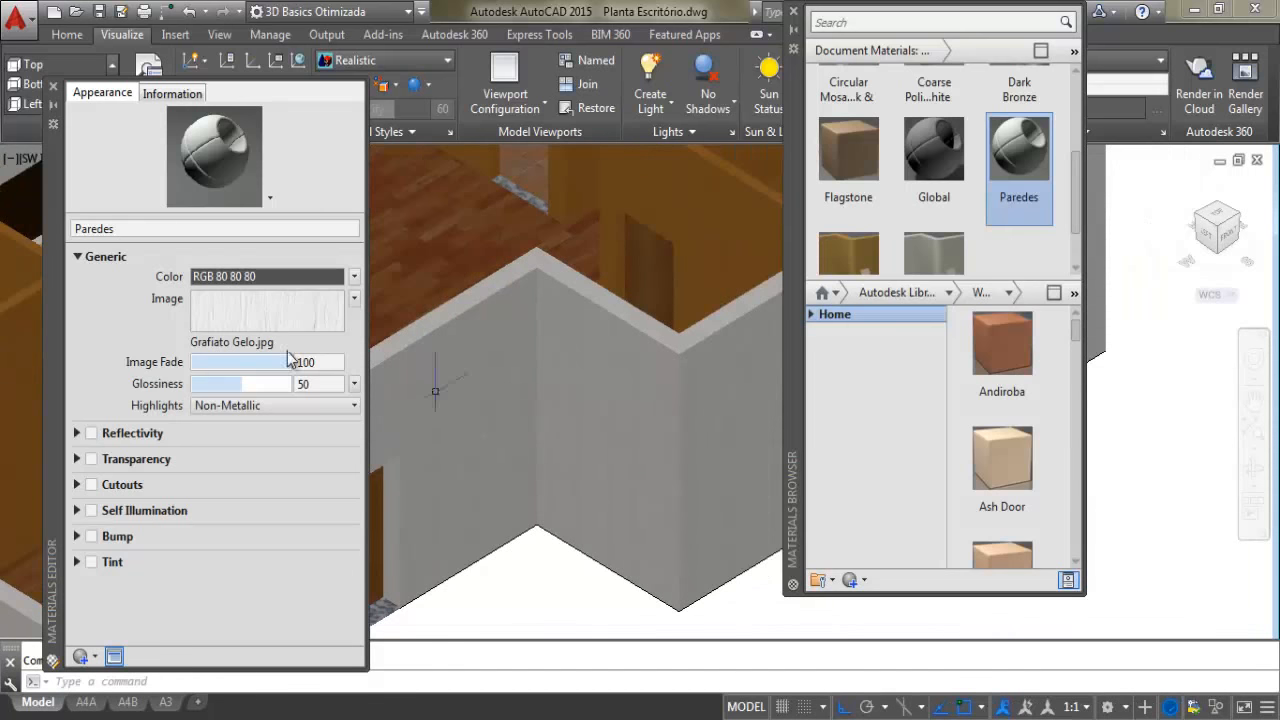
middle_click_drag(590, 443, 678, 426)
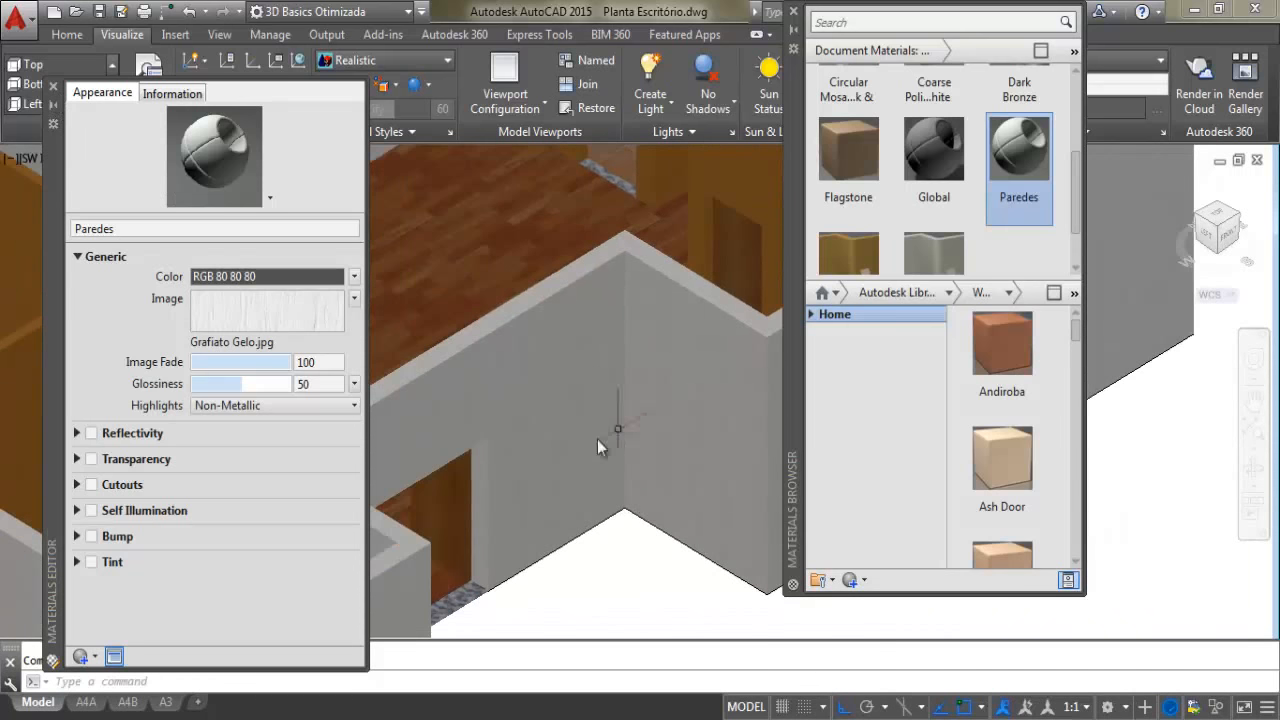
scroll(840, 275, "down", 1)
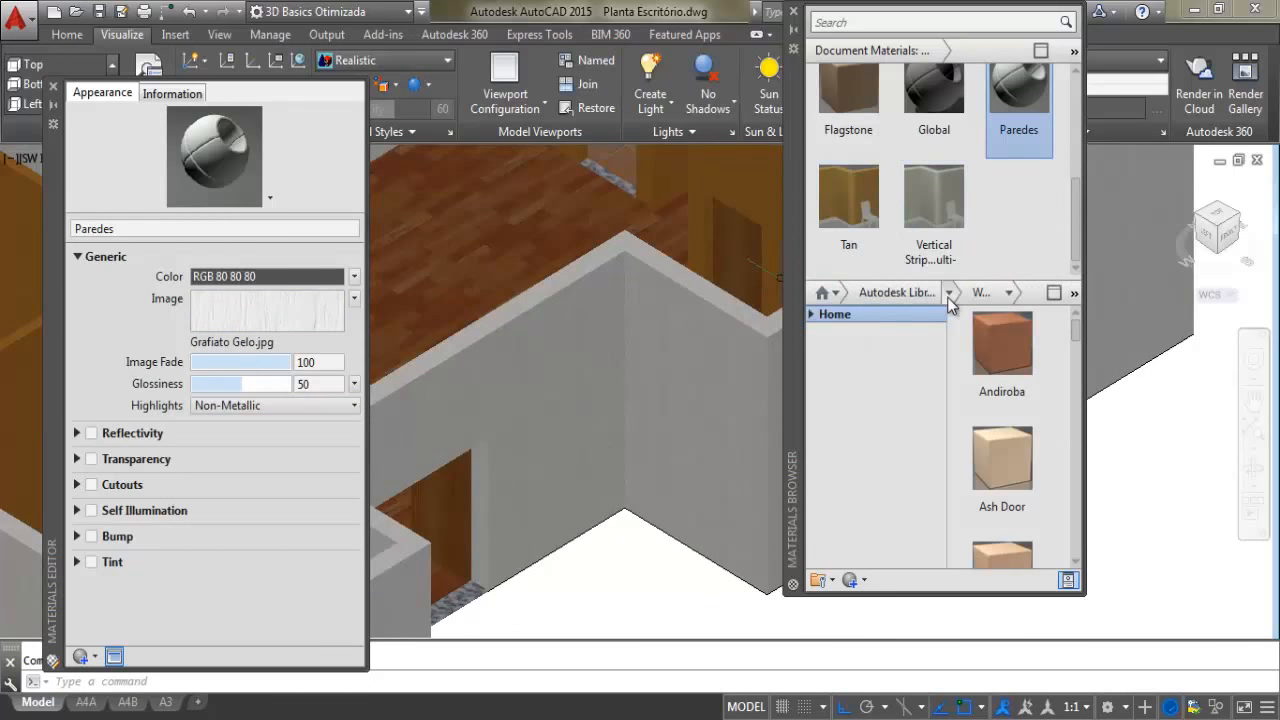
left_click(948, 293)
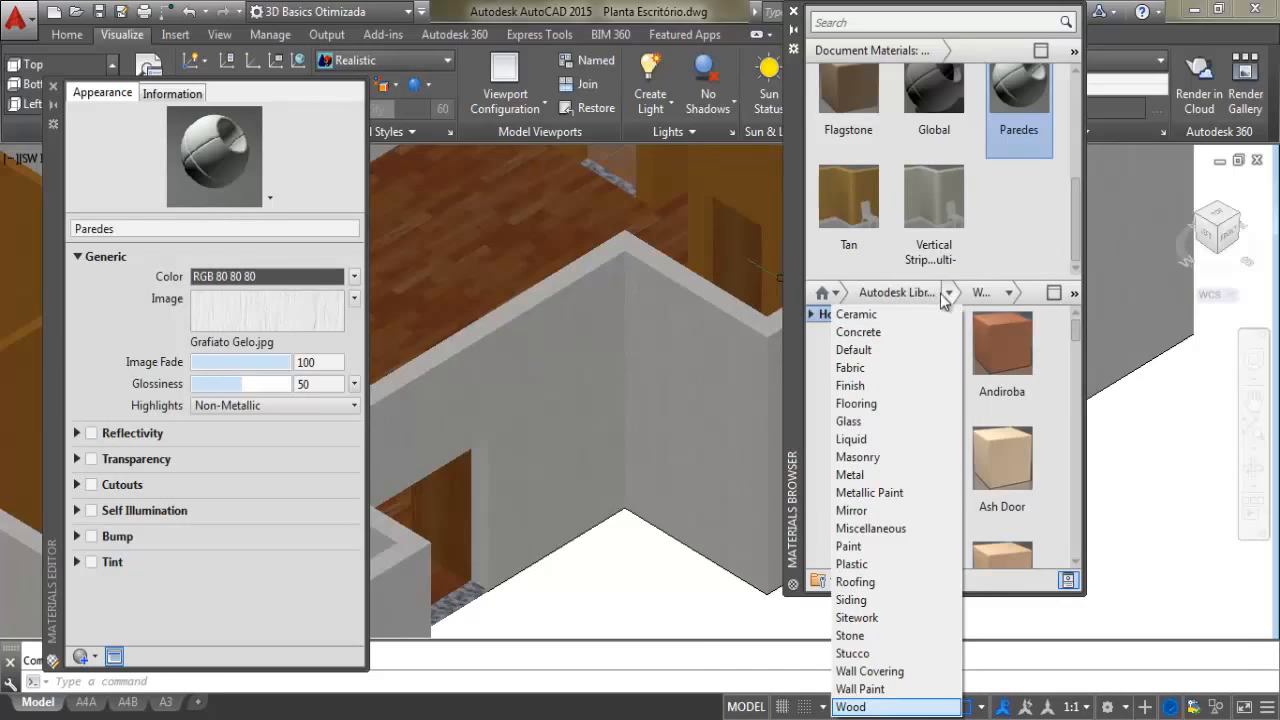
left_click(803, 335)
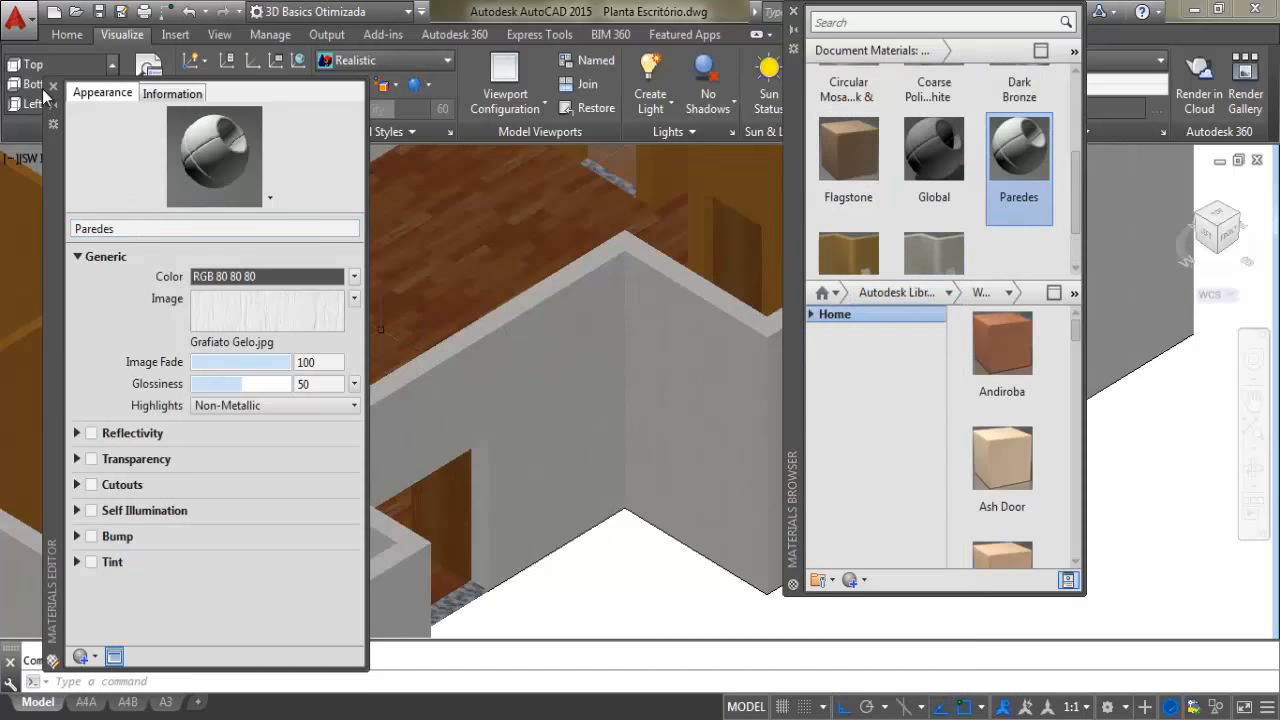
Close the Paredes material's editor, and create a new generic material named Piso
scroll(671, 408, "down", 3)
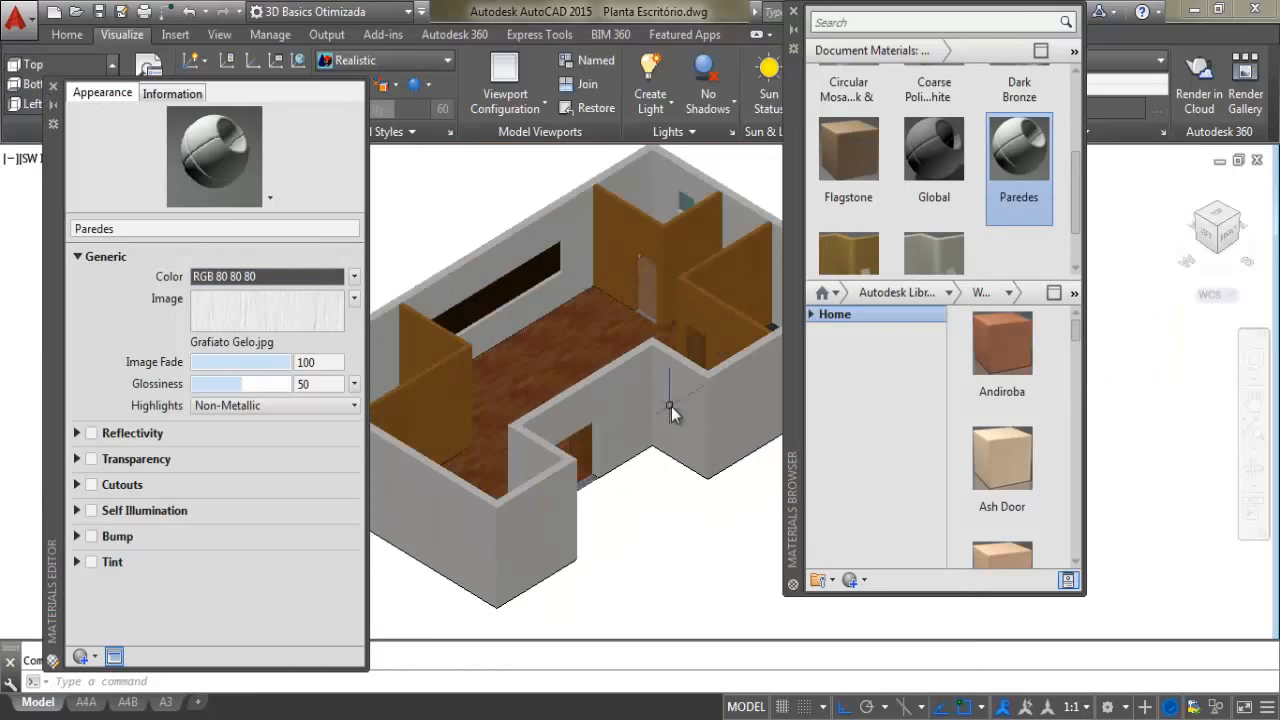
scroll(485, 323, "up", 1)
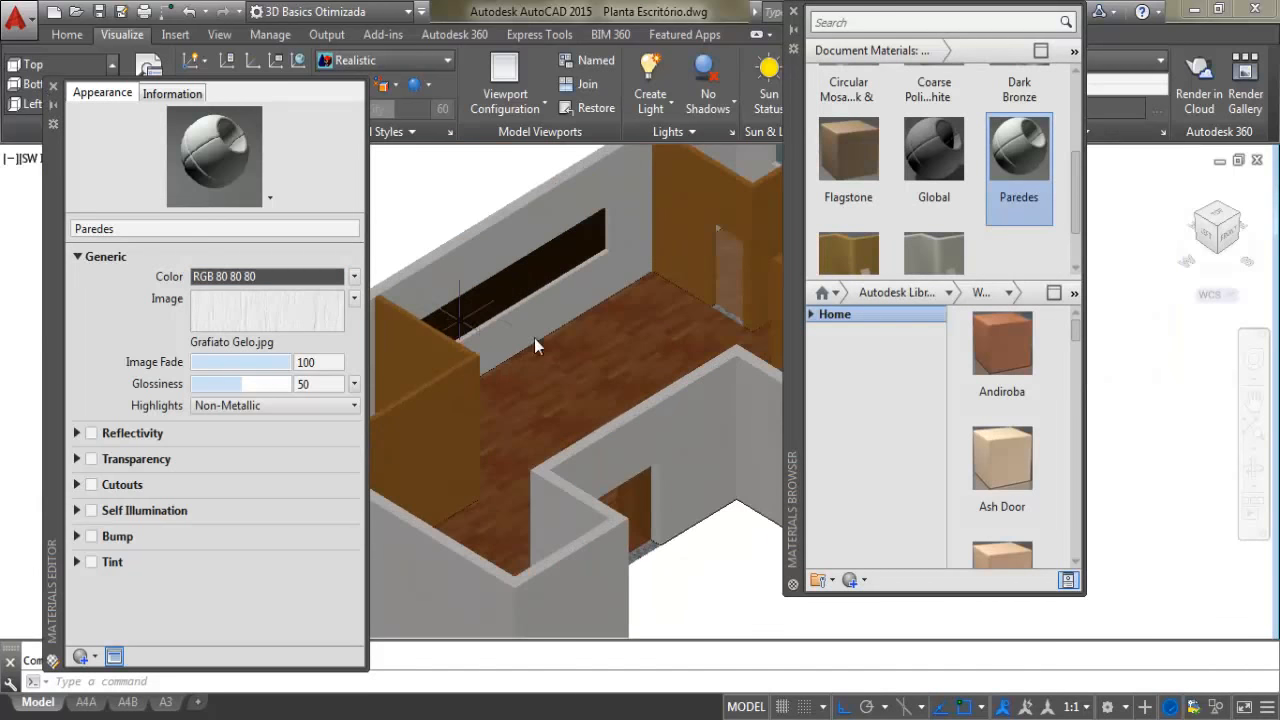
scroll(526, 374, "up", 3)
middle_click_drag(542, 390, 572, 369)
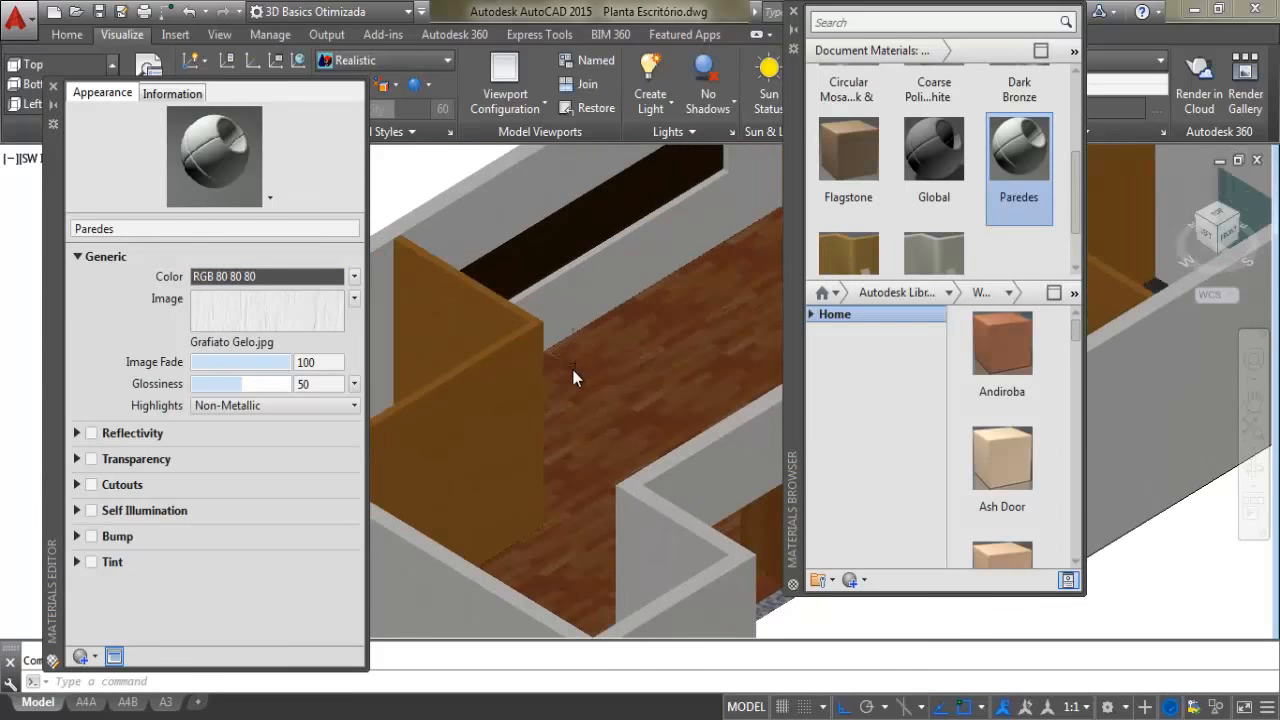
scroll(693, 365, "up", 2)
middle_click_drag(693, 365, 572, 356)
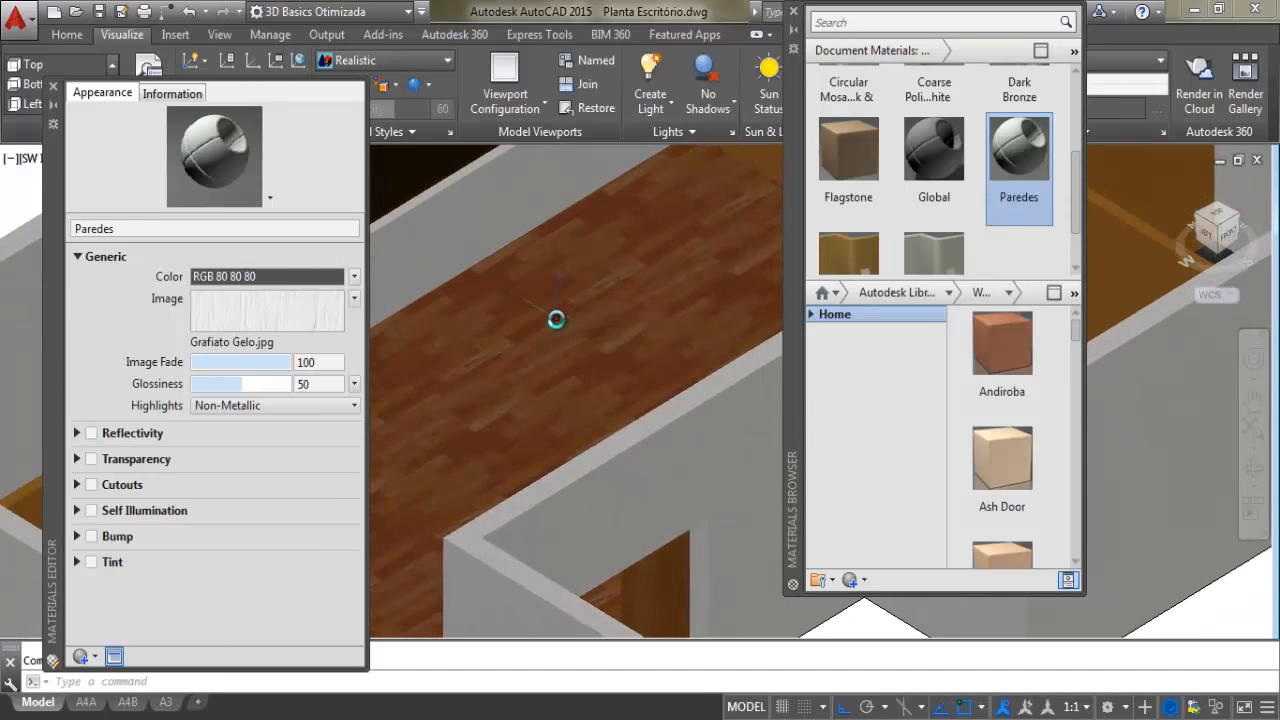
left_click(54, 86)
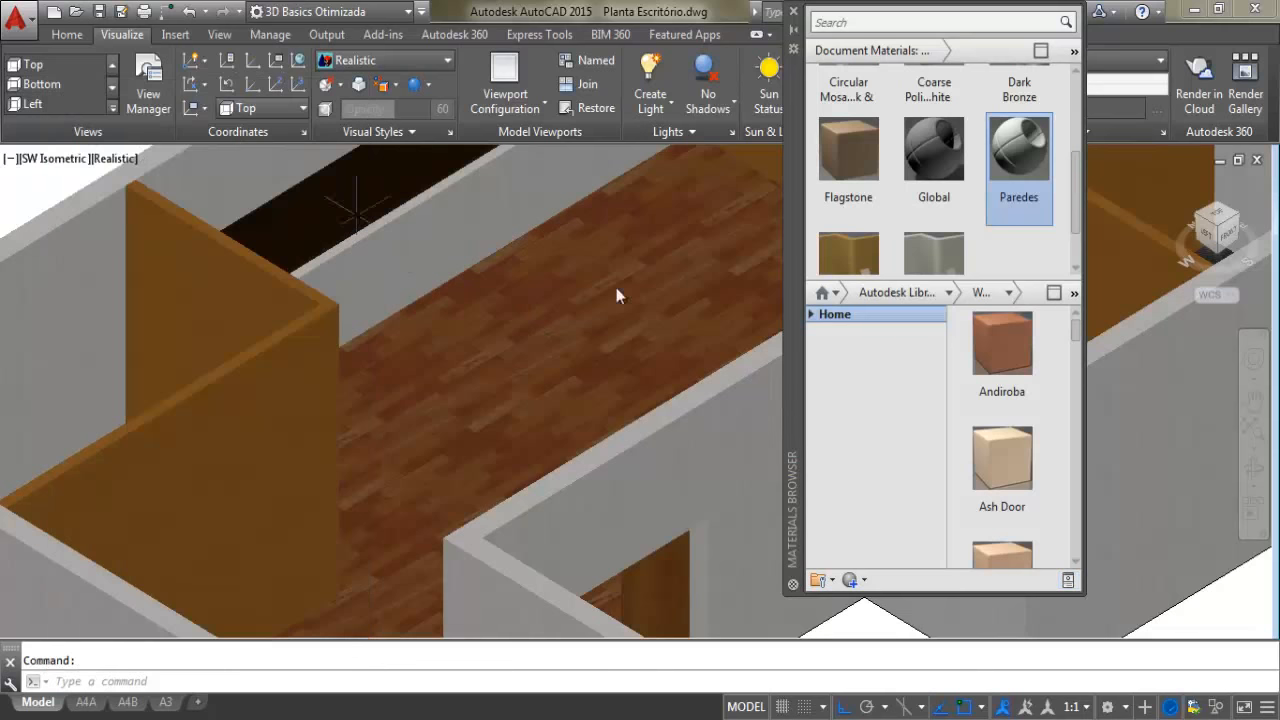
left_click(862, 580)
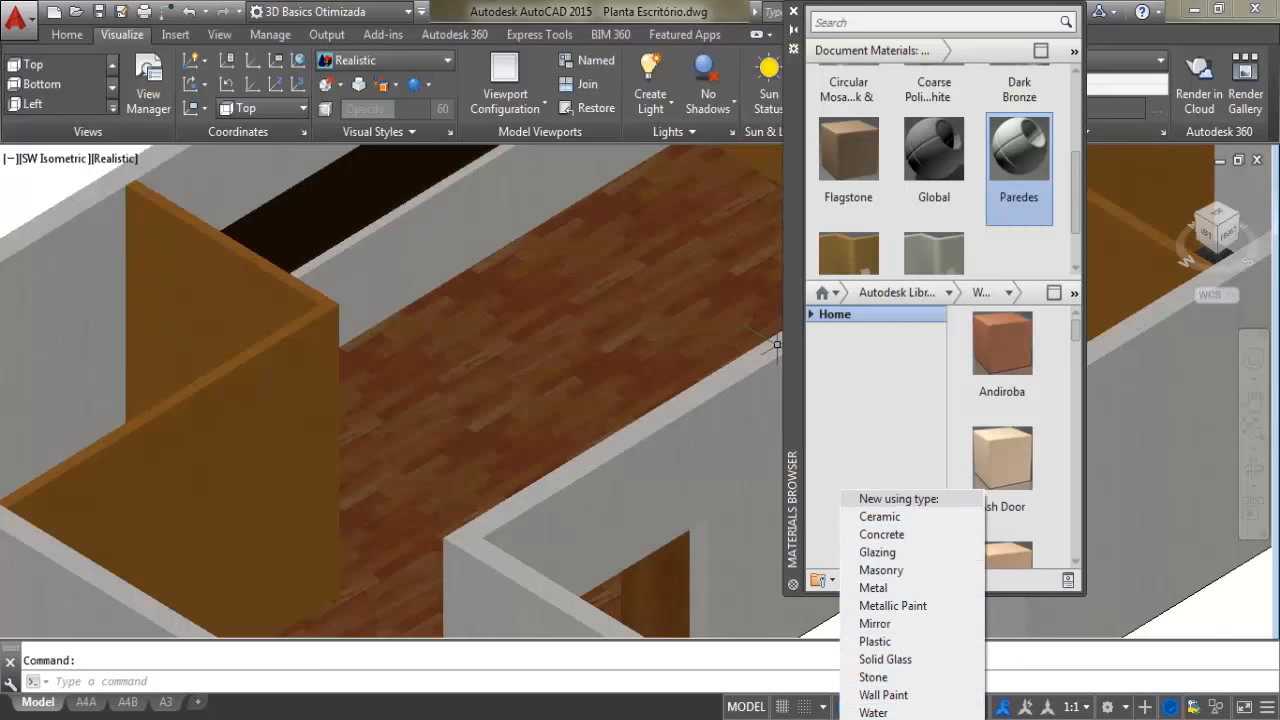
left_click(900, 718)
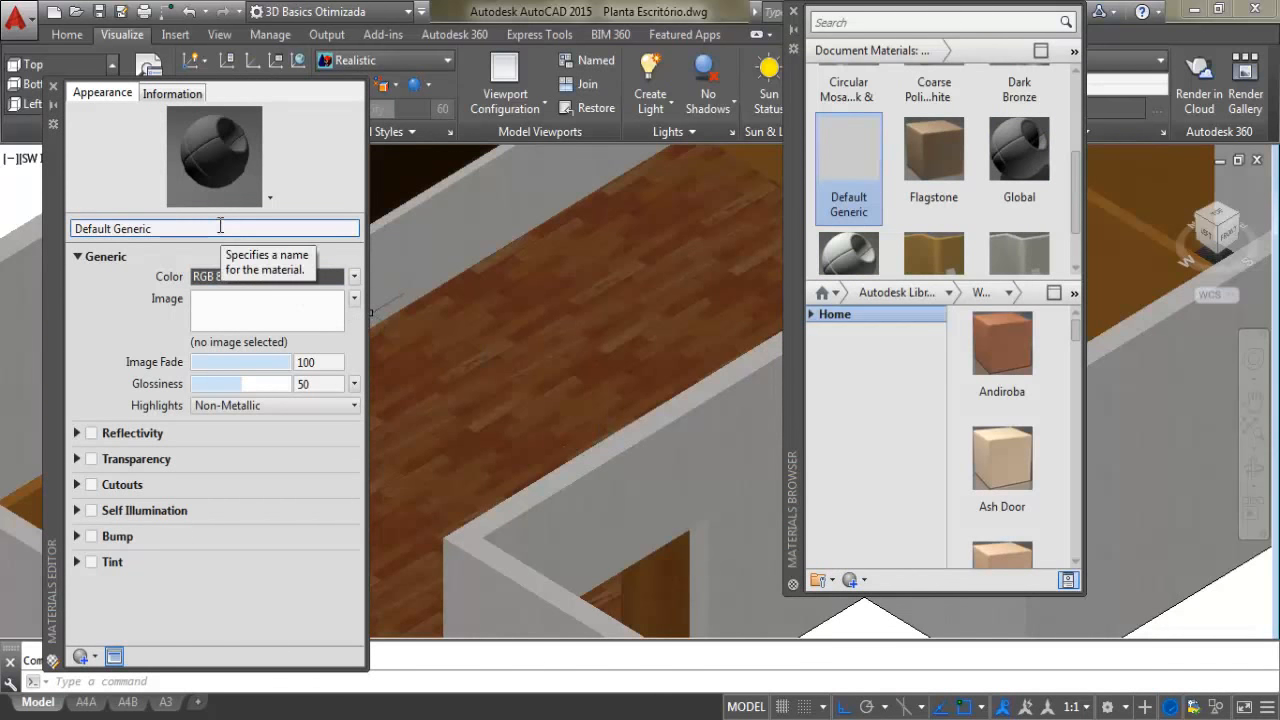
left_click(220, 228)
type("Piso")
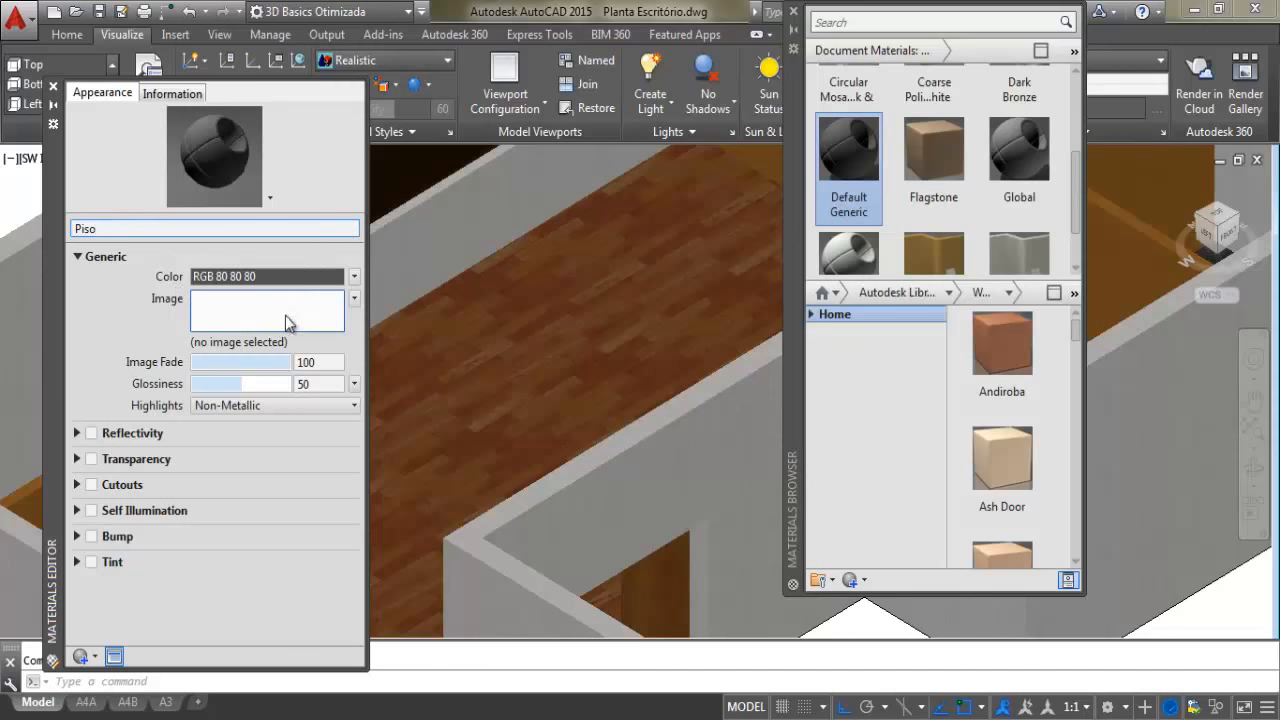
key("Return")
Load the piso-porcelanato image as the Piso material's texture and set its sample size to 1 in width and height
left_click(230, 318)
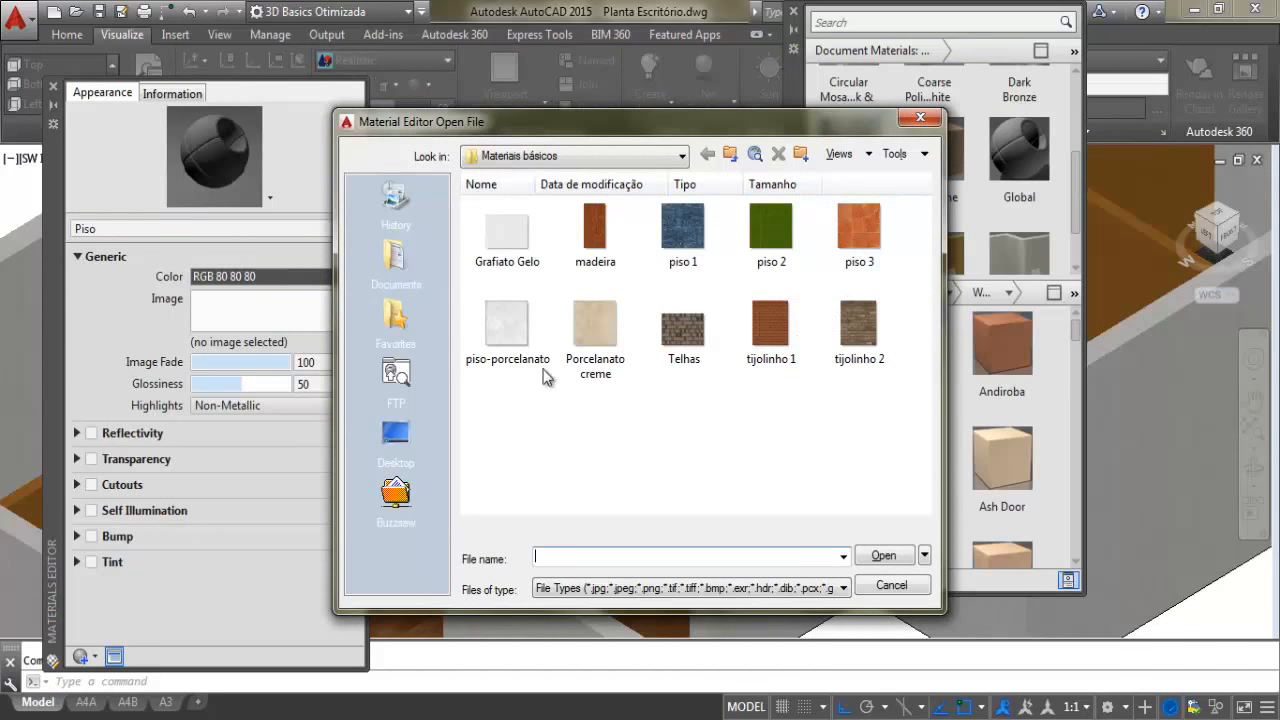
double_click(522, 322)
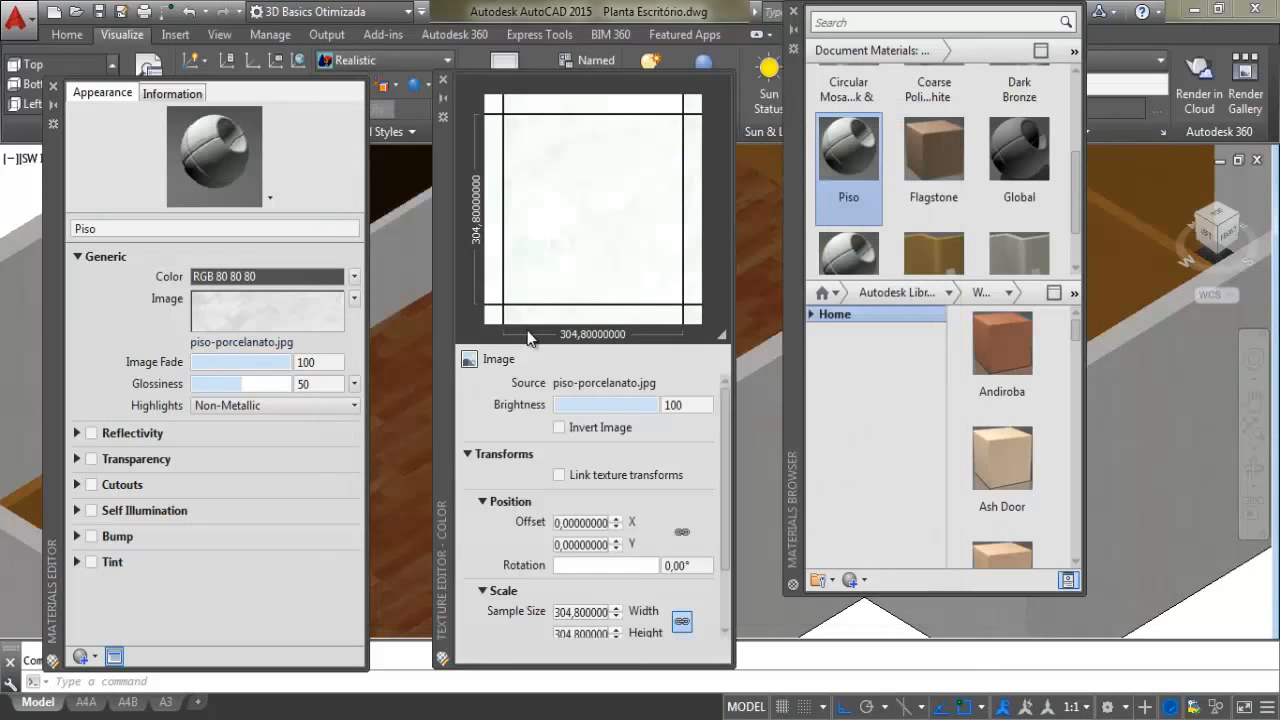
double_click(586, 613)
type("1")
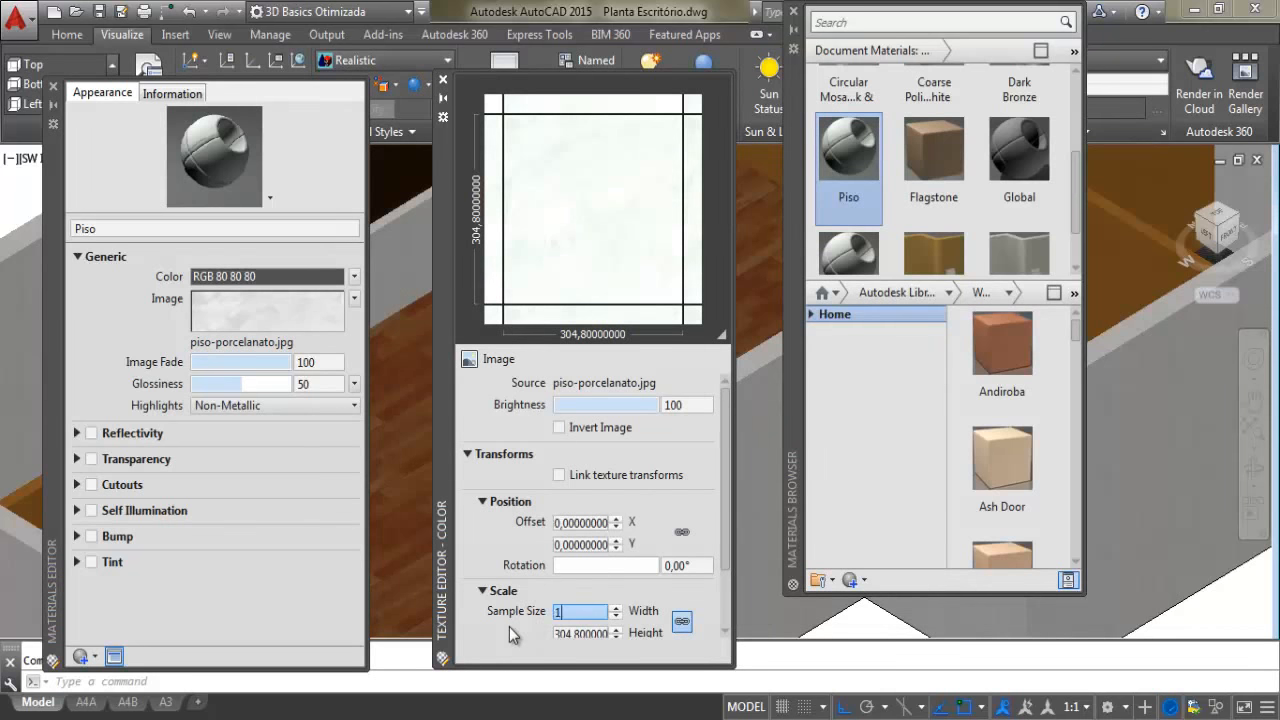
key("Tab")
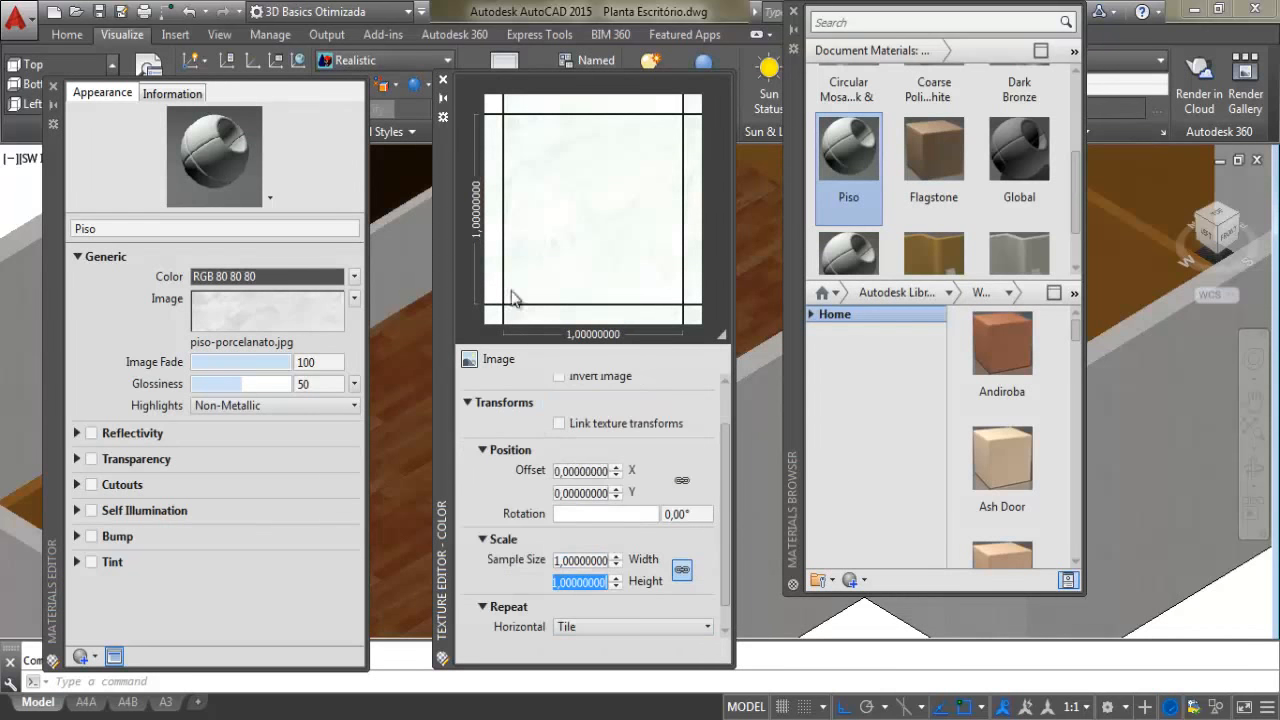
Close the texture editor and apply the Piso material to the office floor
left_click(444, 79)
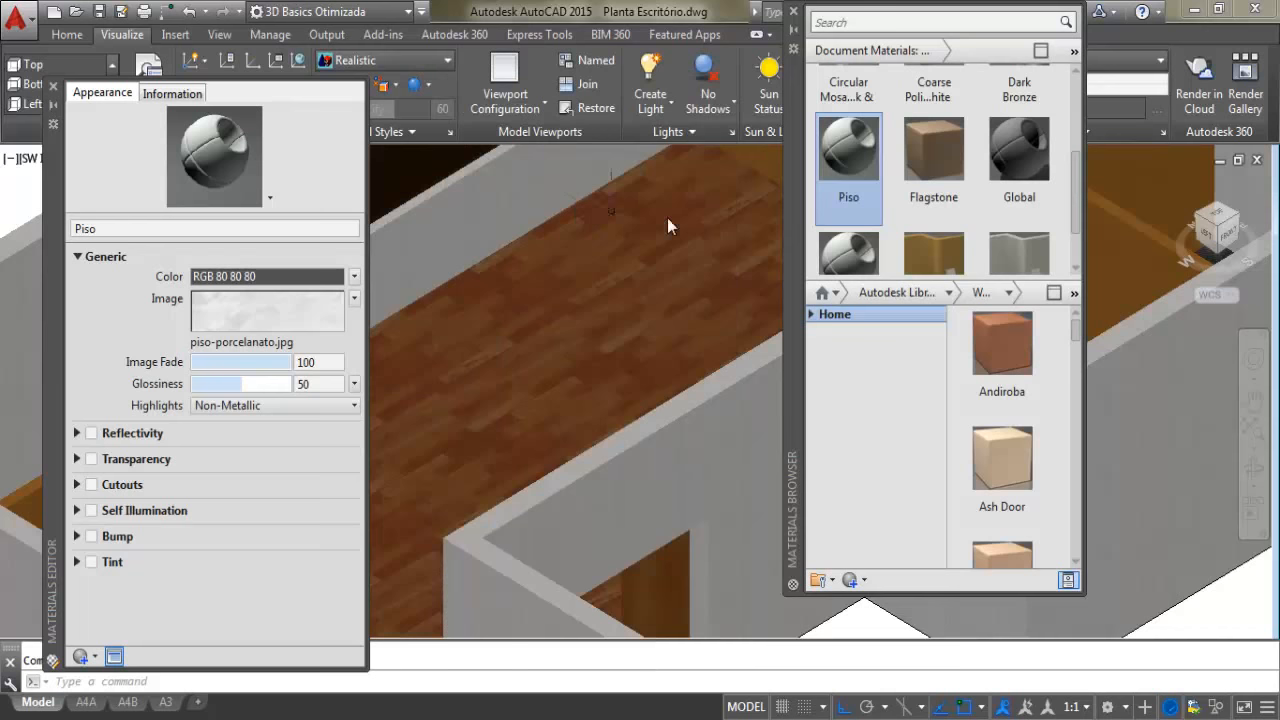
mouse_move(846, 146)
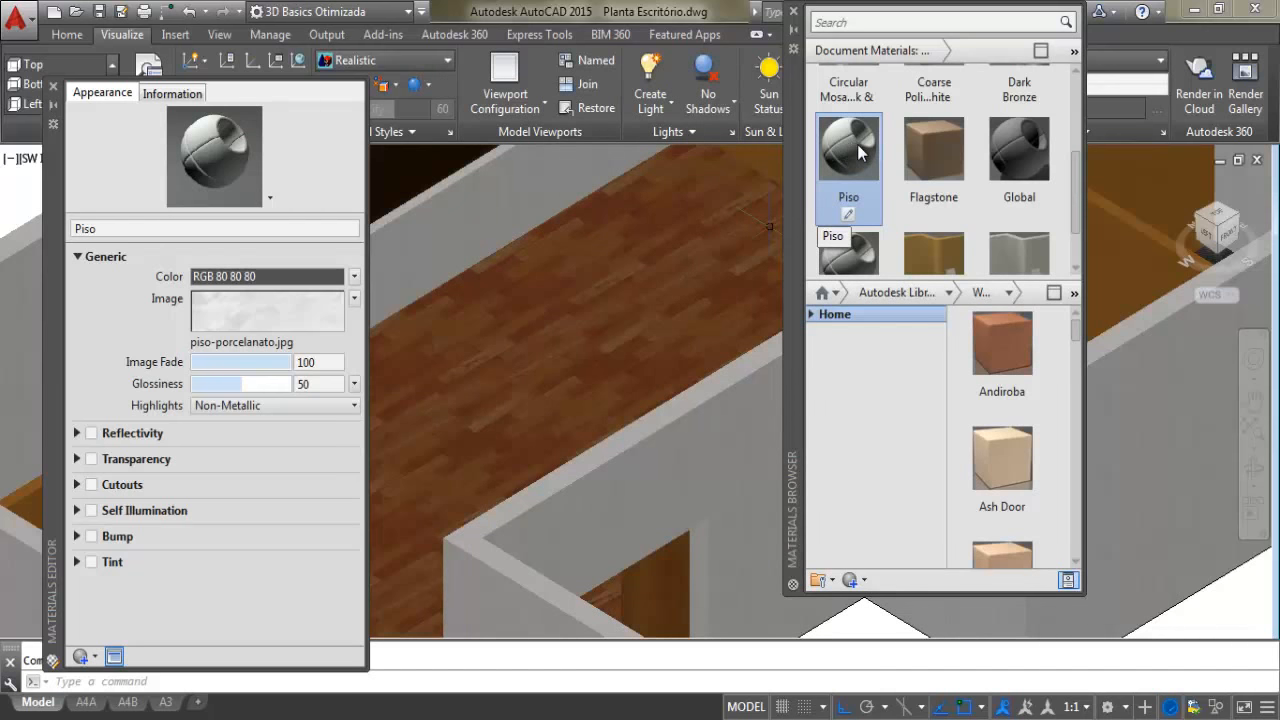
left_click_drag(857, 144, 634, 291)
mouse_move(566, 331)
middle_mouse_down()
mouse_move(674, 309)
mouse_move(652, 309)
mouse_move(660, 325)
mouse_move(586, 327)
middle_mouse_up()
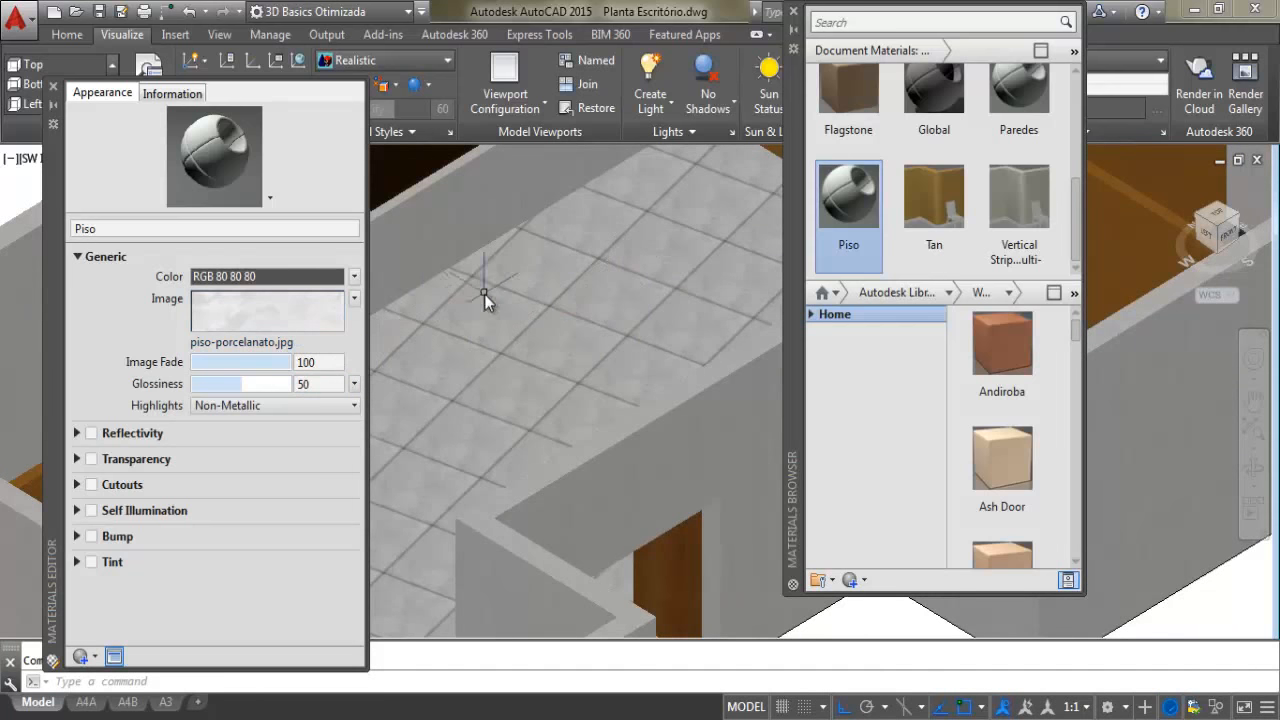
middle_click_drag(401, 339, 421, 327)
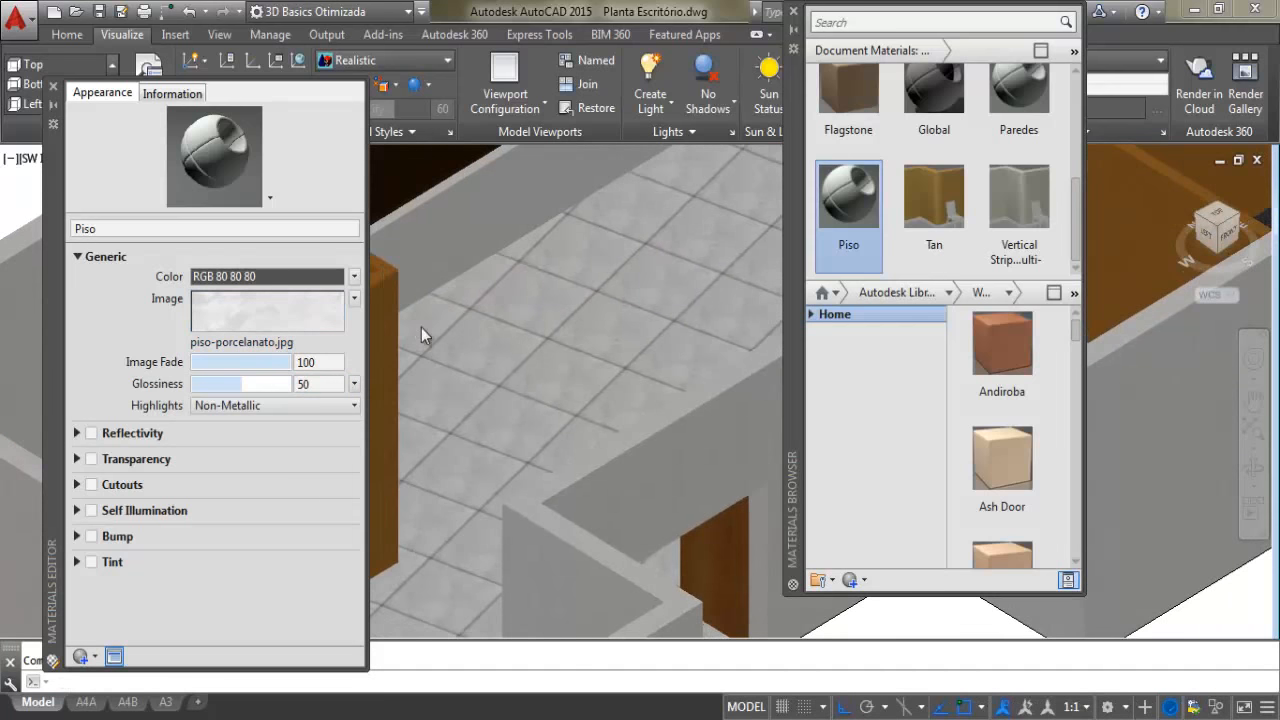
Rotate the Piso material's piso-porcelanato texture by about 10° and close the texture editor
left_click(275, 307)
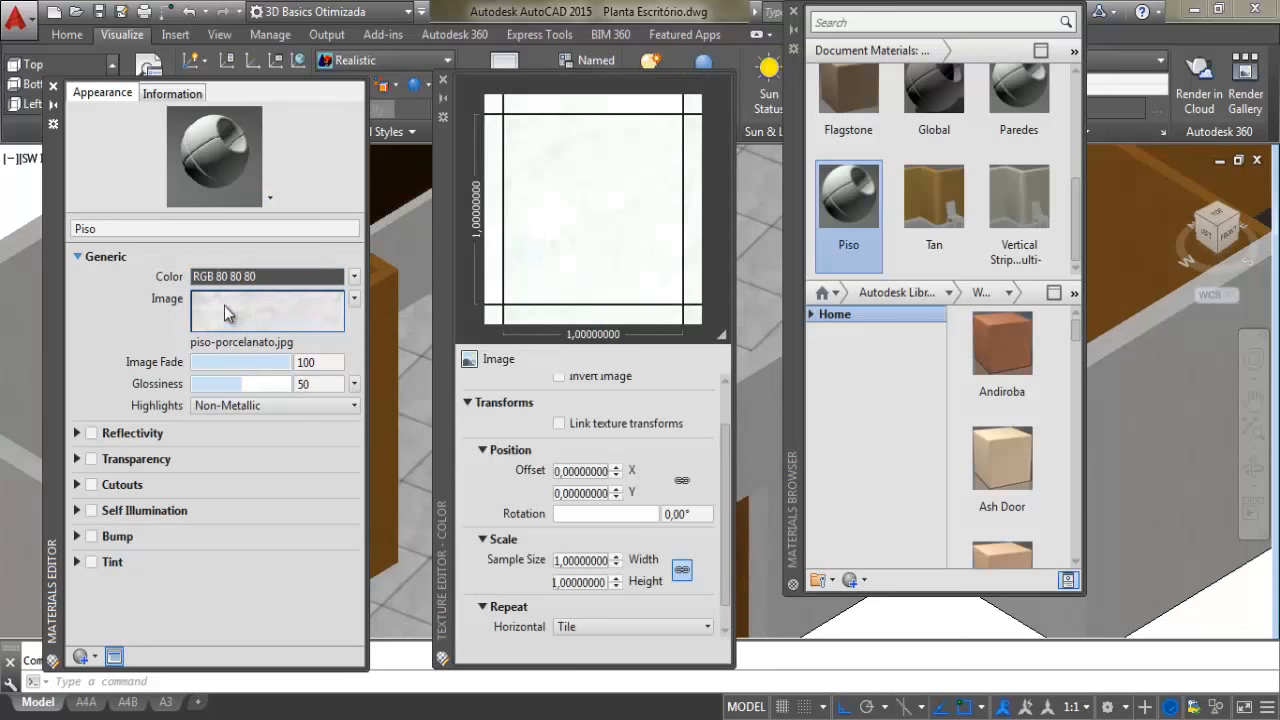
left_click(598, 471)
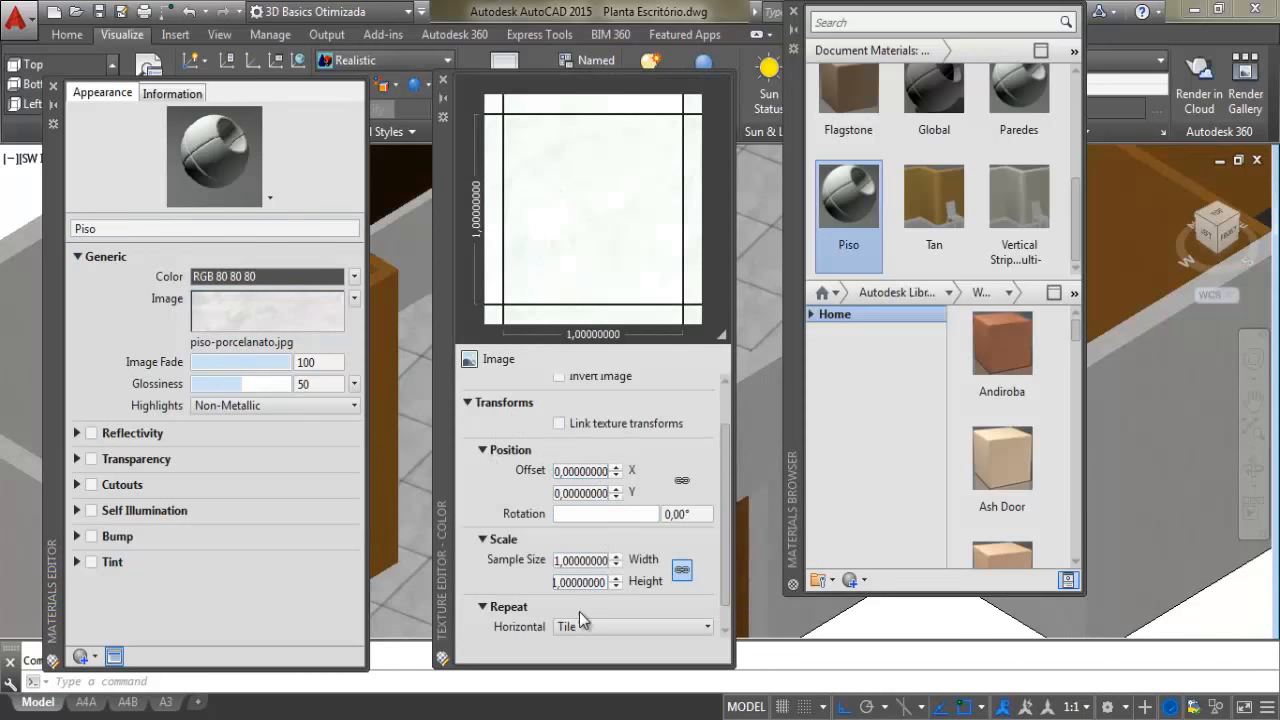
left_click(559, 516)
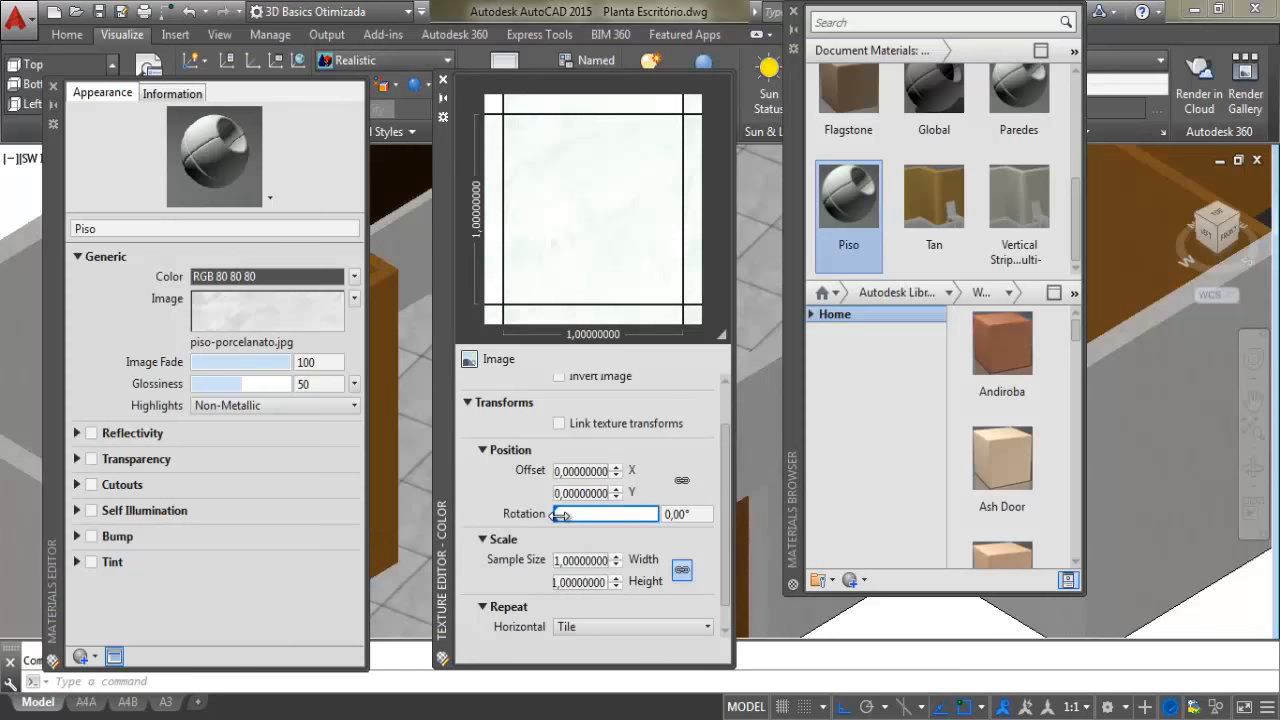
left_click_drag(559, 516, 566, 515)
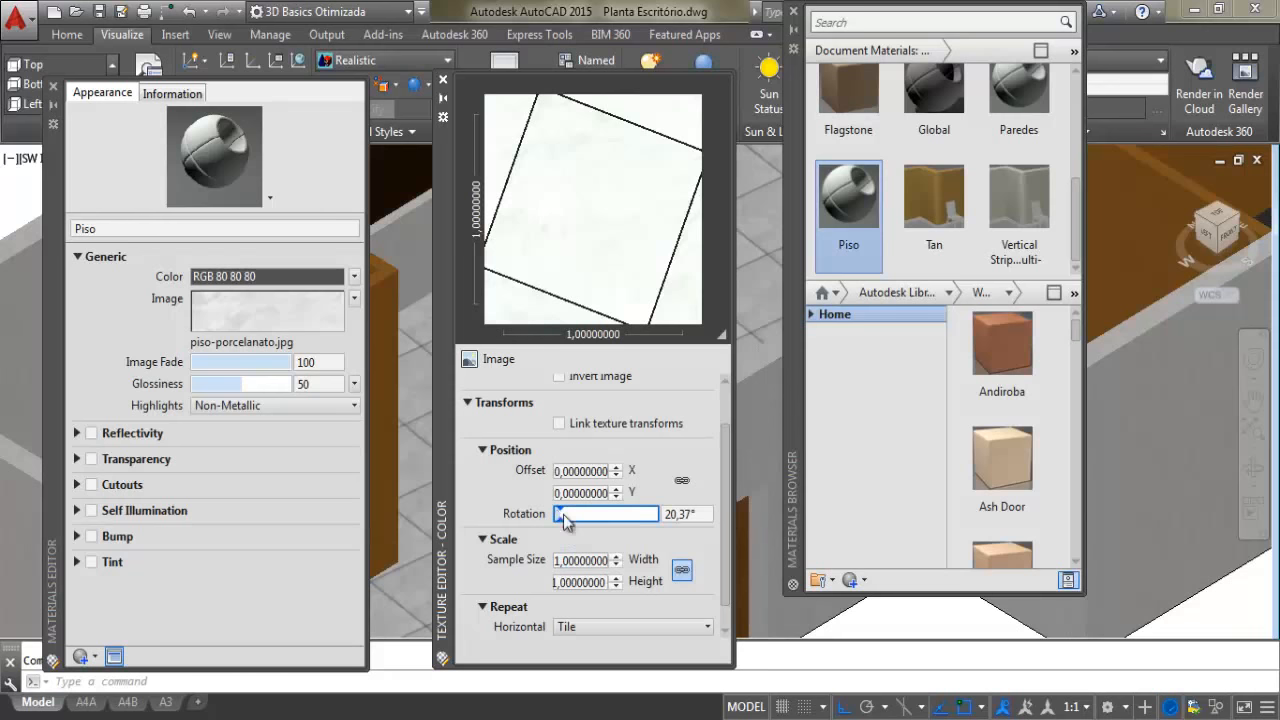
left_click_drag(564, 517, 560, 514)
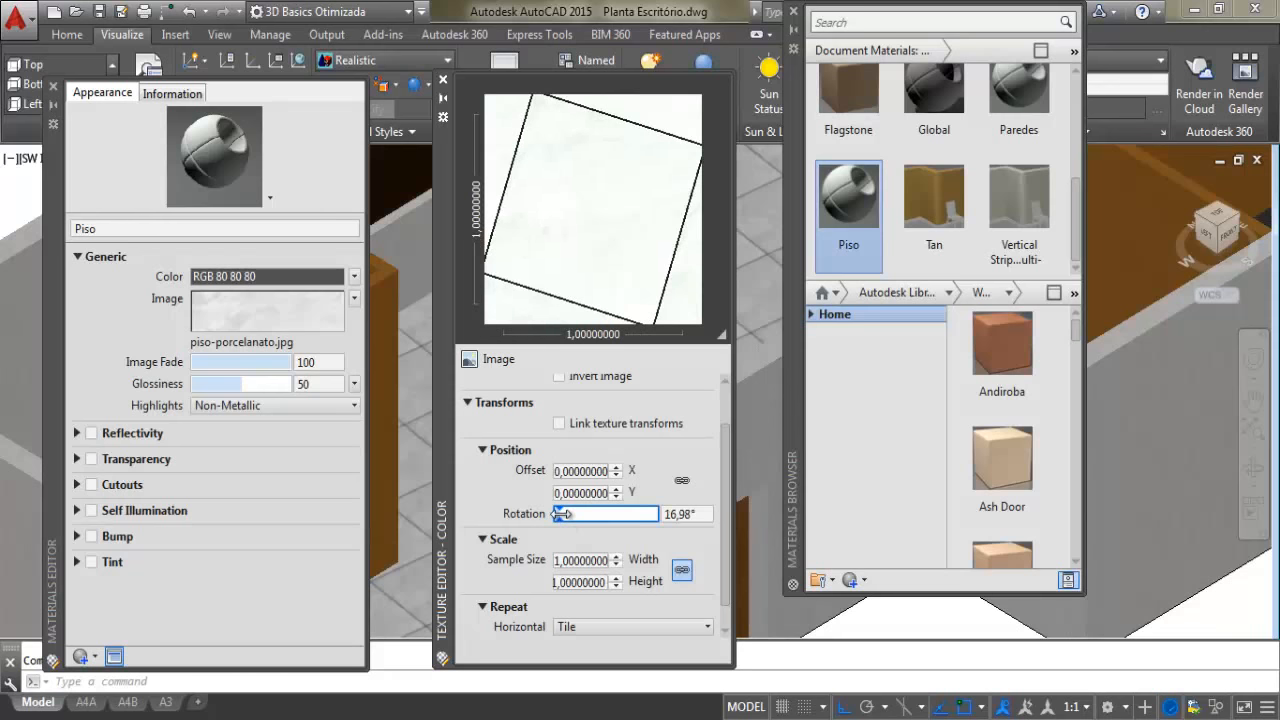
left_click(443, 80)
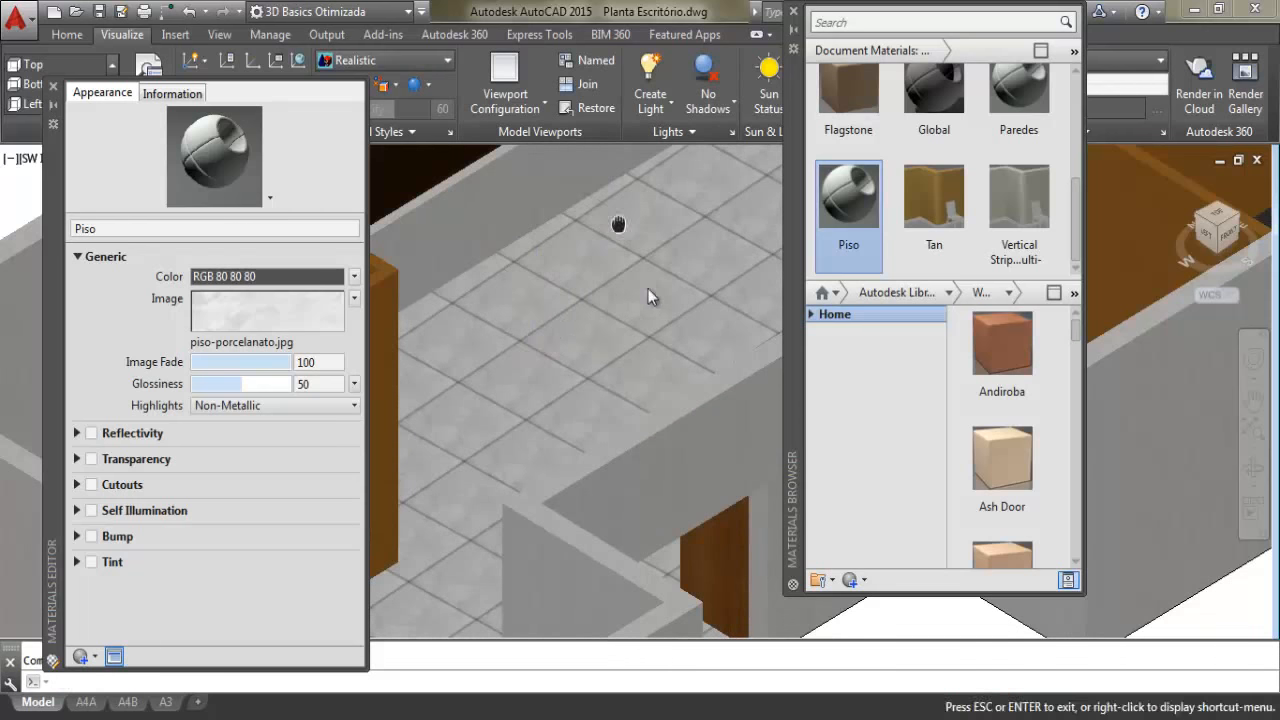
Examine how the rotated floor tiles line up with the base of the office's long wall
scroll(650, 290, "up", 3)
scroll(700, 247, "down", 2)
scroll(722, 241, "up", 4)
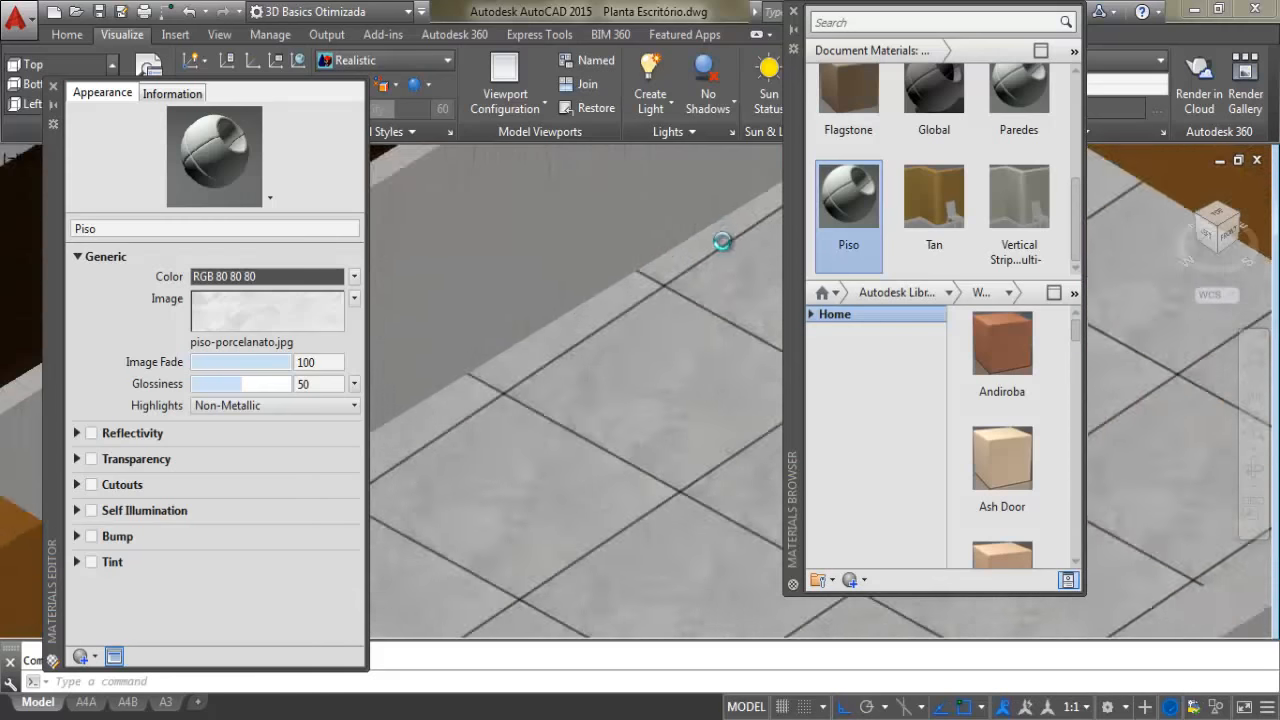
middle_click_drag(723, 221, 584, 314)
scroll(503, 403, "down", 4)
middle_click_drag(538, 372, 487, 423)
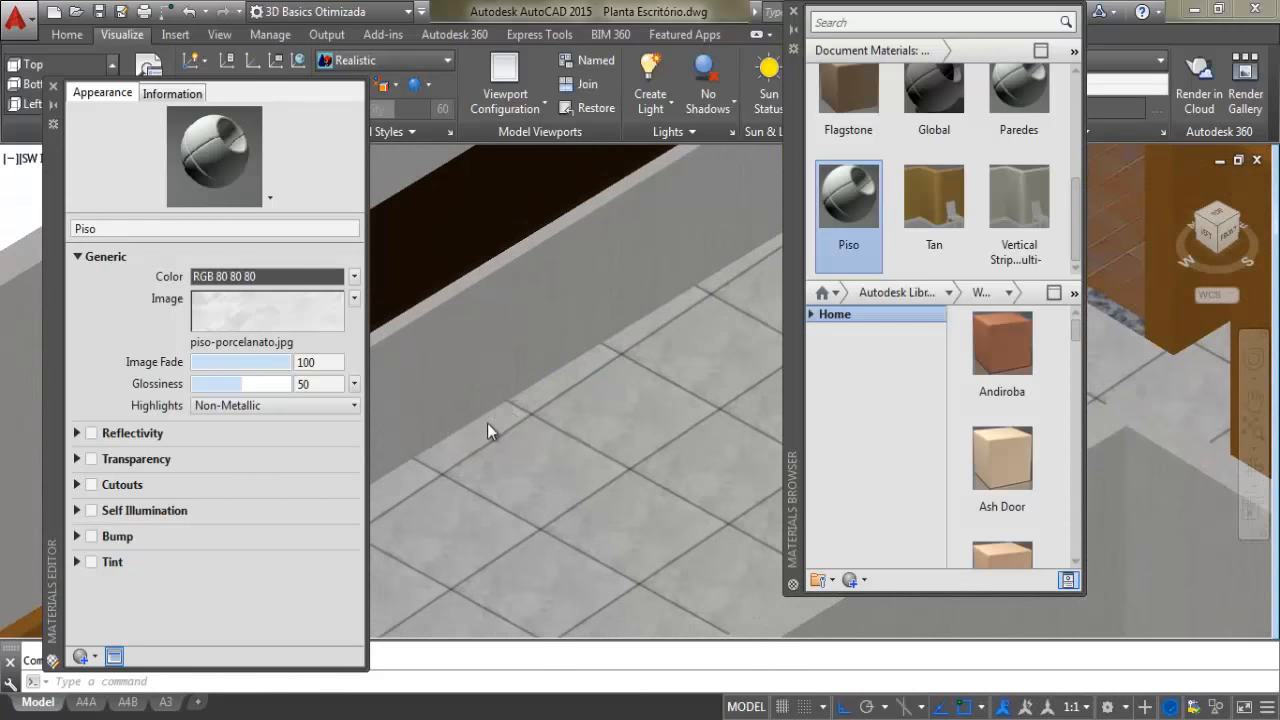
scroll(487, 423, "up", 3)
middle_click_drag(602, 369, 535, 438)
scroll(535, 438, "up", 2)
scroll(535, 436, "down", 5)
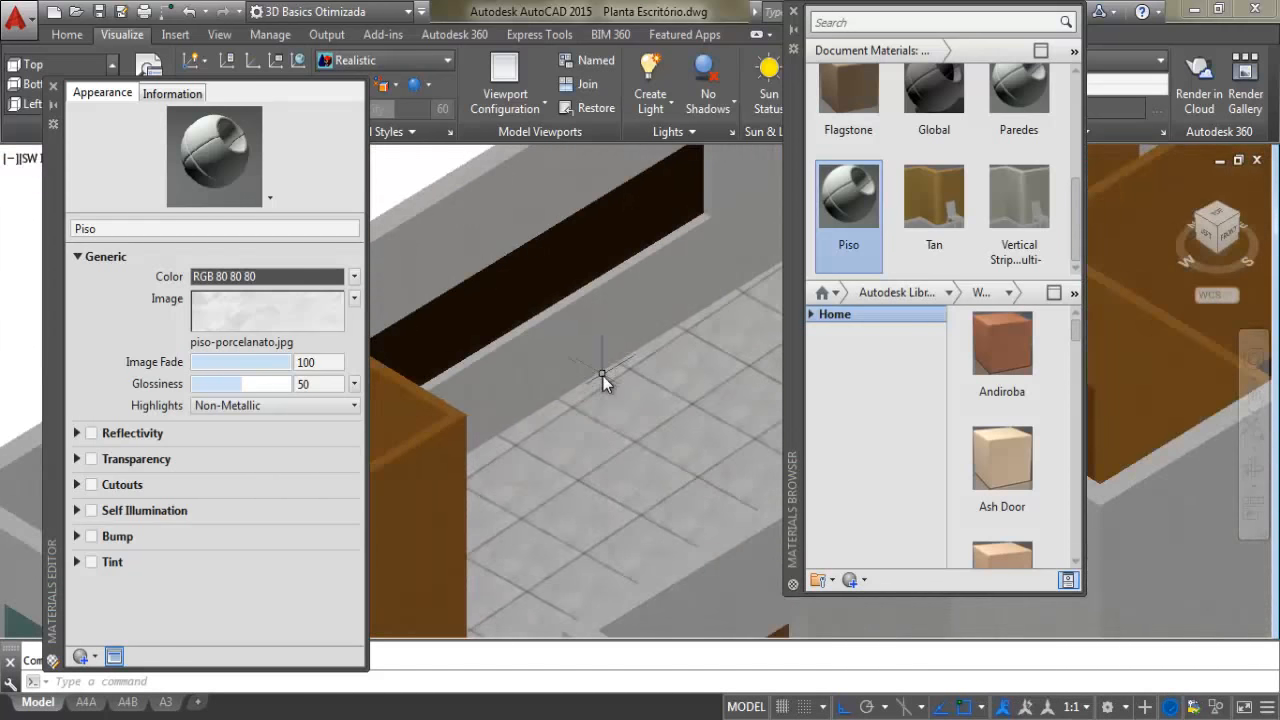
scroll(603, 376, "up", 2)
middle_click_drag(603, 372, 569, 397)
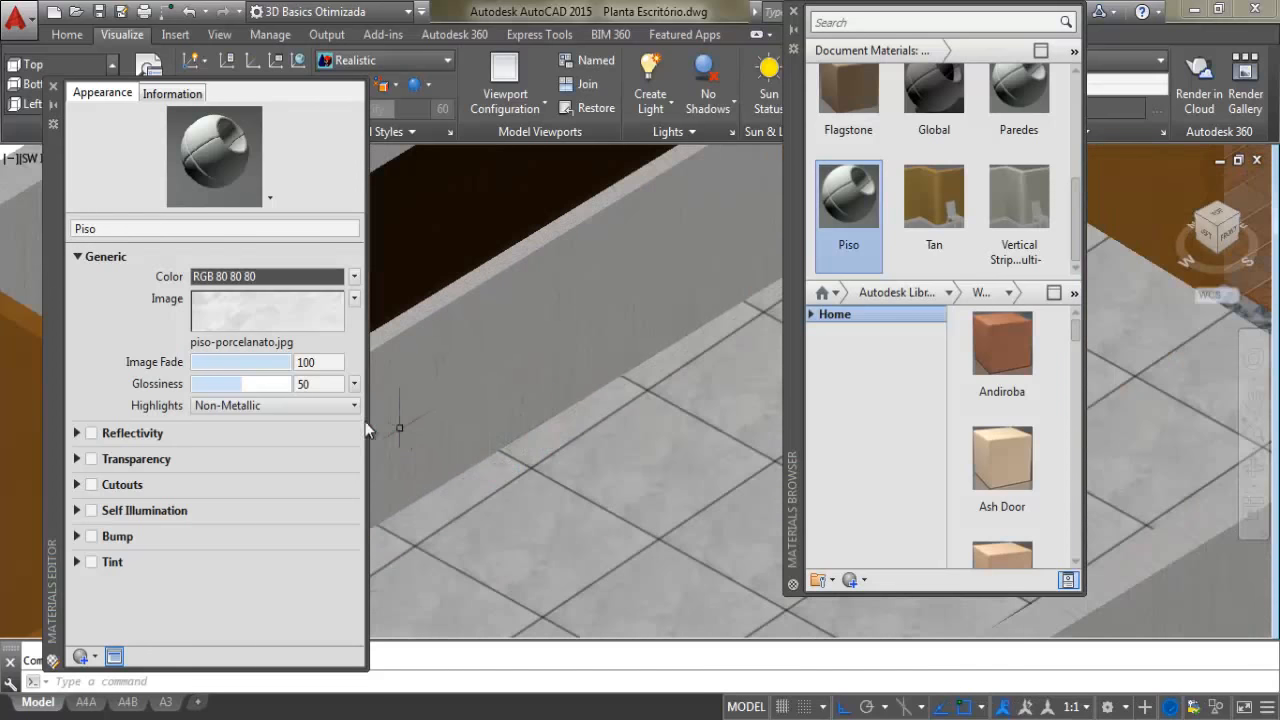
Set the Piso texture's rotation to about 102° and close the texture editor
left_click(271, 327)
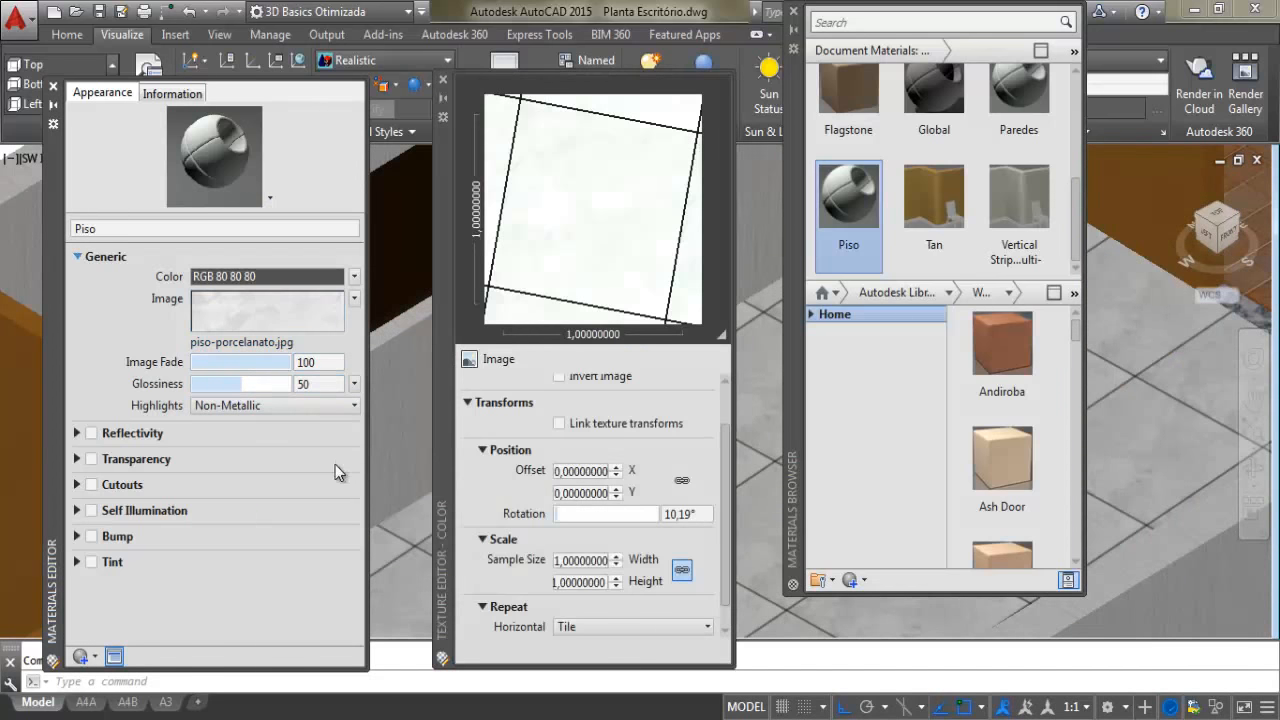
left_click(560, 513)
left_click_drag(562, 513, 587, 513)
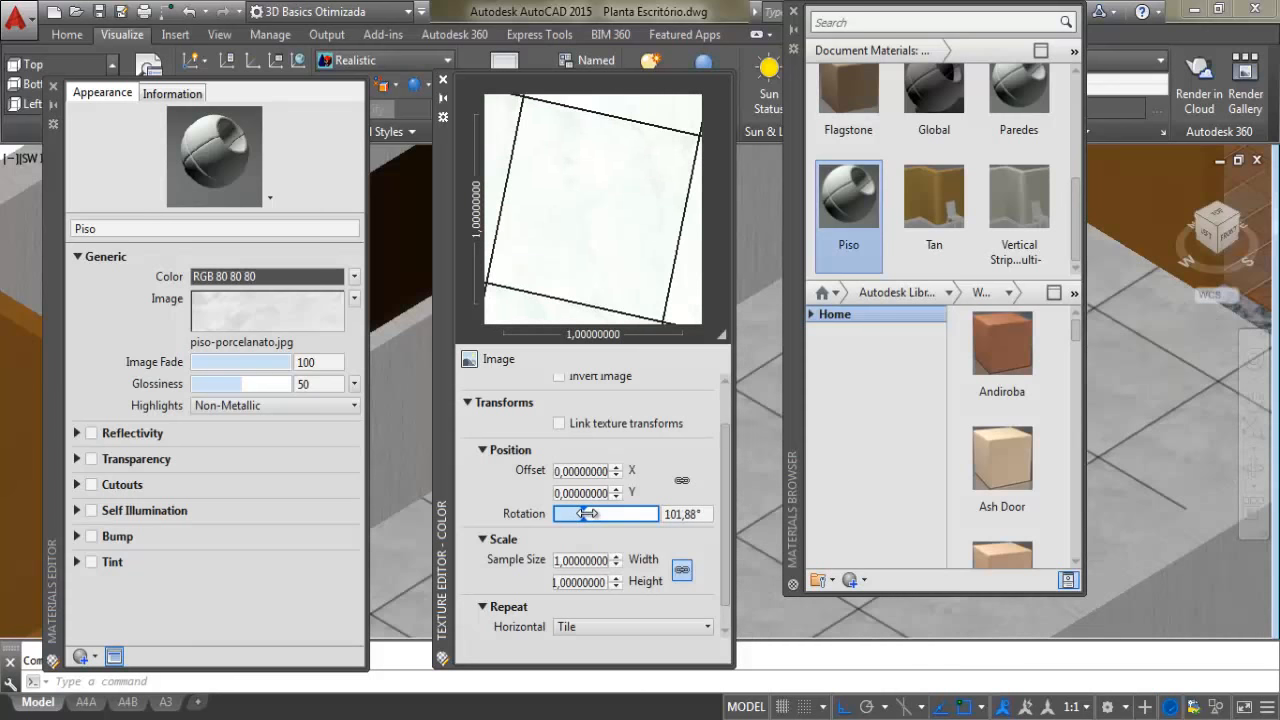
left_click(443, 79)
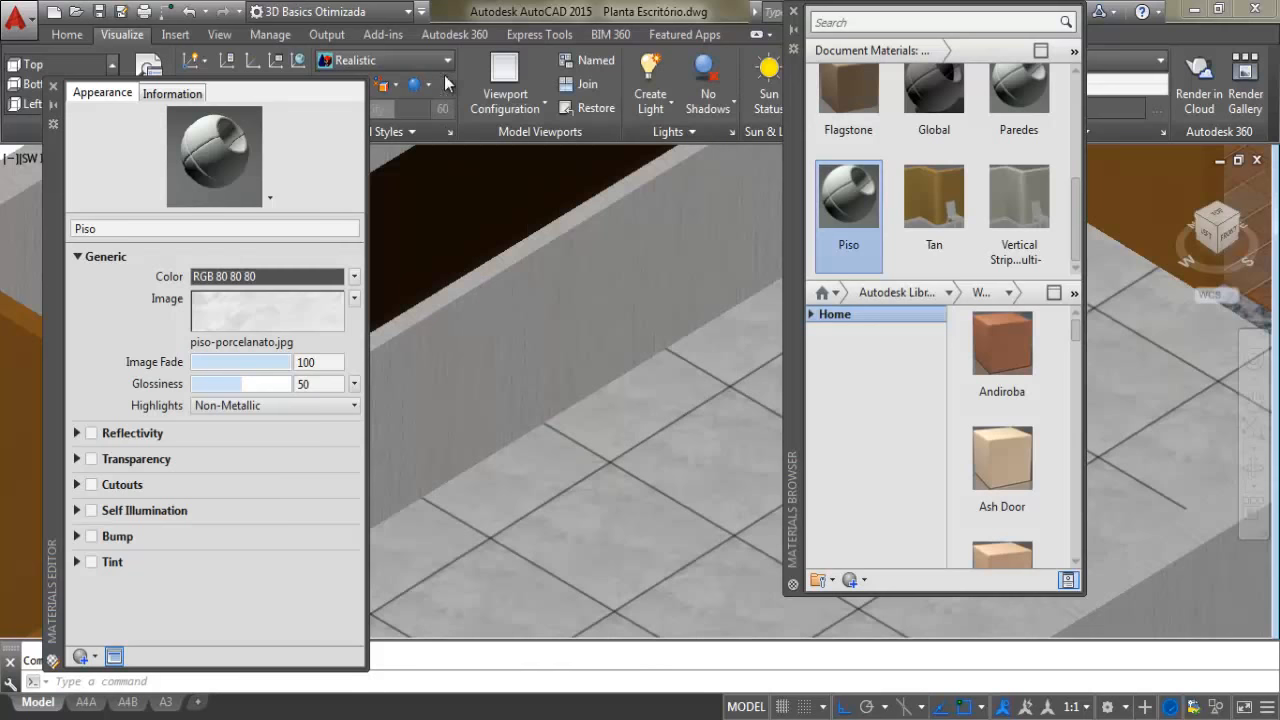
Examine the porcelain tile joints up close on the floor, and close the Piso material's editor
scroll(515, 366, "down", 3)
scroll(605, 345, "up", 6)
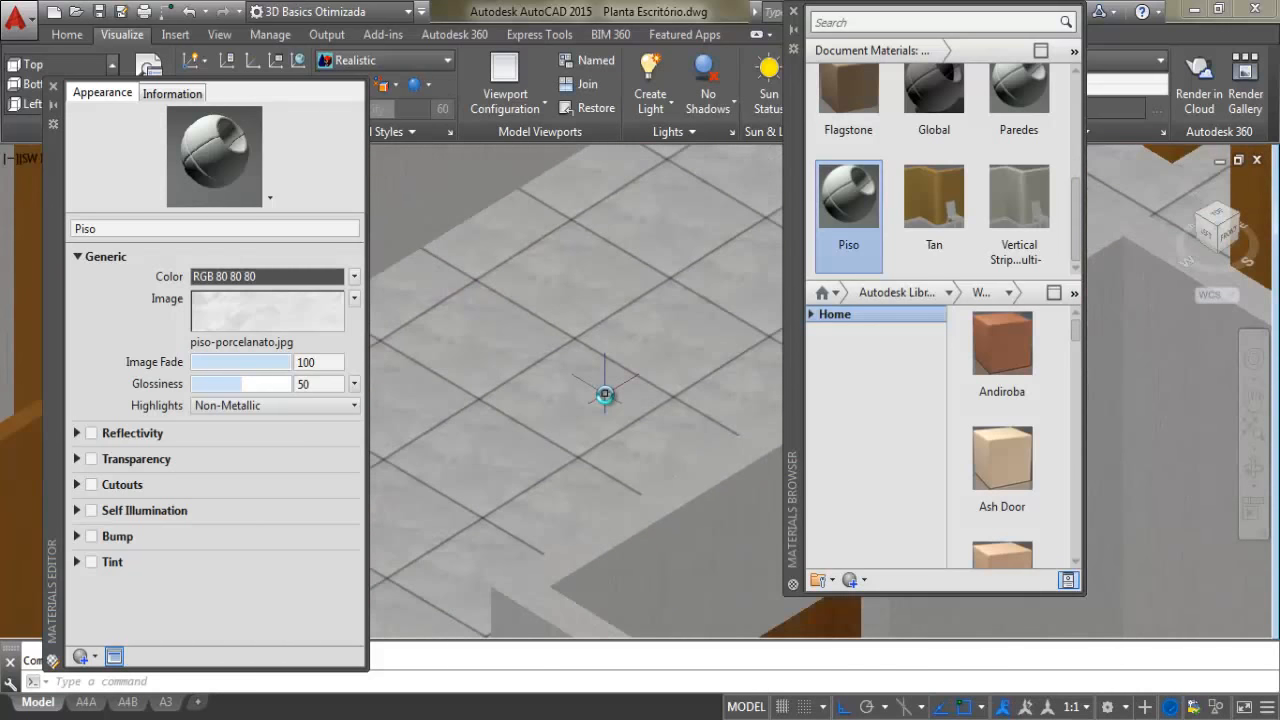
scroll(590, 358, "up", 2)
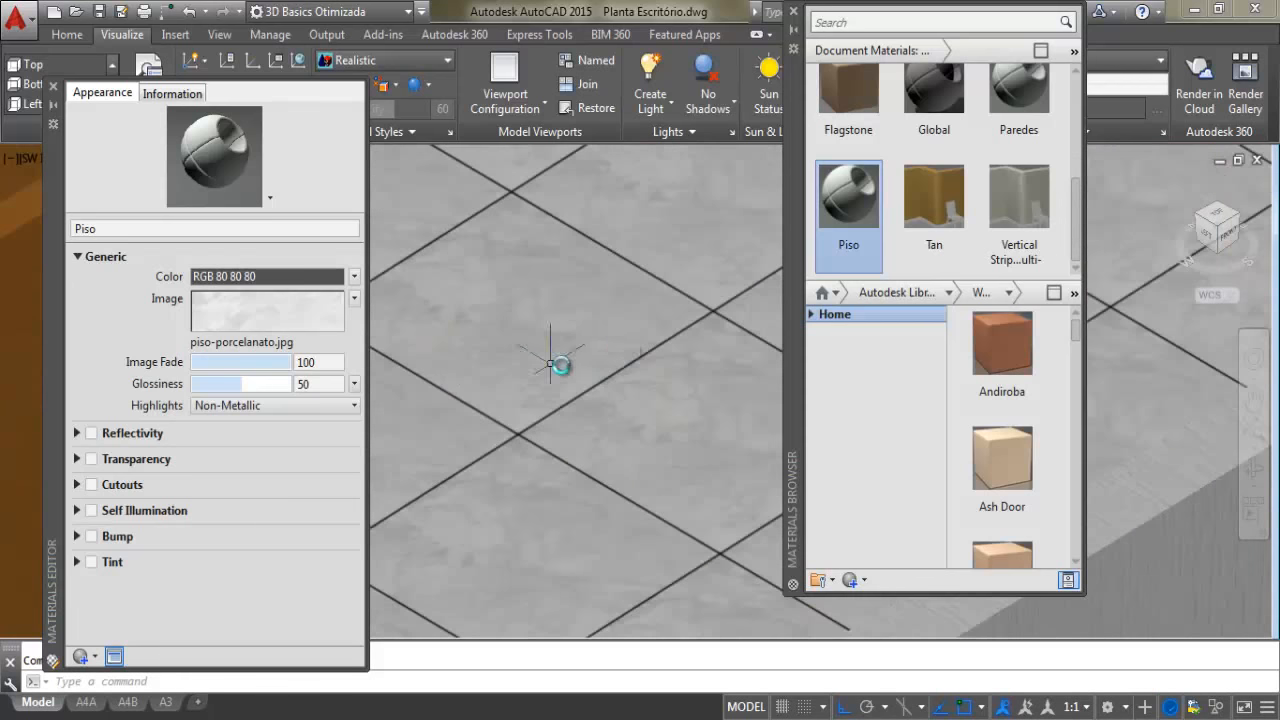
scroll(490, 365, "up", 2)
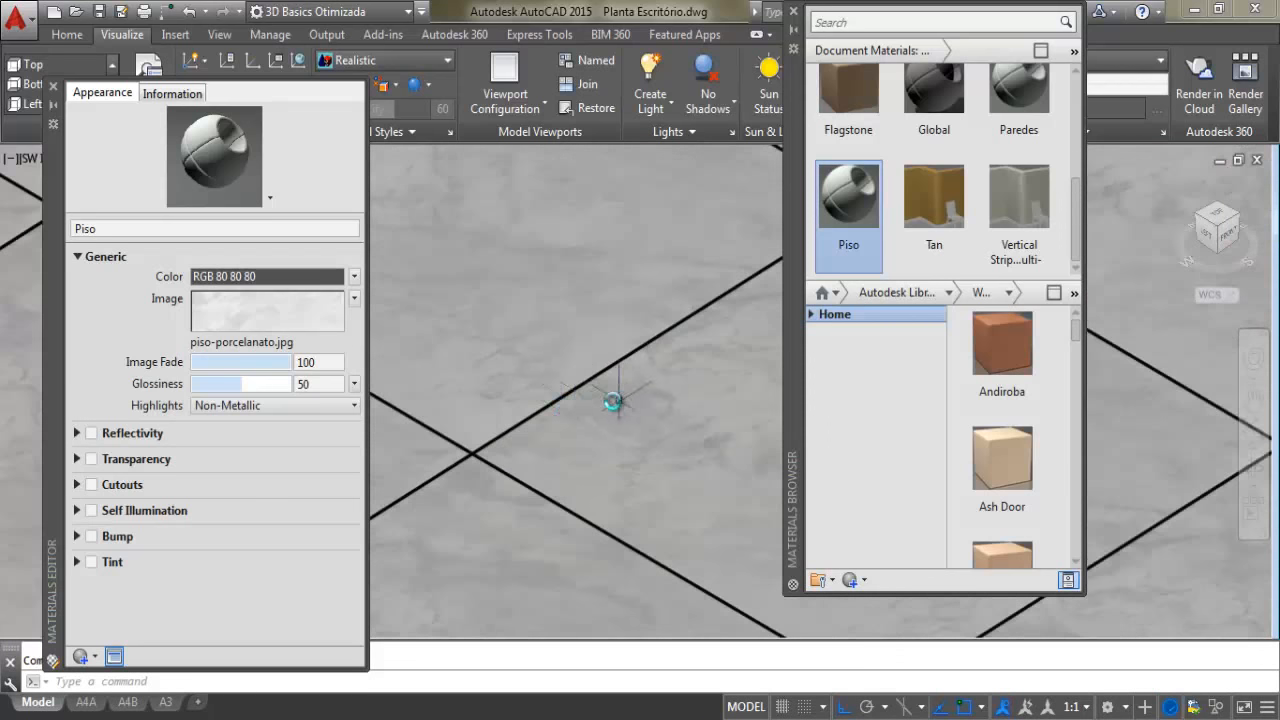
scroll(600, 382, "down", 4)
scroll(490, 378, "up", 1)
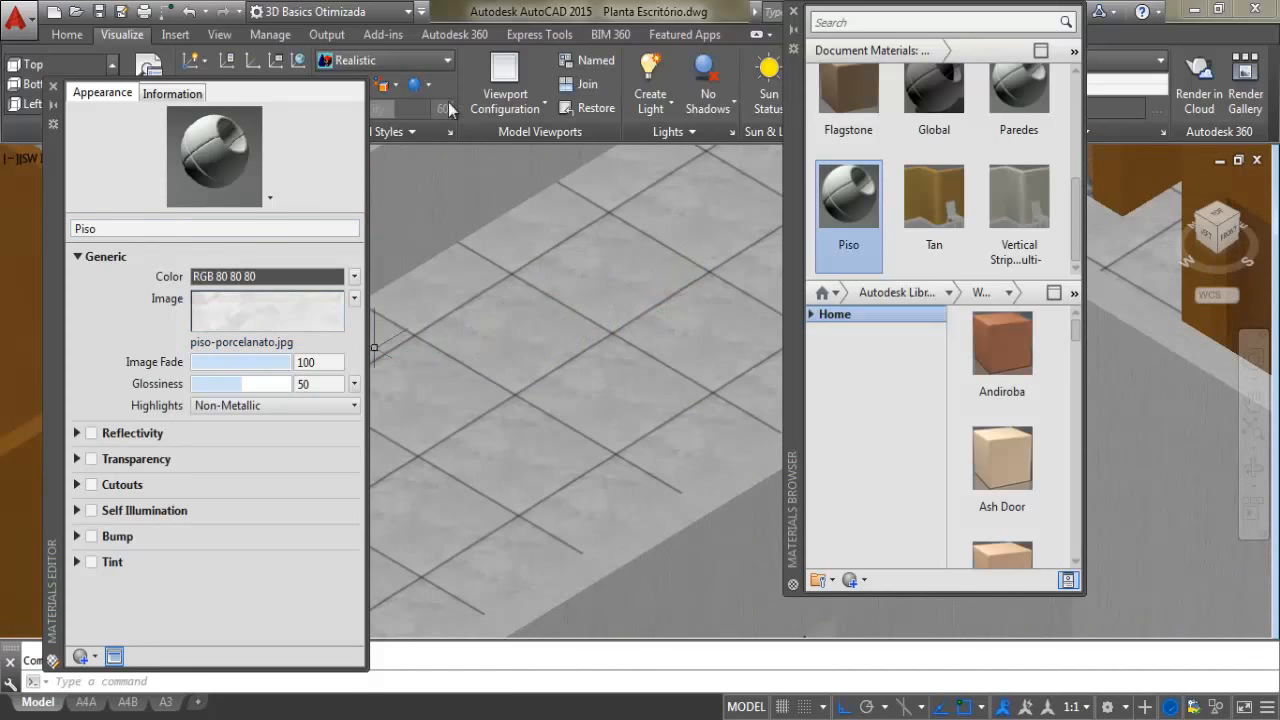
left_click(53, 88)
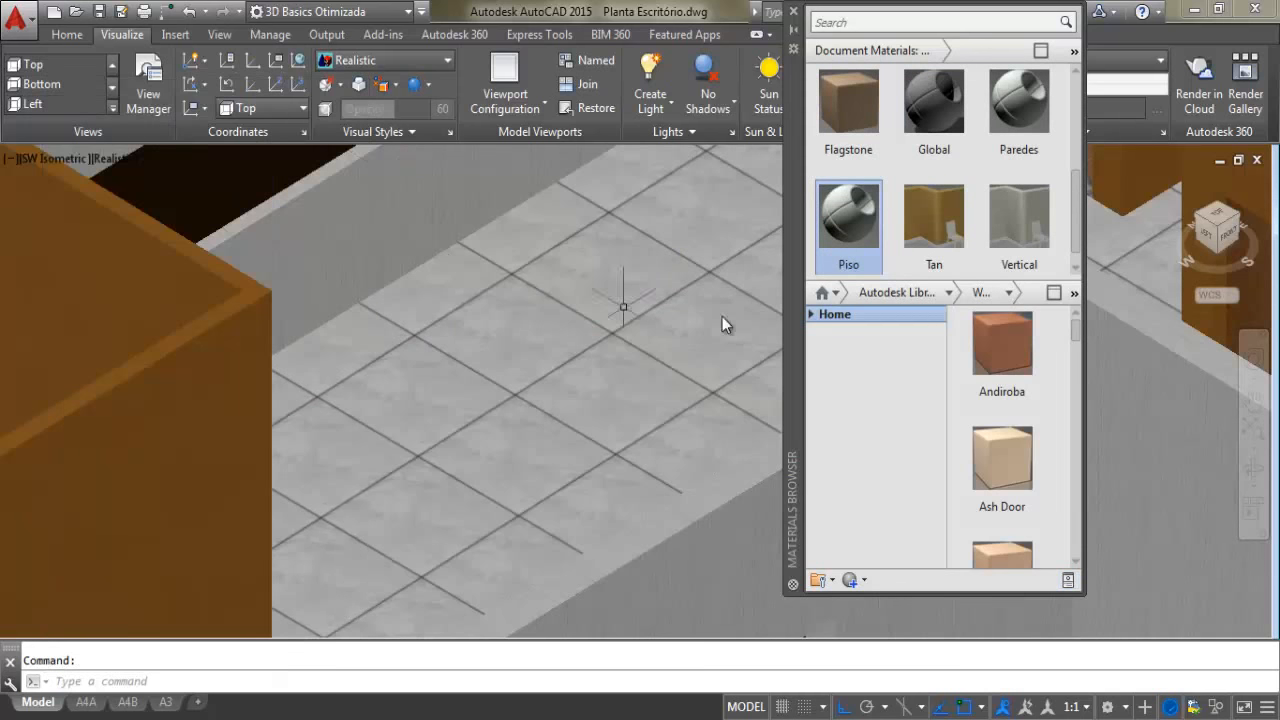
Examine the tiled floor across the office rooms and the outer wall corner beside the entrance
scroll(563, 296, "down", 5)
scroll(603, 260, "up", 3)
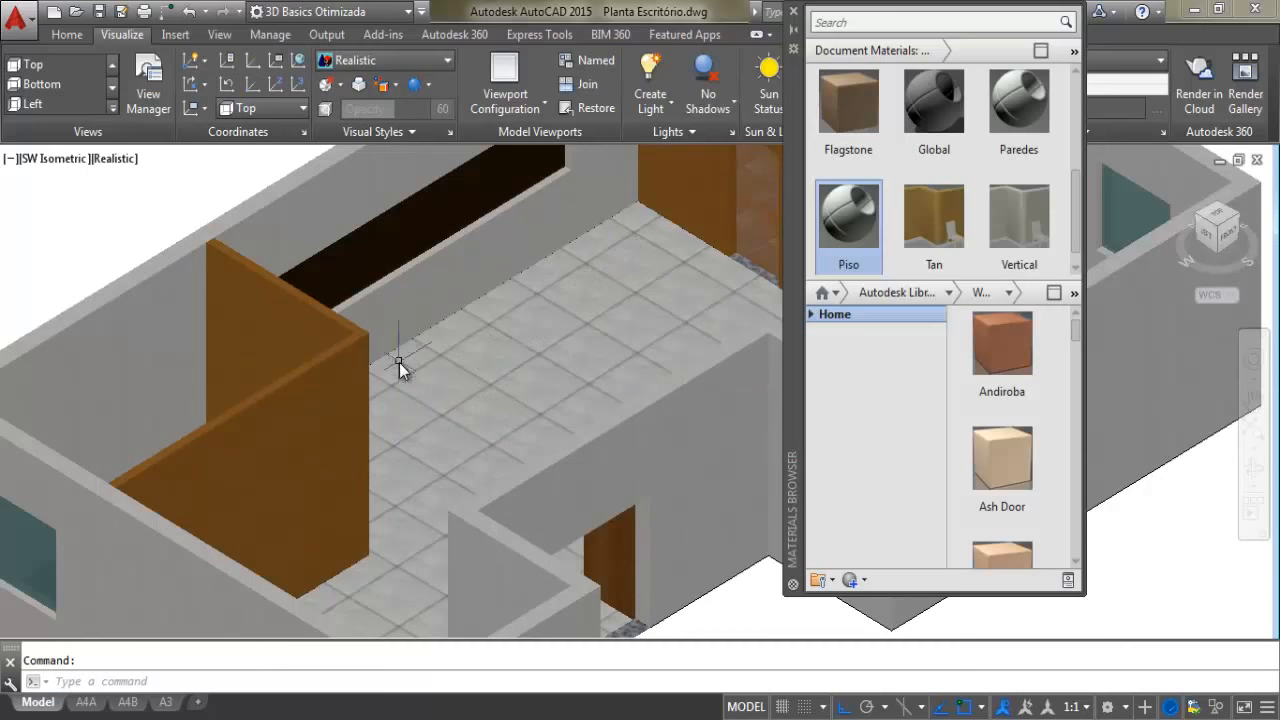
middle_click_drag(480, 400, 586, 371)
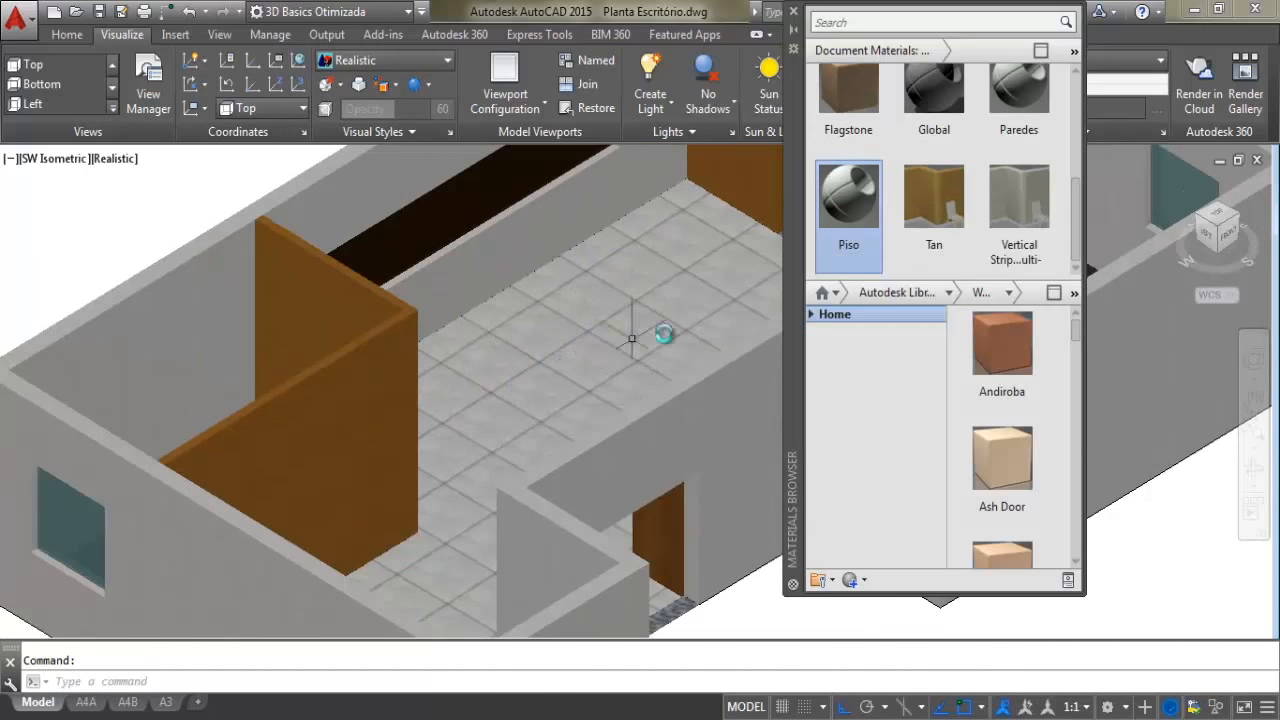
middle_click_drag(497, 427, 570, 268)
middle_click_drag(676, 254, 210, 477)
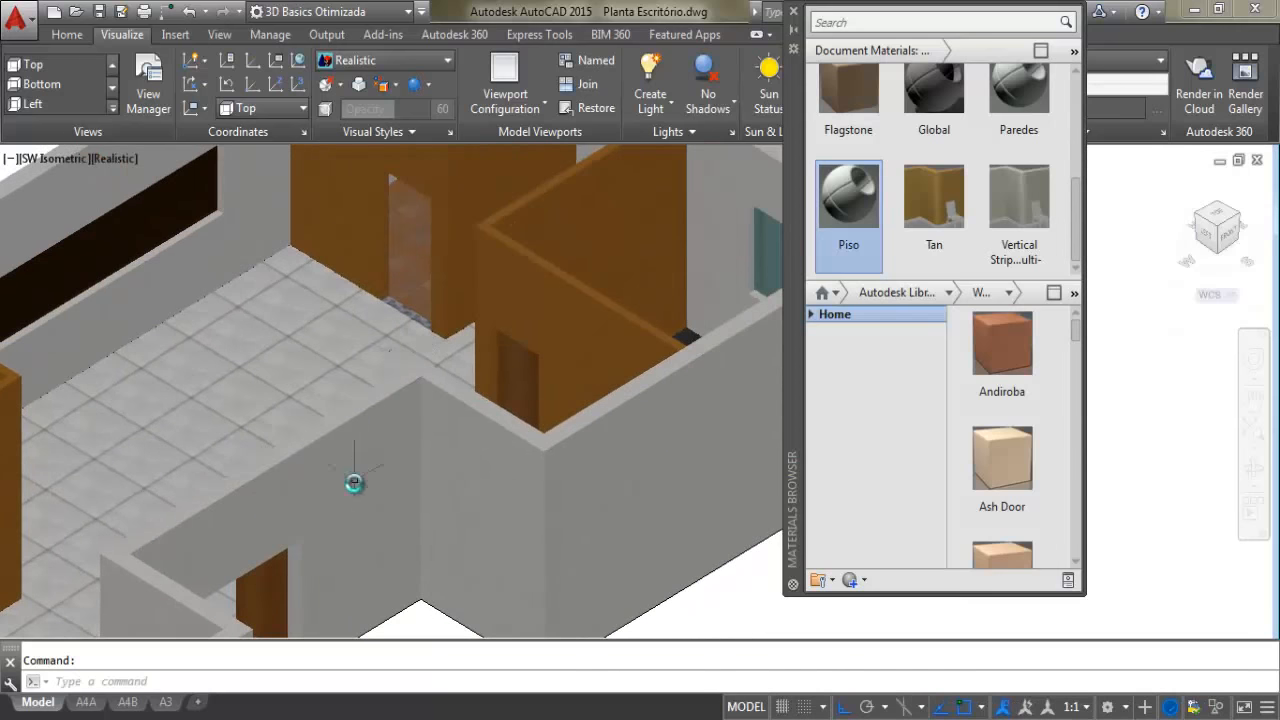
middle_click_drag(480, 443, 586, 271)
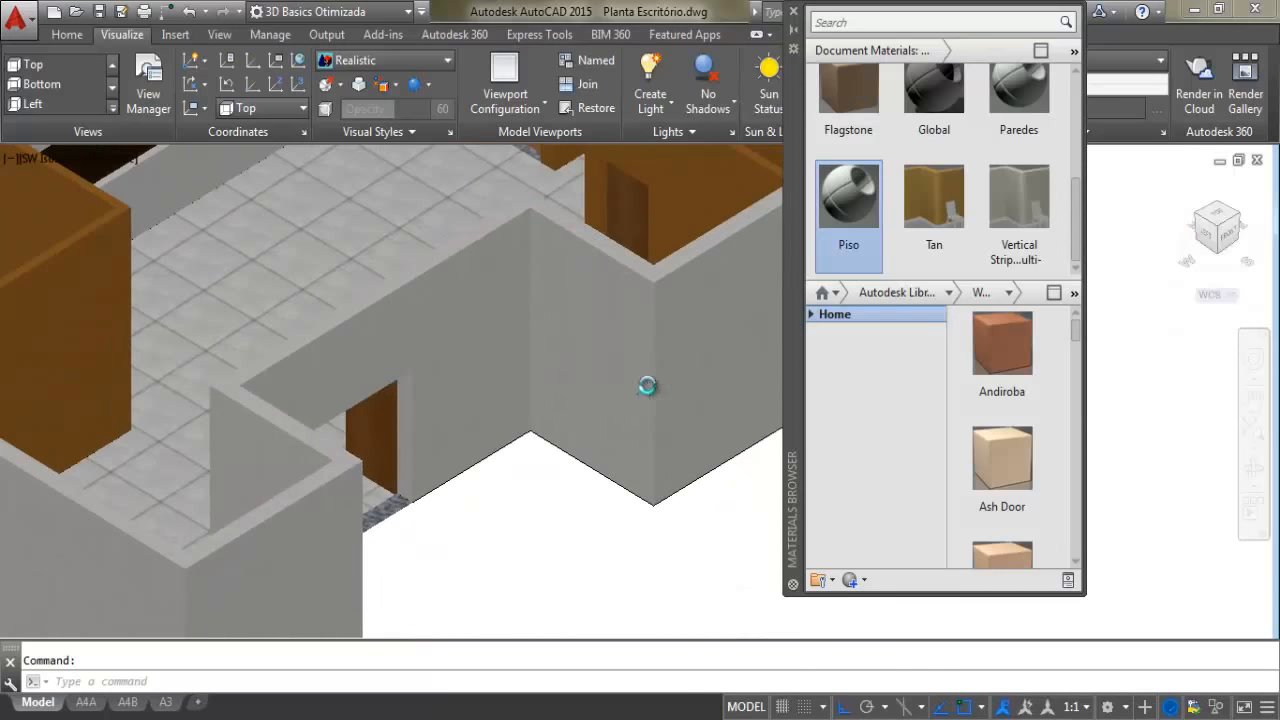
middle_click_drag(648, 386, 575, 395)
scroll(705, 336, "up", 2)
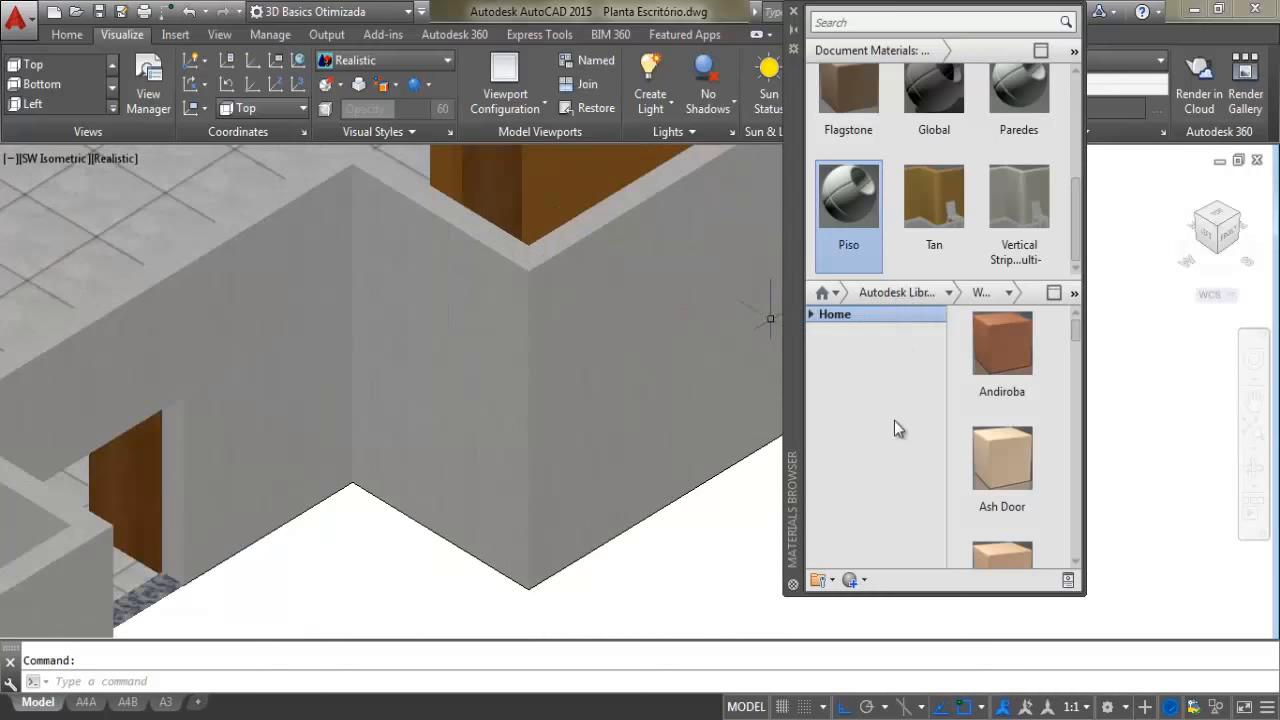
Create a new generic material named Paredes 02
left_click(852, 581)
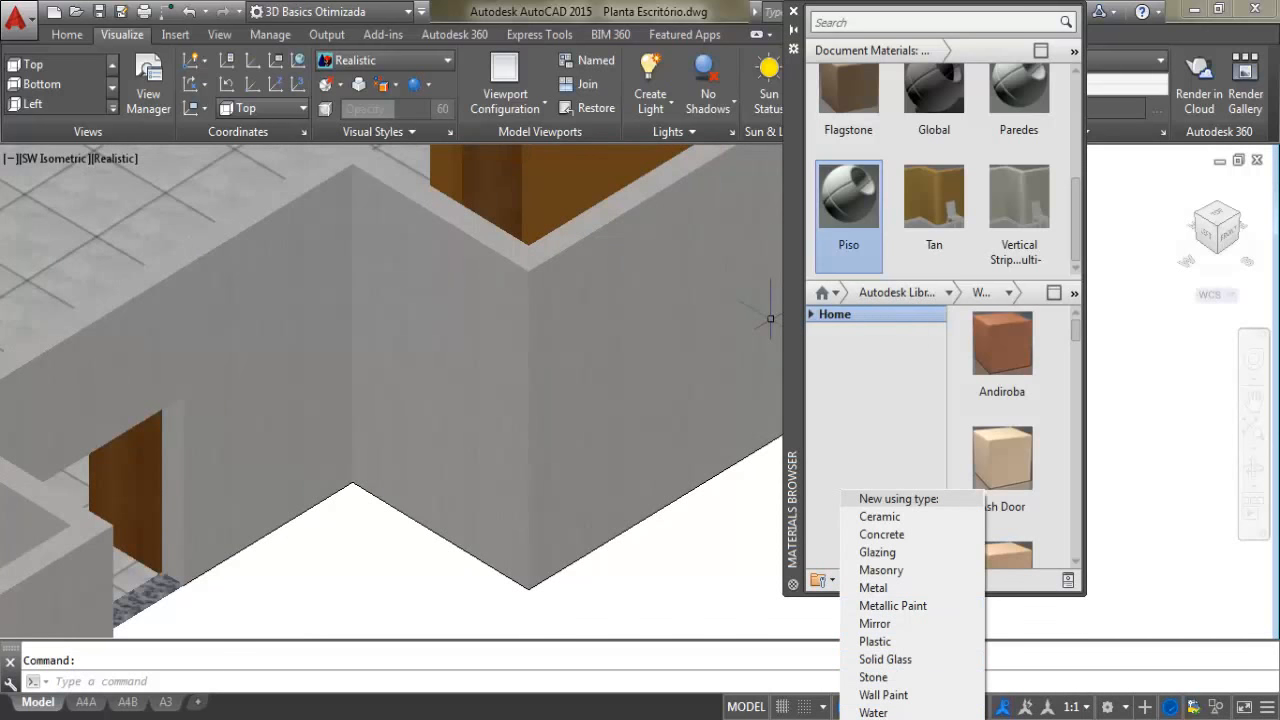
left_click(900, 718)
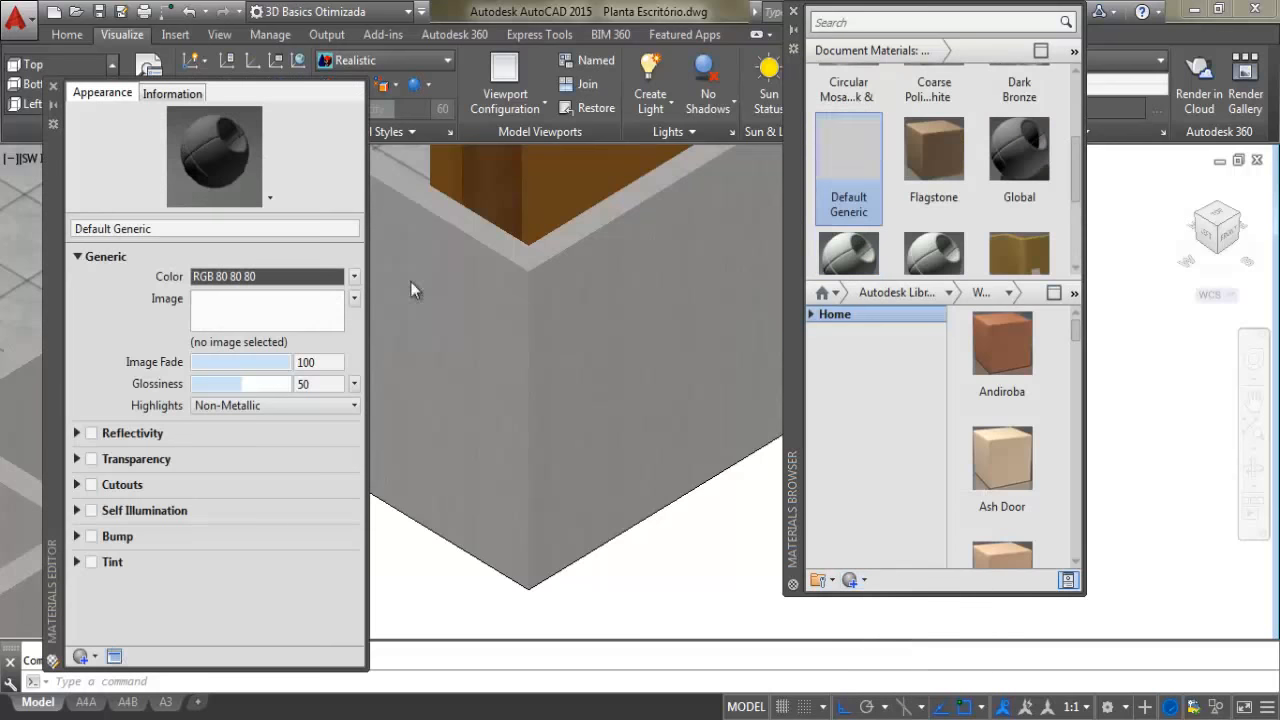
left_click(170, 226)
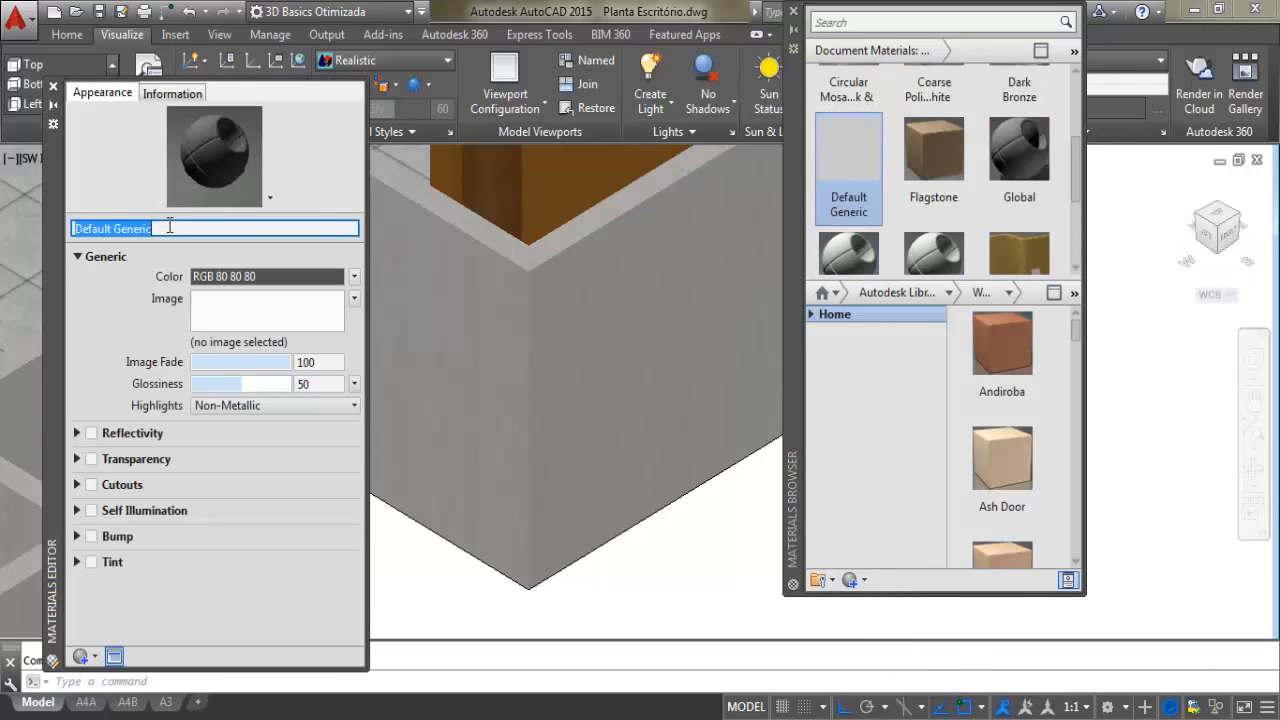
type("Pardes")
key("BackSpace")
key("BackSpace")
key("BackSpace")
type("a")
key("BackSpace")
type("ed")
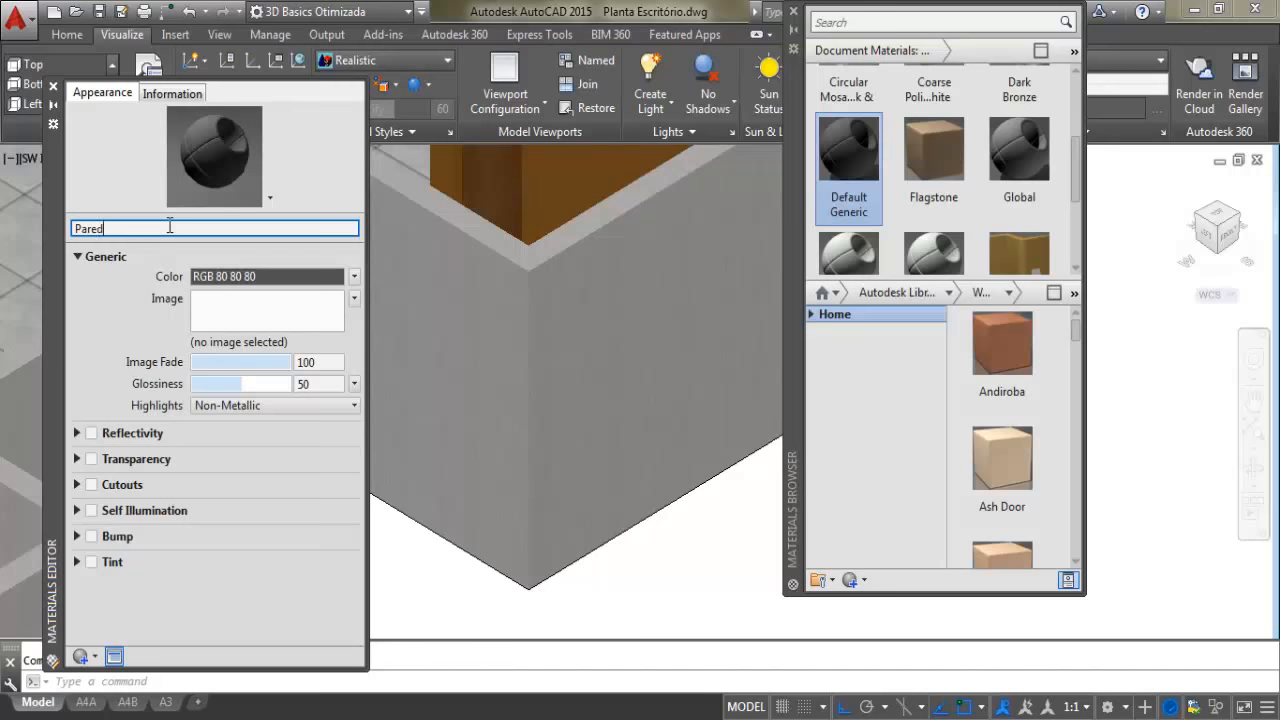
type("es 02")
Load the tijolinho 1 image as the Paredes 02 texture and set its sample size to 1 in width and height
left_click(228, 316)
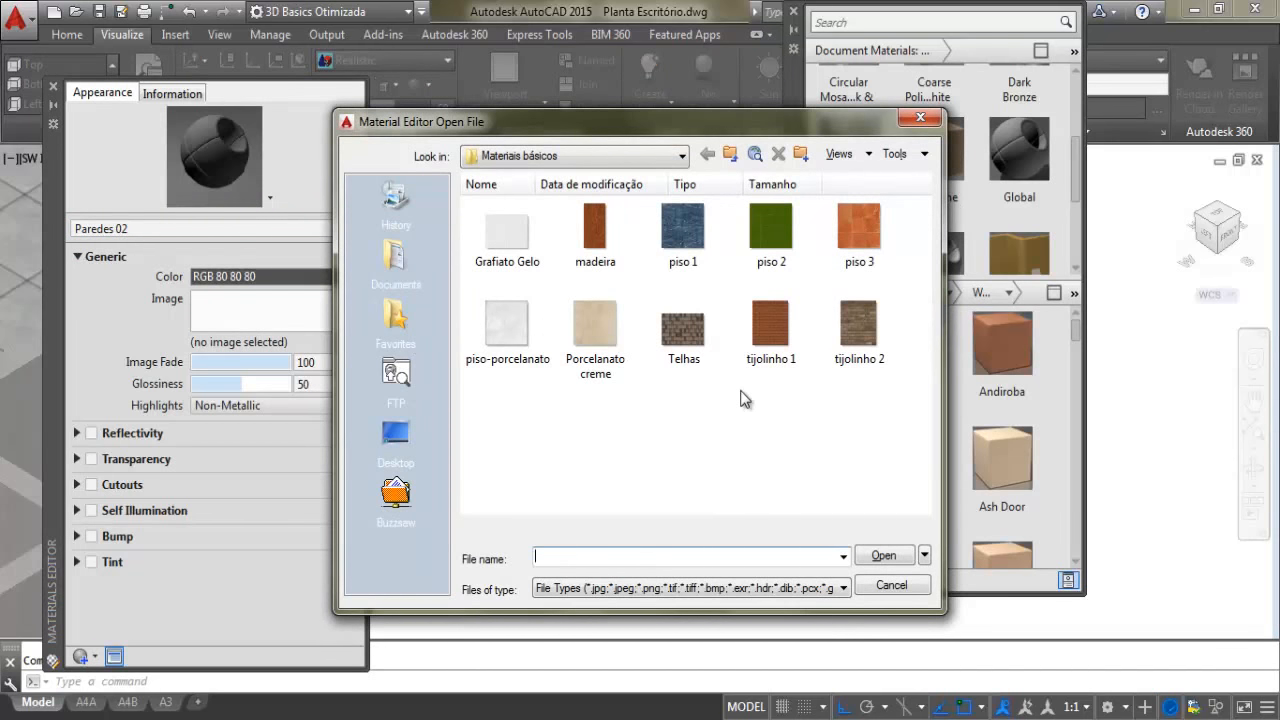
double_click(768, 324)
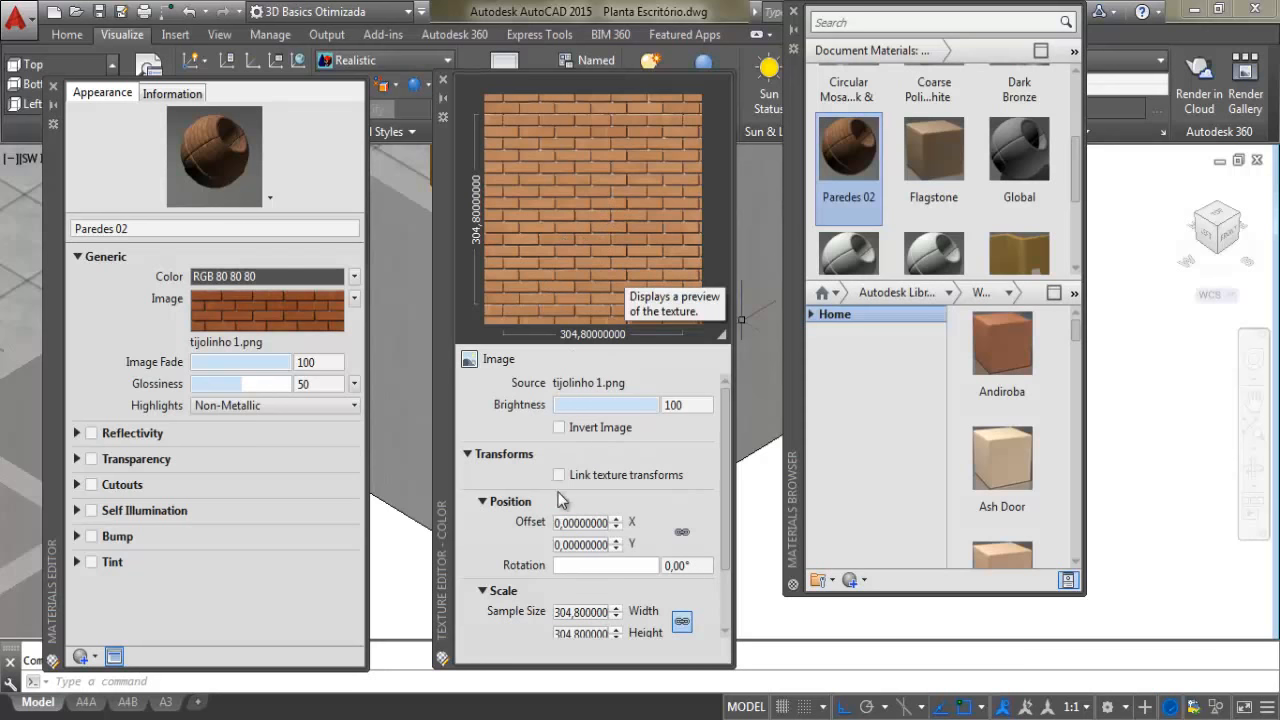
double_click(601, 612)
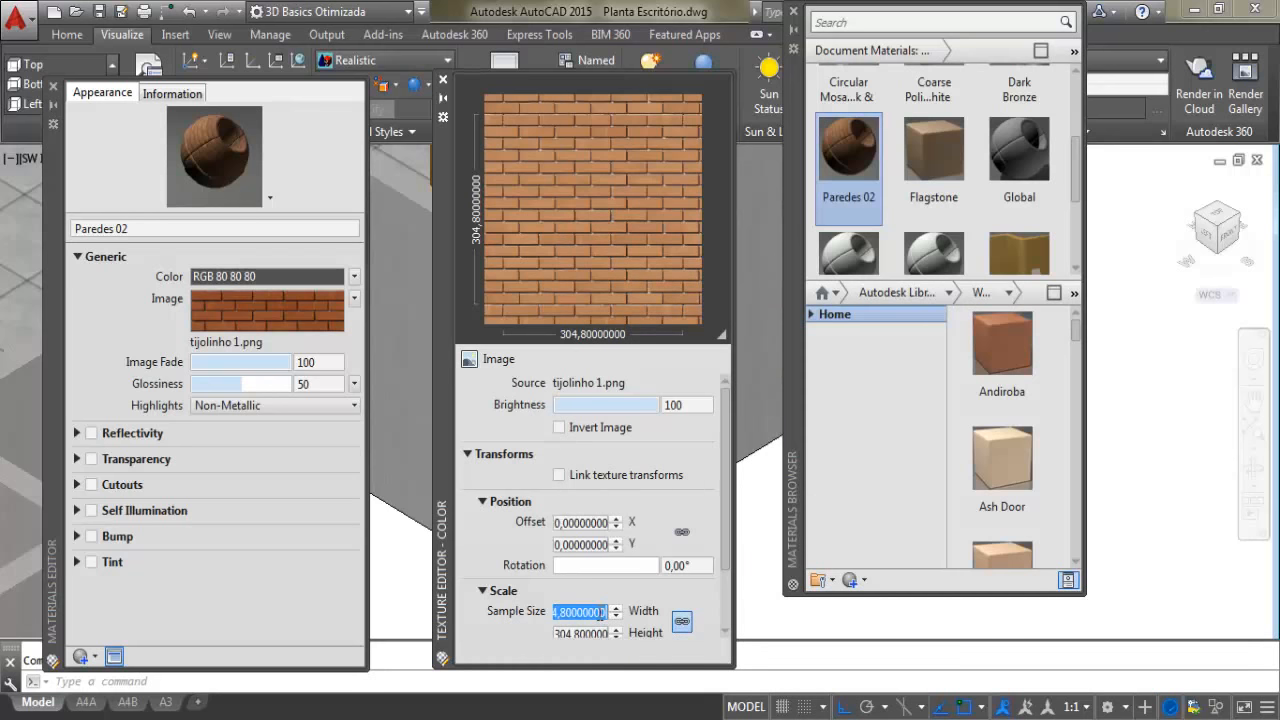
type("1")
key("Tab")
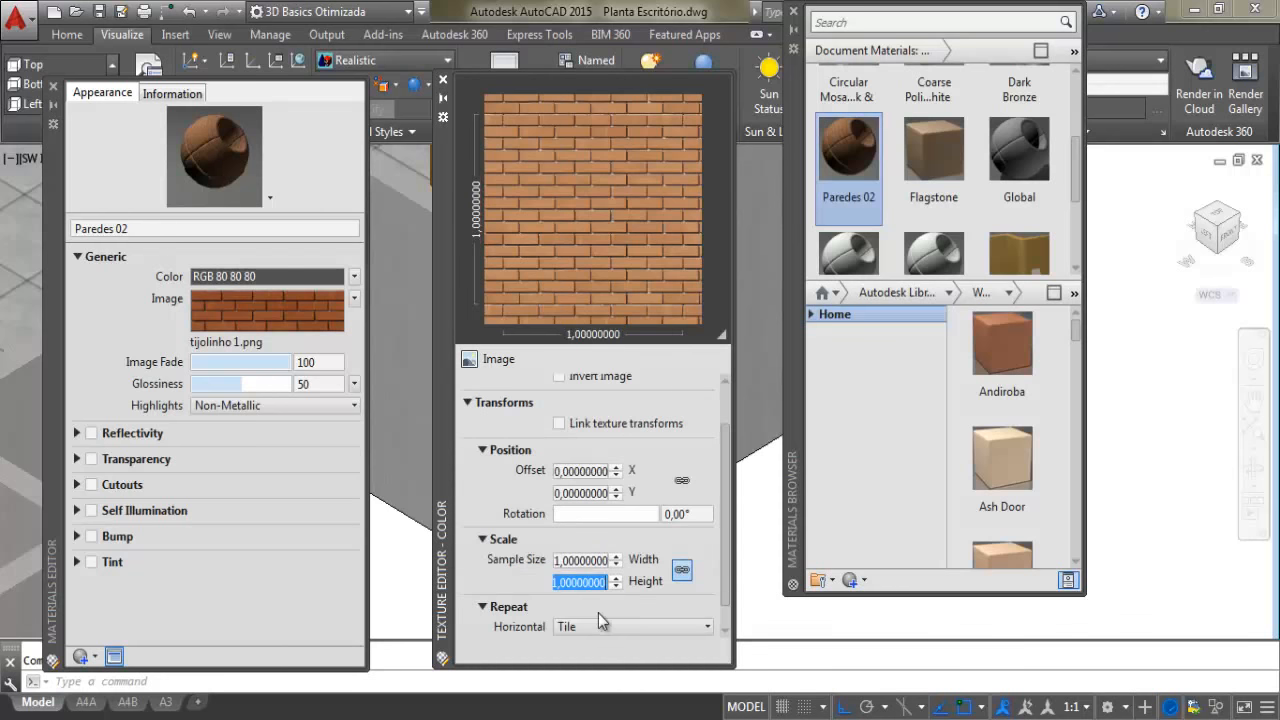
Close the texture editor and apply the Paredes 02 material to the office's outer walls
left_click(444, 80)
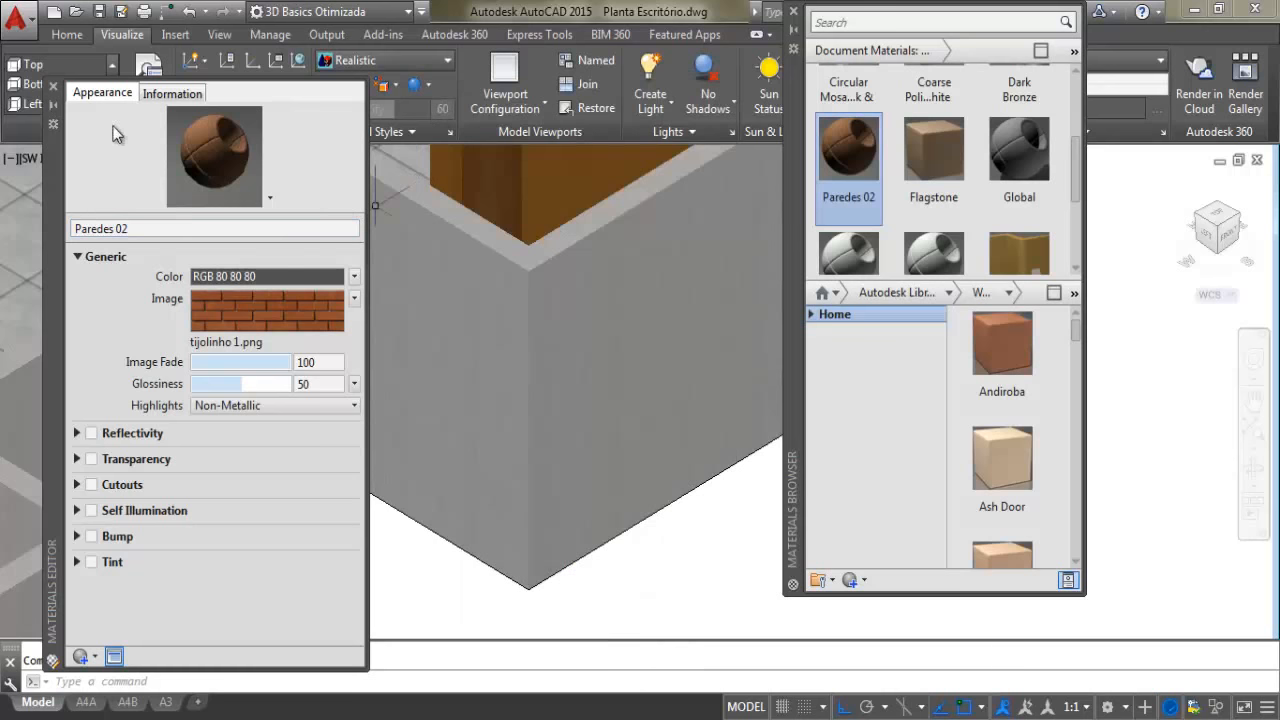
scroll(870, 228, "down", 1)
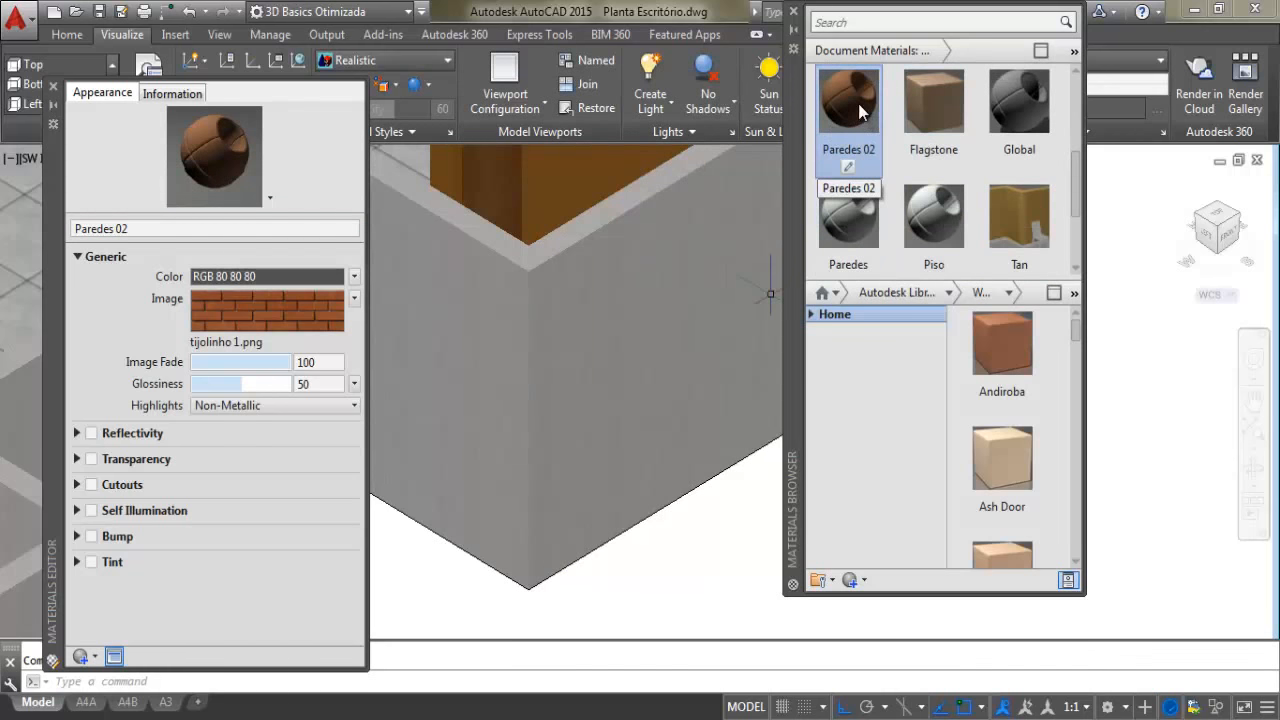
left_click_drag(858, 103, 645, 320)
scroll(635, 373, "up", 2)
Set the Paredes 02 brick texture's sample size to 2 in width and height, and close the texture editor
left_click(267, 311)
scroll(590, 530, "down", 3)
double_click(580, 561)
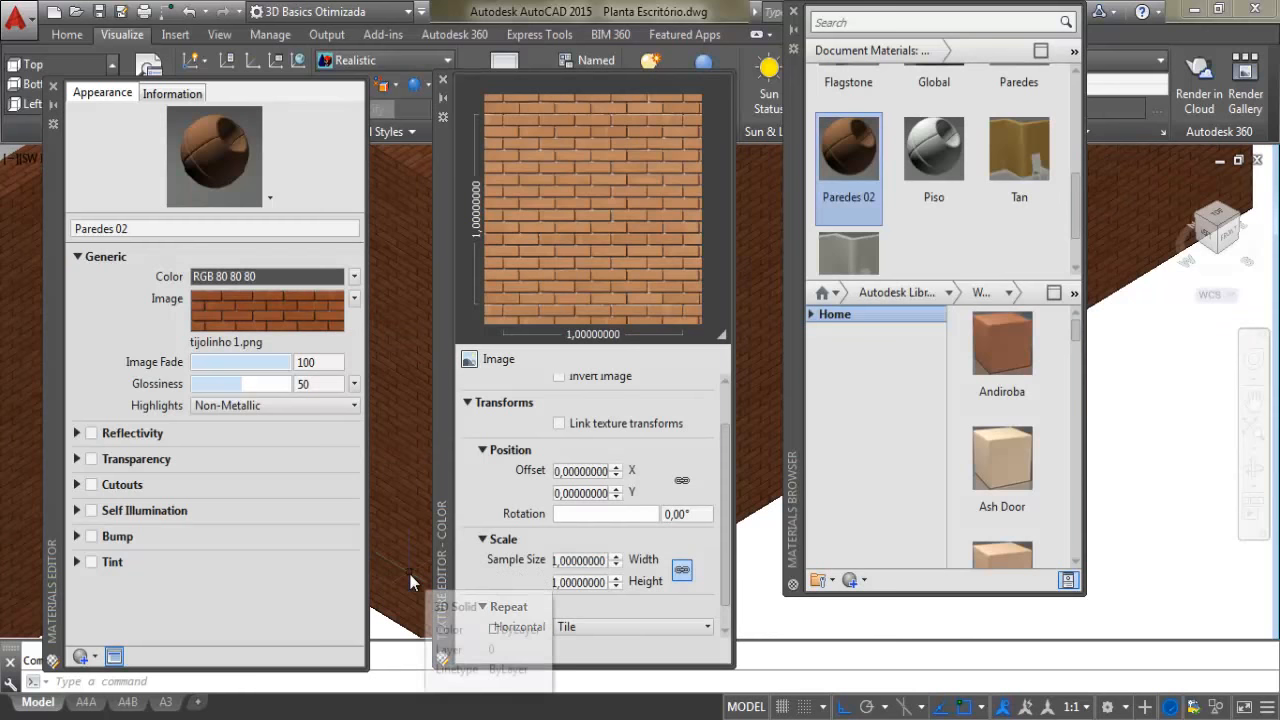
double_click(594, 559)
type("2")
key("Tab")
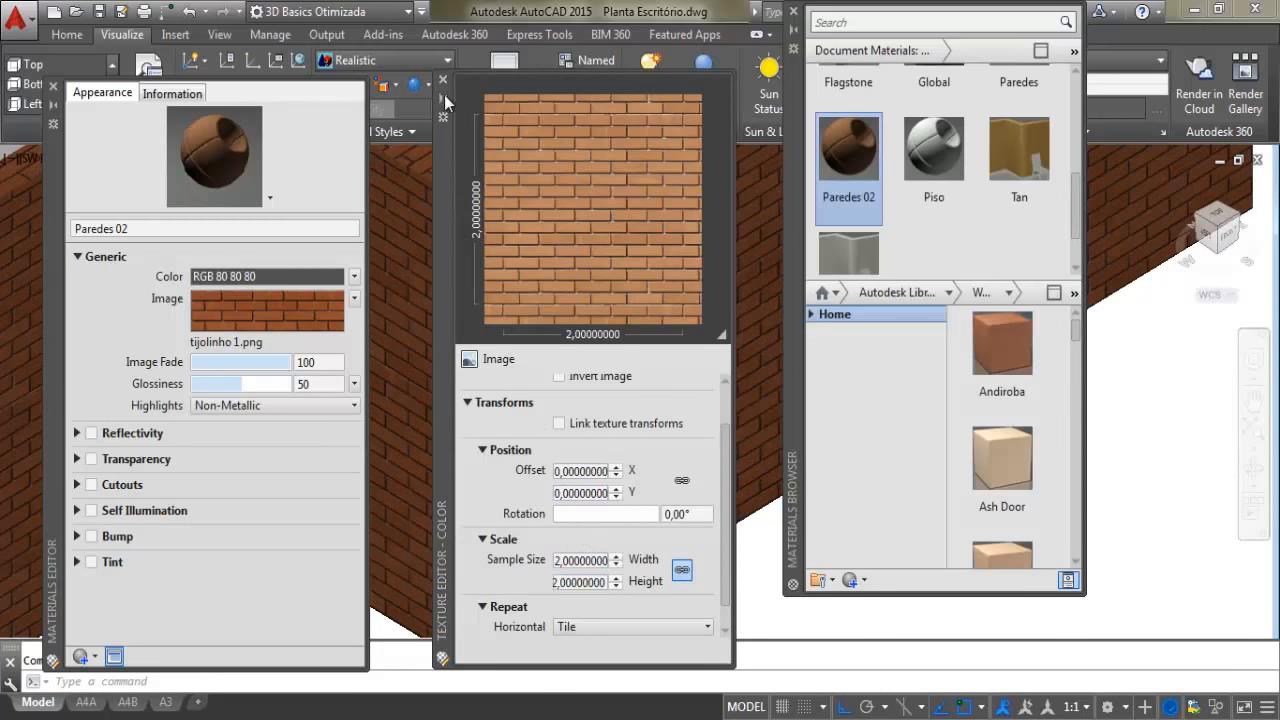
left_click(443, 79)
Examine the brick scale on the outer wall corner and the walls around the entrance
scroll(660, 369, "up", 4)
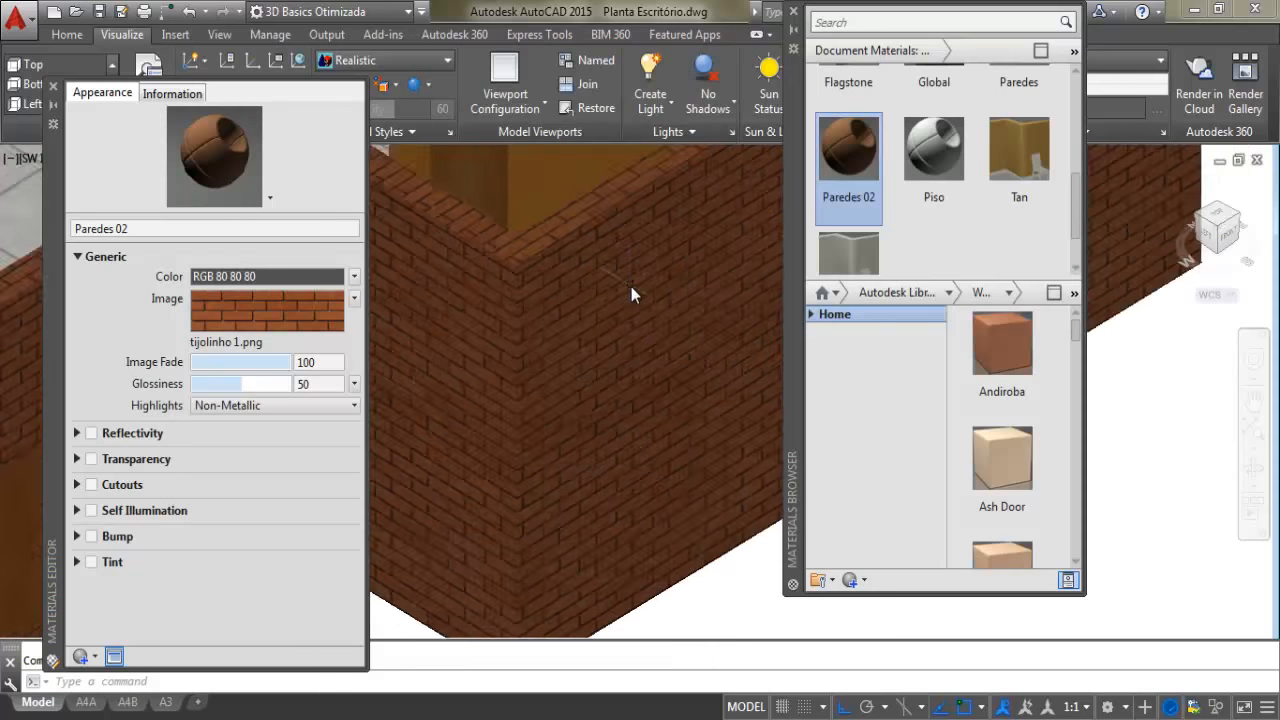
scroll(642, 359, "up", 2)
scroll(642, 359, "down", 4)
middle_click_drag(521, 347, 635, 347)
middle_click_drag(508, 371, 689, 412)
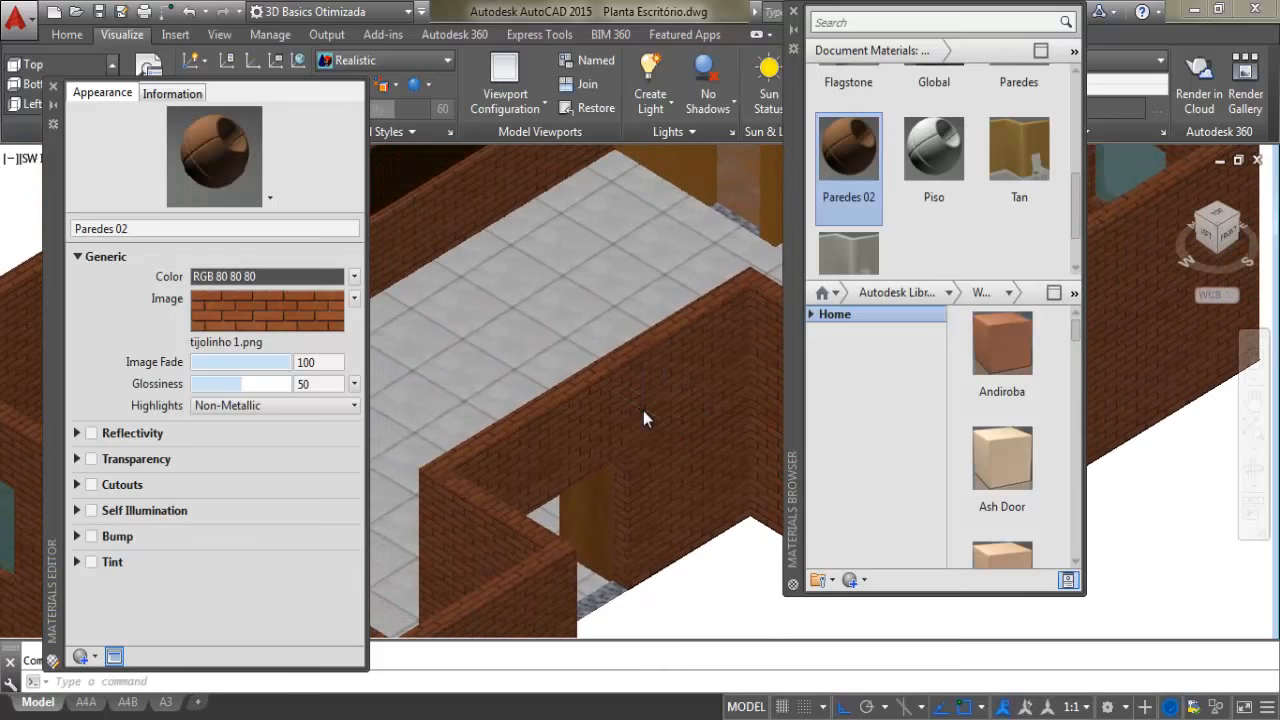
scroll(650, 412, "down", 2)
scroll(669, 404, "up", 3)
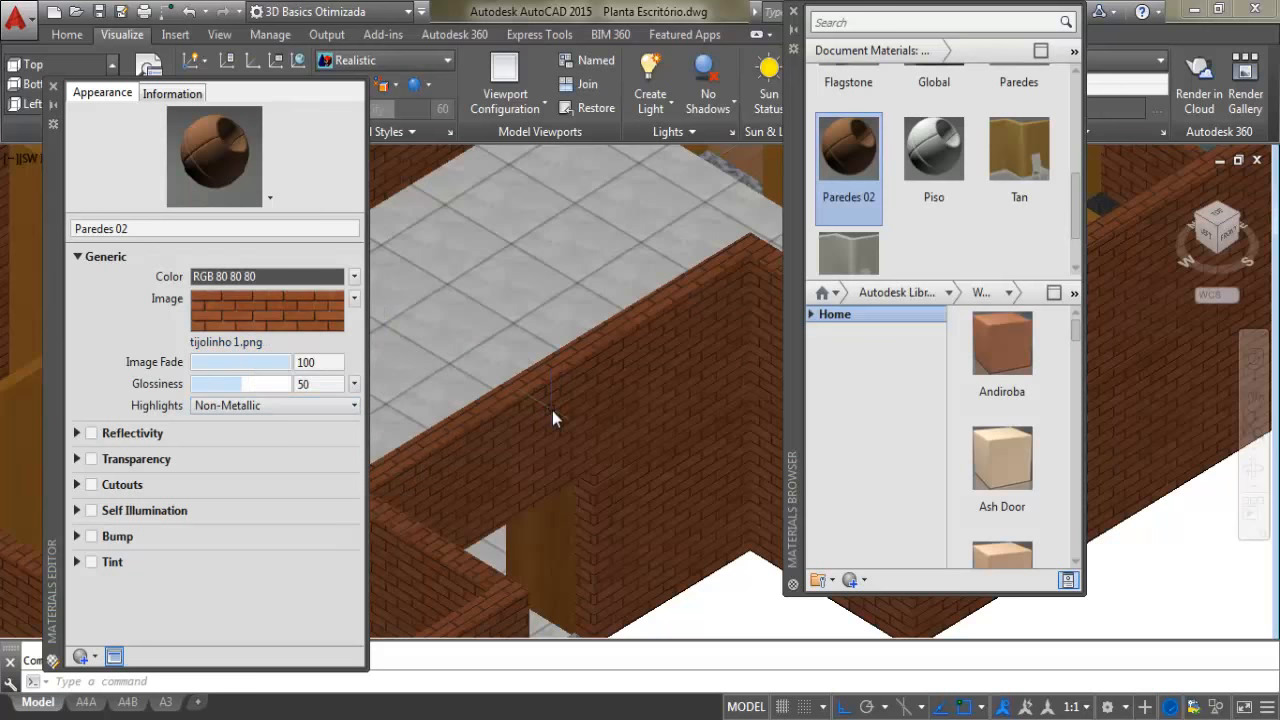
scroll(848, 230, "down", 1)
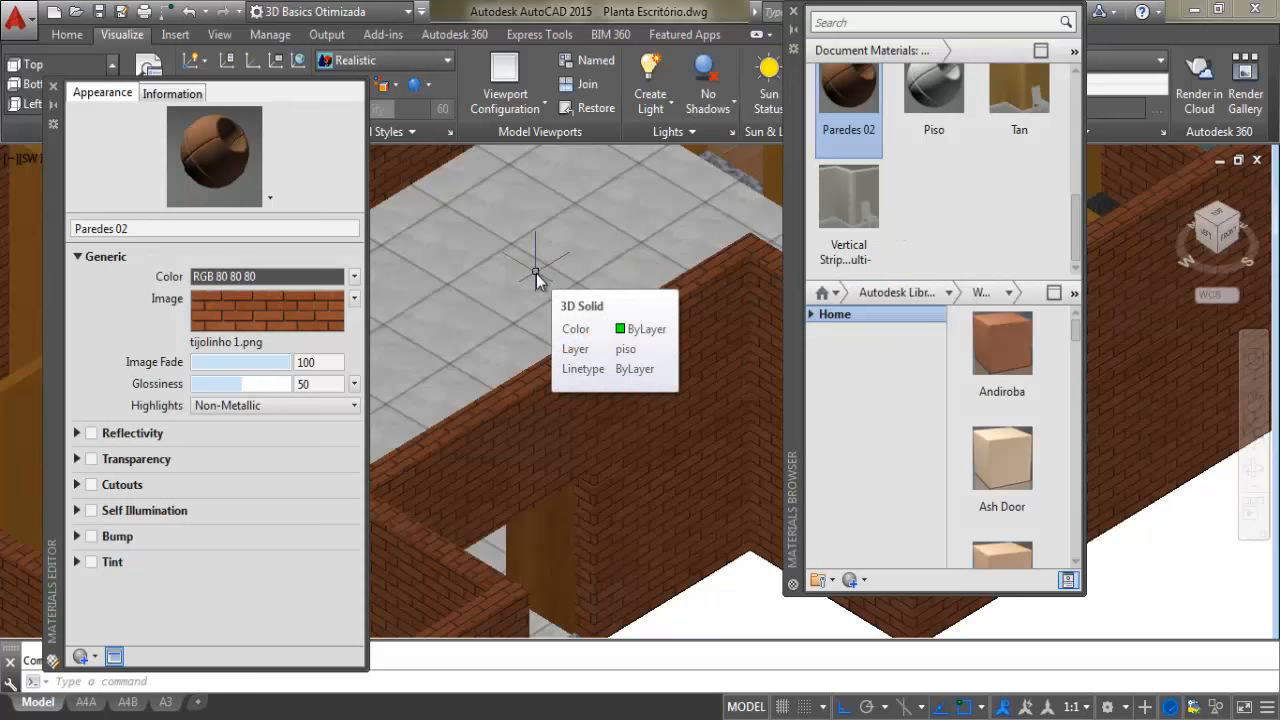
Close the materials editor and the materials browser
left_click(53, 86)
scroll(697, 299, "down", 3)
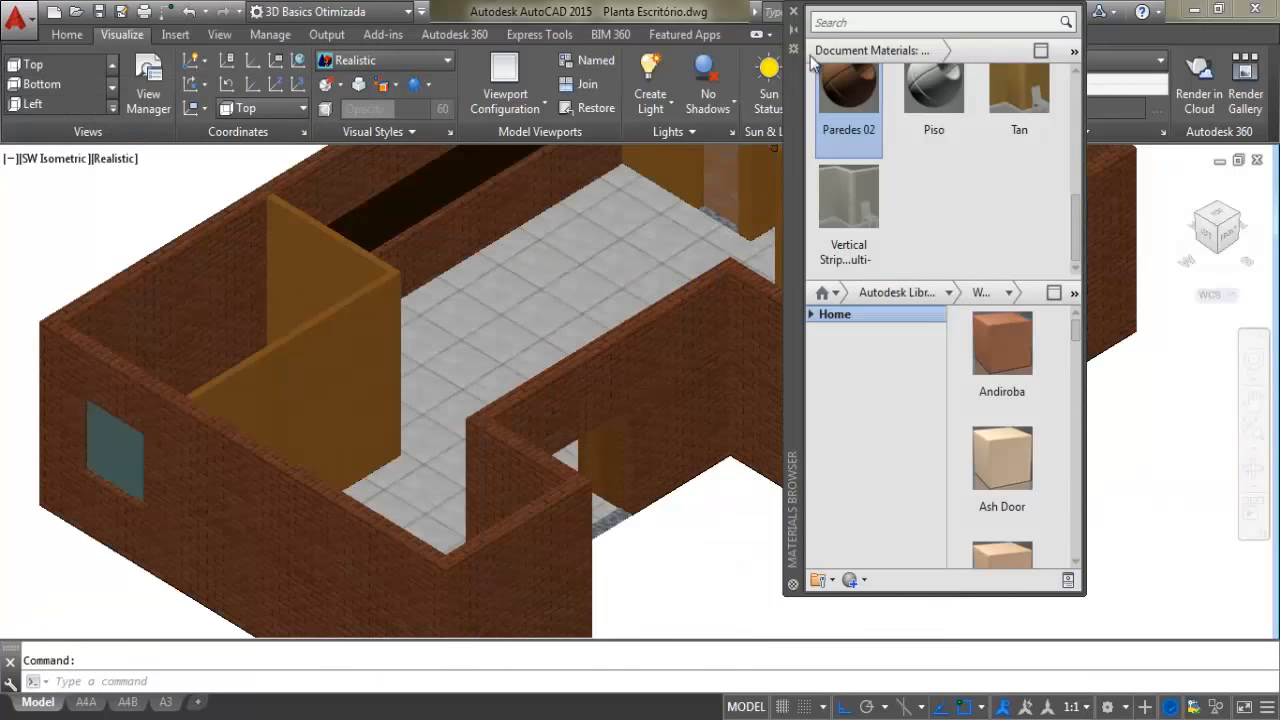
left_click(794, 14)
Examine the brick walls and tiled floor across the whole office model
scroll(346, 423, "up", 2)
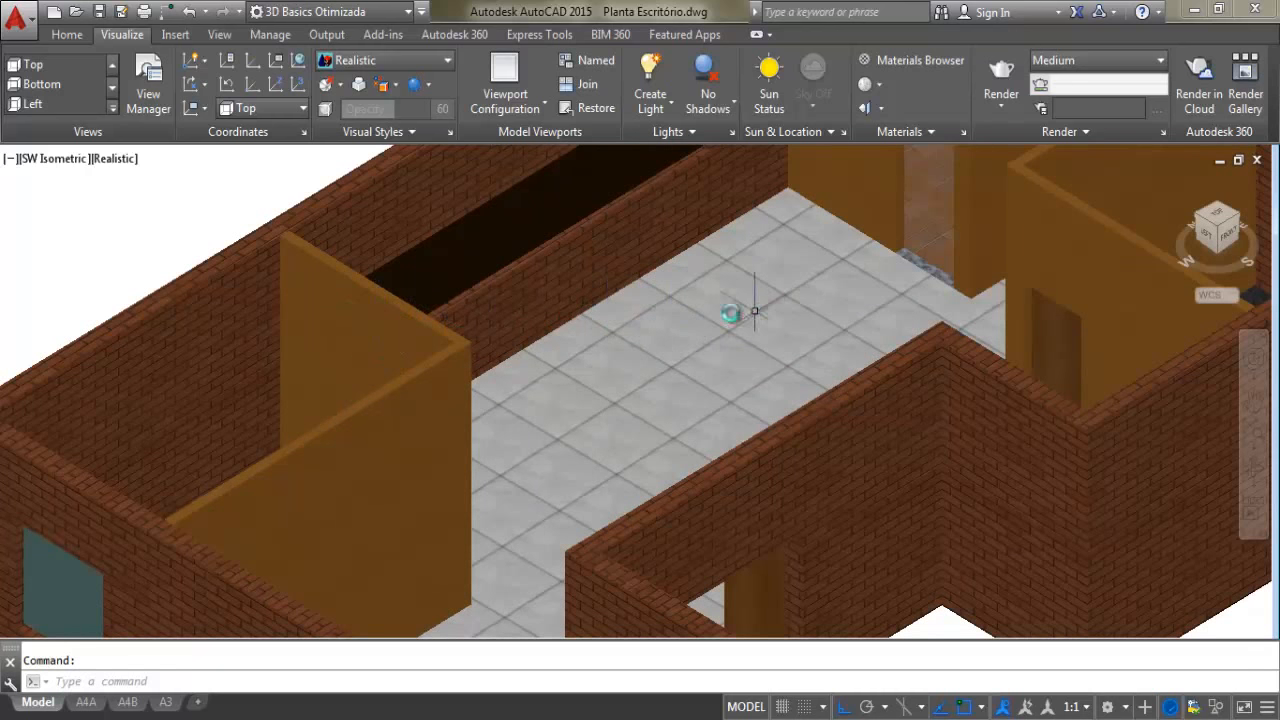
middle_click_drag(894, 429, 754, 337)
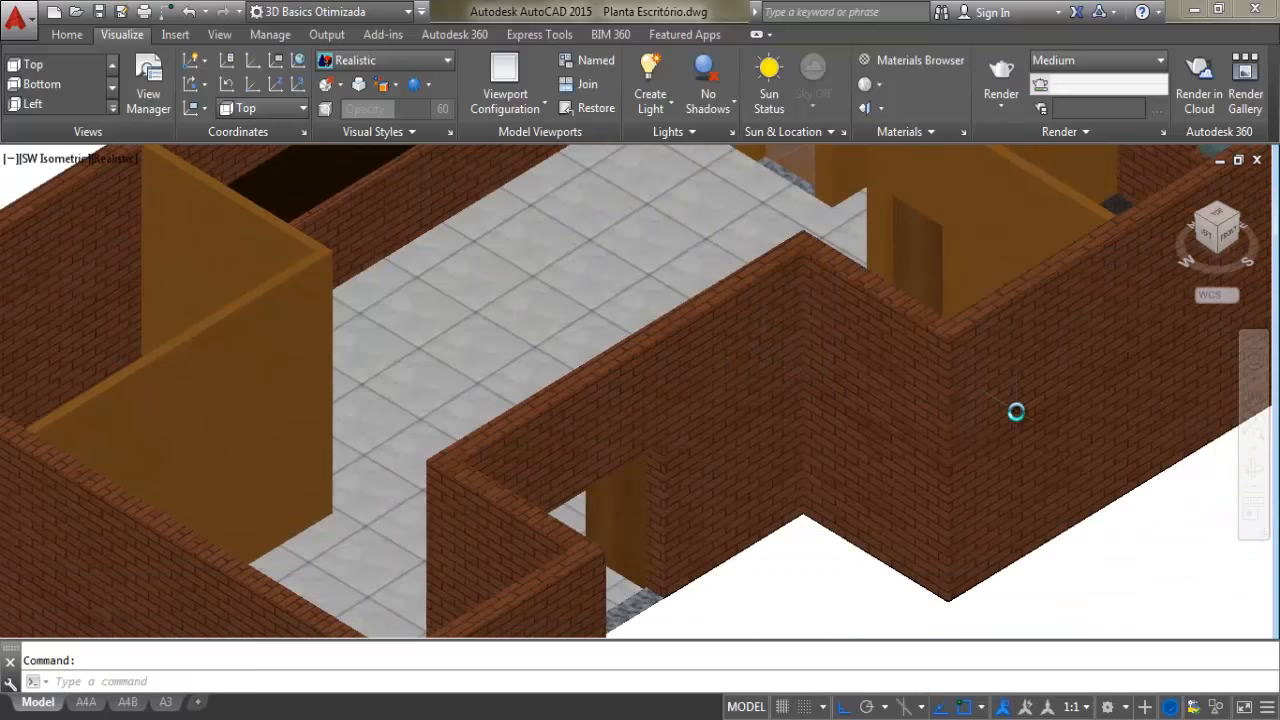
scroll(1015, 411, "up", 2)
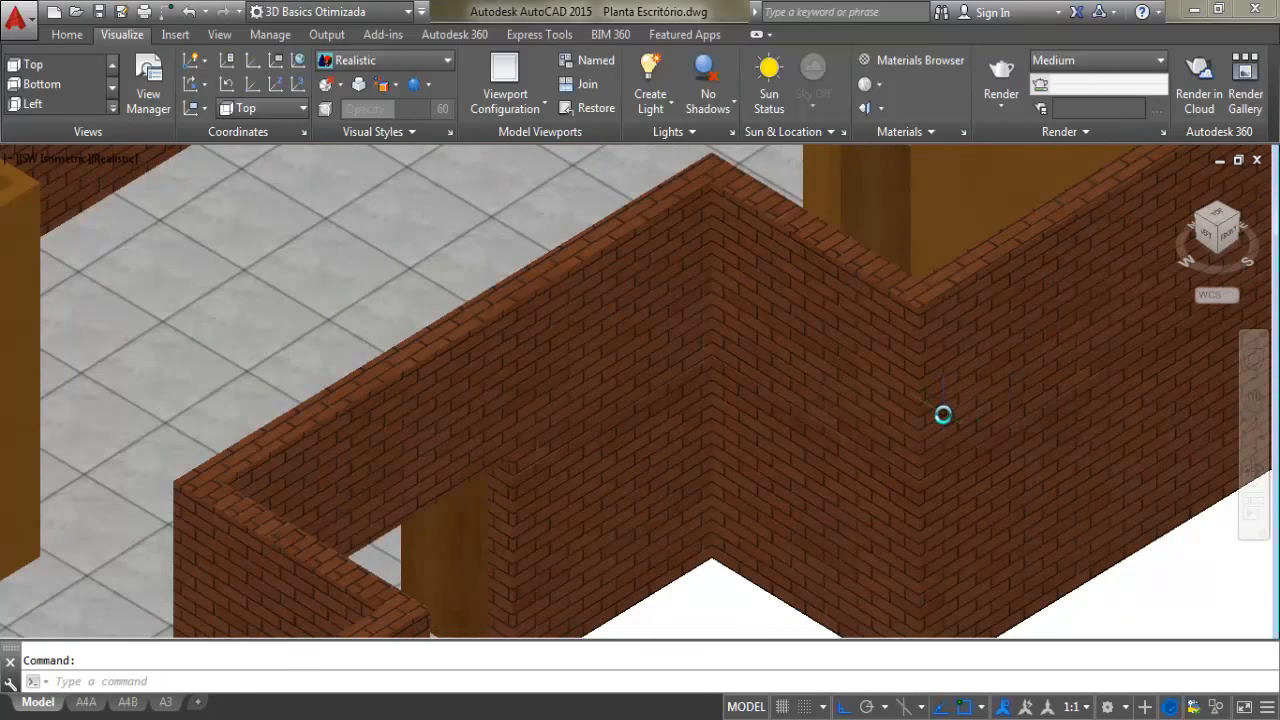
scroll(911, 423, "down", 4)
scroll(720, 350, "up", 2)
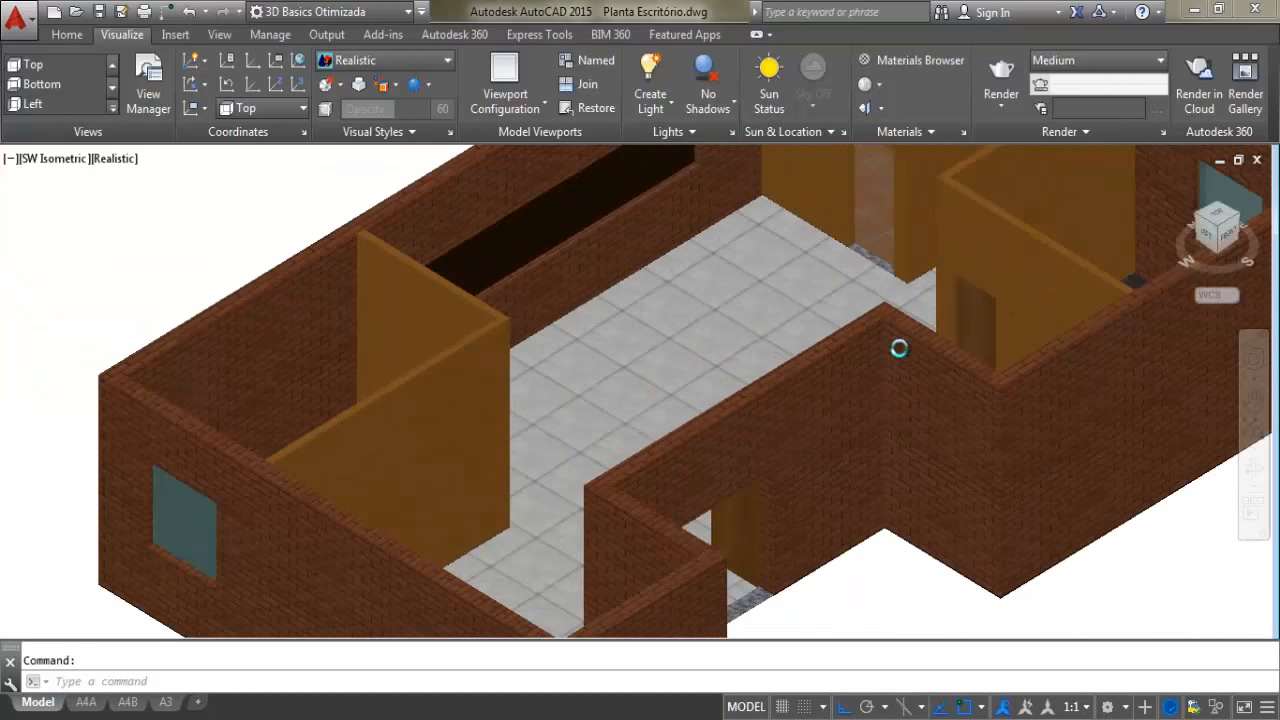
middle_click_drag(899, 348, 806, 377)
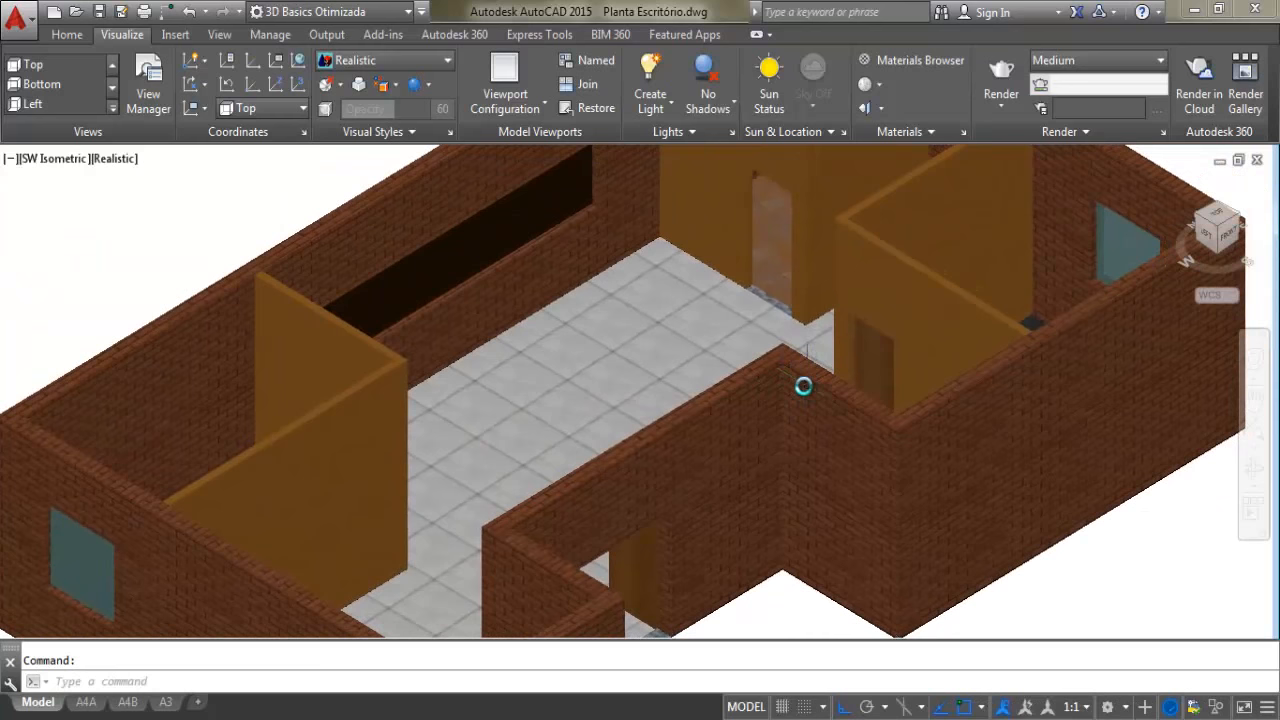
scroll(808, 388, "down", 4)
scroll(803, 380, "up", 3)
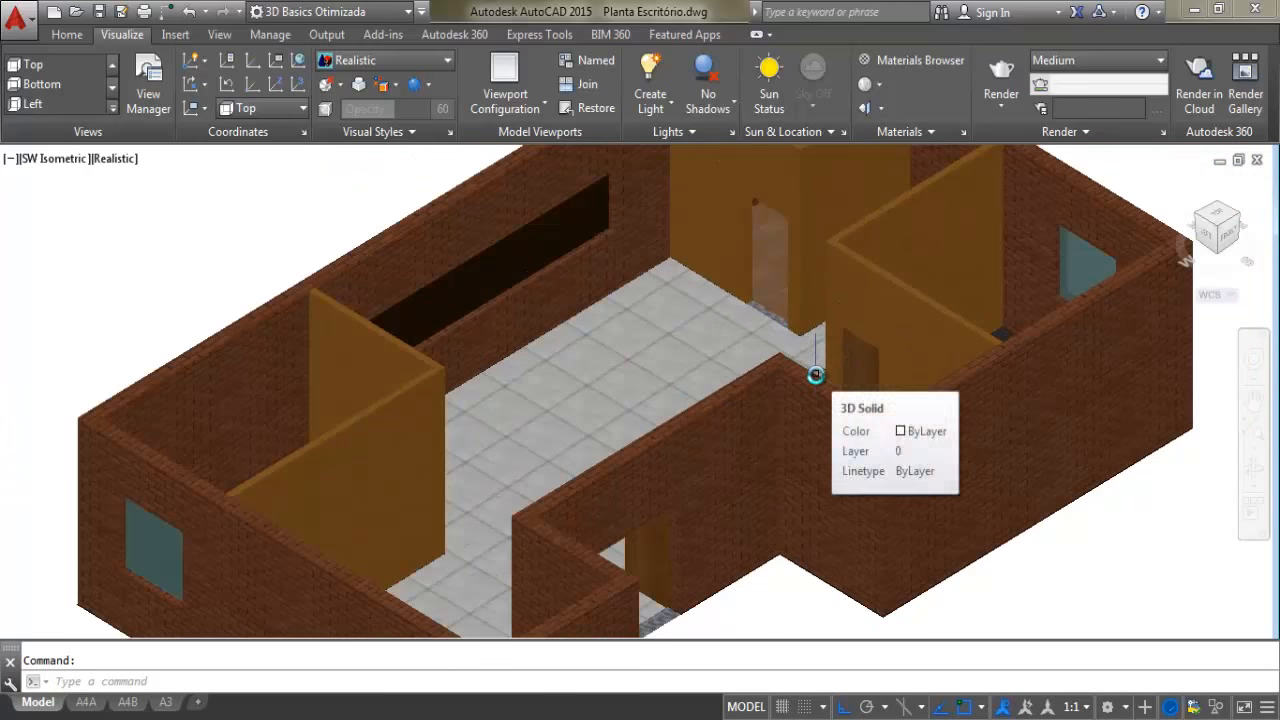
middle_click_drag(817, 357, 799, 358)
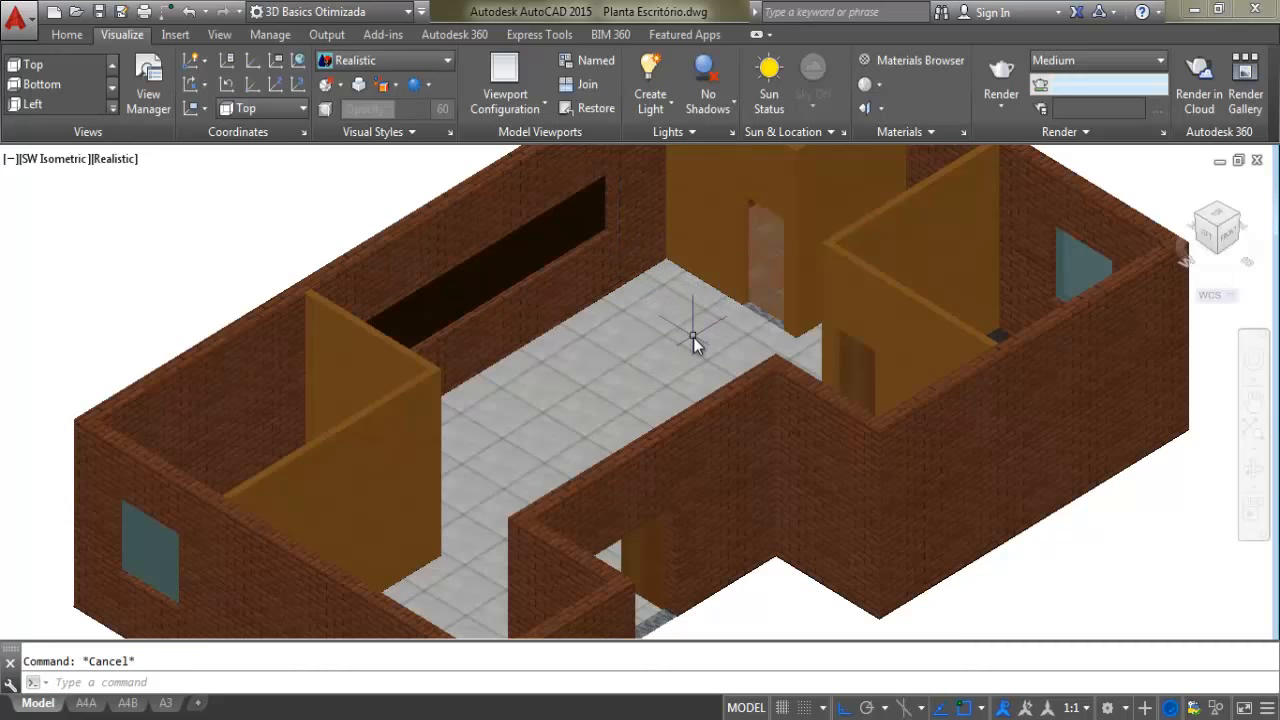
Review the hardware acceleration and effects options in the graphics performance settings, and close them without changes
mouse_move(694, 342)
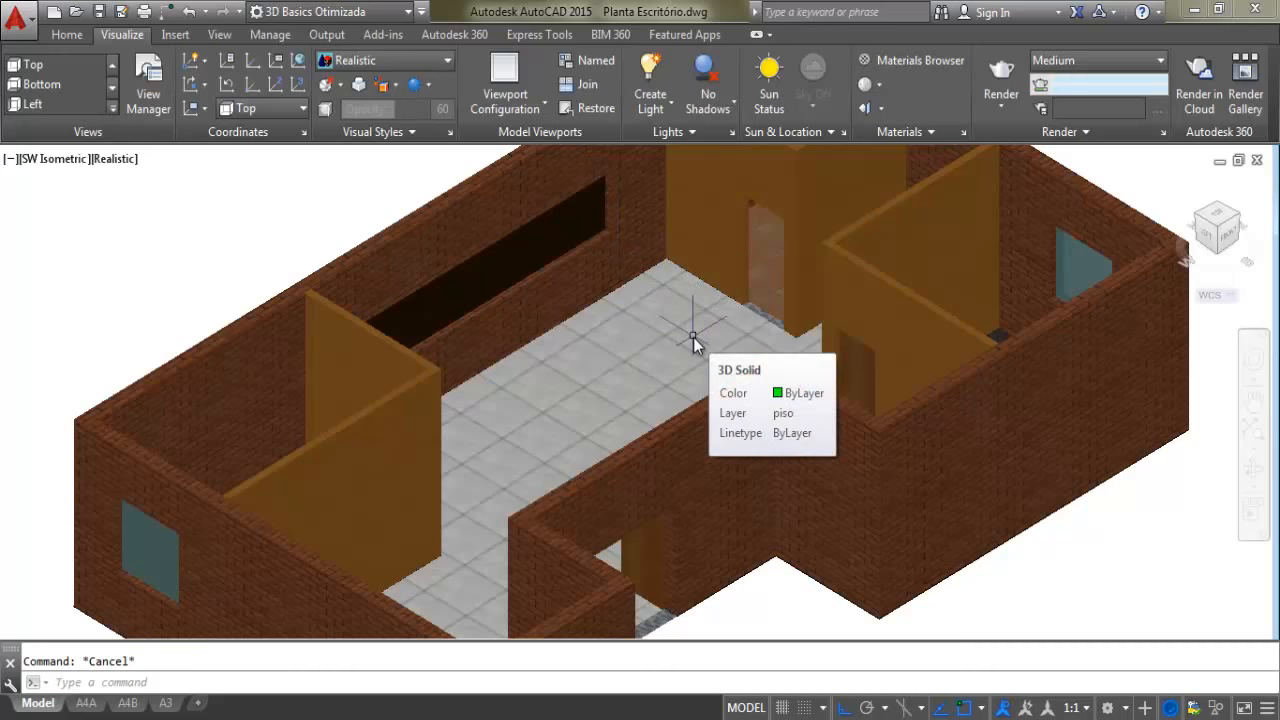
mouse_move(645, 325)
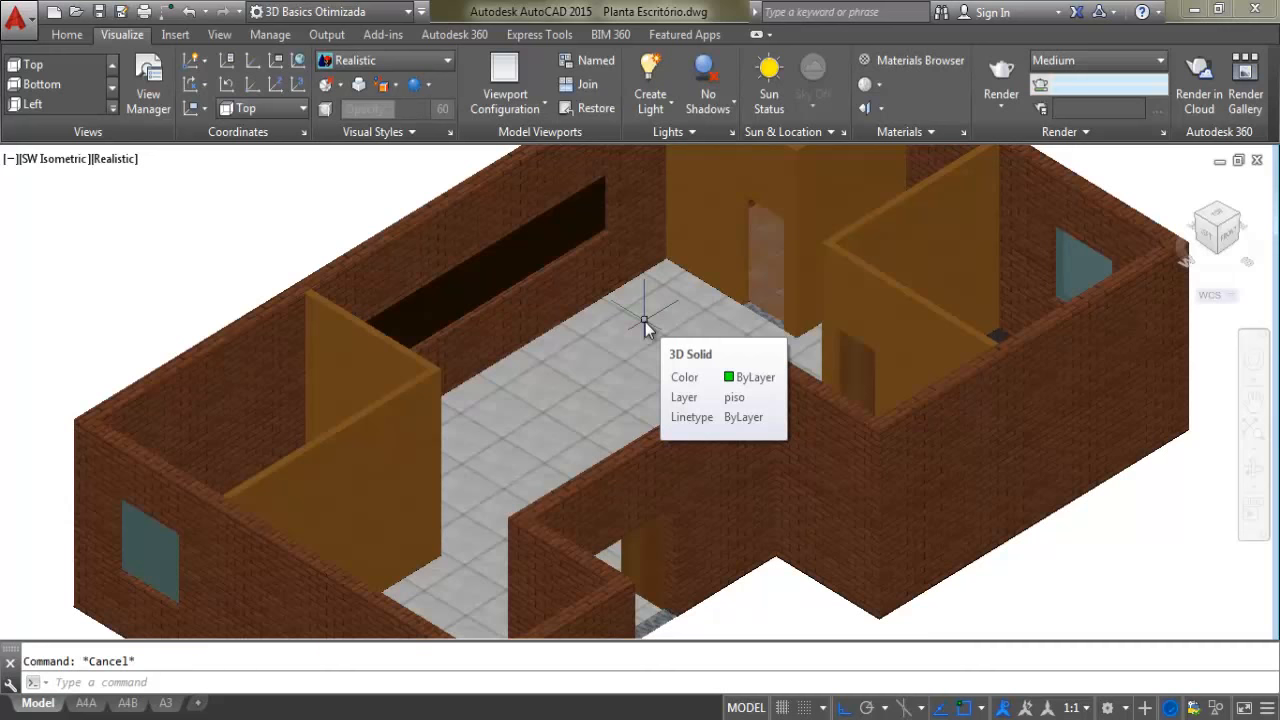
mouse_move(674, 480)
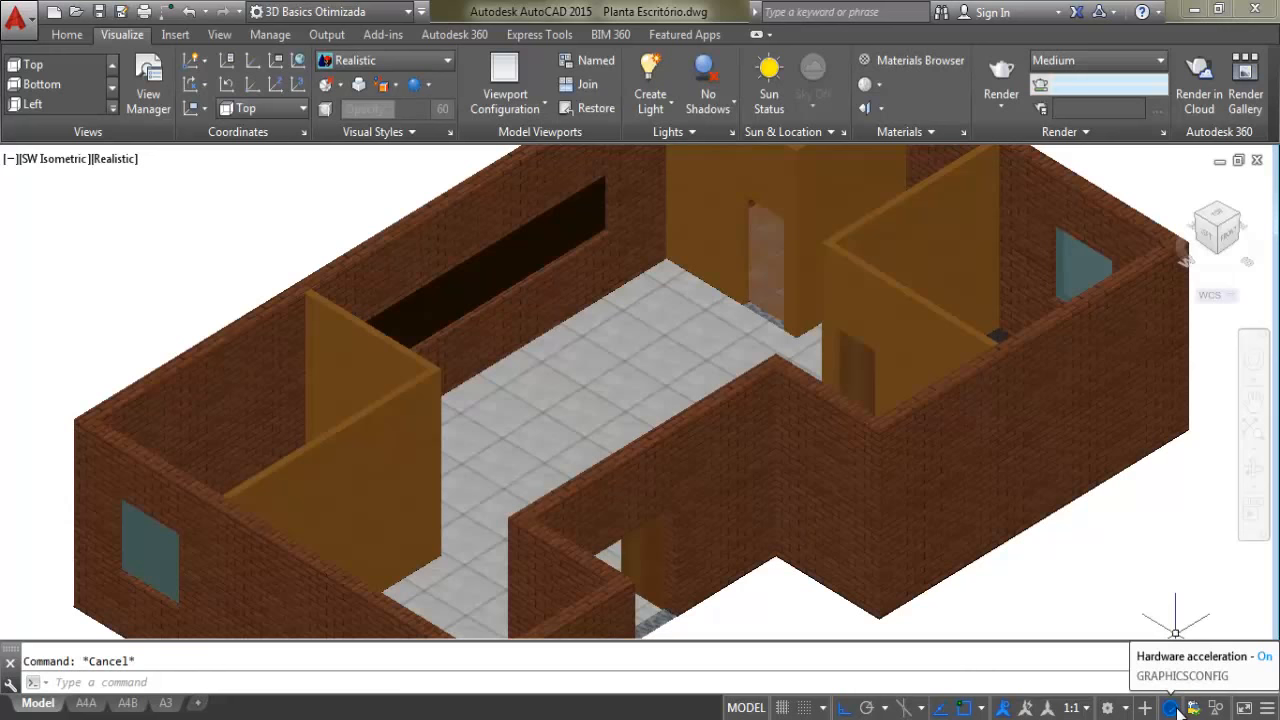
right_click(1176, 704)
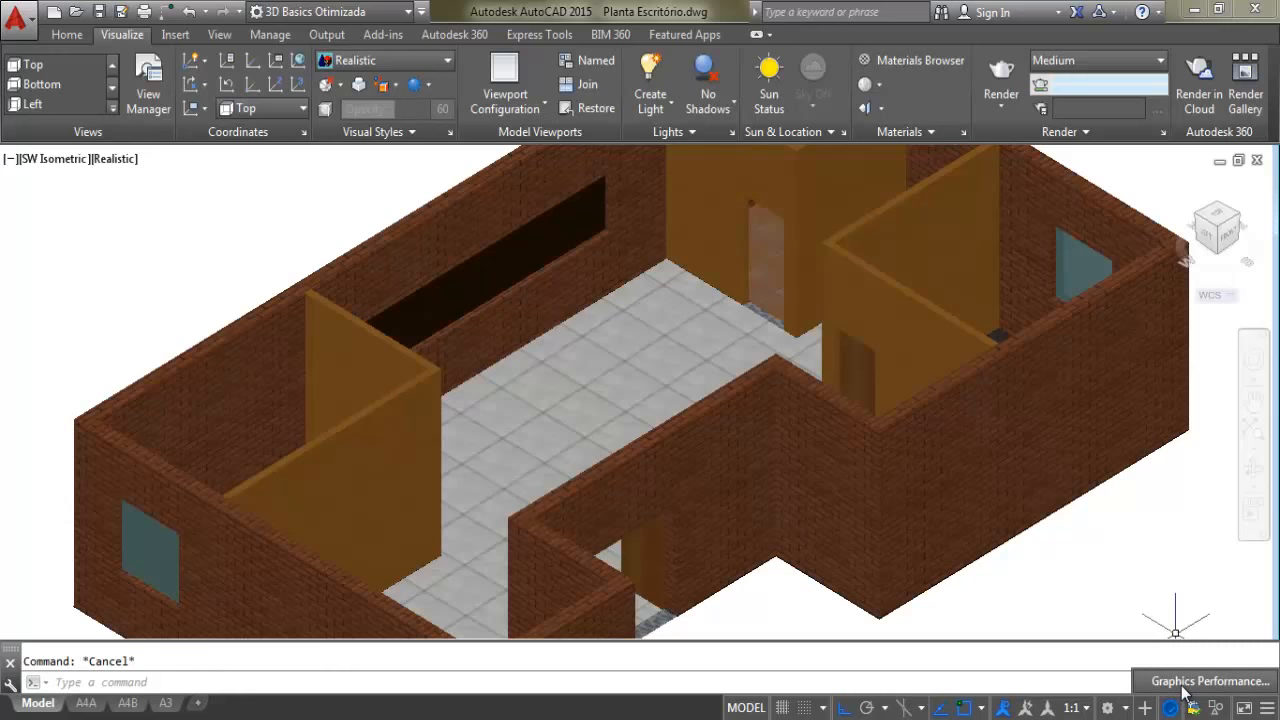
left_click(1184, 686)
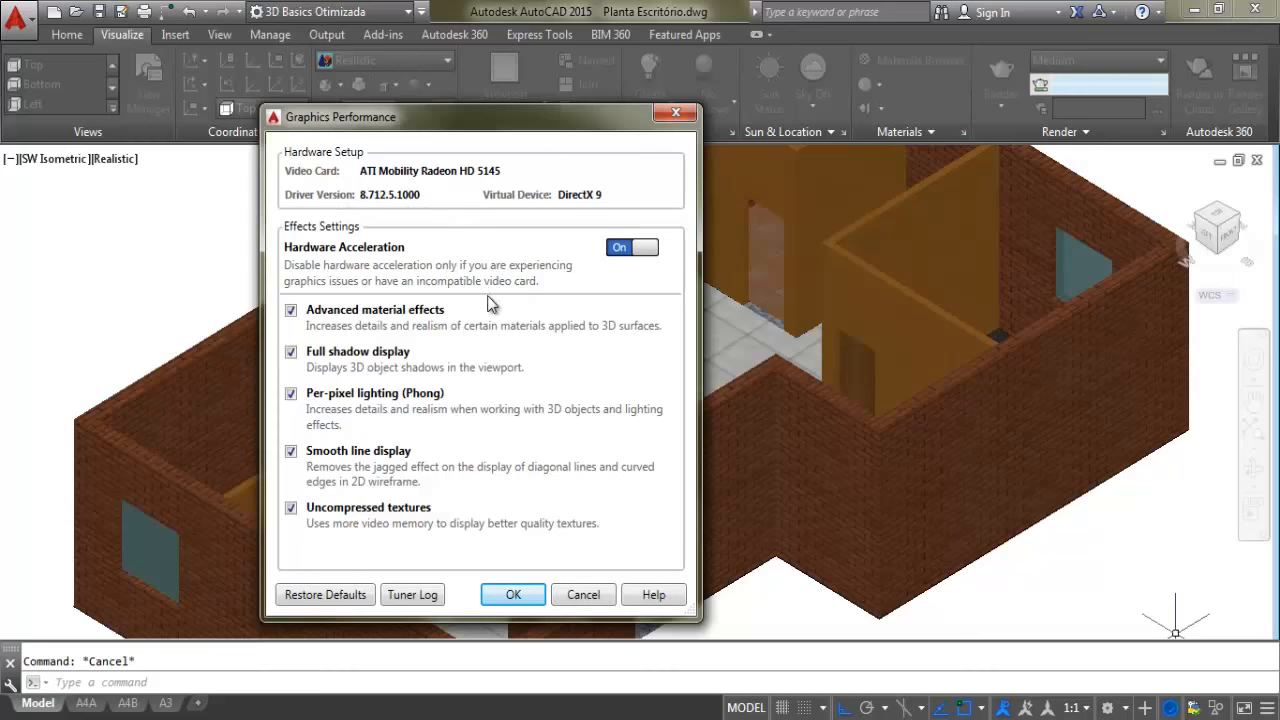
left_click(666, 115)
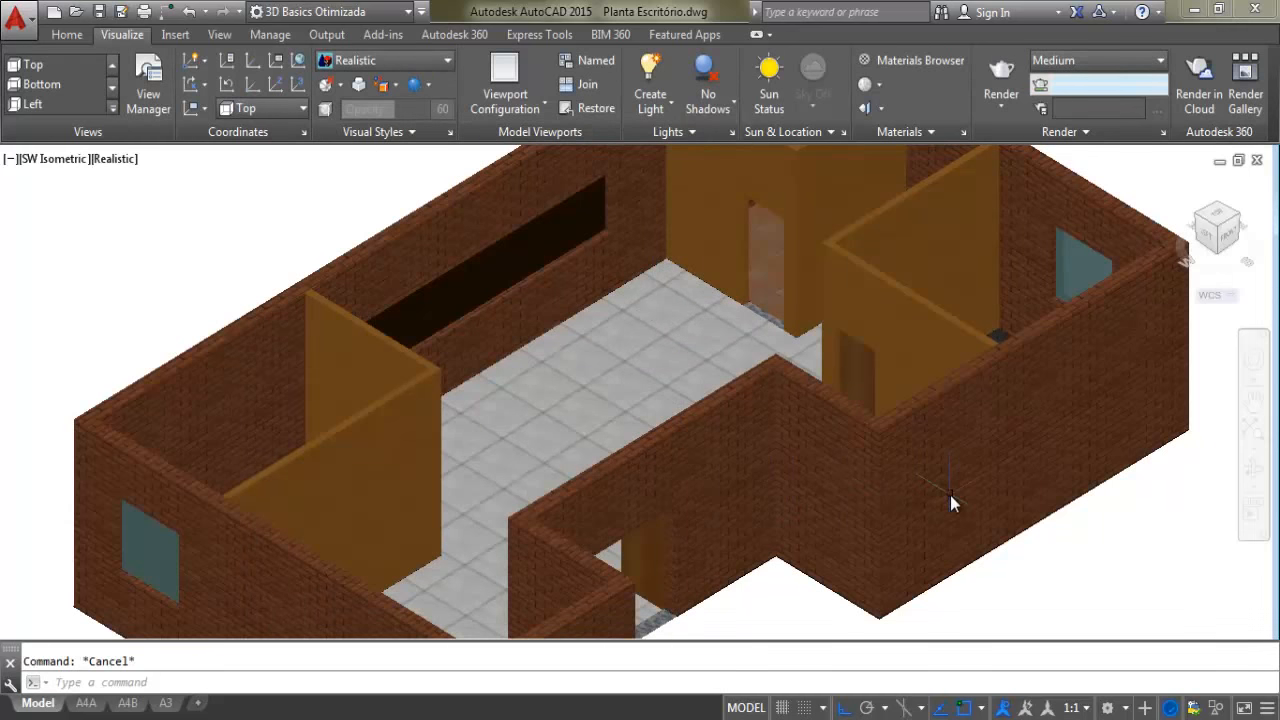
Render the current isometric view of the office with the Medium preset
mouse_move(825, 519)
middle_click_drag(976, 374, 980, 379)
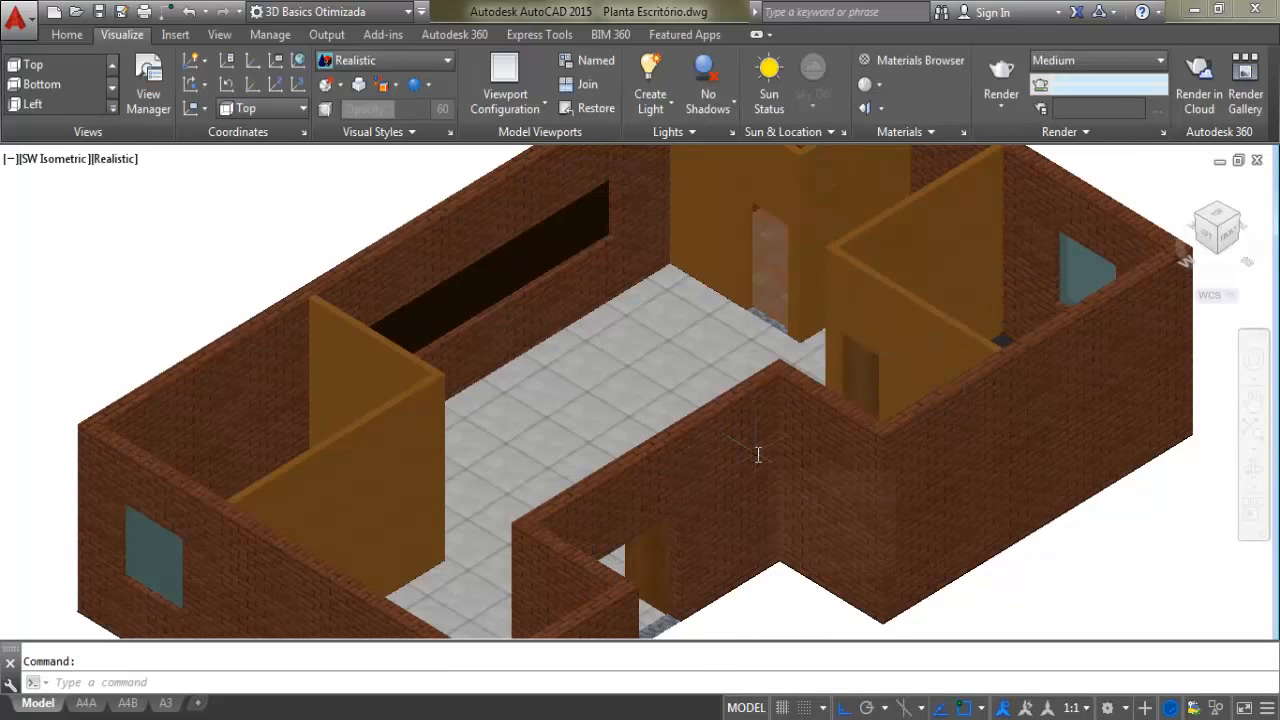
mouse_move(758, 455)
mouse_move(865, 346)
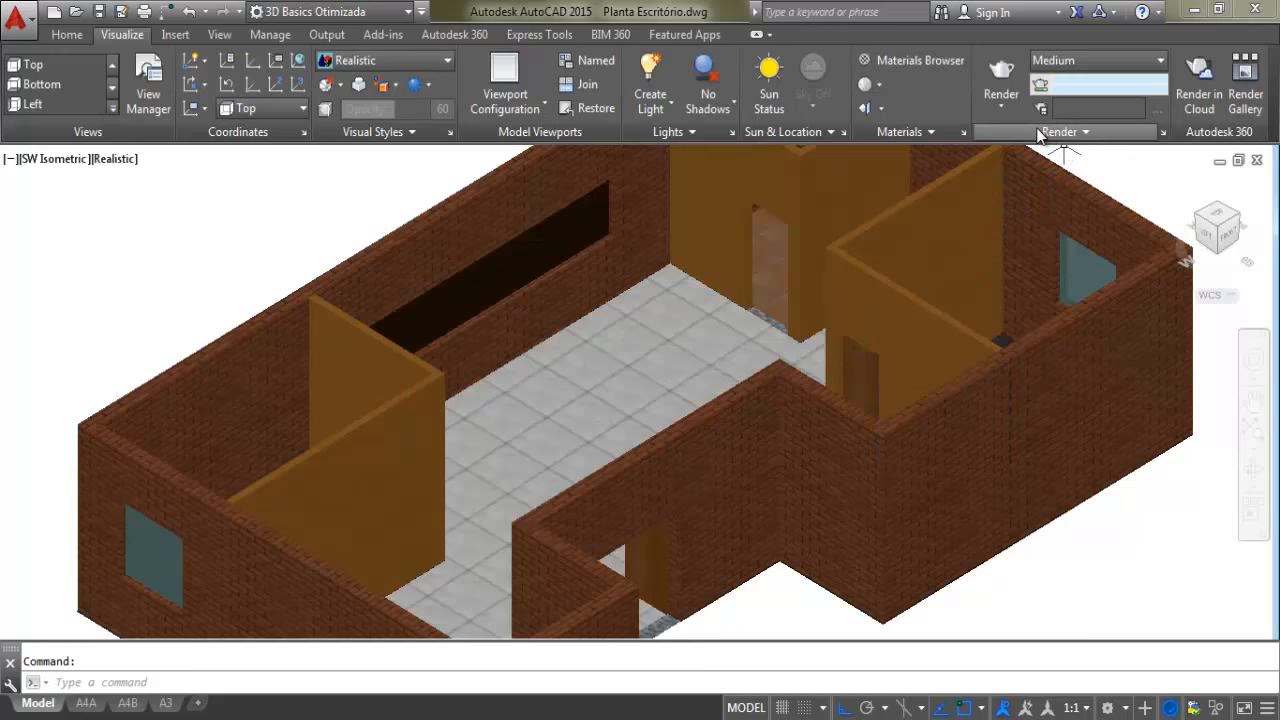
left_click(1001, 68)
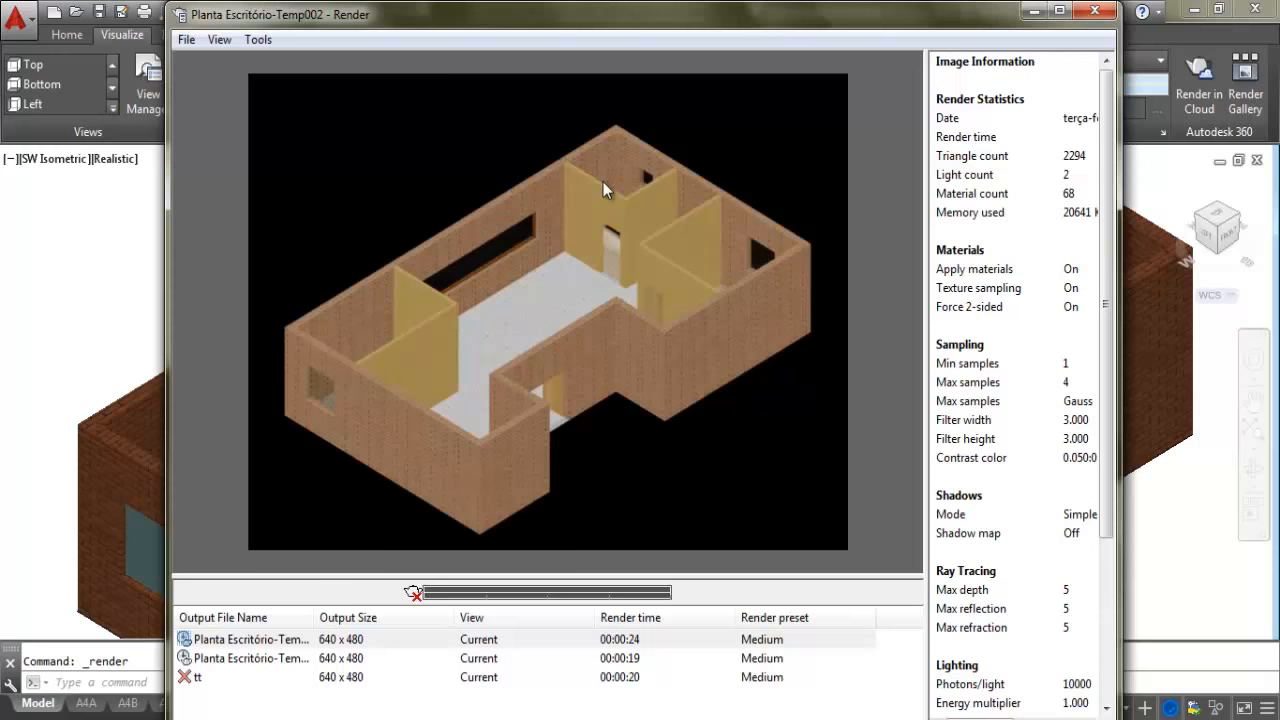
Save the render as imagem1 in PNG format in the Materiais básicos folder, with 32 Bits (24 Bits + Alpha) color
left_click(186, 40)
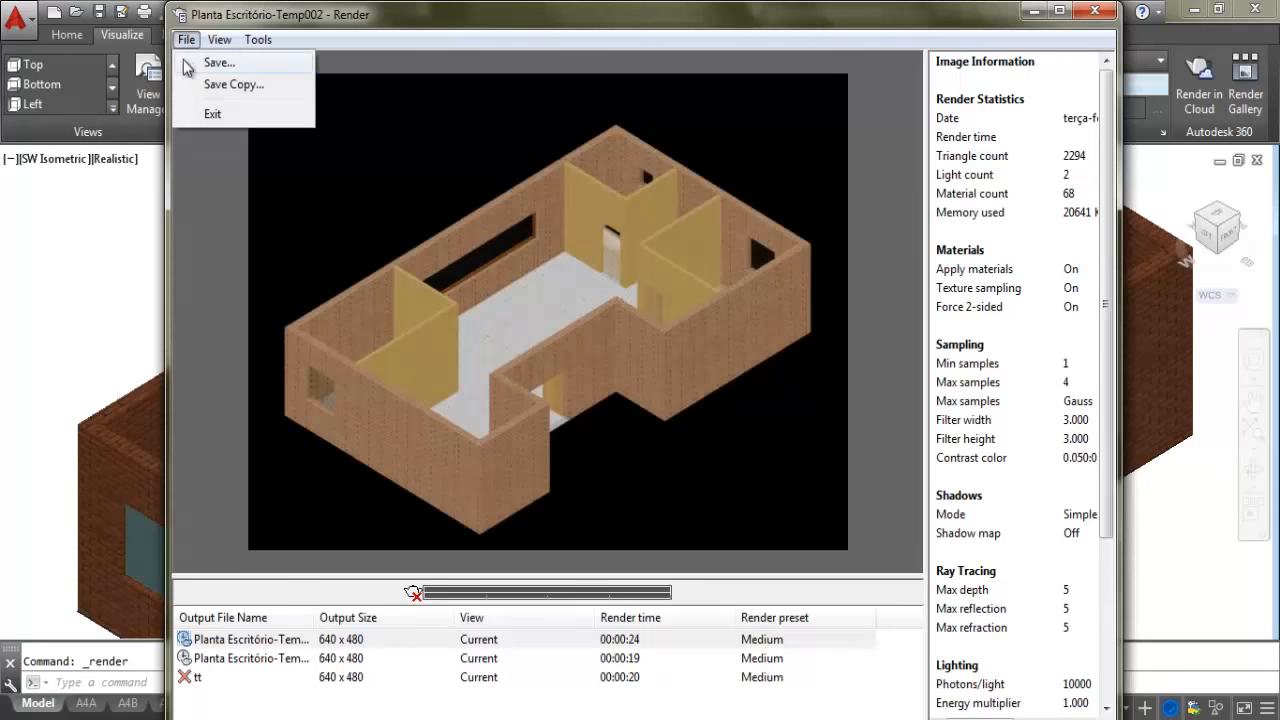
left_click(219, 62)
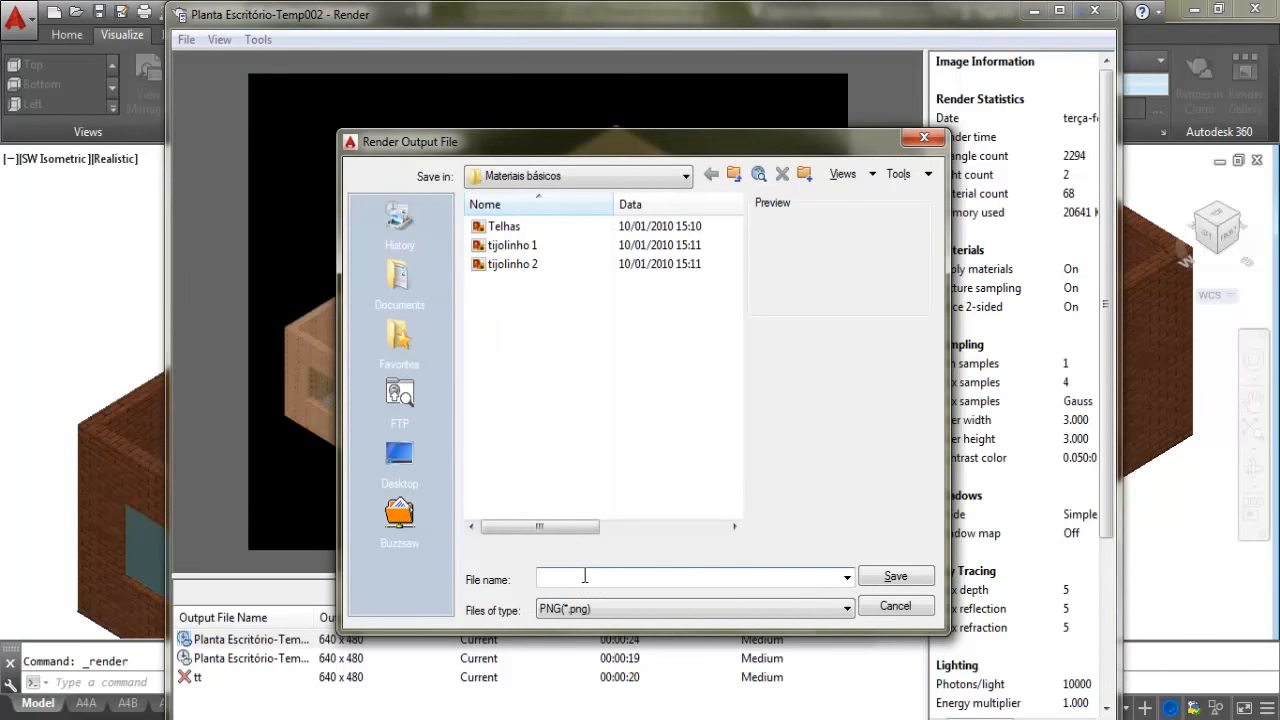
type("imagem1")
left_click(572, 609)
left_click(572, 609)
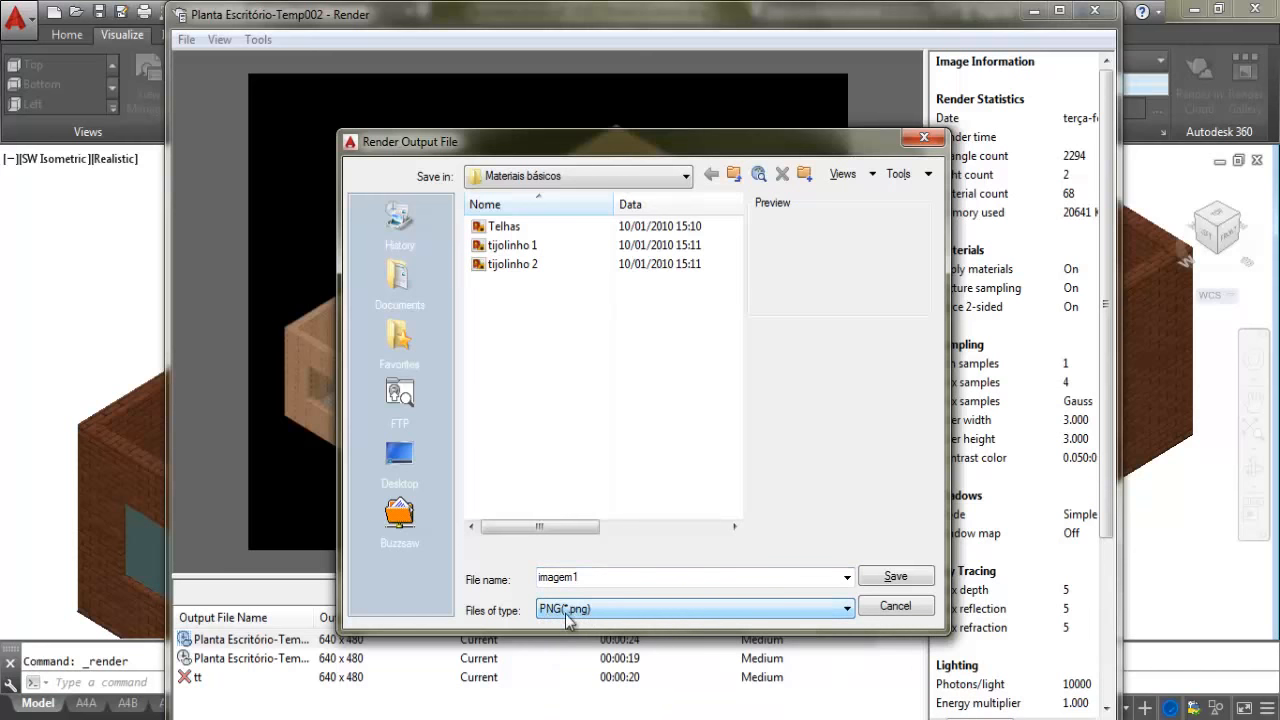
left_click(575, 612)
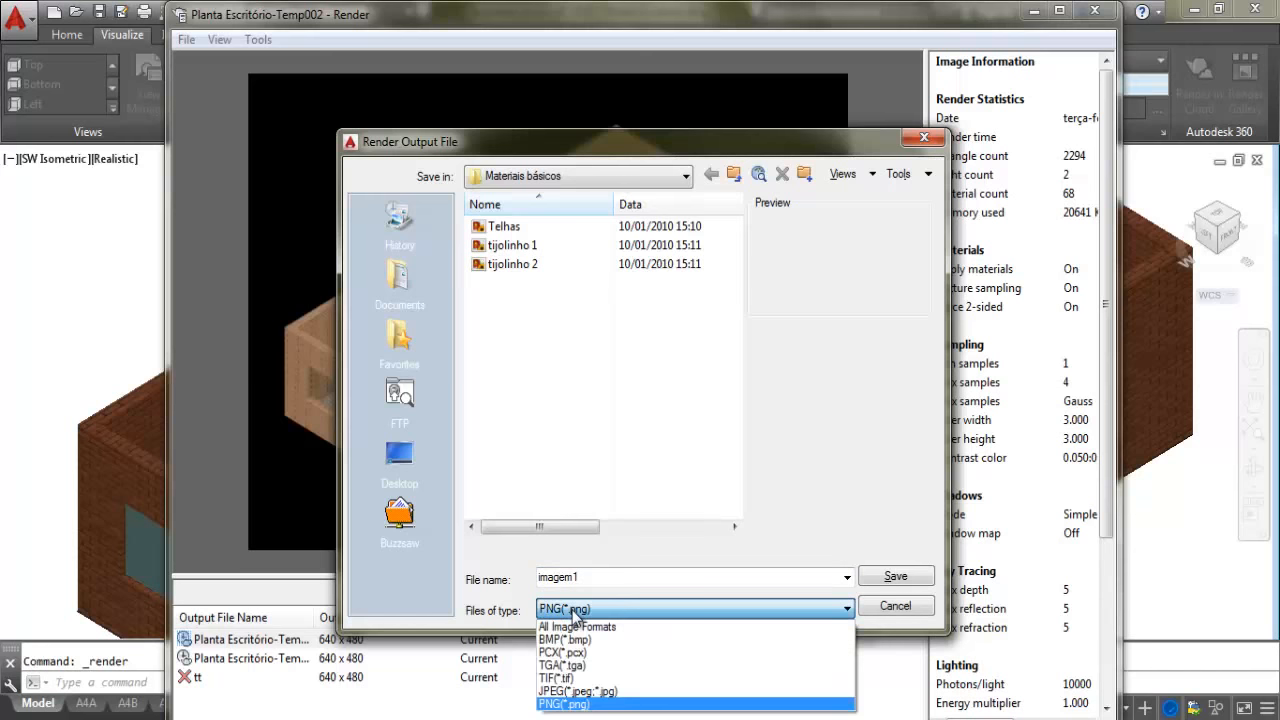
left_click(574, 612)
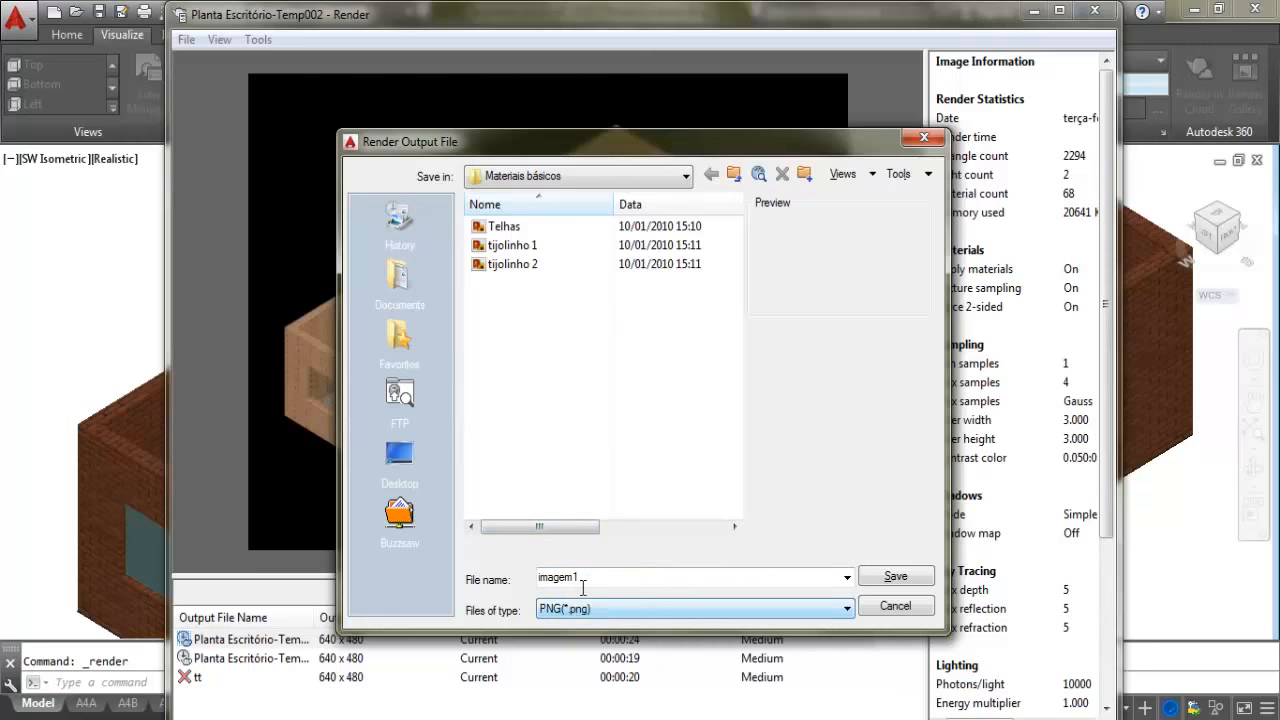
left_click(896, 576)
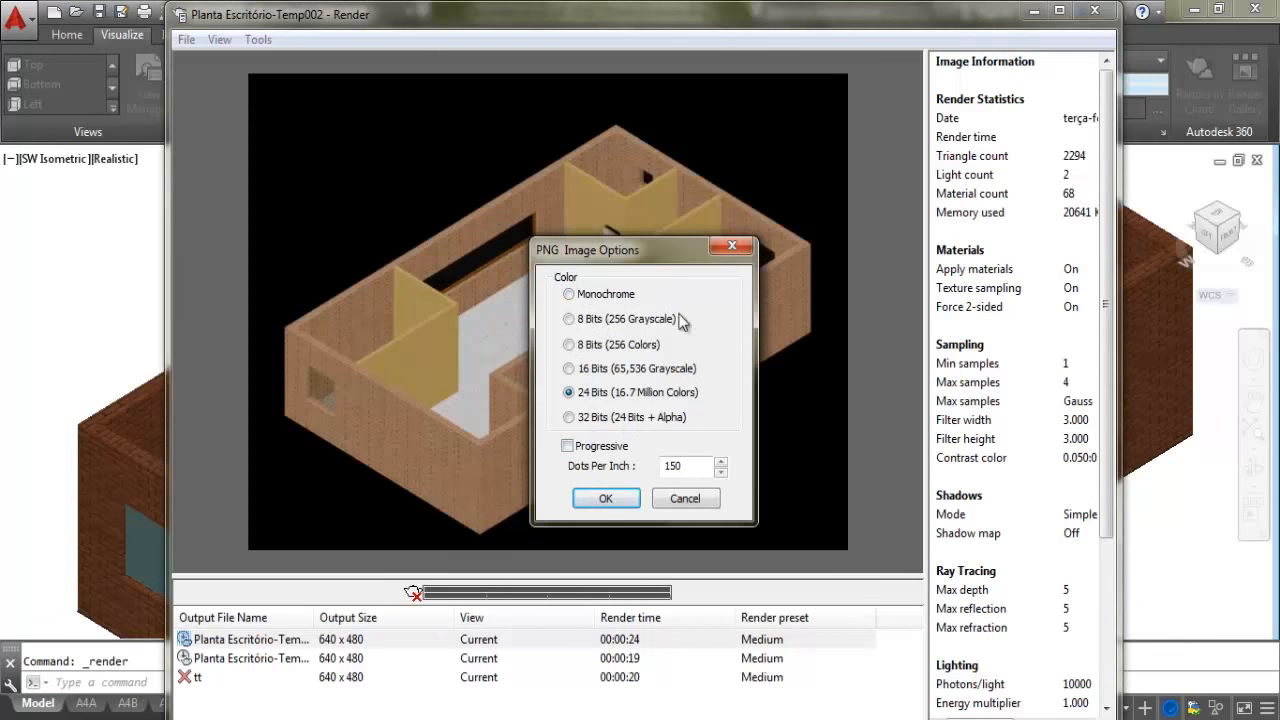
left_click(590, 420)
left_click(605, 500)
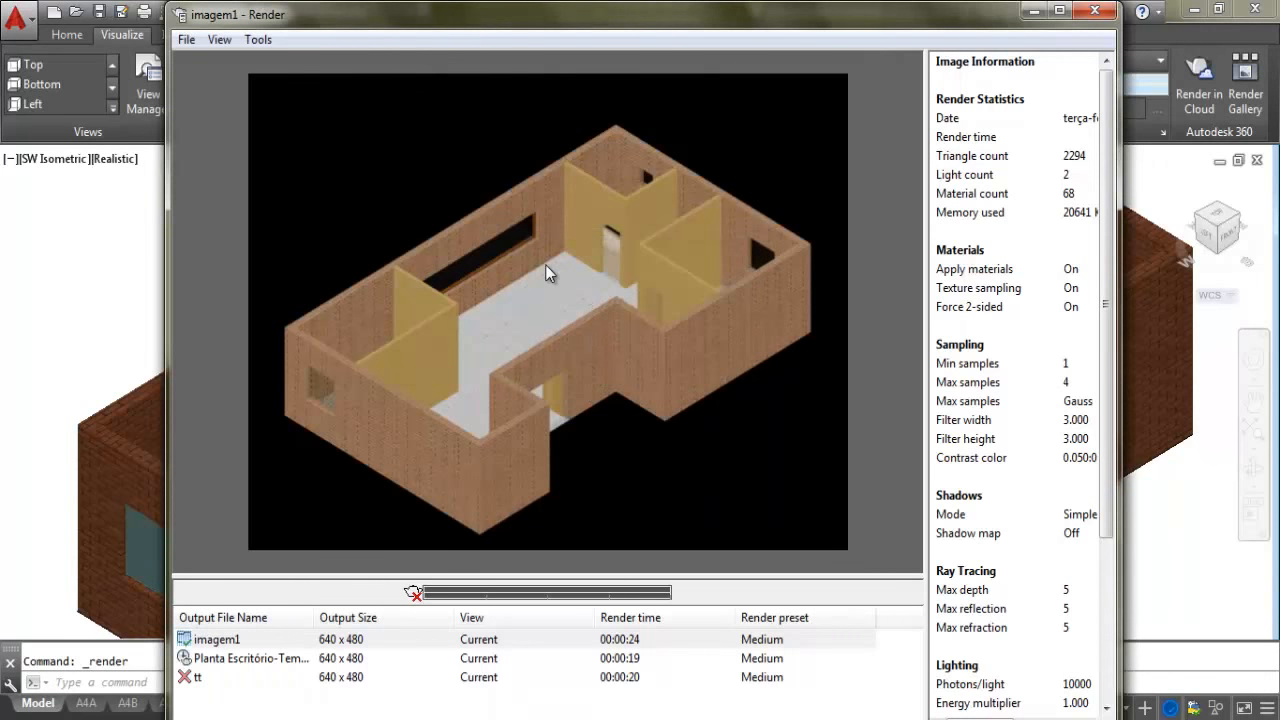
Switch to the Materiais básicos folder in Windows Explorer, open imagem1 in the photo viewer and inspect the rendered office
left_click(178, 719)
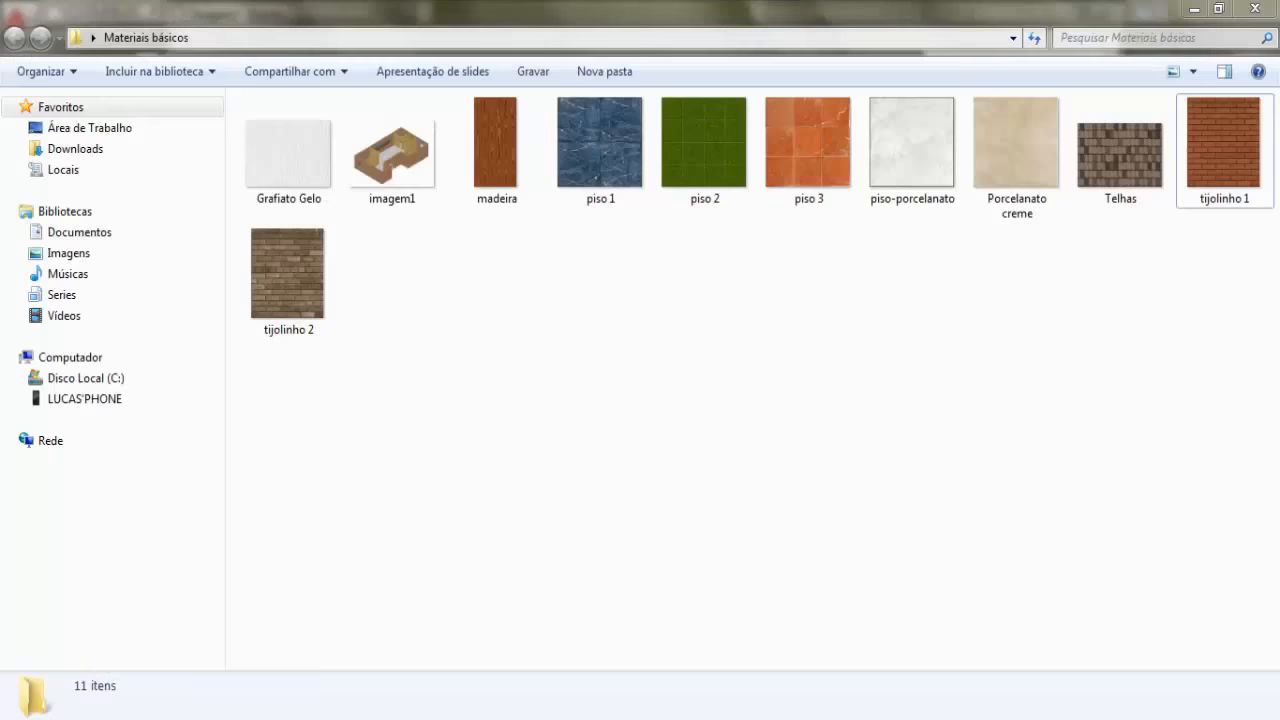
double_click(407, 158)
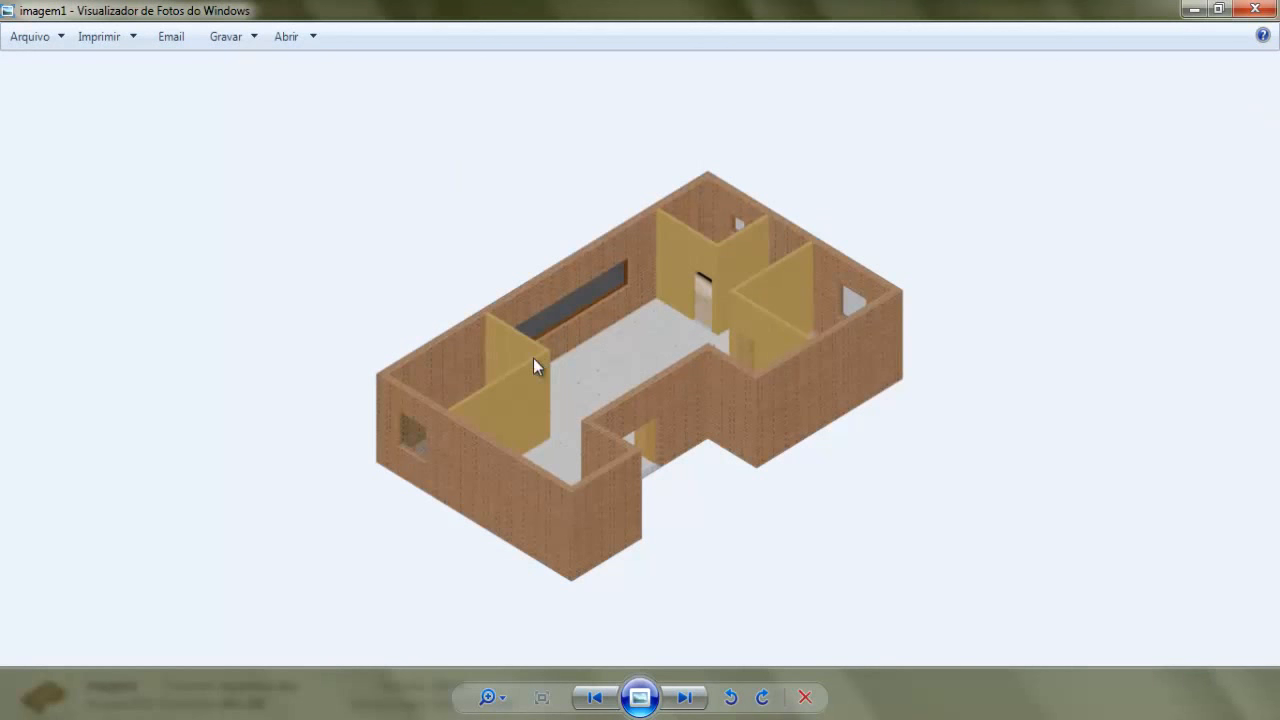
left_click(487, 697)
mouse_move(487, 697)
left_mouse_down()
mouse_move(492, 681)
mouse_move(489, 695)
left_mouse_up()
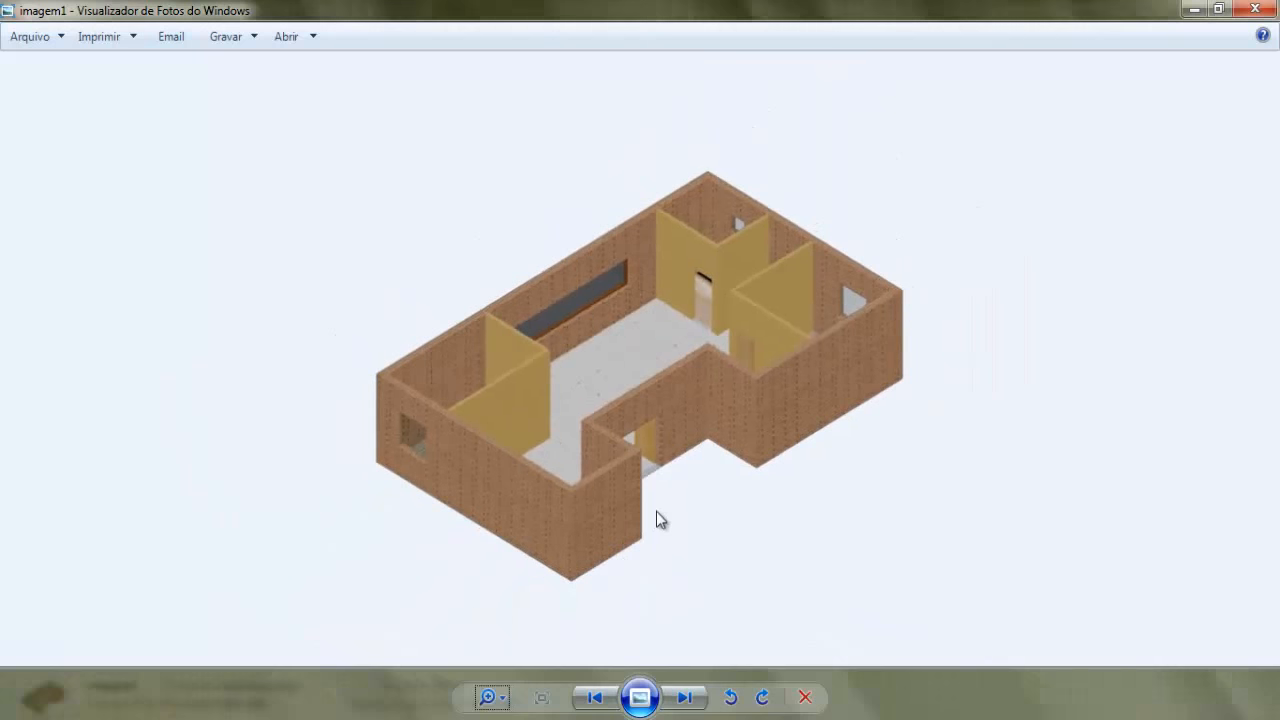
Close the photo viewer, return to AutoCAD and choose the Presentation preset in the advanced render settings
left_click(1254, 9)
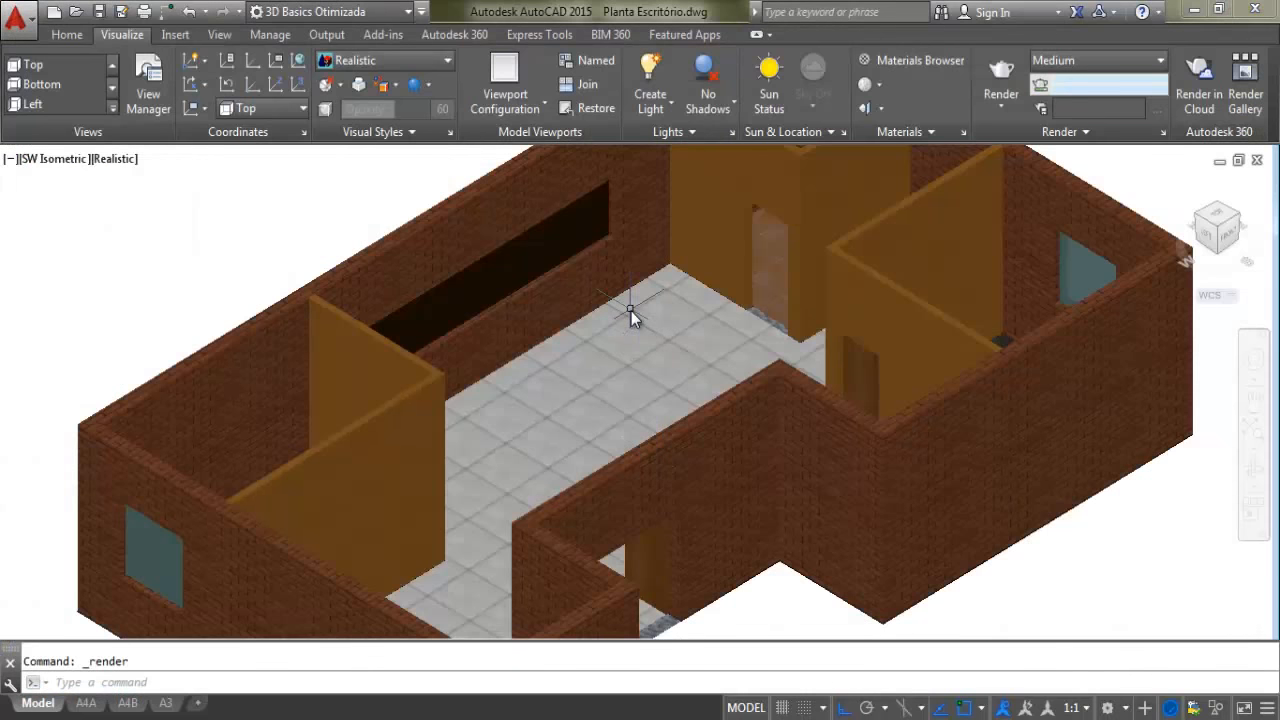
mouse_move(631, 311)
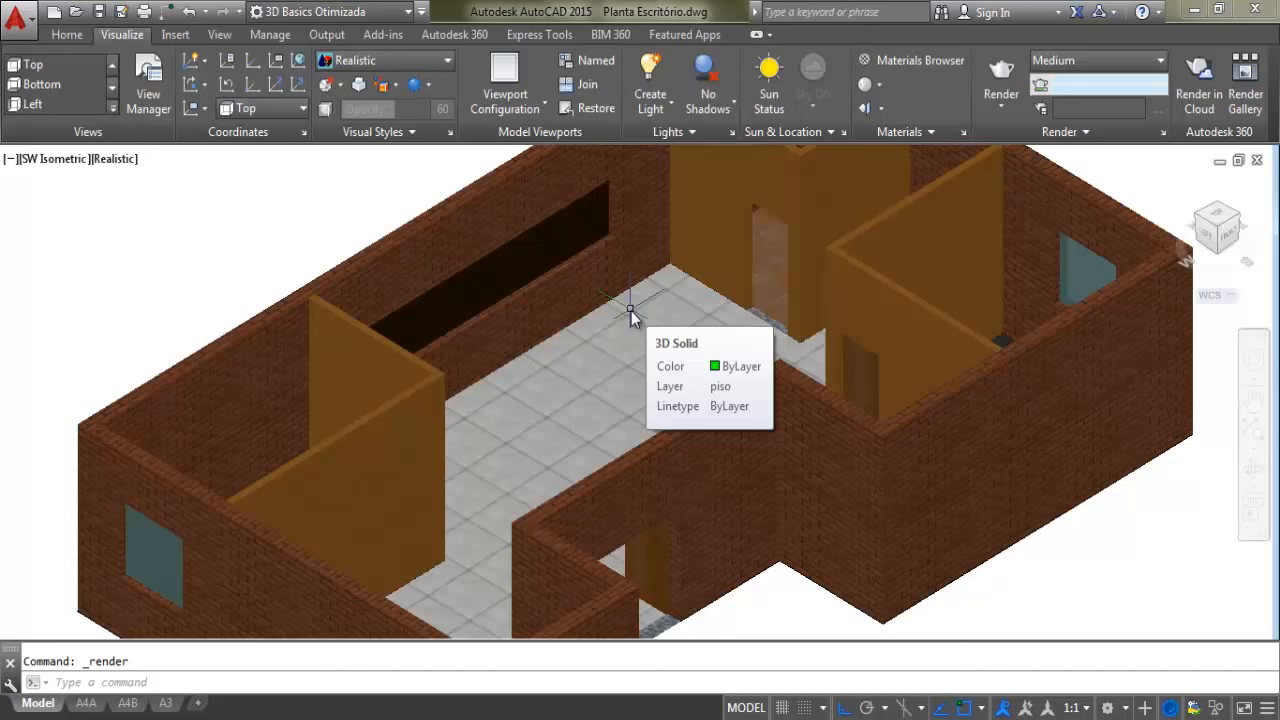
left_click(1163, 134)
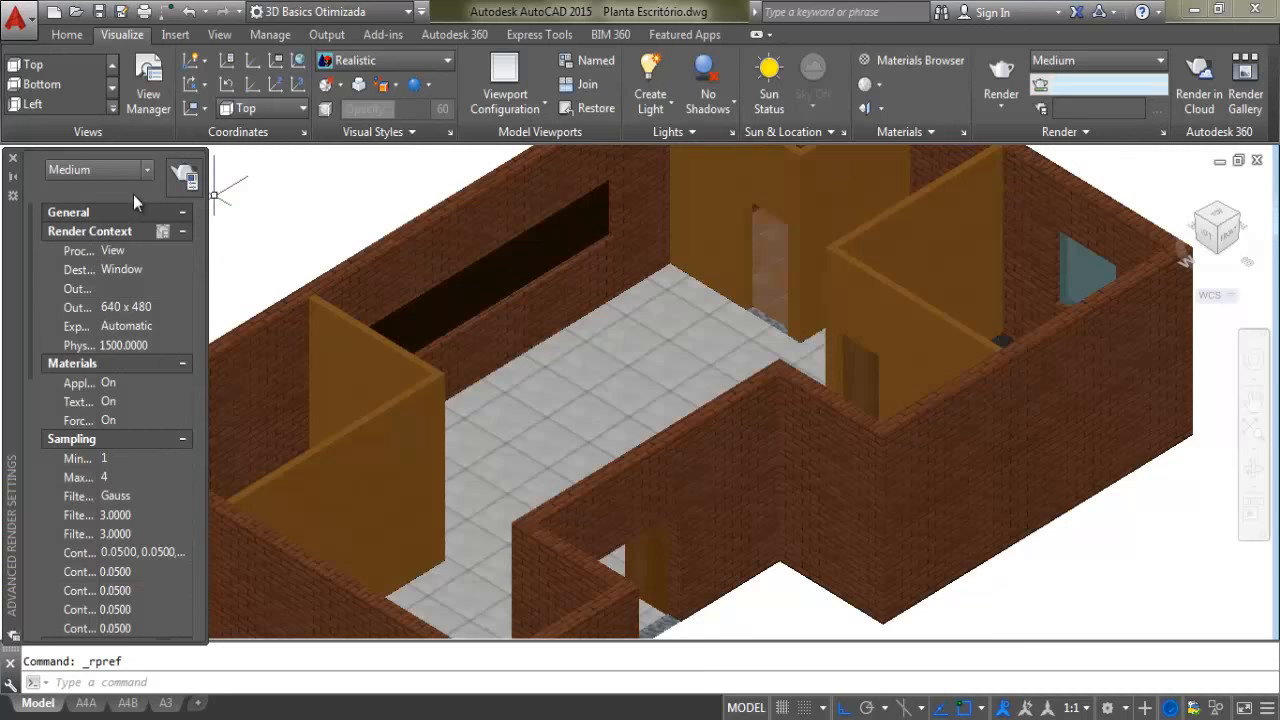
left_click(85, 169)
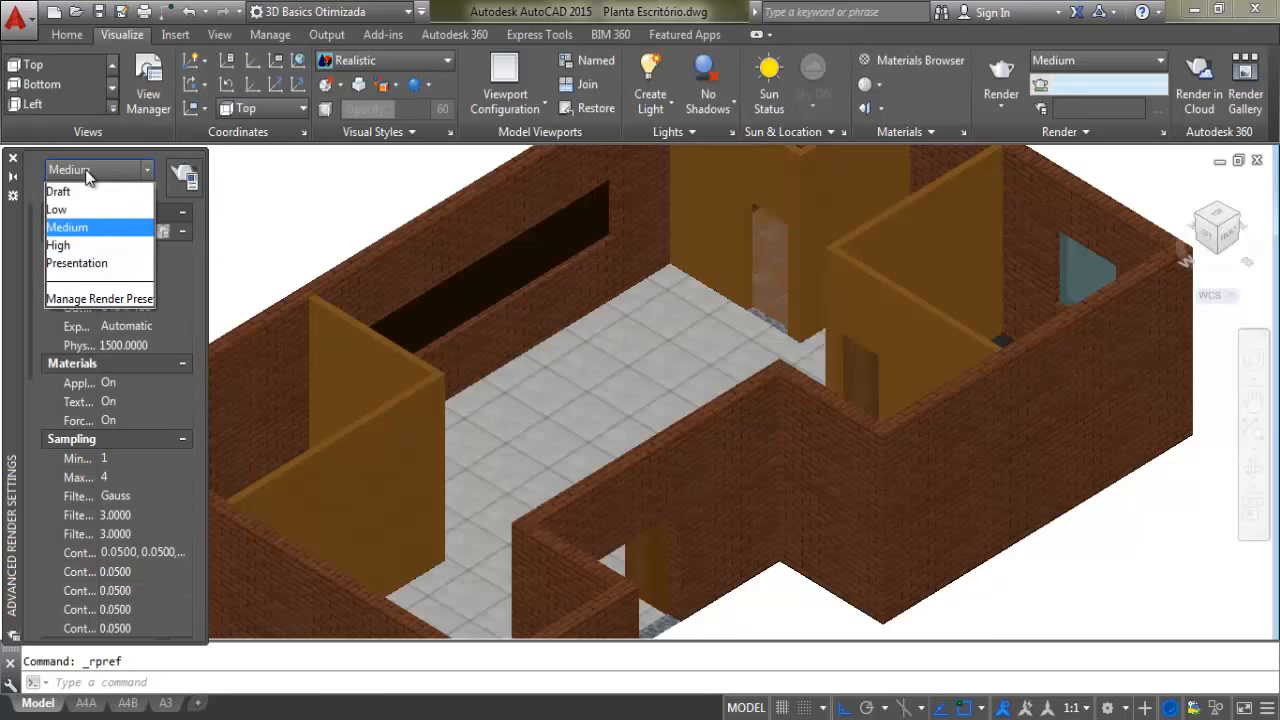
left_click(85, 169)
left_click(86, 169)
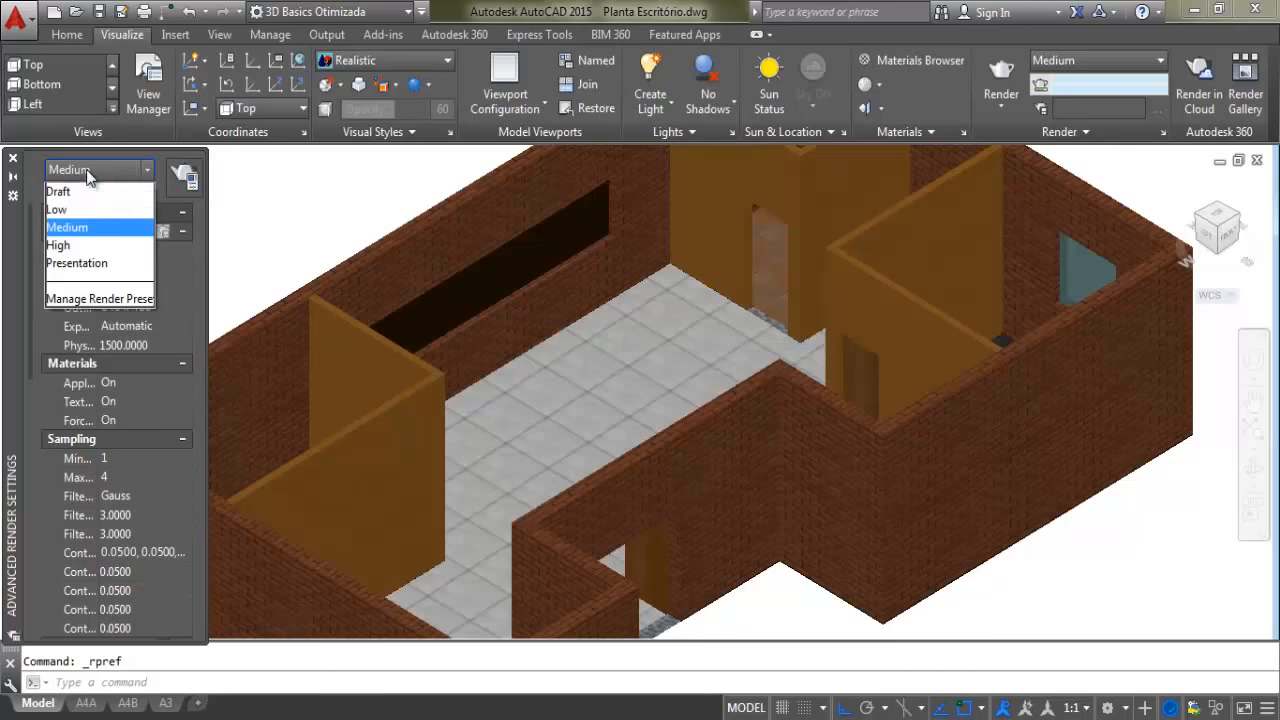
left_click(112, 263)
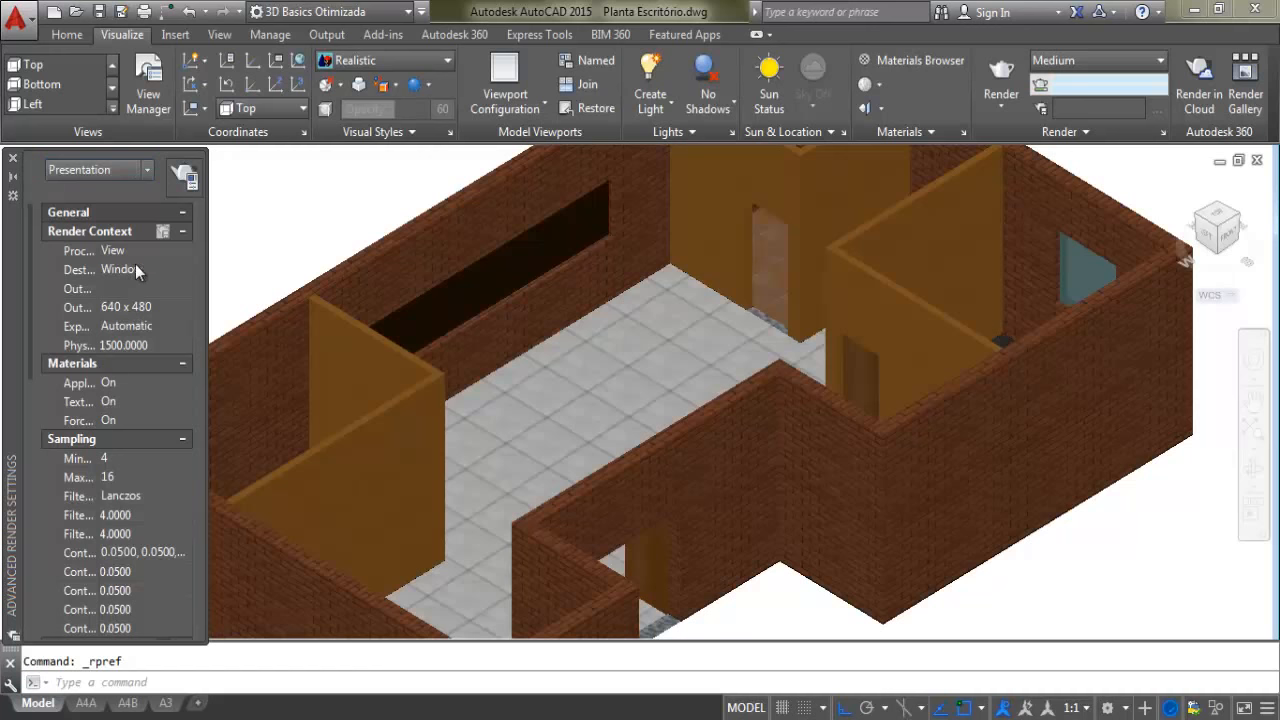
Set the render output size to 1024 x 768 and close the advanced render settings
left_click_drag(98, 298, 126, 307)
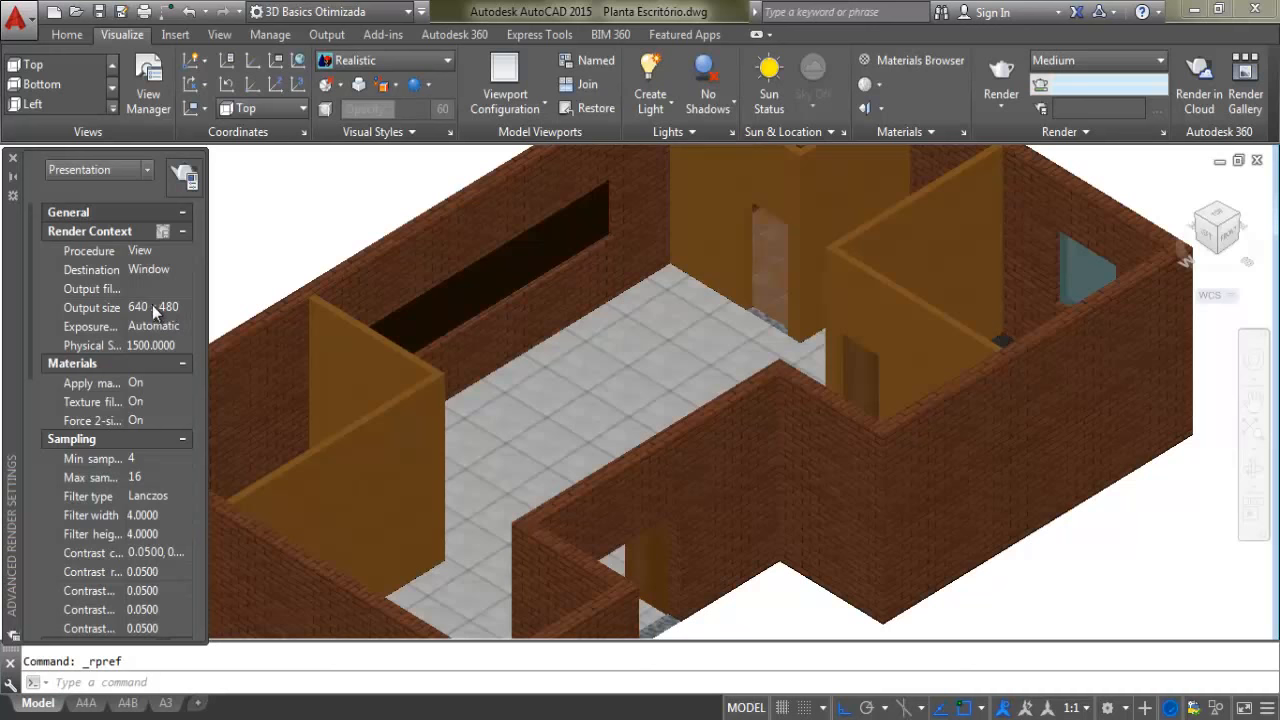
left_click(151, 309)
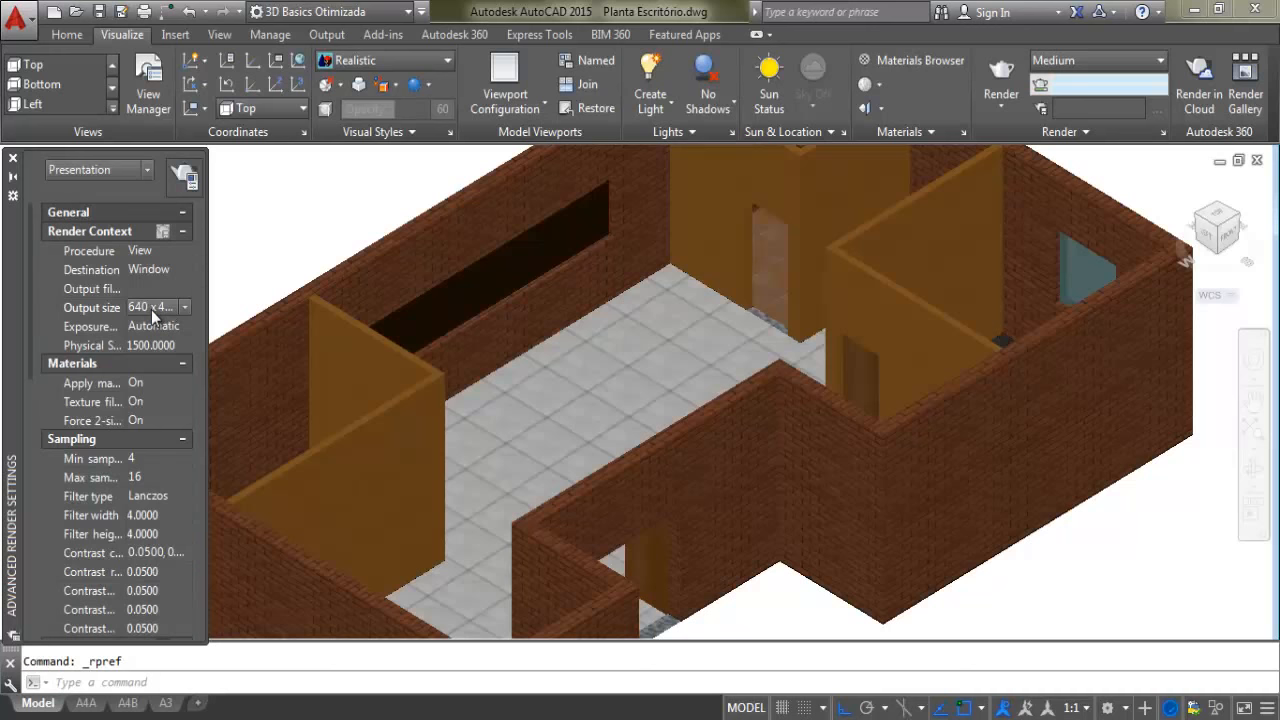
left_click(151, 309)
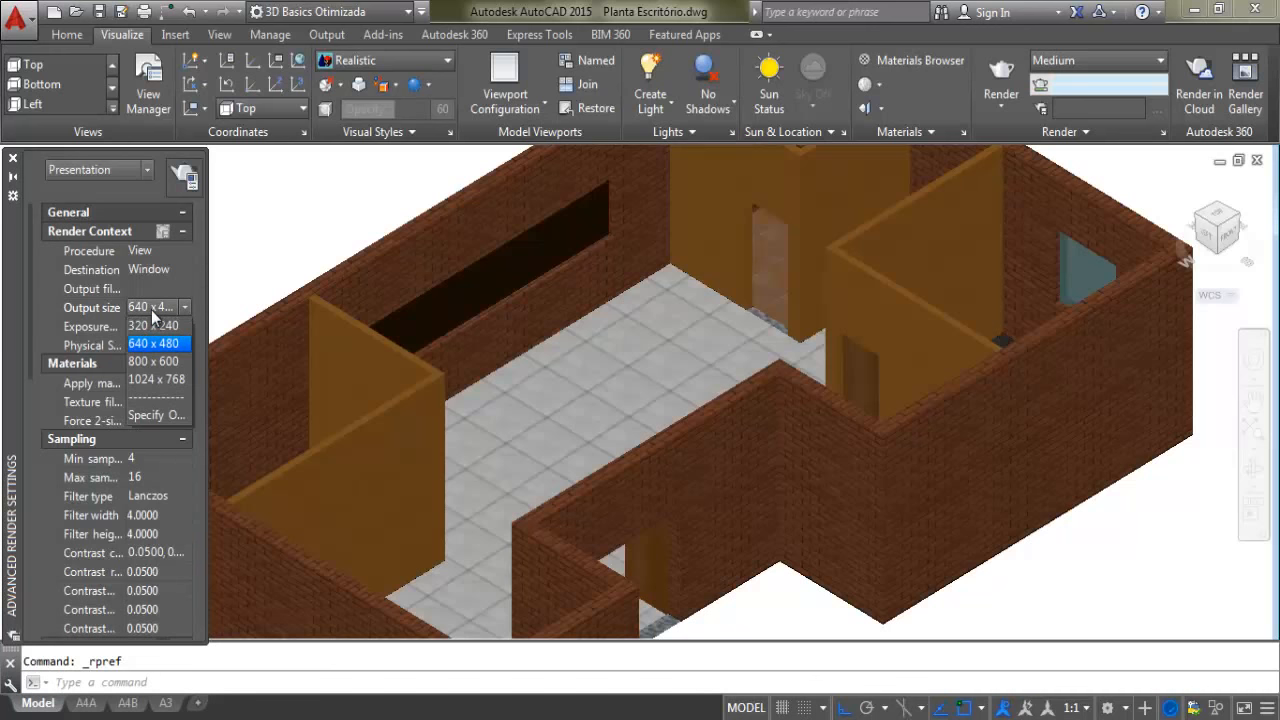
left_click(148, 381)
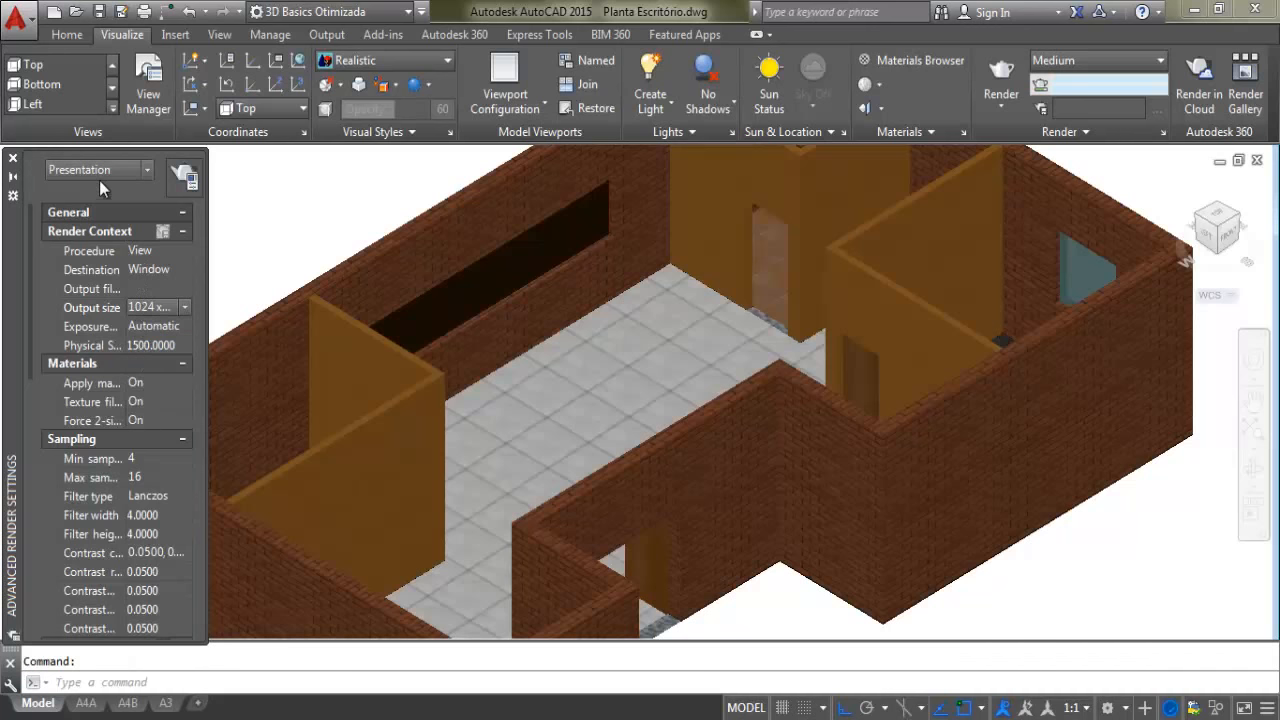
left_click(145, 309)
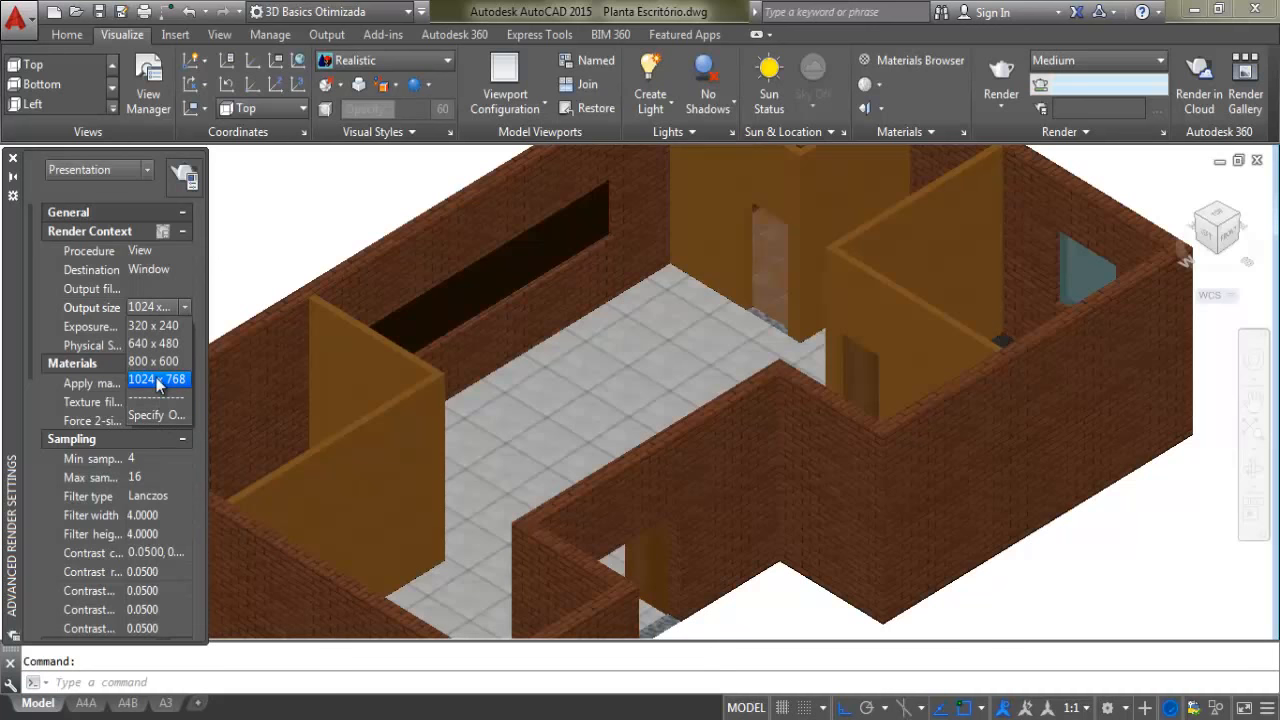
left_click(157, 303)
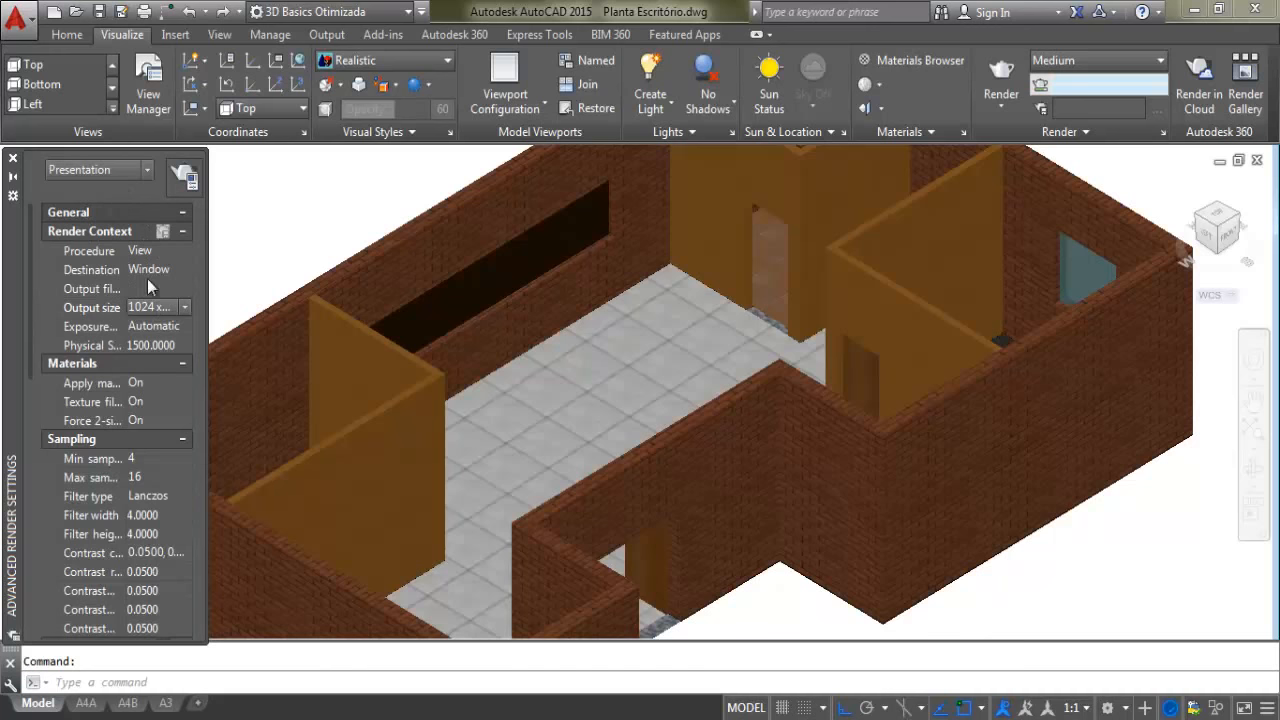
left_click(13, 158)
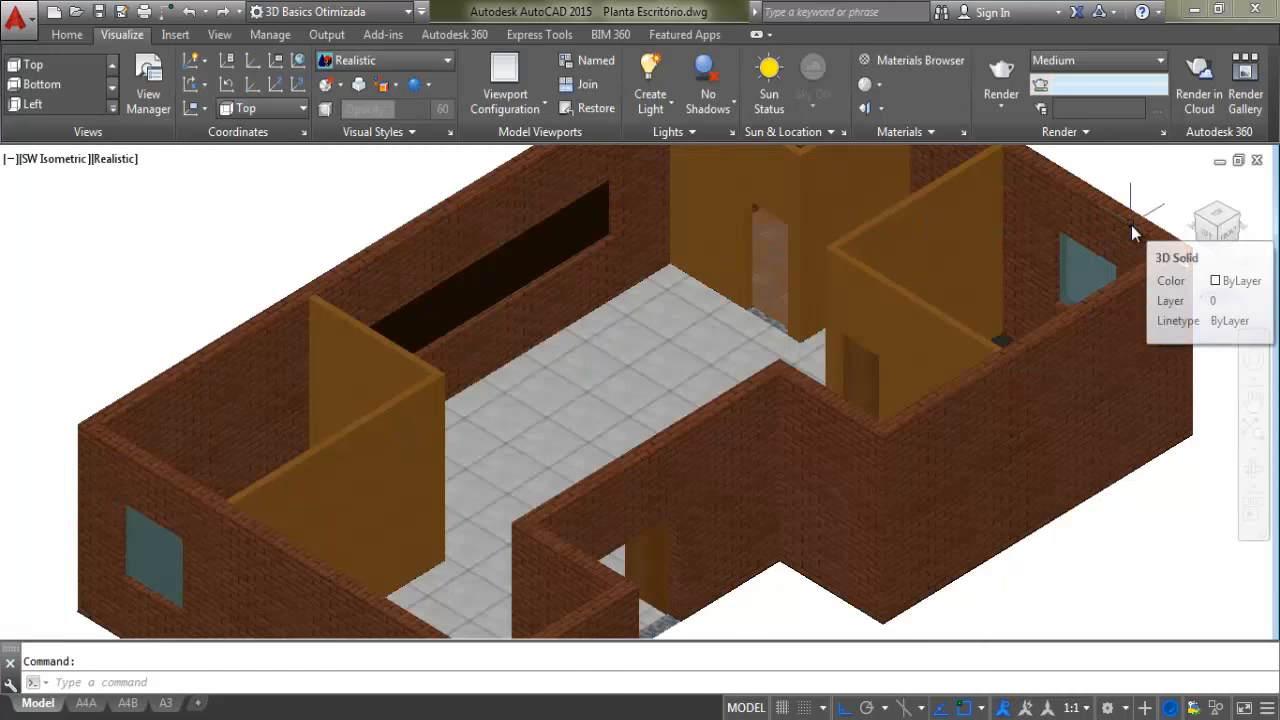
Set the rendered exposure's brightness to 50
left_click(1084, 134)
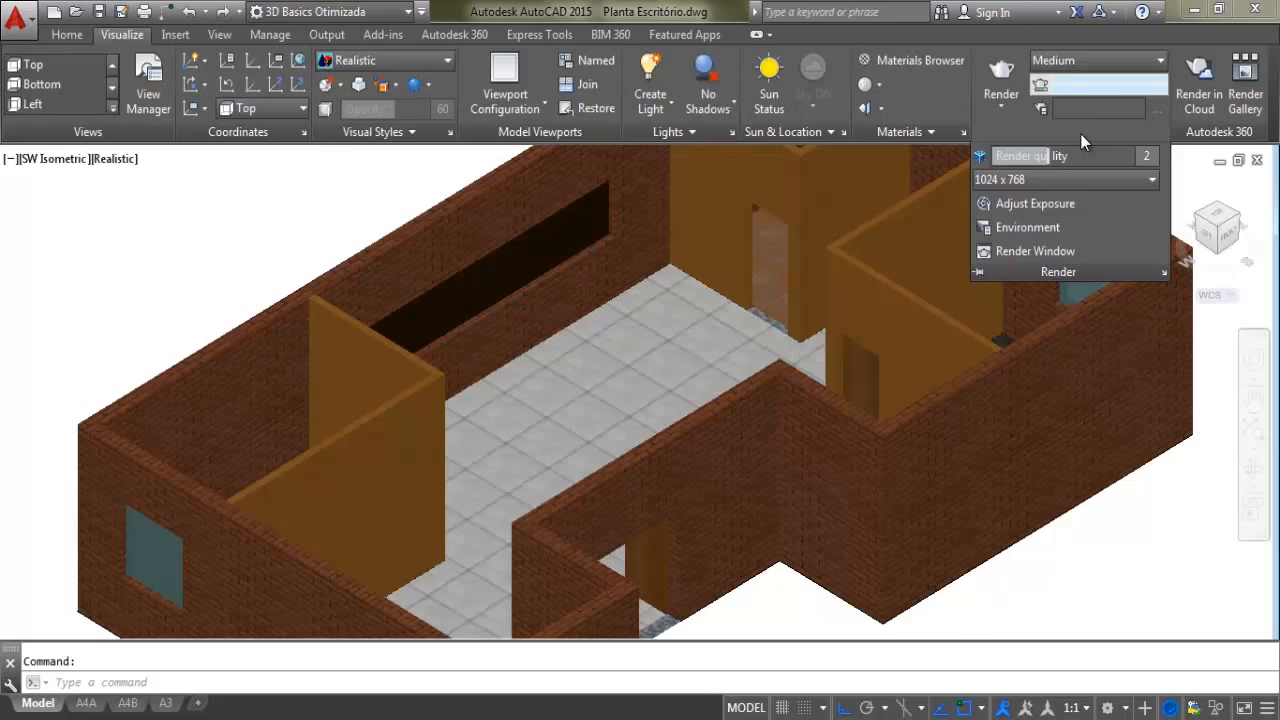
left_click(1014, 208)
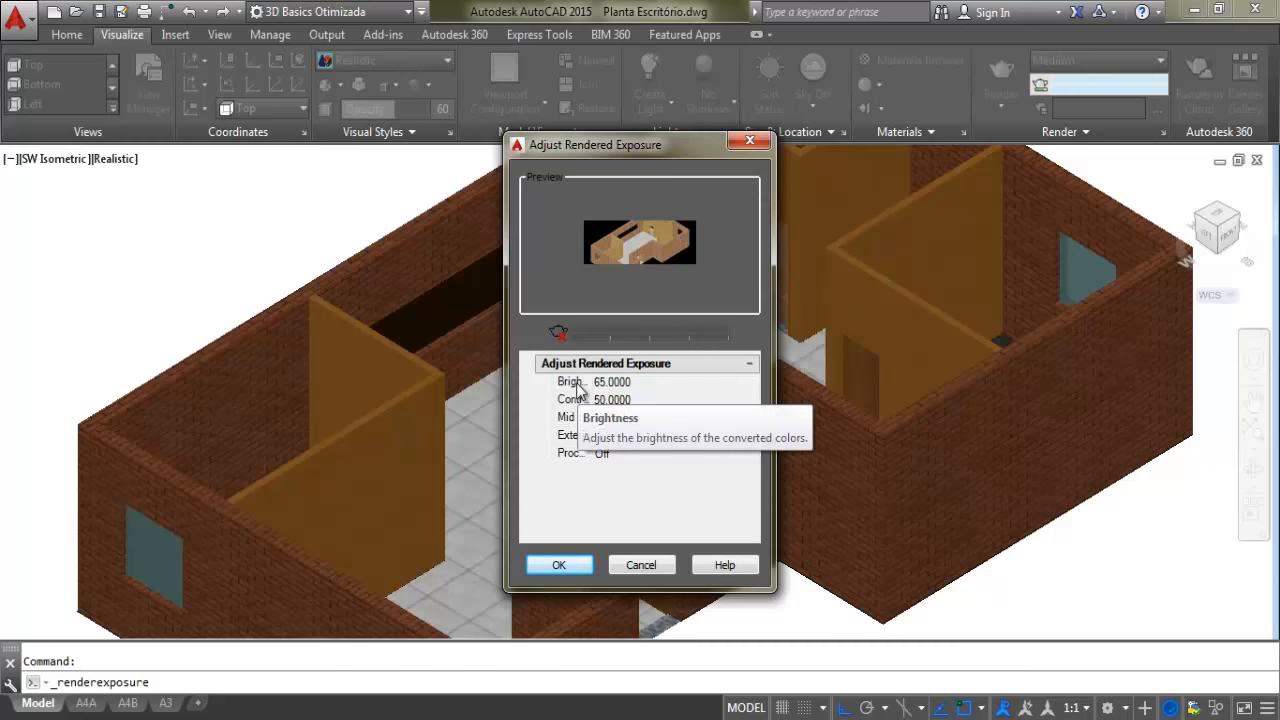
left_click(637, 383)
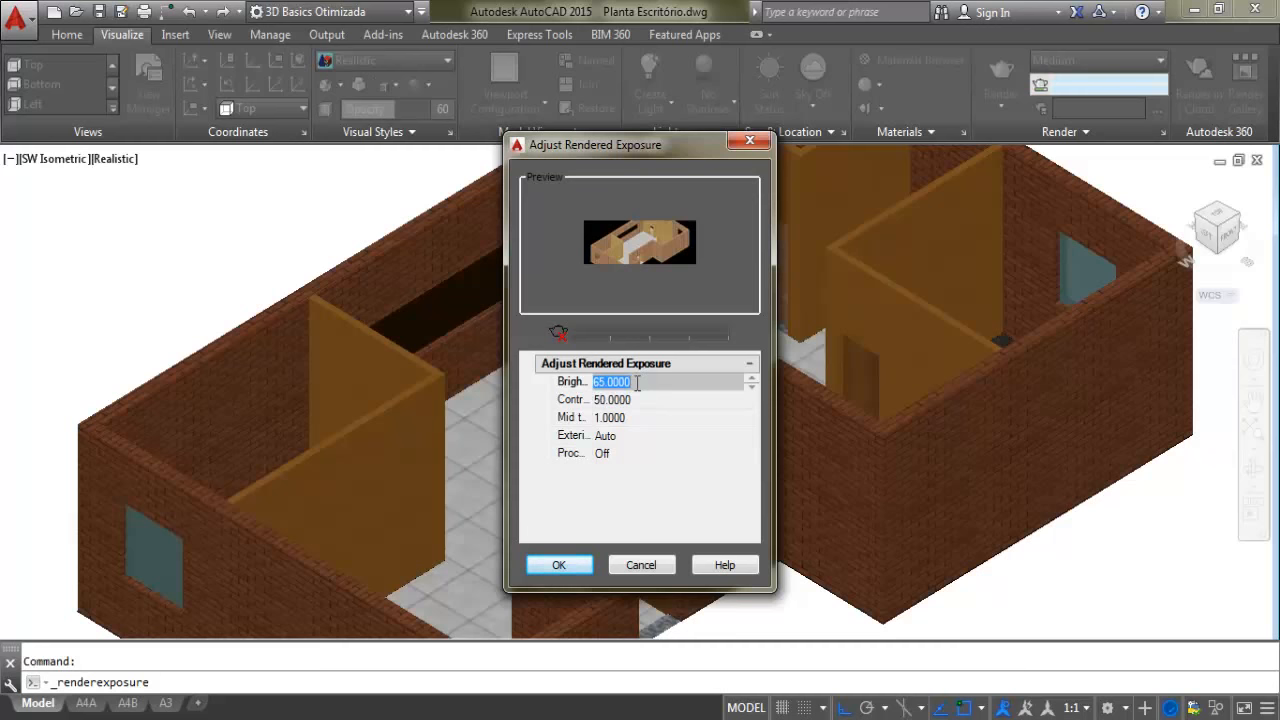
type("50")
left_click(566, 563)
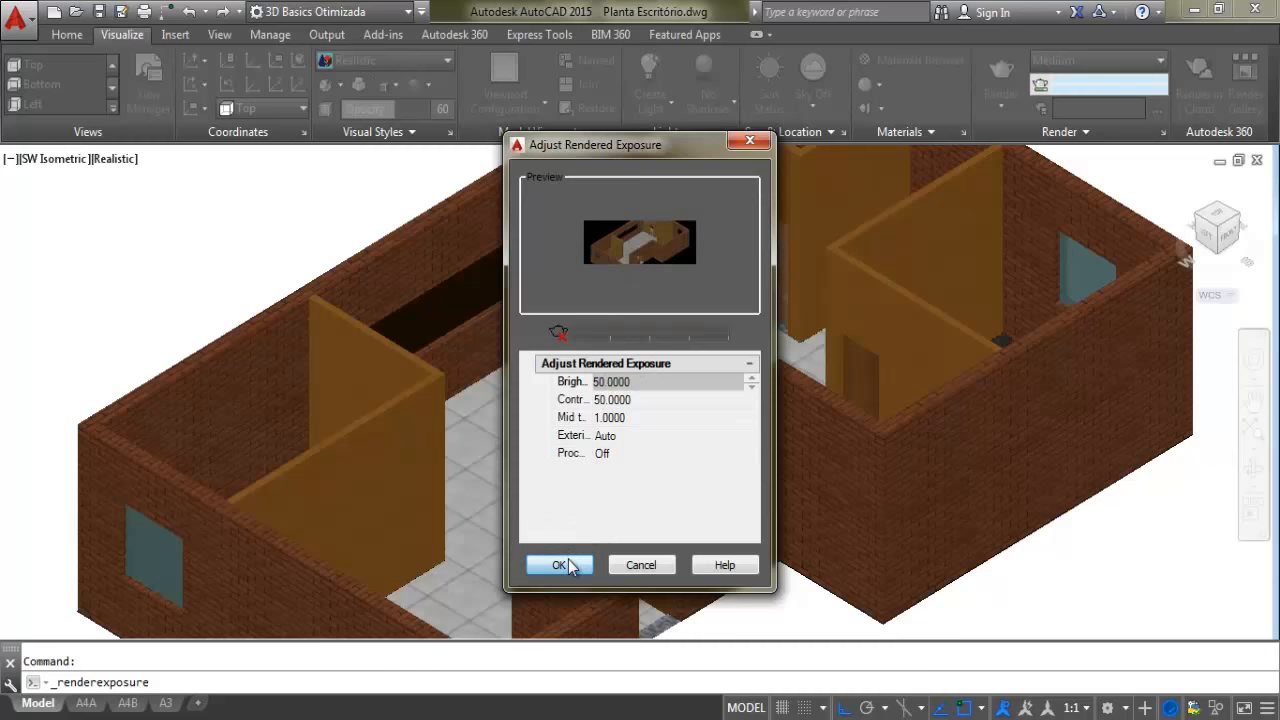
Render the current office view and save it as imagem2 in PNG format in Materiais básicos, with 32 Bits (24 Bits + Alpha) color
mouse_move(818, 379)
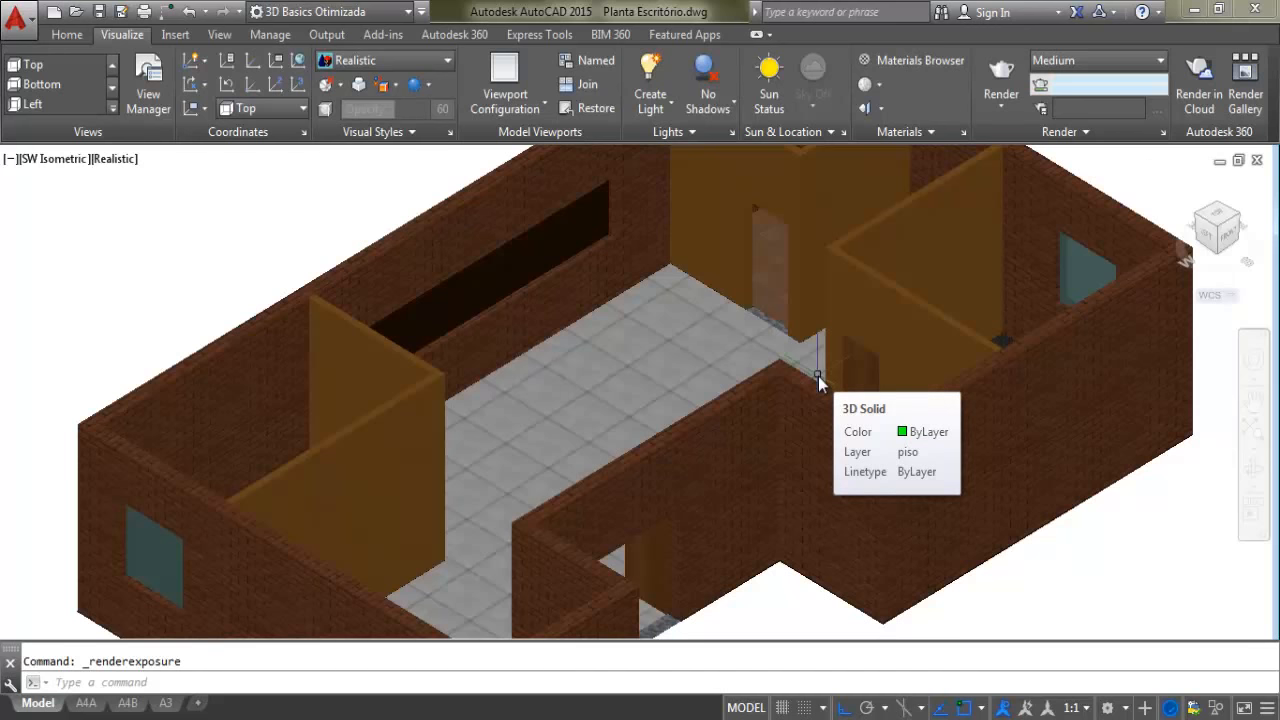
left_click(1008, 68)
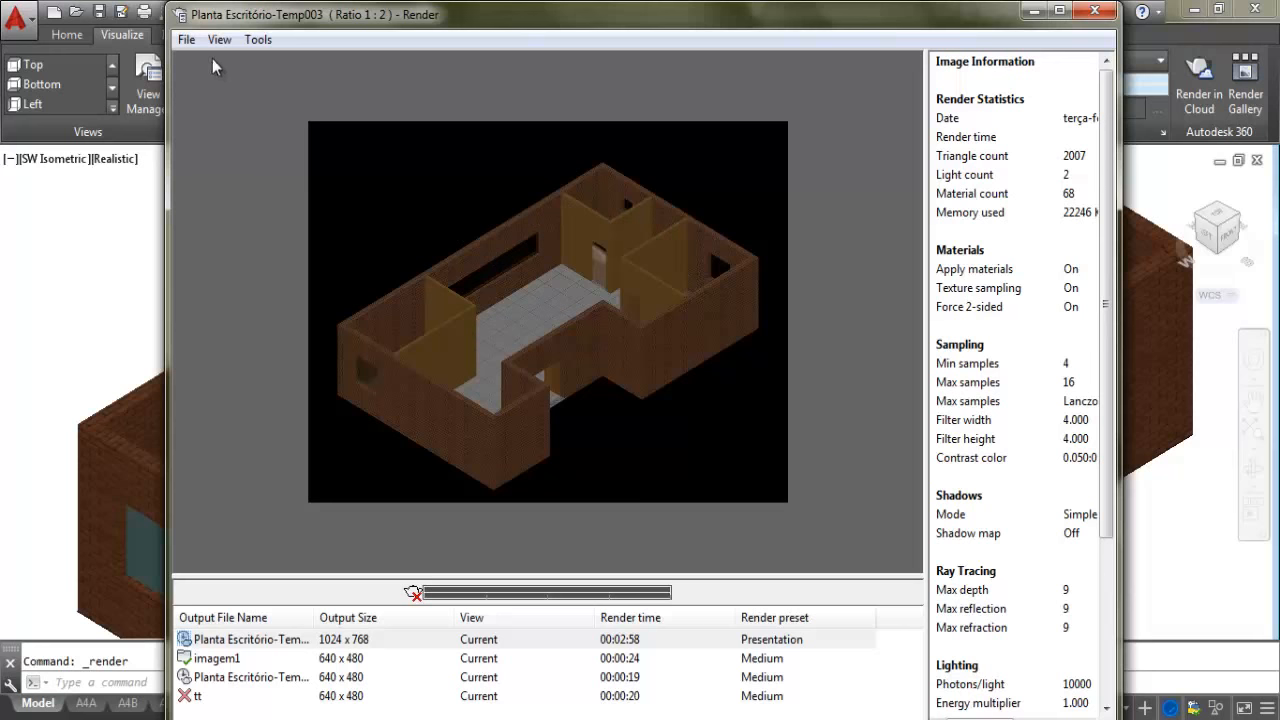
left_click(186, 44)
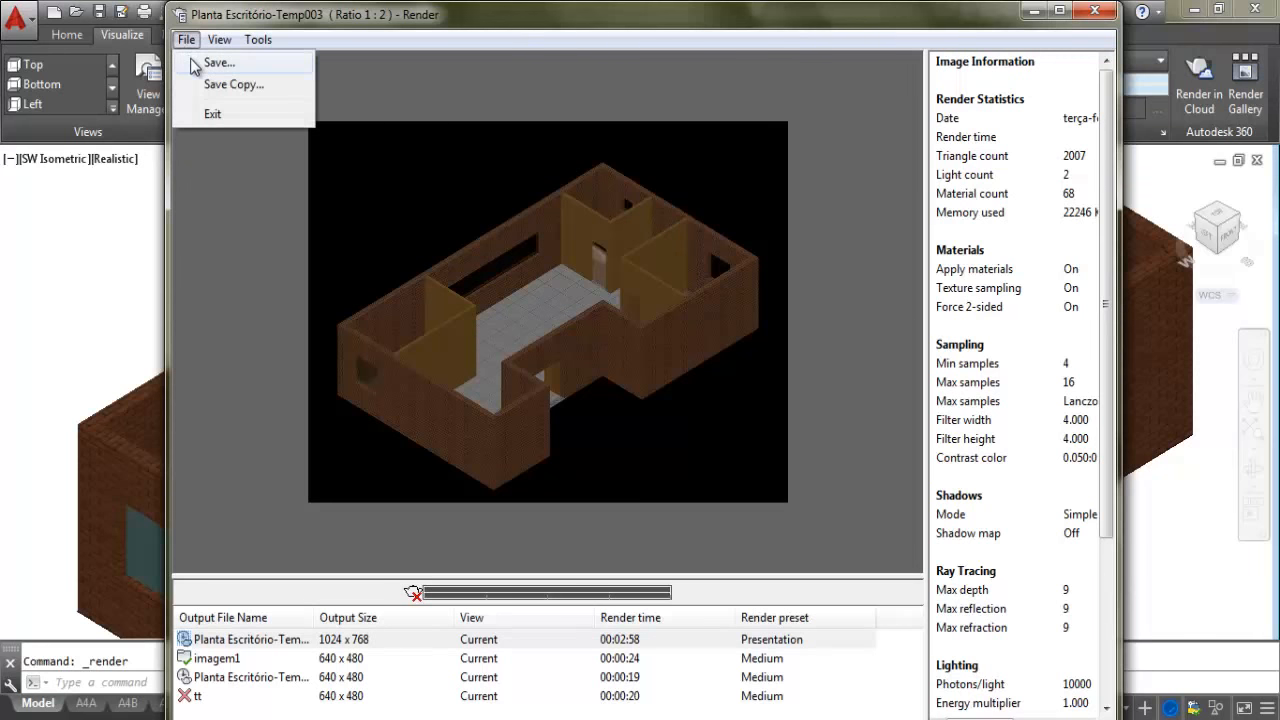
left_click(190, 60)
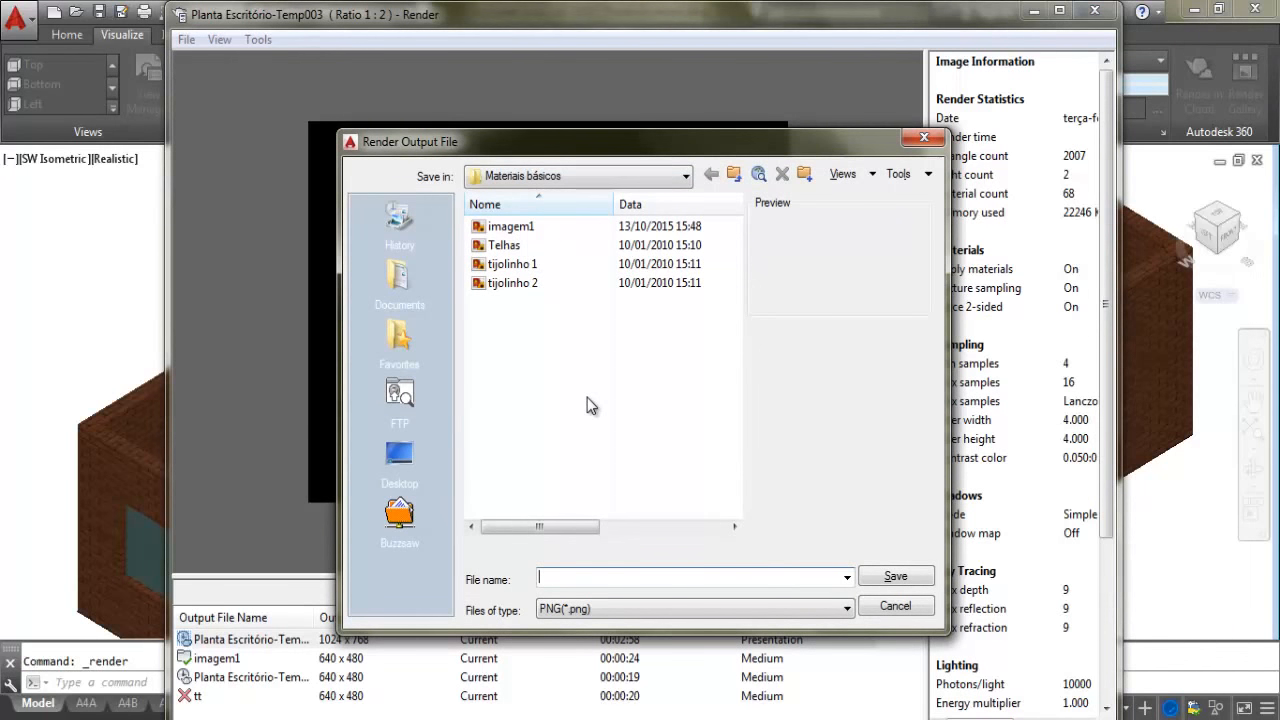
type("imag")
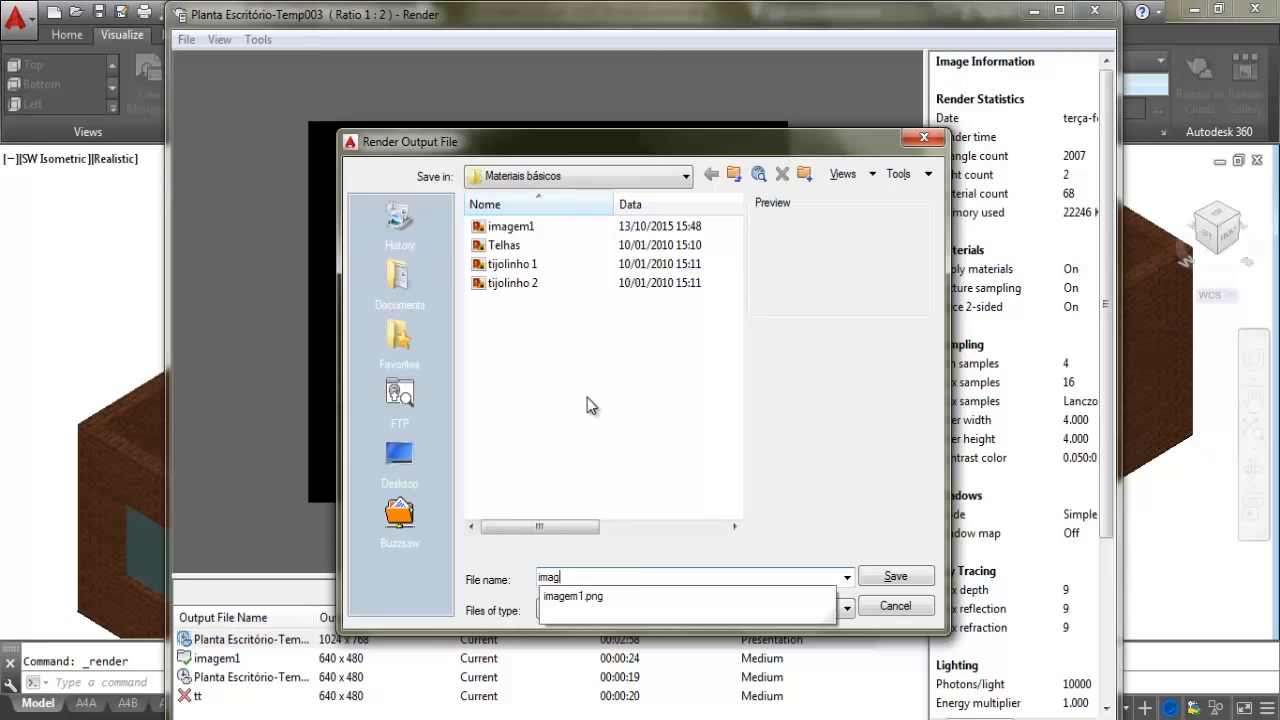
type("em2")
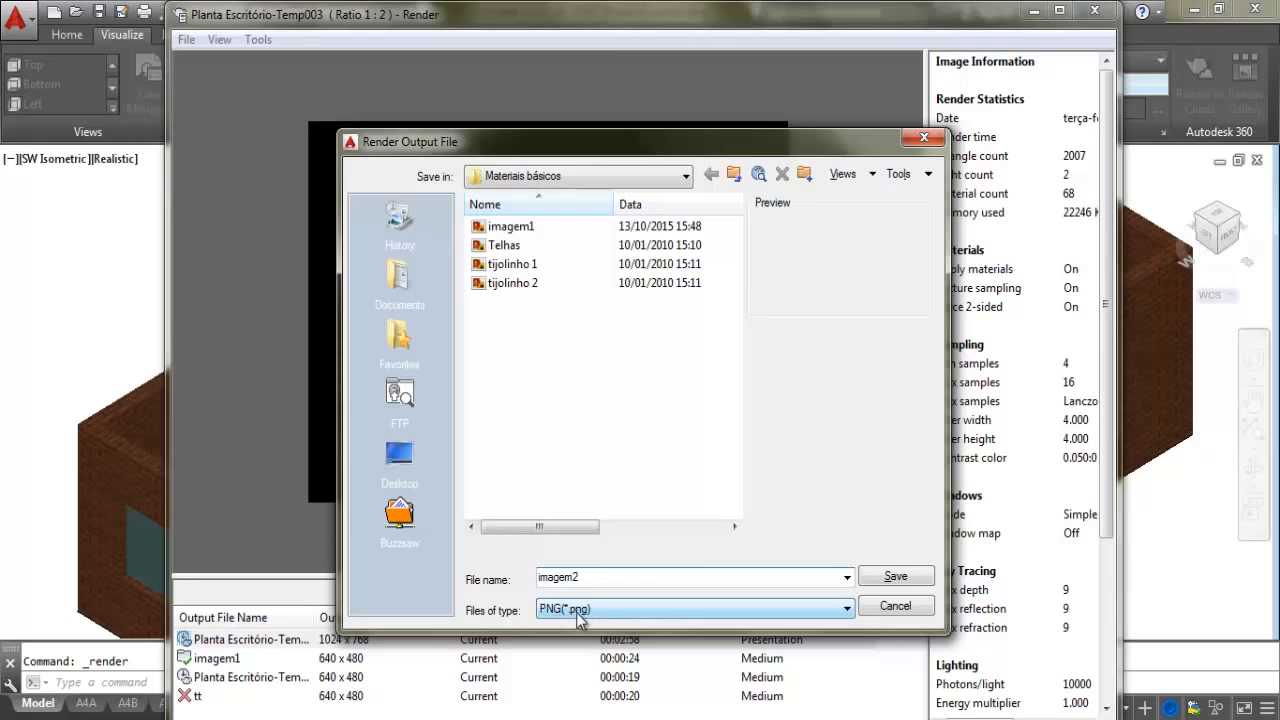
left_click(898, 577)
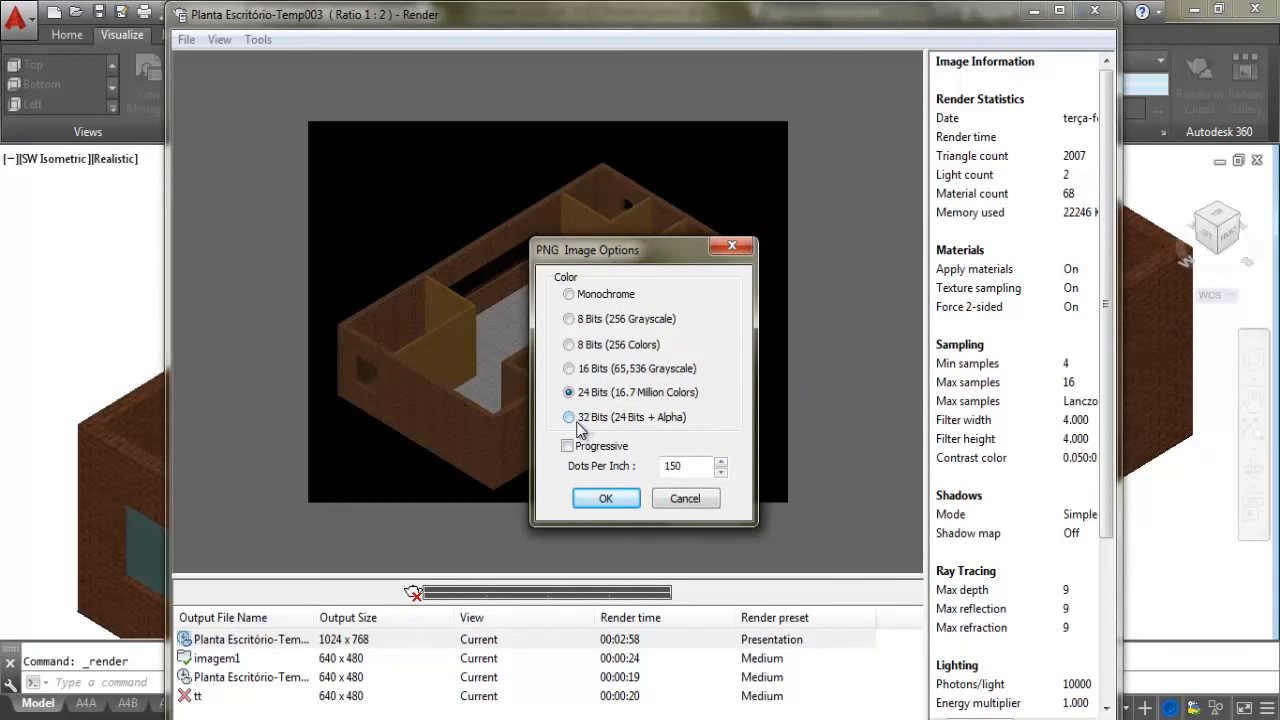
left_click(563, 420)
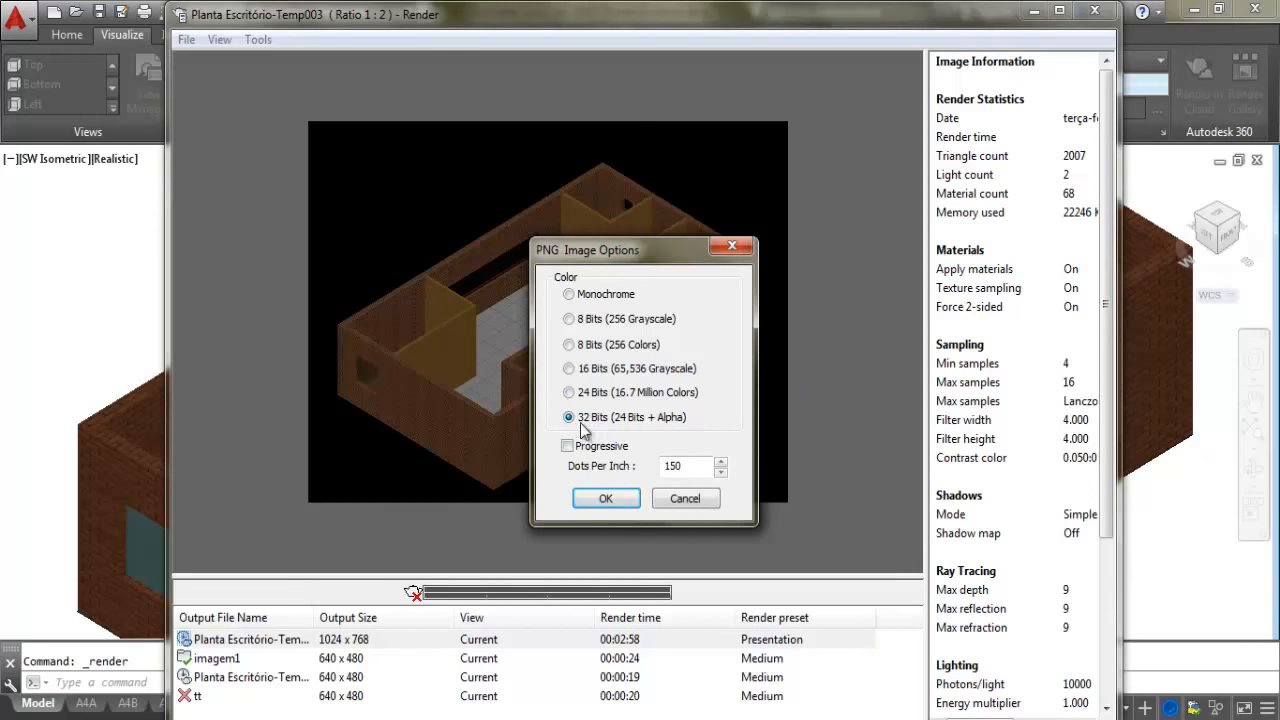
left_click(605, 498)
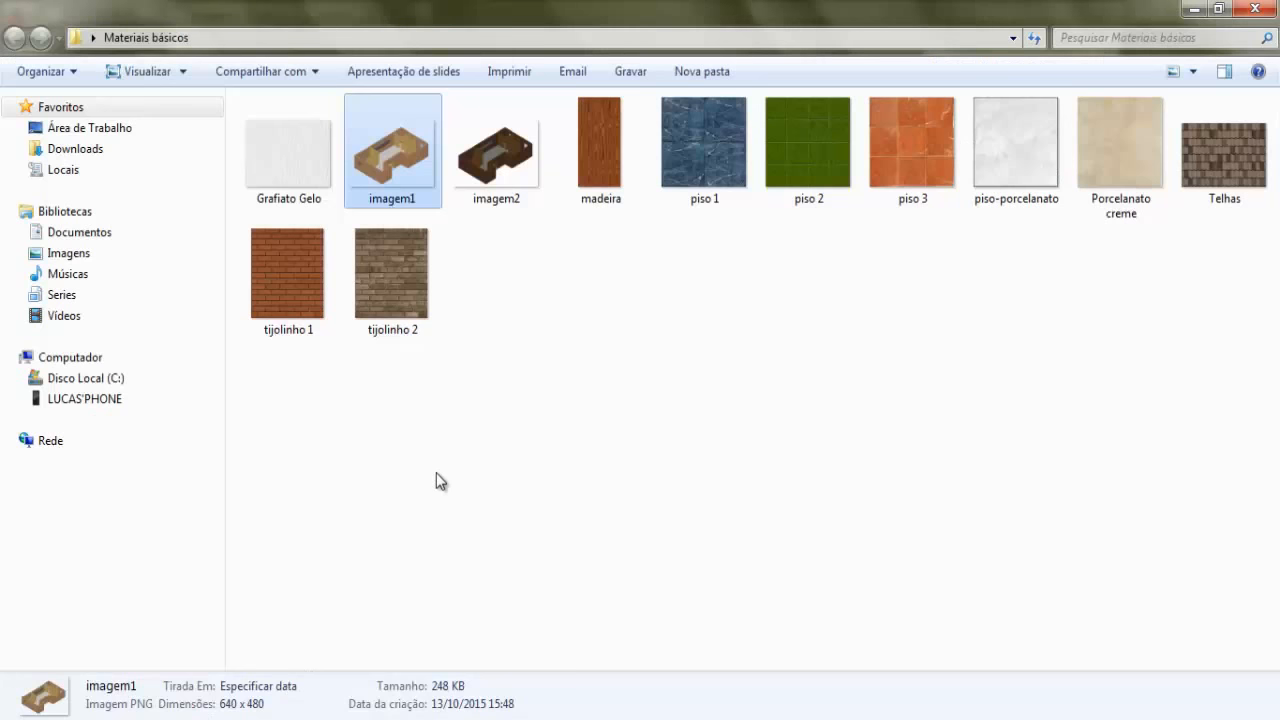
Switch to the Materiais básicos folder in Windows Explorer, open imagem2 in the photo viewer and compare it with imagem1
left_click(552, 452)
double_click(482, 190)
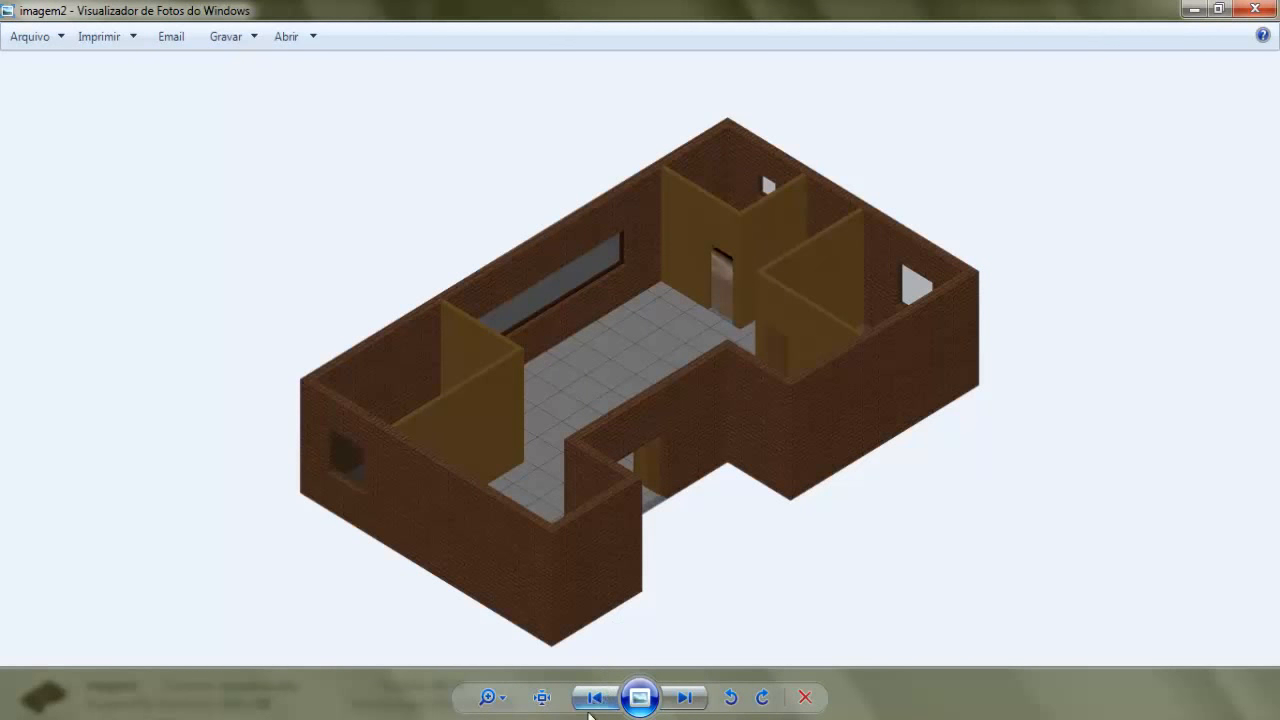
left_click(597, 699)
left_click(685, 698)
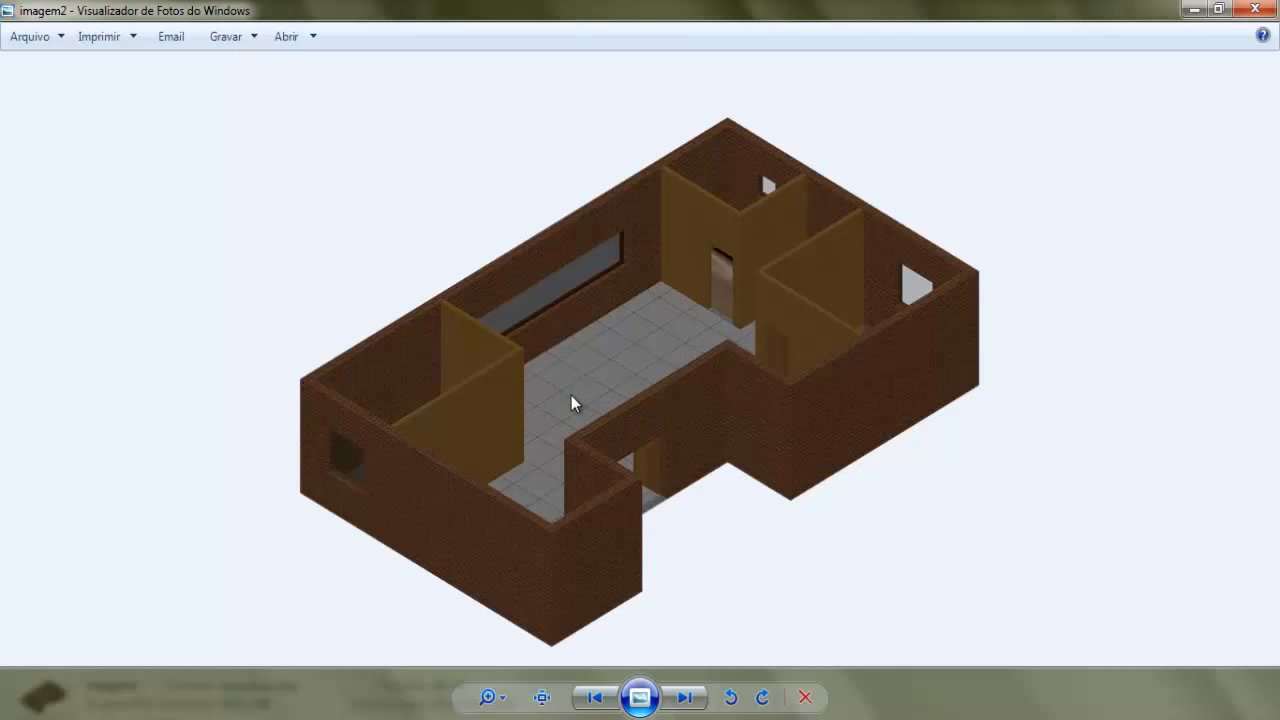
Inspect the wall and floor textures of imagem2 up close, close the photo viewer and return to AutoCAD
left_click(503, 697)
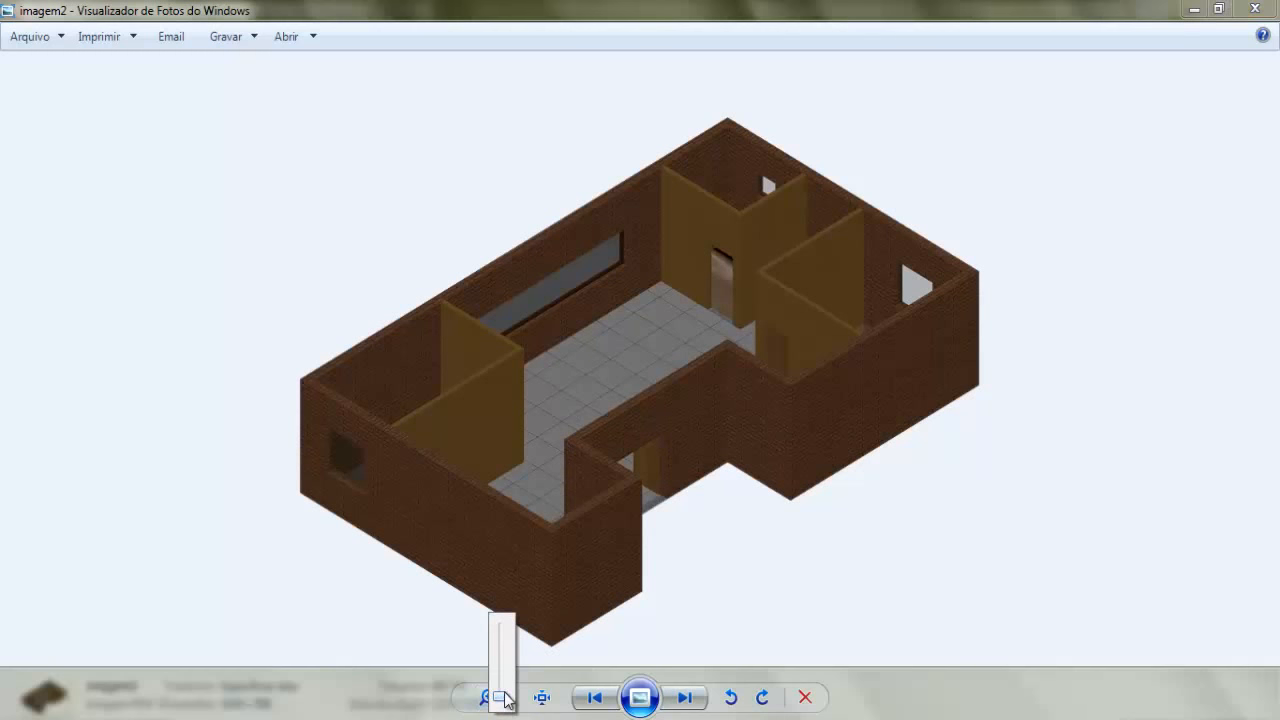
left_click_drag(505, 692, 507, 668)
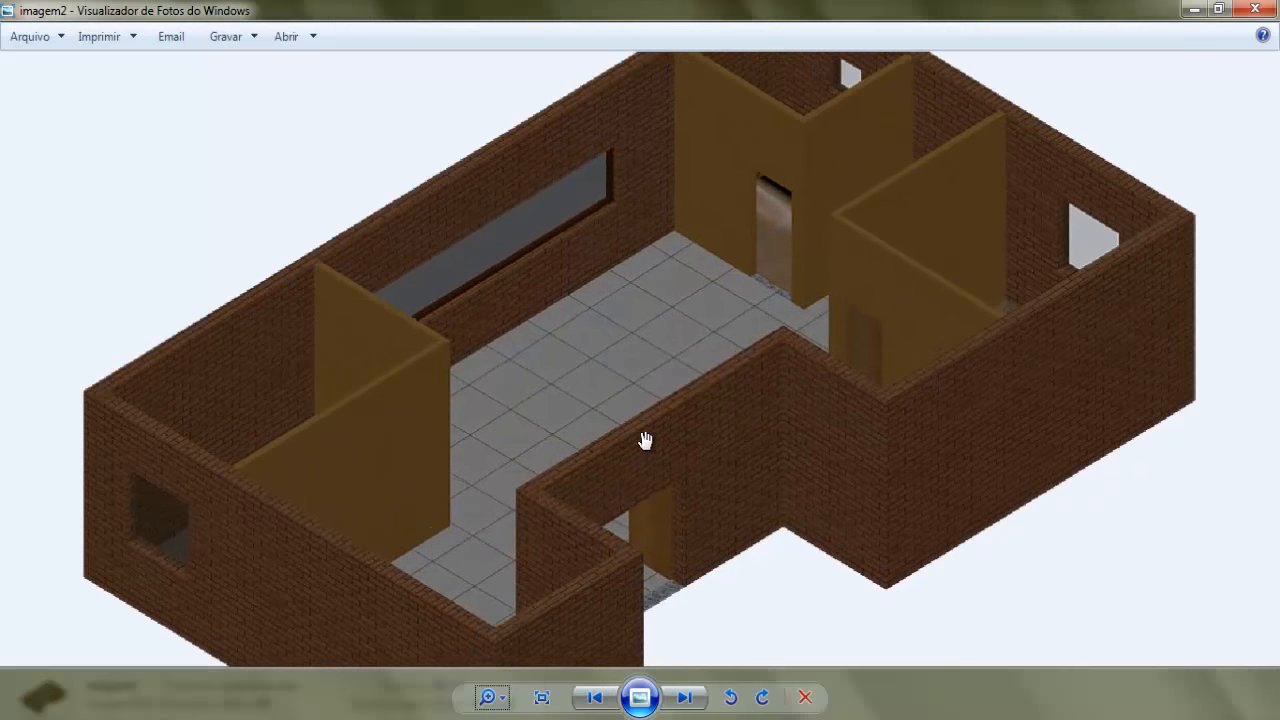
left_click_drag(652, 469, 645, 449)
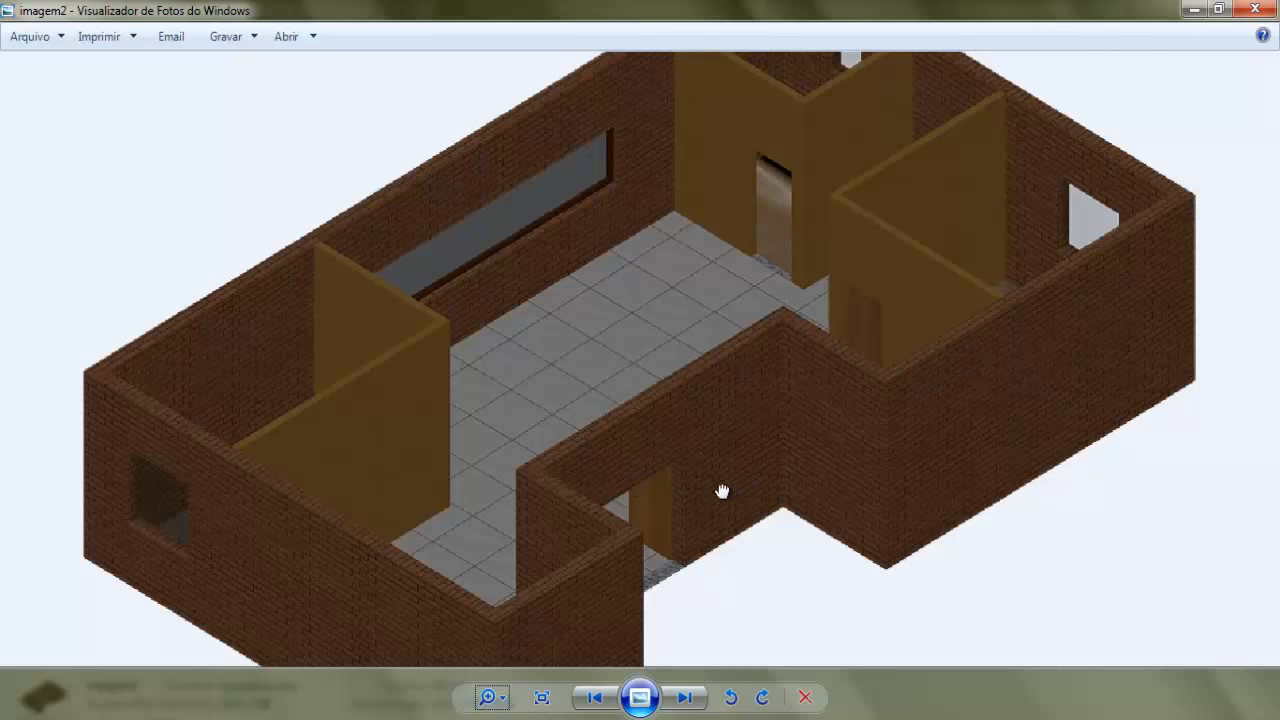
left_click_drag(723, 491, 745, 411)
left_click(502, 694)
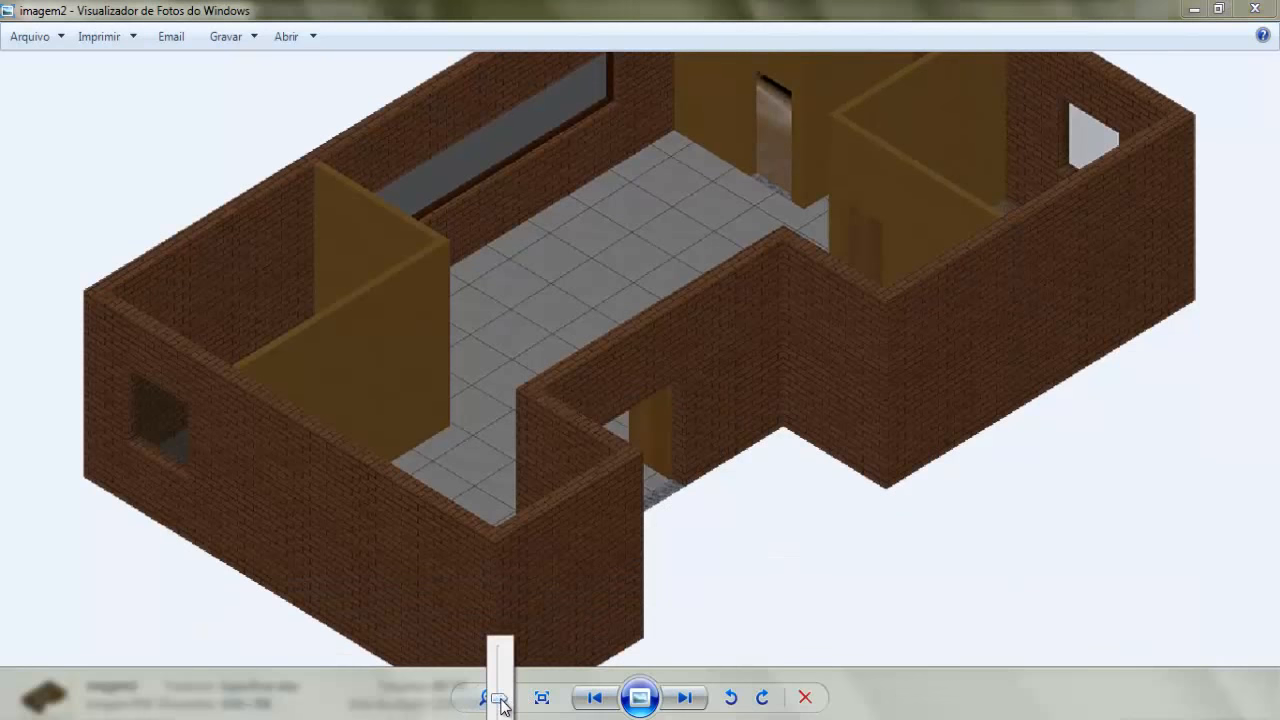
left_click_drag(503, 698, 503, 703)
left_click_drag(591, 286, 609, 351)
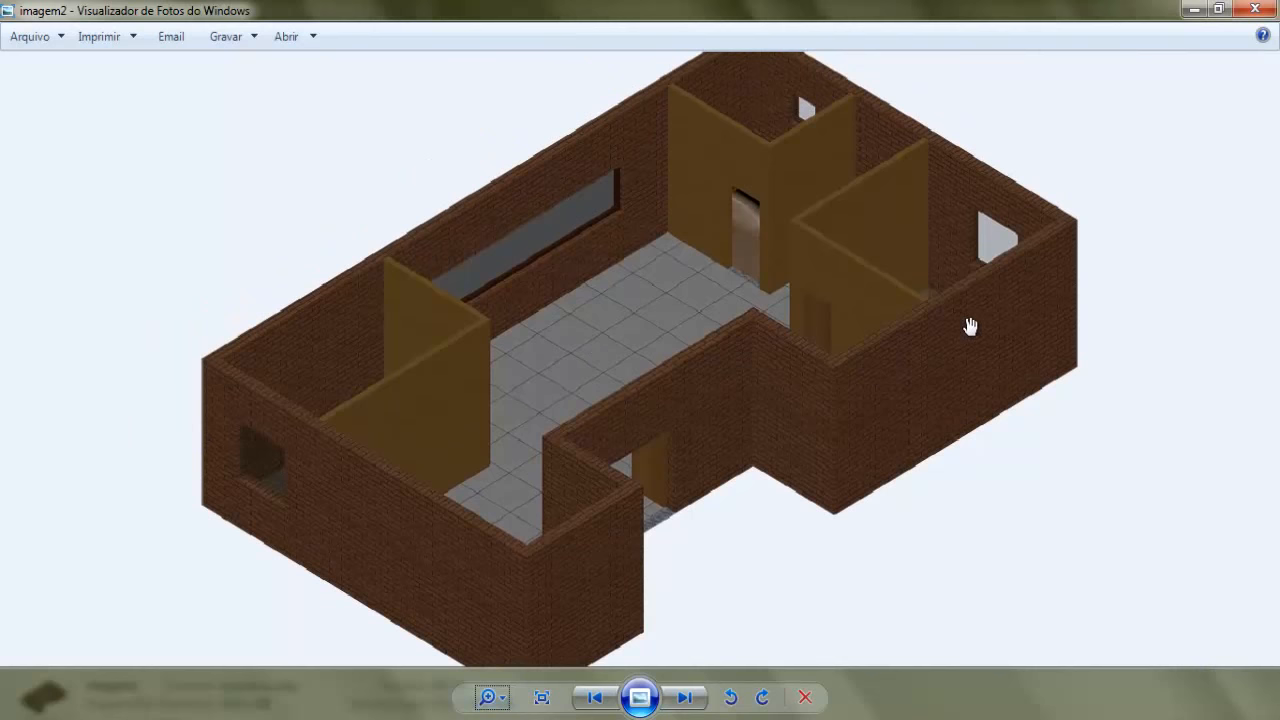
left_click_drag(320, 412, 320, 436)
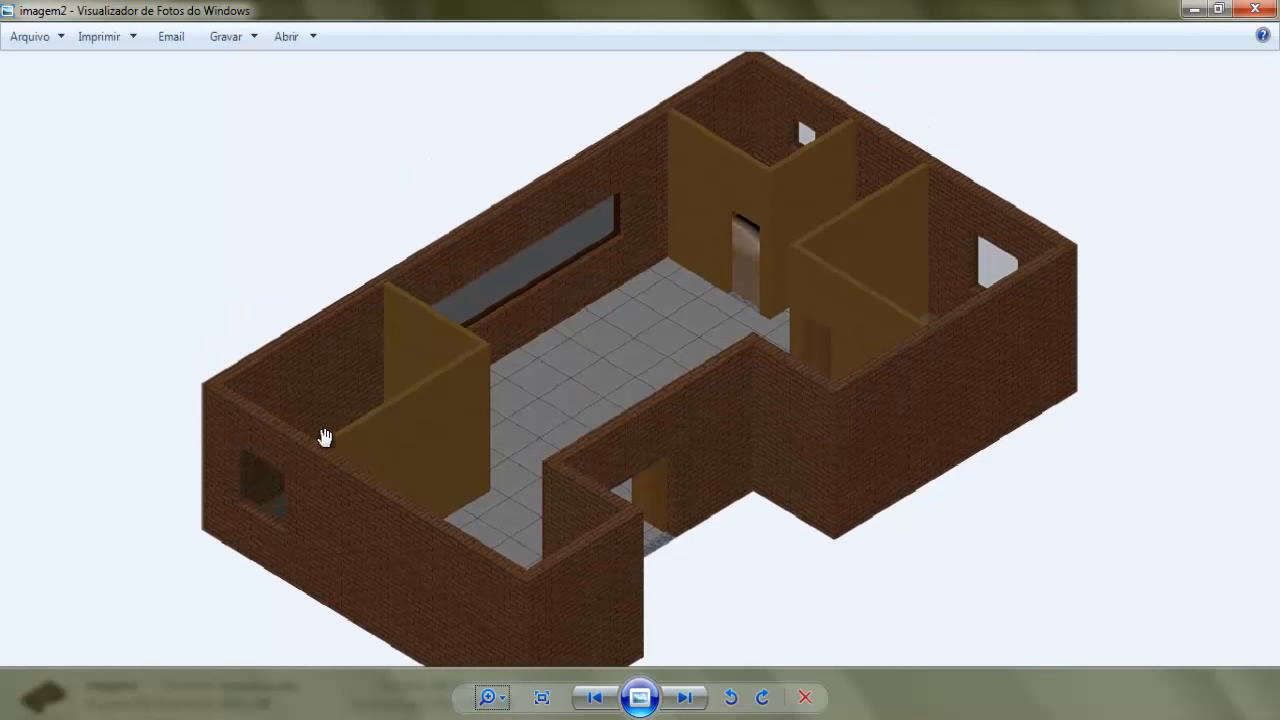
left_click_drag(474, 540, 477, 514)
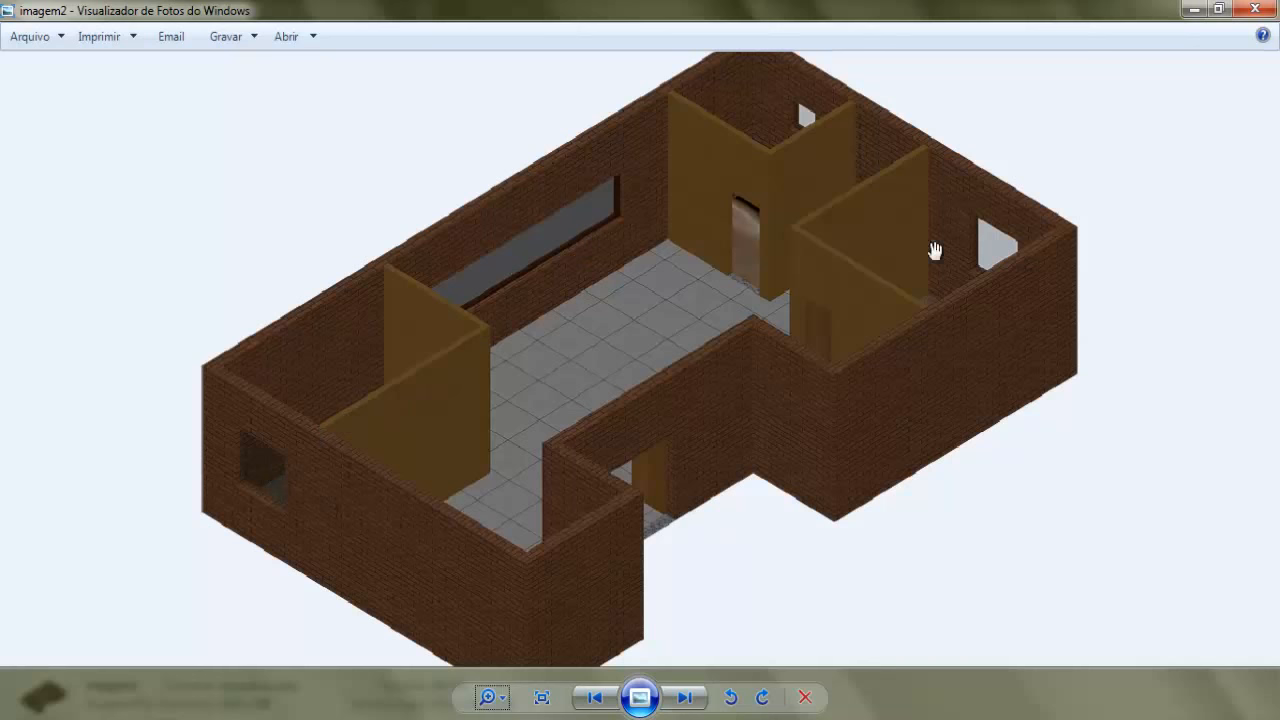
left_click_drag(686, 340, 694, 371)
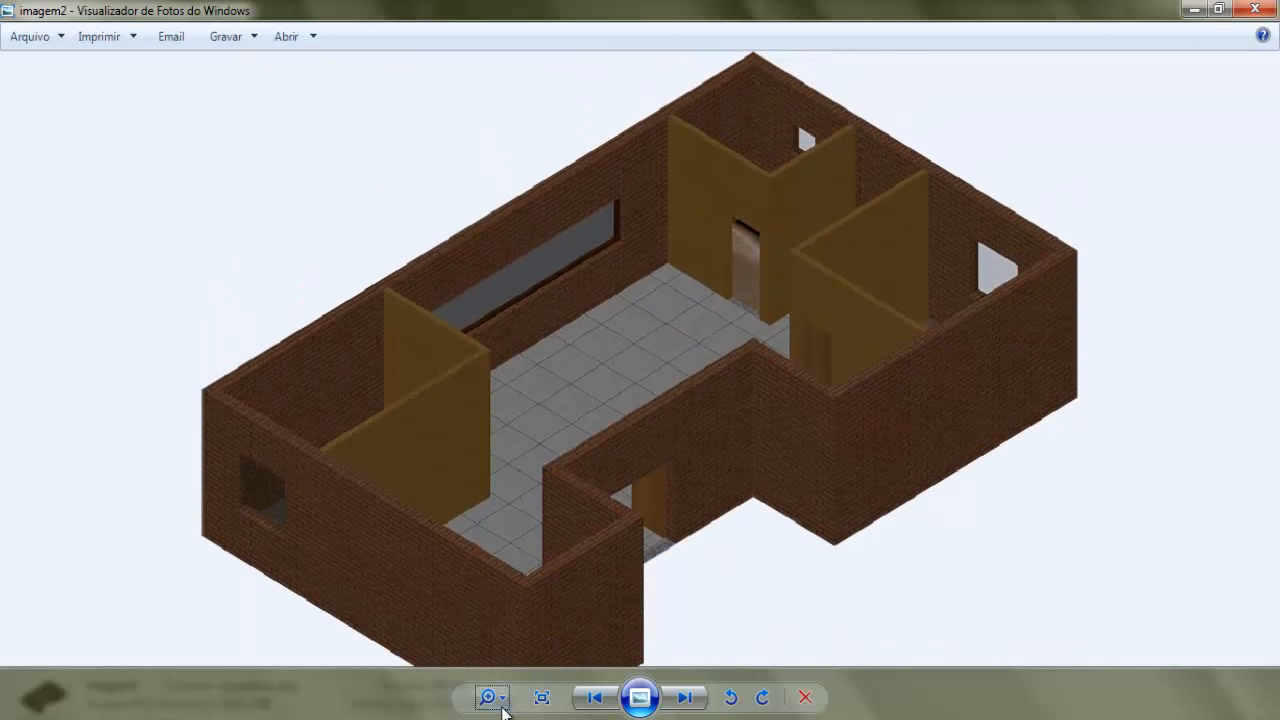
left_click(1254, 9)
left_click(1194, 9)
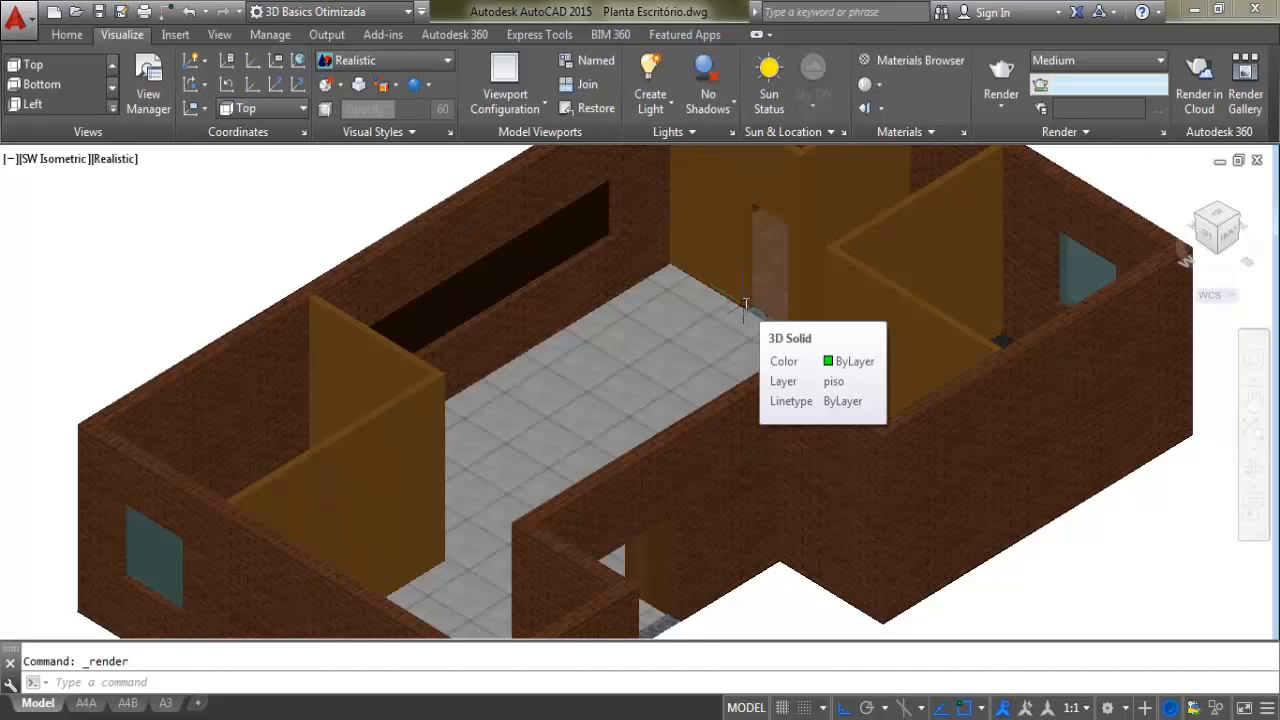